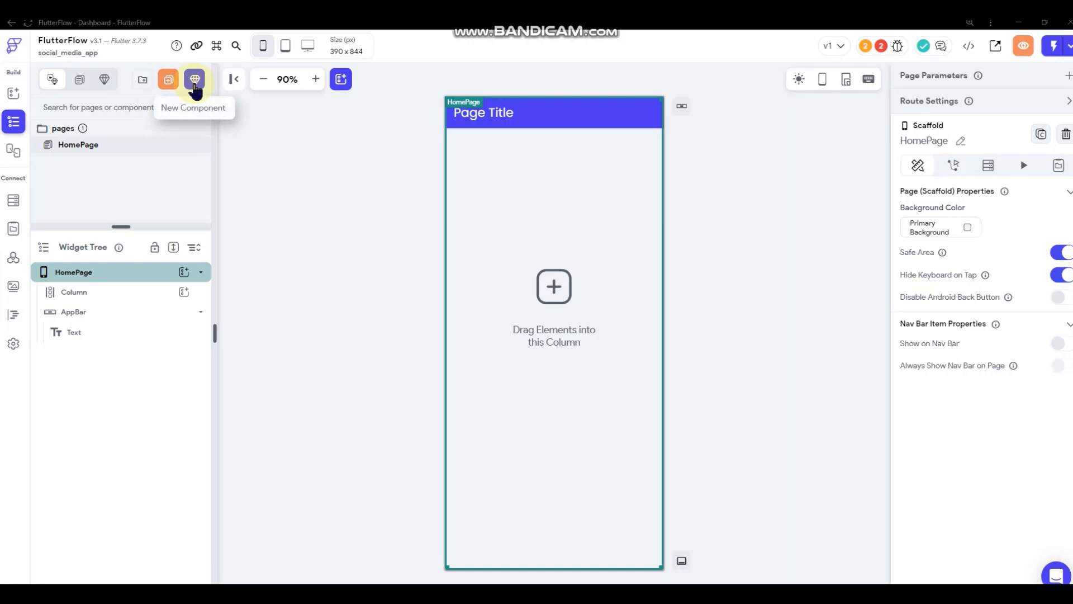
Look through the page templates offered for a new page without creating one
left_click(146, 82)
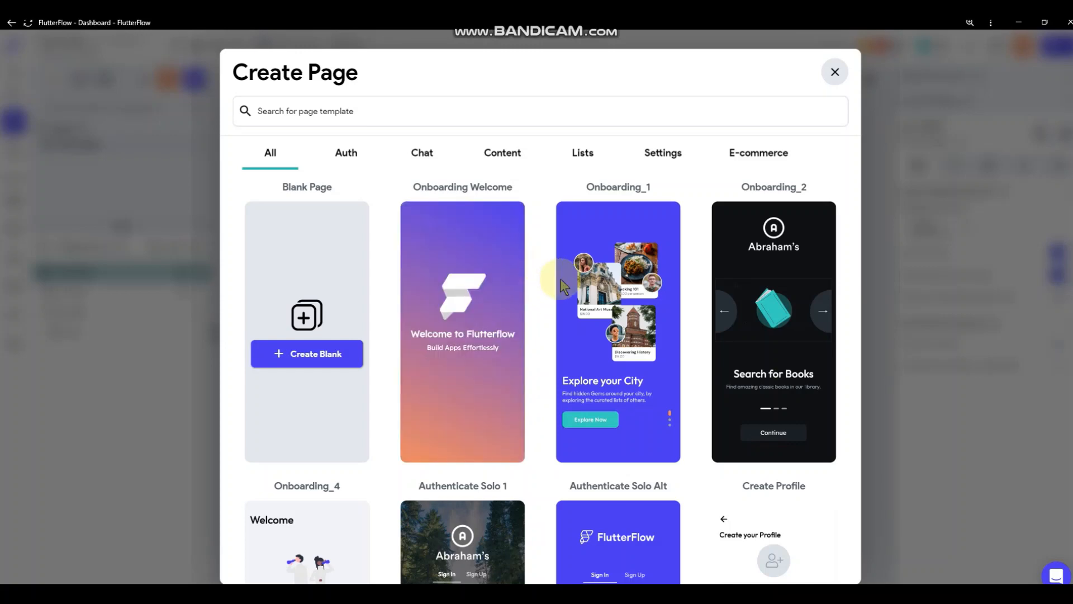
scroll(534, 276, "down", 3)
scroll(535, 273, "down", 1)
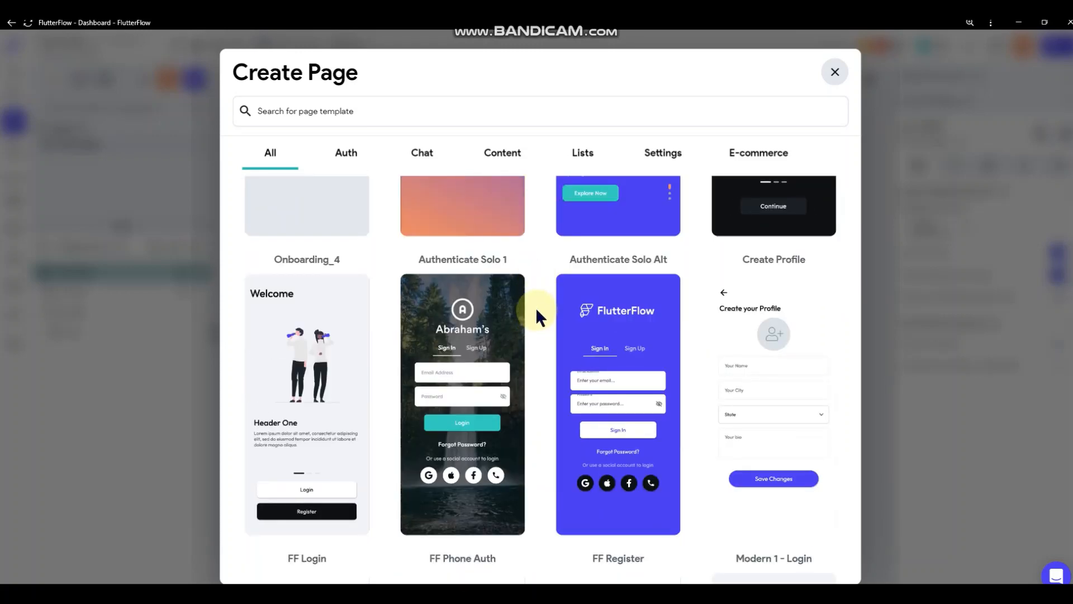
scroll(536, 311, "down", 2)
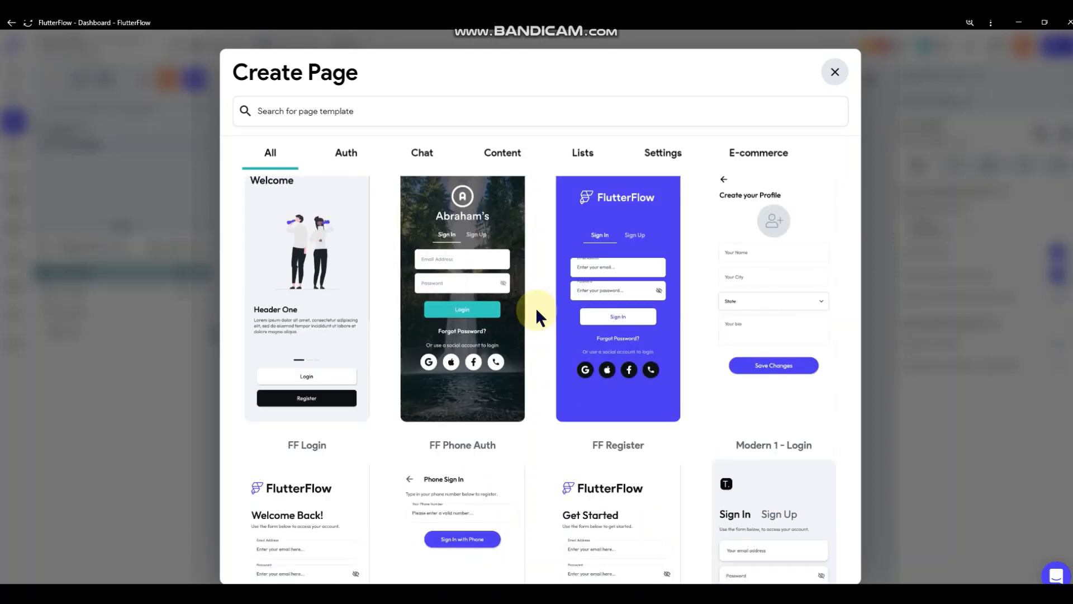
left_click(895, 252)
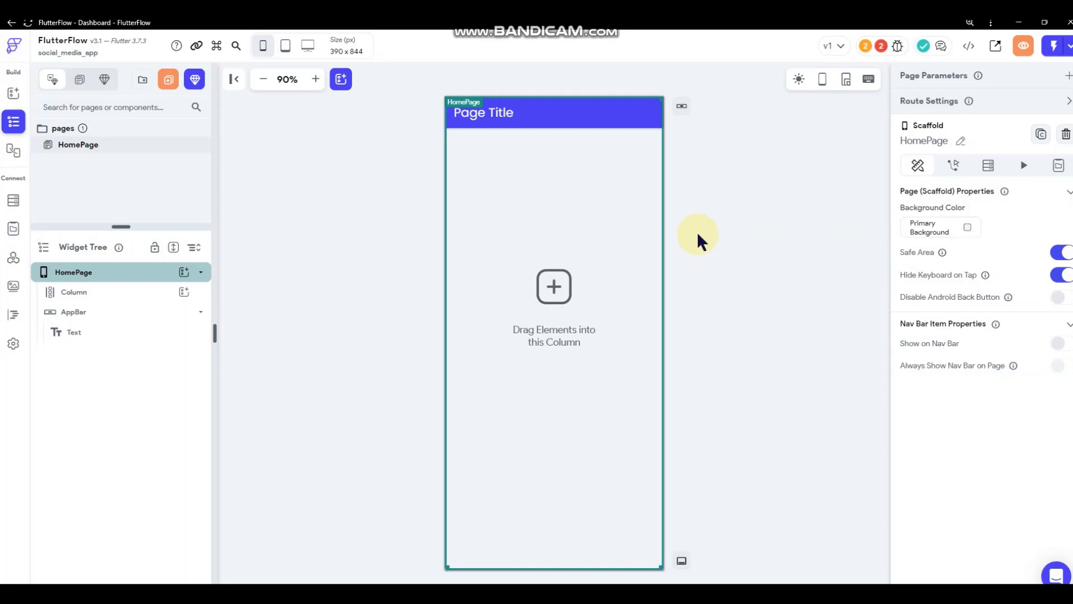
Look at the AppBar styles available for the HomePage, keeping the current style
left_click(507, 287)
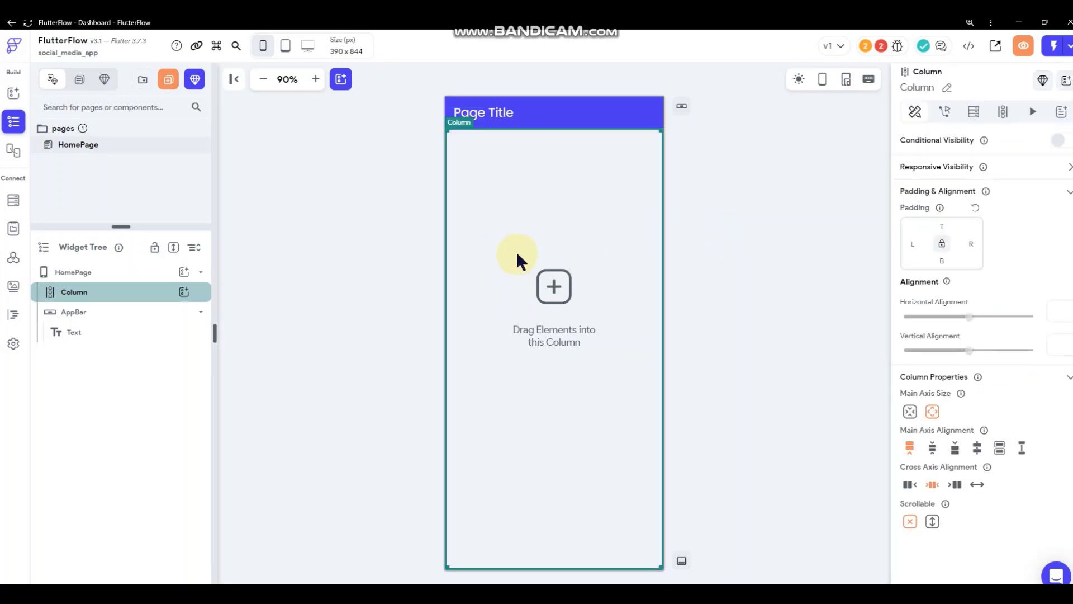
left_click(551, 115)
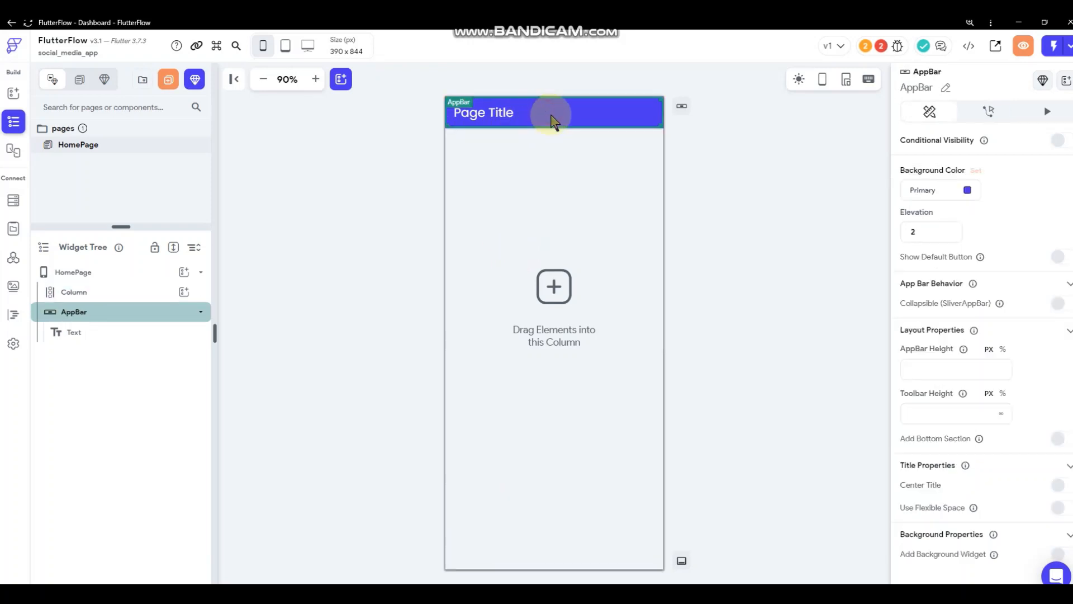
left_click(681, 106)
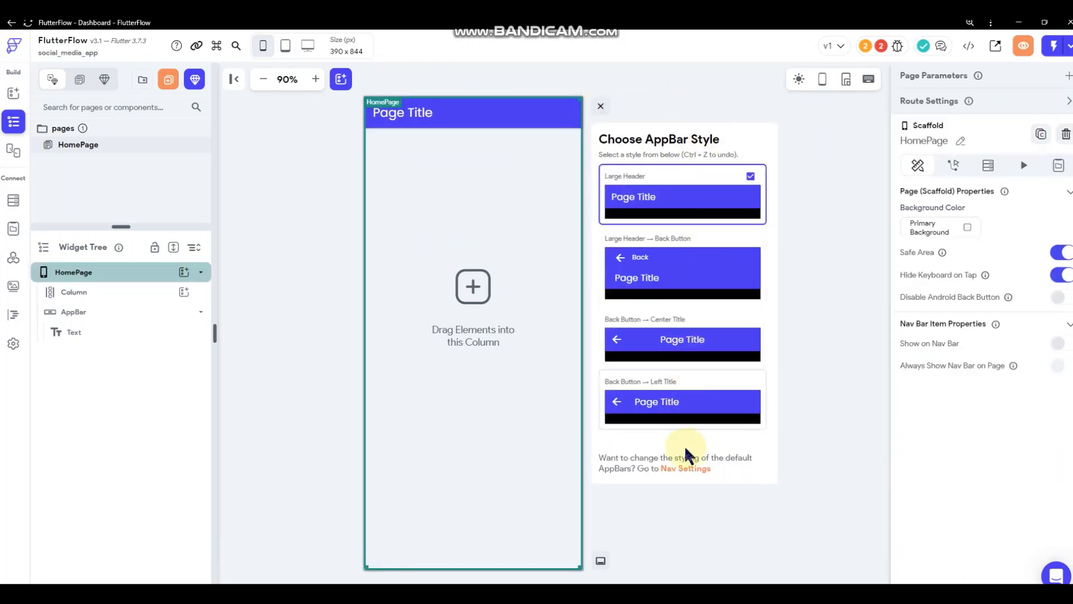
left_click(604, 106)
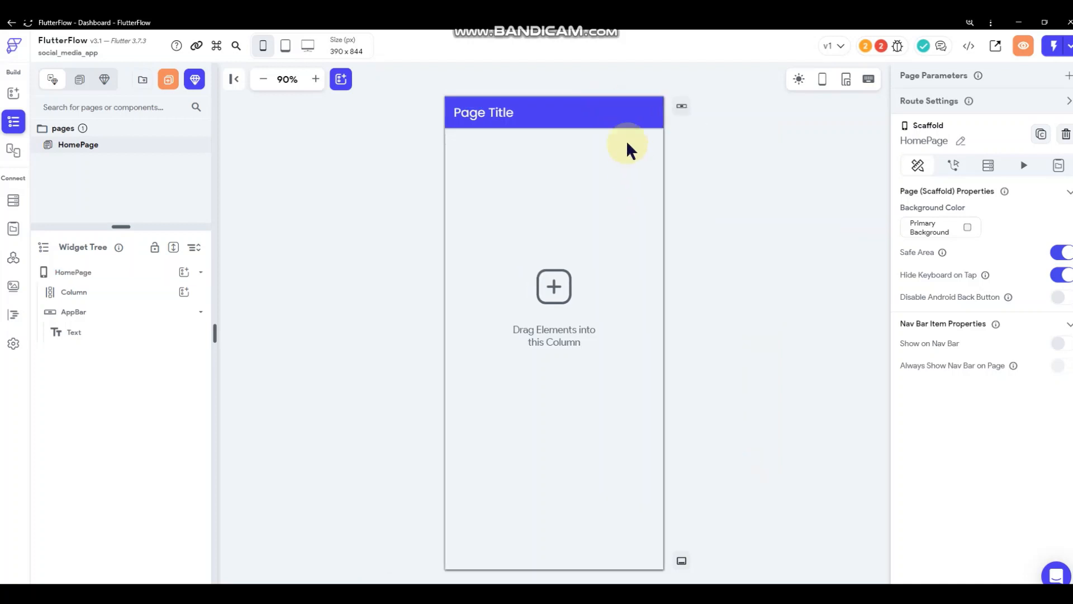
Cut the AppBar from the HomePage
left_click(577, 113)
right_click(578, 108)
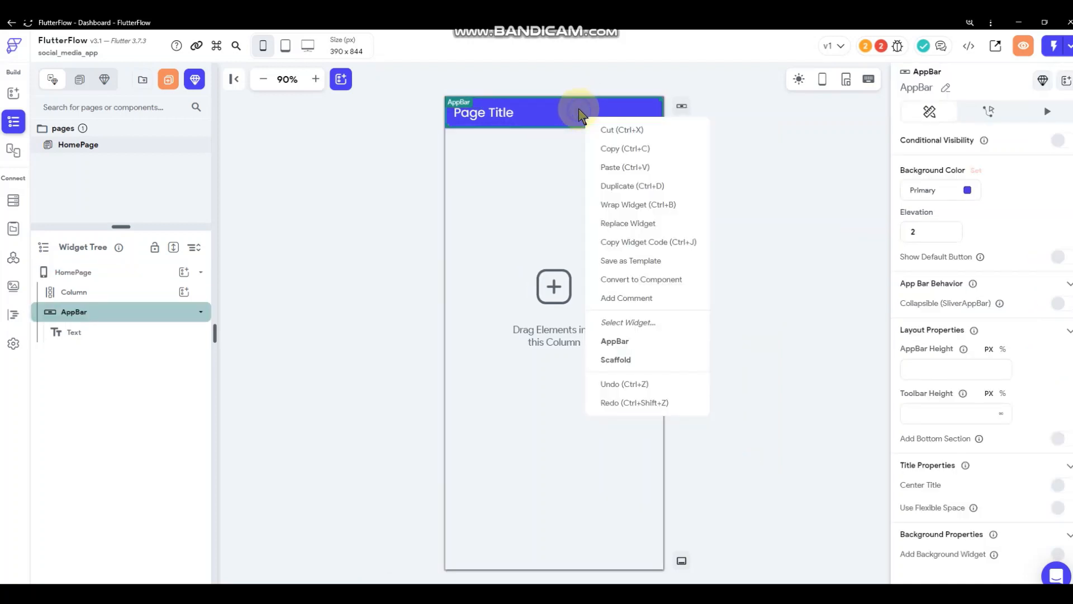
left_click(595, 126)
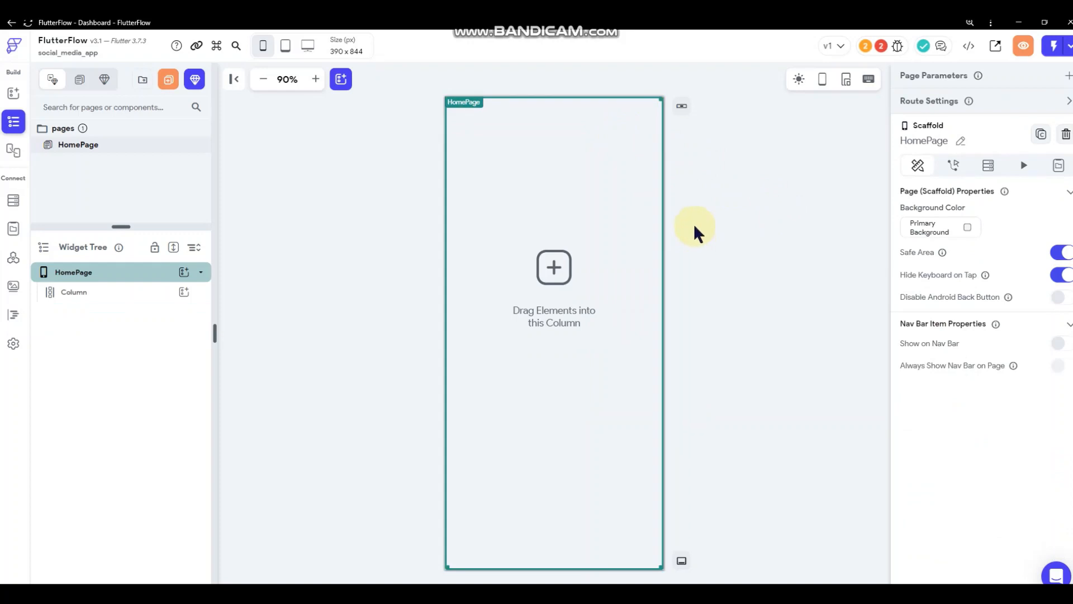
left_click(513, 193)
left_click(816, 231)
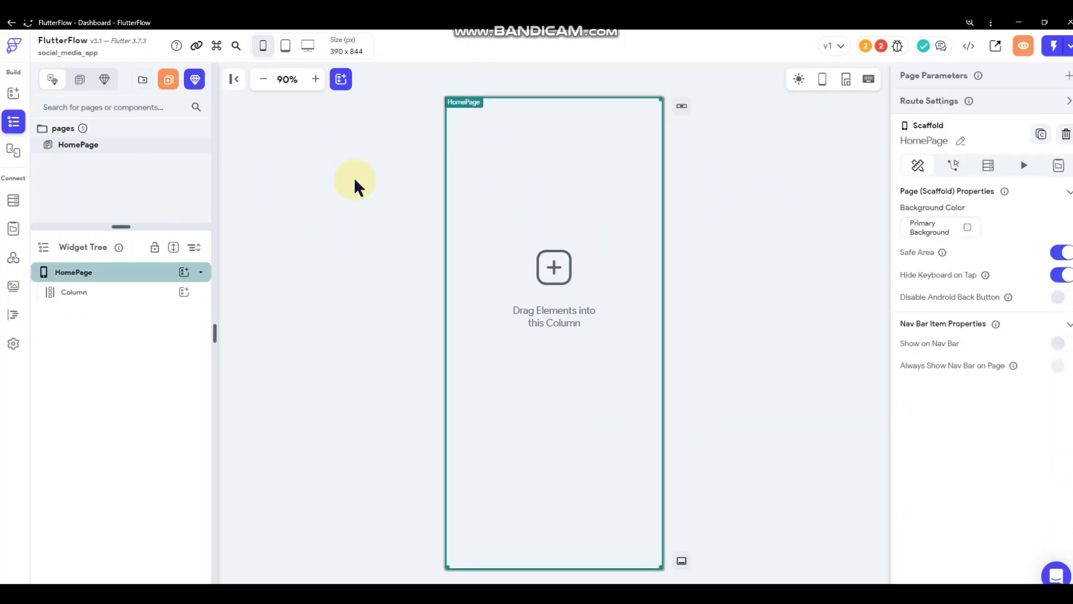
right_click(584, 138)
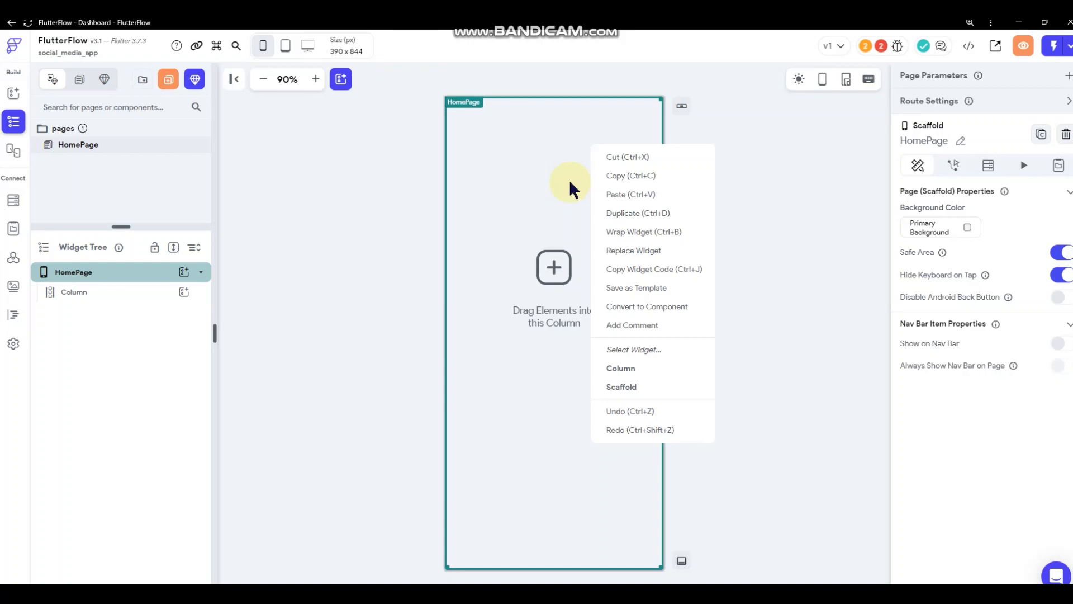
left_click(482, 205)
left_click(297, 193)
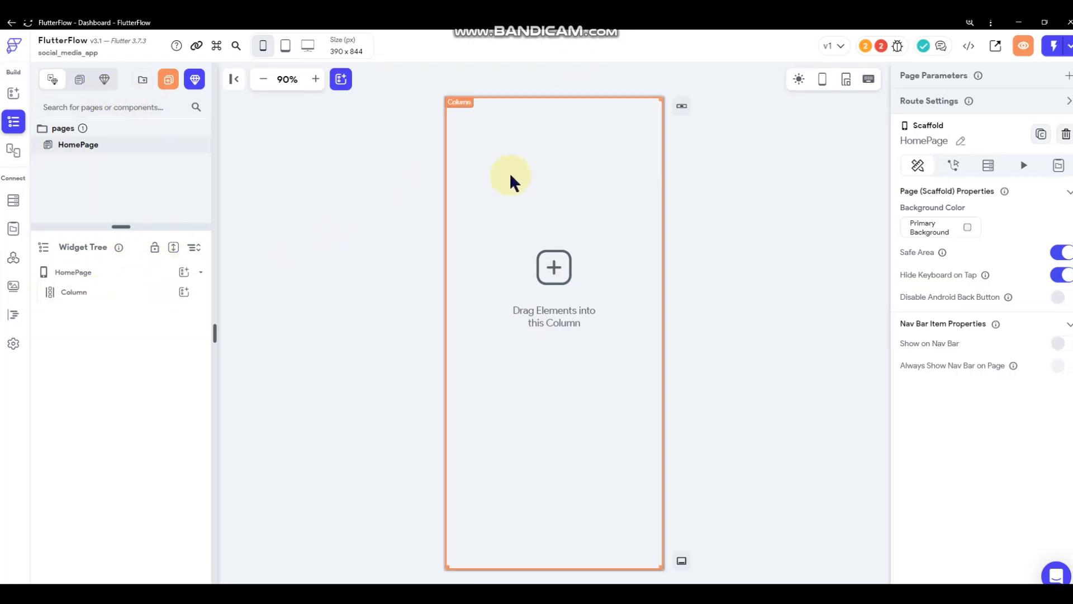
Open the widget palette and look over its commonly used and layout elements
left_click(12, 96)
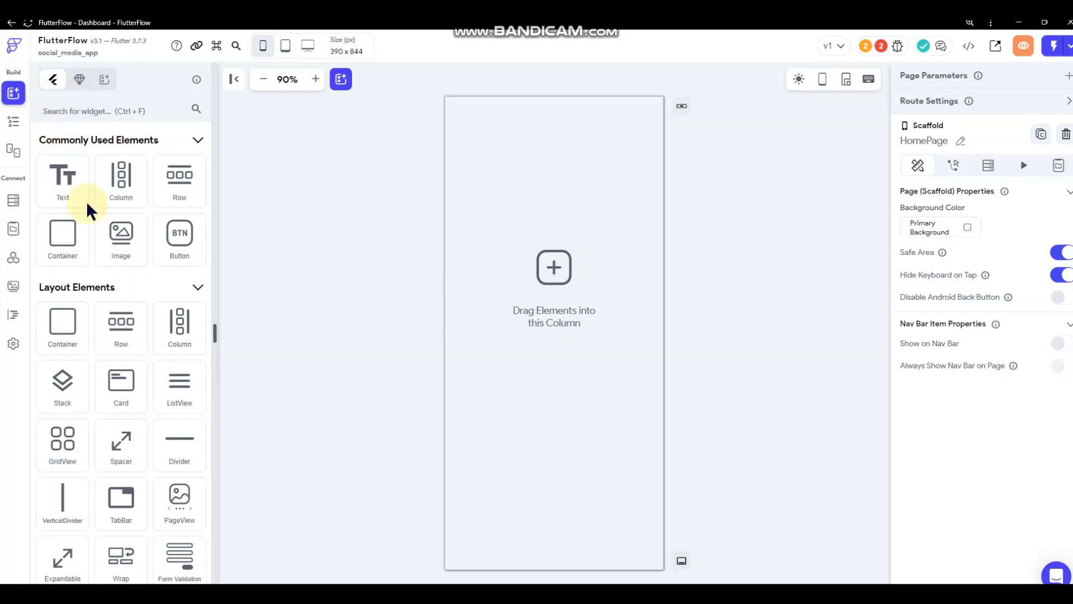
scroll(125, 209, "down", 1)
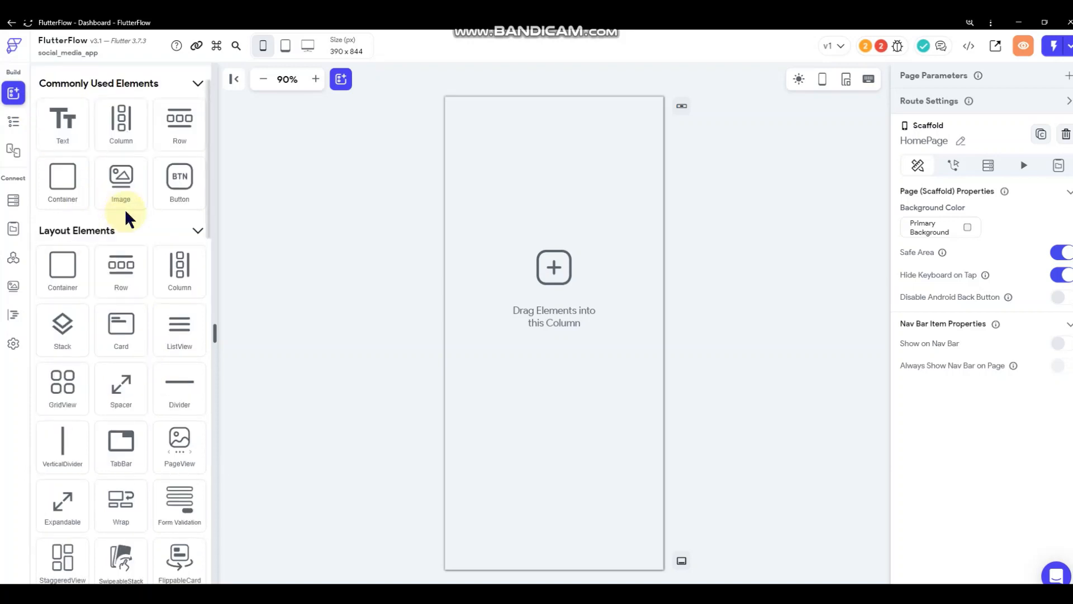
scroll(125, 209, "up", 1)
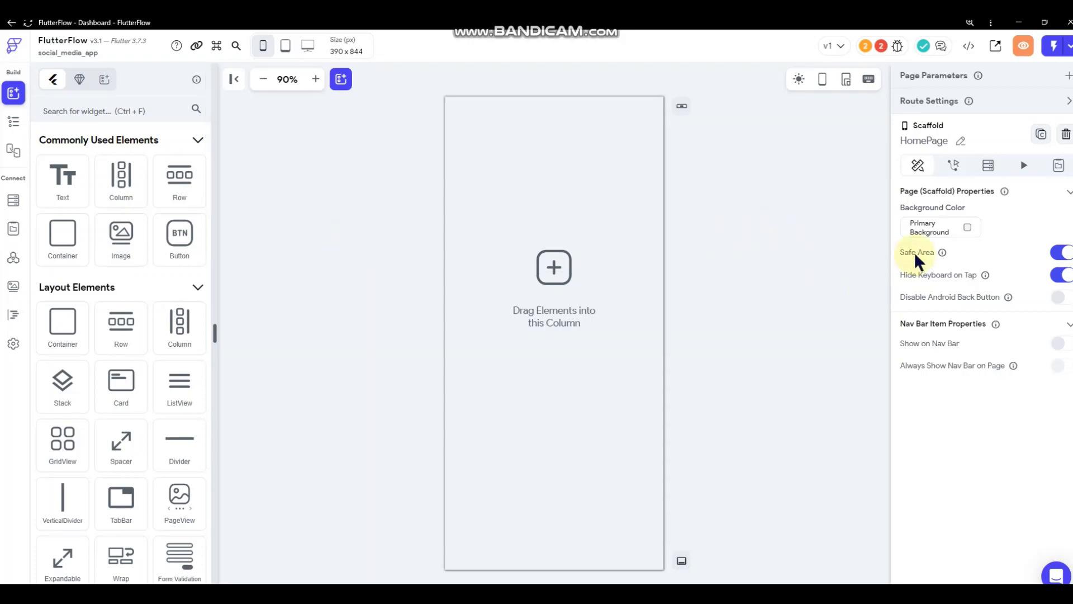
left_click(964, 227)
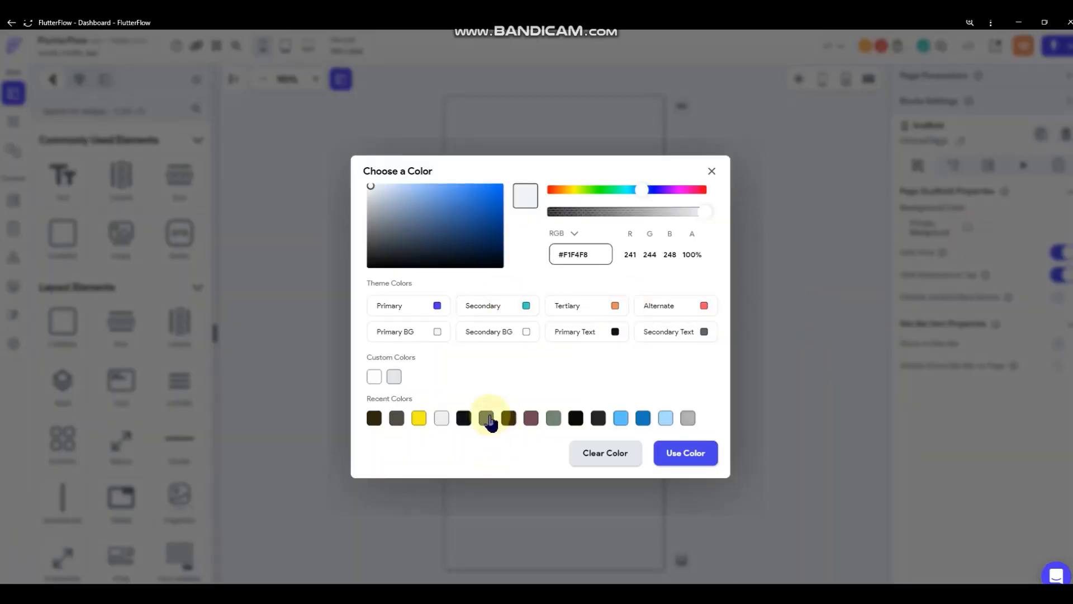
left_click(643, 418)
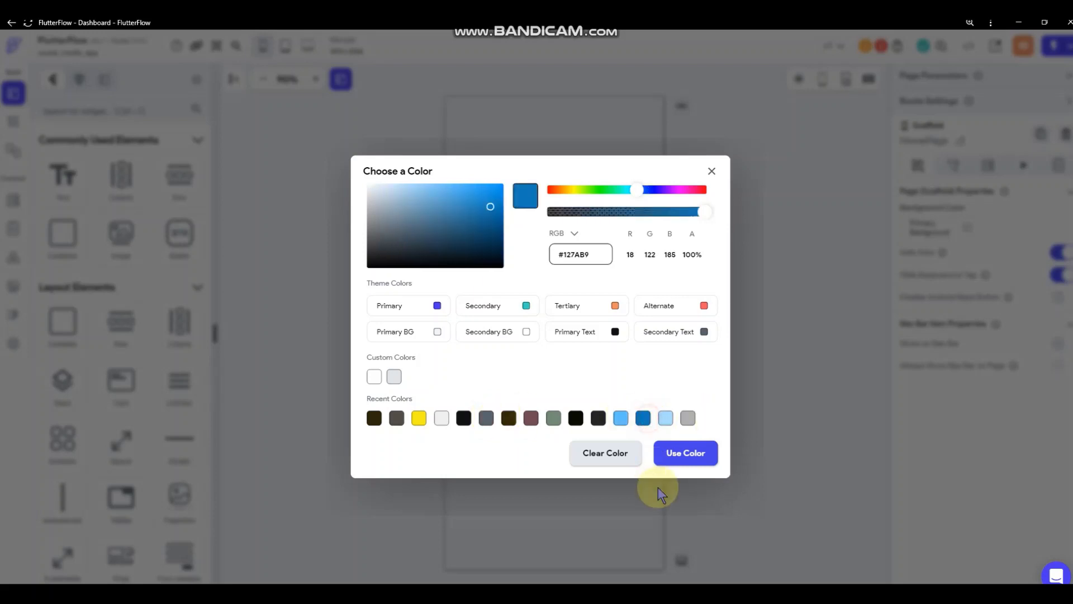
left_click(790, 239)
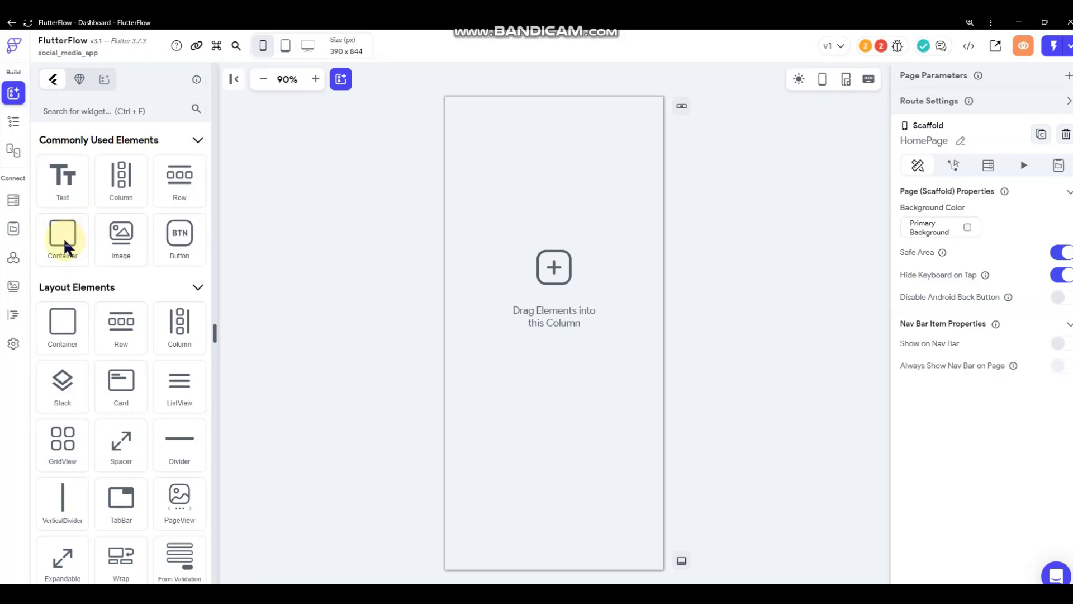
Add a container to the HomePage's column, with infinite width and a height of 100%
left_click_drag(65, 239, 462, 253)
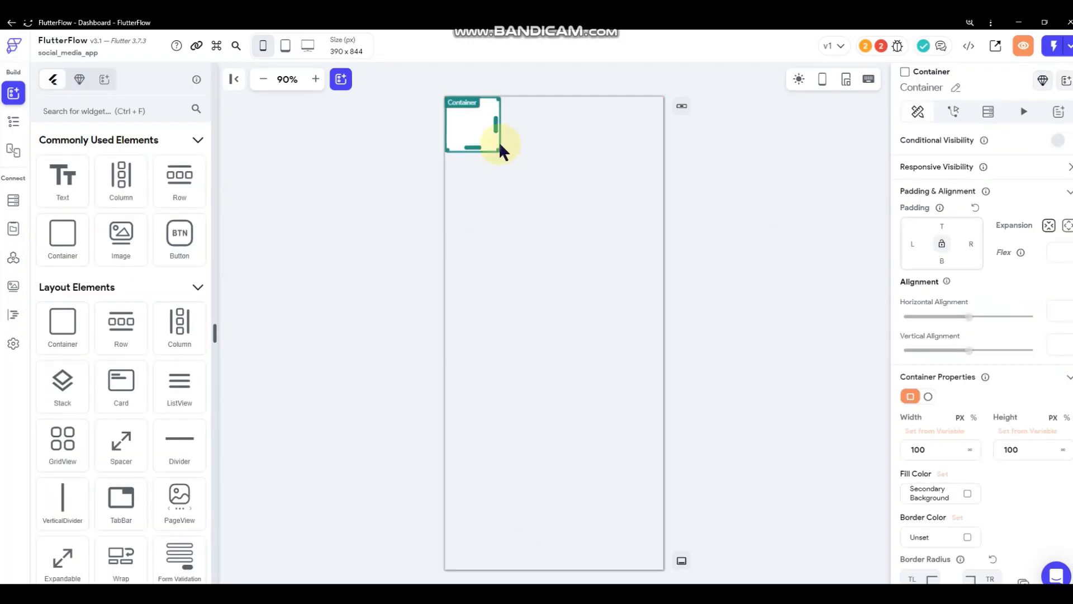
left_click(971, 450)
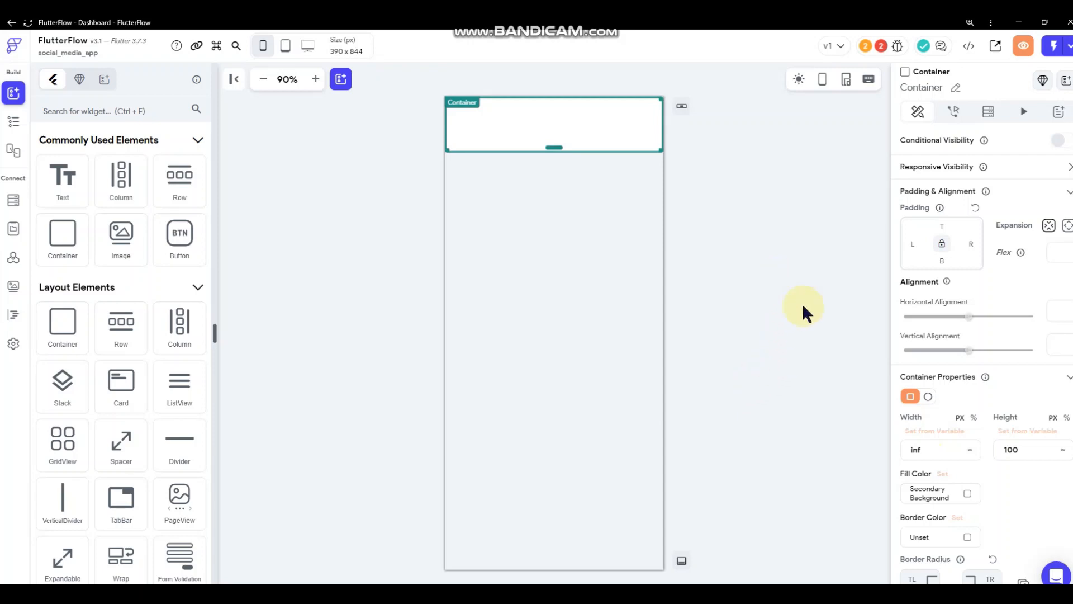
left_click(1028, 448)
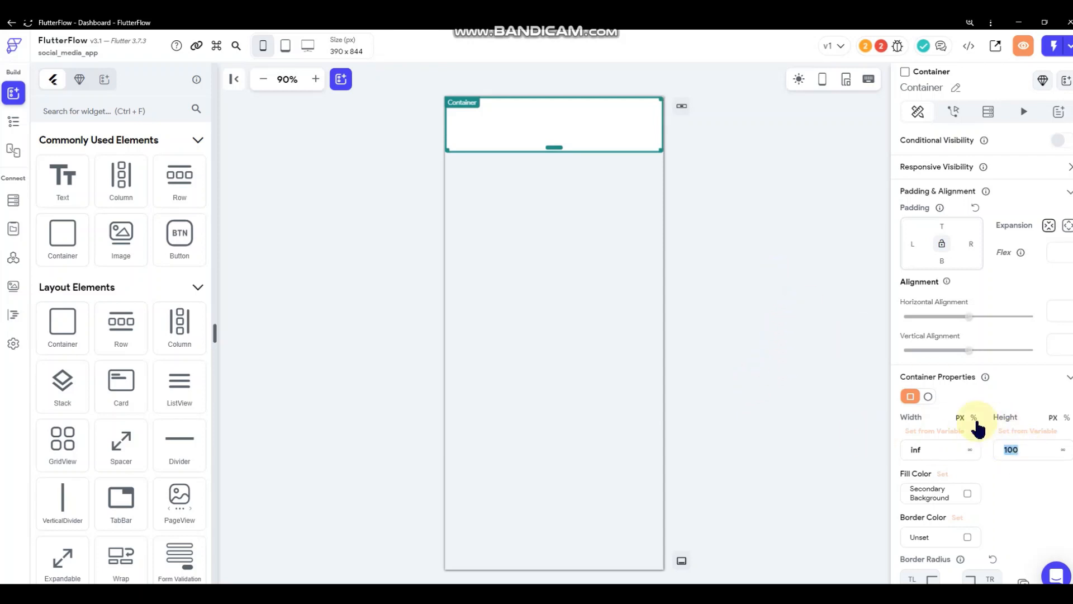
key("BackSpace")
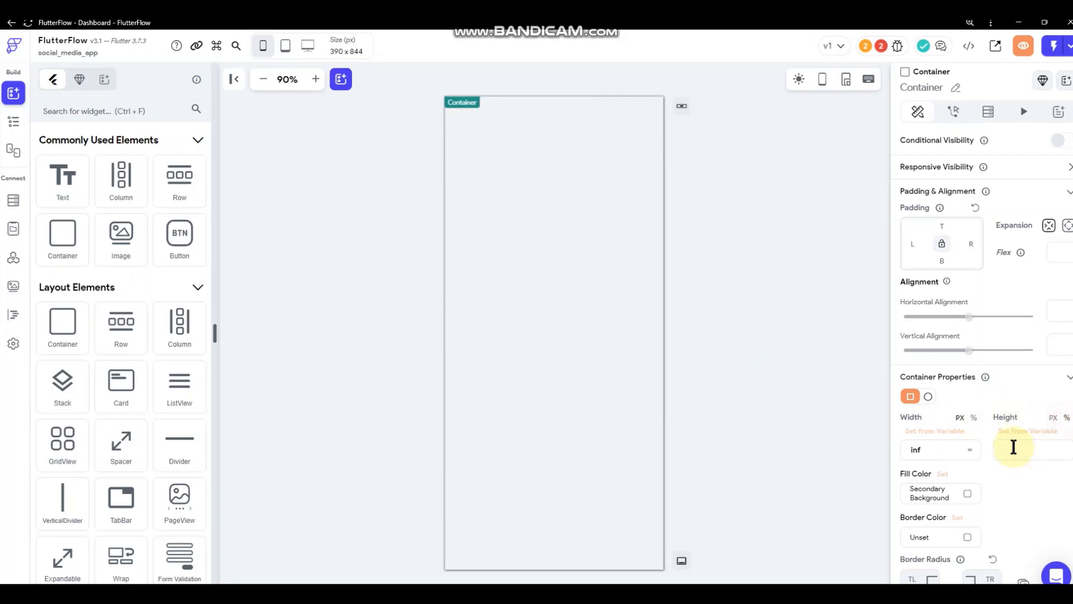
type("100")
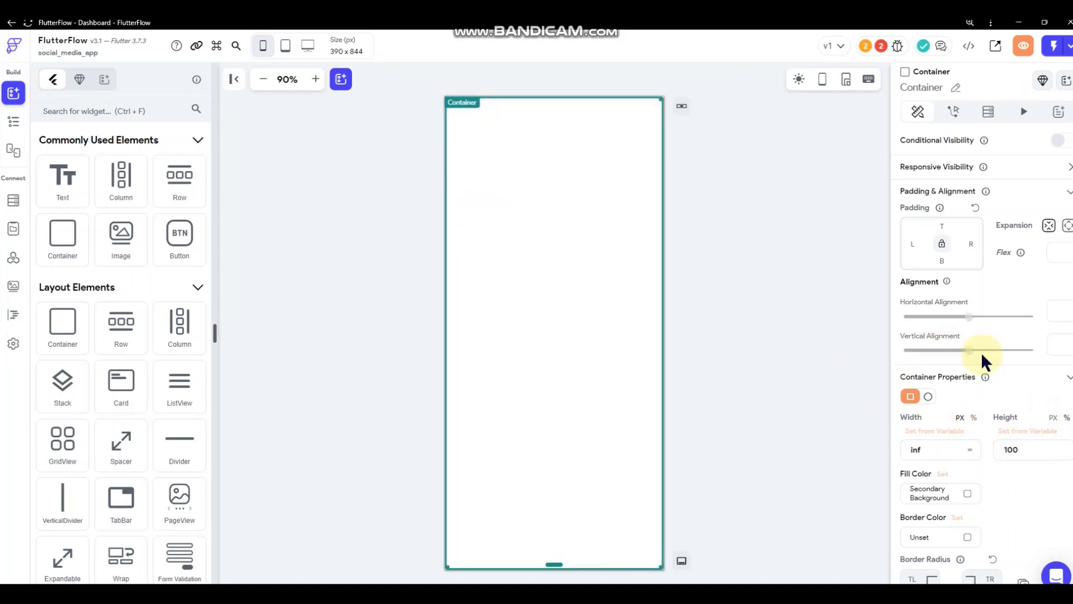
Enable a gradient on the full-page container
scroll(982, 351, "down", 5)
scroll(984, 351, "up", 3)
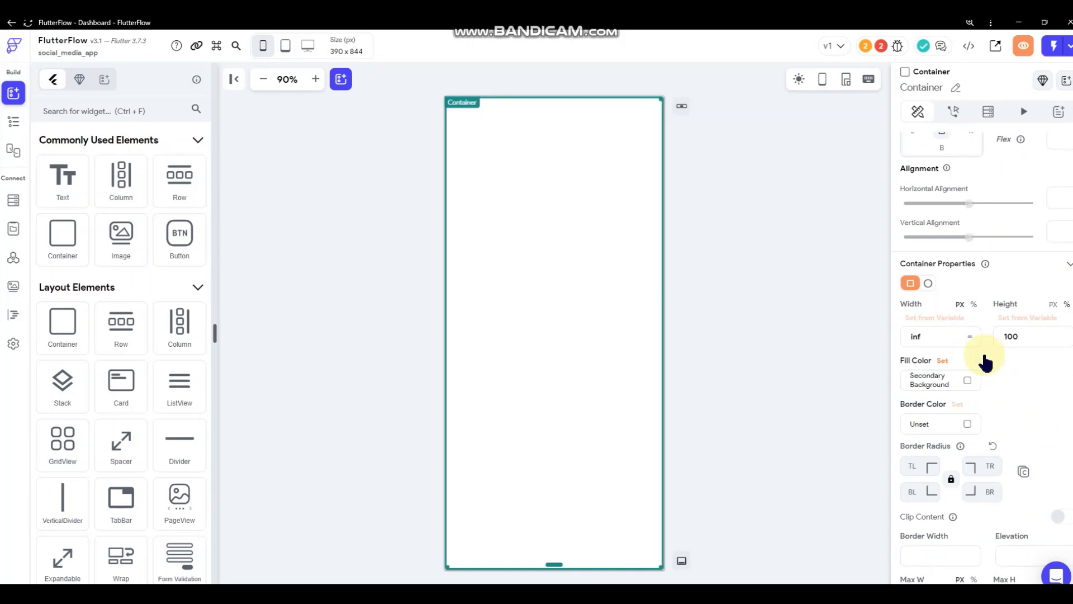
scroll(984, 362, "down", 5)
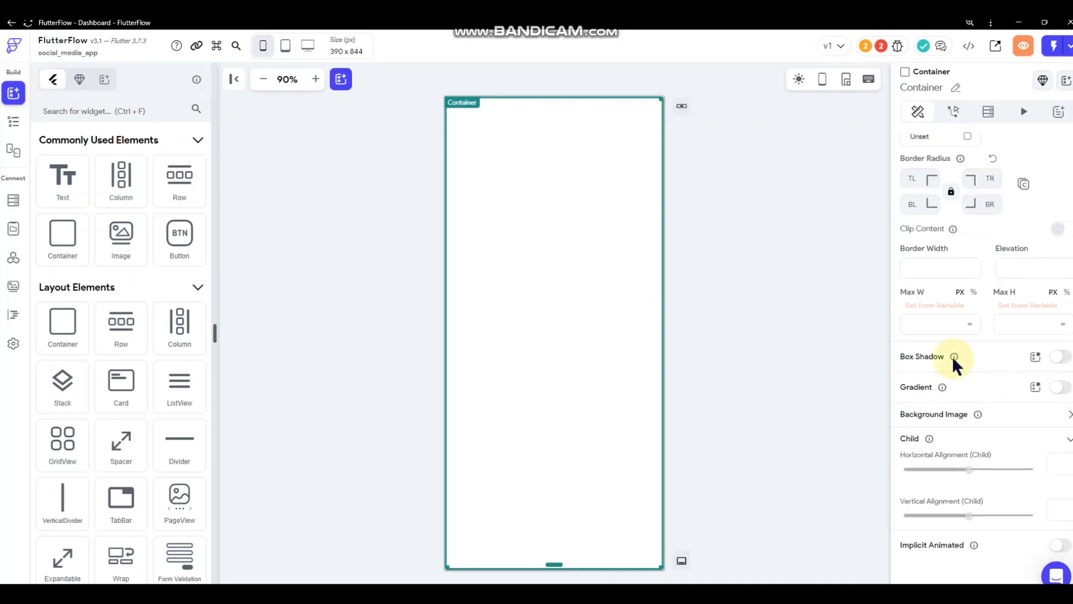
left_click(1059, 388)
scroll(995, 414, "down", 3)
Set the container gradient's first color to #127AB9 and its second color to #090C02
left_click(969, 330)
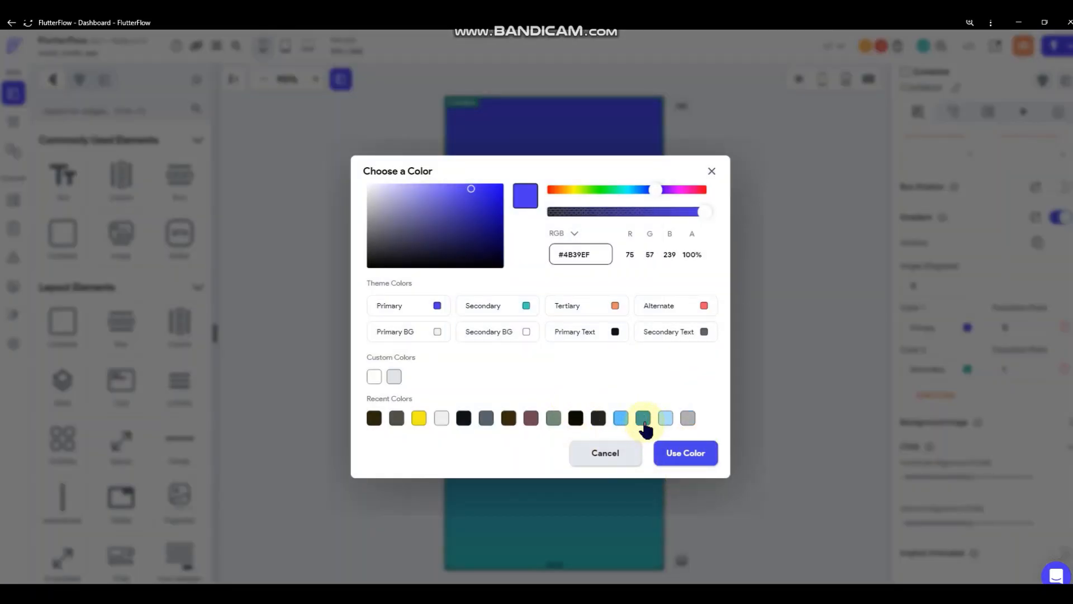
left_click(643, 421)
left_click(684, 452)
left_click(967, 370)
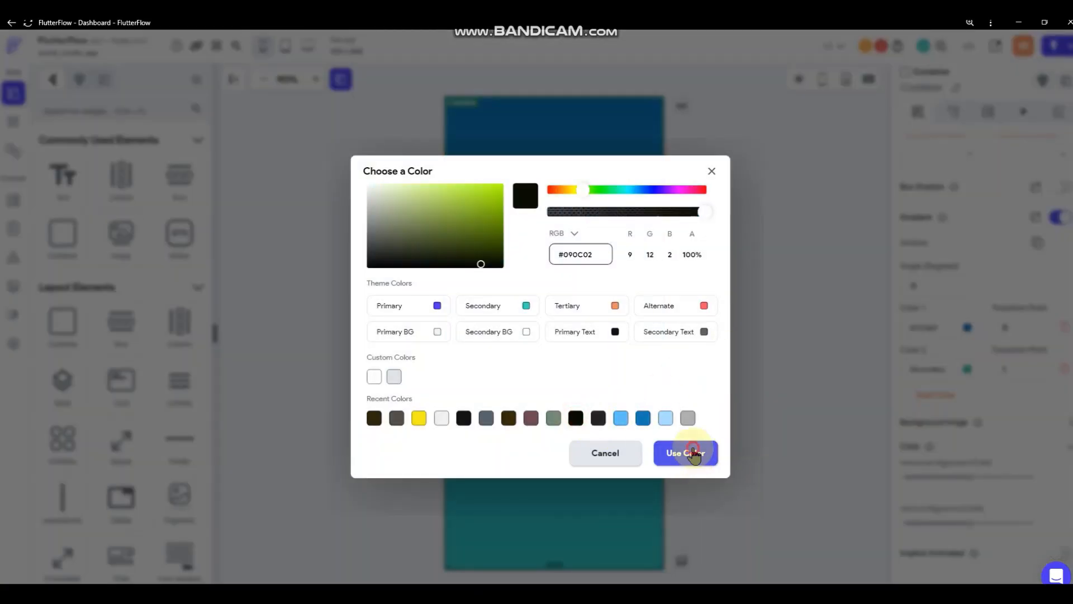
left_click(692, 452)
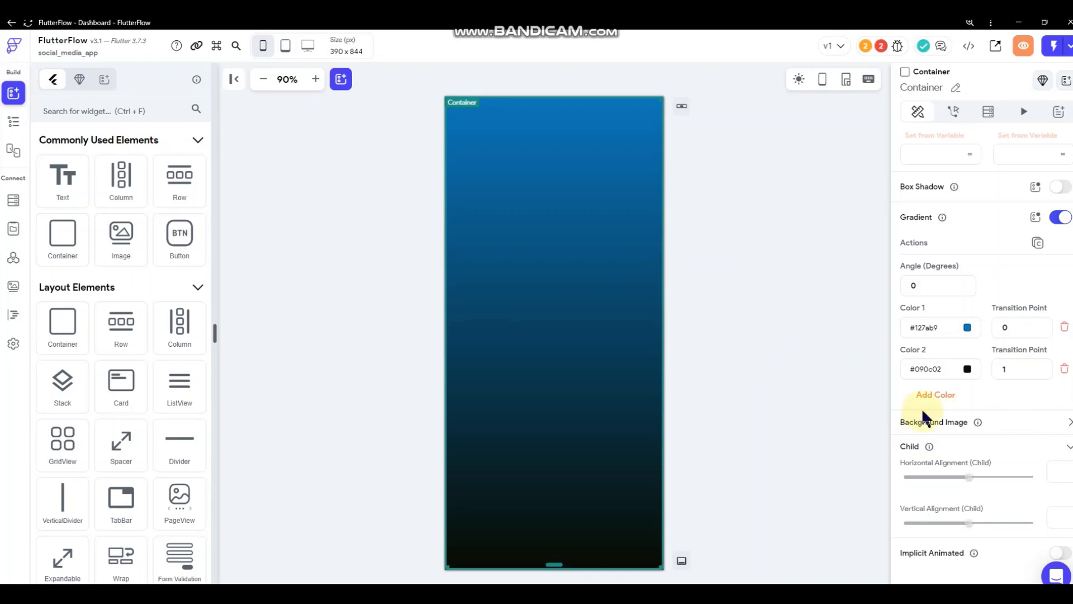
double_click(929, 284)
left_click(714, 321)
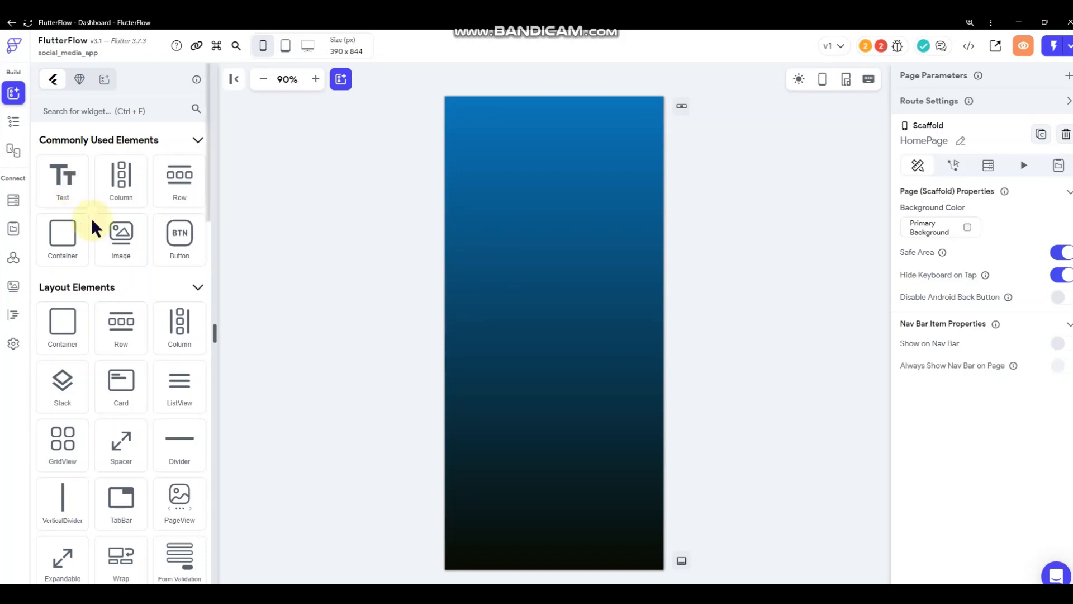
Try nesting a second container directly inside the gradient container, and remove it
left_click_drag(65, 240, 515, 246)
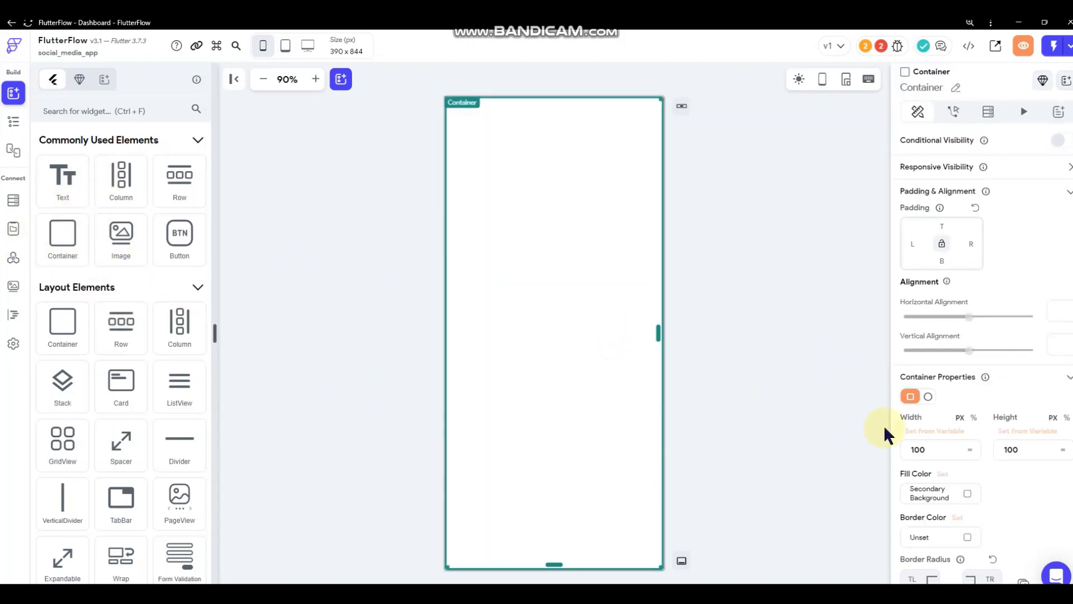
left_click_drag(652, 332, 589, 287)
right_click(590, 279)
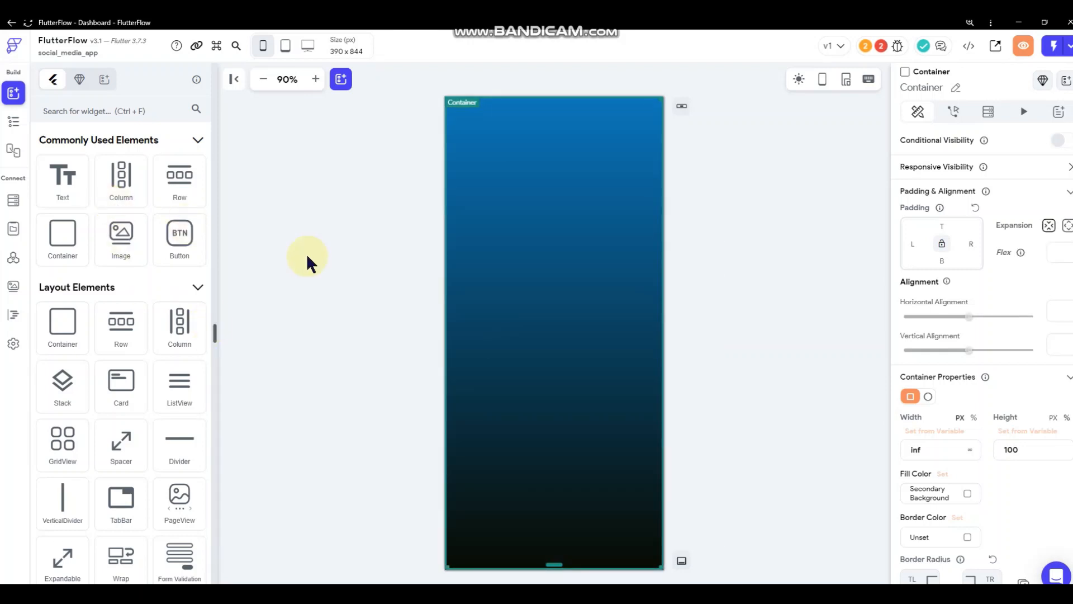
left_click(306, 253)
Try placing a button directly inside the gradient container, and remove it
left_click_drag(140, 240, 115, 231)
left_click_drag(184, 232, 550, 254)
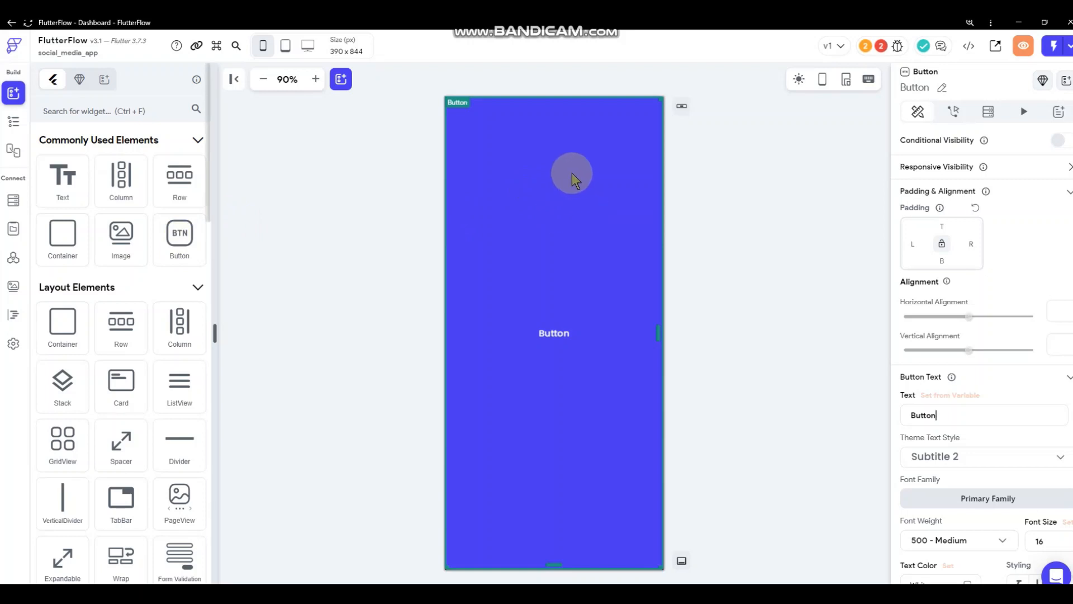
right_click(528, 266)
left_click(578, 229)
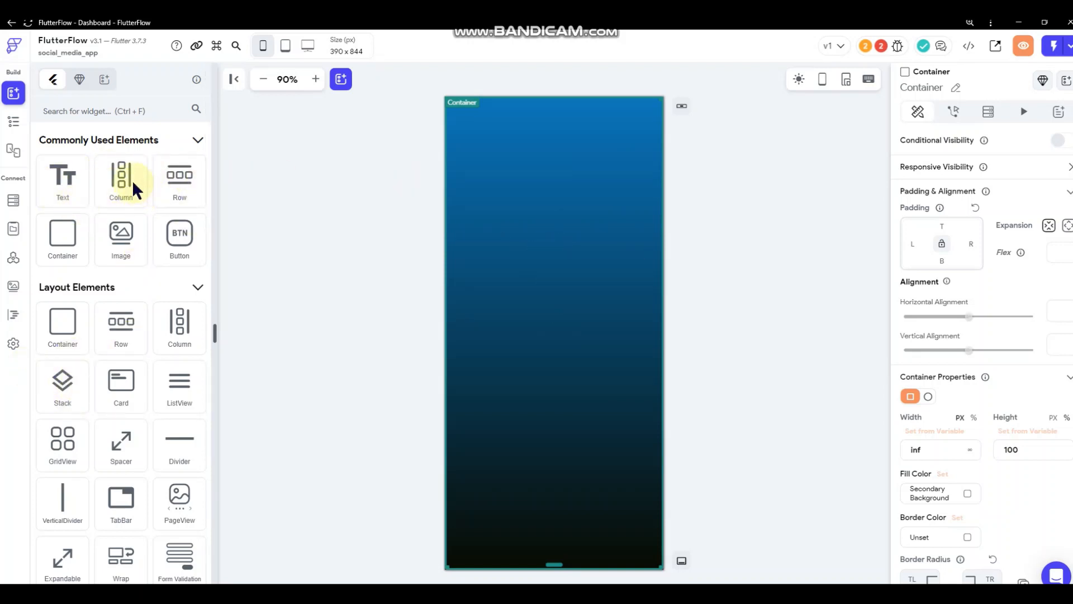
Add a column inside the gradient container to hold its child elements
left_click_drag(125, 178, 537, 313)
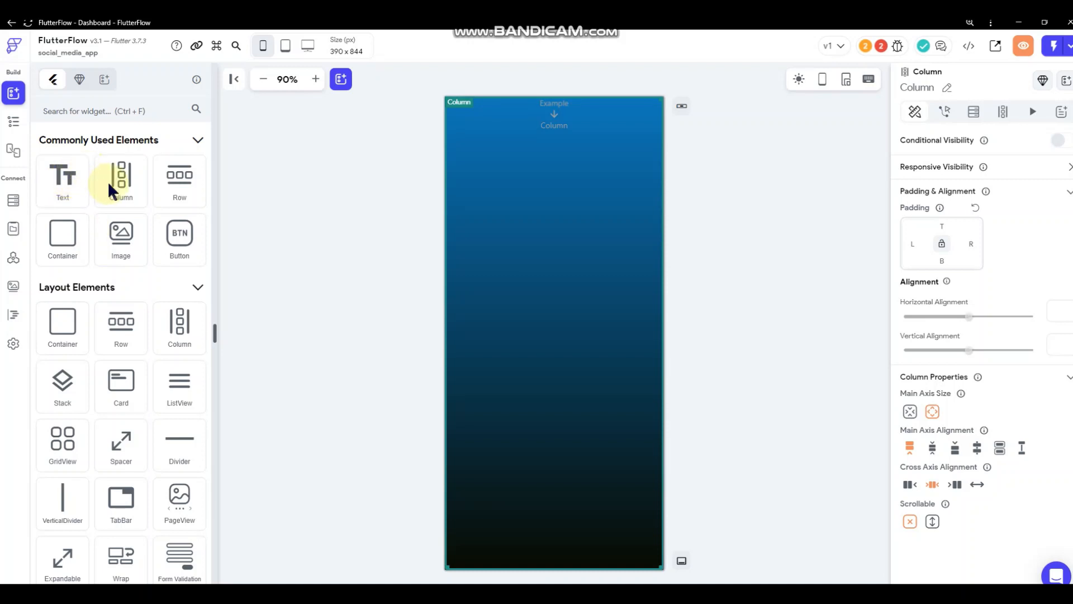
Try placing a text widget directly inside the column with its horizontal alignment set to 0, and remove it
left_click_drag(67, 176, 575, 287)
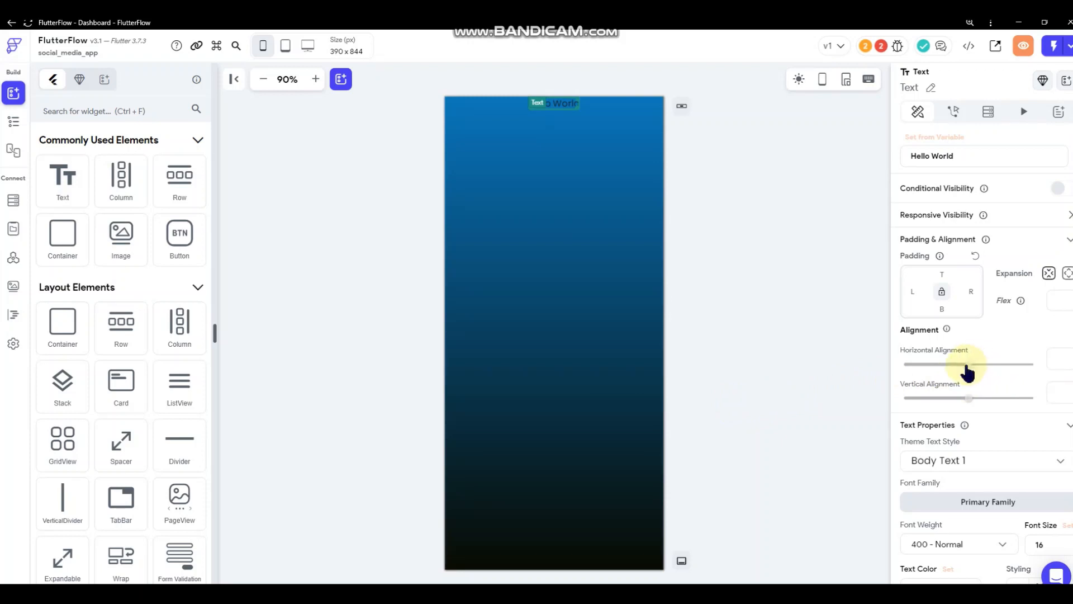
mouse_move(967, 366)
left_mouse_down()
mouse_move(927, 364)
mouse_move(1025, 374)
mouse_move(959, 369)
mouse_move(979, 367)
left_mouse_up()
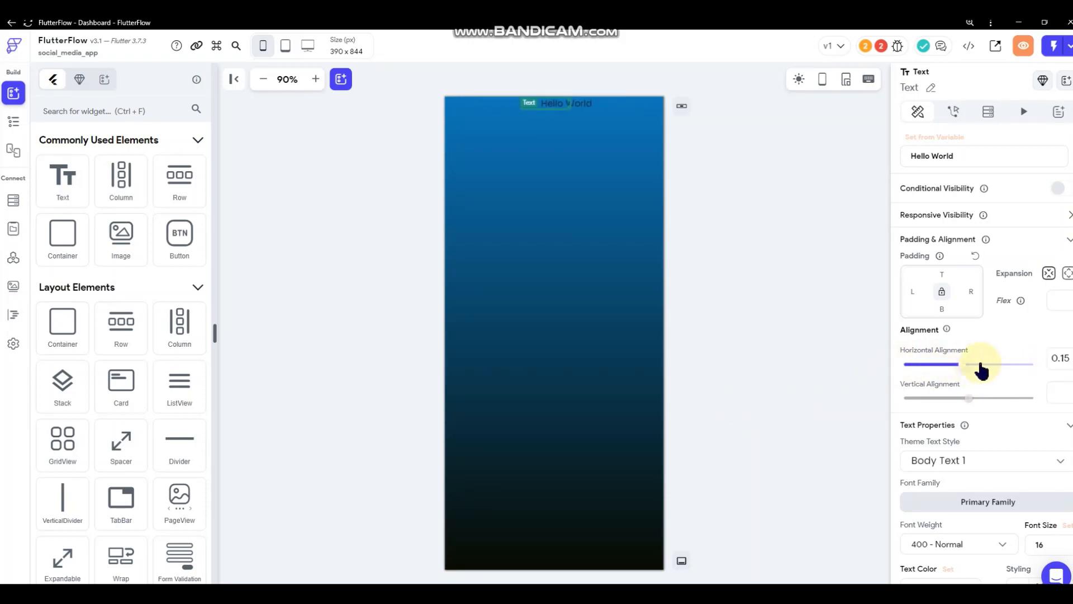
double_click(1056, 358)
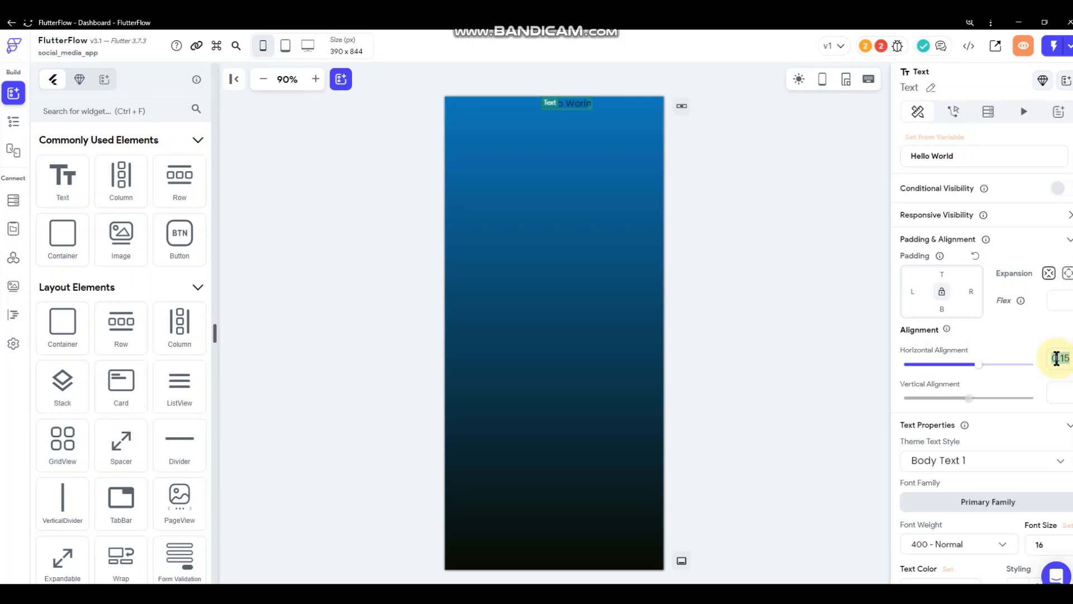
key("BackSpace")
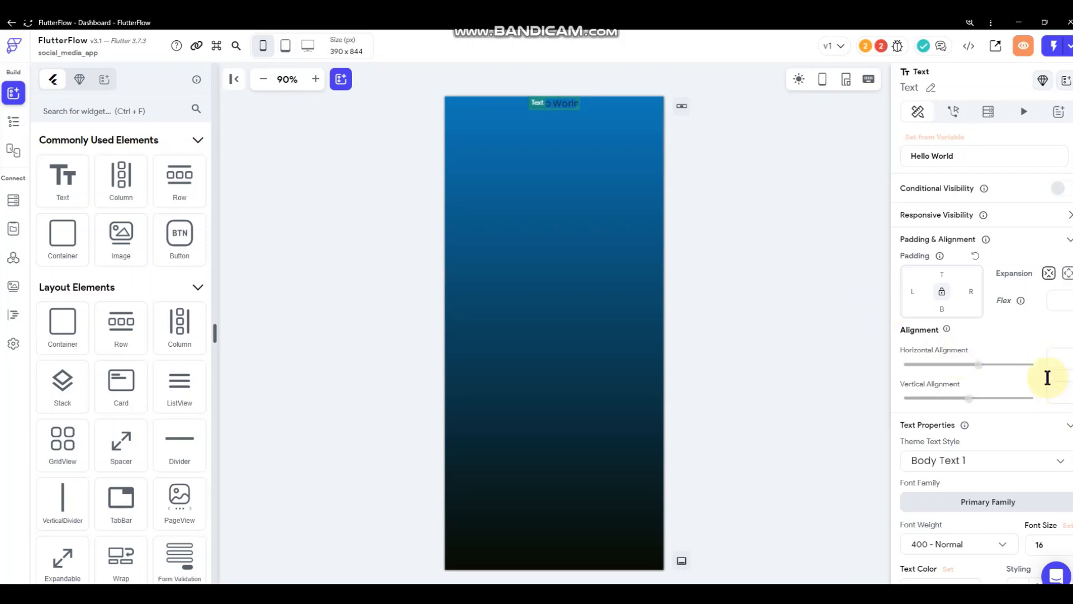
type("0")
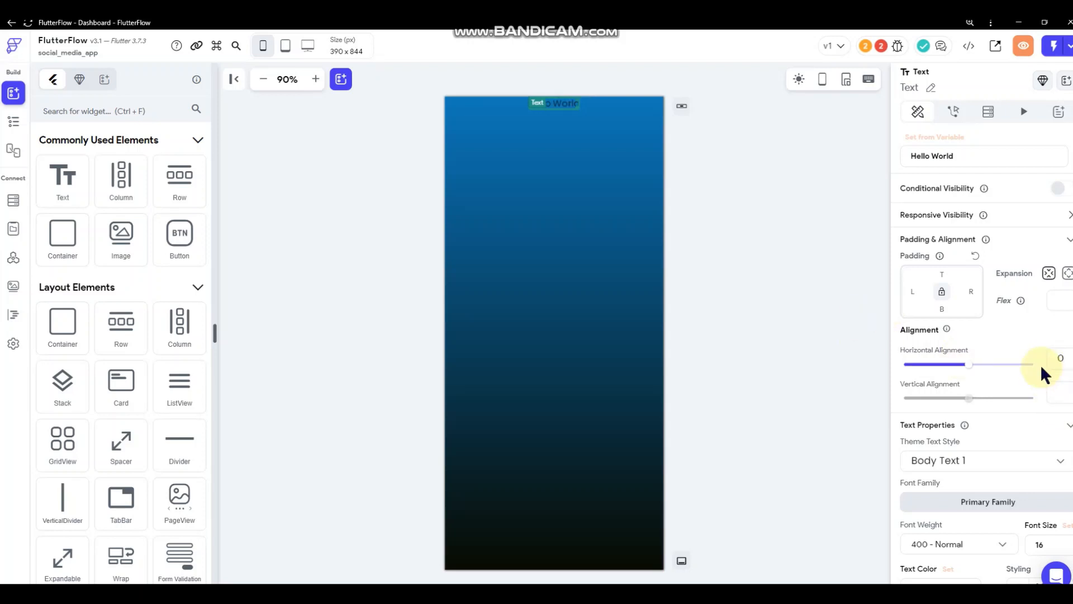
right_click(560, 107)
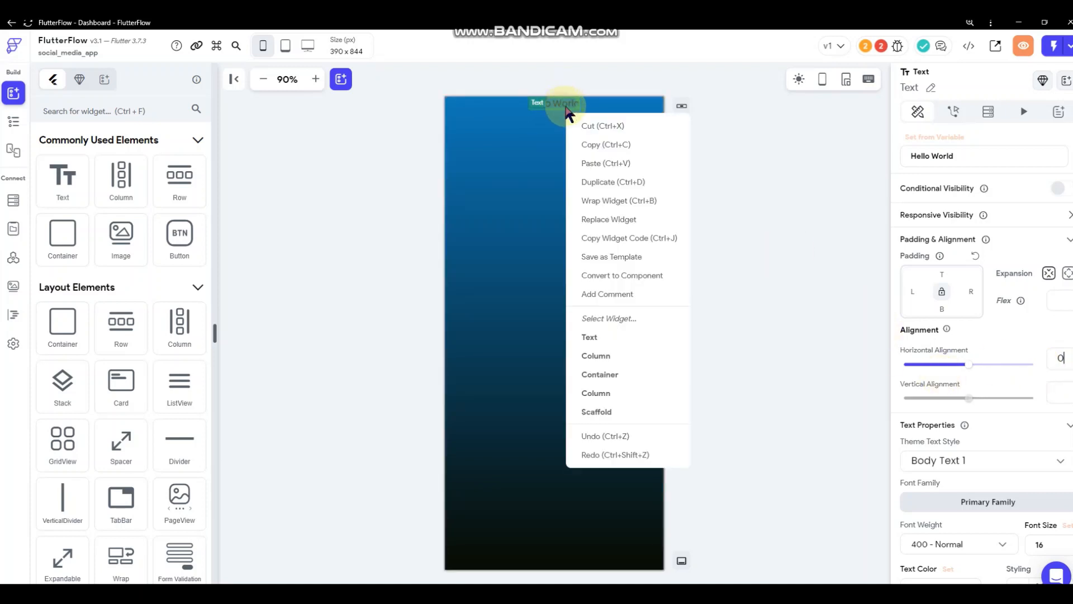
left_click(632, 126)
Add a row inside the column, center its children along the main axis, and place a text widget in it
left_click_drag(179, 177, 505, 195)
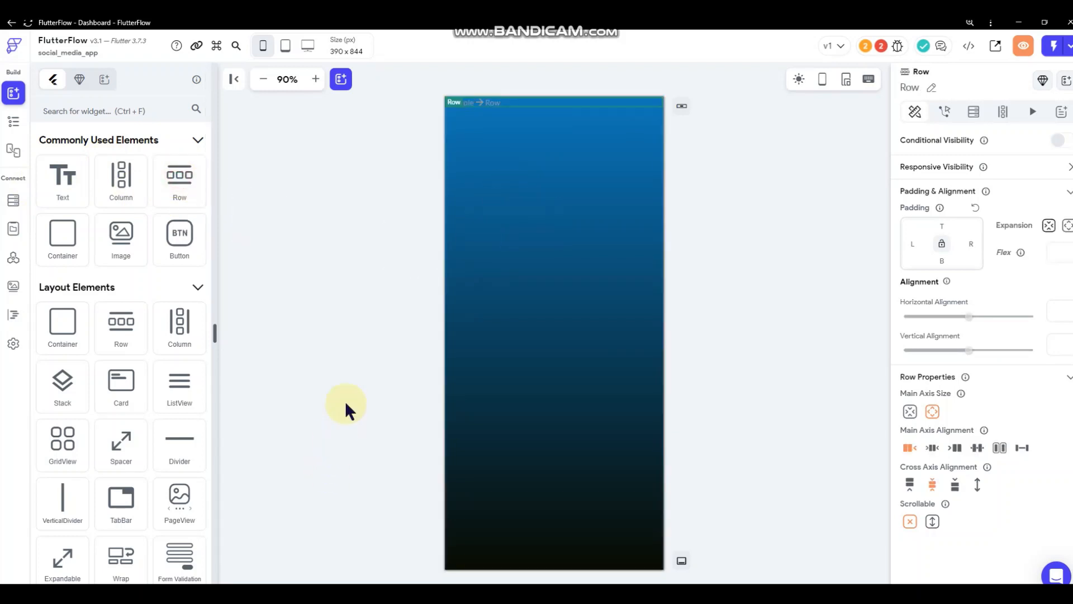
left_click(932, 448)
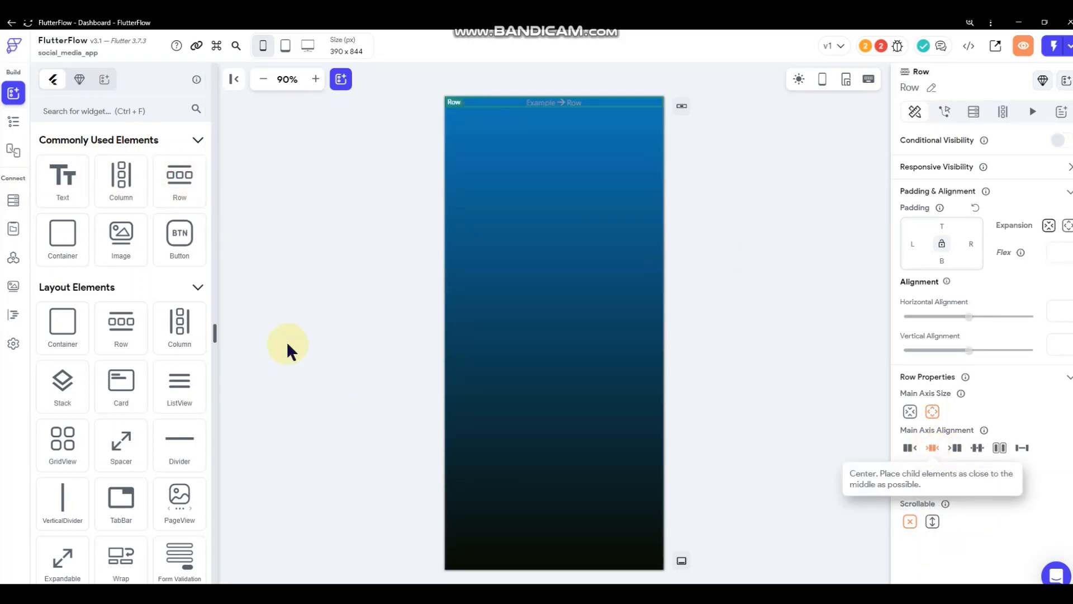
left_click_drag(62, 178, 562, 111)
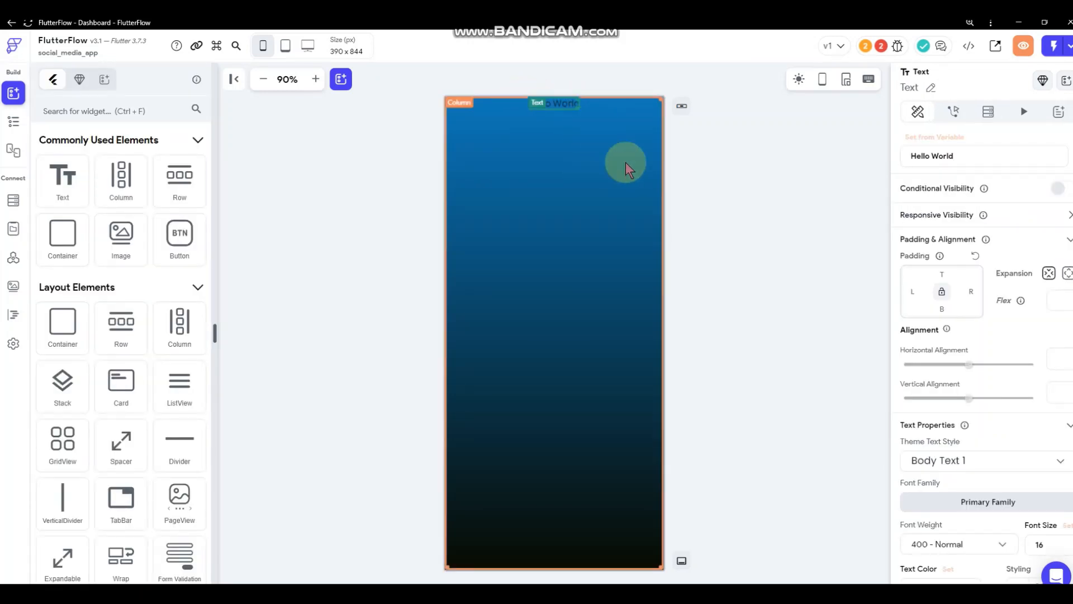
Try setting the row's vertical alignment to 0.25, and reset it to 0
left_click(629, 103)
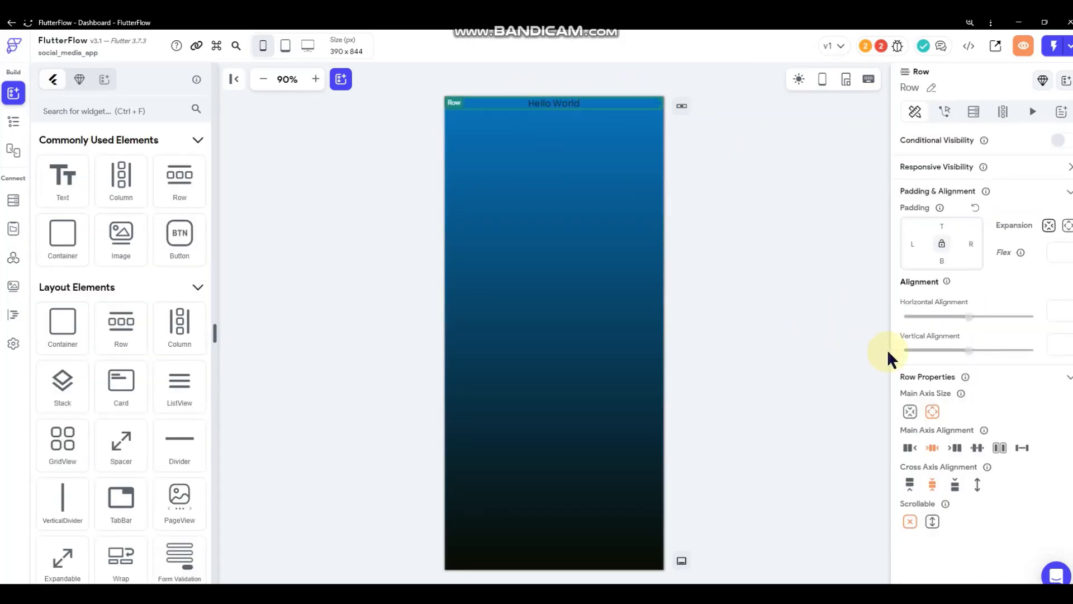
mouse_move(968, 350)
left_mouse_down()
mouse_move(947, 350)
mouse_move(984, 351)
left_mouse_up()
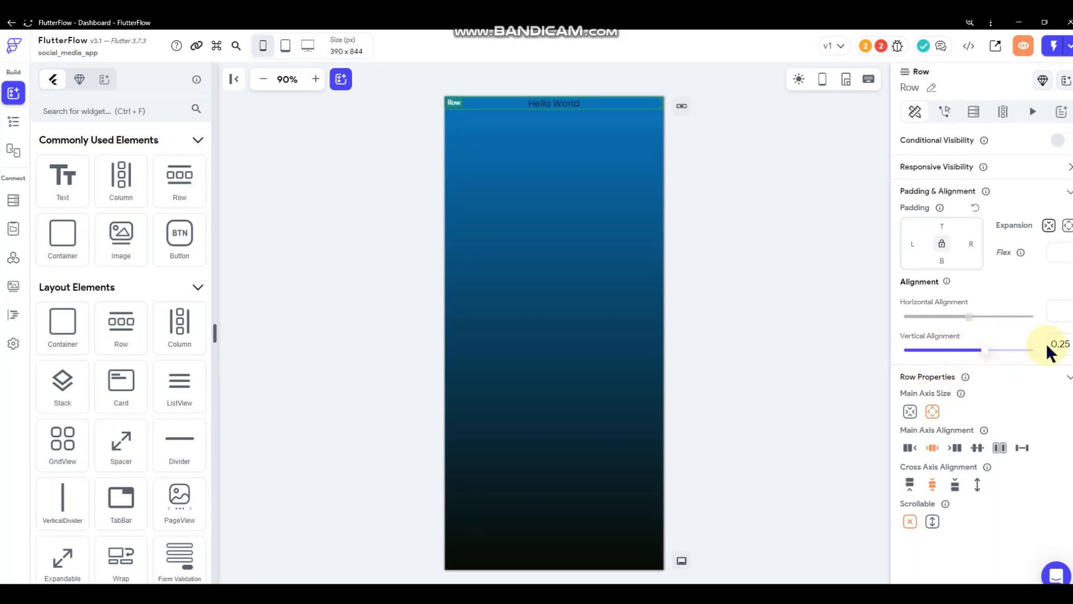
double_click(1069, 344)
key("BackSpace")
type("0")
left_click(722, 258)
Set the column's main axis alignment to Center so the row sits in the middle of the page
left_click(558, 290)
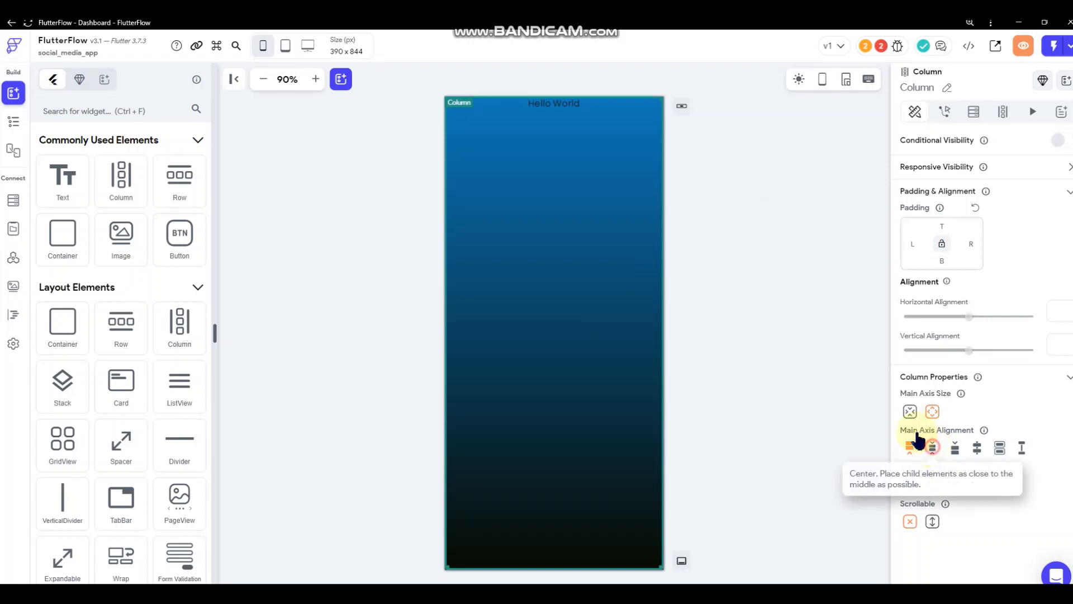
left_click(931, 446)
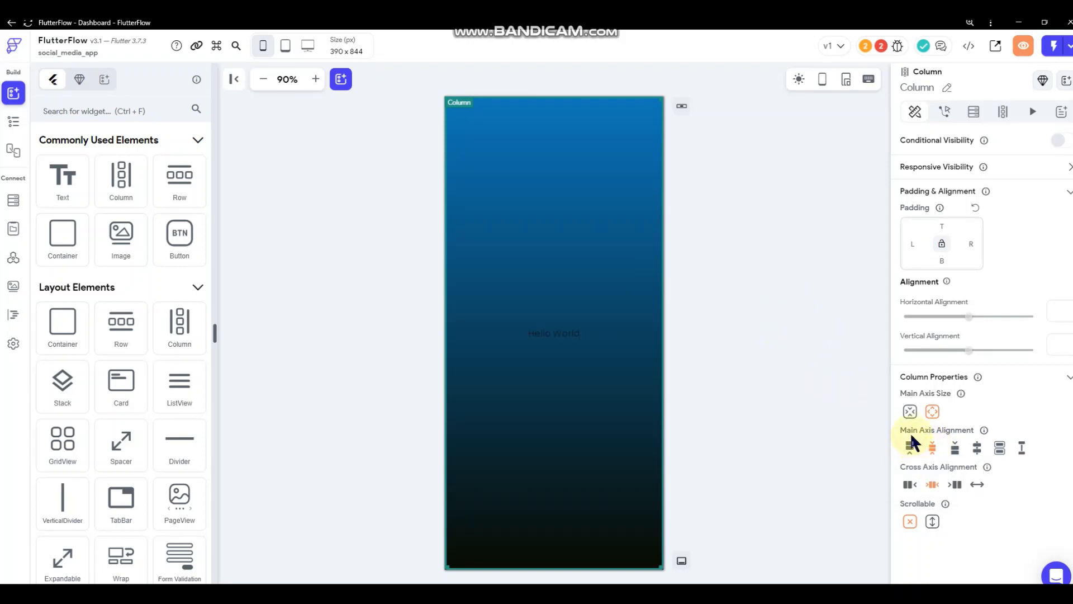
Format the Hello World text with the primaryBtnText color, 600 - Semi Bold weight and font size 28
left_click(592, 333)
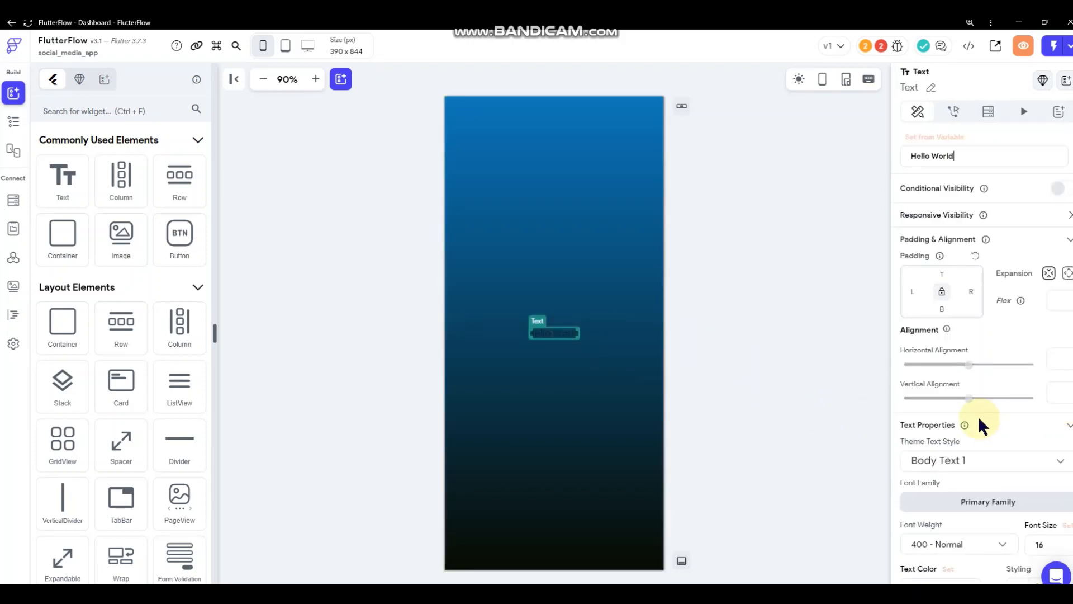
scroll(979, 418, "down", 4)
left_click(969, 360)
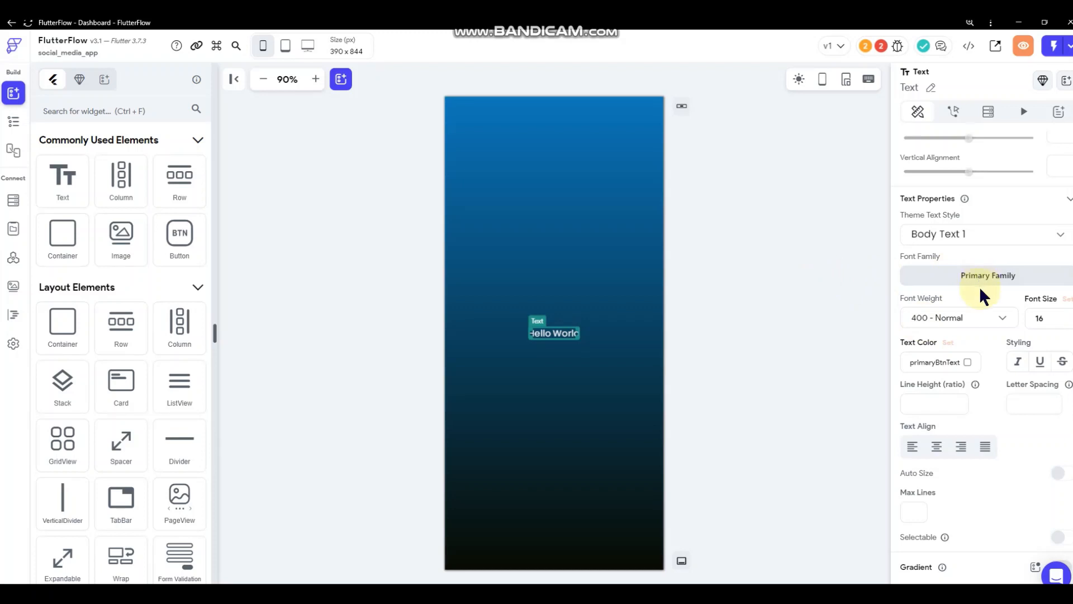
left_click(977, 317)
left_click(956, 374)
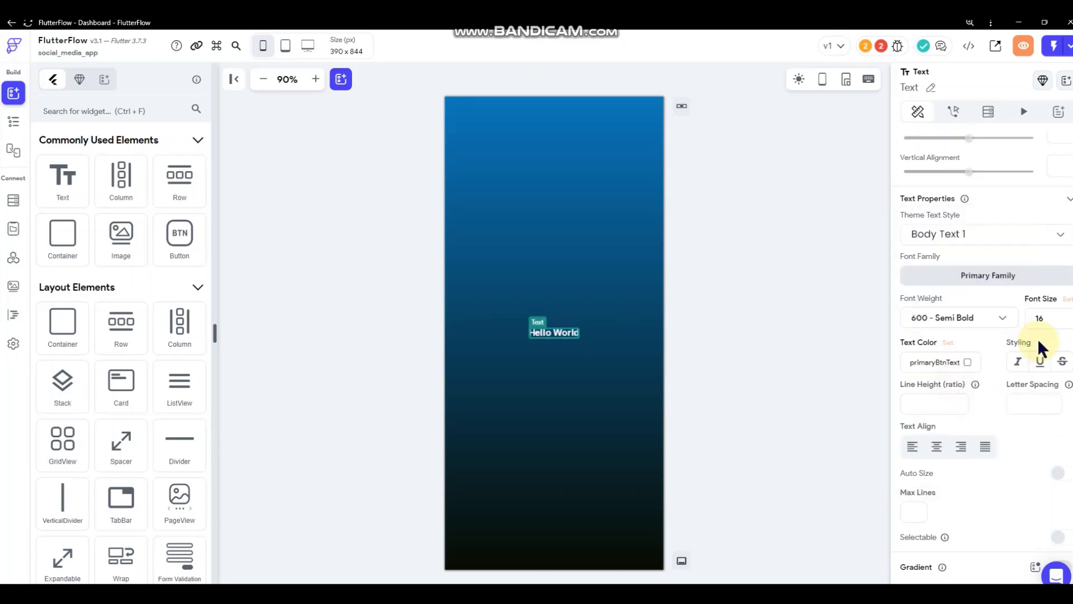
double_click(1040, 318)
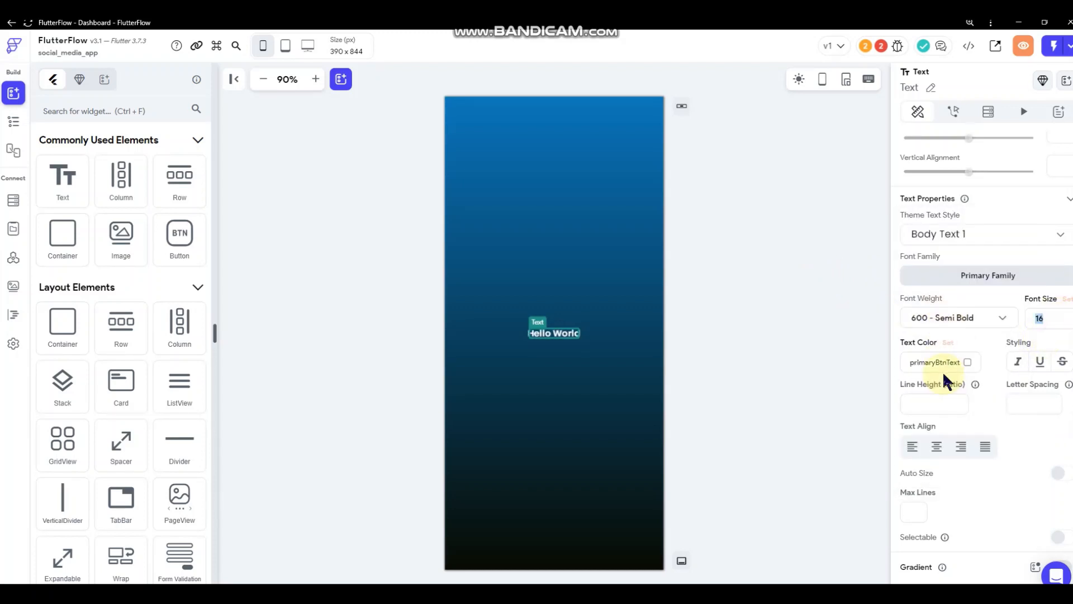
type("28")
Replace the Hello World text with "Welcome to App!"
scroll(950, 262, "up", 4)
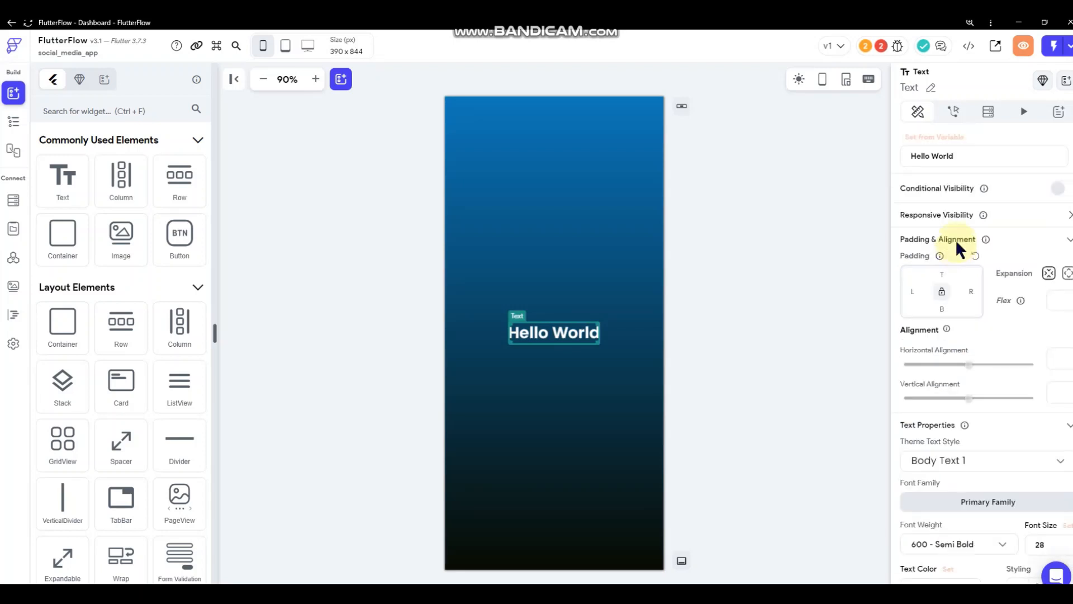
left_click_drag(968, 156, 901, 155)
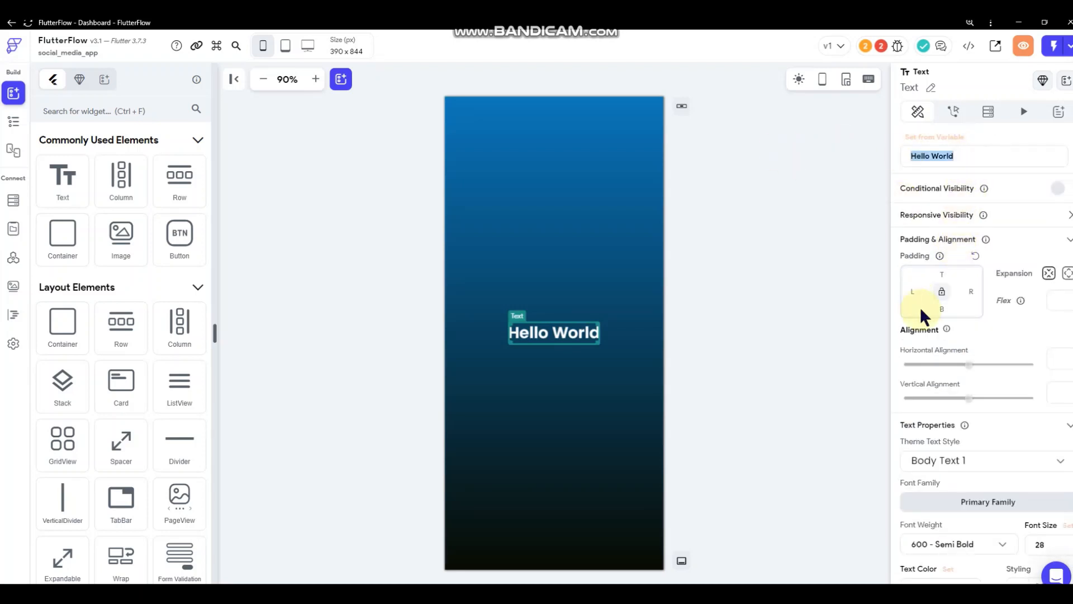
type("Welcome")
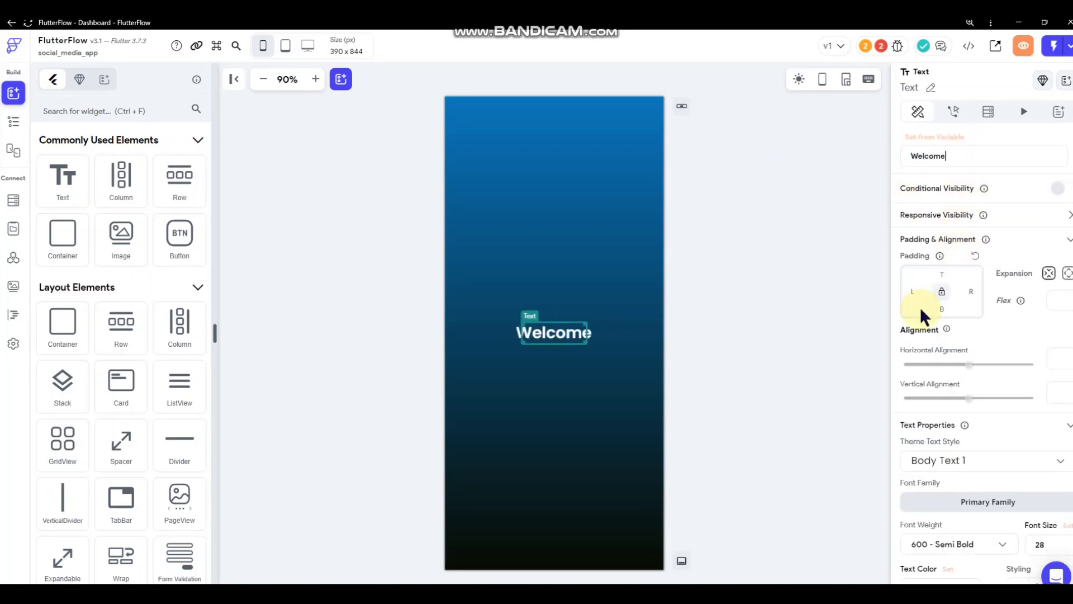
type(" to App!")
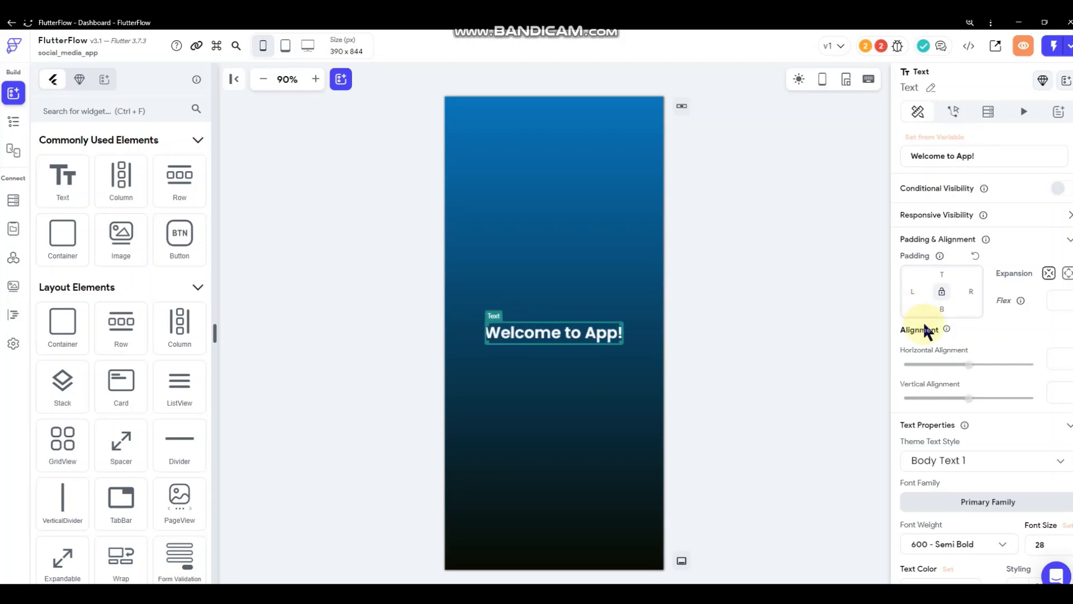
left_click(758, 351)
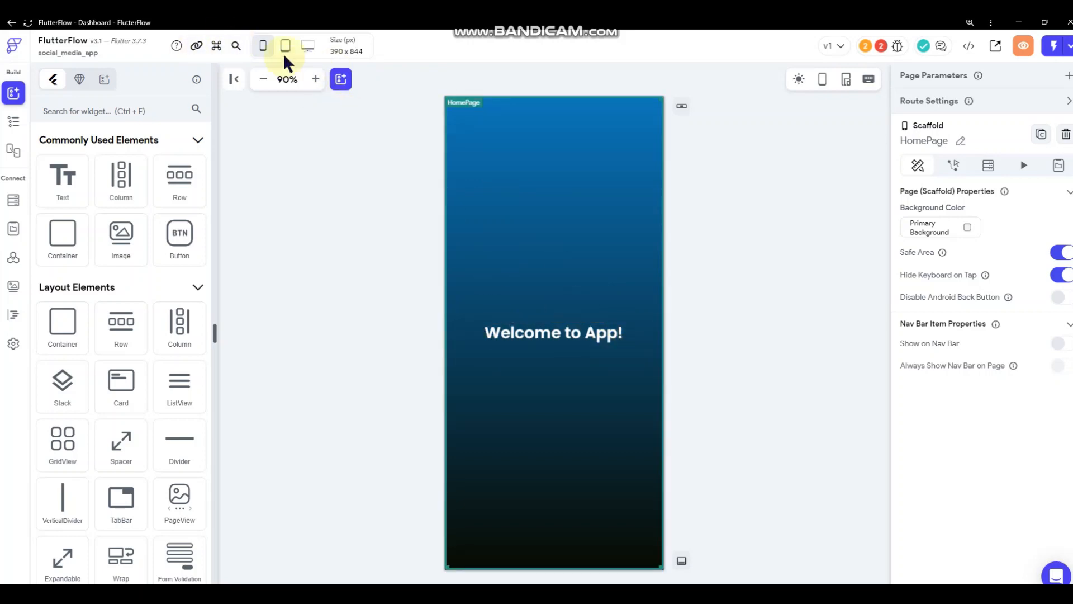
Preview the page layout at the iPhone SE and Samsung Galaxy Note 20 sizes, and return to iPhone 13
left_click(263, 48)
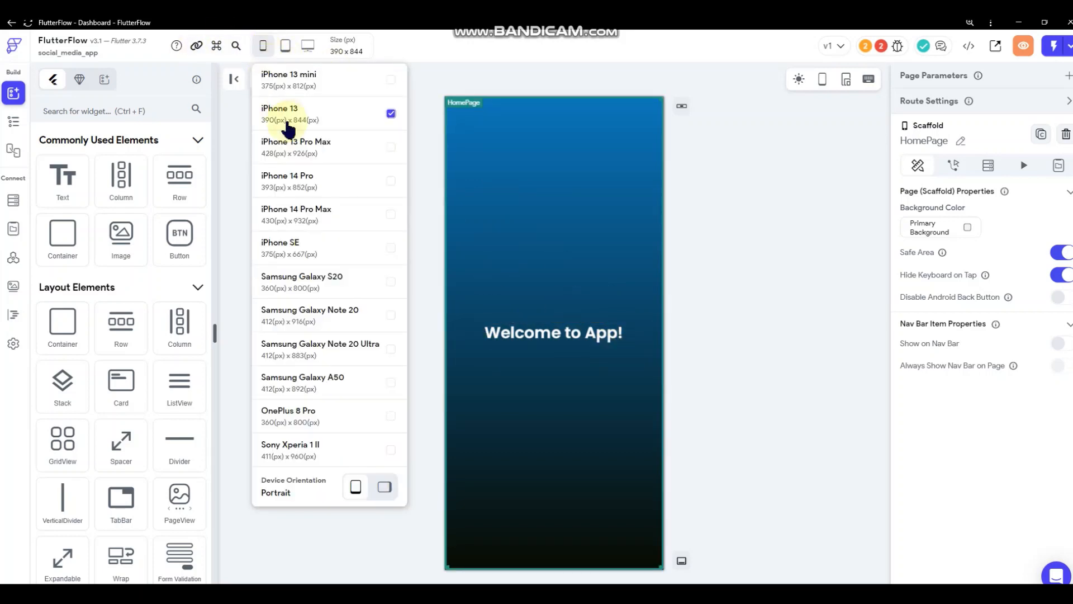
left_click(319, 248)
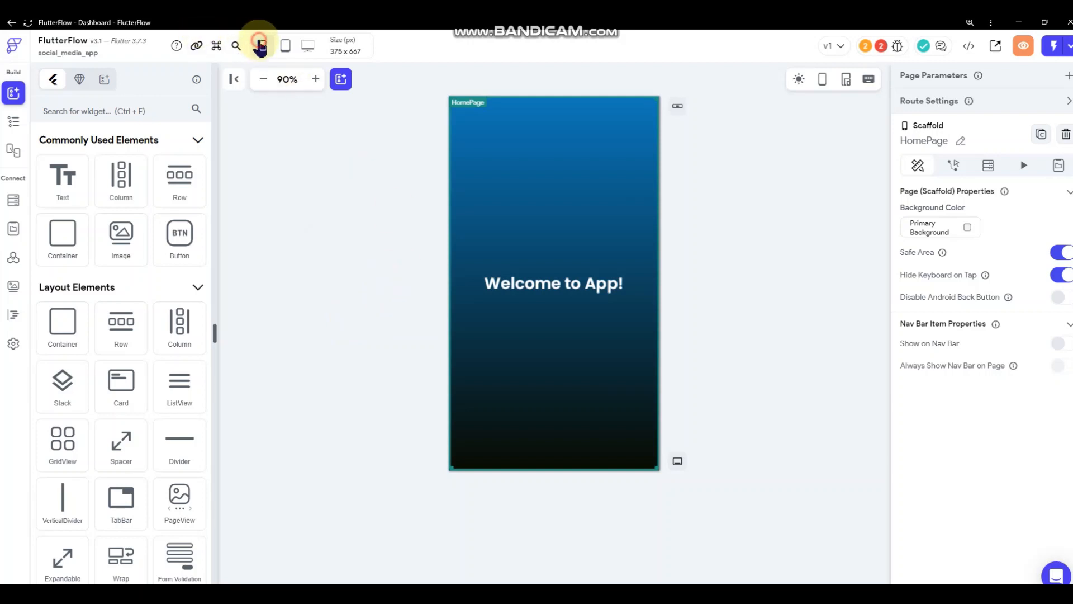
left_click(261, 44)
left_click(325, 316)
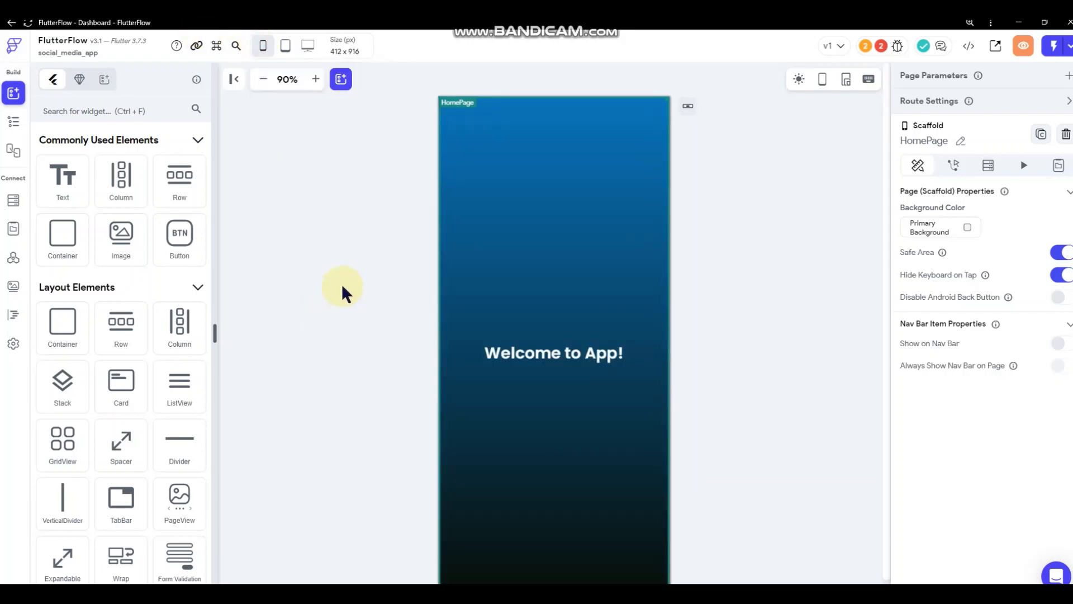
left_click(262, 46)
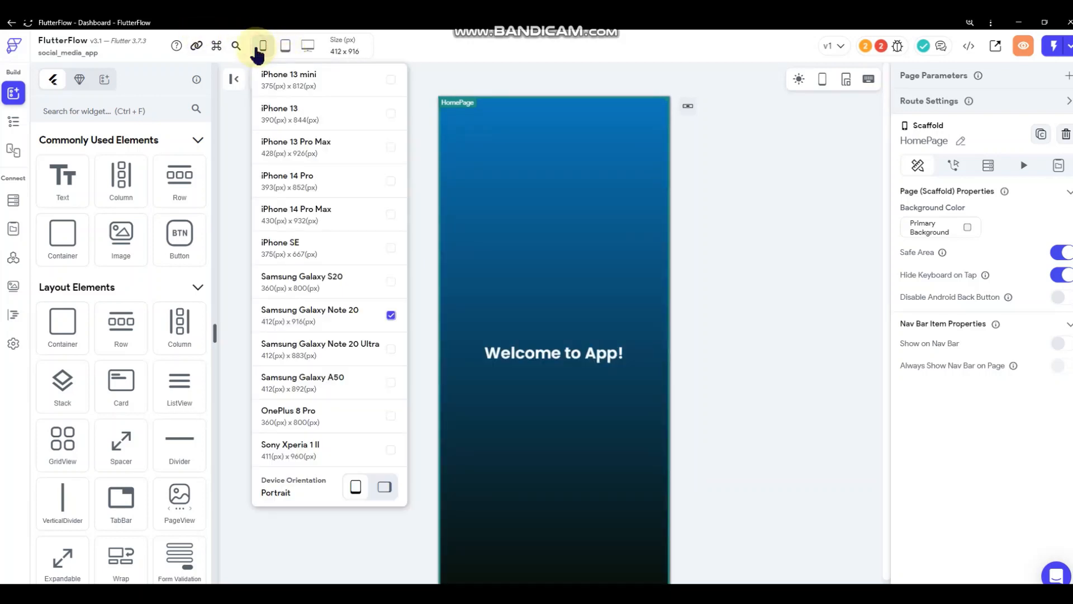
left_click(310, 116)
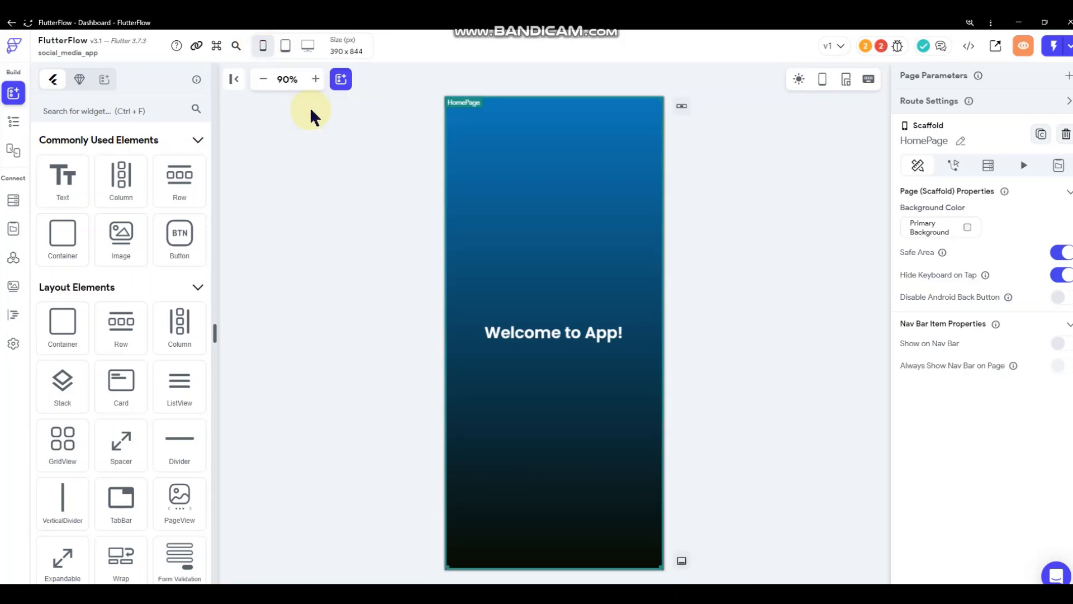
Review the welcome text's properties and check how it fits on the iPhone SE size, and return to iPhone 13
left_click(610, 332)
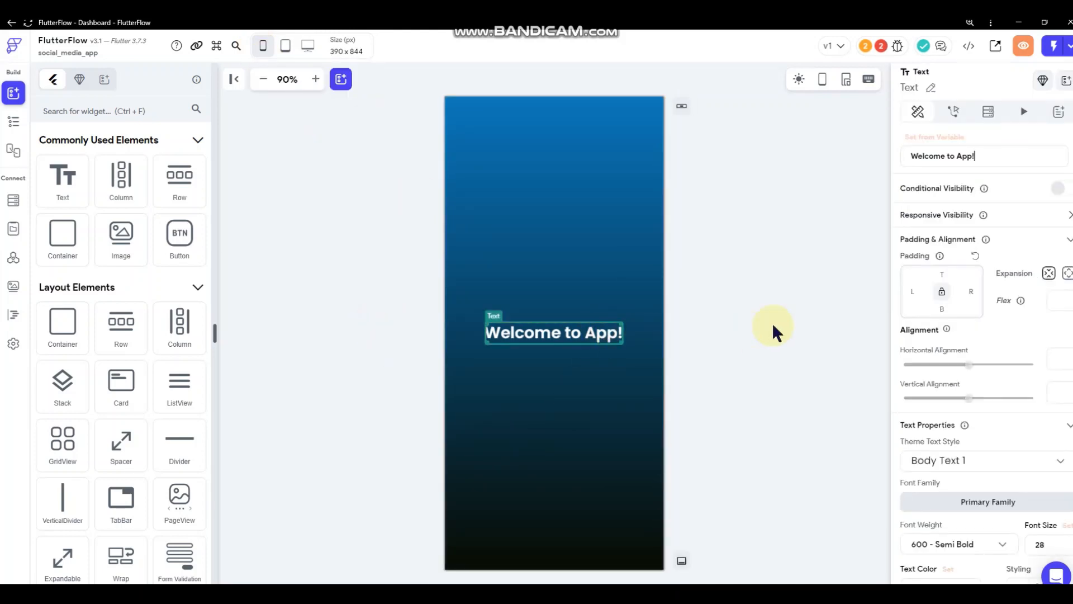
scroll(952, 335, "down", 1)
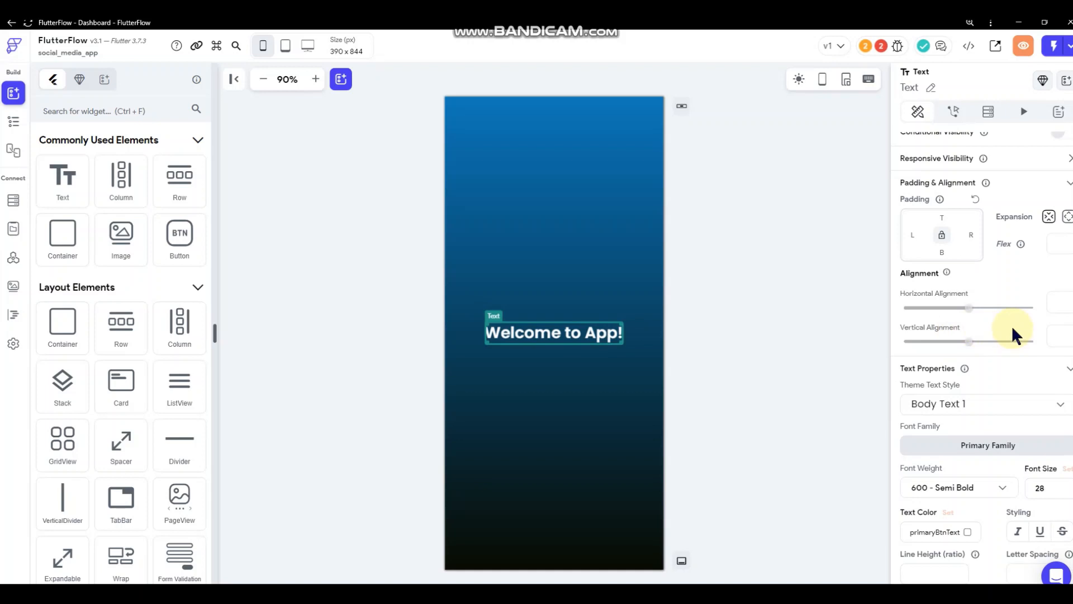
scroll(1013, 334, "down", 3)
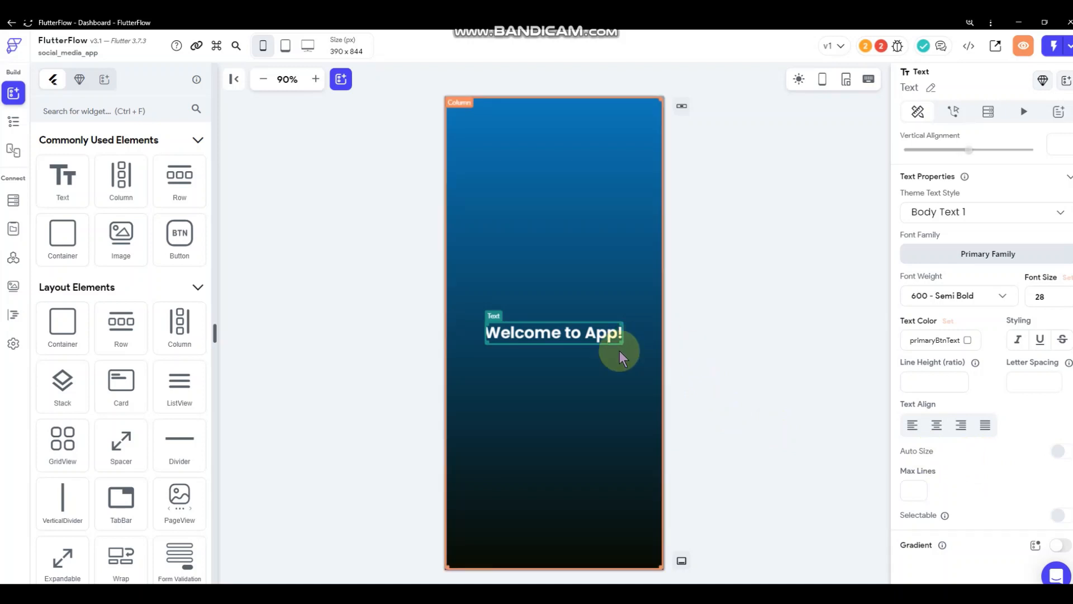
left_click(262, 46)
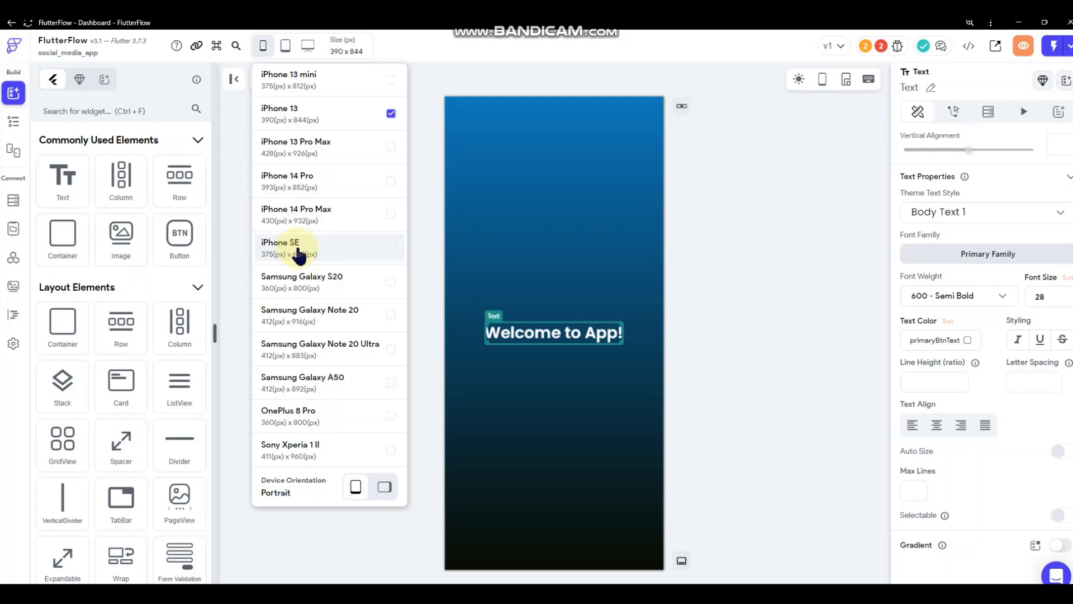
left_click(297, 254)
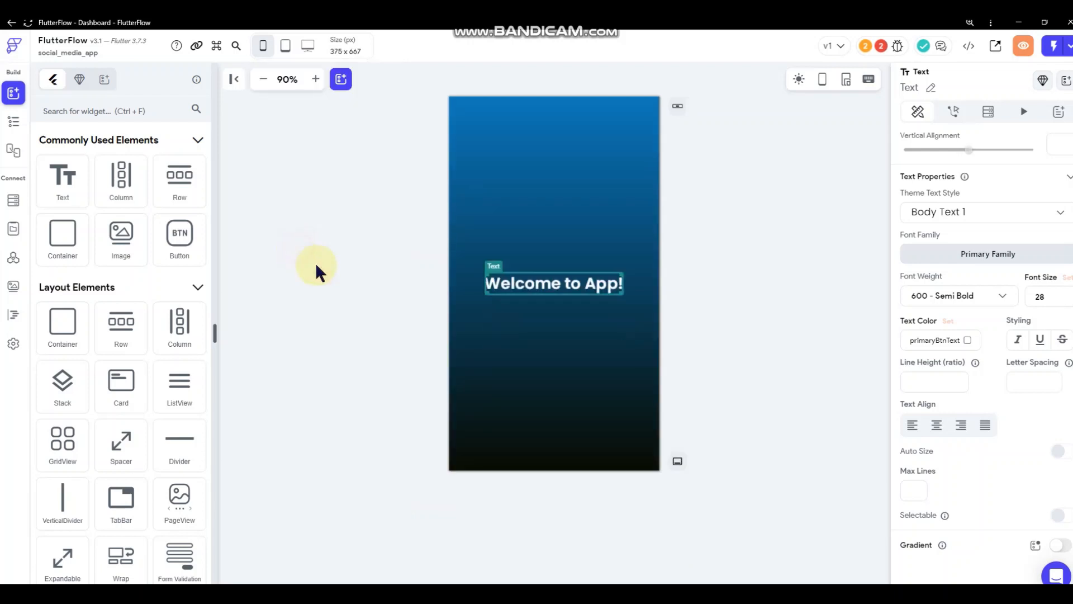
left_click(255, 49)
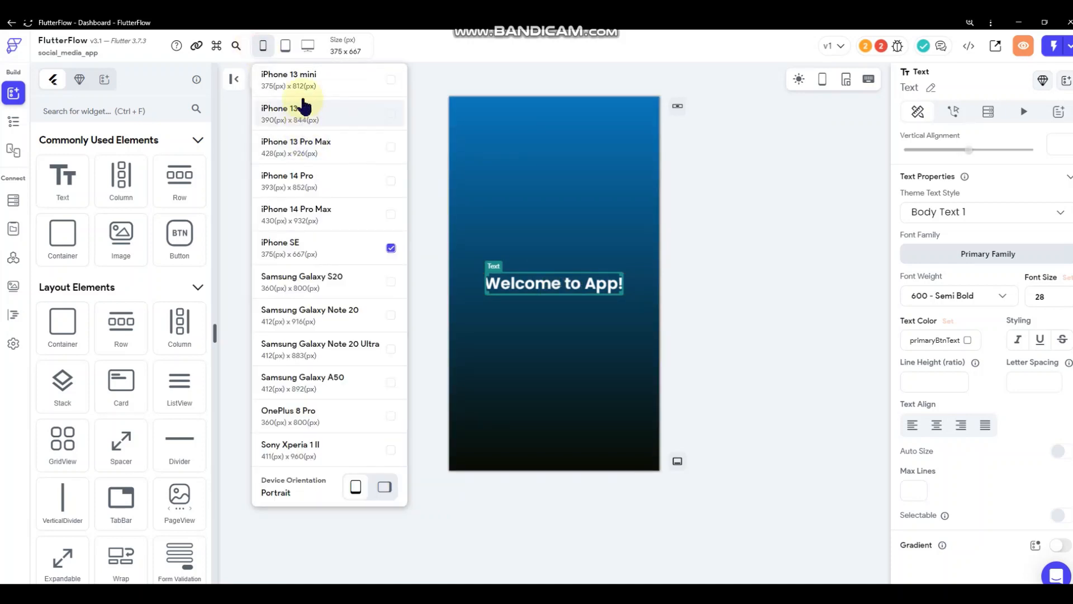
left_click(303, 107)
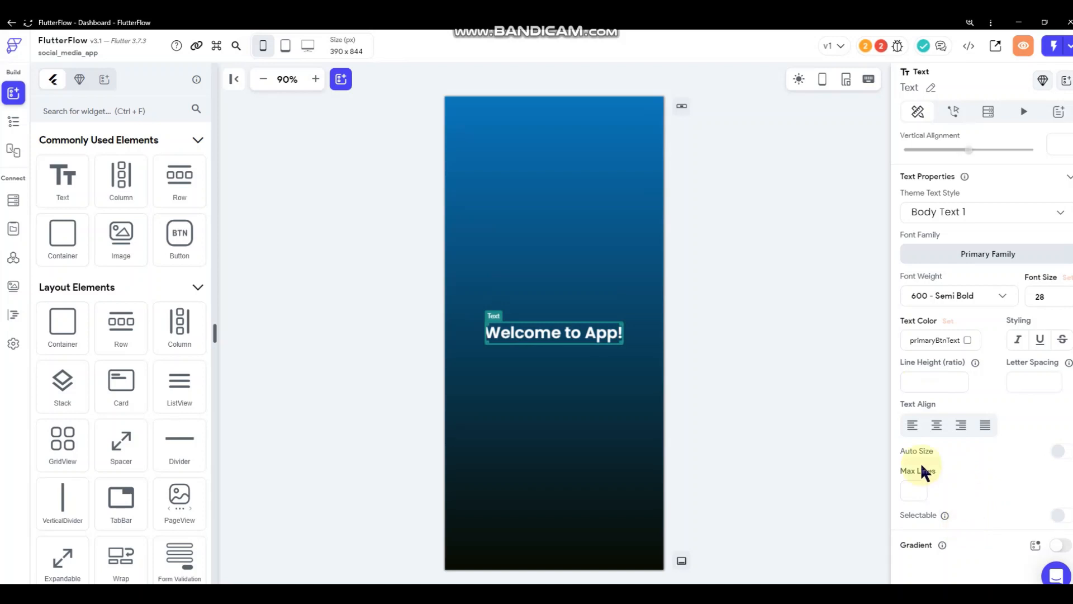
left_click(618, 243)
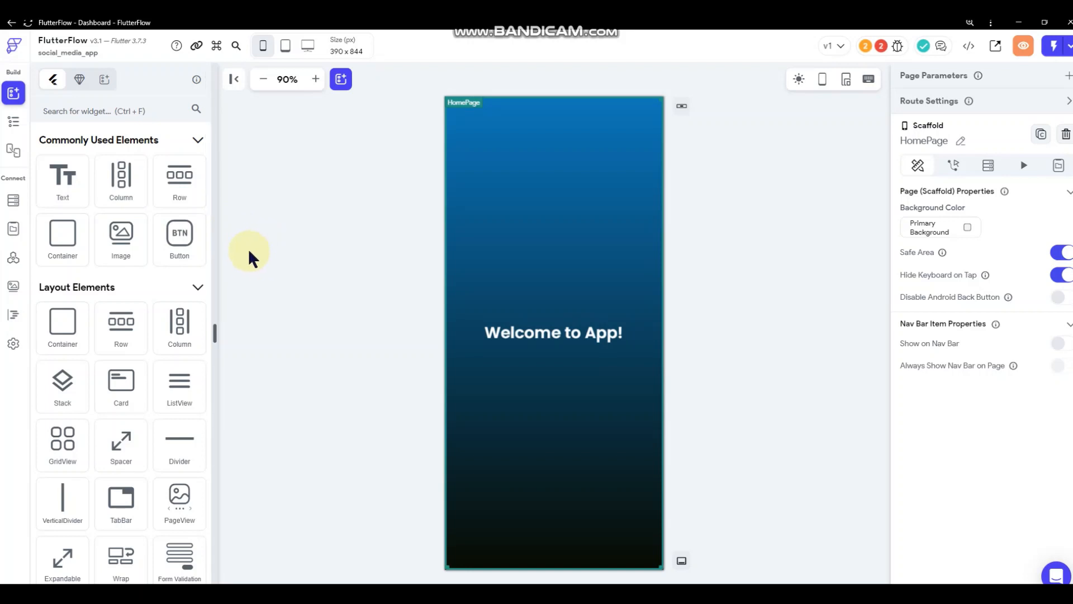
Add a Form Validation widget below the "Welcome to App!" text and set its top padding to 48
scroll(148, 344, "down", 7)
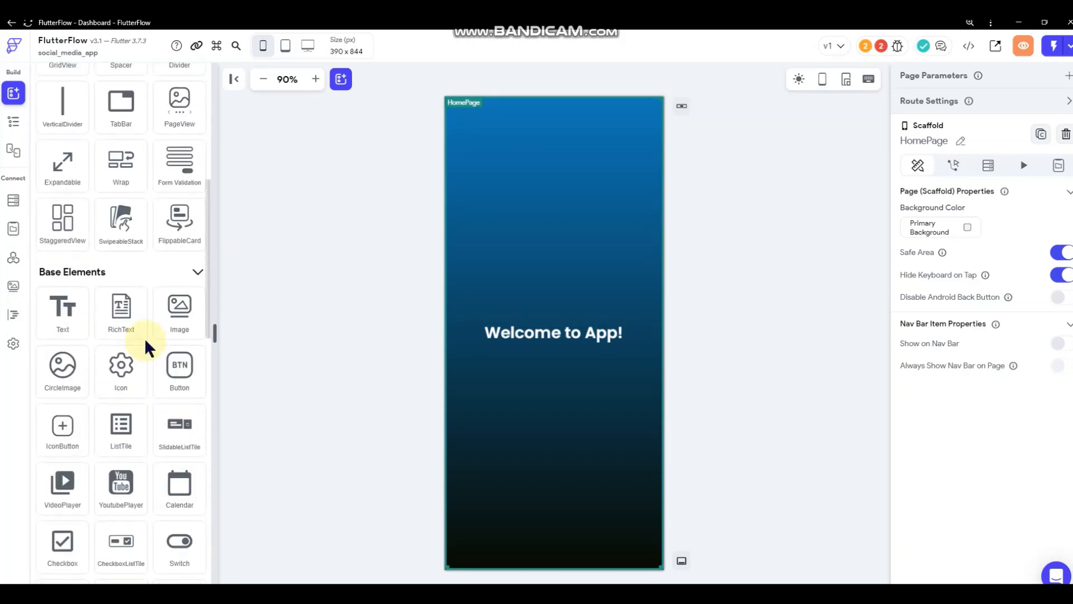
scroll(148, 347, "down", 15)
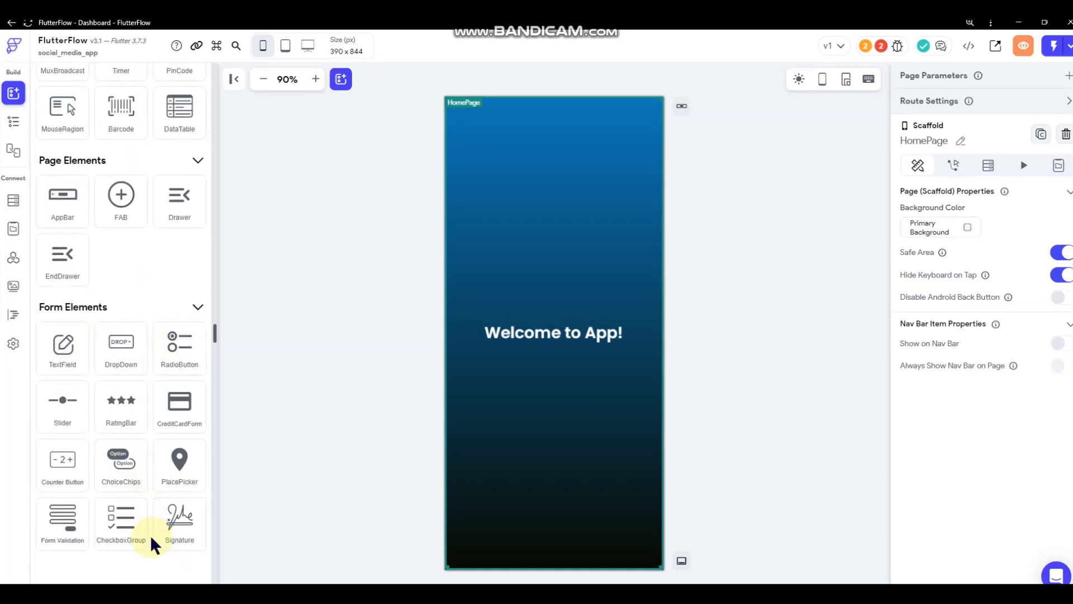
left_click_drag(65, 531, 566, 417)
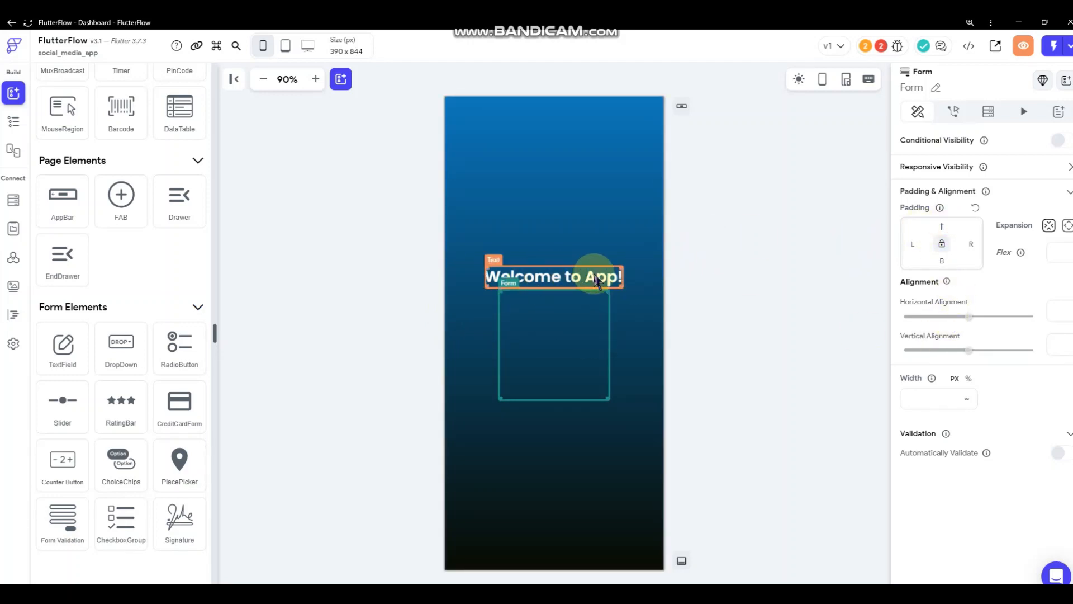
left_click(943, 226)
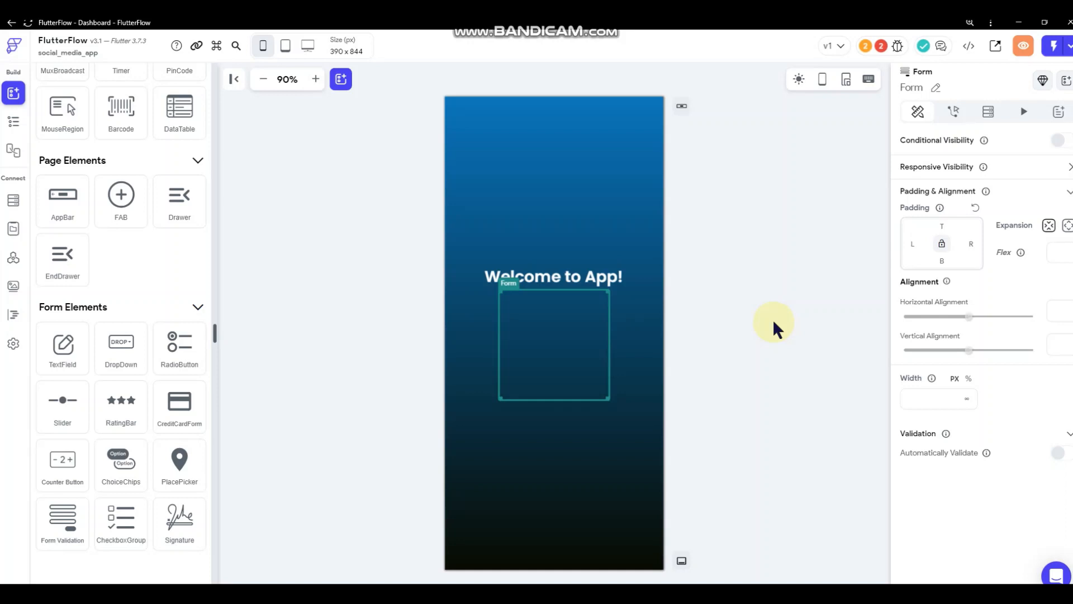
type("50")
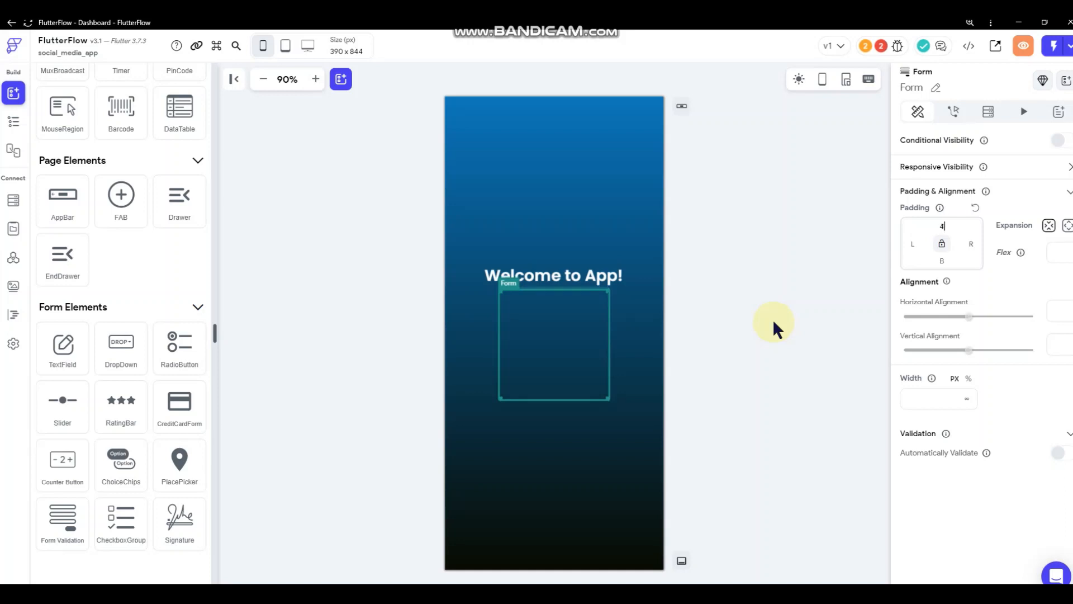
left_click(760, 315)
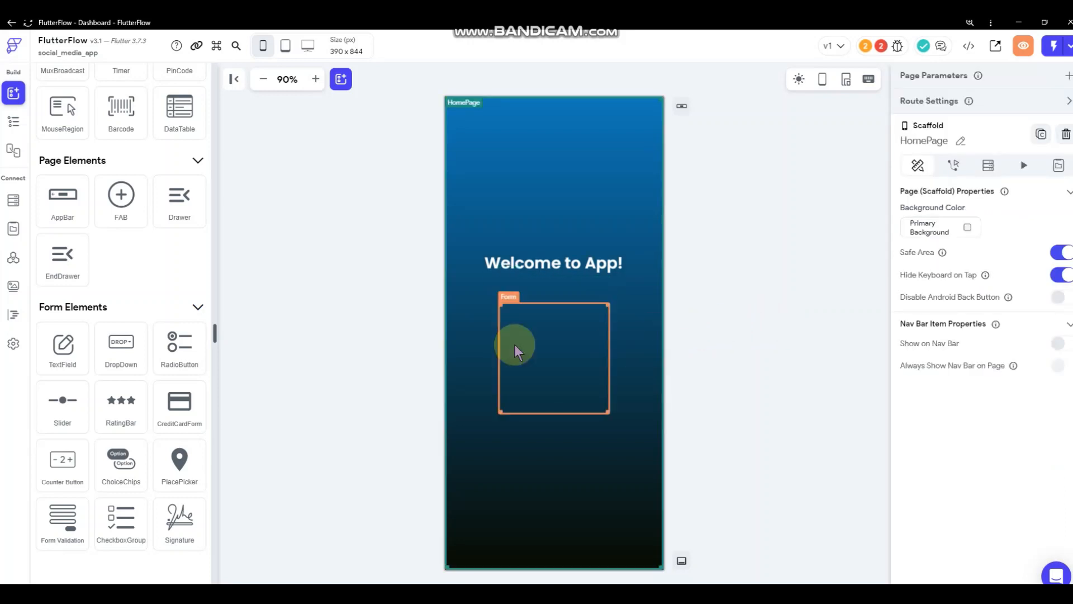
Insert a Column inside the form below the welcome text
left_click(546, 344)
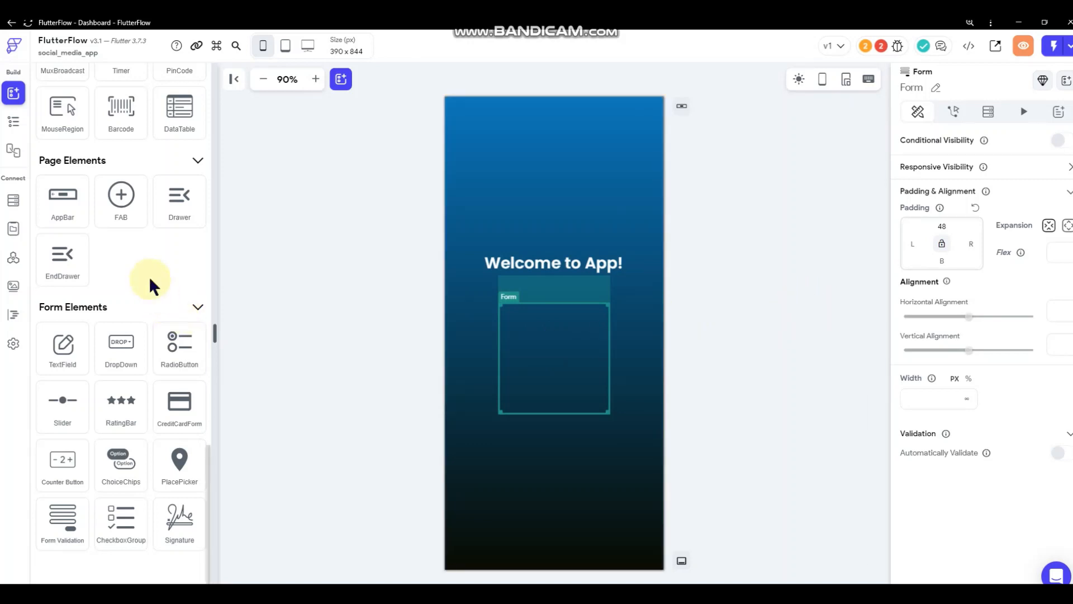
scroll(149, 276, "up", 10)
scroll(150, 284, "up", 5)
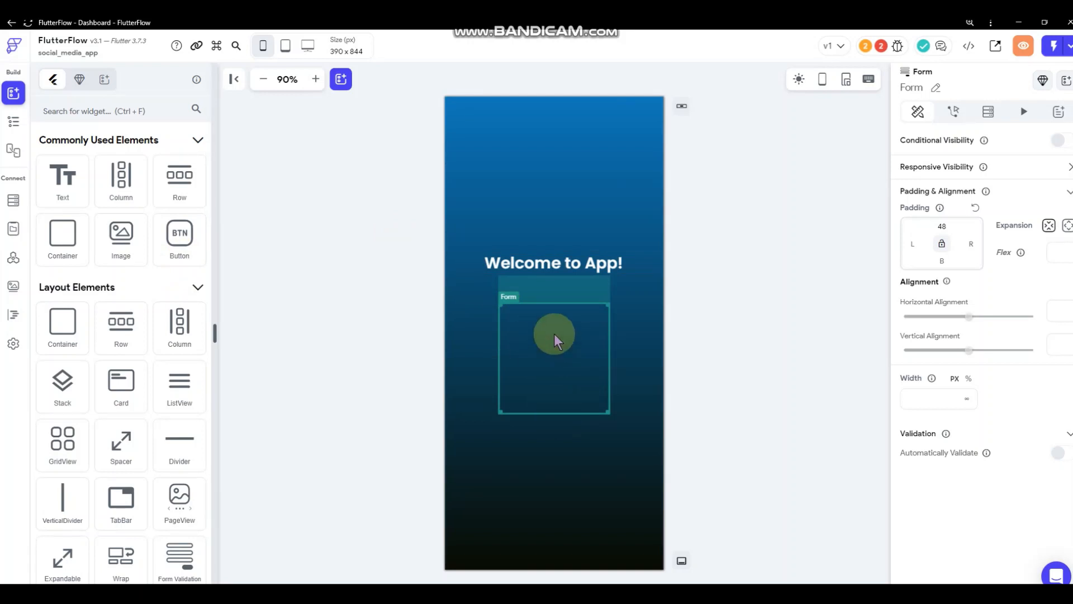
left_click(120, 182)
left_click_drag(119, 182, 555, 354)
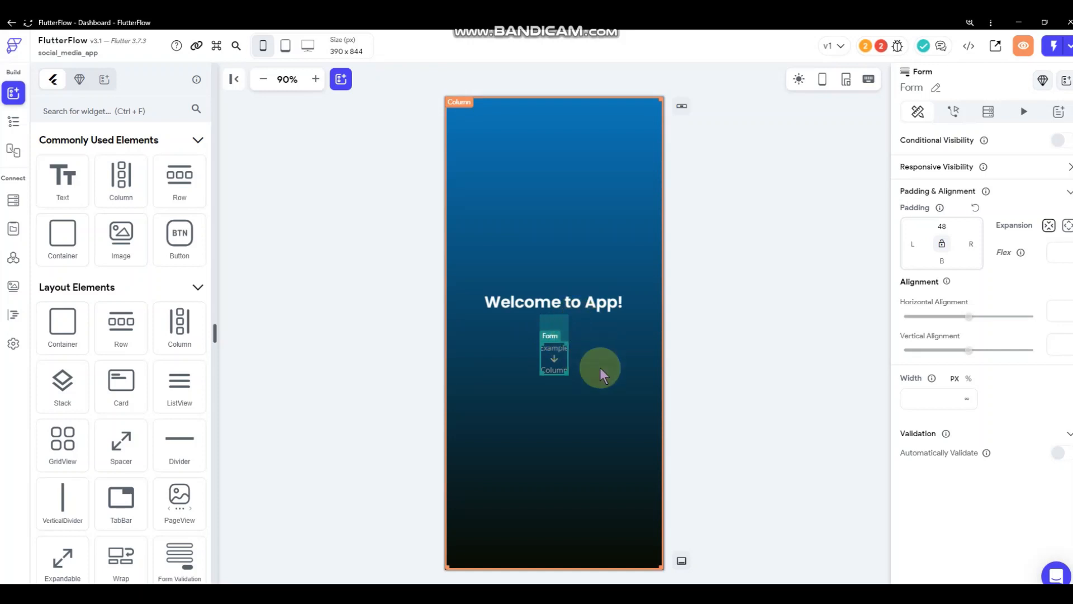
left_click_drag(539, 396, 555, 361)
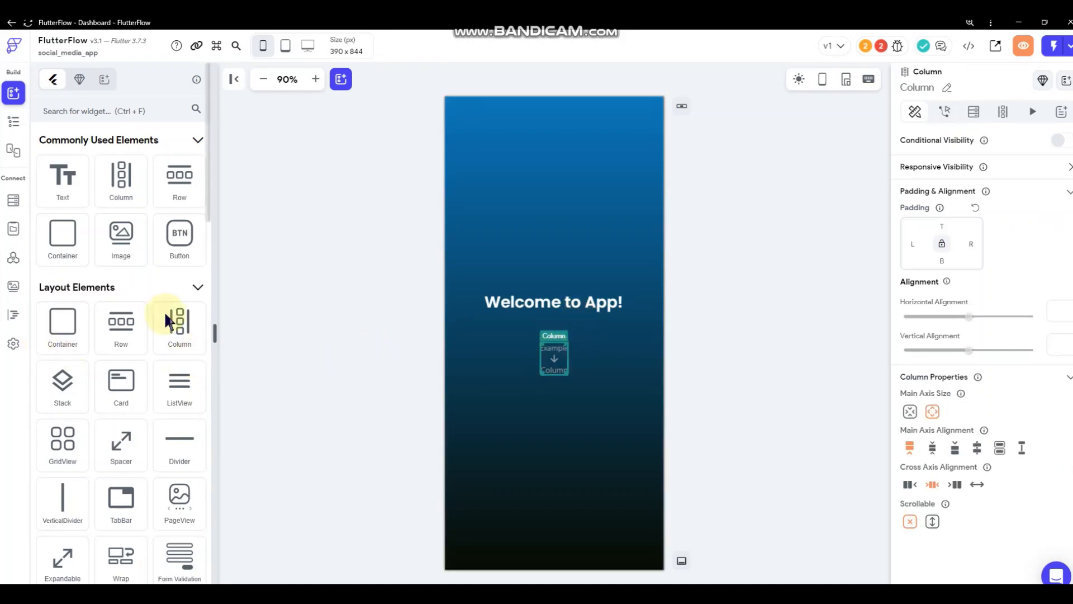
Add a TextField to the form's column and set its width to 75%
scroll(163, 320, "down", 15)
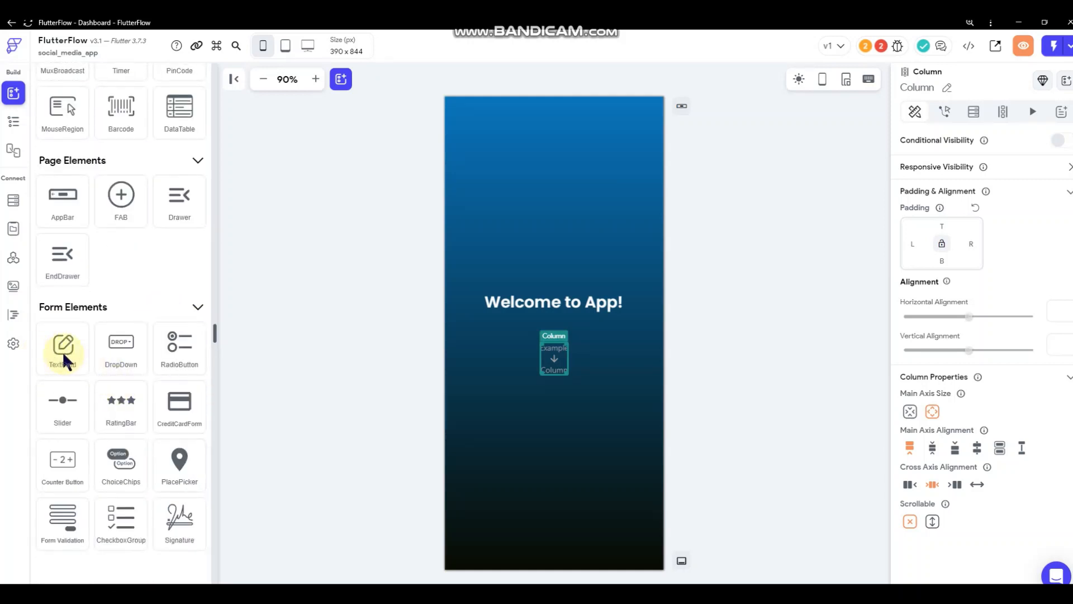
left_click_drag(60, 360, 558, 357)
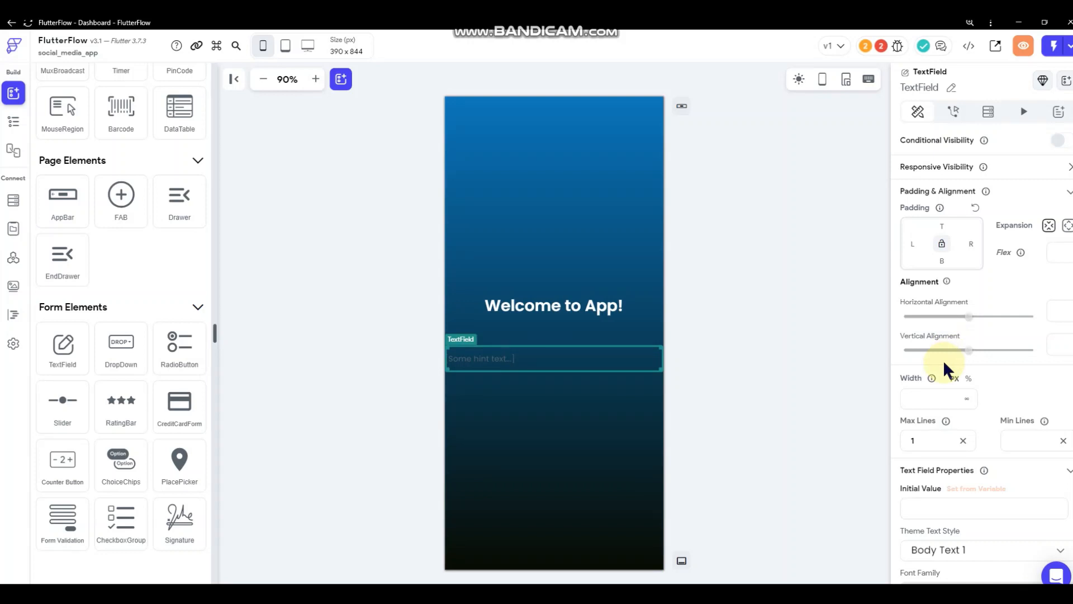
scroll(969, 408, "down", 4)
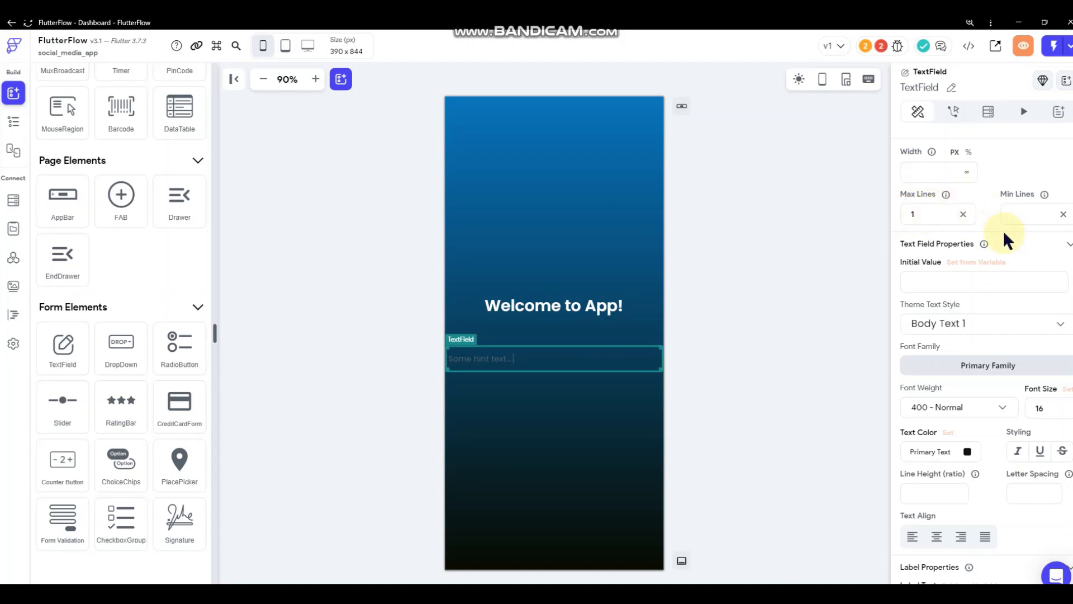
scroll(955, 201, "up", 1)
left_click(972, 209)
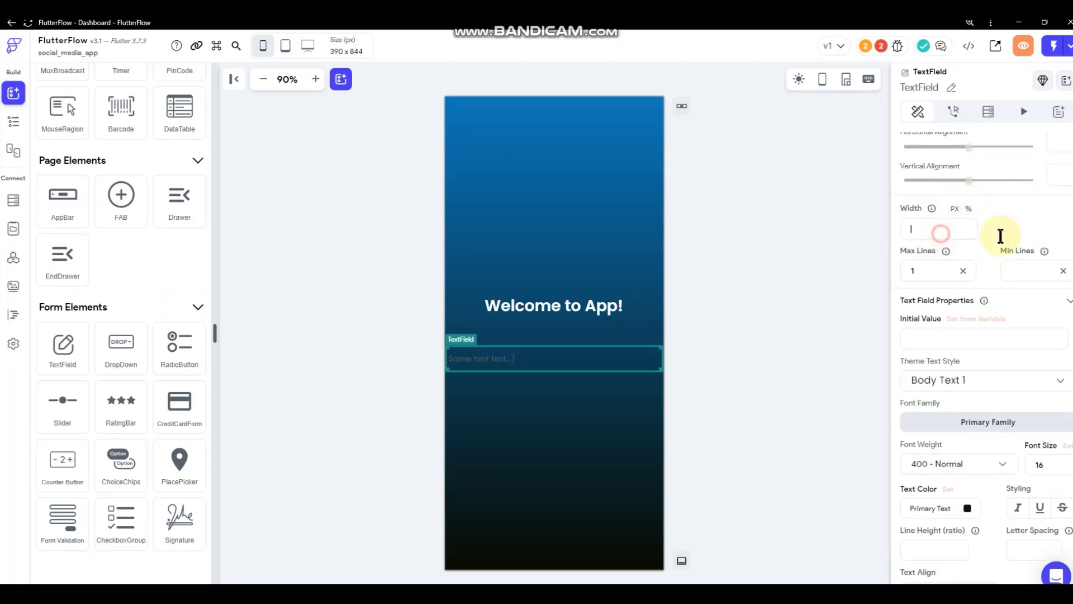
type("75")
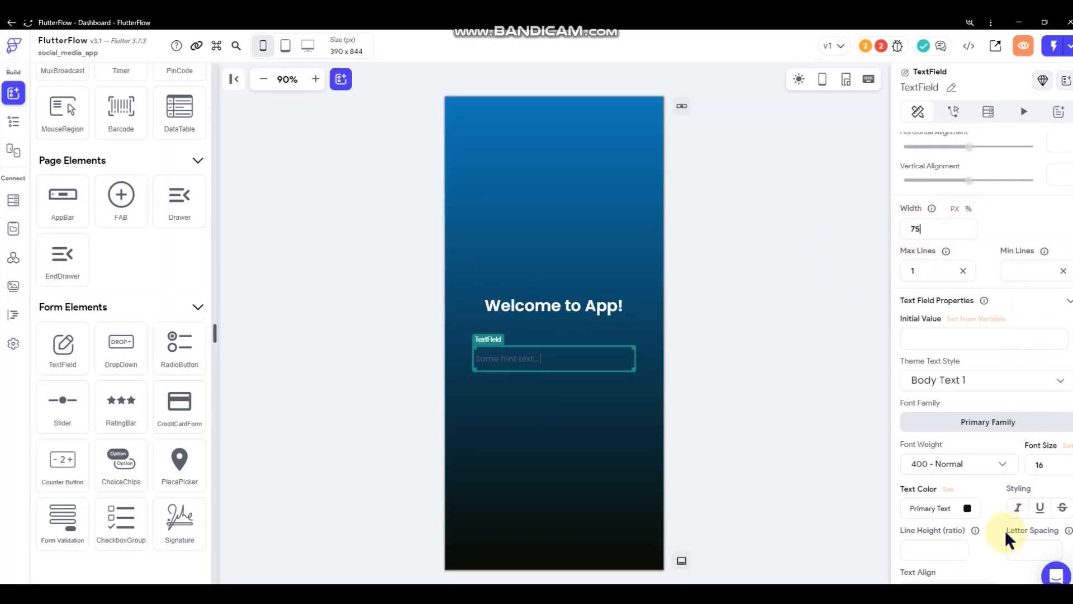
Set the TextField's main text color to the custom color primaryBtnText
scroll(986, 358, "down", 1)
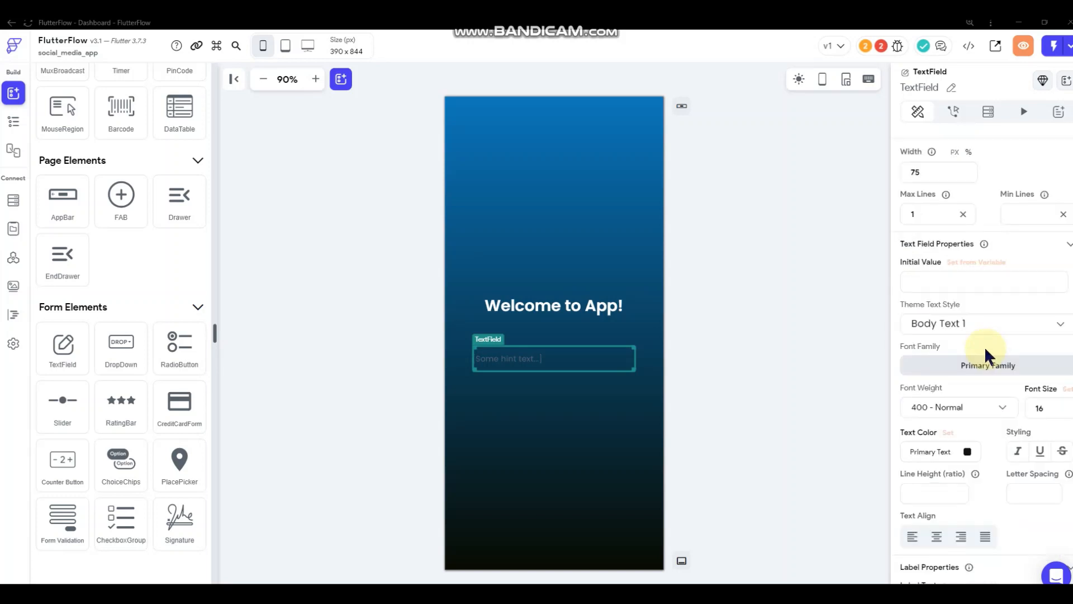
scroll(966, 363, "down", 1)
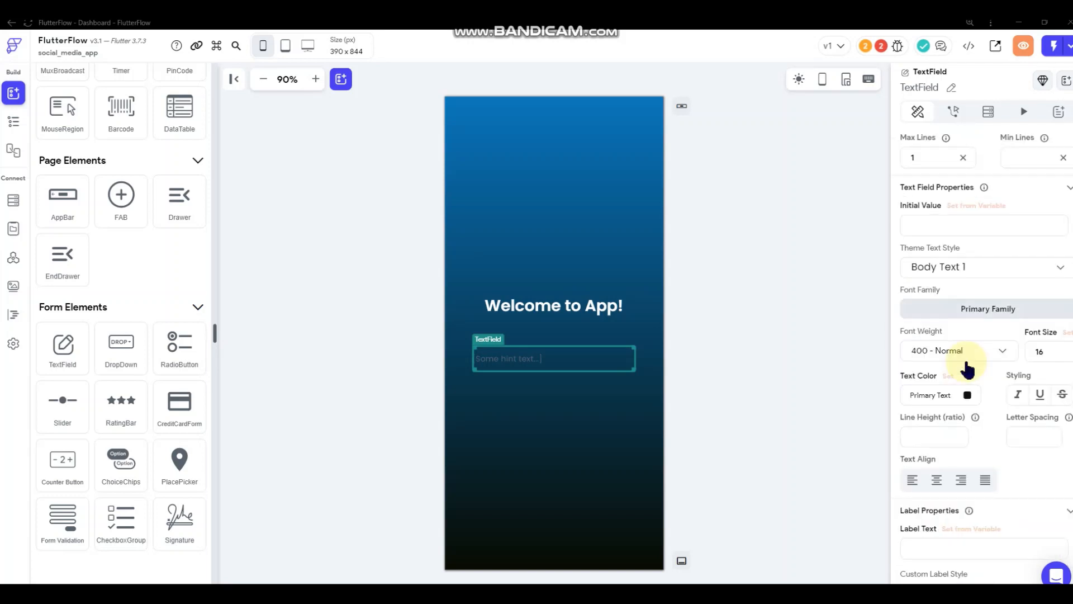
left_click(969, 396)
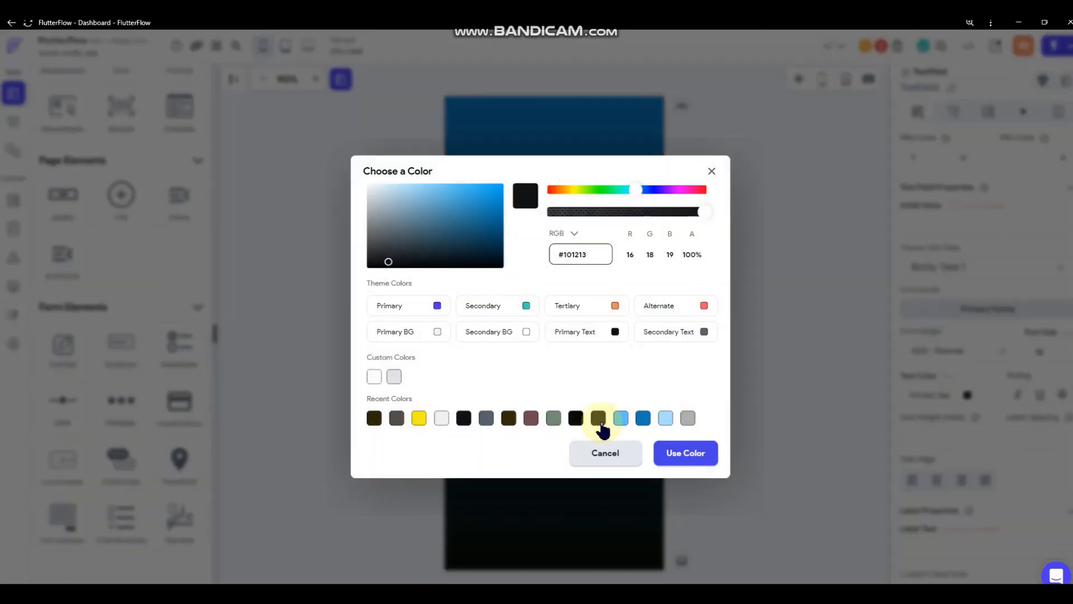
left_click(374, 377)
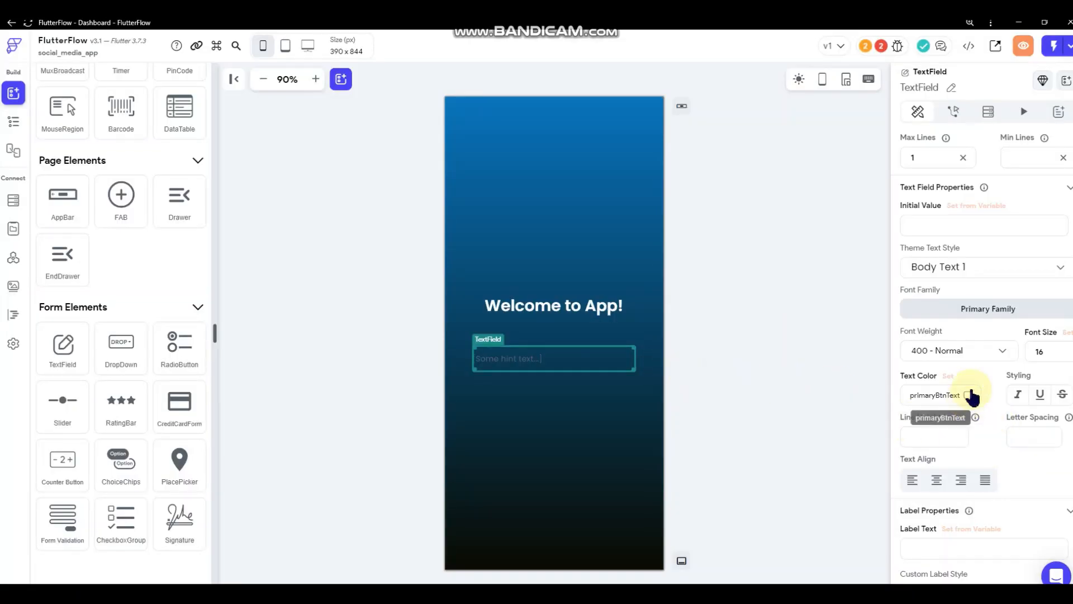
Set the color of the TextField's hint text to the custom color lineColor
scroll(1006, 392, "up", 1)
scroll(1010, 369, "down", 2)
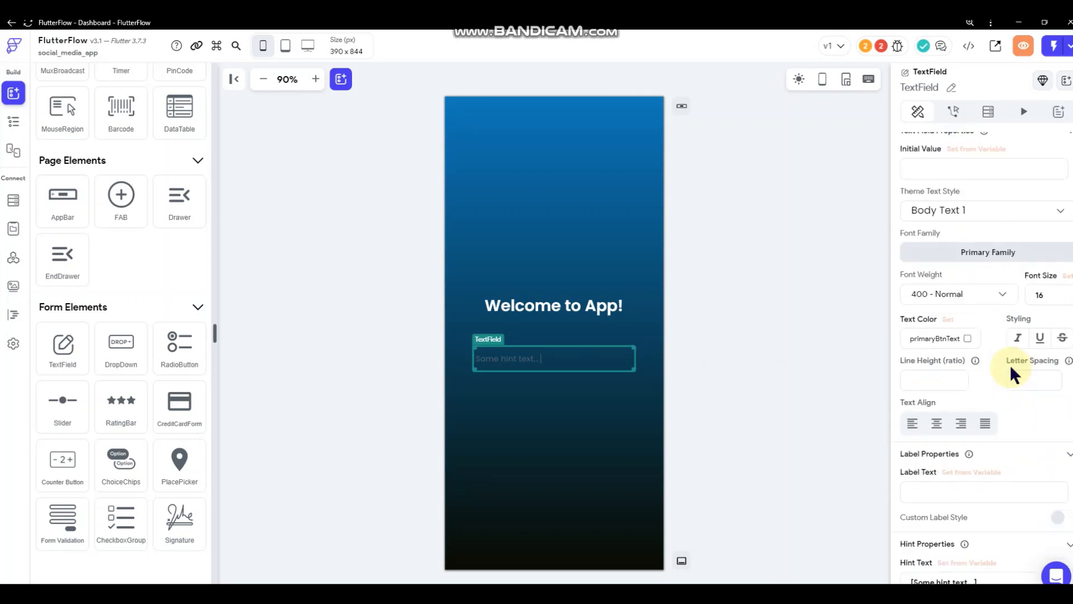
scroll(1010, 369, "down", 1)
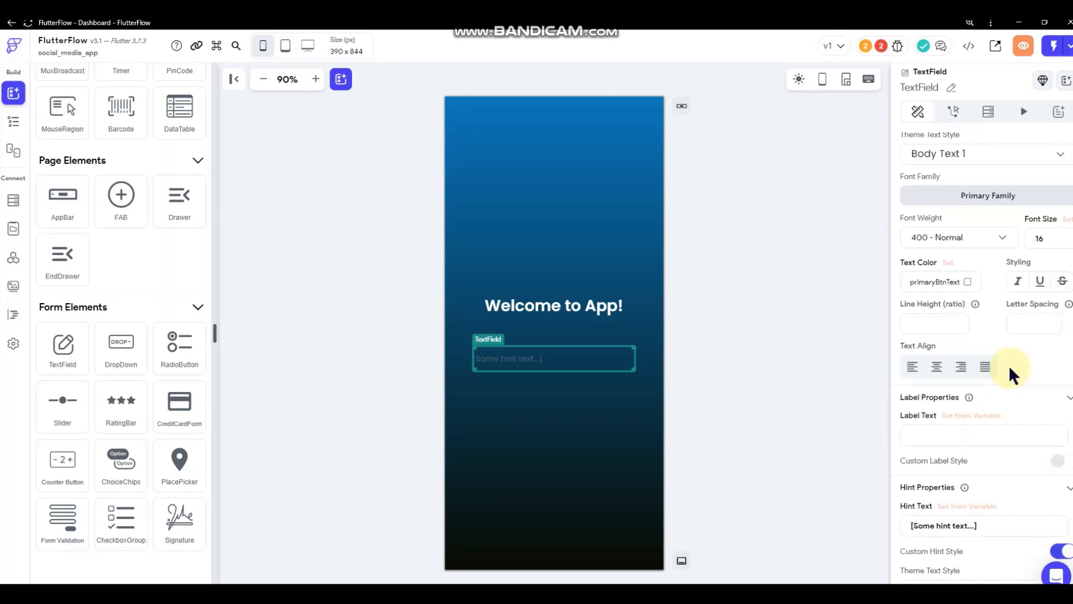
scroll(1012, 367, "up", 6)
scroll(1012, 367, "down", 6)
scroll(1011, 368, "down", 5)
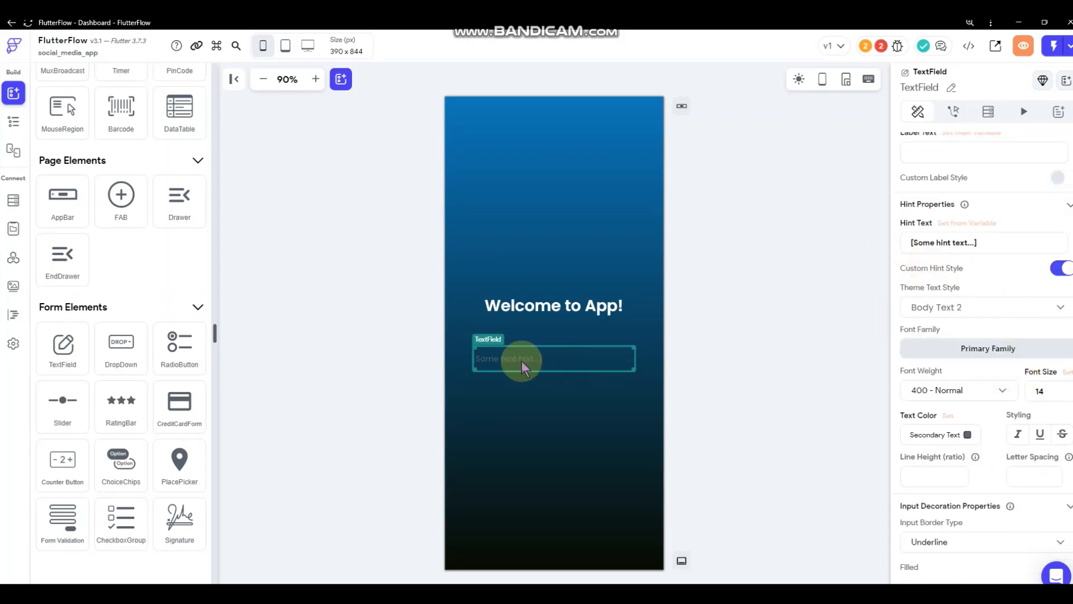
left_click(967, 434)
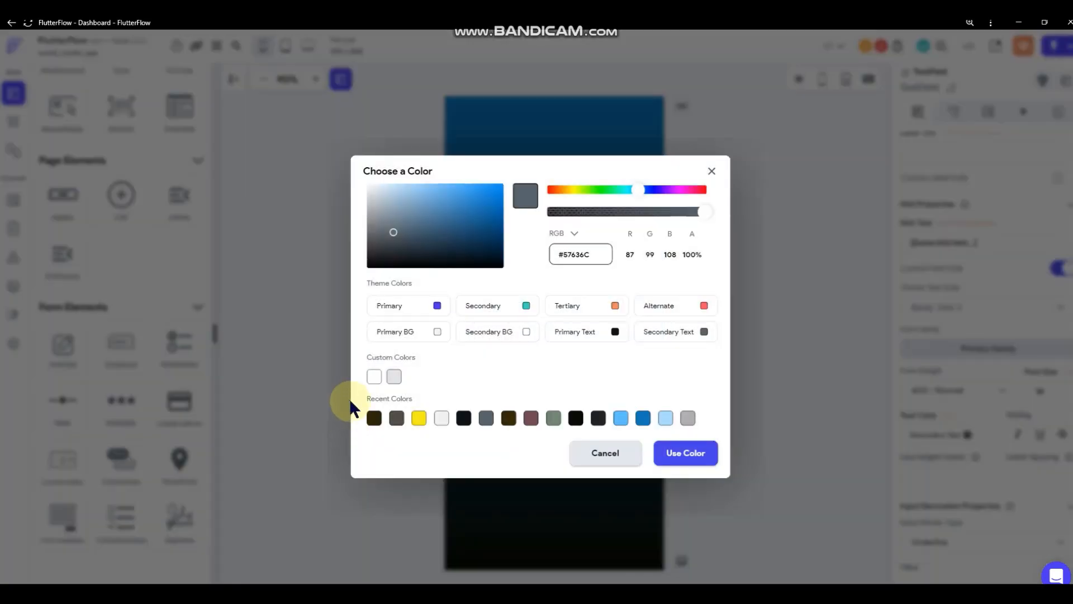
left_click(392, 377)
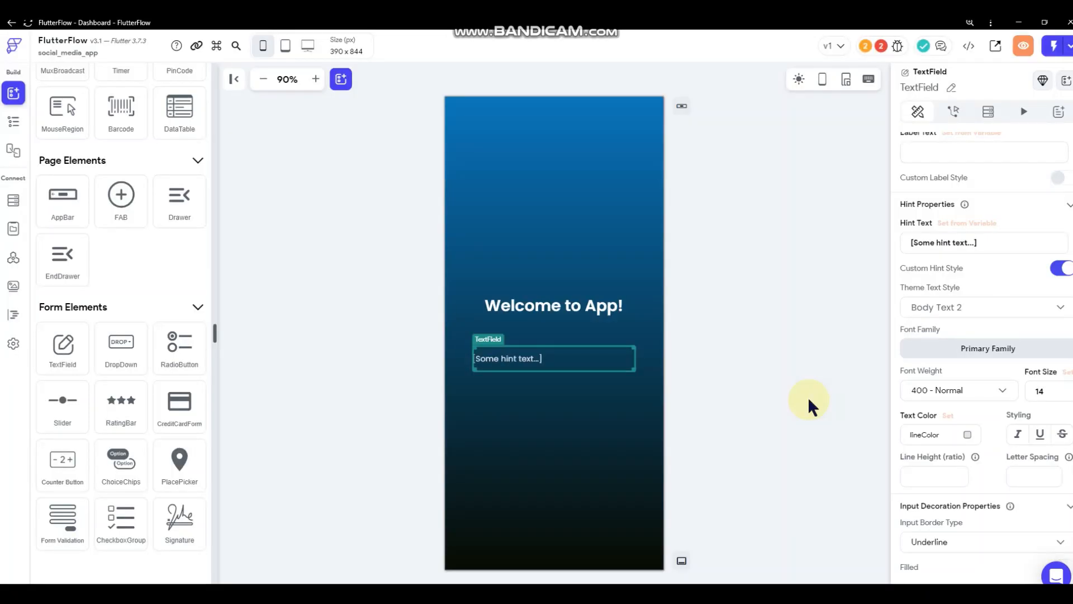
Set the TextField's label text to "Email"
scroll(1000, 374, "up", 2)
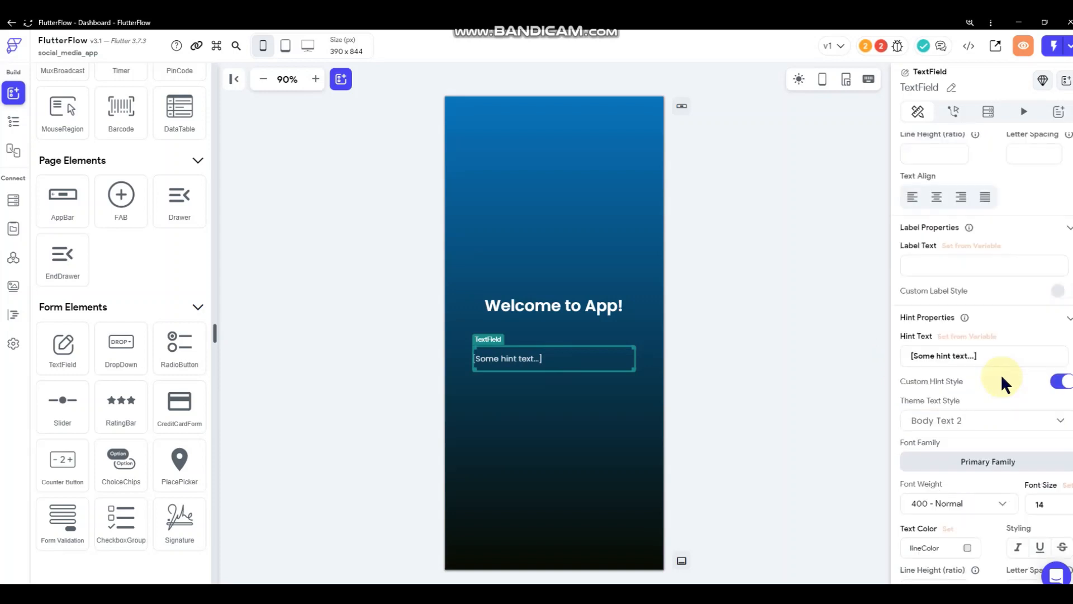
scroll(958, 317, "up", 4)
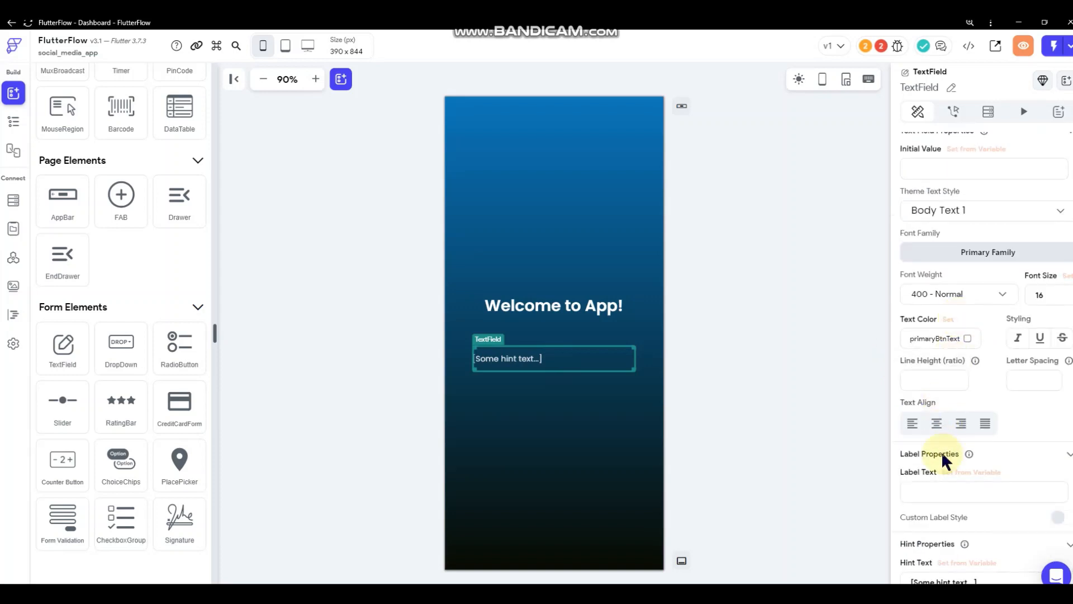
left_click(975, 488)
type("Email")
left_click(414, 360)
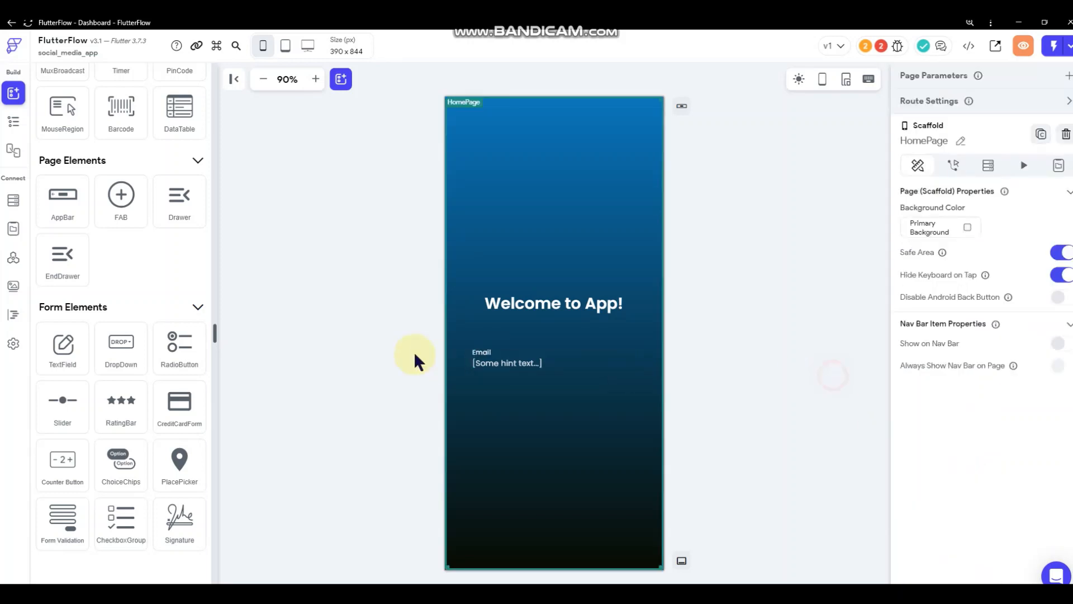
Replace the email TextField's hint text with "Enter email..."
left_click(587, 364)
scroll(1022, 350, "down", 8)
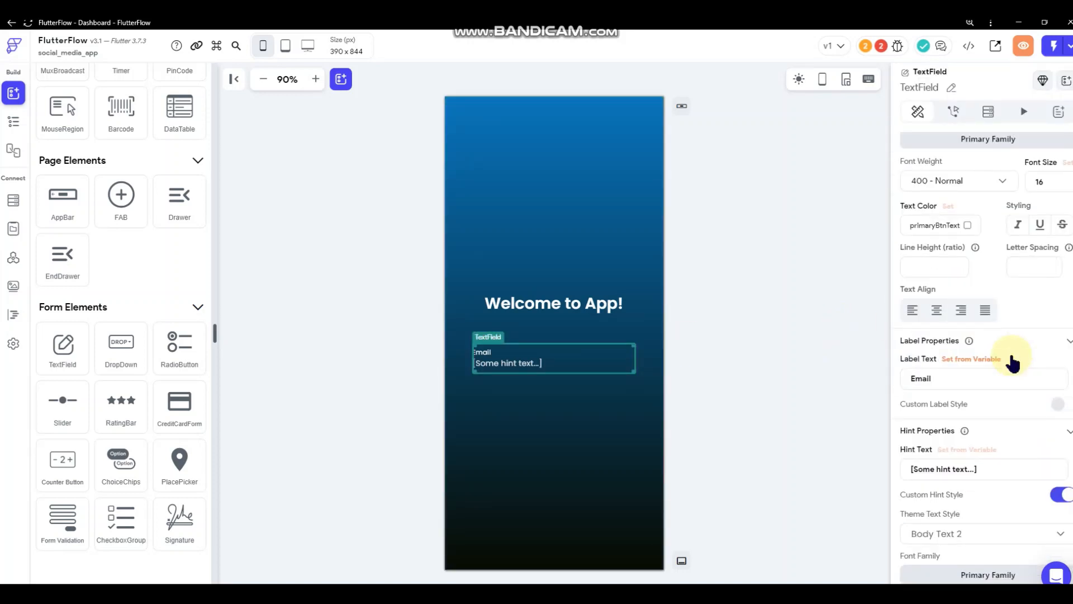
left_click_drag(985, 470, 850, 465)
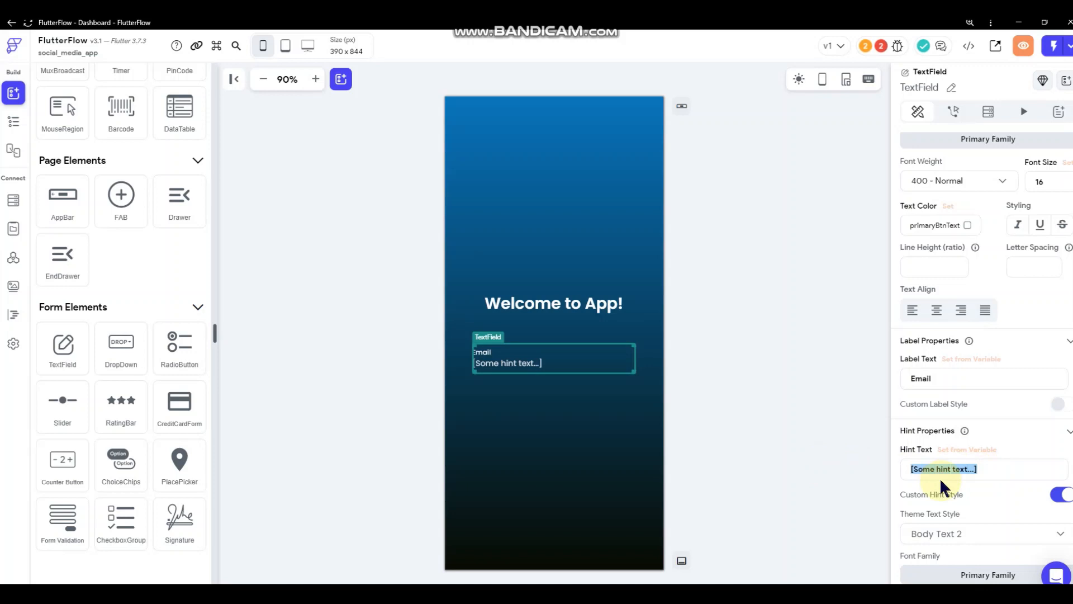
type("Enter email...")
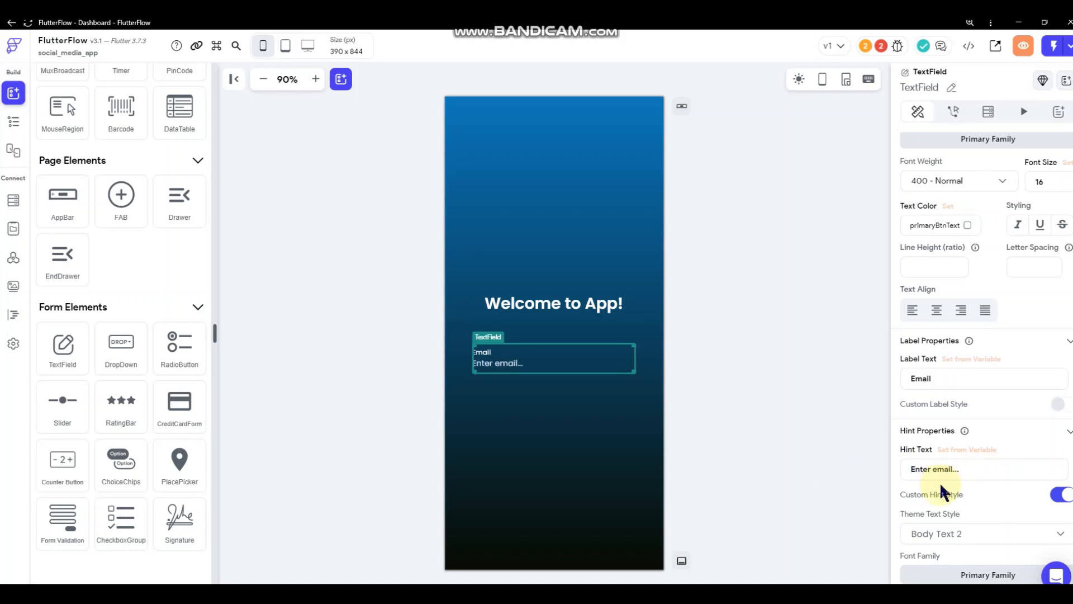
Set the email TextField's input border type to Outline and its border color to primaryBtnText
scroll(972, 441, "down", 4)
scroll(973, 441, "down", 3)
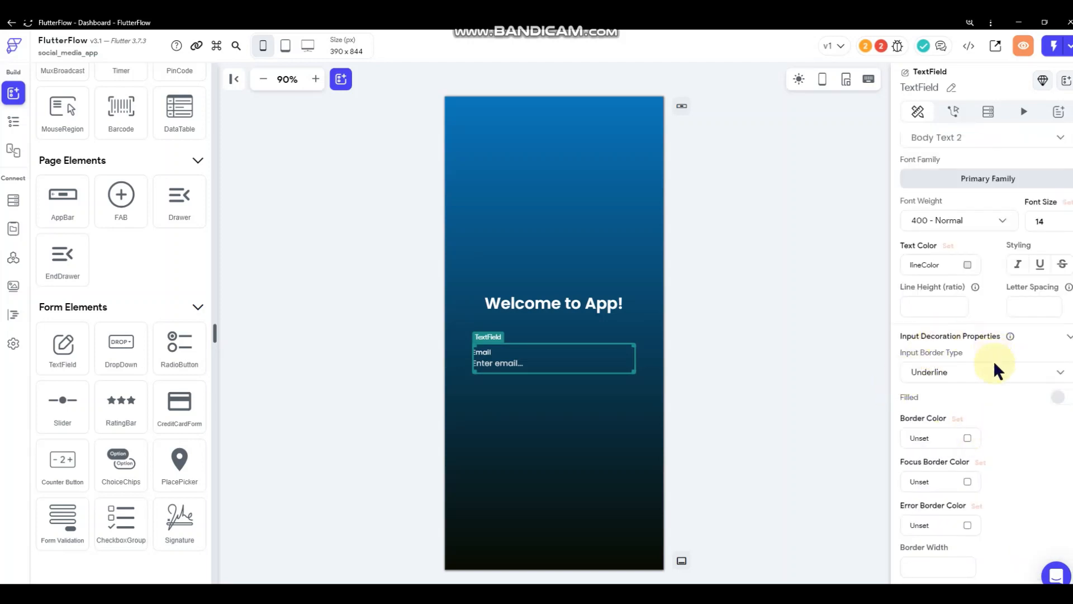
left_click(1025, 374)
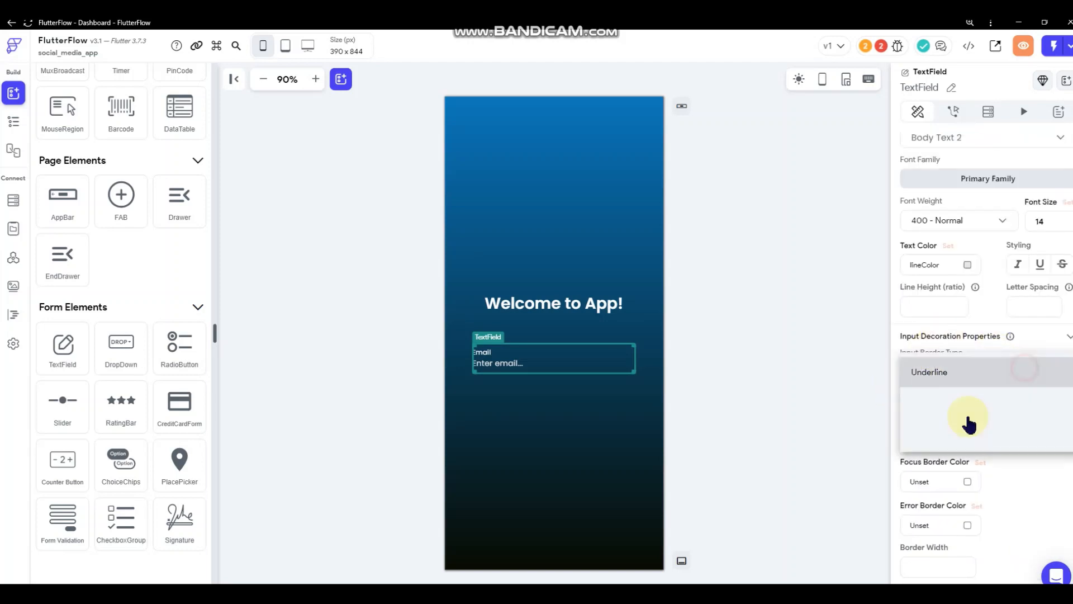
left_click(953, 405)
scroll(1003, 429, "down", 1)
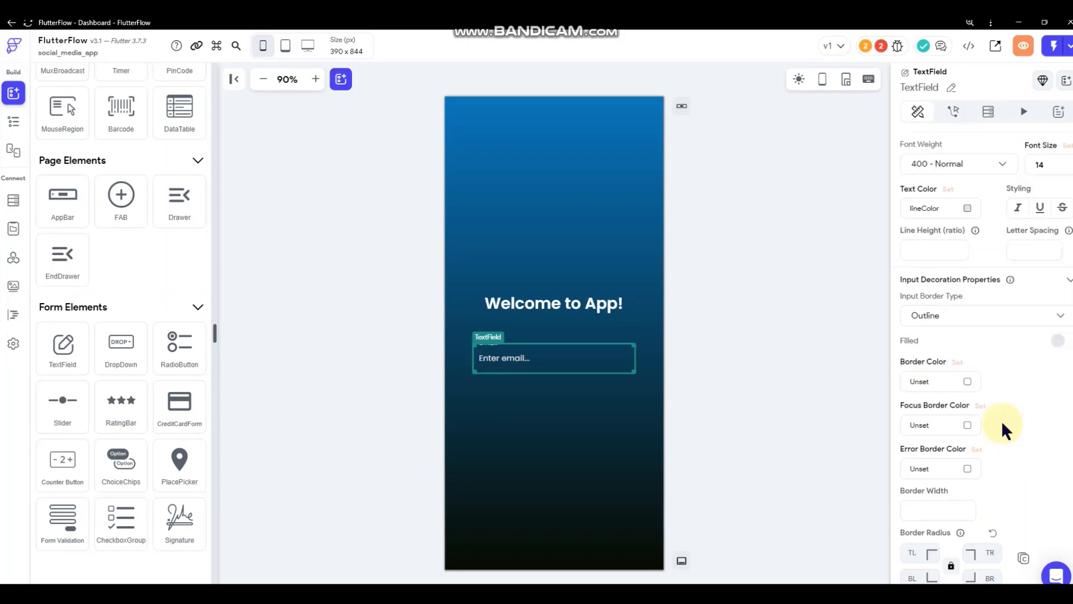
left_click(967, 382)
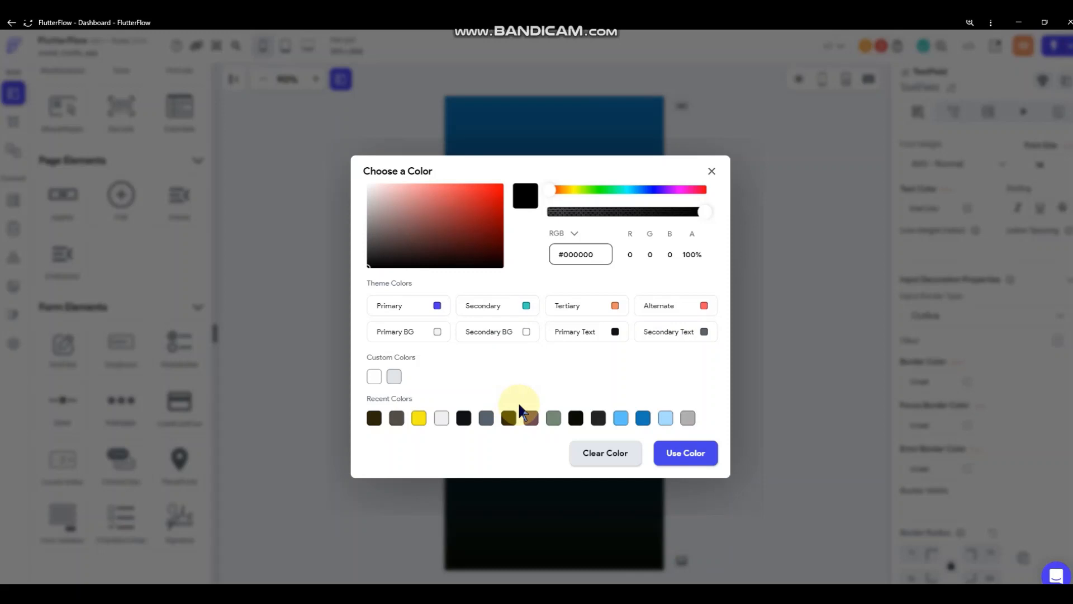
left_click(371, 378)
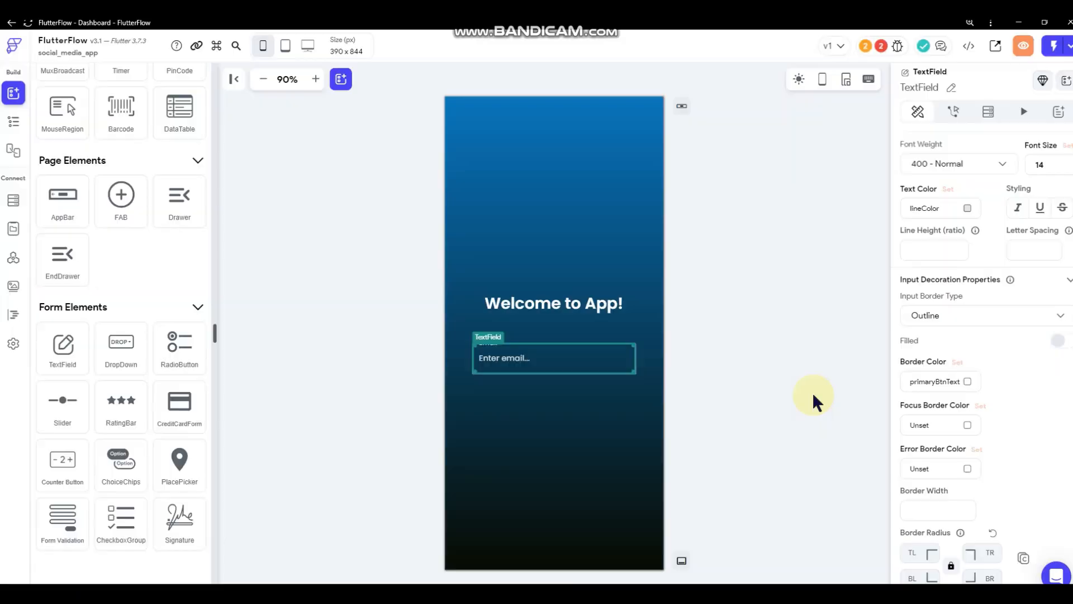
Set the email TextField's border width to 2 and its border radius to 12
scroll(978, 436, "down", 1)
left_click(962, 454)
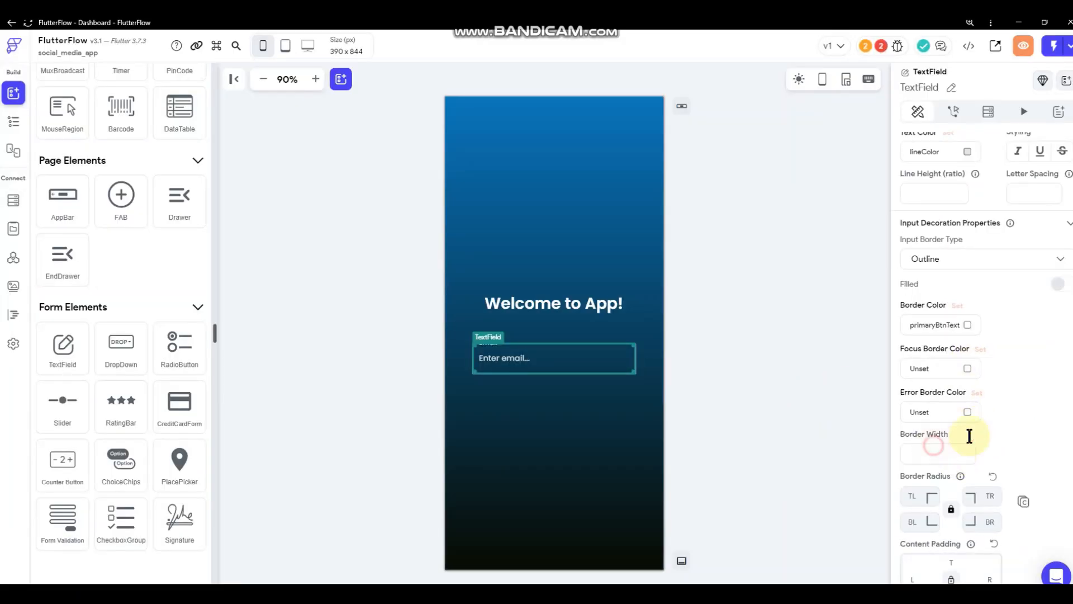
type("1")
left_click(927, 453)
type("2")
left_click(919, 493)
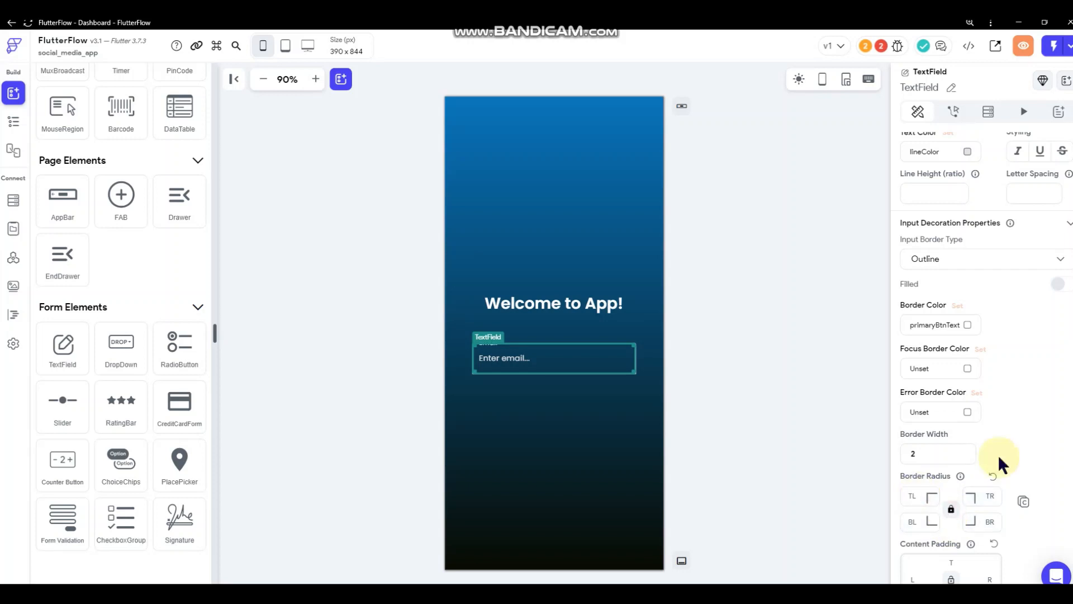
type("12")
scroll(955, 391, "down", 8)
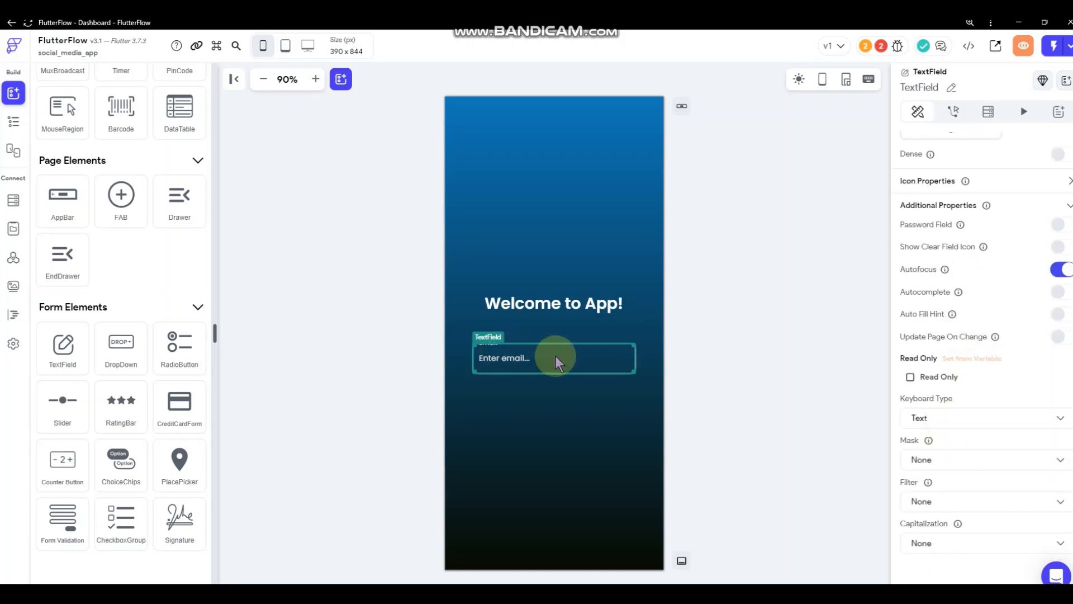
Duplicate the email TextField inside the form
left_click(784, 351)
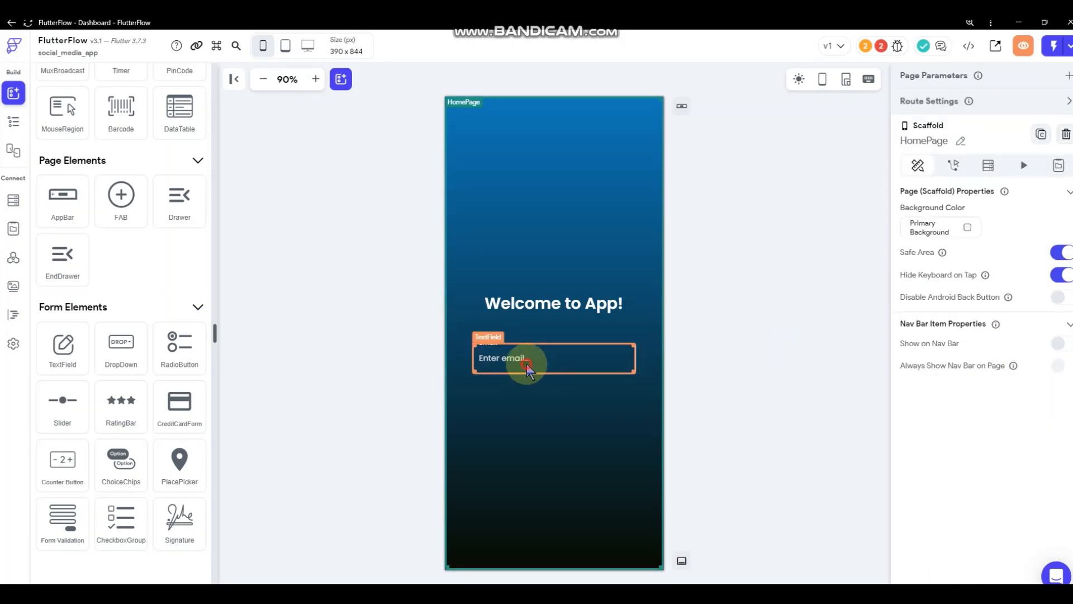
left_click(569, 361)
right_click(569, 359)
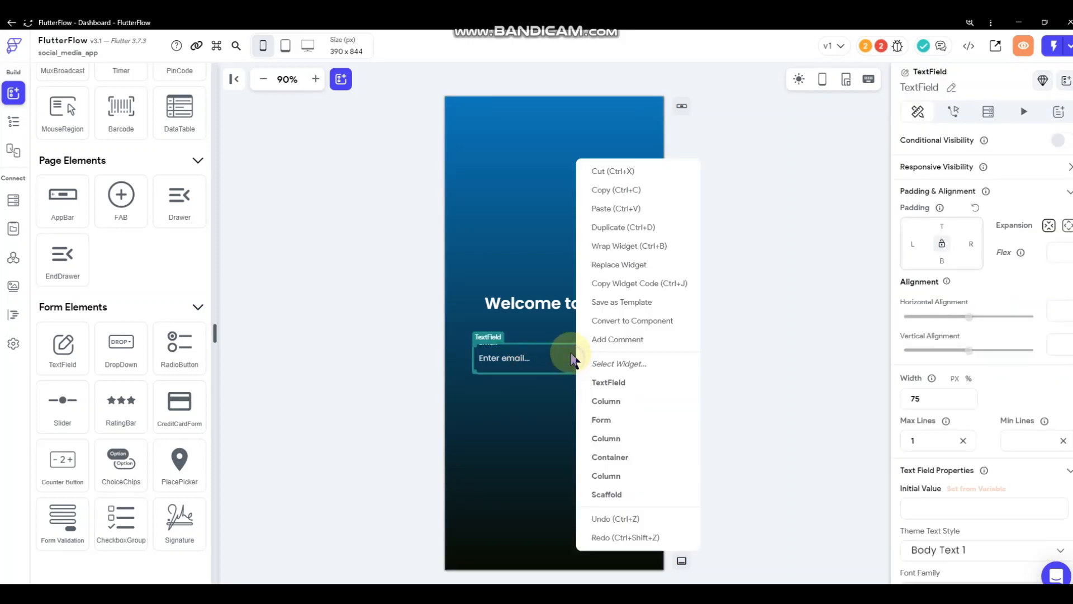
left_click(628, 228)
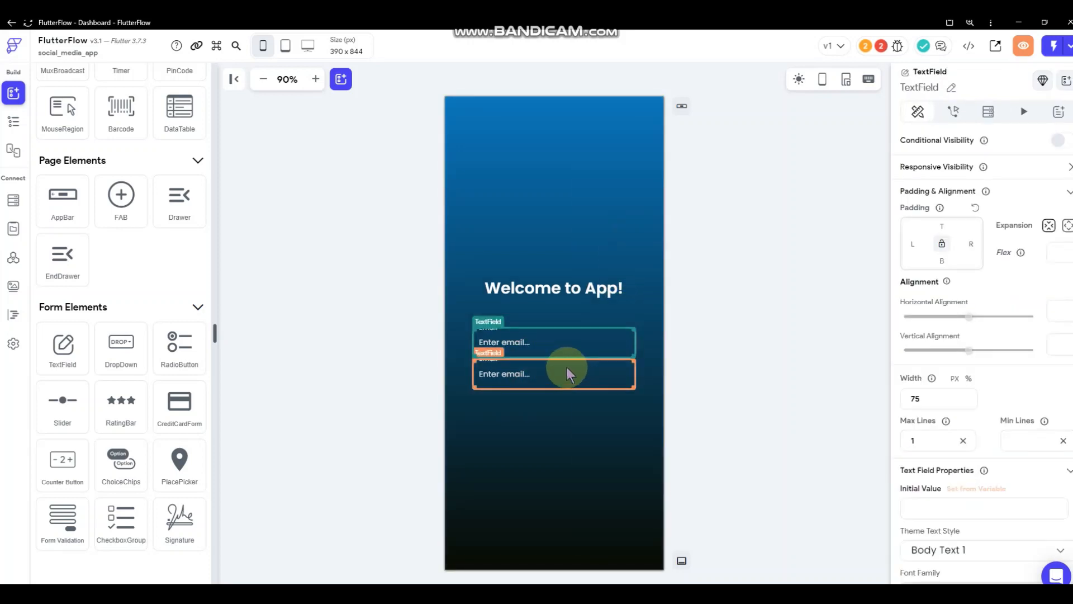
Set the lower TextField's top padding to 18 to space it from the email field
left_click(568, 371)
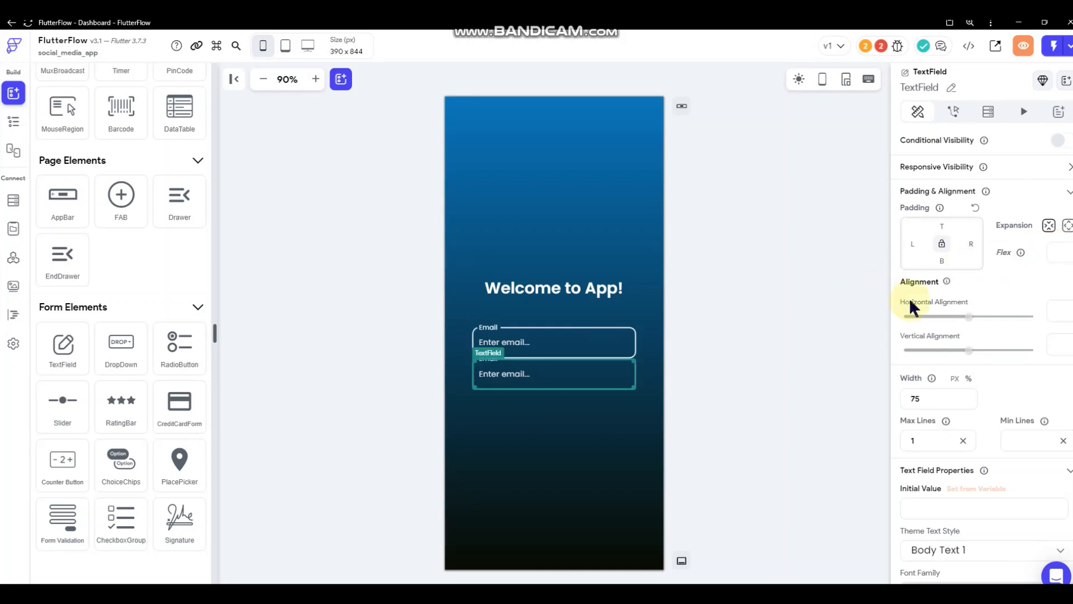
left_click(942, 226)
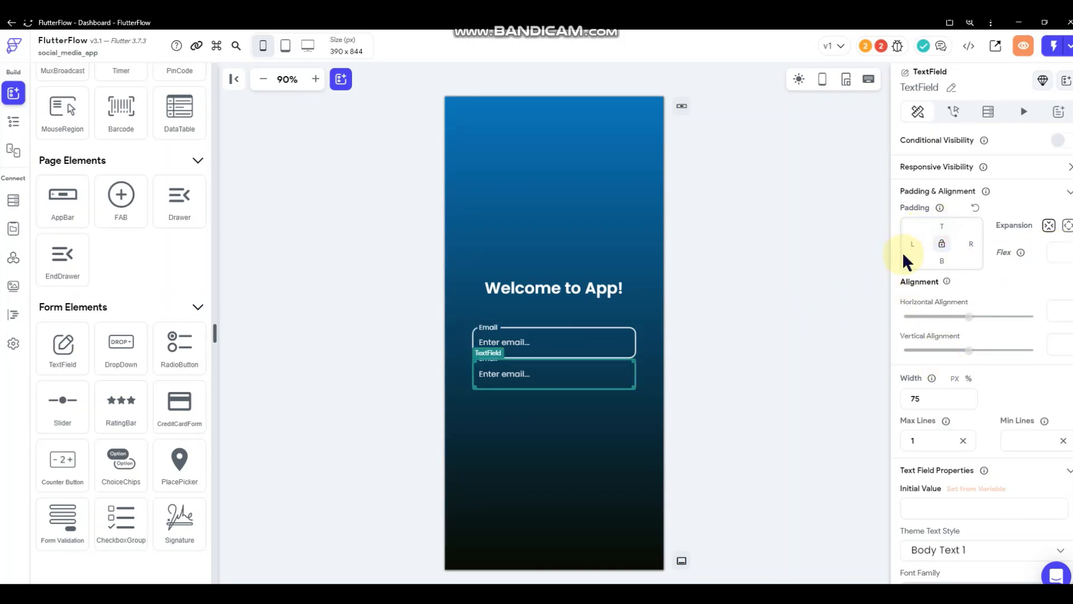
type("8")
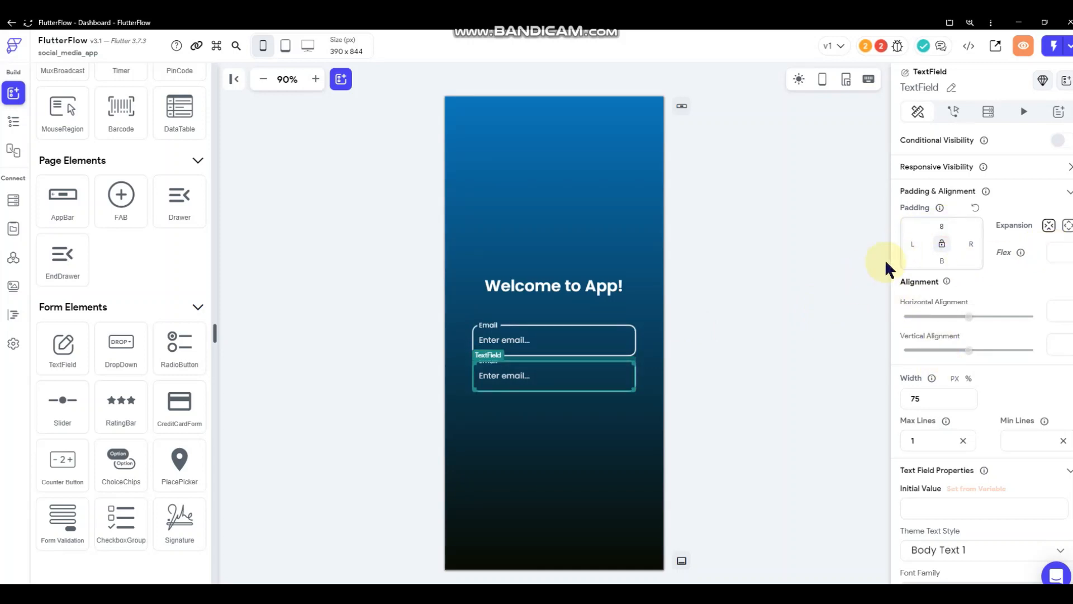
left_click_drag(949, 227, 928, 225)
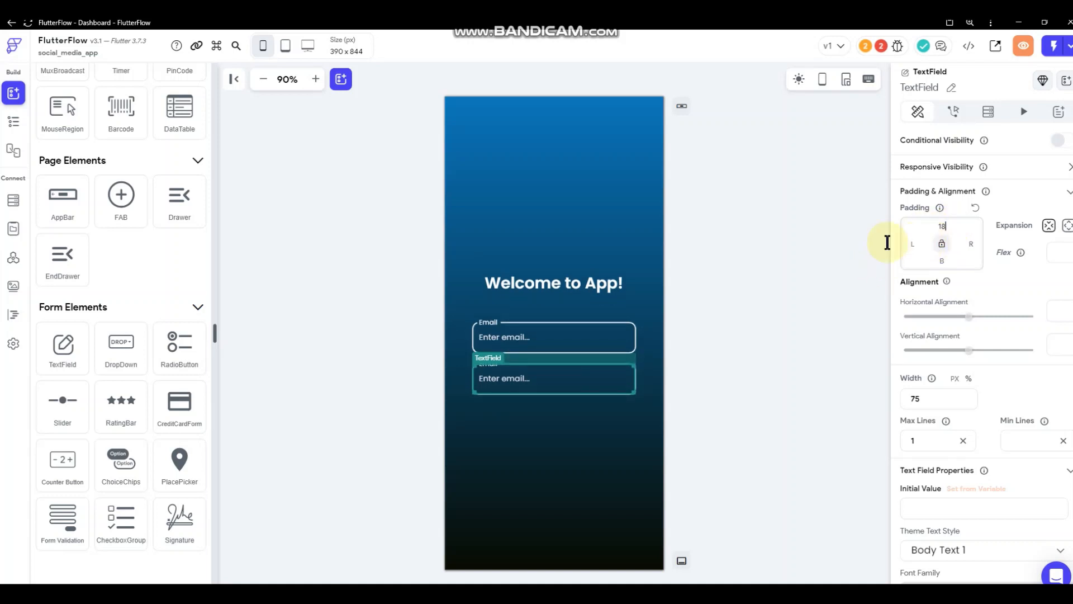
left_click(733, 253)
Change the lower TextField's label text to "Password" and its hint text to "Enter password..."
left_click(550, 390)
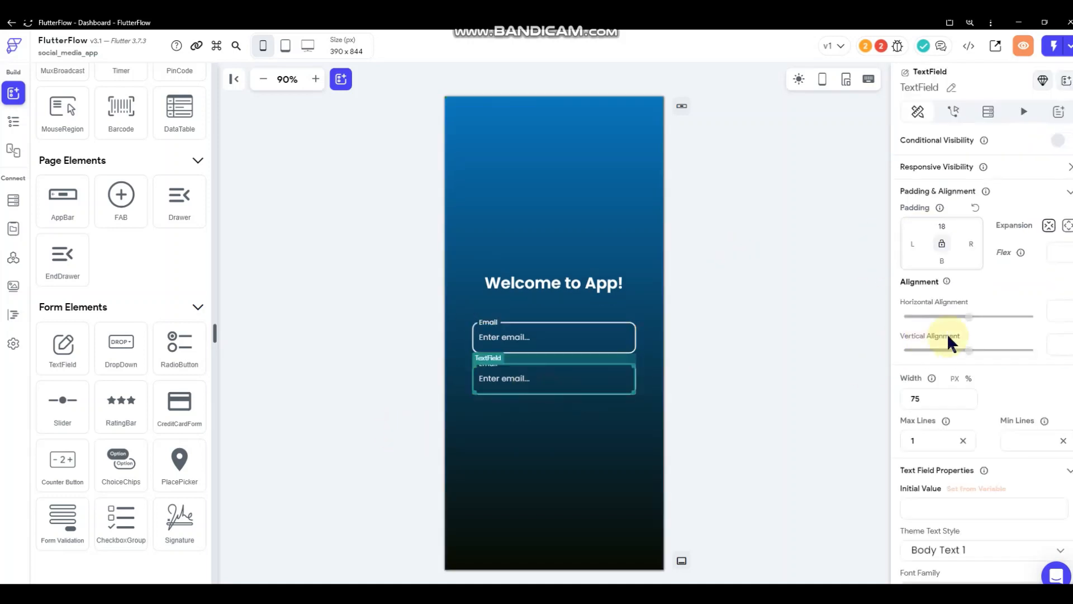
scroll(978, 335, "down", 5)
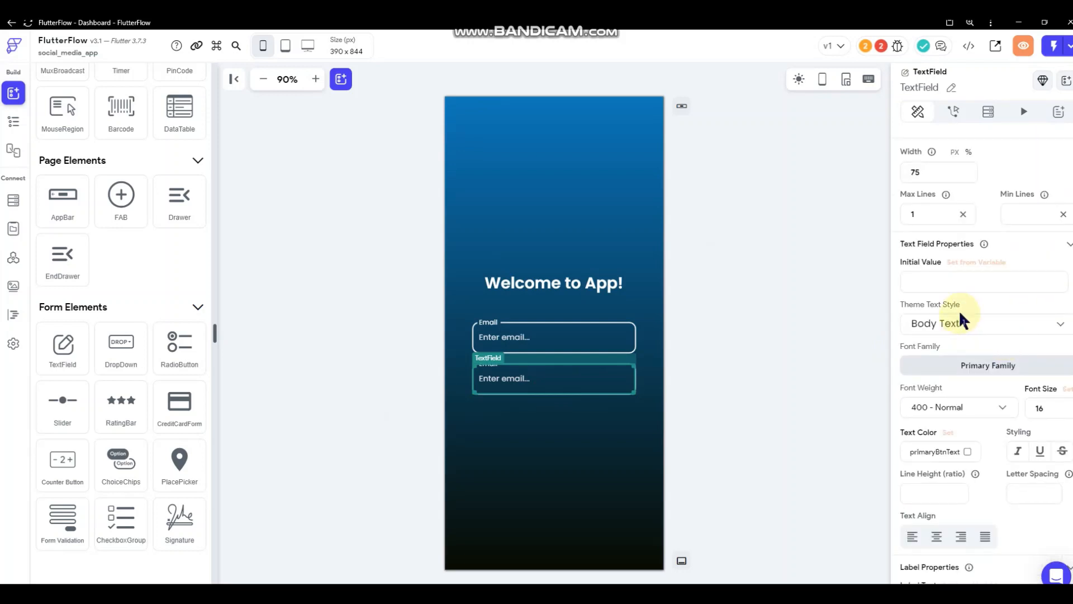
scroll(960, 321, "down", 3)
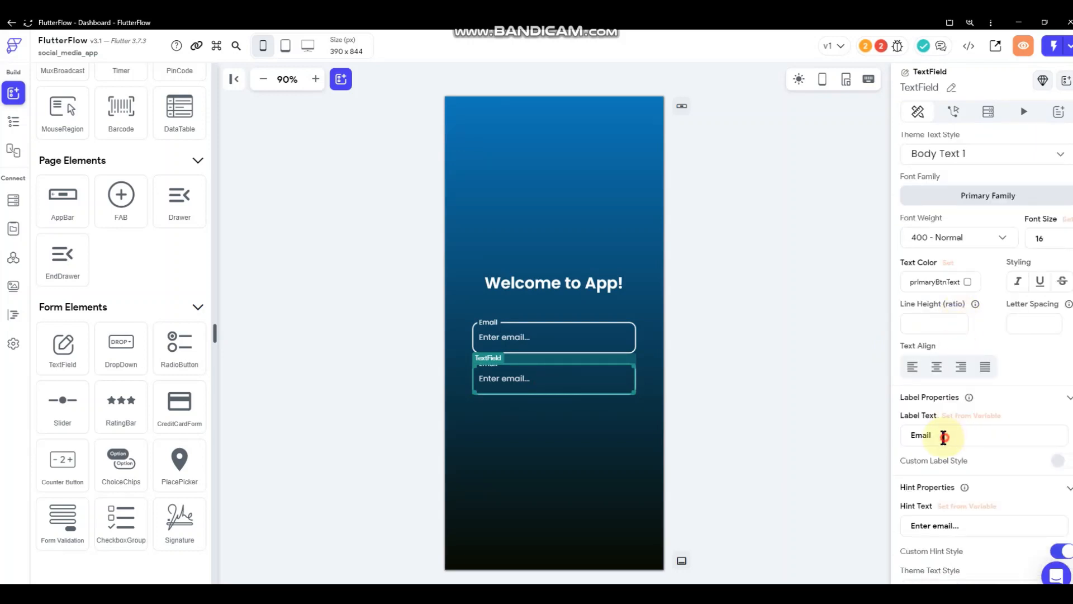
double_click(922, 435)
type("Pa")
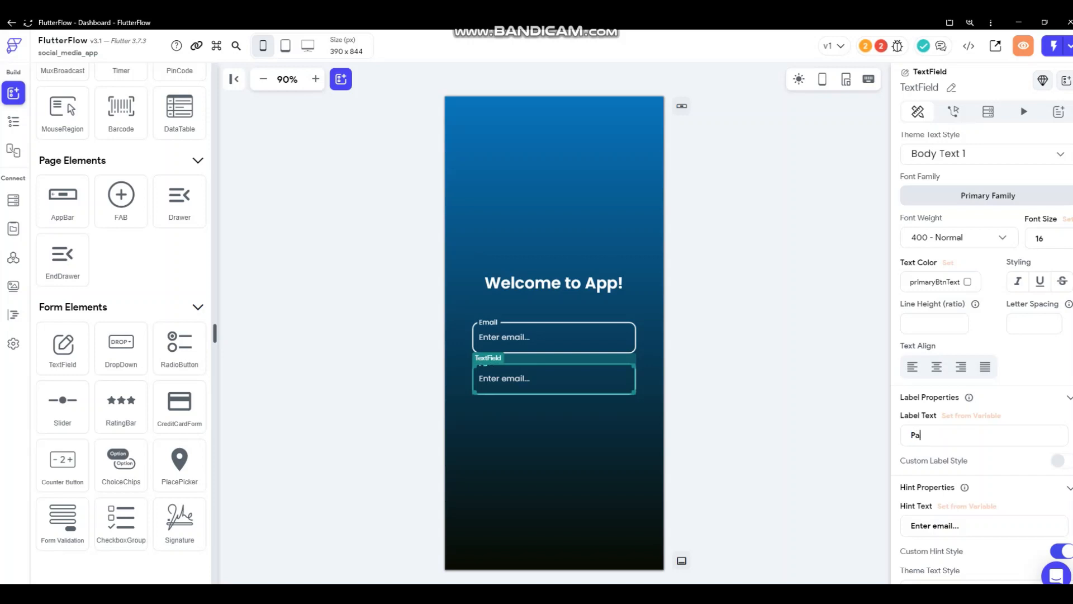
type("ssword")
left_click_drag(932, 525, 983, 528)
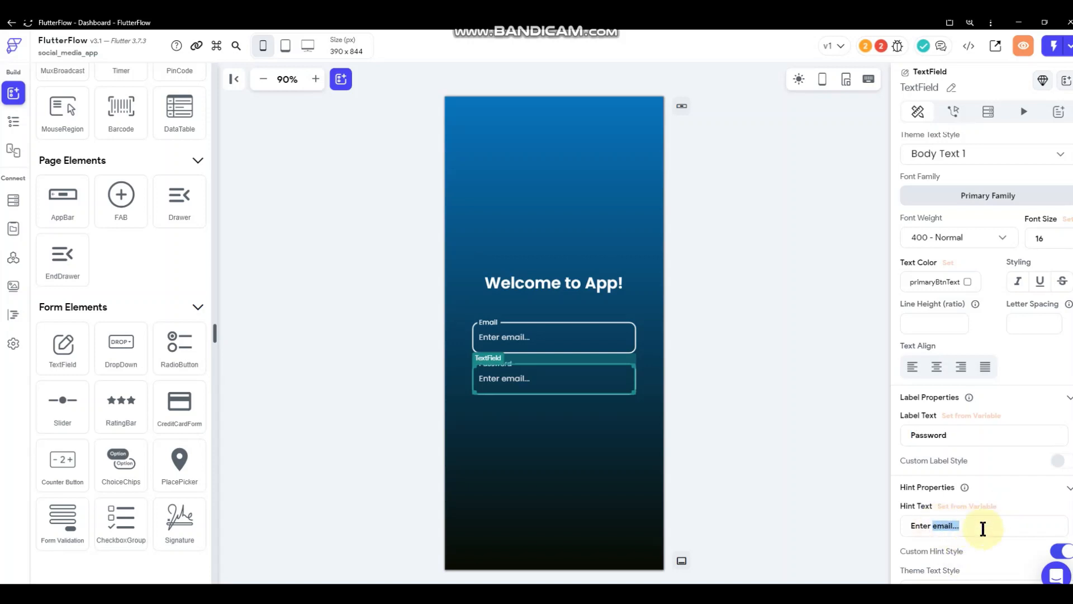
type("password...")
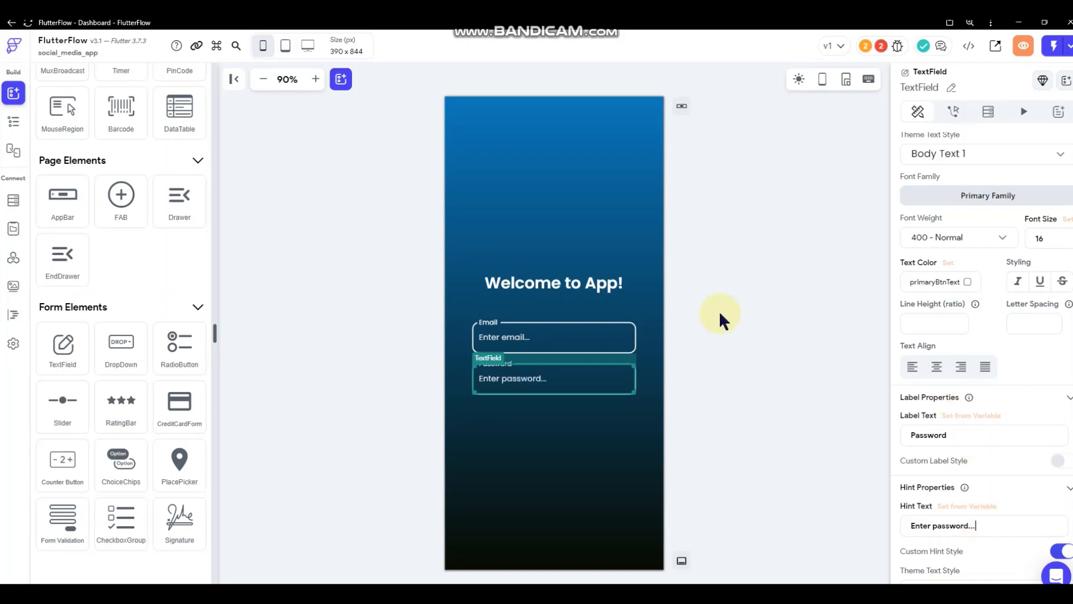
left_click(790, 315)
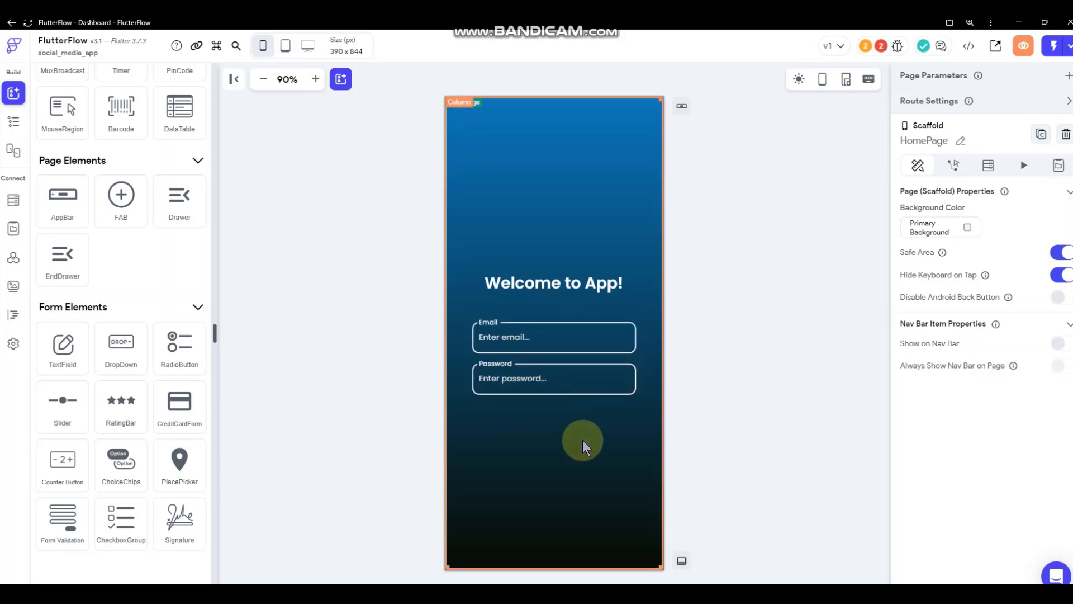
Turn on automatic validation for the Form and enable validation of both TextField and TextField 2
left_click(602, 361)
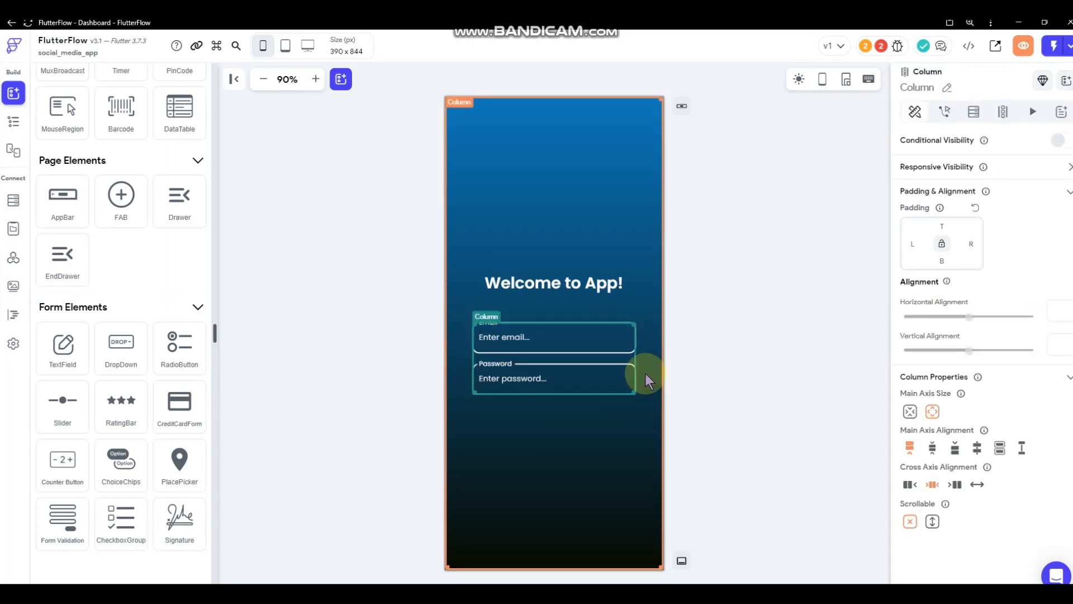
right_click(598, 361)
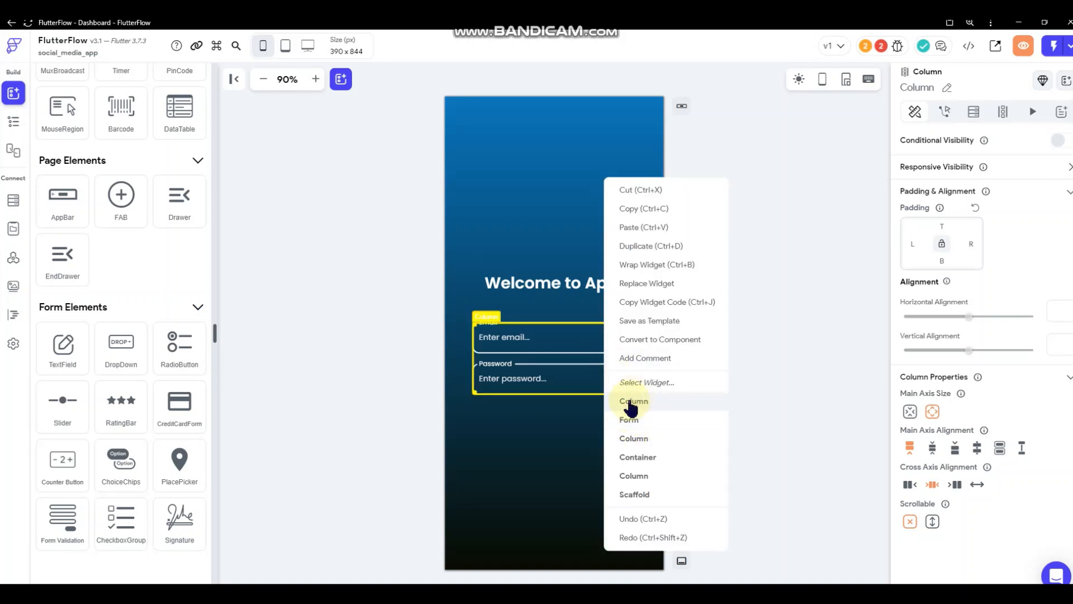
left_click(629, 419)
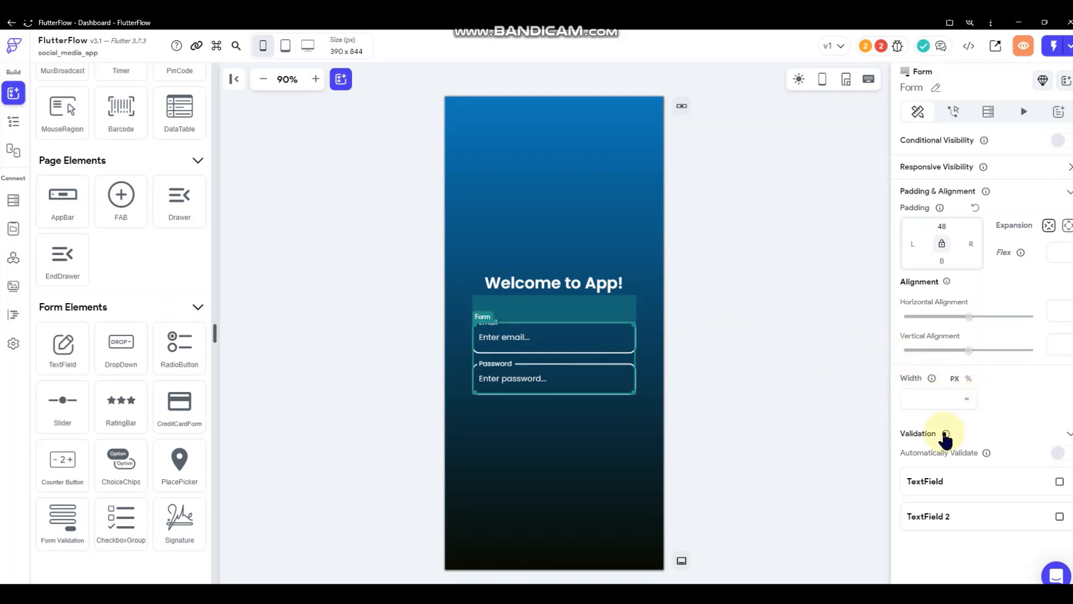
left_click(1056, 452)
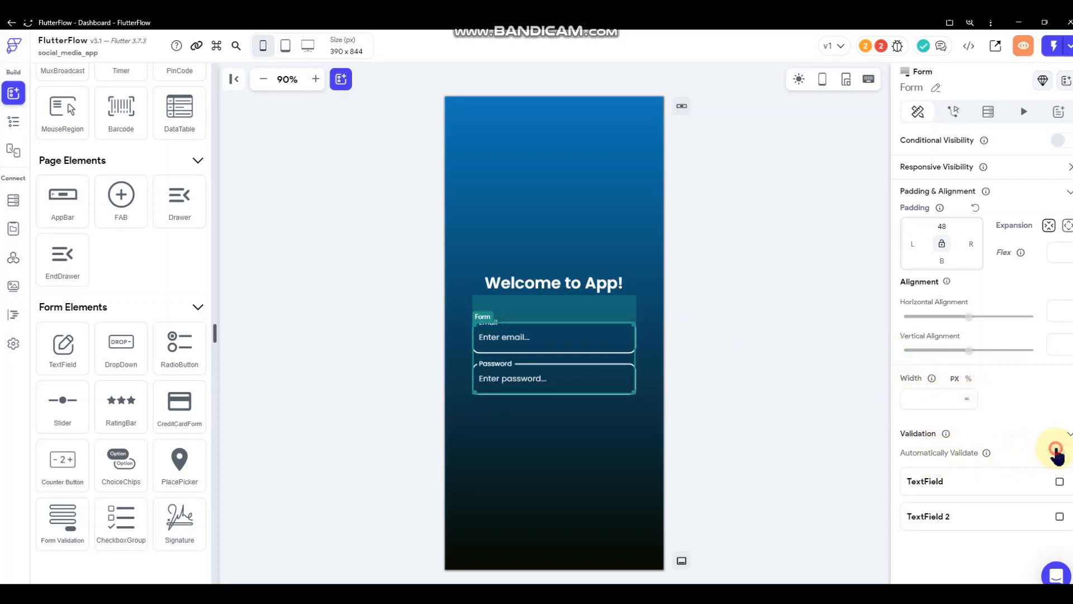
left_click(1060, 482)
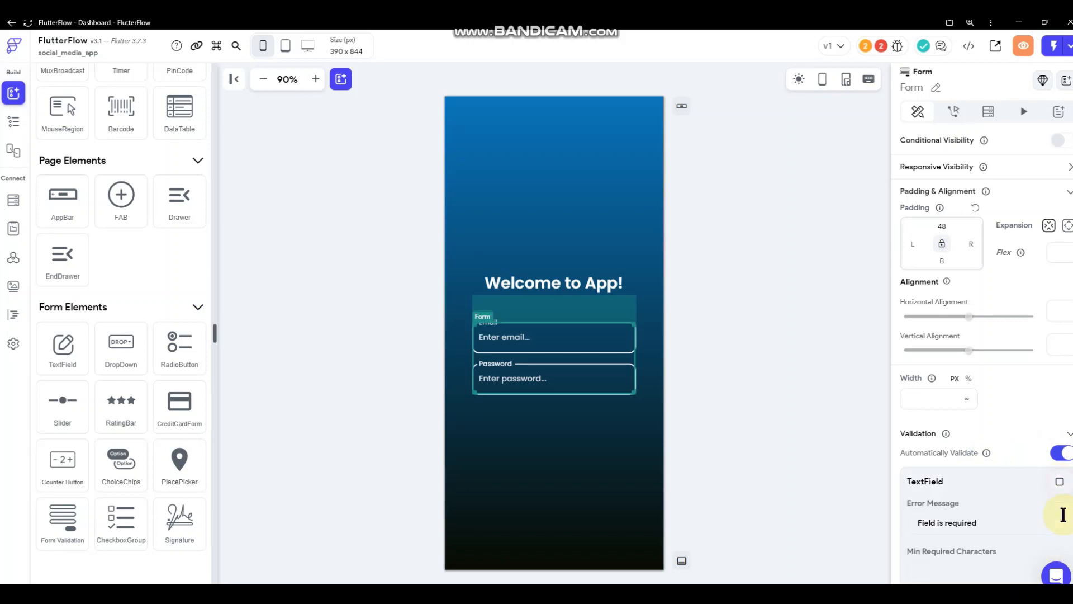
scroll(1053, 509, "down", 3)
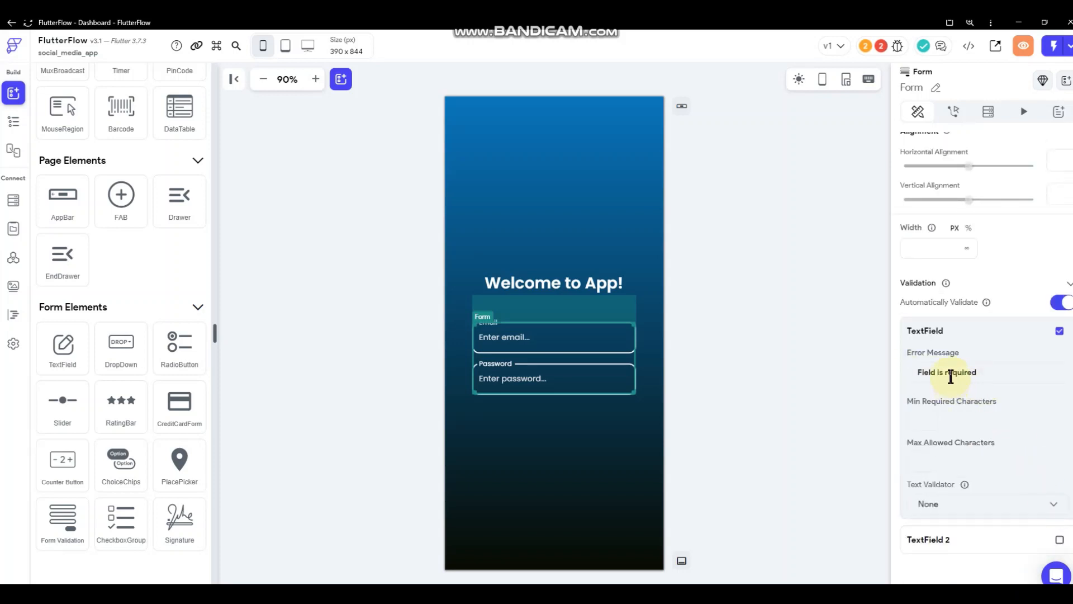
scroll(1045, 511, "up", 2)
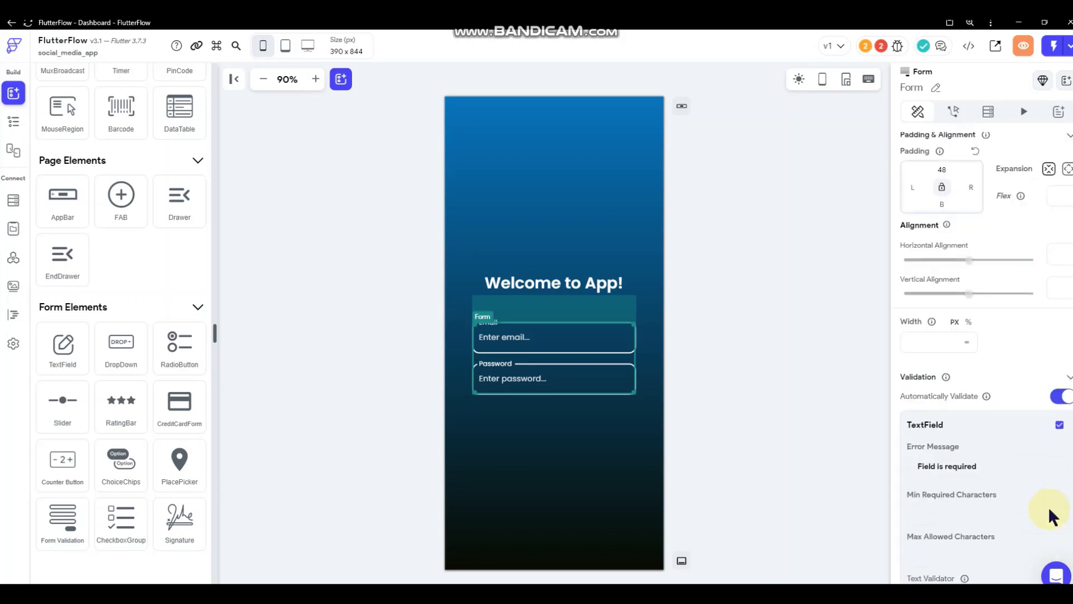
scroll(1052, 469, "down", 2)
left_click(1060, 540)
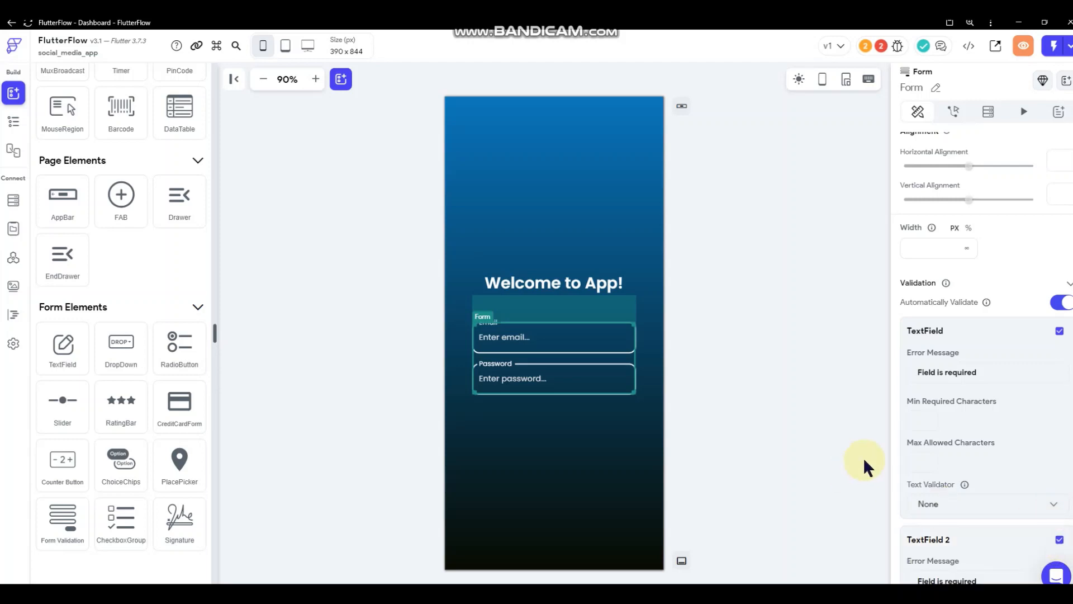
scroll(968, 472, "down", 3)
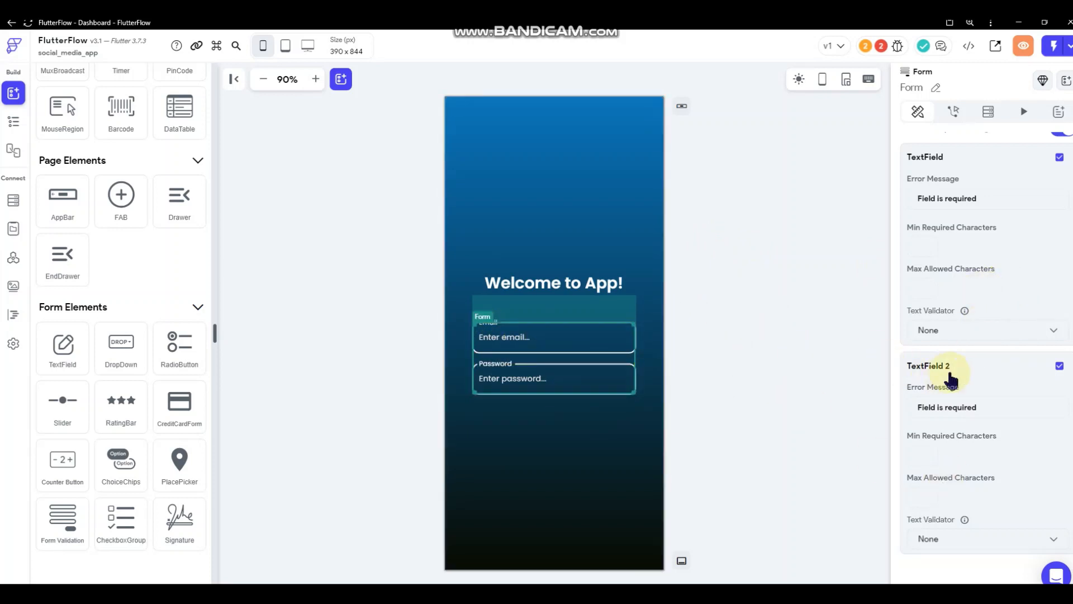
left_click(529, 379)
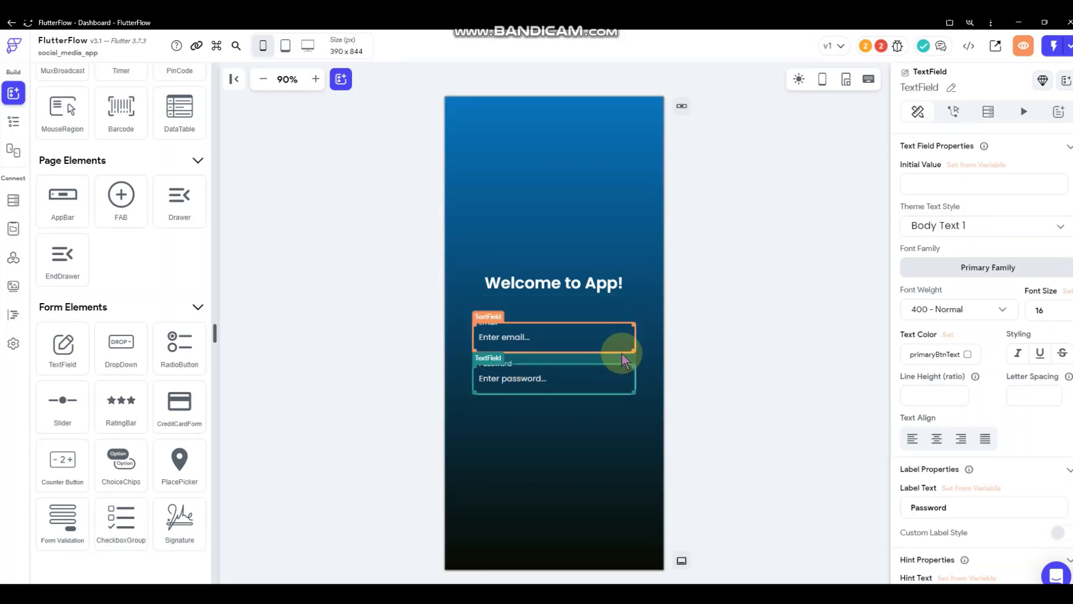
right_click(617, 361)
left_click(642, 420)
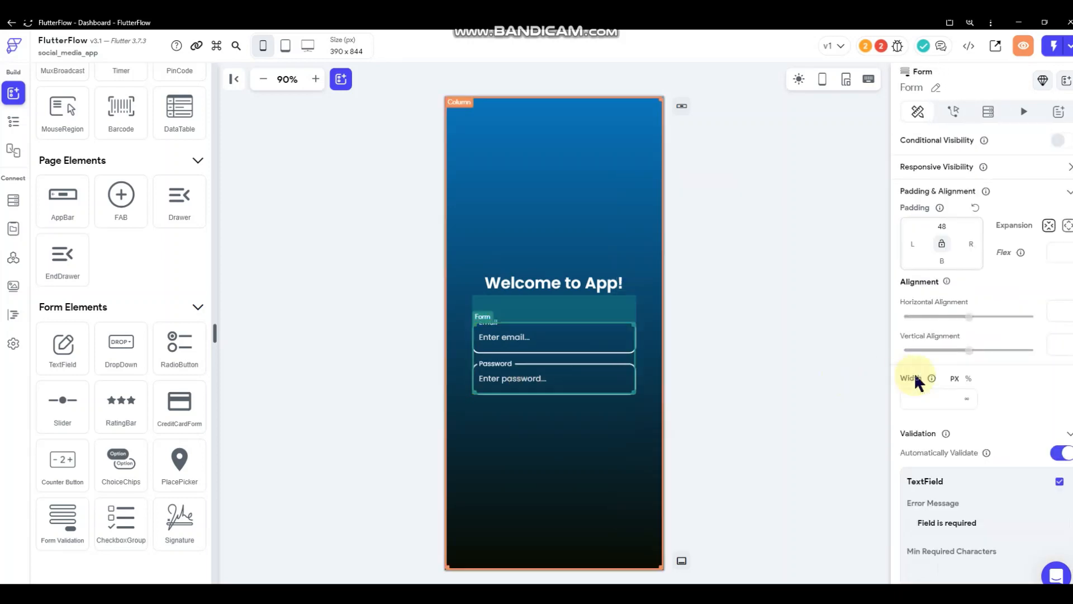
scroll(1016, 428, "down", 5)
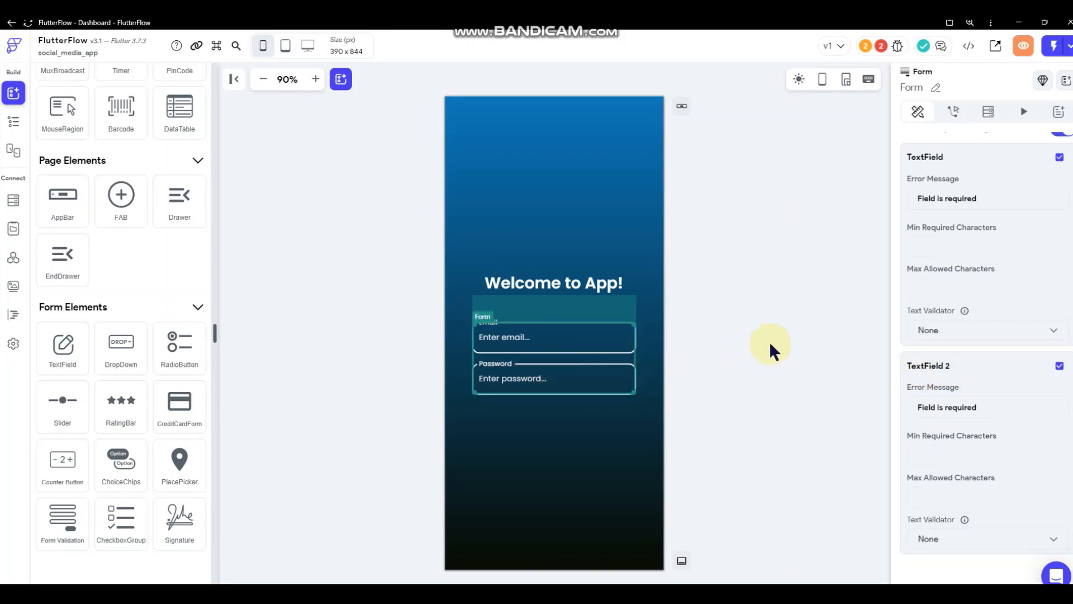
Rename the email TextField widget as "Email" and the password TextField widget as "Password"
left_click(620, 335)
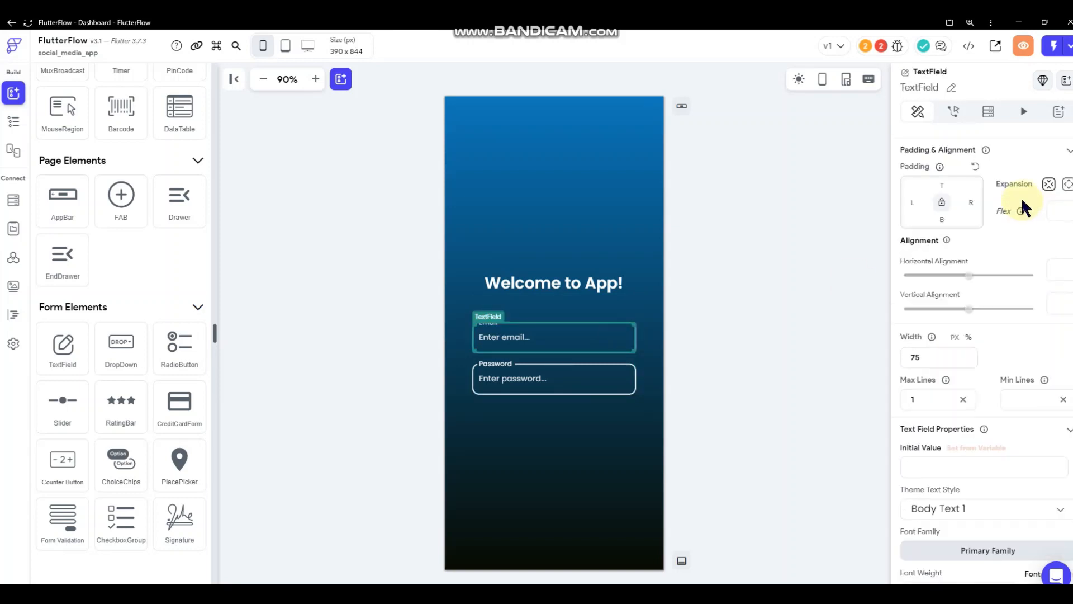
left_click(950, 90)
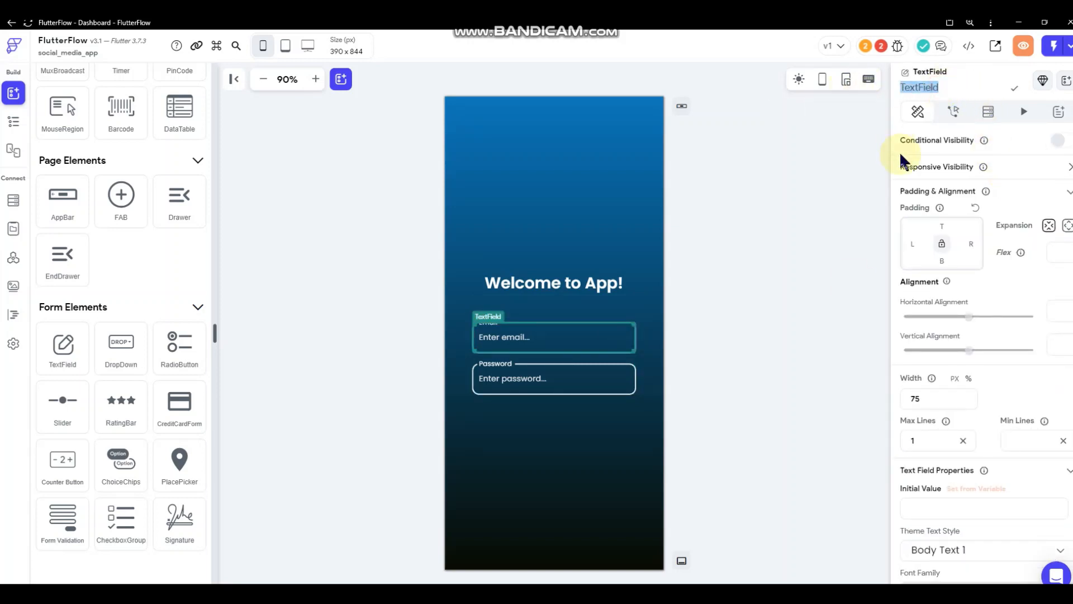
type("Email")
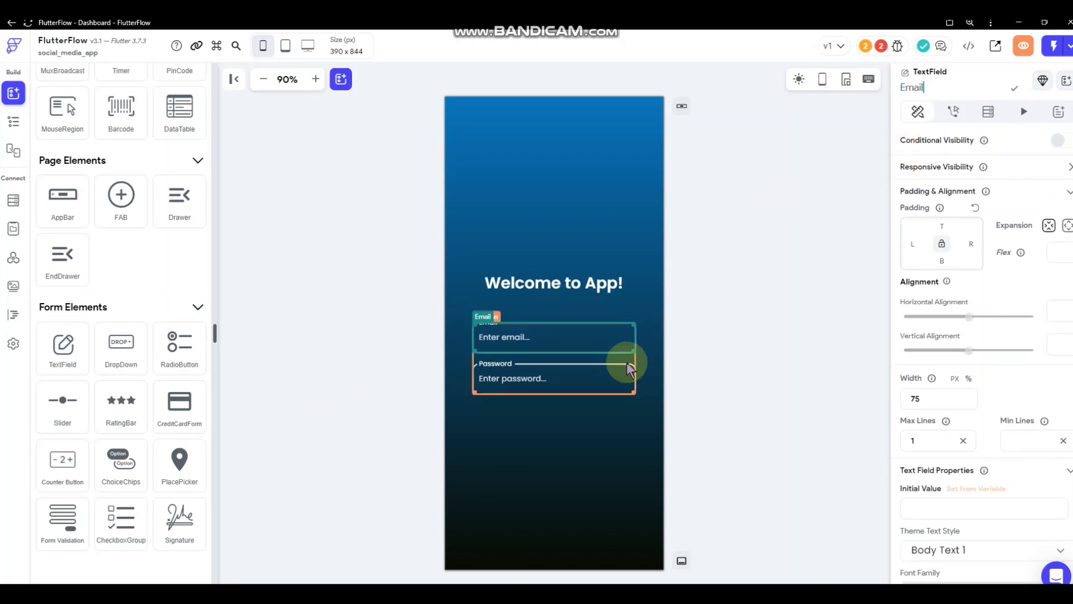
left_click(628, 364)
left_click(953, 90)
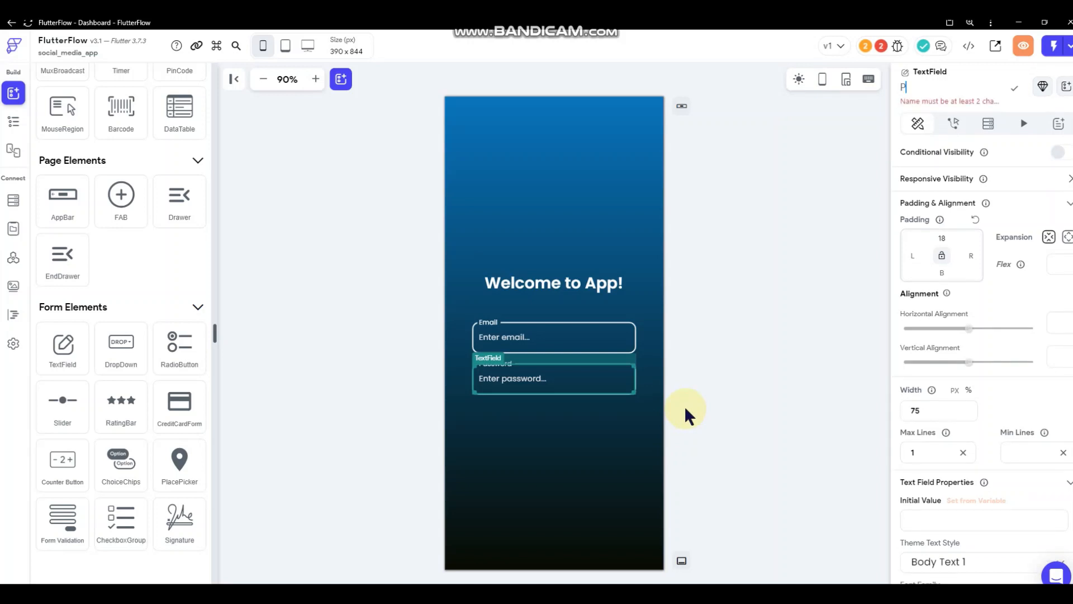
type("Password")
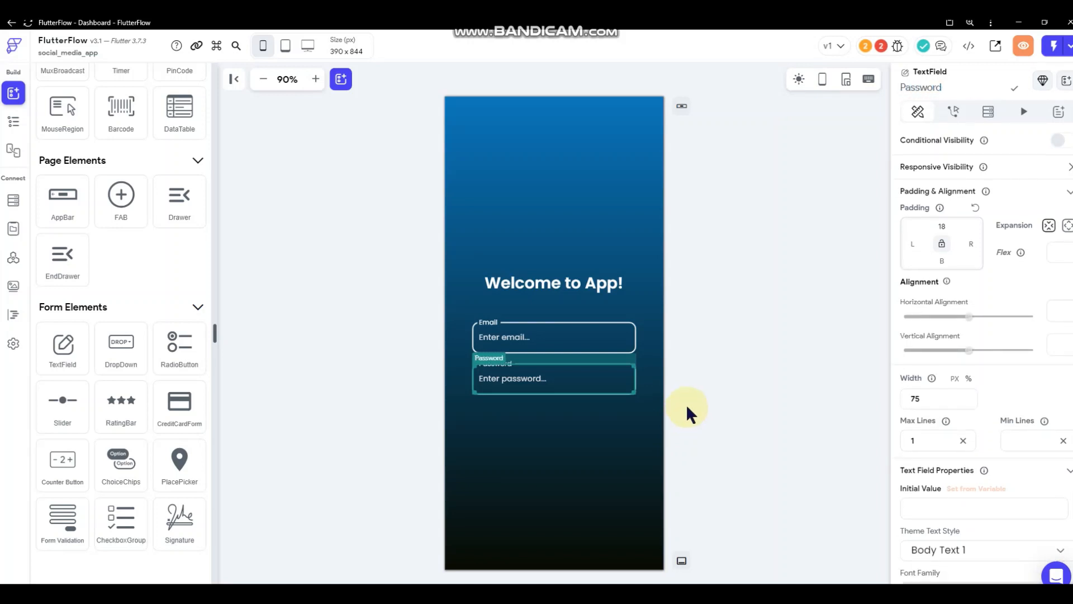
left_click(687, 407)
Set the Password field's minimum required characters to 8 in the Form's validation settings
right_click(612, 355)
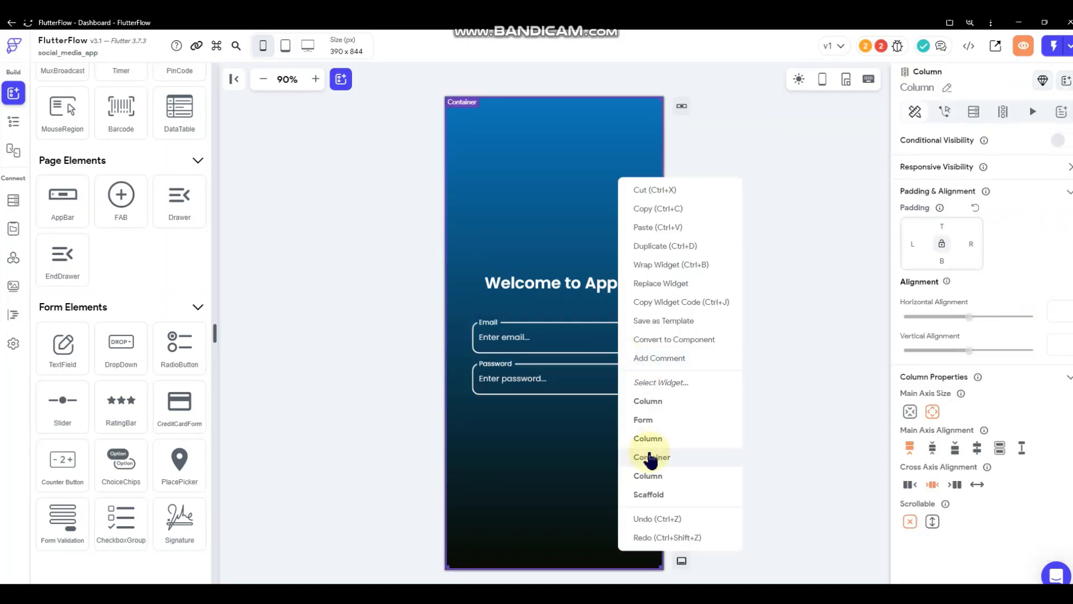
left_click(643, 419)
scroll(1021, 388, "down", 3)
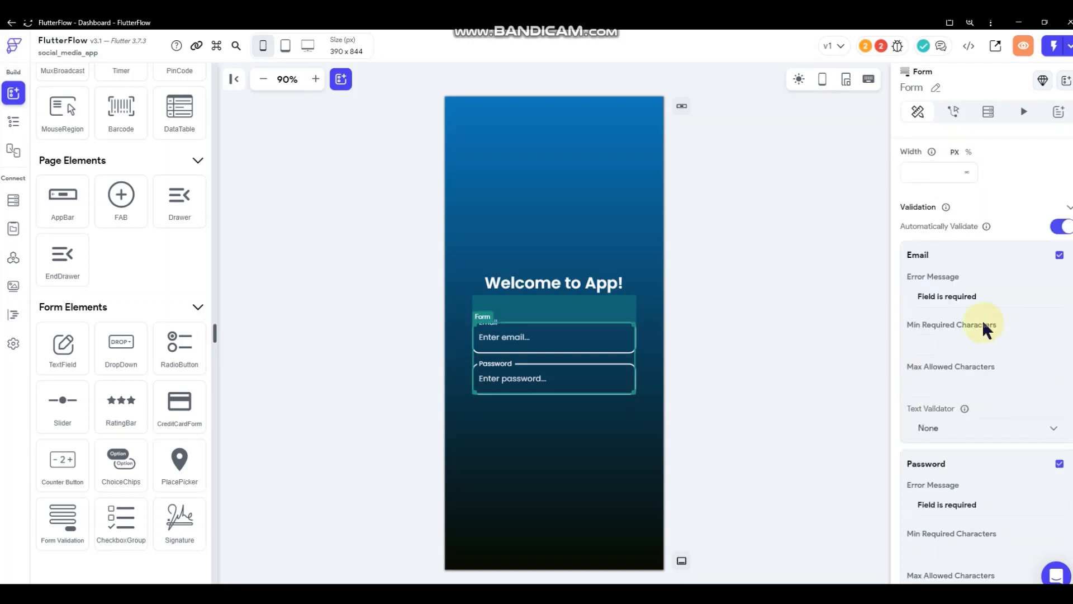
scroll(946, 443, "down", 2)
left_click(932, 454)
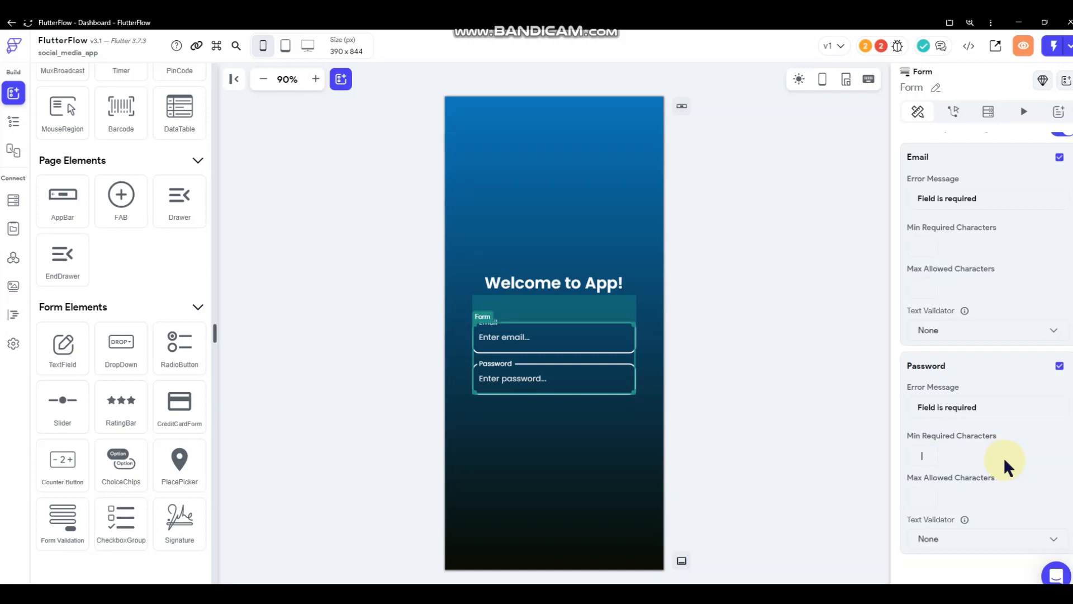
type("8")
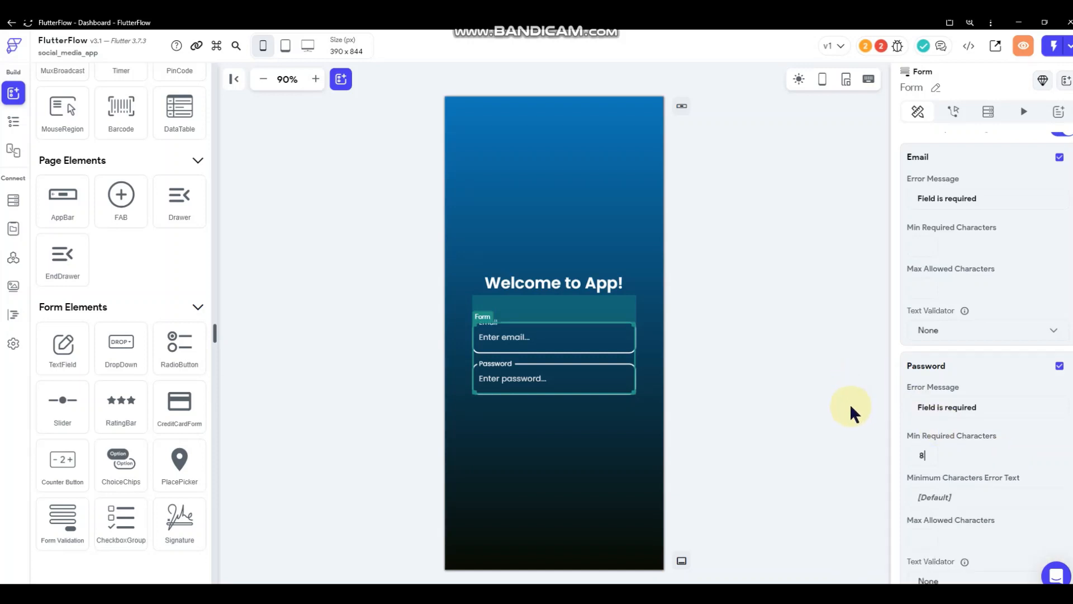
scroll(1004, 415, "down", 1)
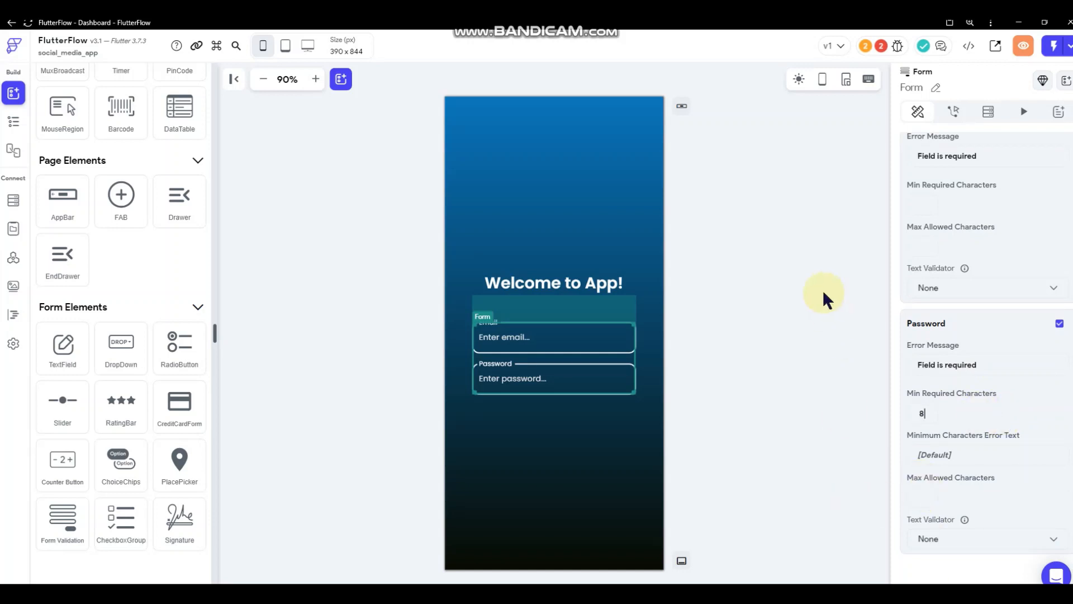
left_click(753, 296)
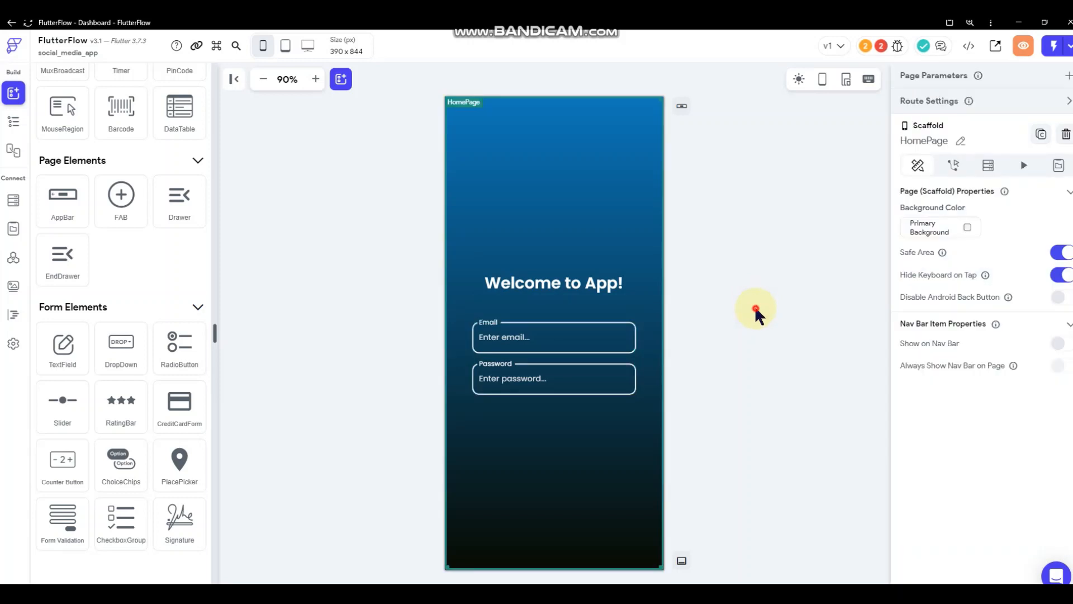
Try a Button below the form with top padding 12 and horizontal alignment 0.55, and remove it again
scroll(143, 219, "down", 10)
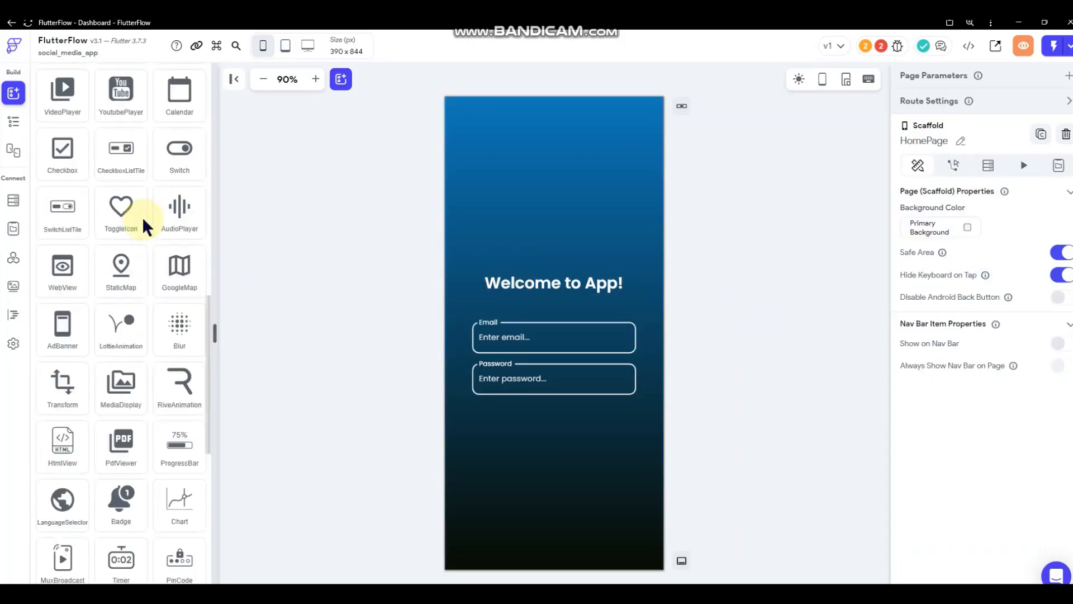
scroll(143, 215, "down", 10)
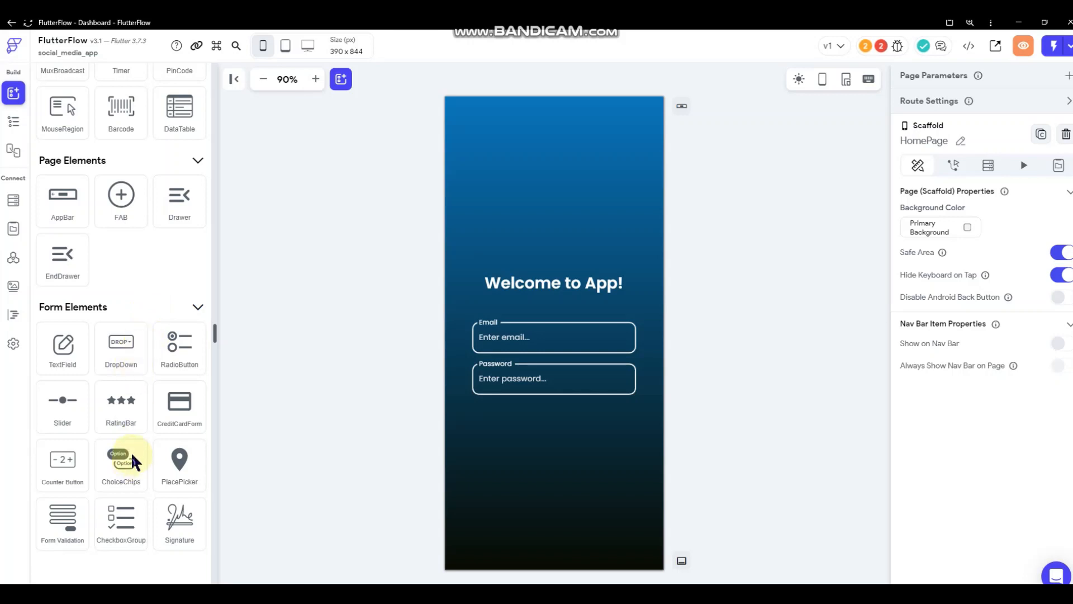
scroll(136, 358, "up", 10)
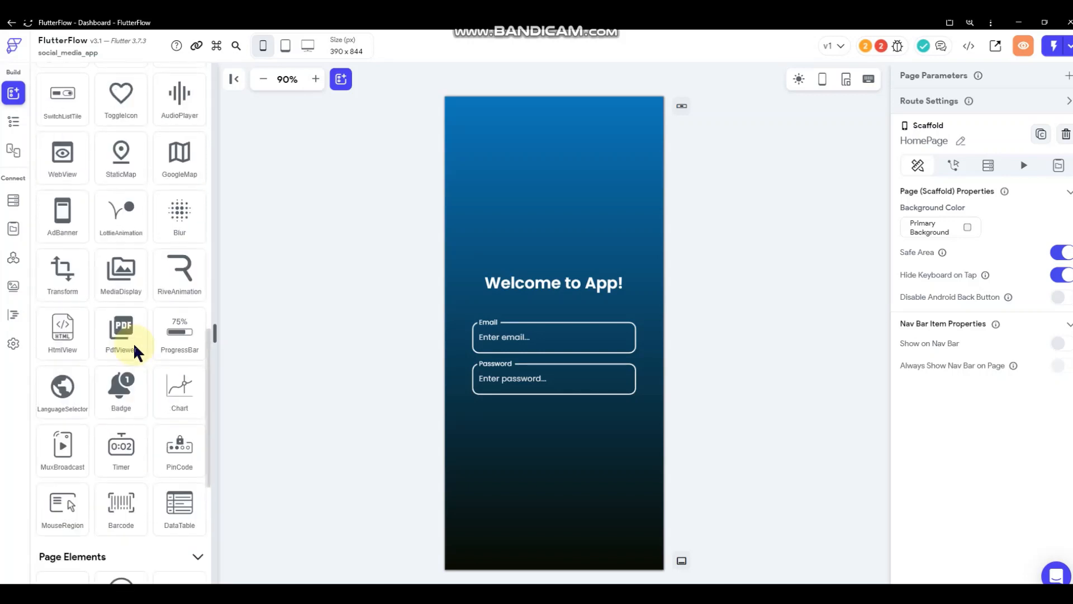
scroll(134, 349, "up", 8)
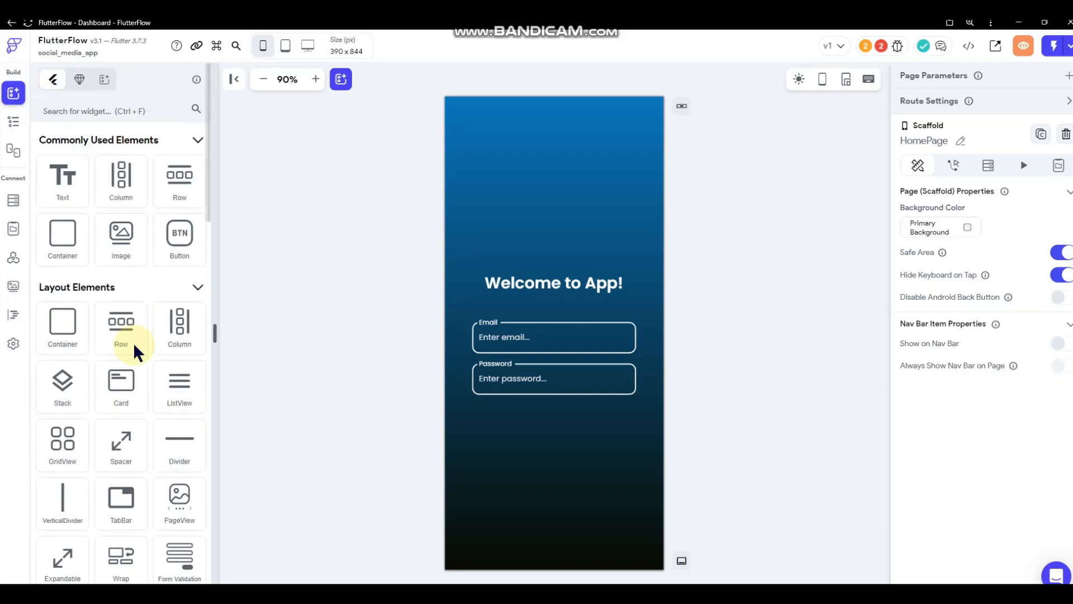
left_click_drag(174, 244, 554, 440)
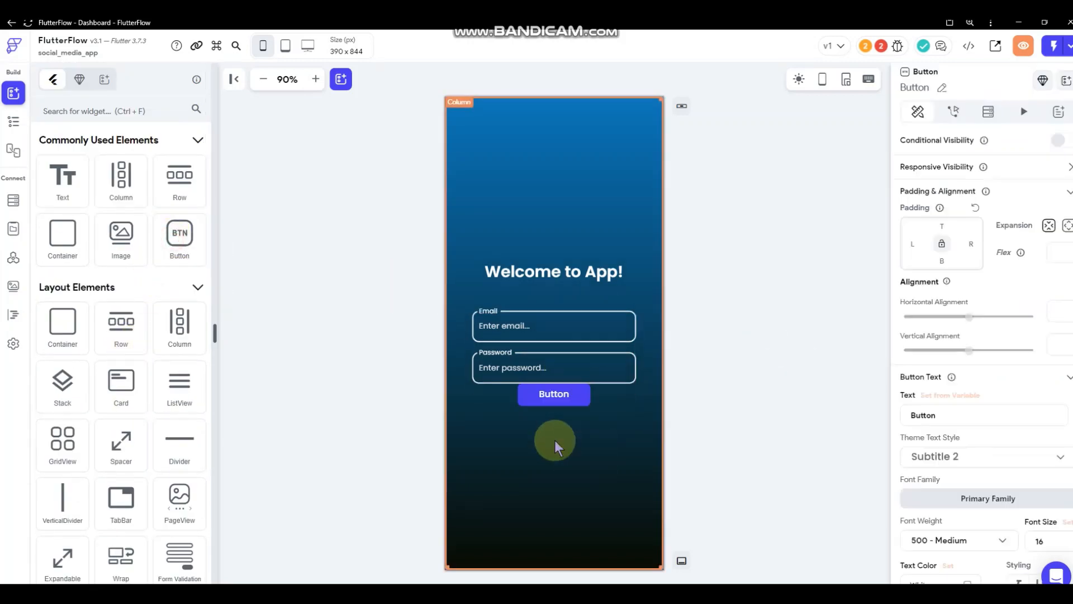
left_click(944, 224)
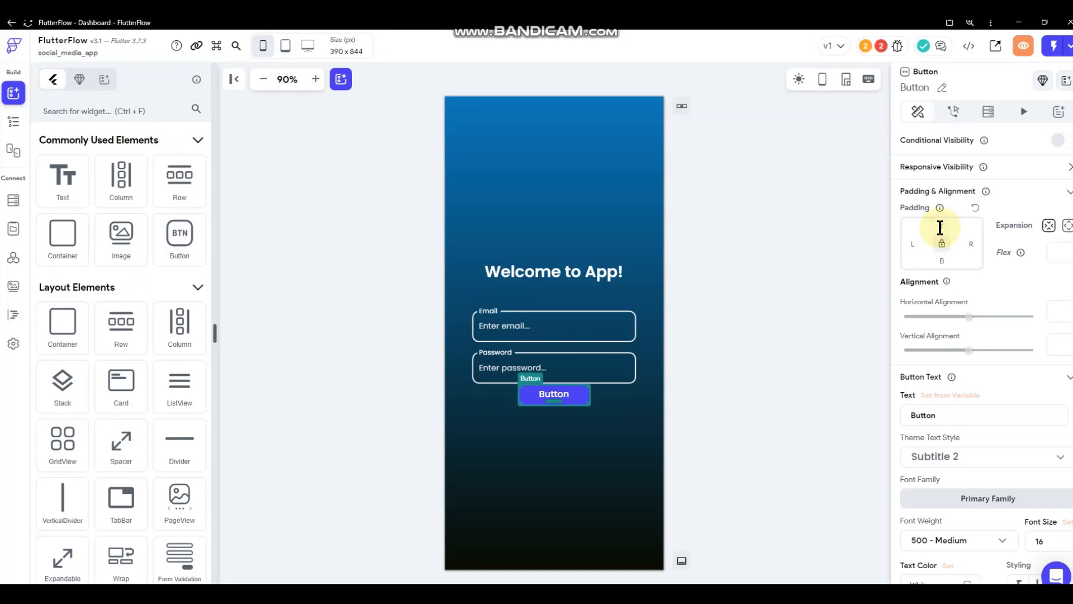
type("12")
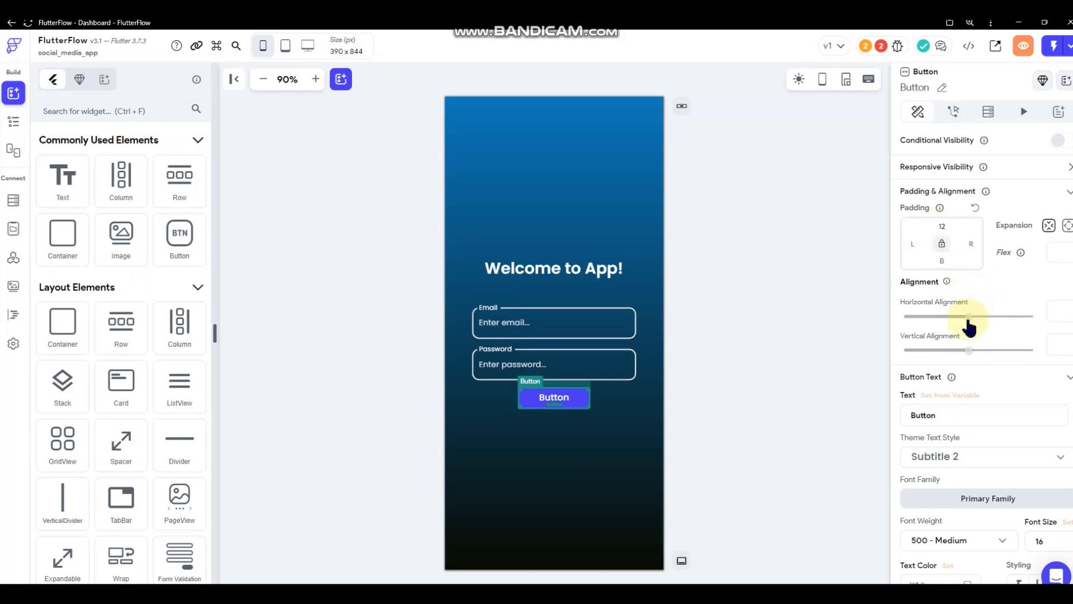
left_click_drag(970, 323, 1009, 323)
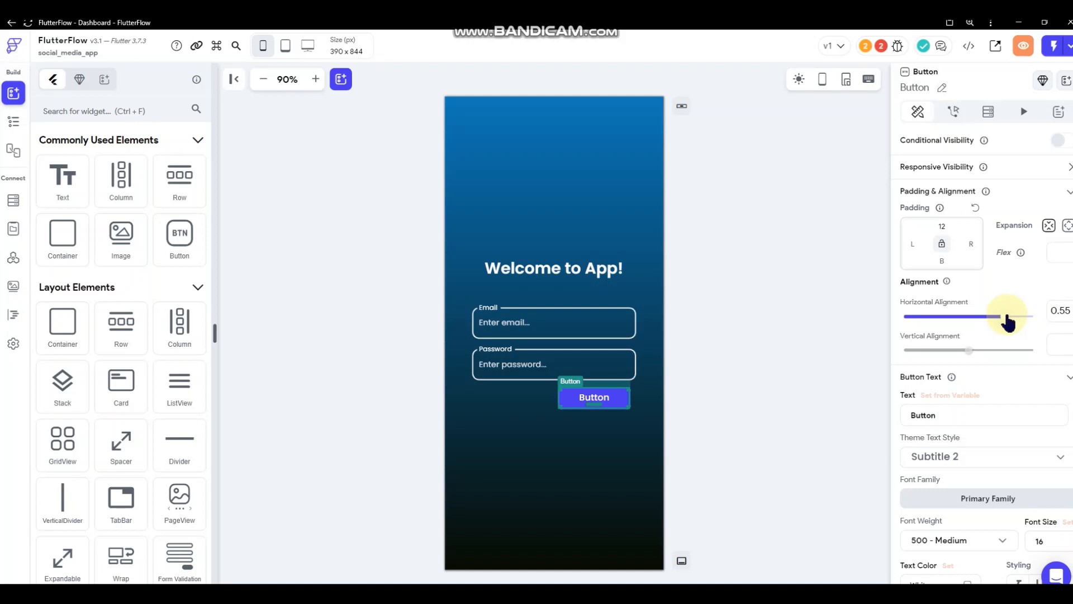
right_click(605, 396)
left_click(650, 209)
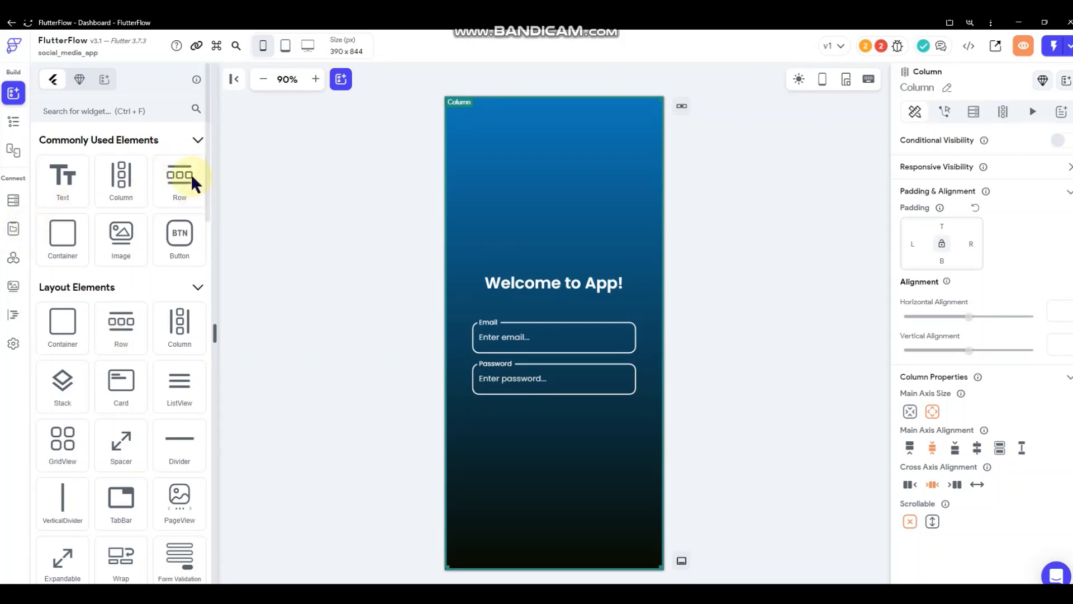
Add a Row below the form with padding 12 at its top, left and right, and spread its children to both ends
left_click_drag(185, 175, 548, 374)
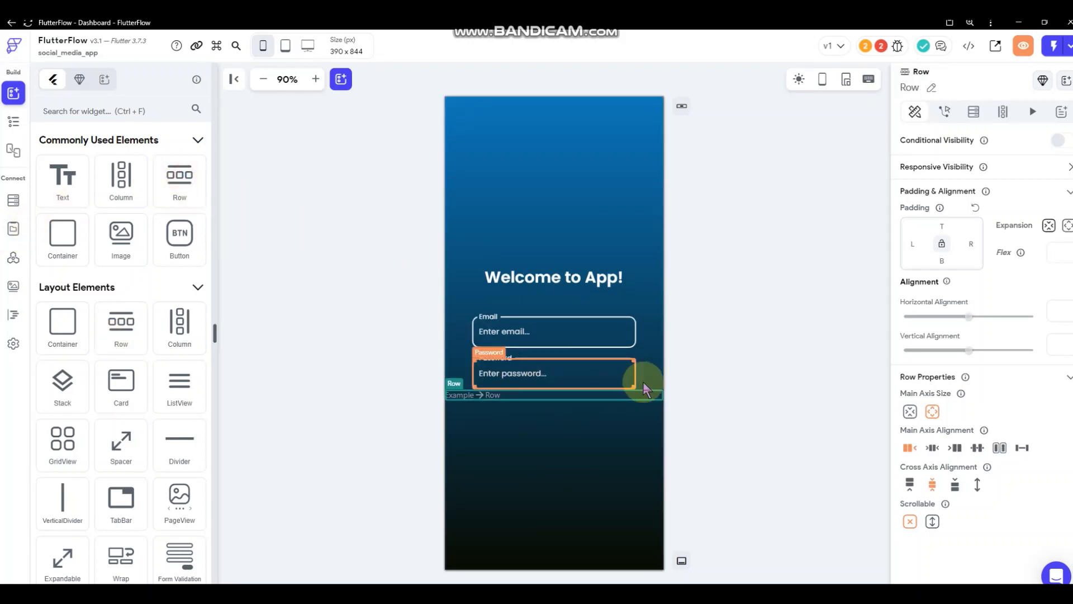
left_click(941, 223)
type("12")
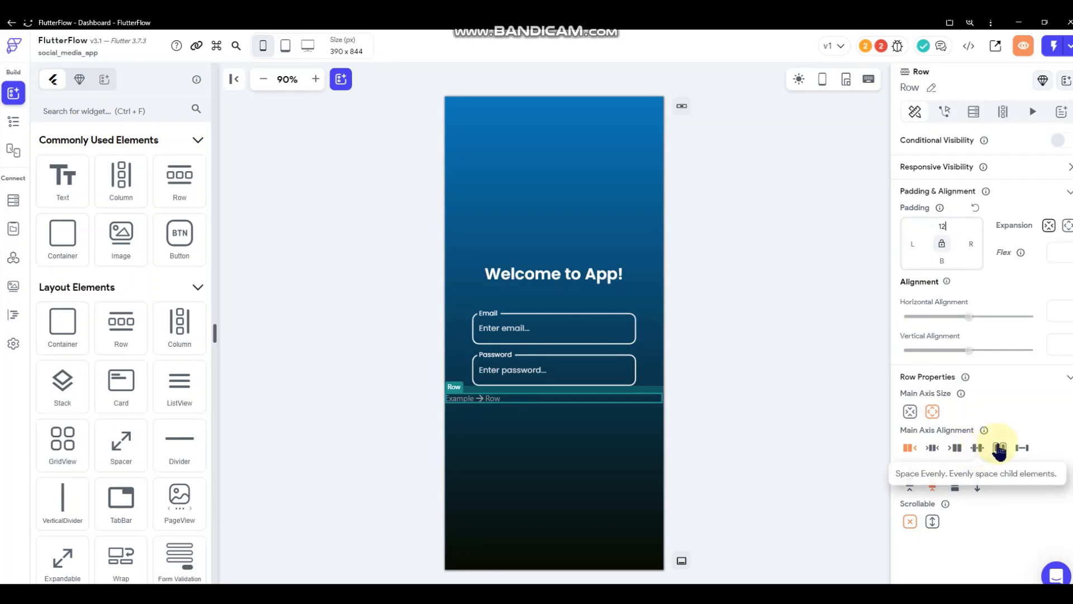
left_click(1022, 448)
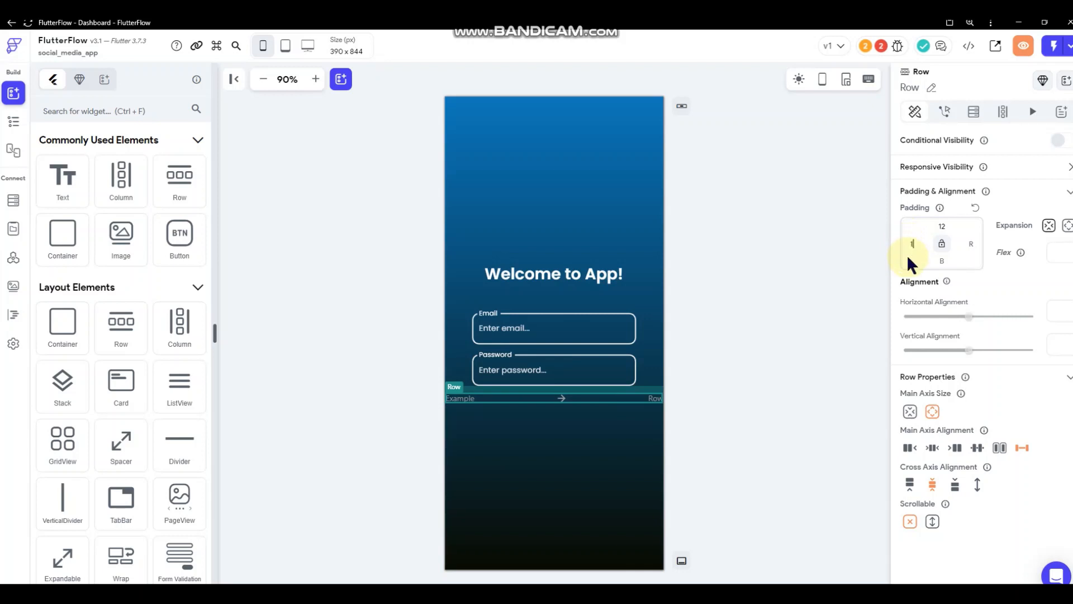
type("2")
left_click(971, 244)
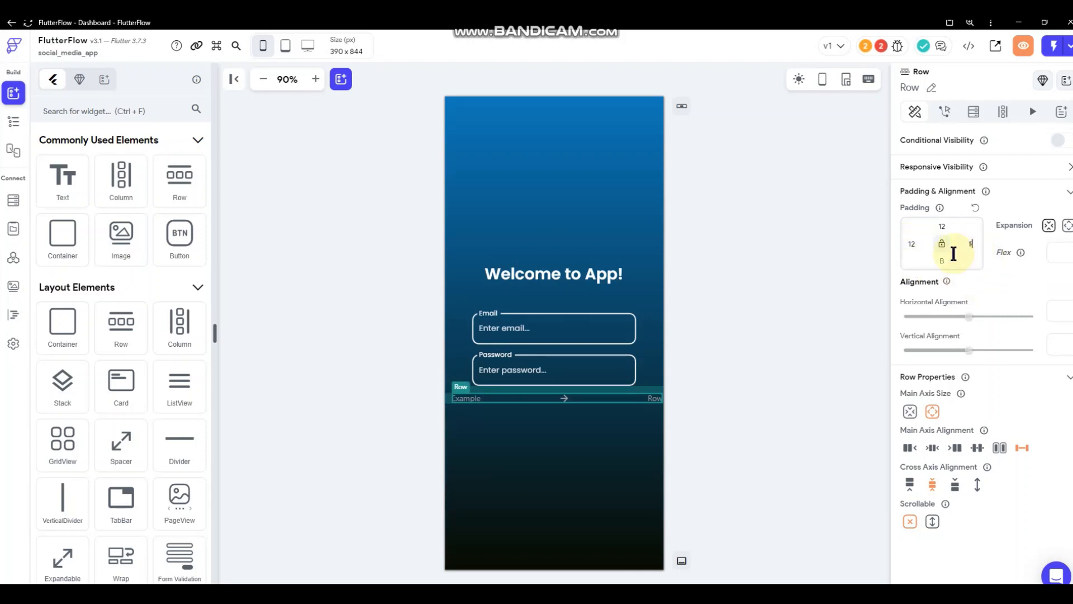
type("12")
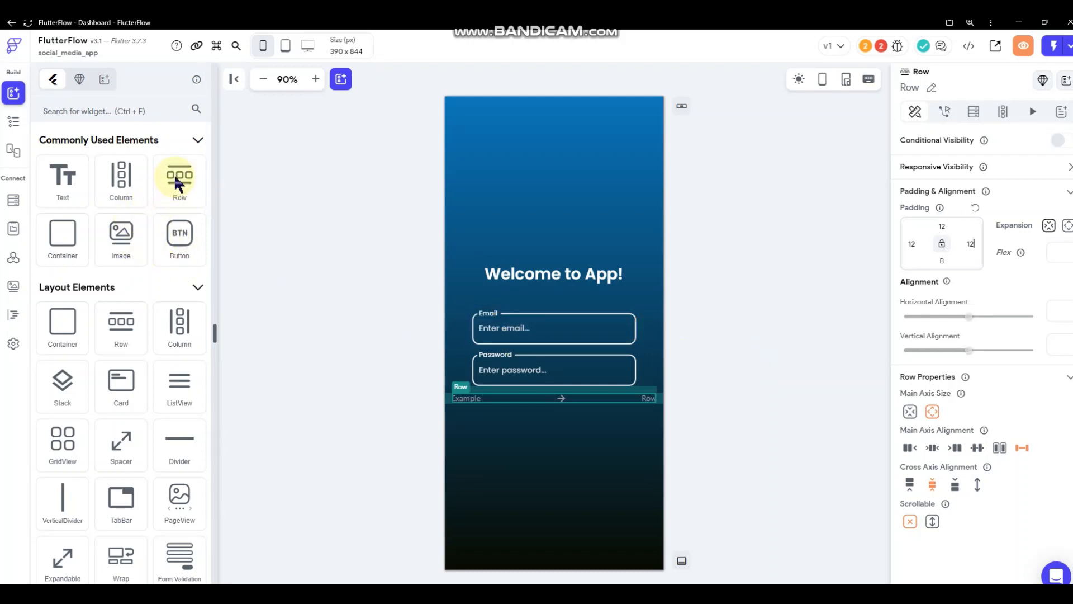
Place a nested Row and a Button after it inside the Row below the form
left_click_drag(173, 173, 350, 374)
left_click_drag(179, 233, 567, 400)
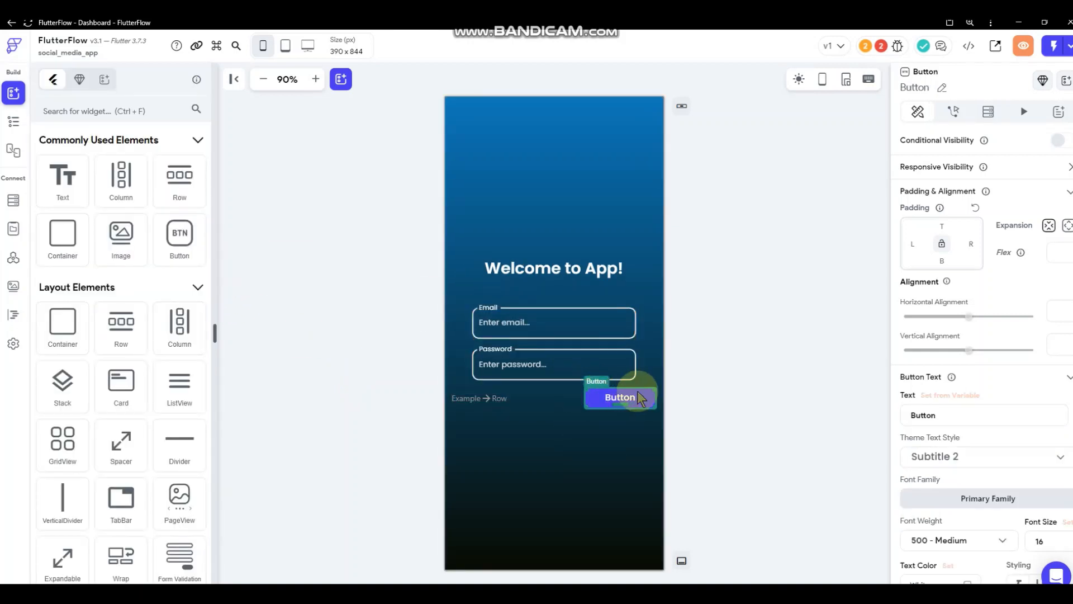
Try right padding values of 26 and 48 on the Button
left_click(973, 242)
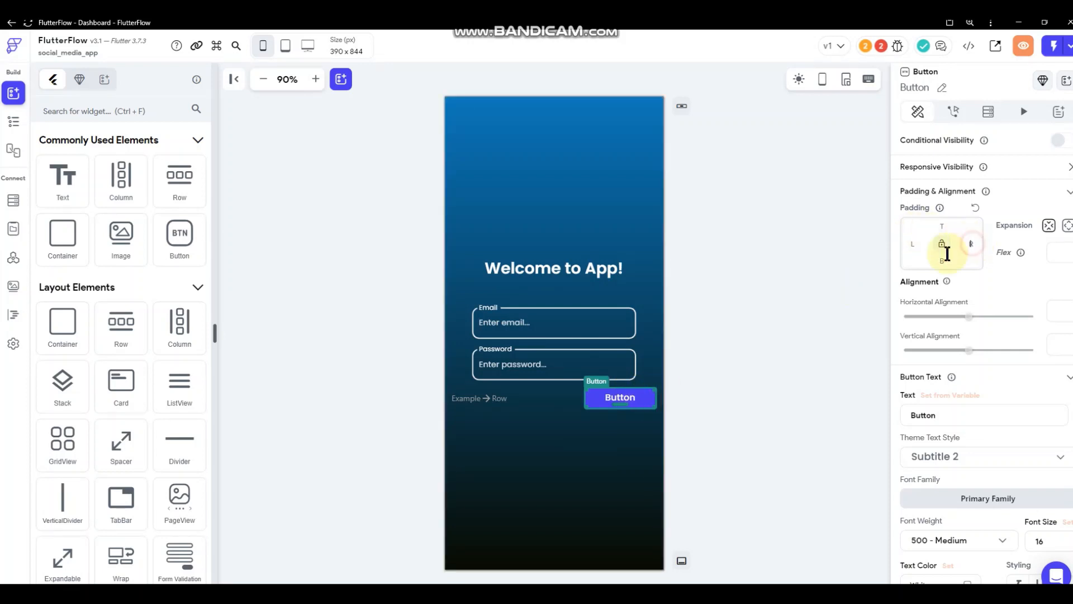
type("26")
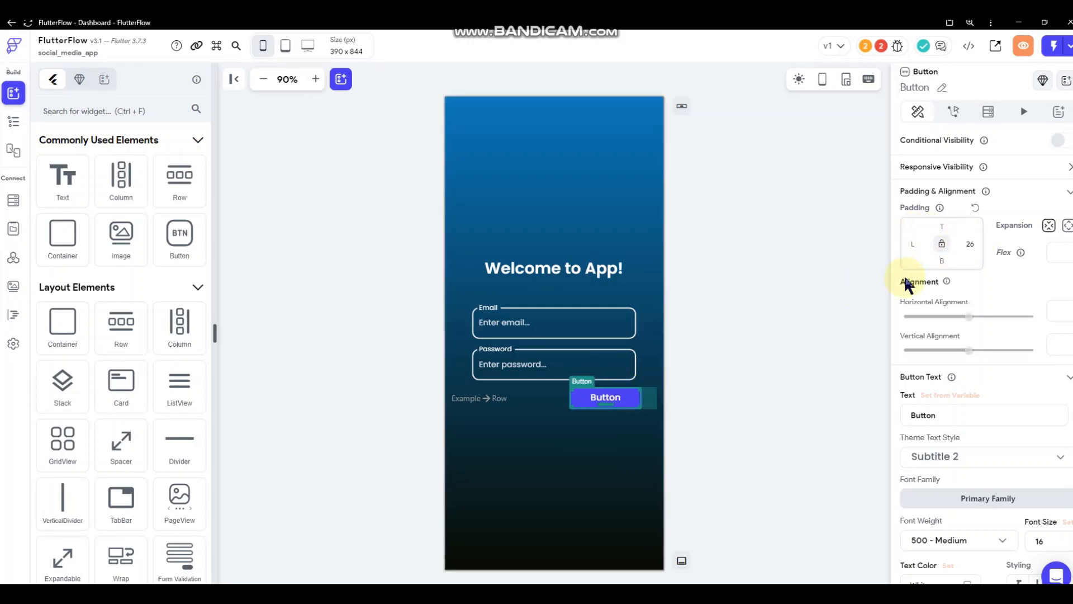
left_click_drag(976, 243, 947, 243)
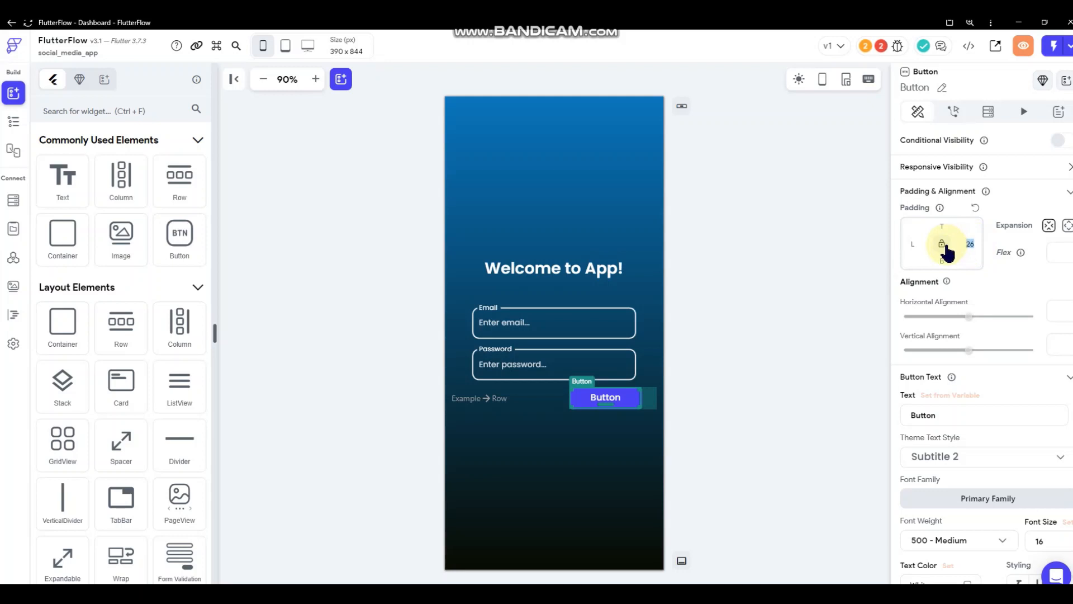
type("48")
left_click(721, 219)
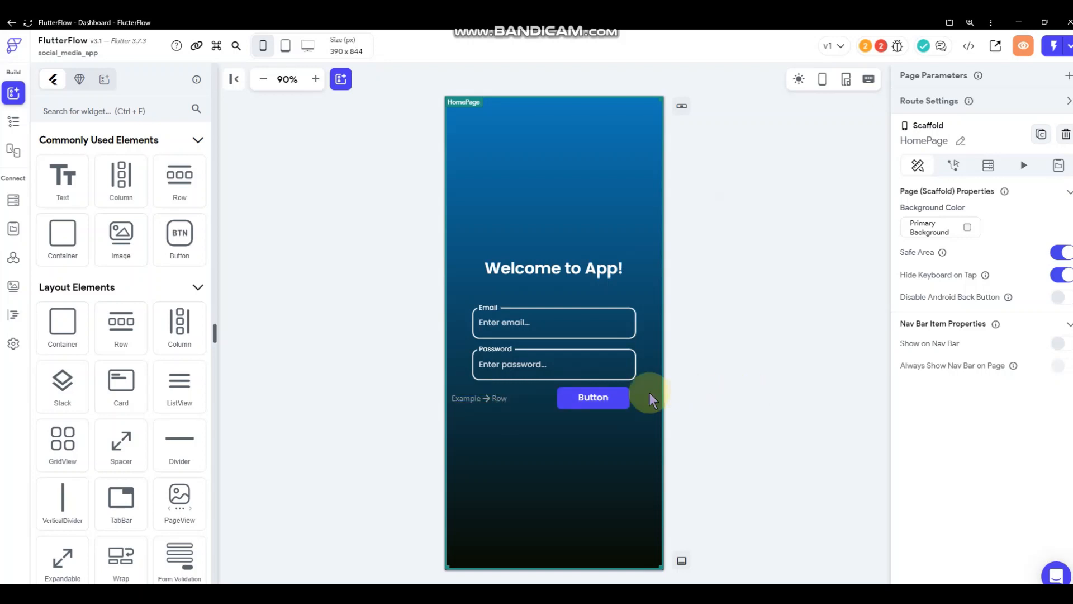
Set the Button's right padding to 28
left_click(615, 398)
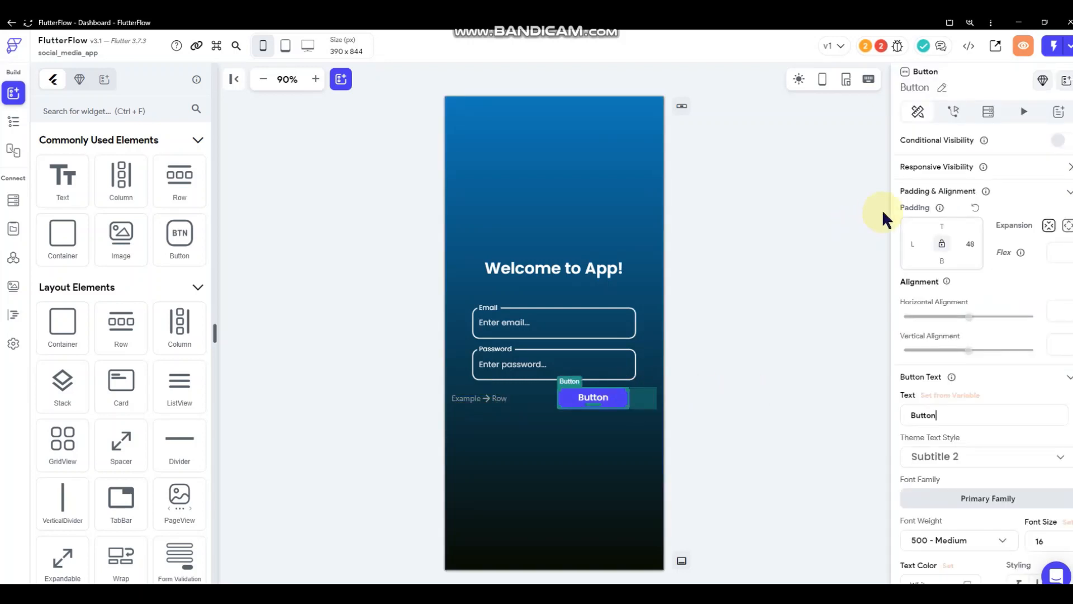
left_click(972, 244)
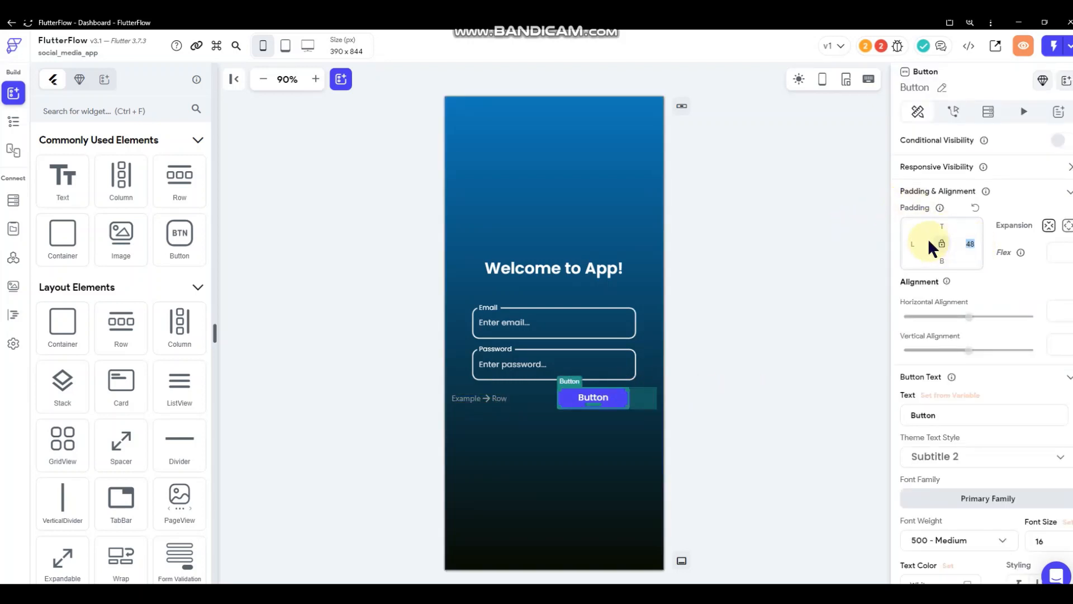
type("28")
left_click(743, 268)
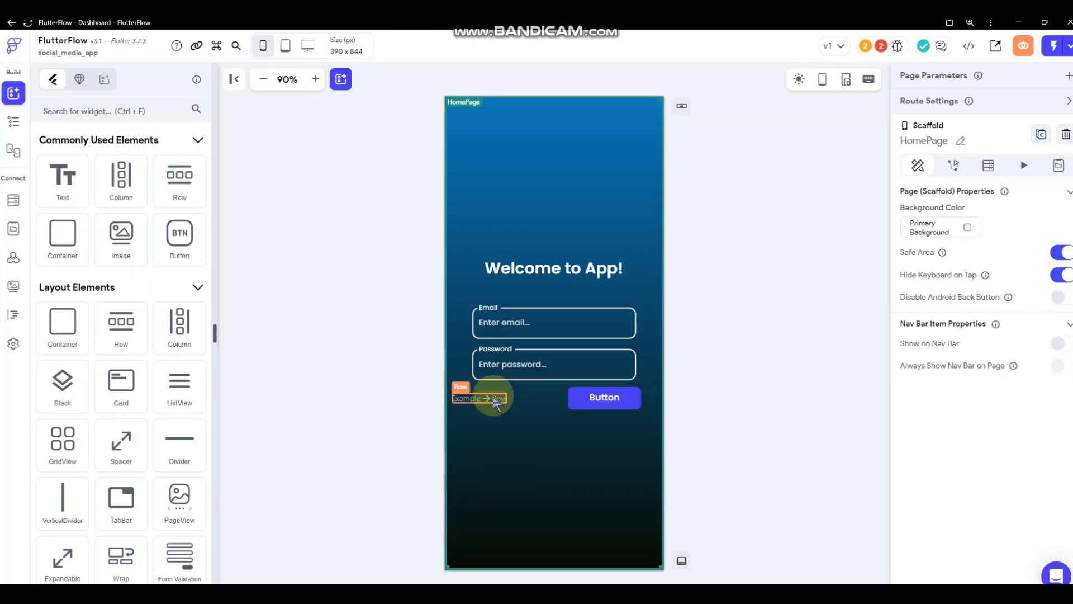
Add a Text widget inside the nested Row beside the Button
left_click(543, 398)
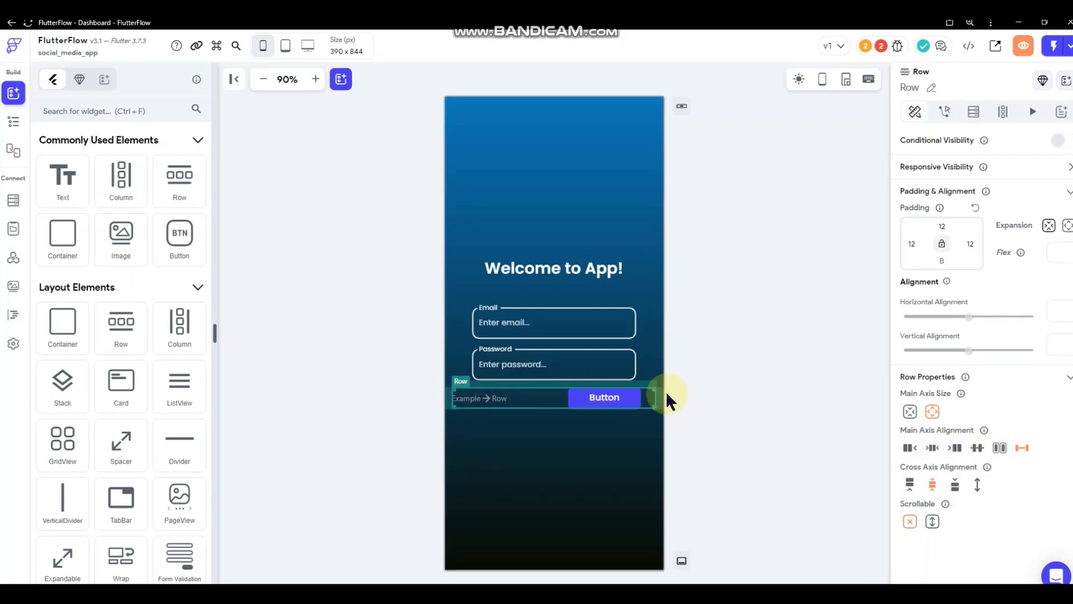
left_click(488, 400)
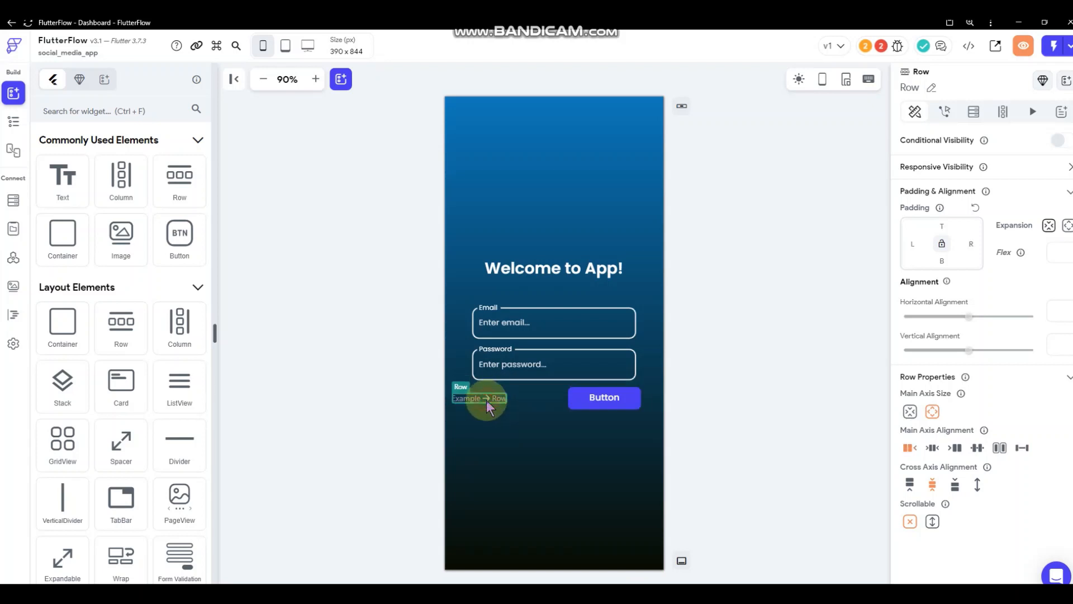
left_click_drag(78, 197, 480, 398)
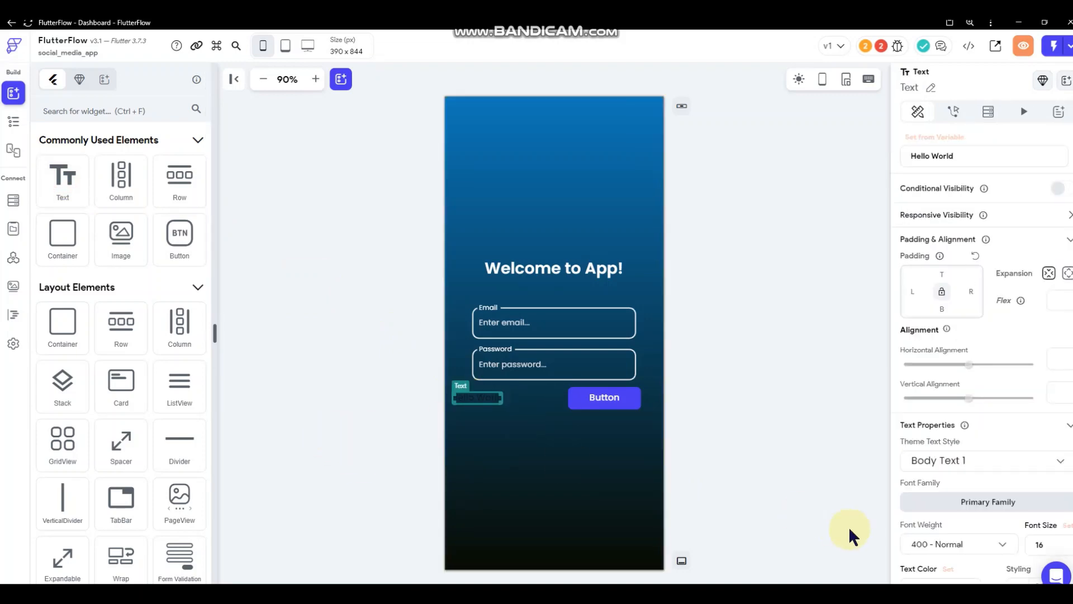
Give the "Hello World" text the white primaryBtnText color and a font size of 12
scroll(950, 531, "down", 1)
left_click(967, 531)
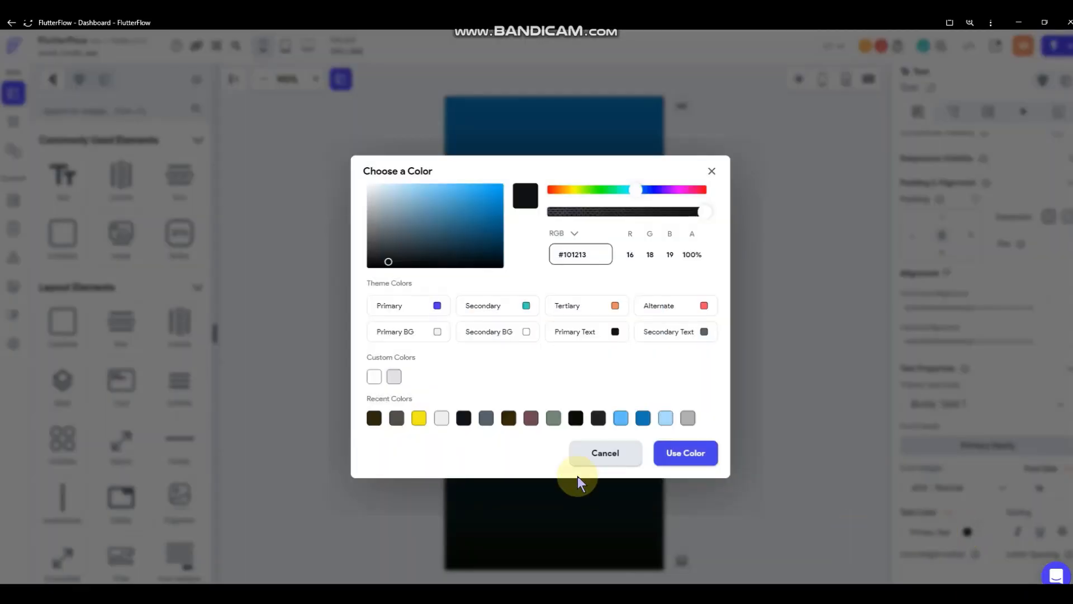
left_click(374, 376)
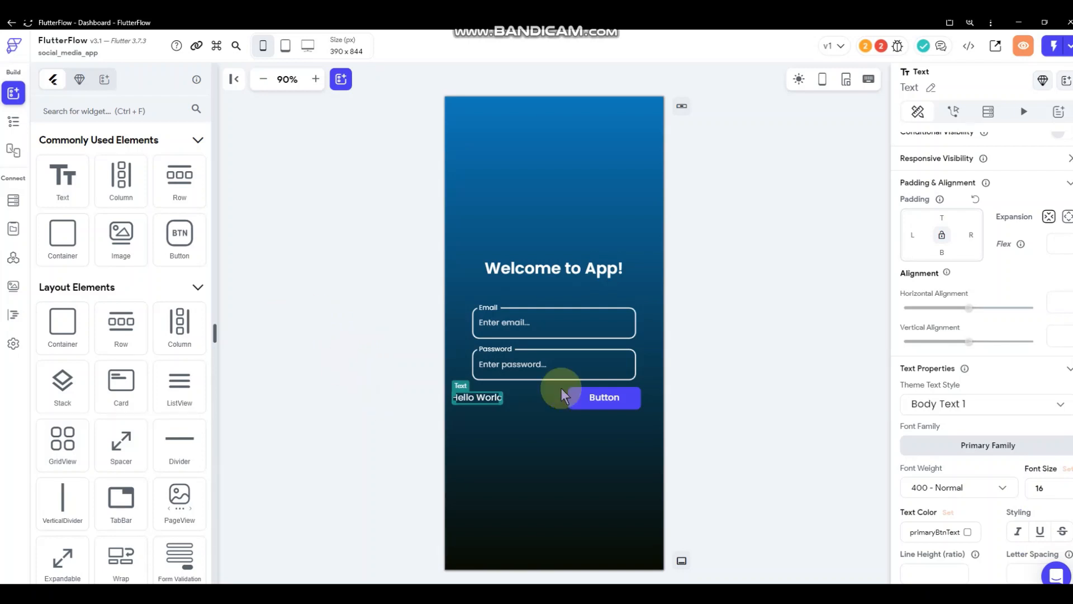
double_click(1040, 488)
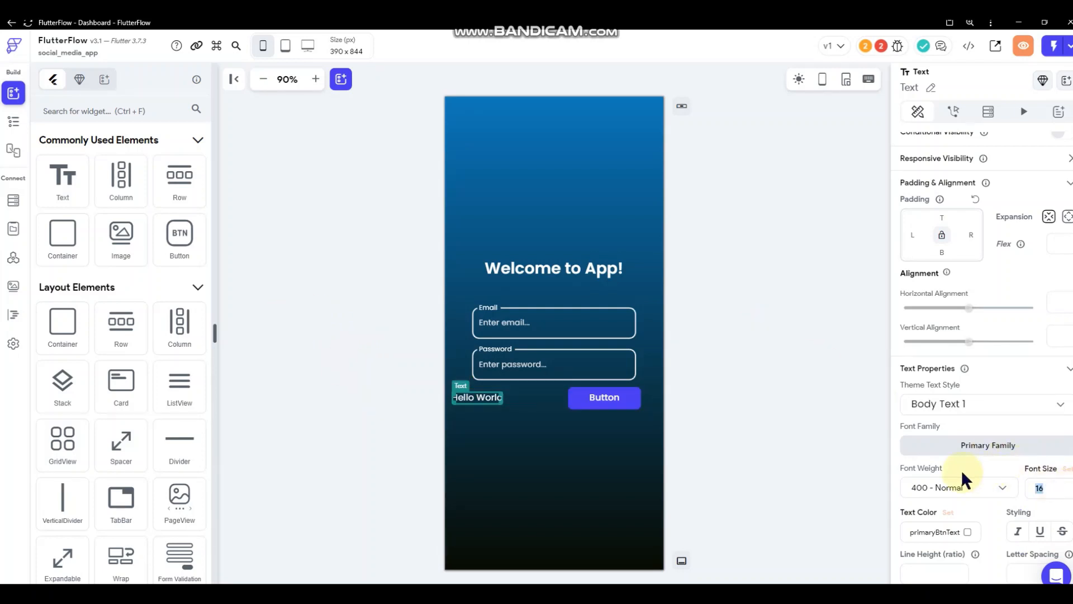
type("12")
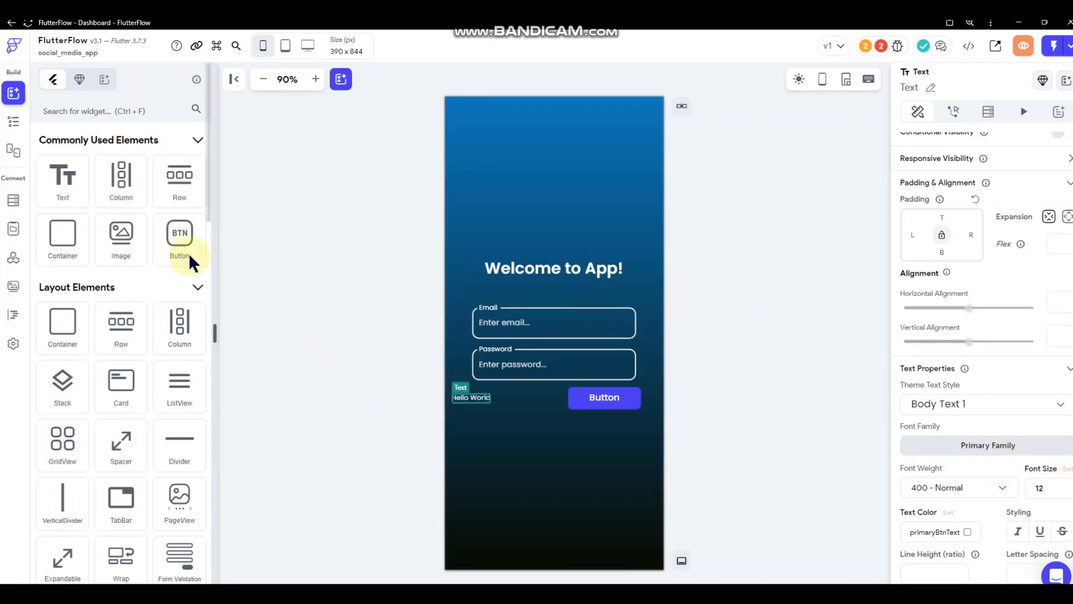
Try a second Button beside the "Hello World" text and delete the whole Row below the Password field
left_click_drag(190, 257, 491, 400)
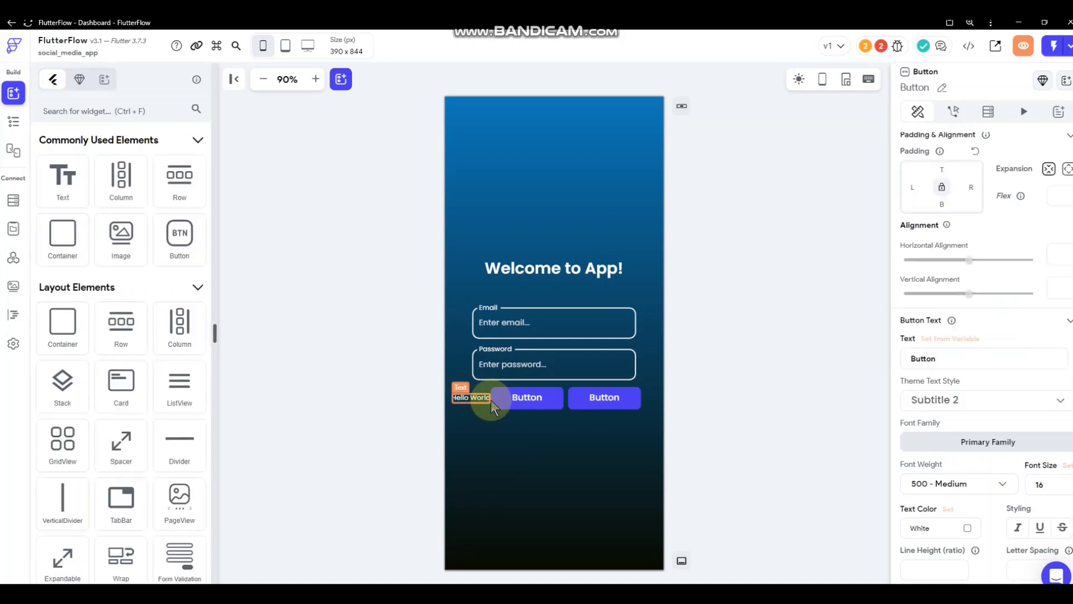
left_click(609, 401)
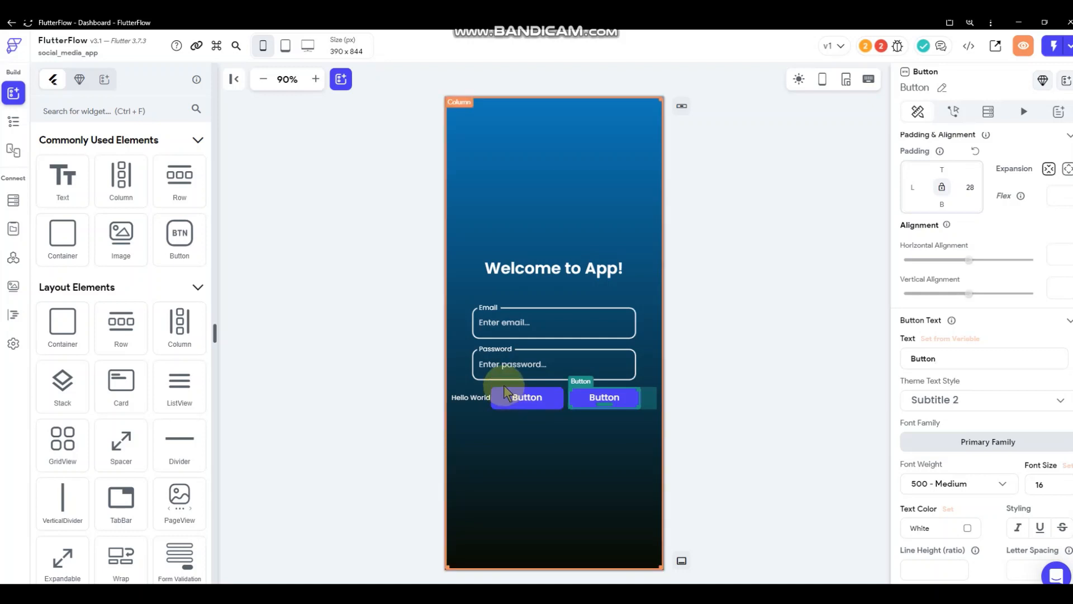
left_click(566, 405)
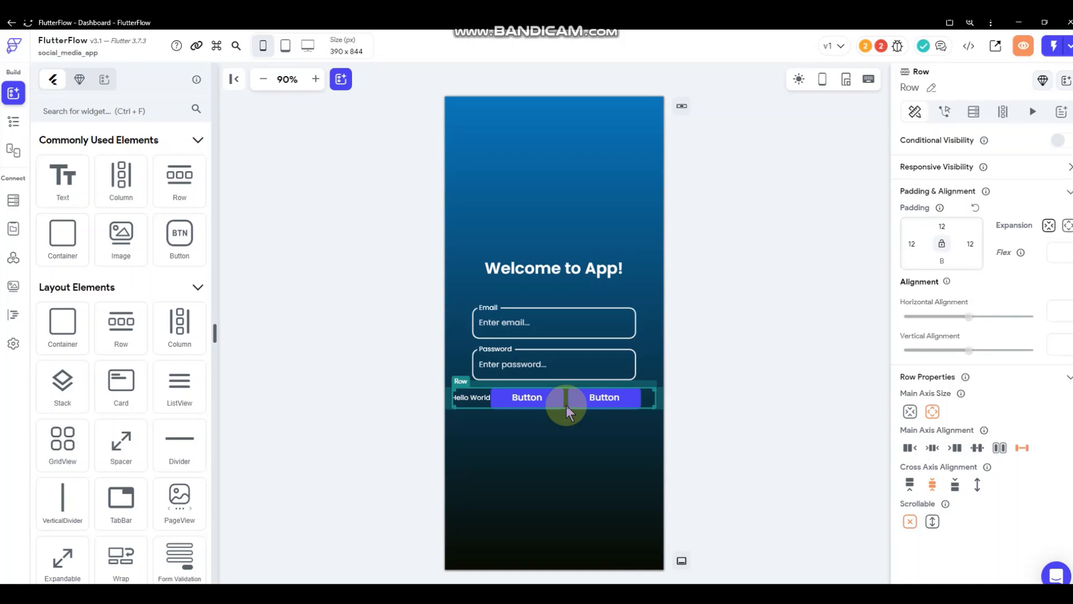
right_click(565, 405)
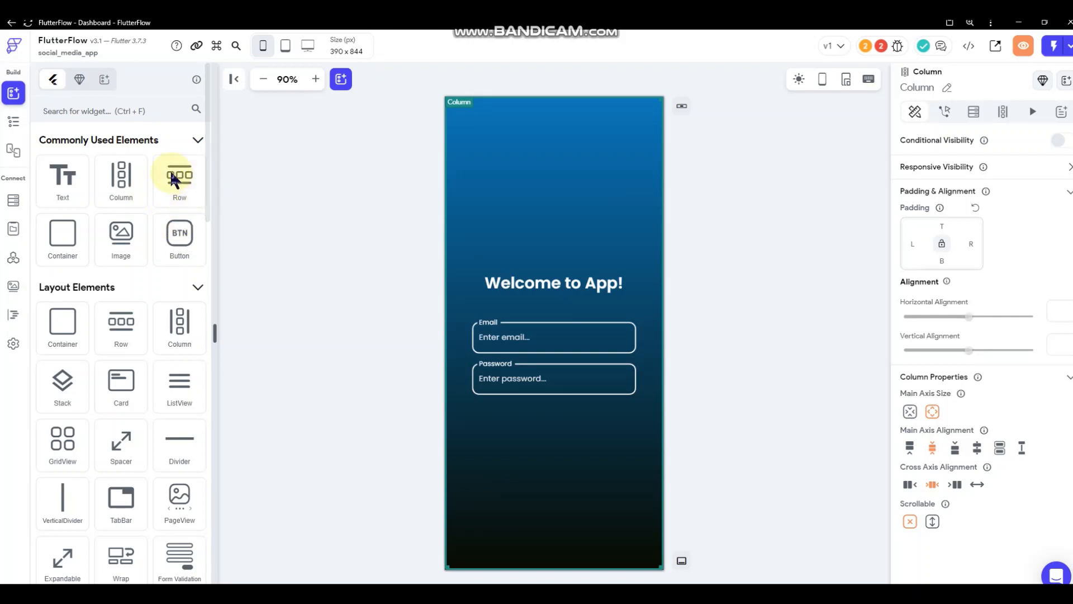
Add a Button below the Password field with a top padding of 12 and a horizontal alignment of 0.6
left_click_drag(175, 240, 565, 428)
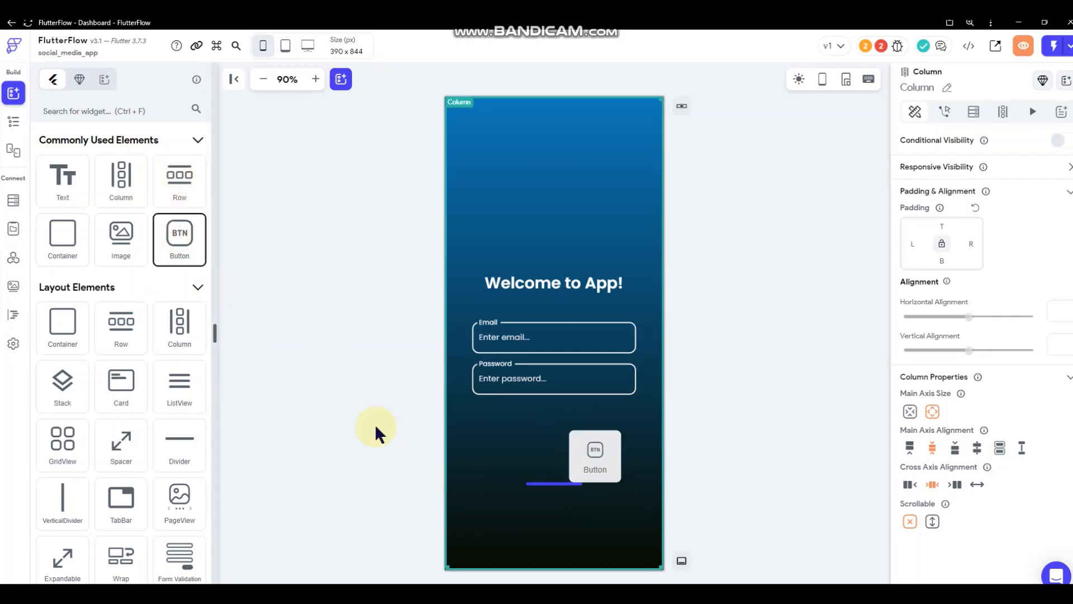
left_click(939, 225)
type("12")
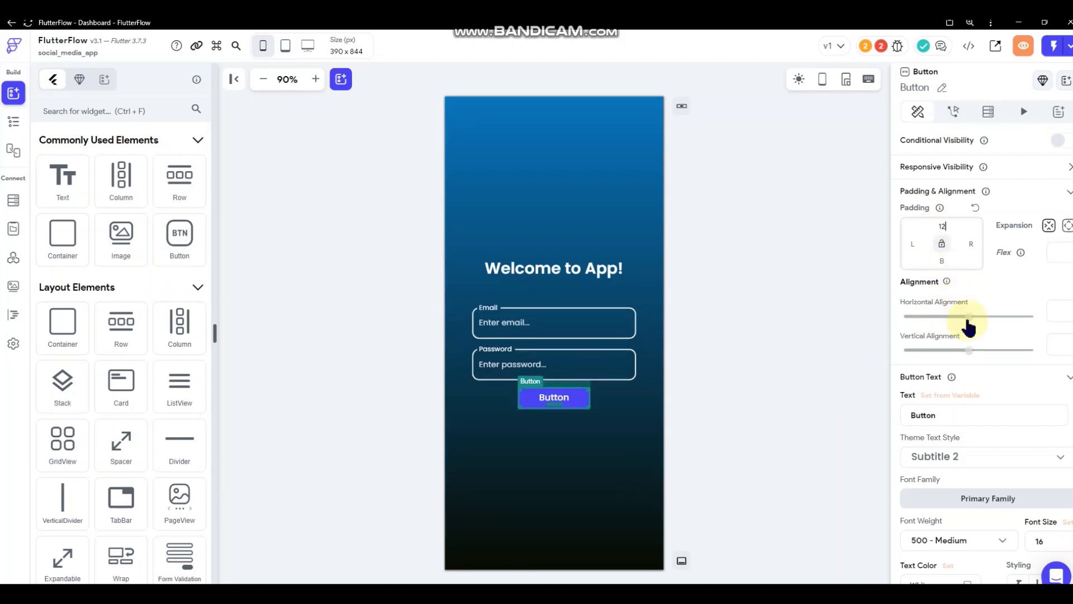
left_click(993, 317)
left_click_drag(994, 321, 1009, 323)
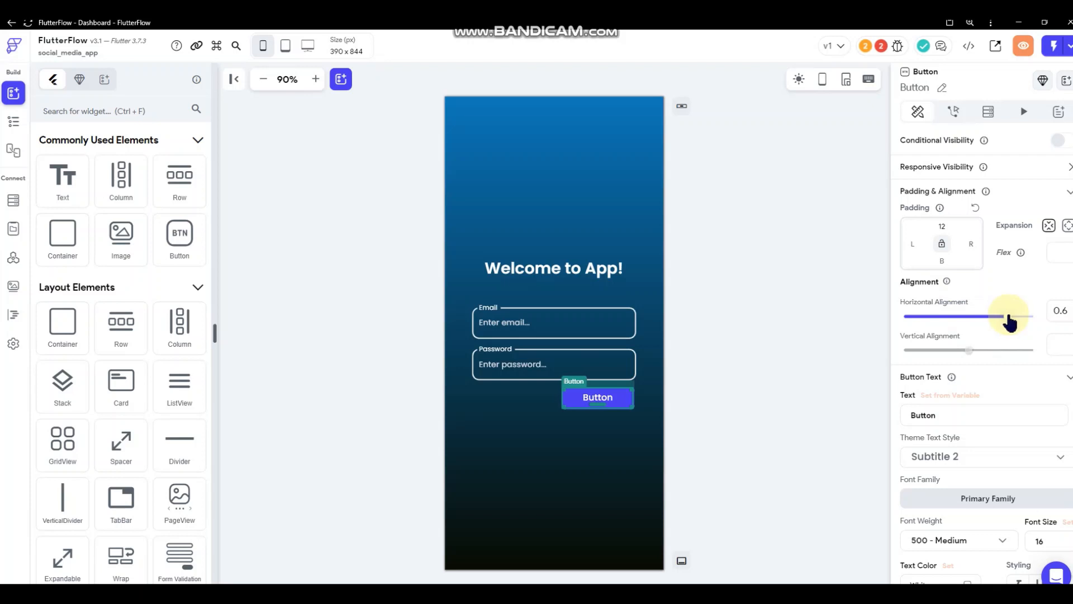
Label the Button "Register" and give it the #748b75 fill color from the recent colors
scroll(961, 335, "down", 2)
left_click(980, 300)
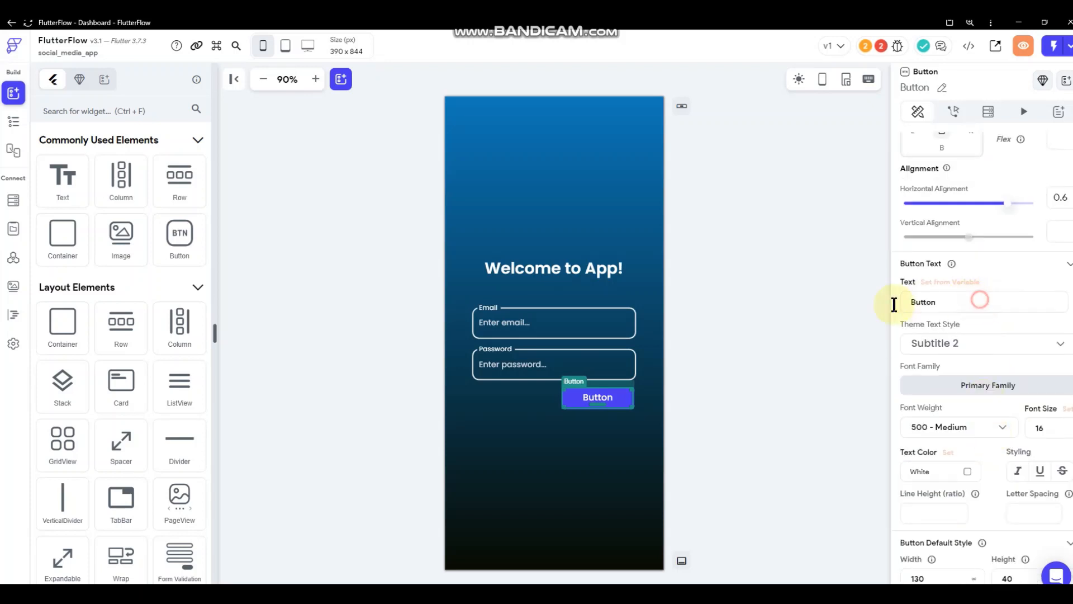
left_click_drag(895, 305, 830, 307)
type("Register")
scroll(998, 400, "down", 4)
left_click(967, 396)
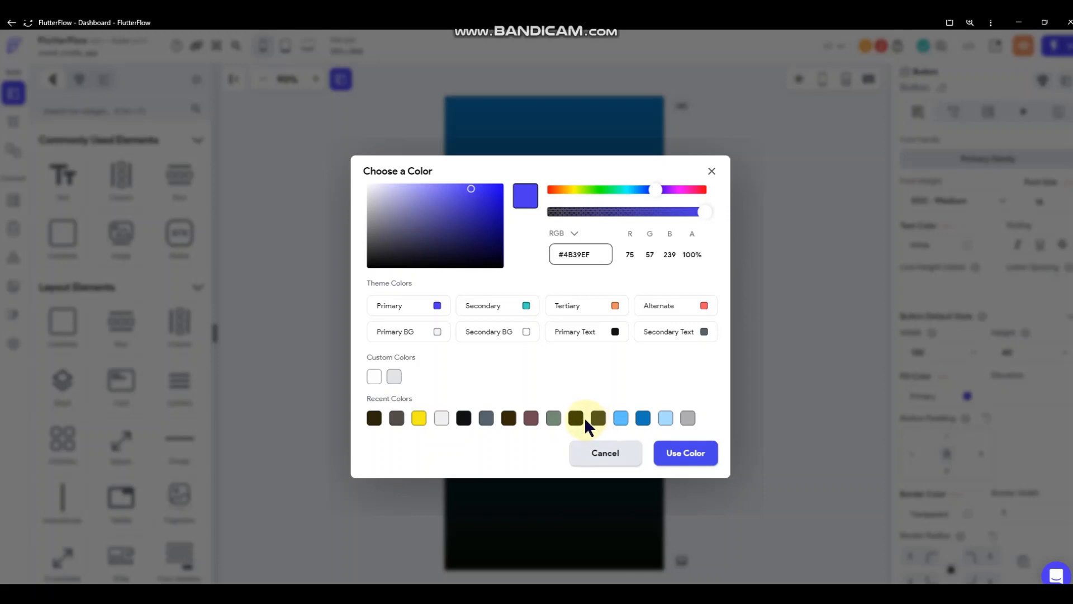
left_click(553, 418)
left_click(671, 450)
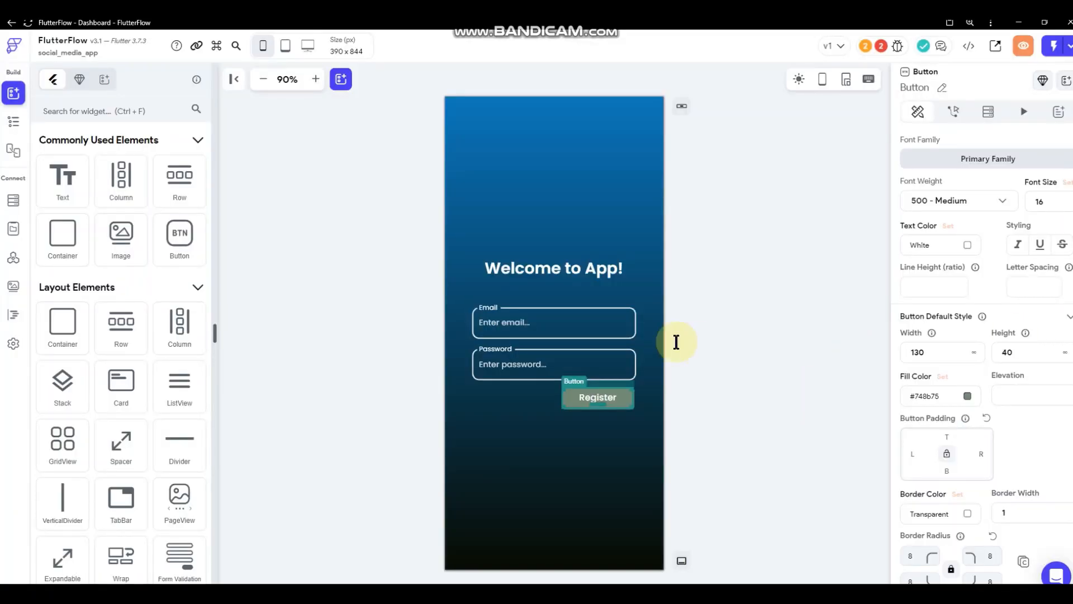
Turn off the loading indicator of the Register button
left_click(722, 350)
left_click(635, 405)
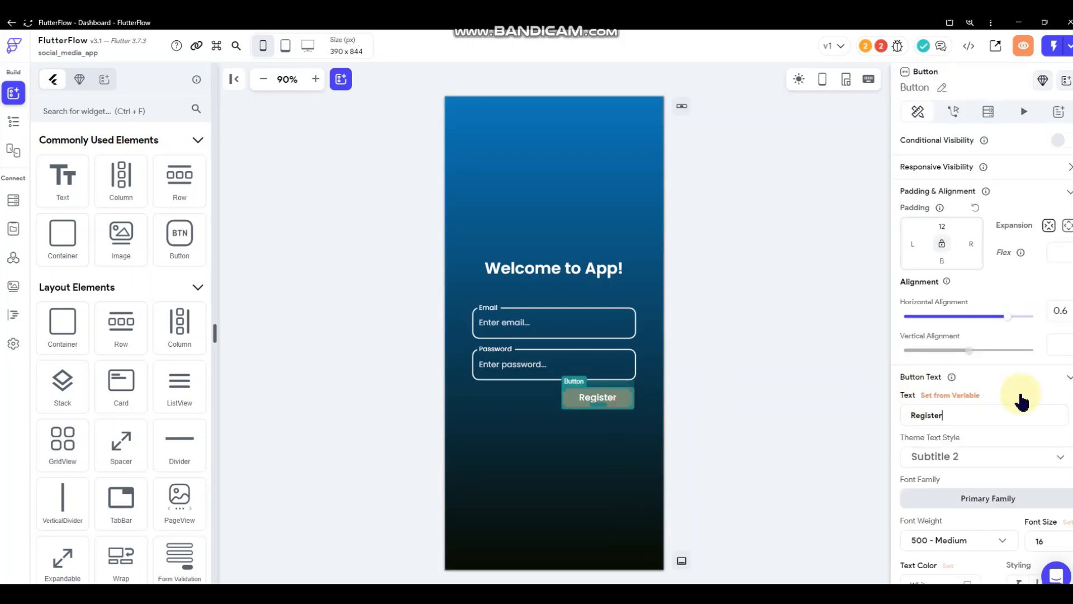
scroll(1023, 397, "down", 6)
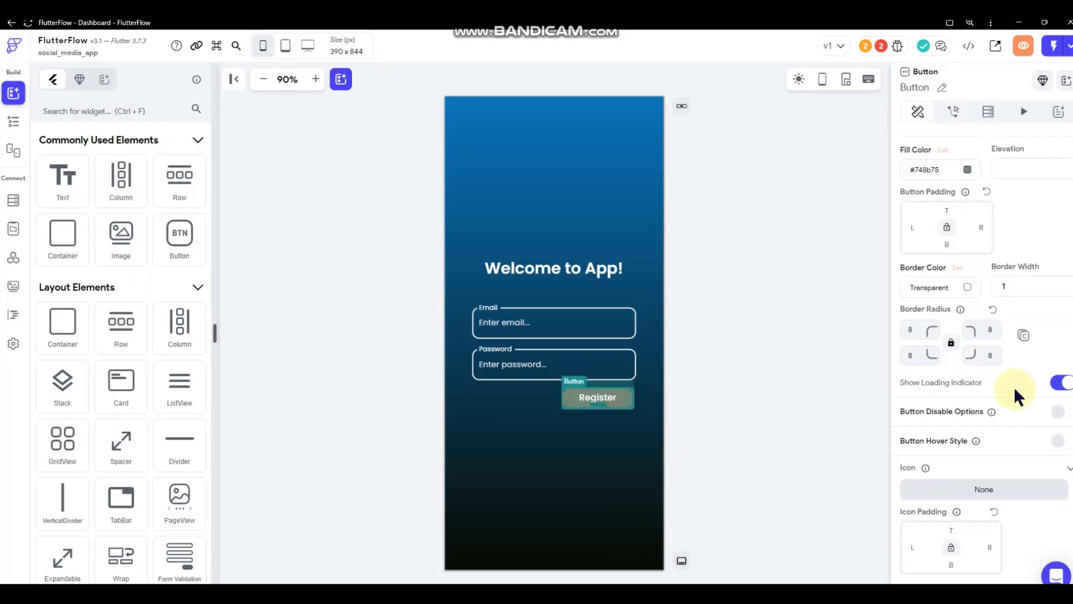
left_click(1061, 383)
scroll(971, 403, "down", 1)
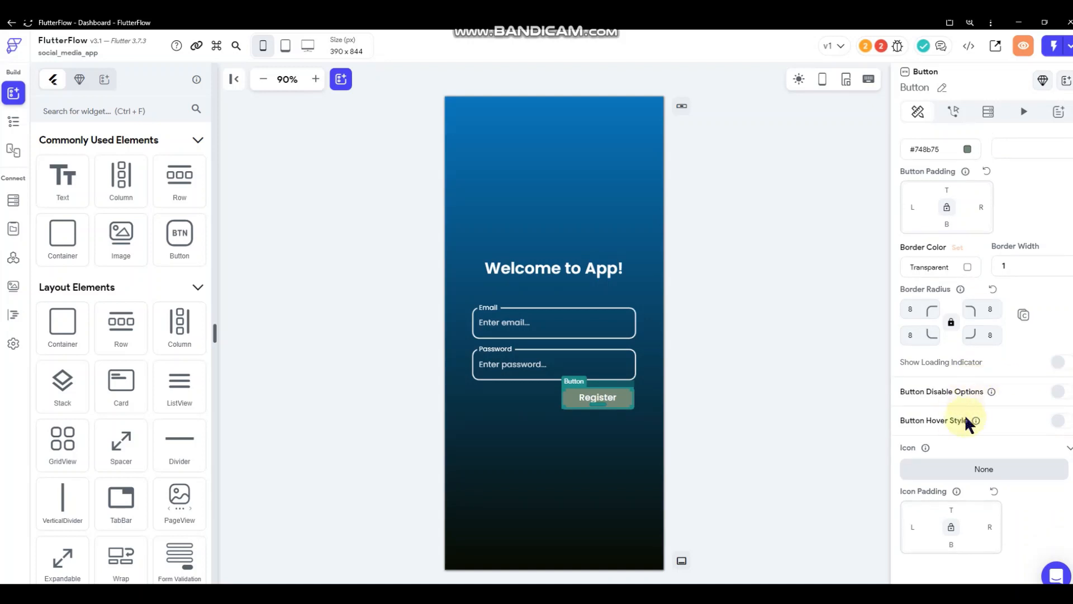
scroll(971, 385, "up", 5)
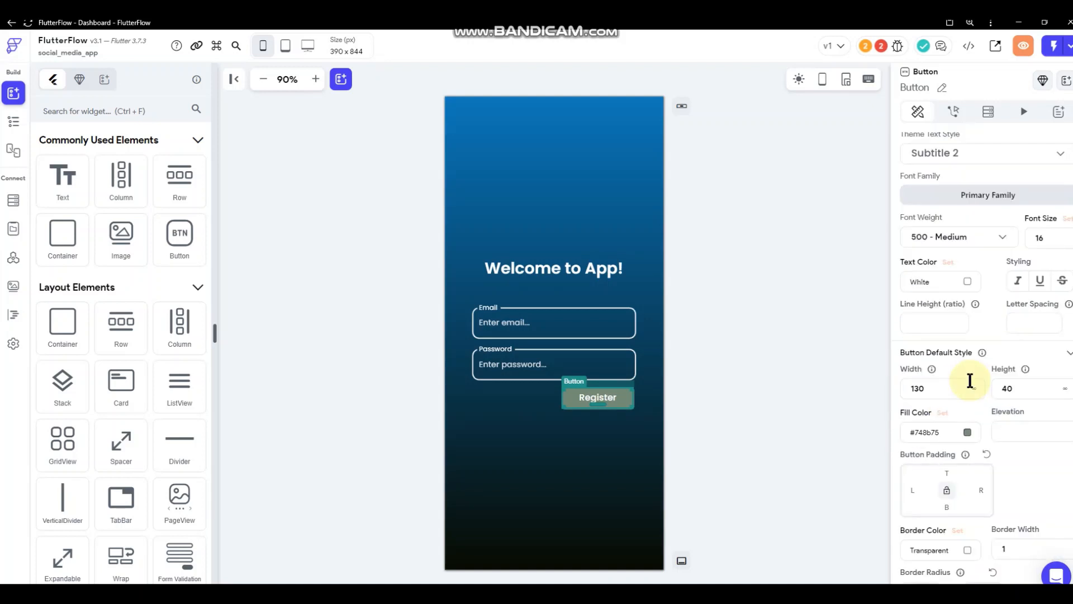
scroll(970, 380, "up", 2)
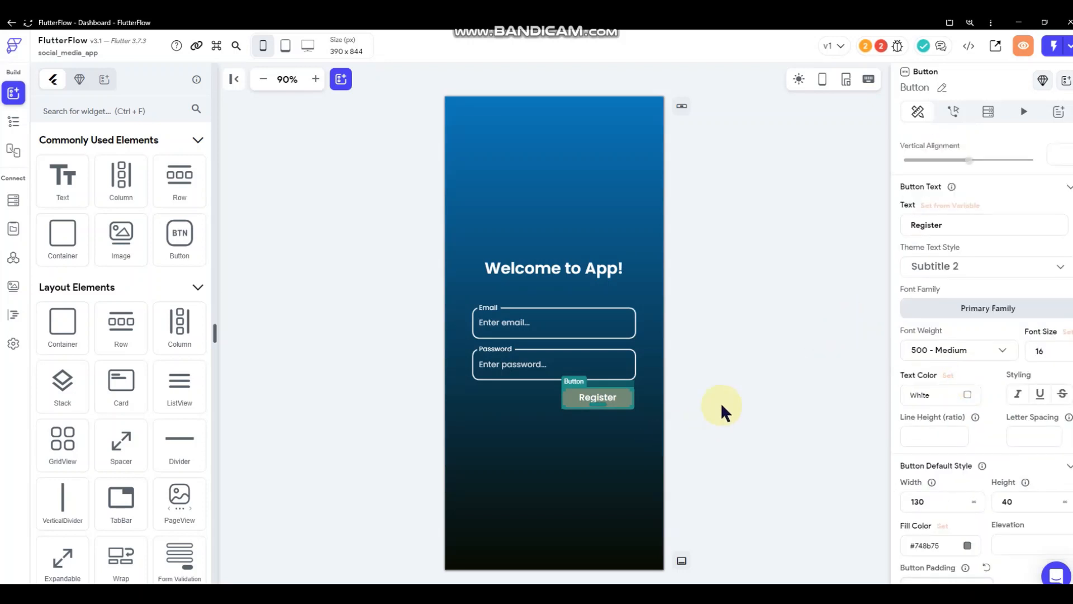
left_click(726, 387)
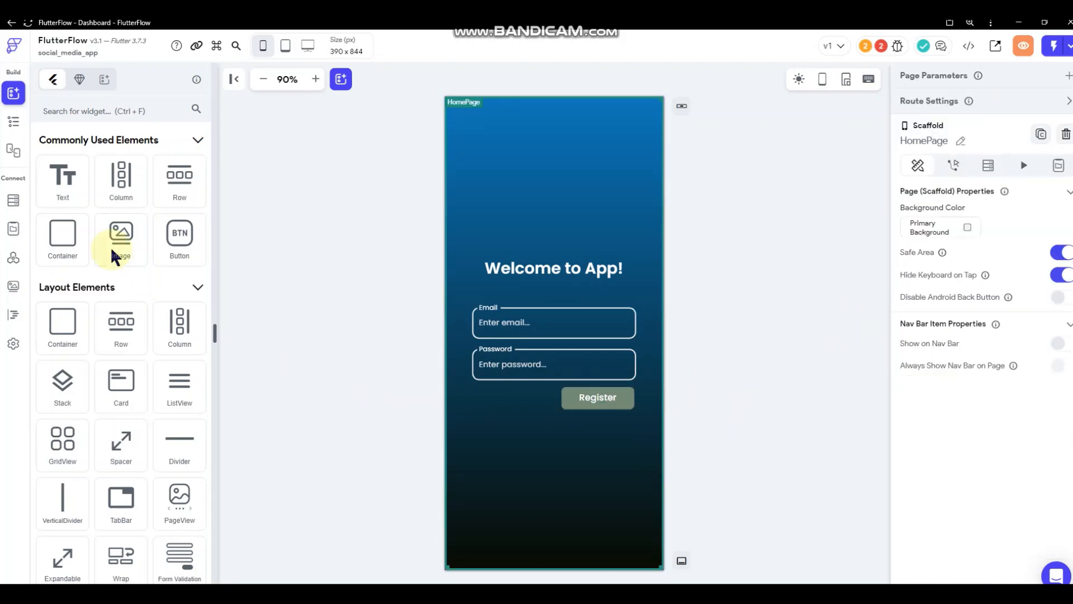
Add a Row below the Register button with padding of 20 on top and 14 on the left and right
left_click_drag(190, 198, 545, 442)
left_click(941, 224)
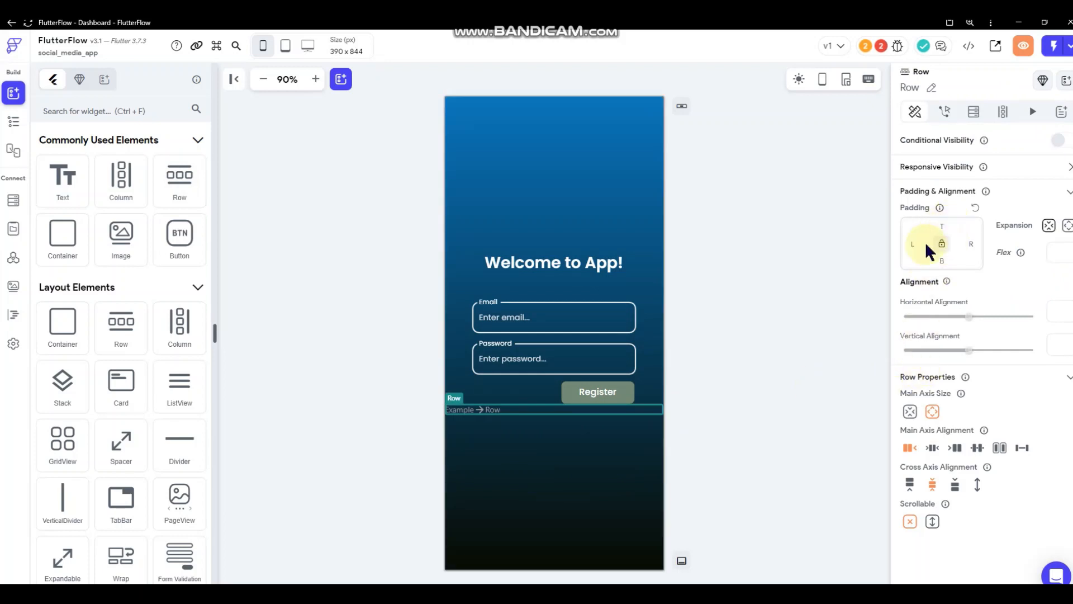
type("20")
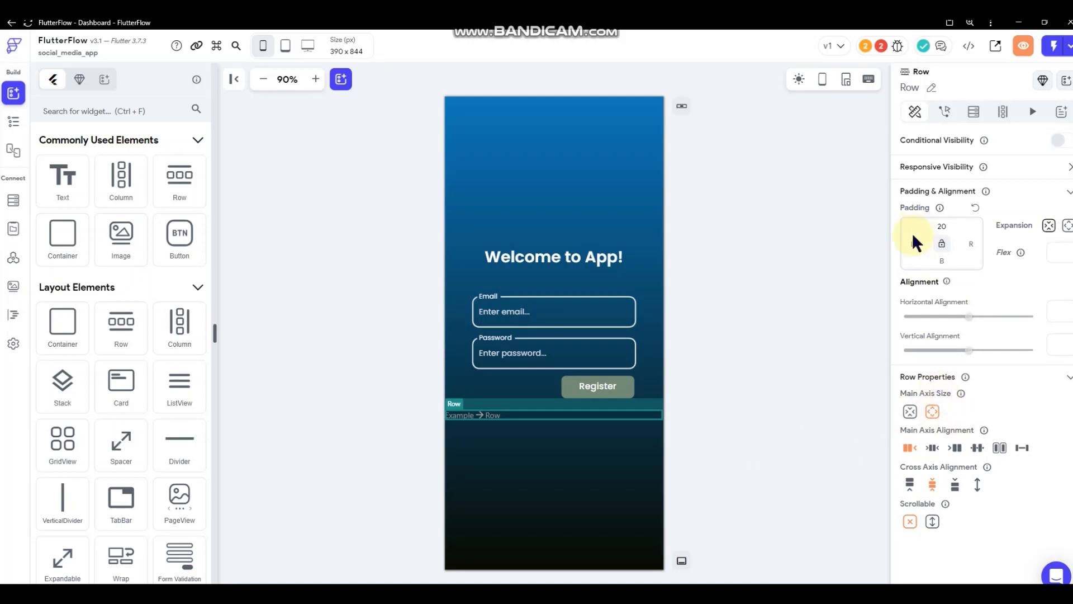
left_click(909, 245)
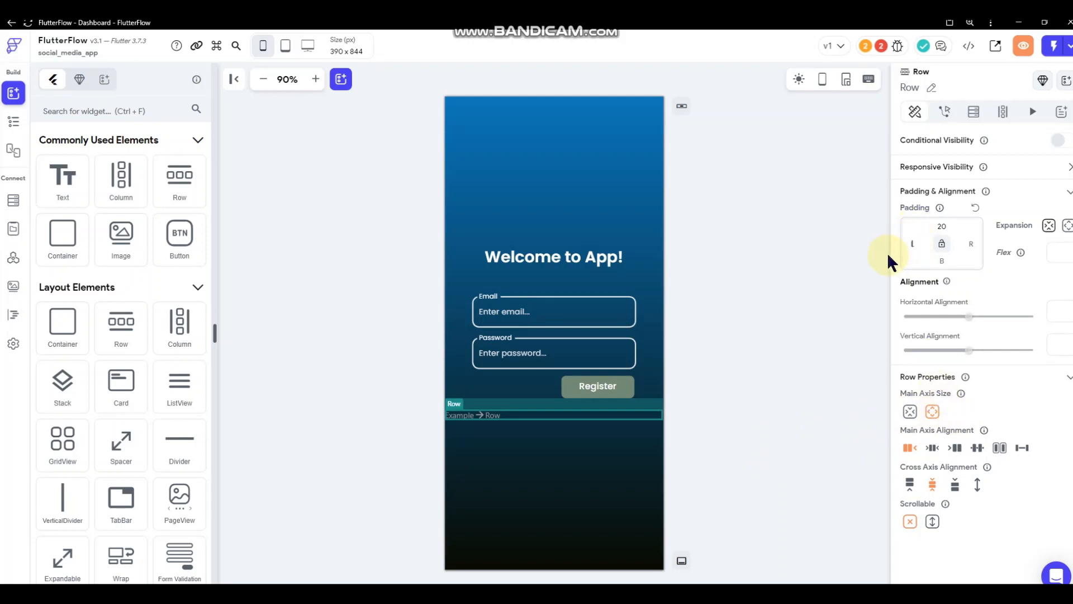
type("14")
left_click(971, 244)
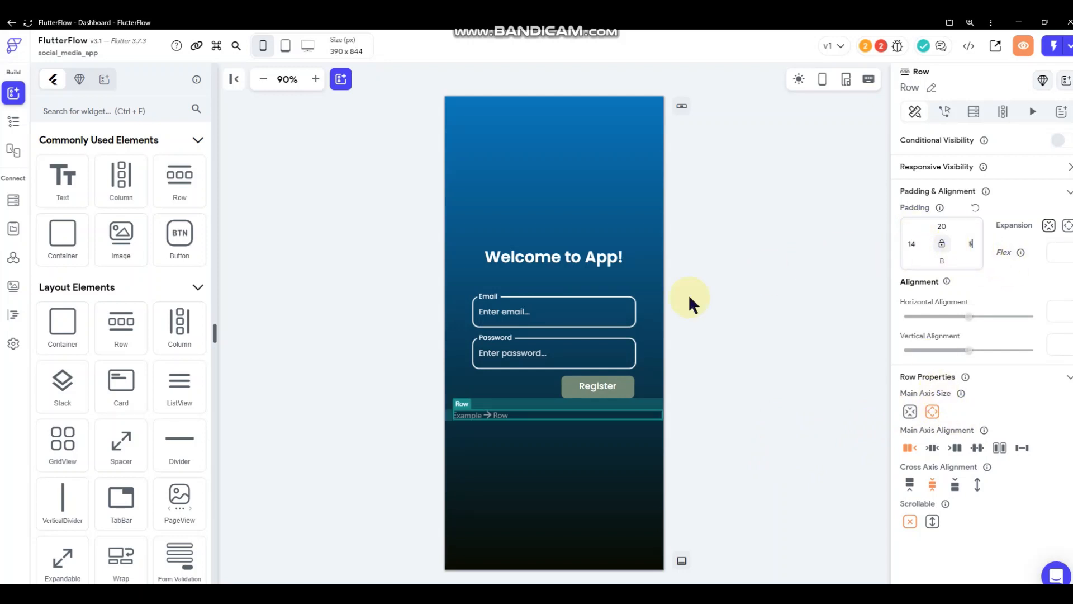
type("14")
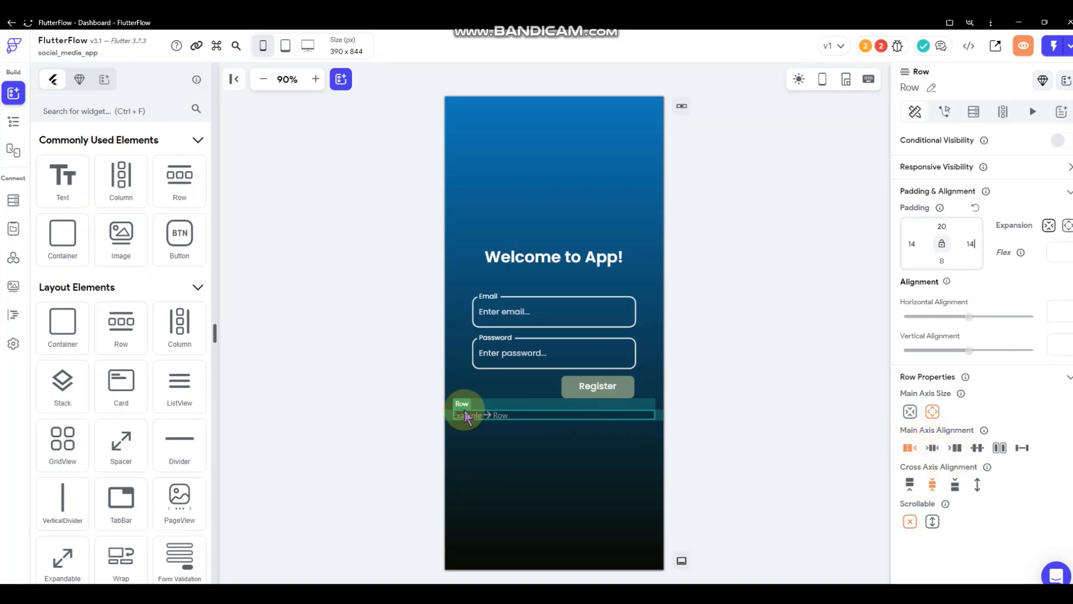
Add a Text widget inside the new Row with the Primary BG text color and a font size of 12
left_click_drag(64, 177, 473, 421)
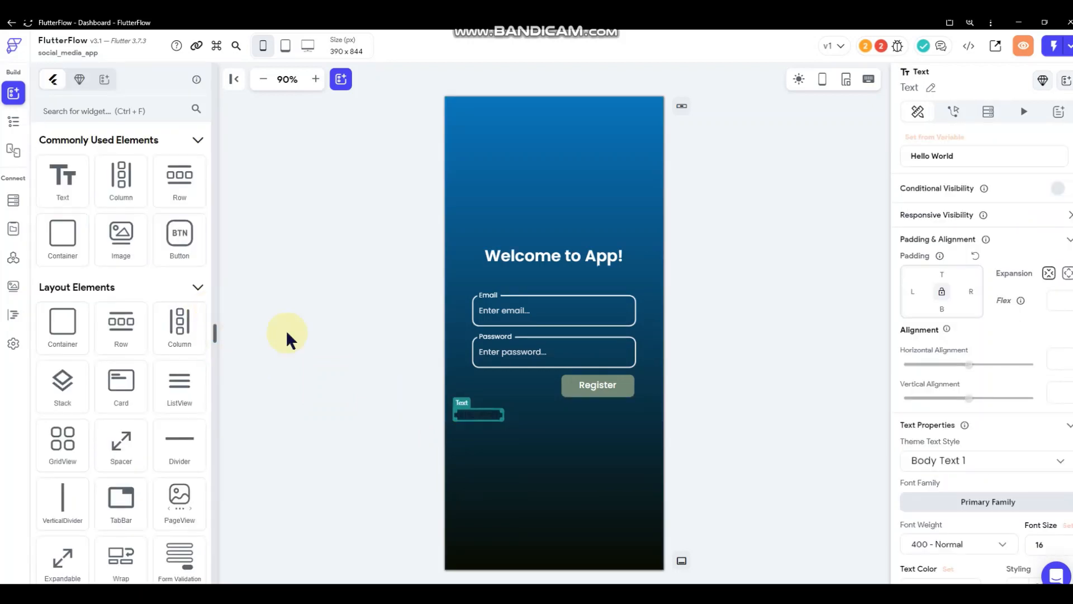
scroll(1009, 485, "down", 4)
left_click(967, 361)
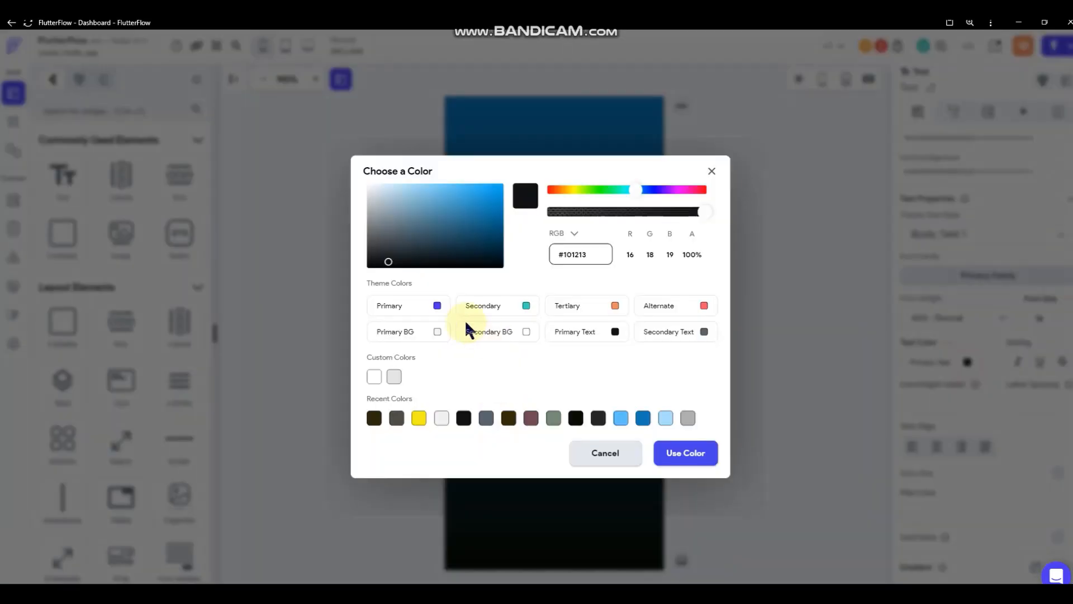
left_click(437, 332)
scroll(959, 304, "up", 4)
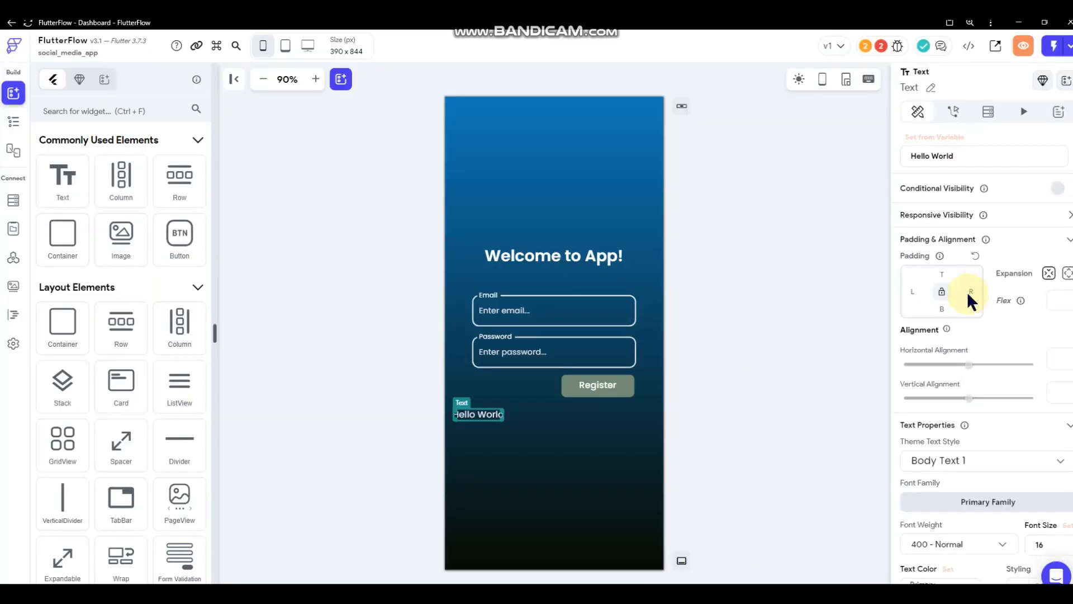
double_click(1042, 543)
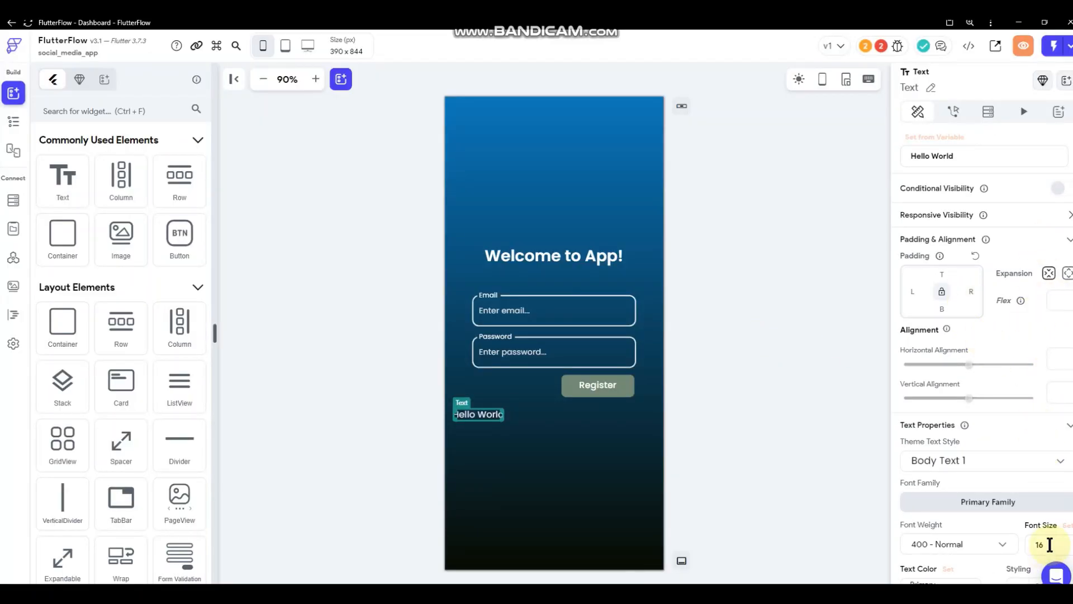
type("12")
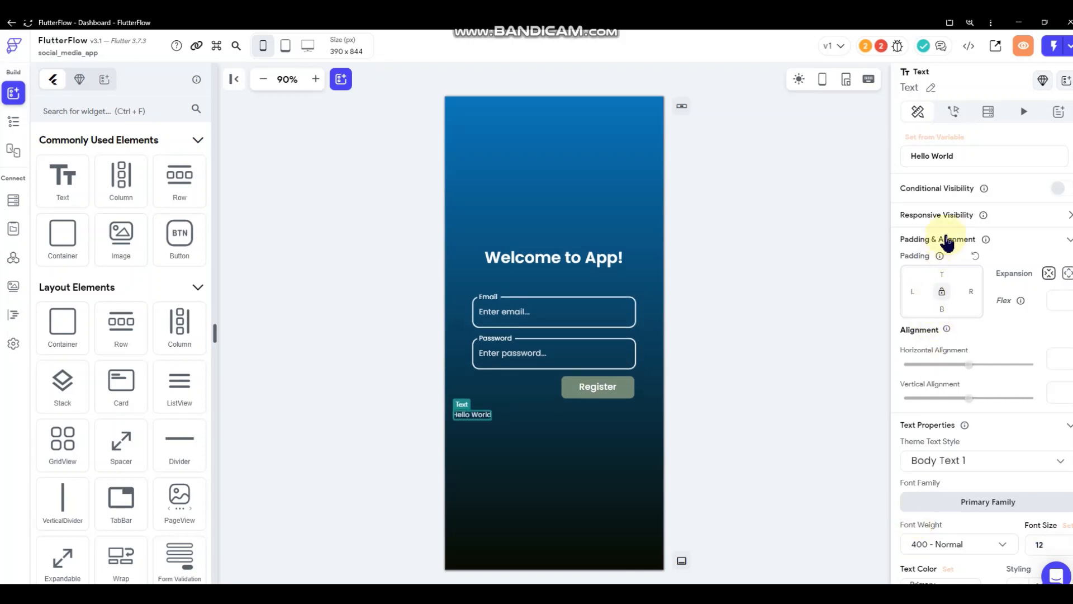
Replace the "Hello World" text in the Row with "Already have an account?"
left_click(972, 155)
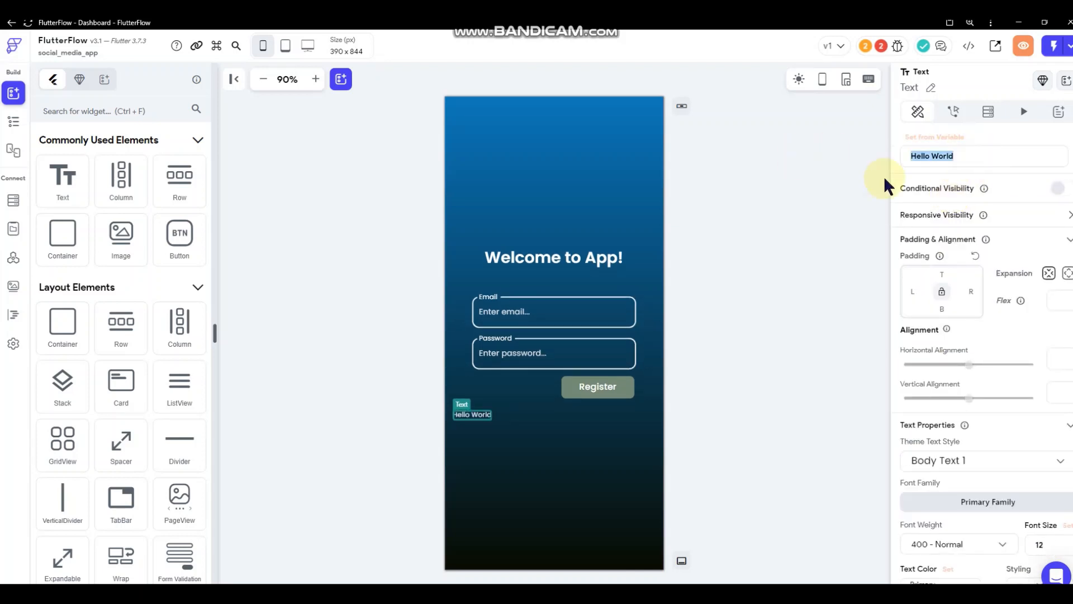
type("Already hav")
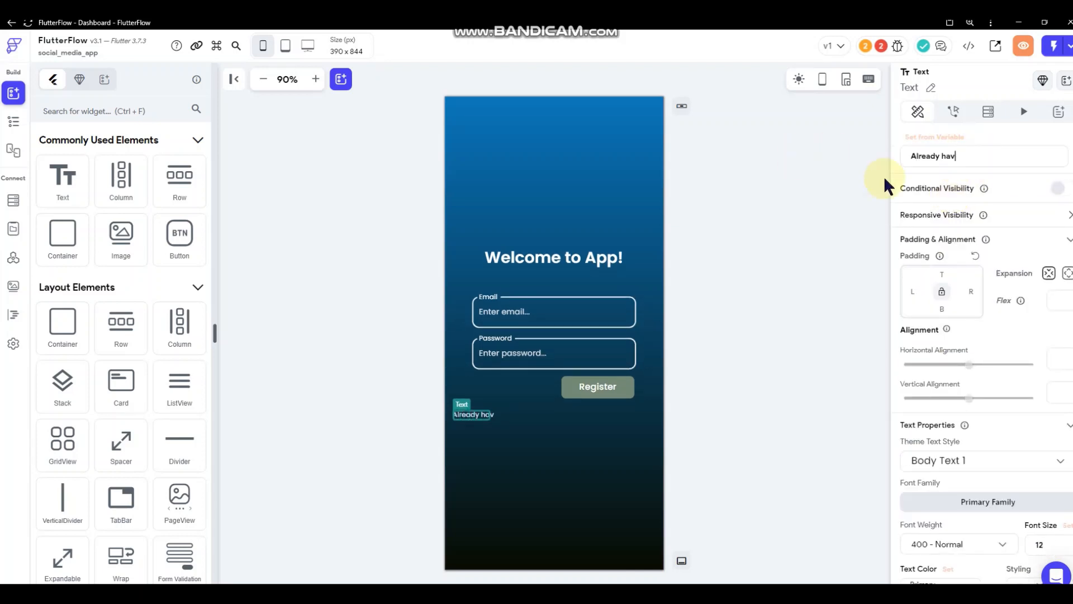
type("e an account?")
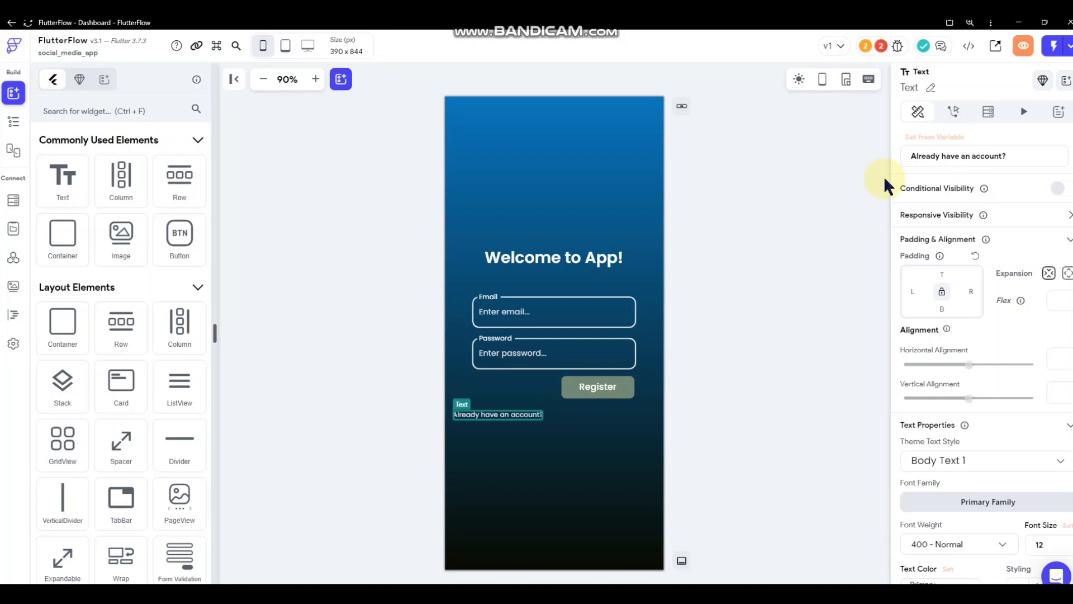
left_click(746, 294)
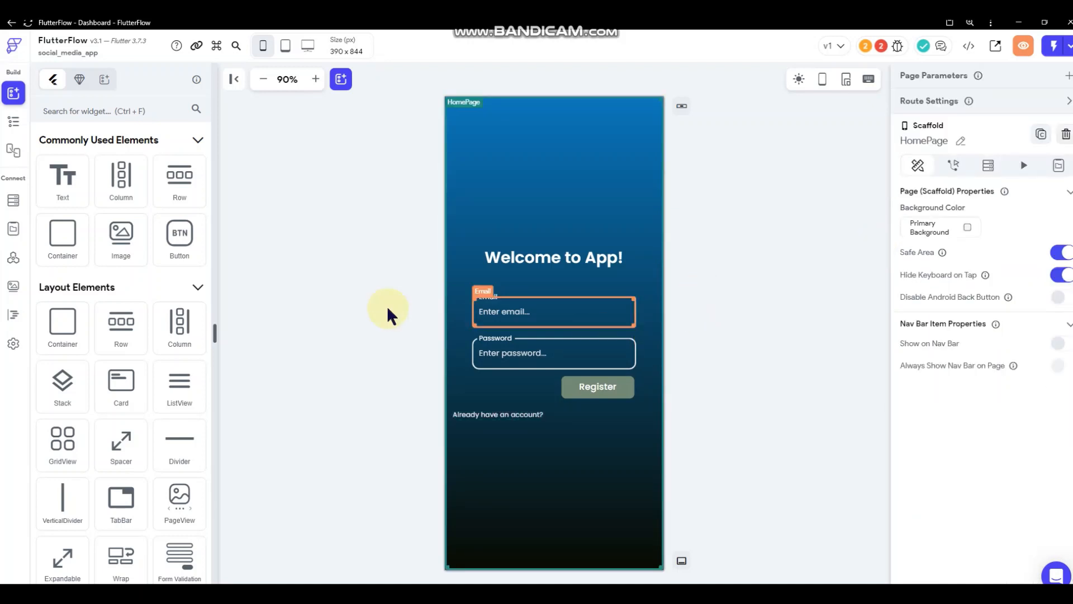
Add a Button after the account text in the Row and space the Row's children evenly along its main axis
left_click_drag(171, 246, 556, 426)
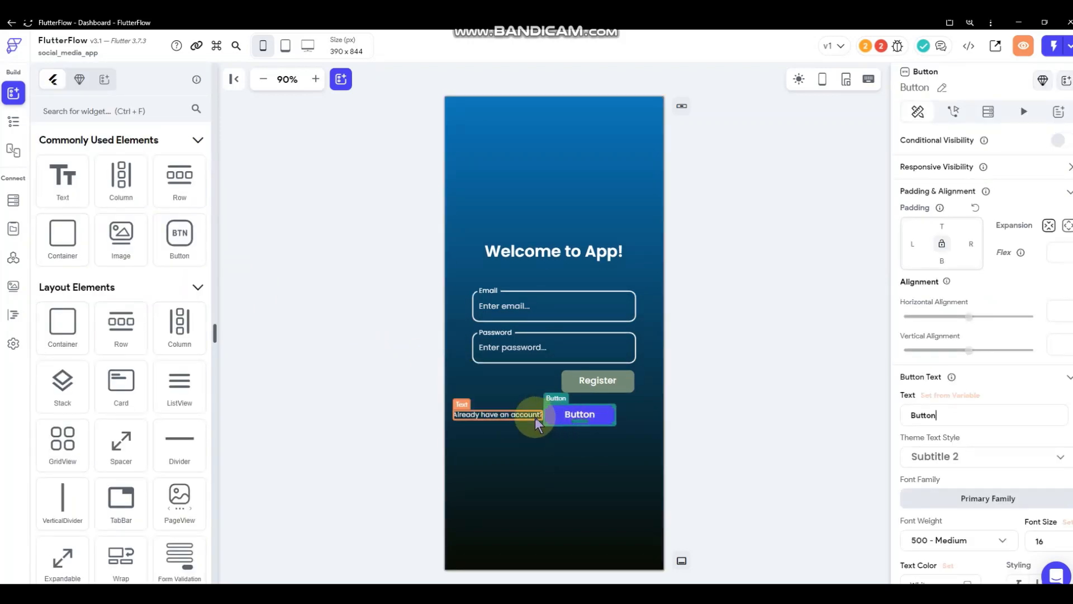
left_click(536, 425)
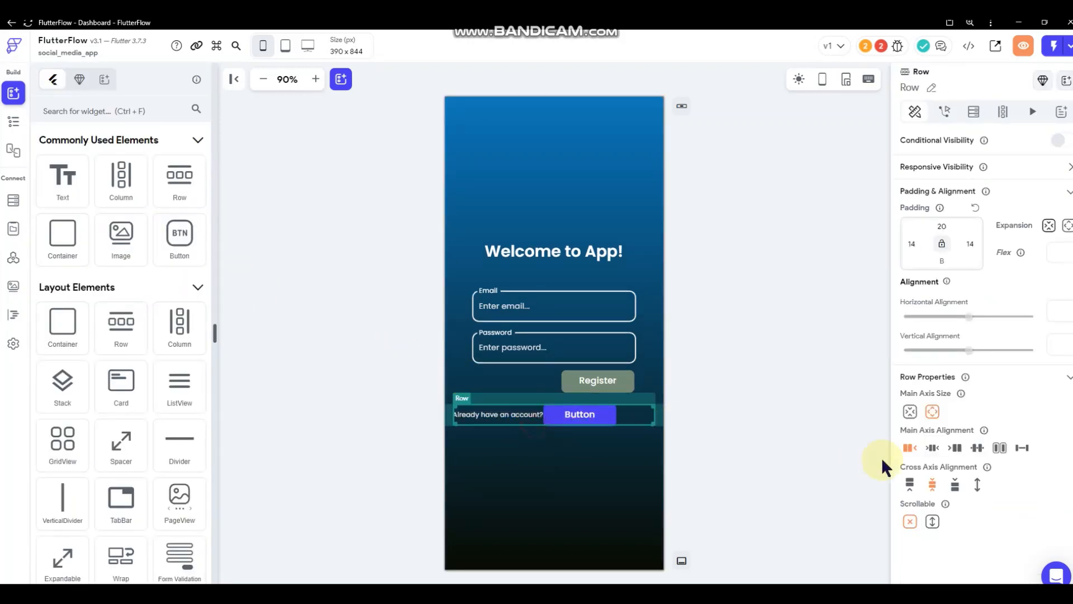
left_click(975, 447)
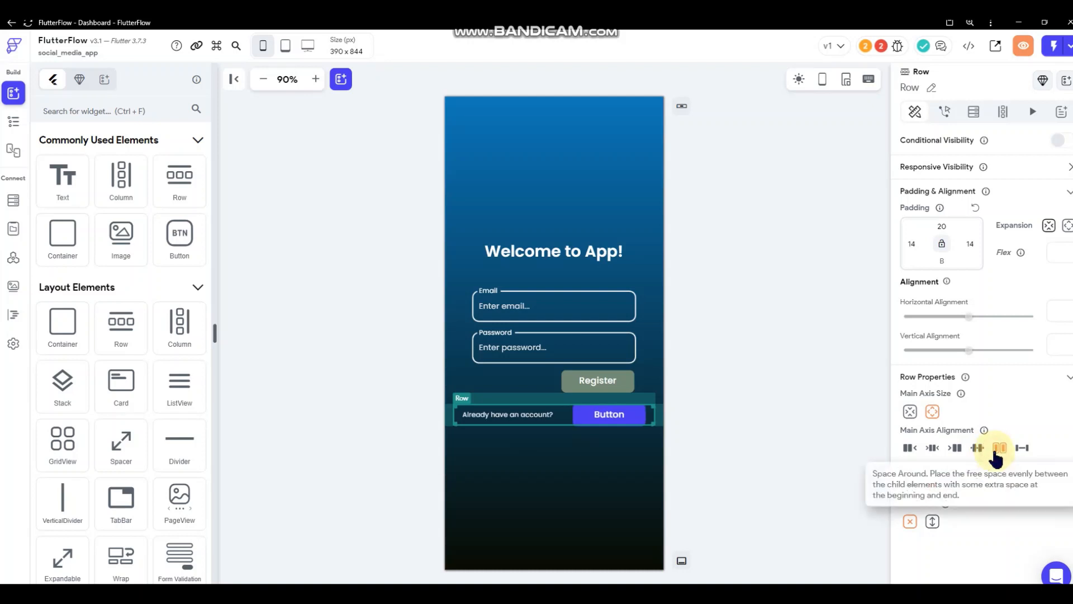
left_click(773, 415)
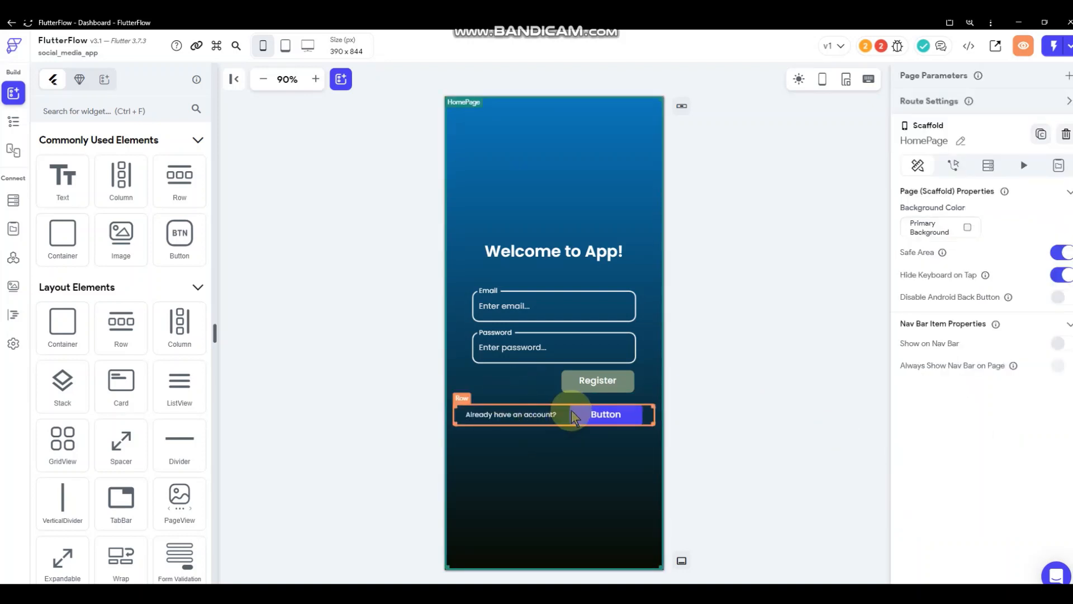
Make the fill color of the button beside "Already have an account?" fully transparent
left_click(592, 421)
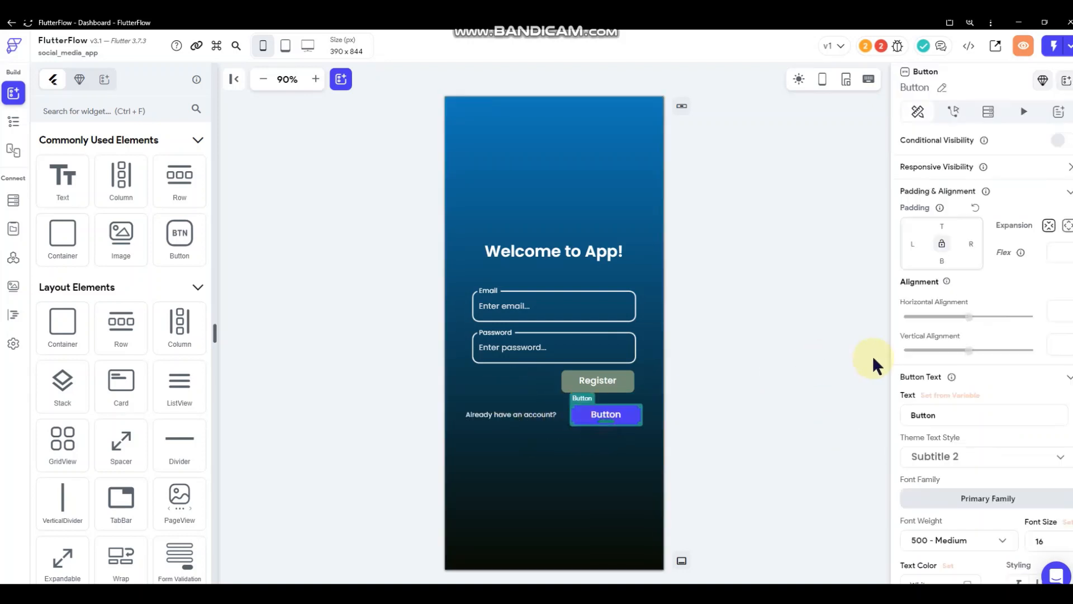
scroll(970, 375, "down", 5)
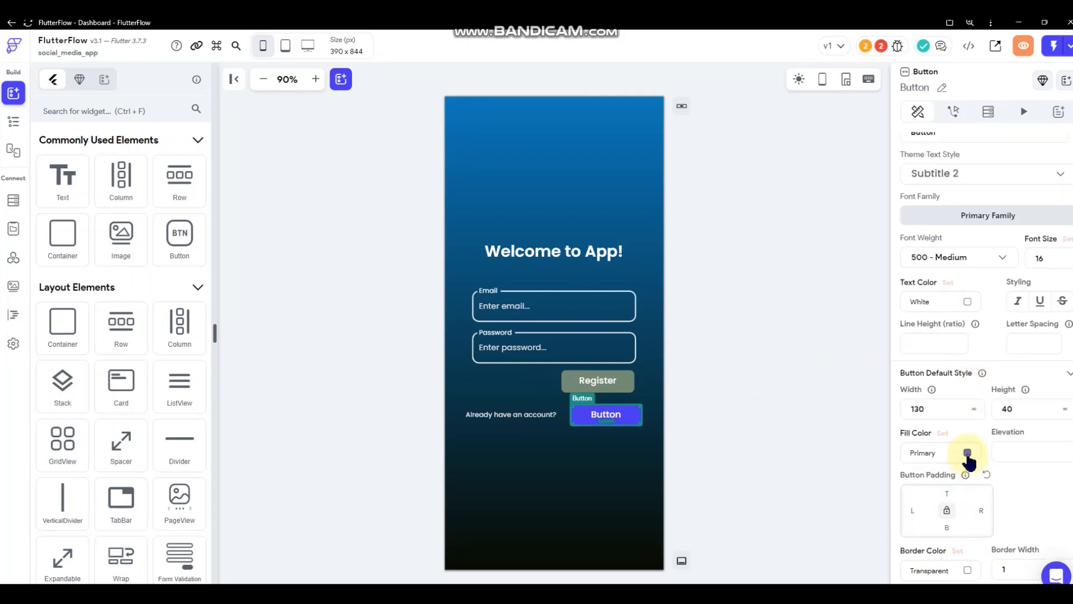
left_click(967, 453)
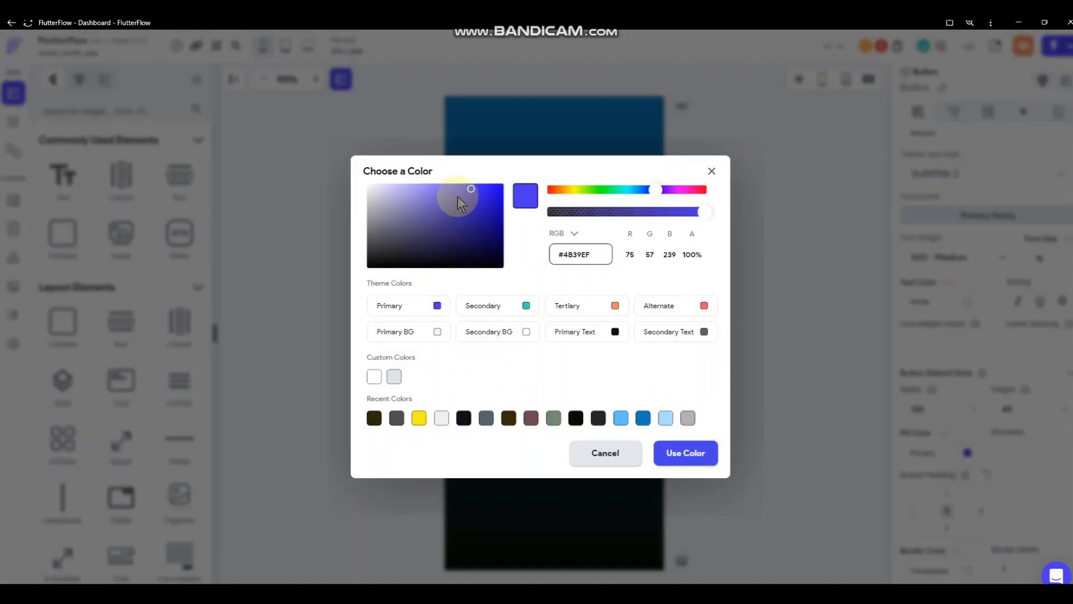
left_click_drag(462, 191, 352, 318)
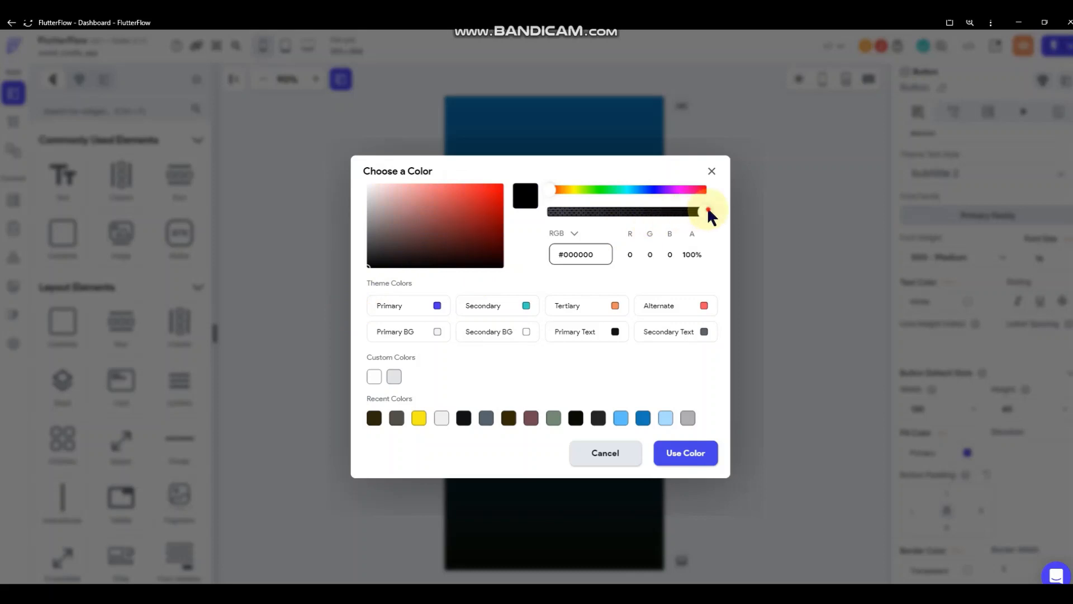
left_click_drag(707, 213, 508, 232)
left_click(684, 452)
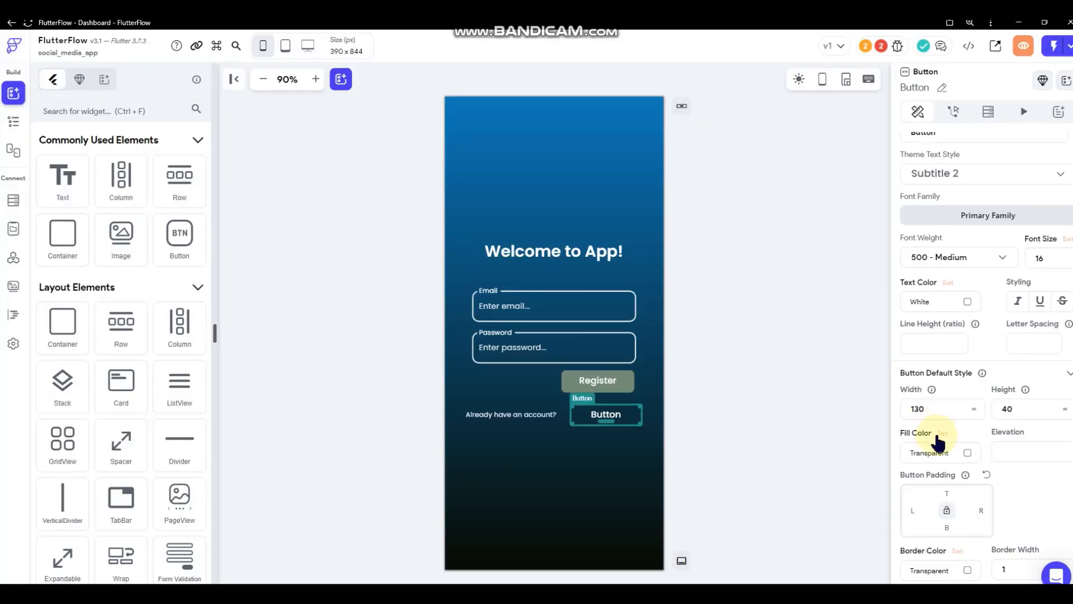
Change the transparent button's text to "Login" and set its font size to 12
scroll(934, 254, "up", 2)
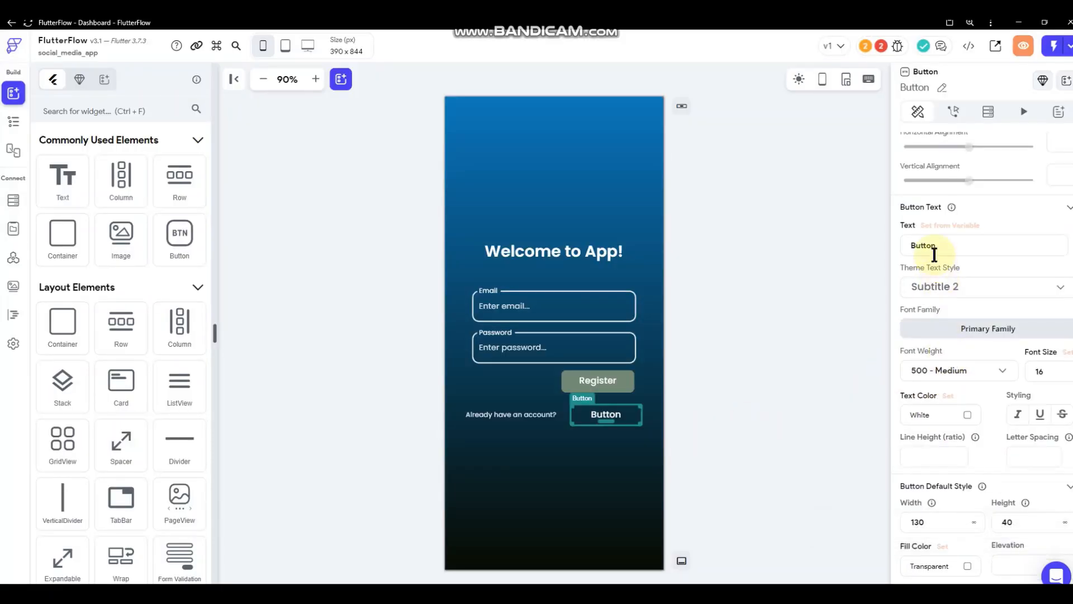
double_click(939, 245)
type("Login")
left_click(1034, 367)
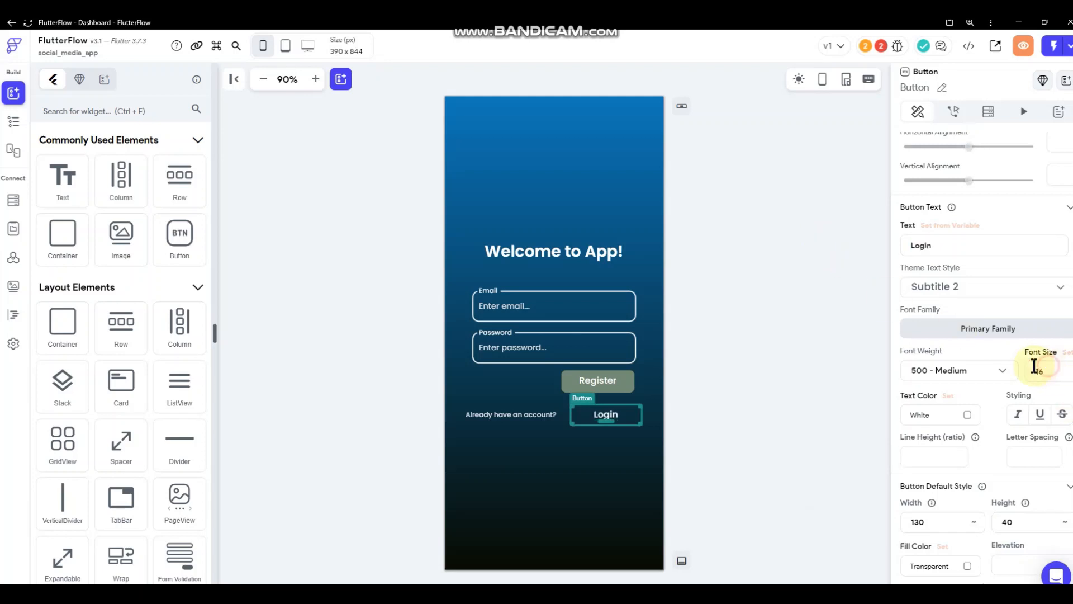
type("12")
scroll(946, 373, "down", 3)
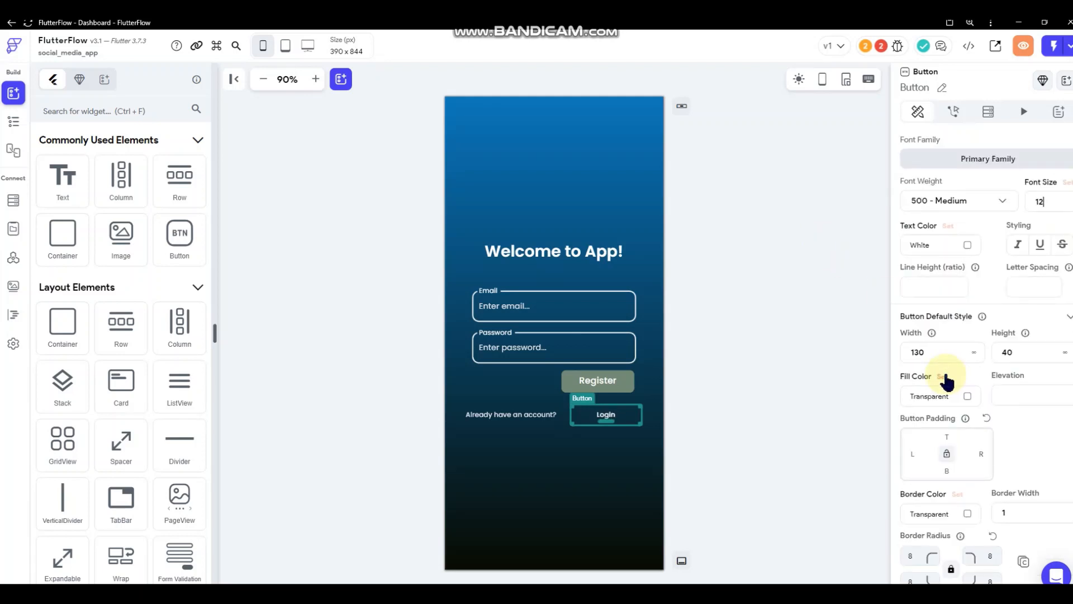
left_click(749, 404)
Turn off the loading indicator for the Login button
left_click(608, 417)
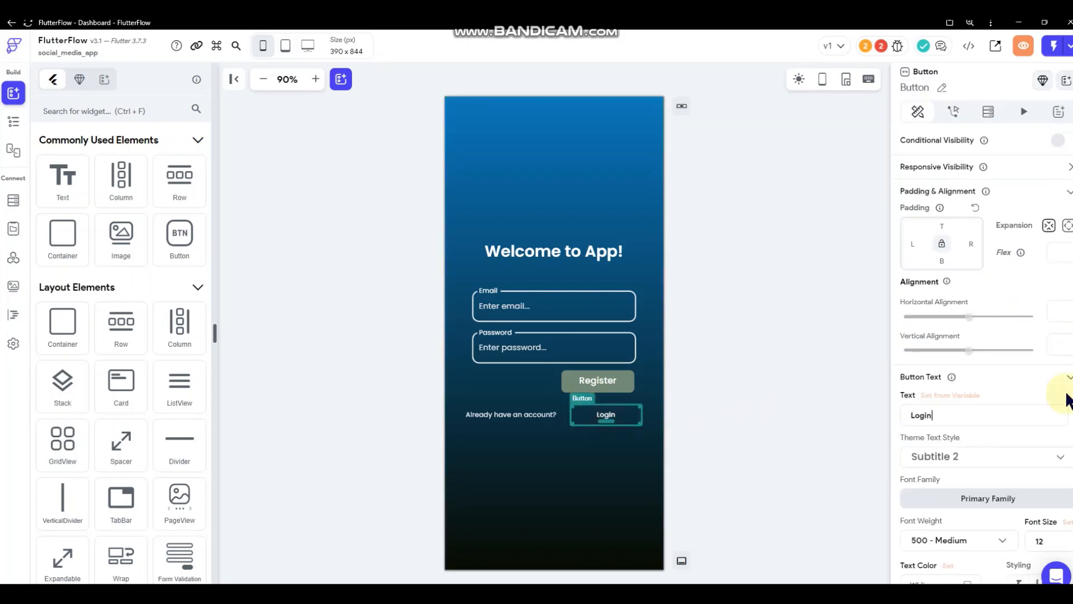
scroll(1000, 371, "down", 1)
scroll(1000, 371, "down", 8)
scroll(1001, 371, "up", 1)
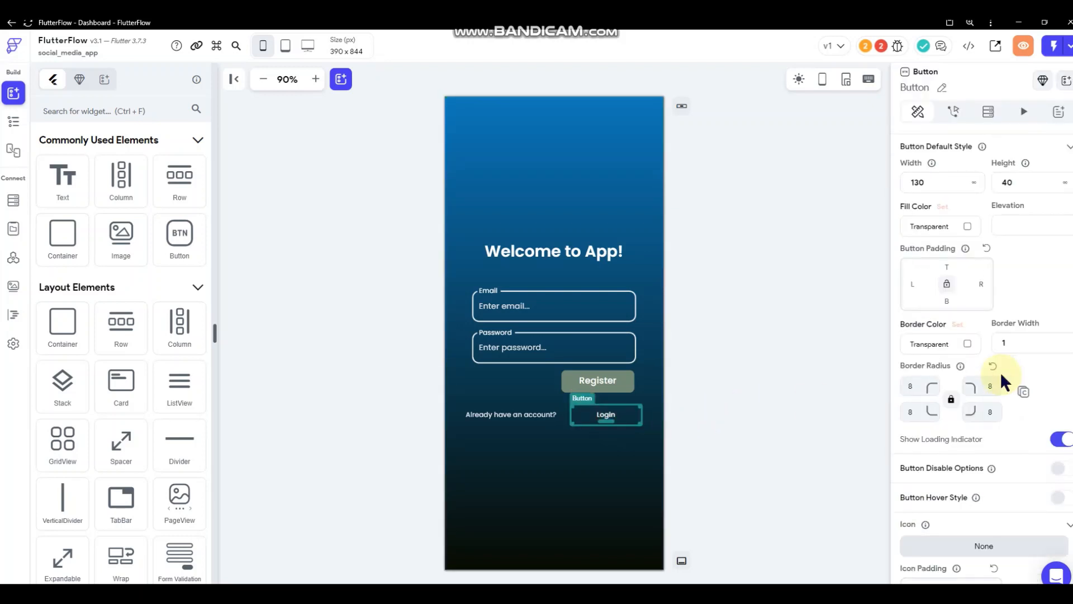
scroll(1000, 371, "down", 1)
left_click(1061, 382)
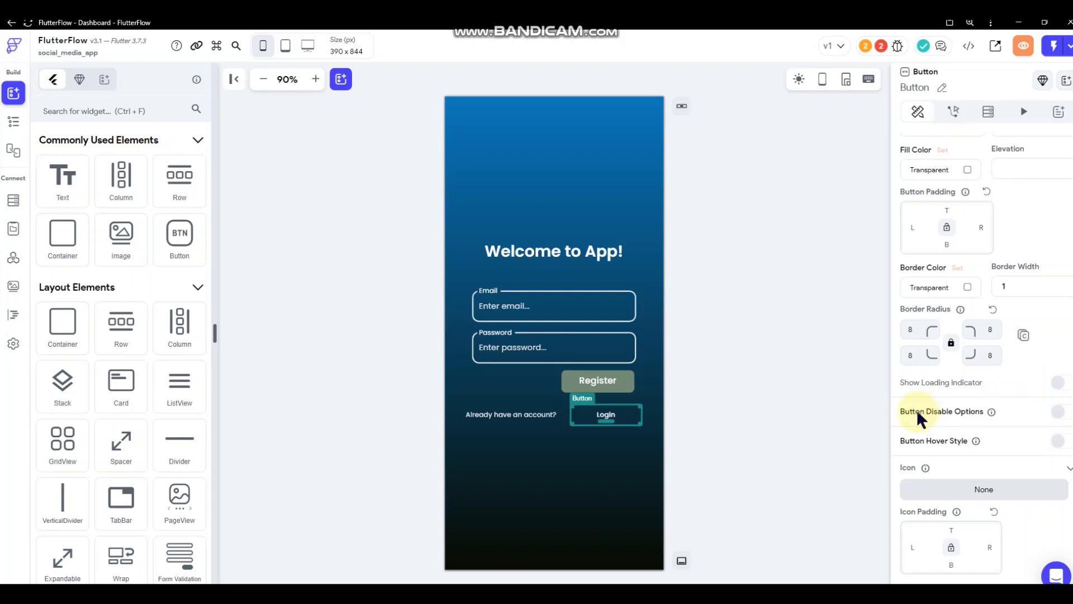
scroll(971, 384, "down", 1)
left_click(730, 402)
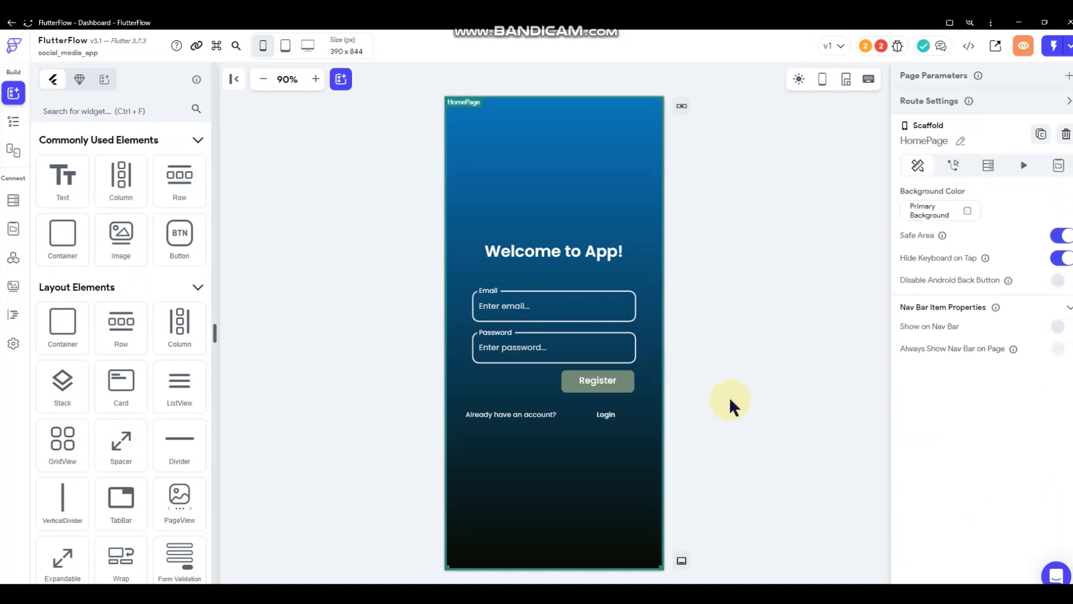
left_click(726, 371)
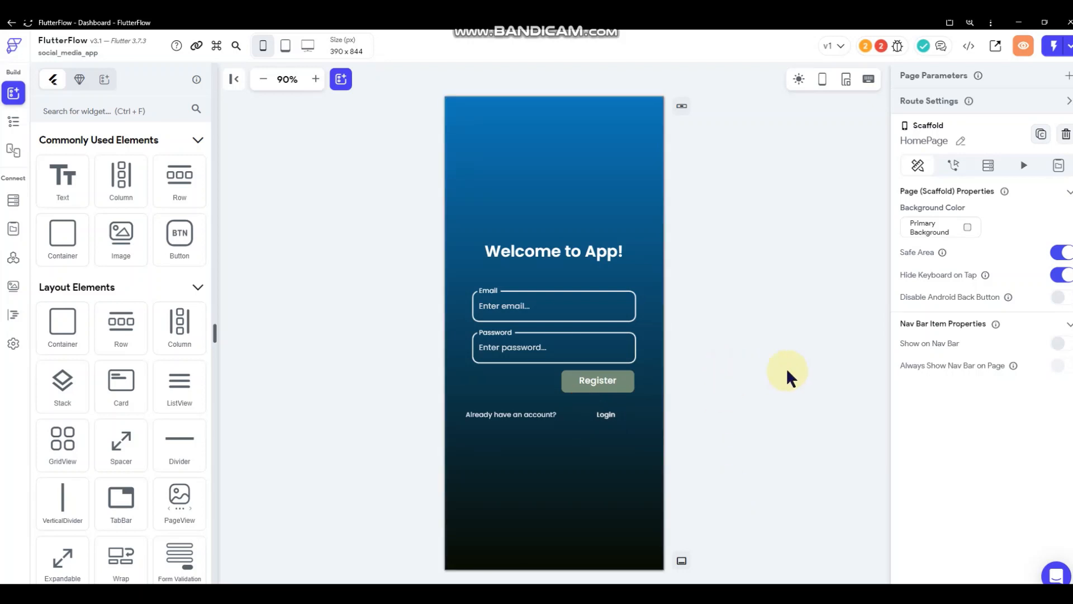
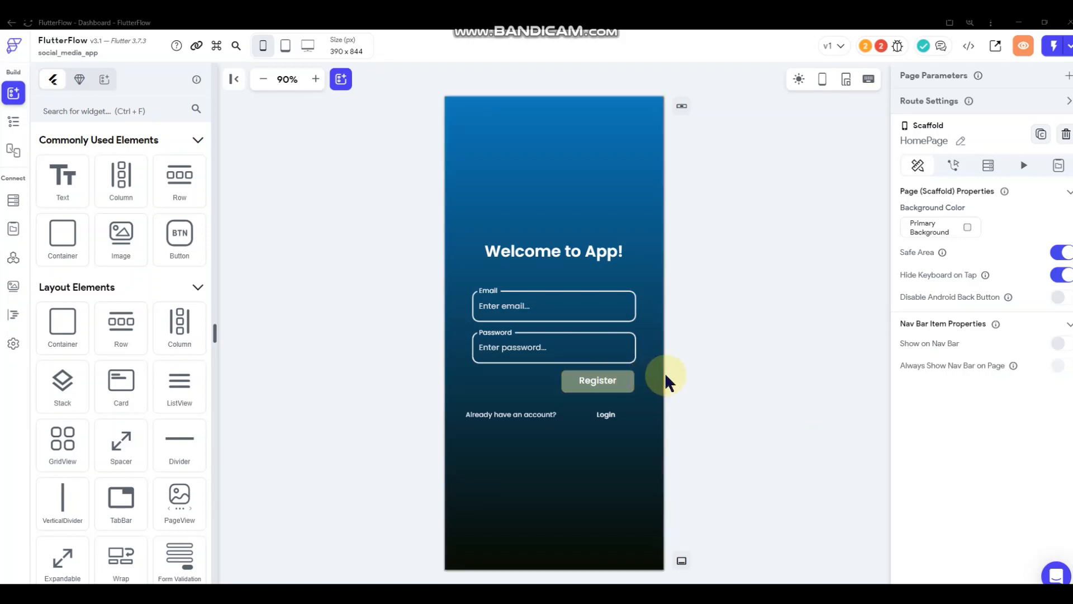
Add an On Tap action to the Register button that uses Firebase Authentication's Create Account
left_click(614, 383)
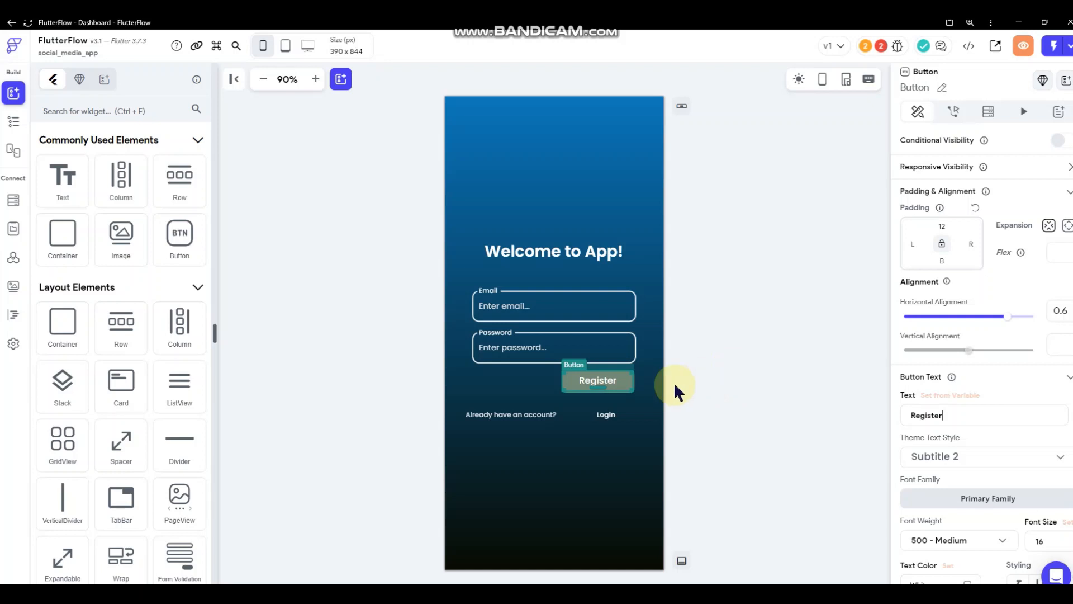
left_click(956, 112)
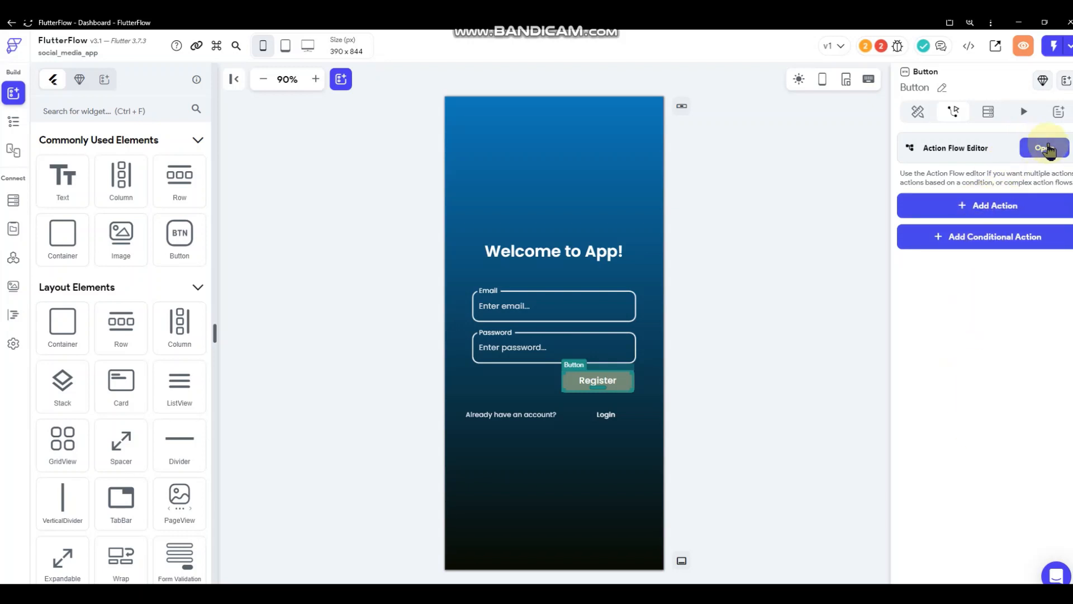
left_click(990, 152)
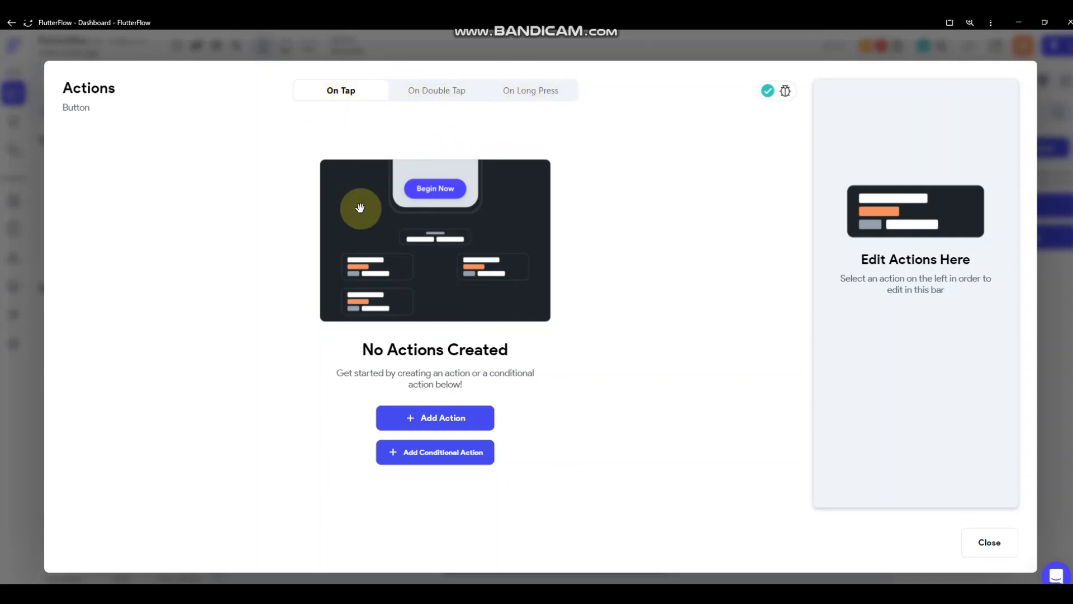
left_click(441, 417)
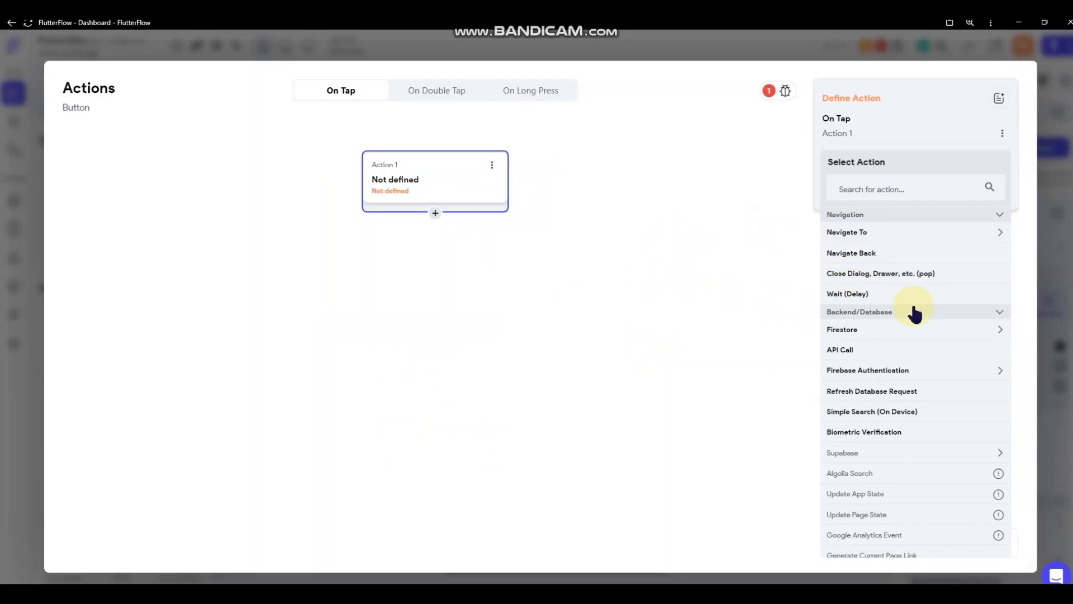
left_click(868, 372)
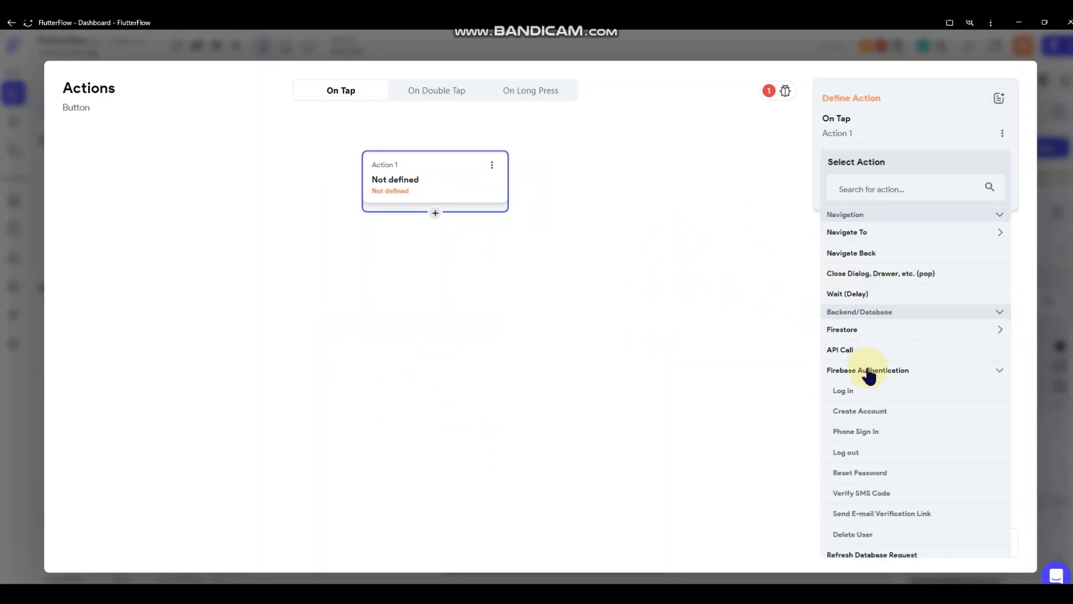
left_click(860, 412)
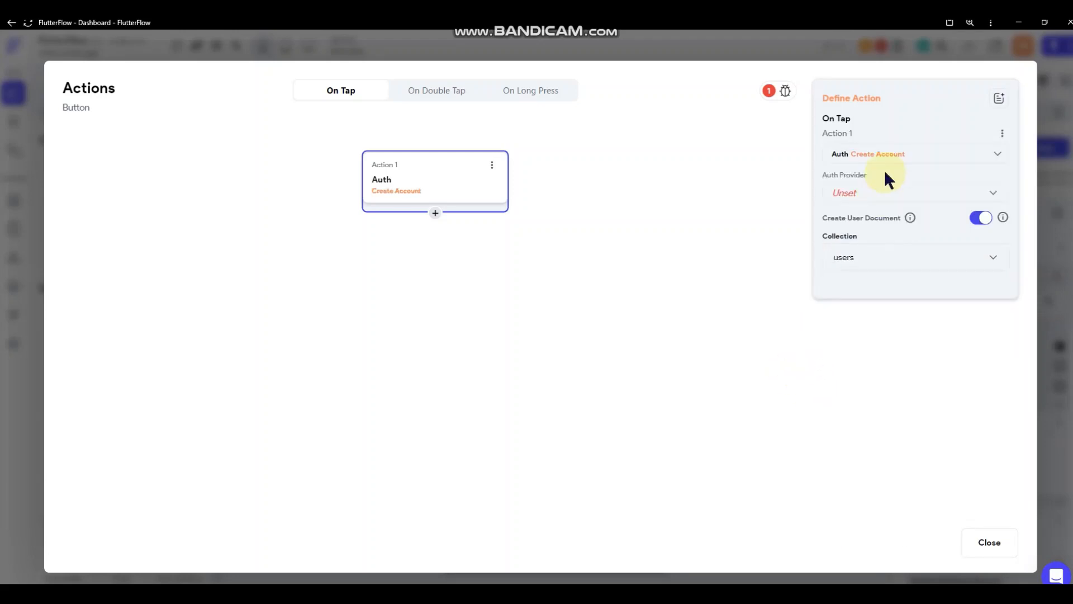
Set the Create Account action's auth provider to Email and its email field to Email, and leave the action editor
left_click(868, 195)
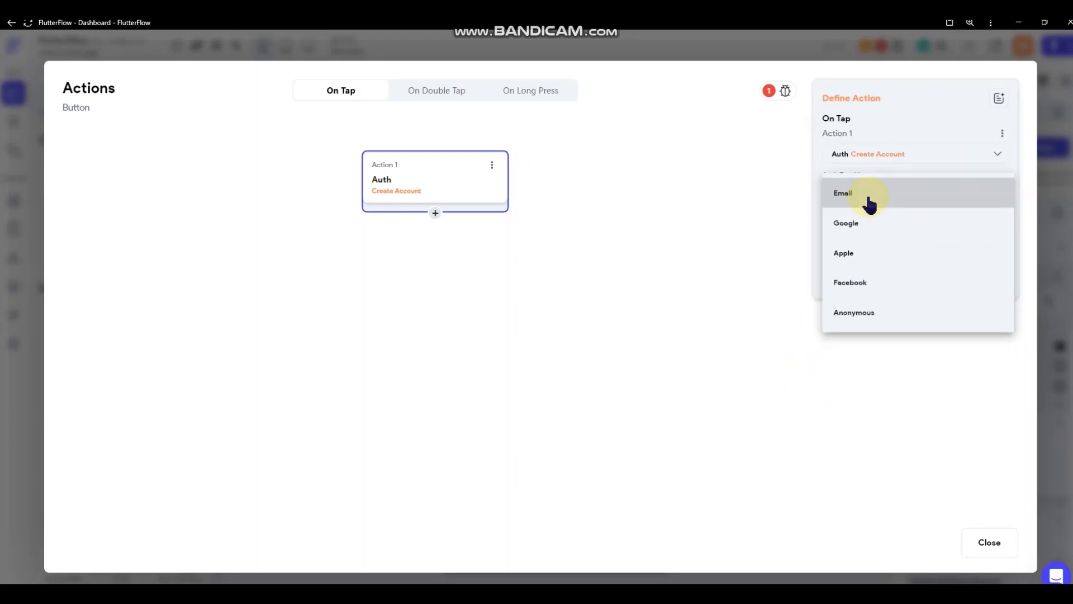
left_click(885, 193)
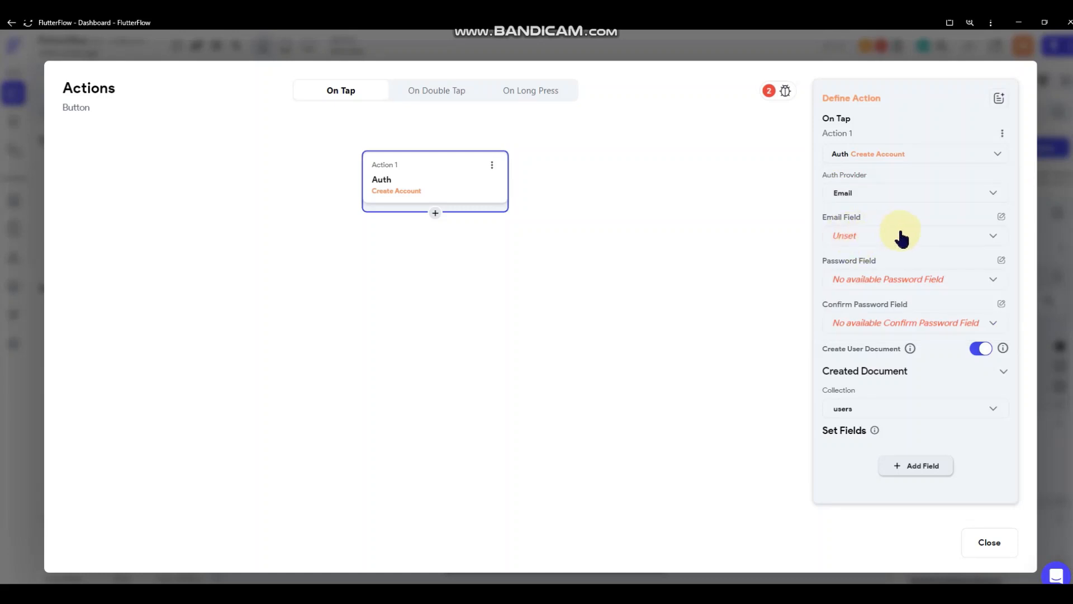
left_click(910, 246)
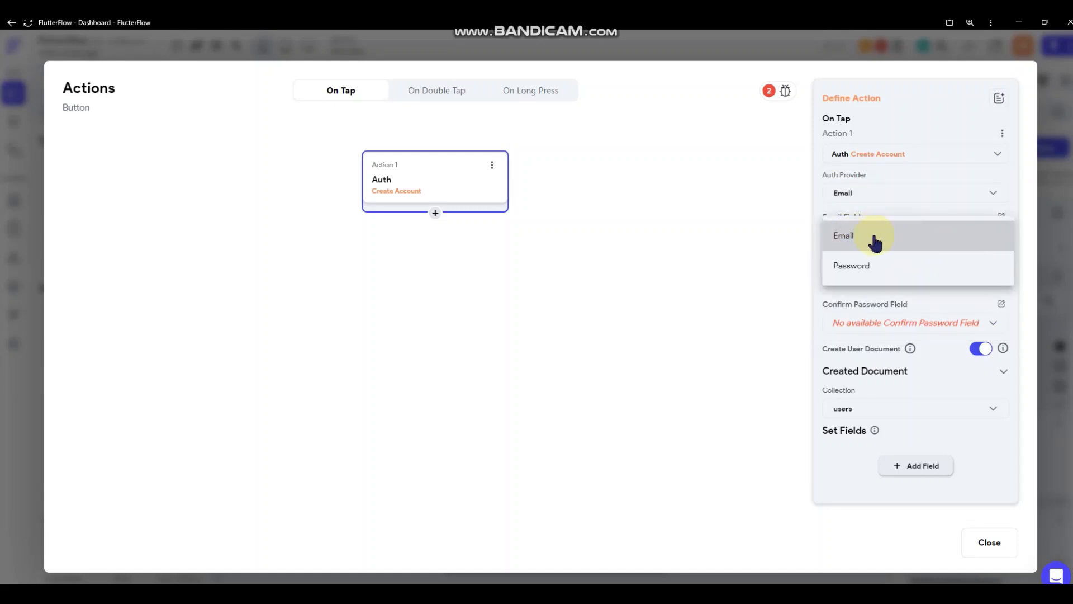
left_click(871, 222)
left_click(879, 235)
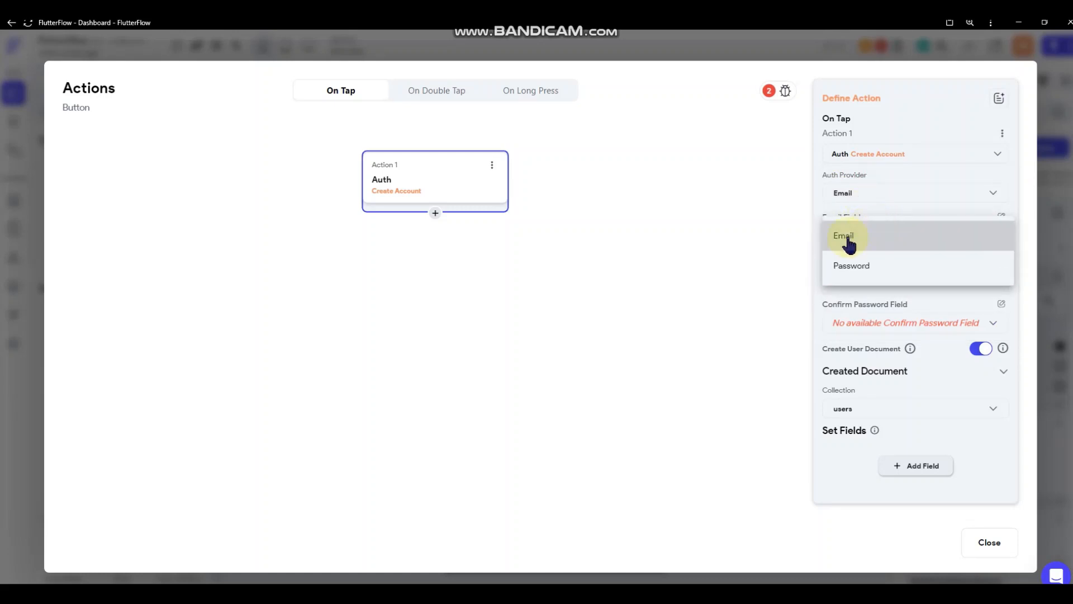
left_click(882, 239)
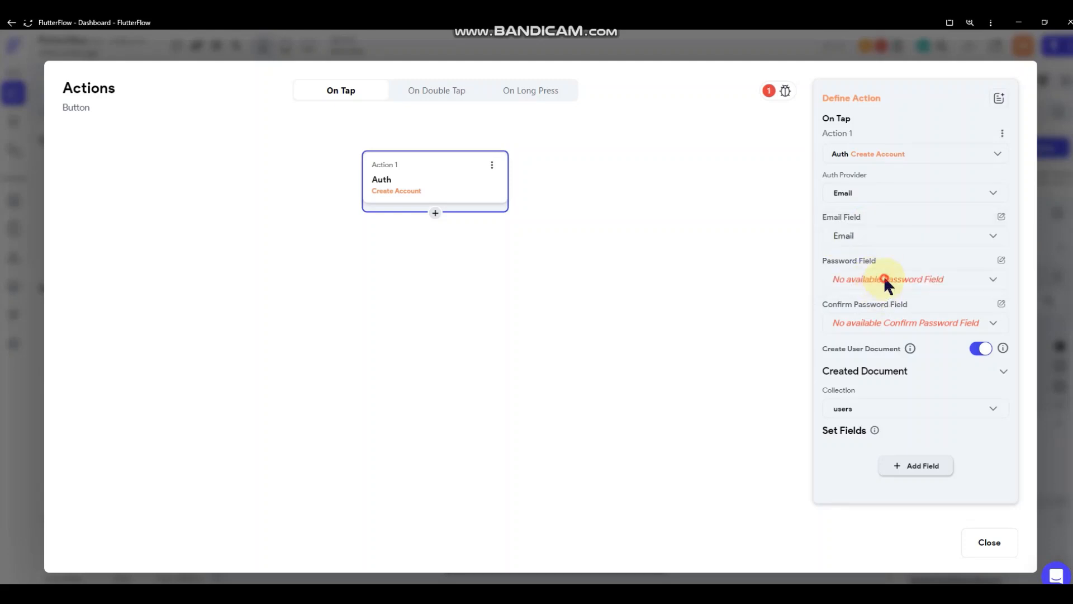
left_click(1055, 232)
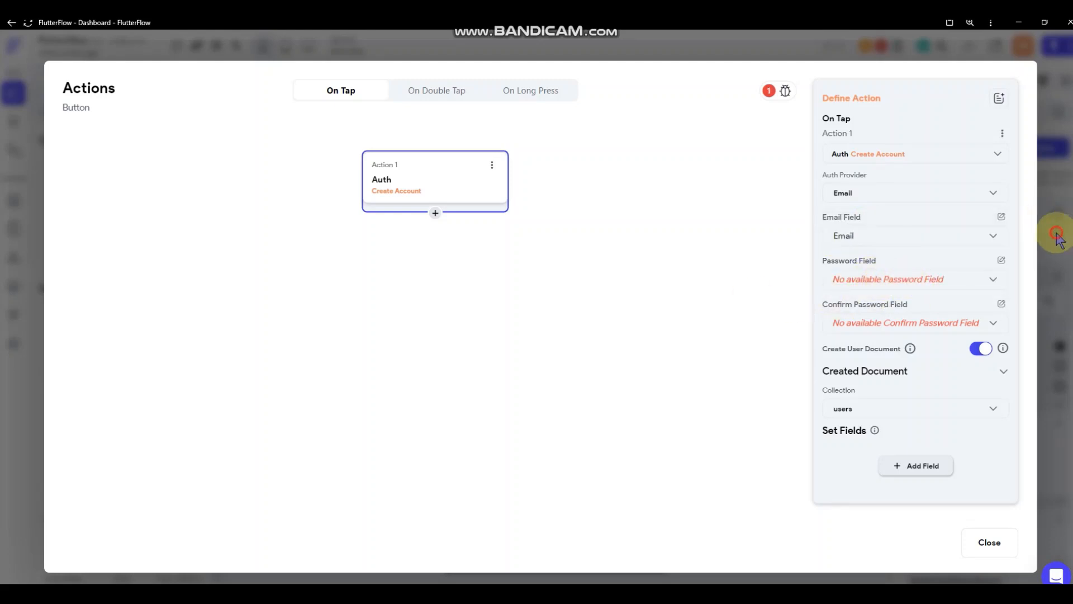
Enable the Password Field property on the form's Password text field
left_click(539, 347)
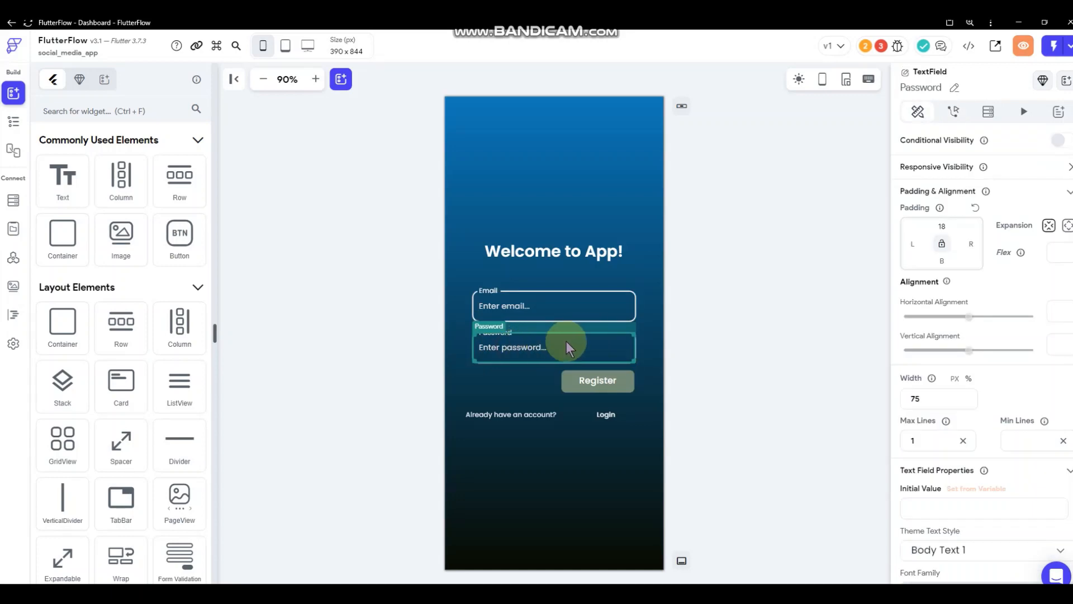
scroll(935, 328, "down", 10)
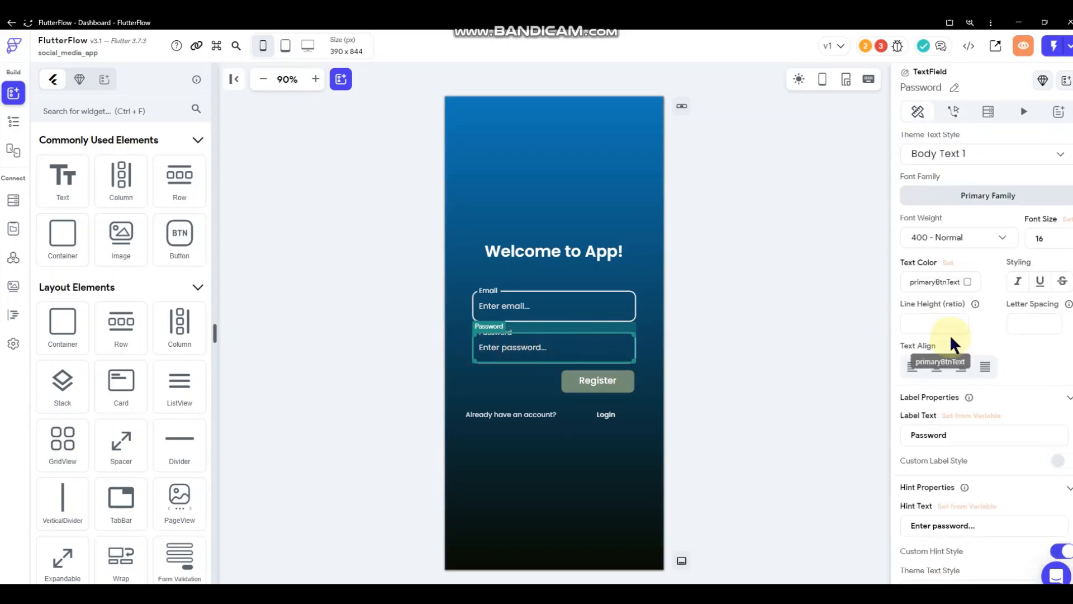
scroll(953, 339, "down", 10)
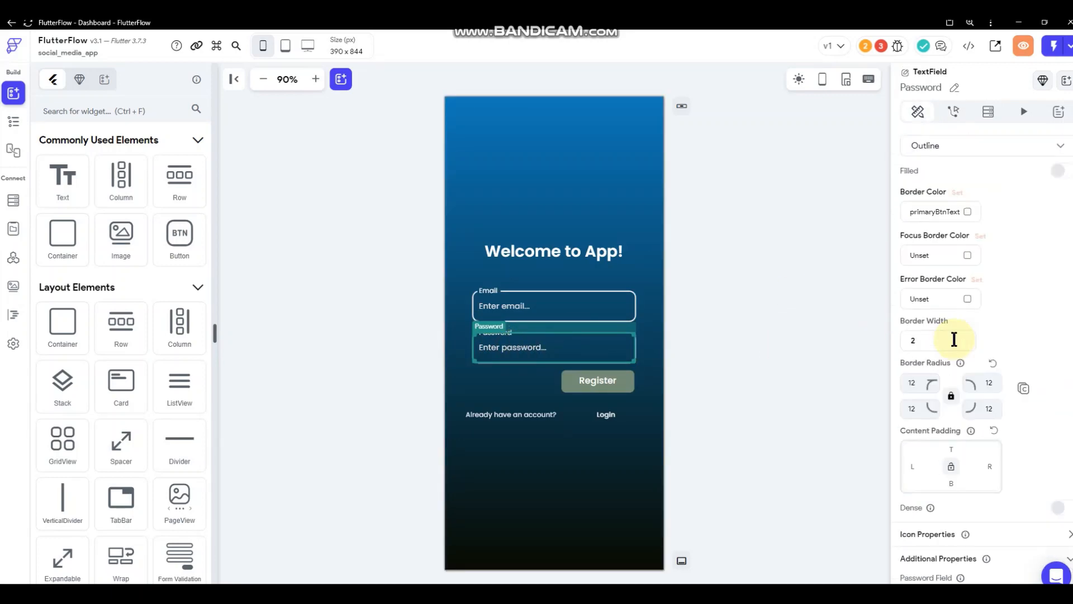
scroll(959, 341, "down", 5)
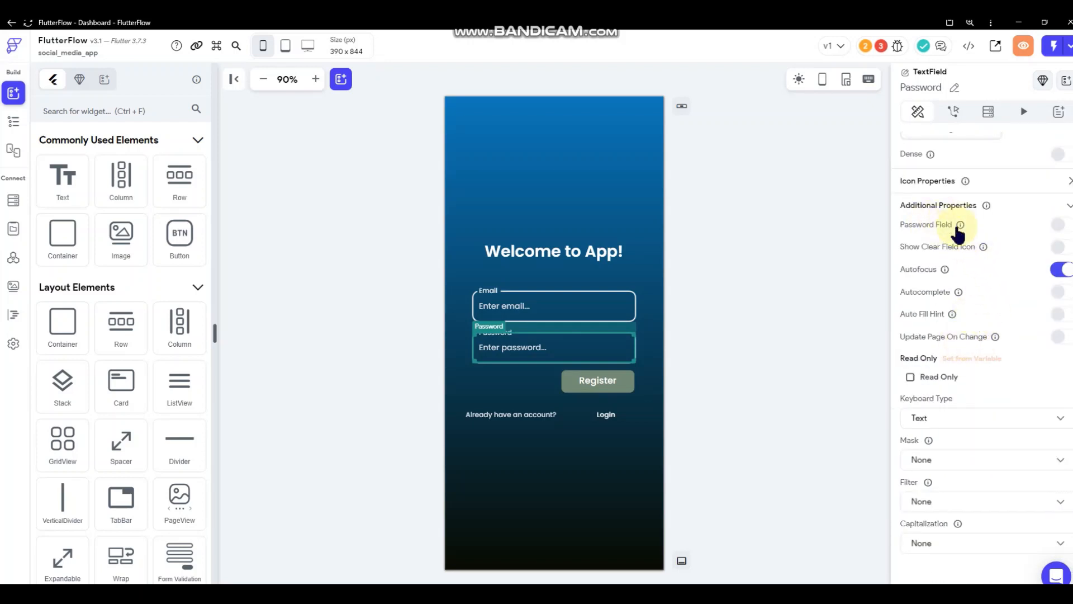
left_click(1057, 229)
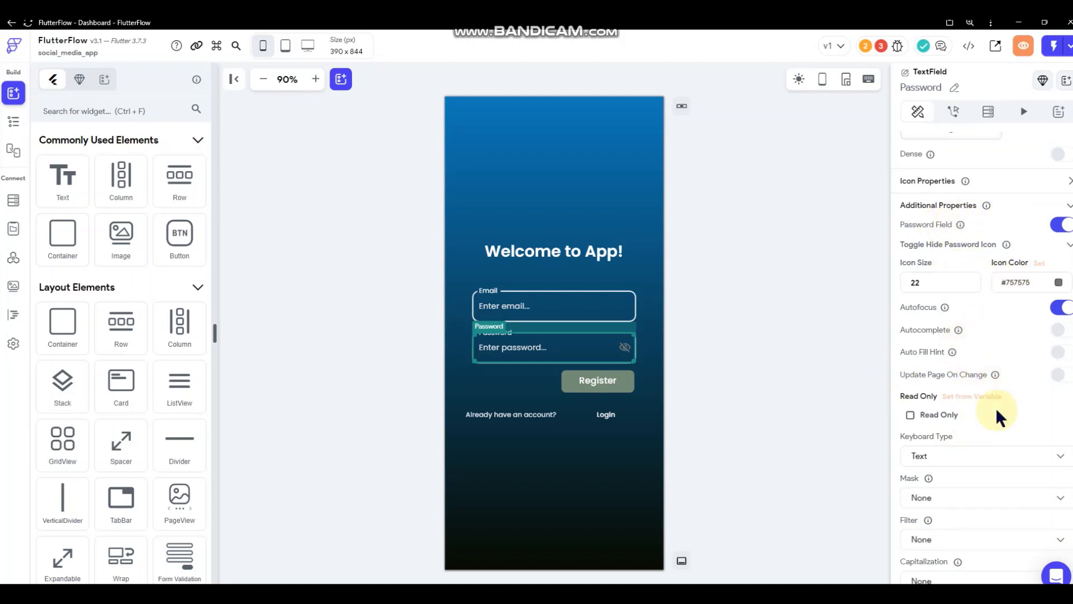
left_click(960, 461)
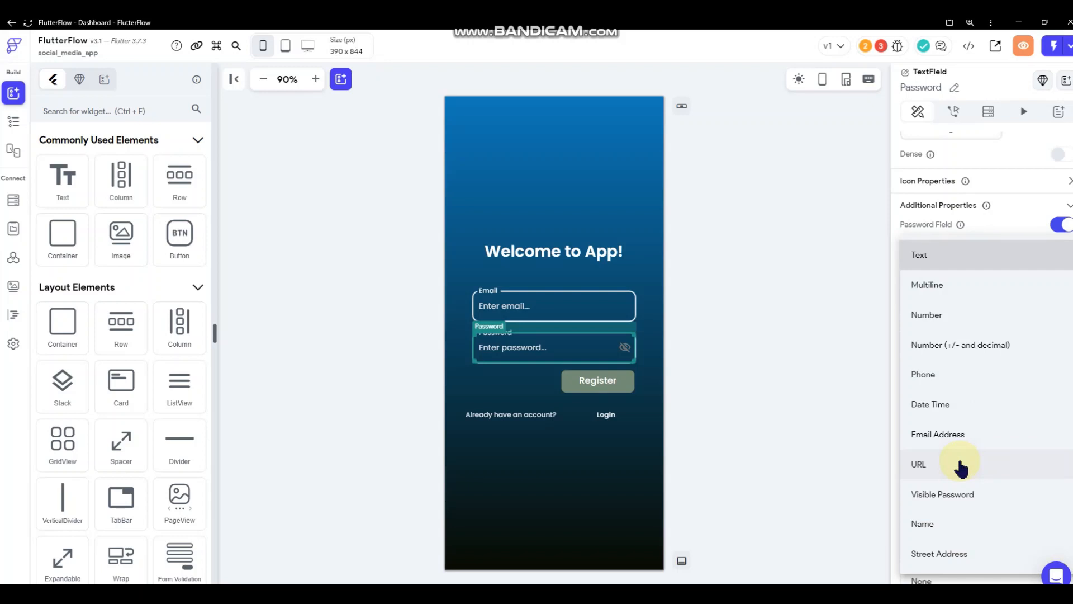
left_click(897, 234)
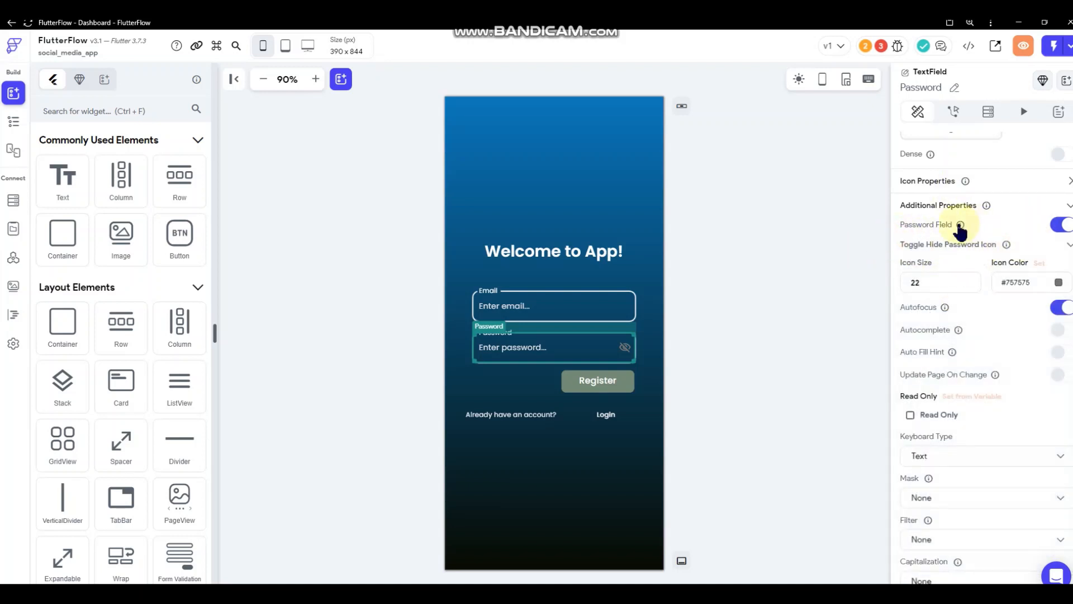
Set the Register button's Create Account password field to Password
left_click(566, 379)
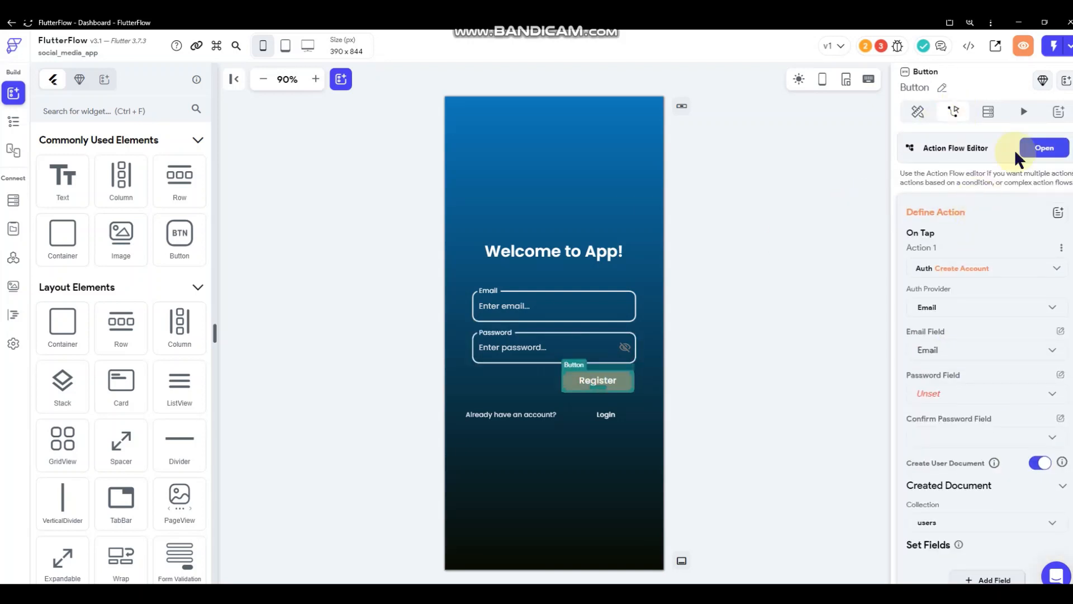
left_click(1038, 147)
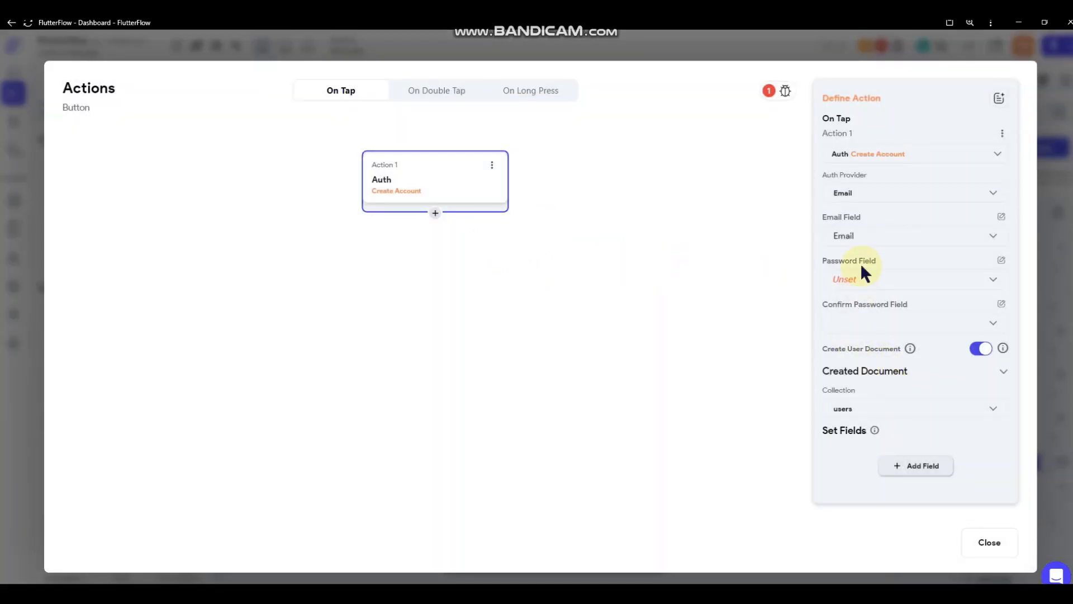
left_click(868, 282)
left_click(873, 282)
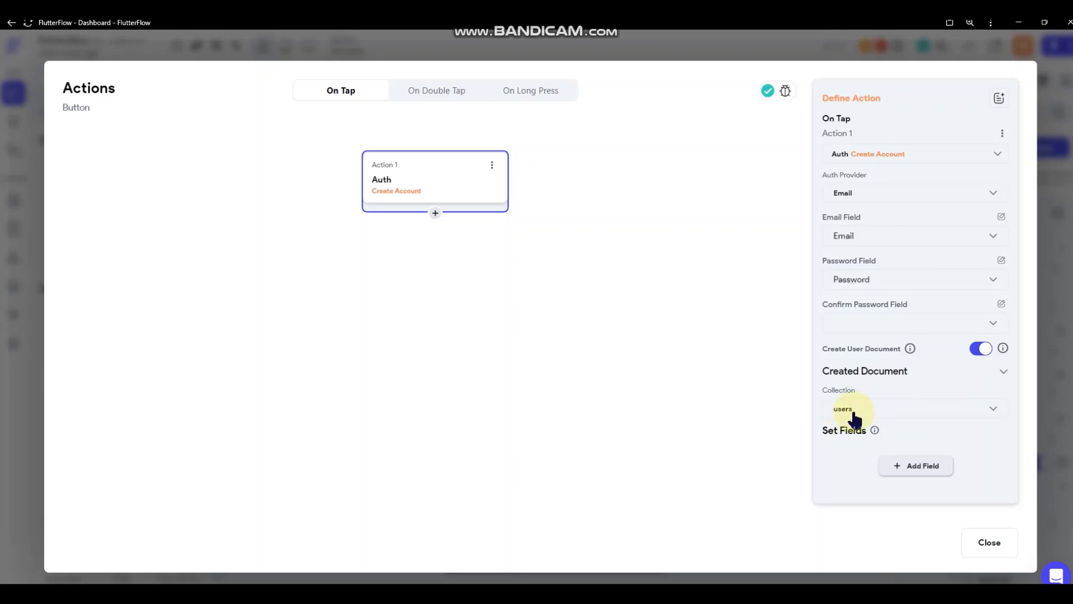
left_click(897, 464)
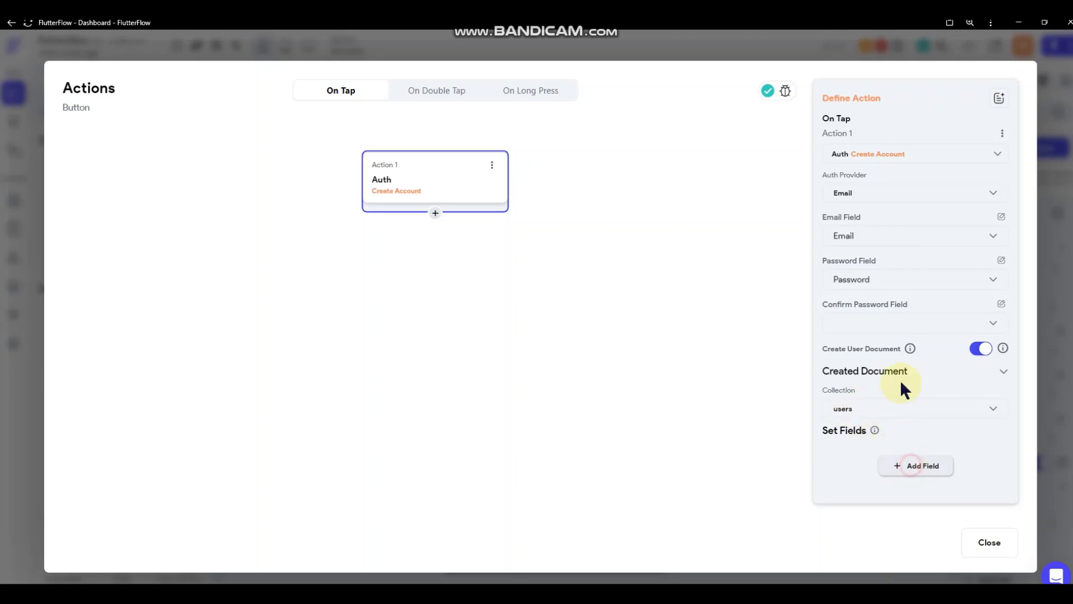
left_click(907, 457)
scroll(901, 388, "down", 3)
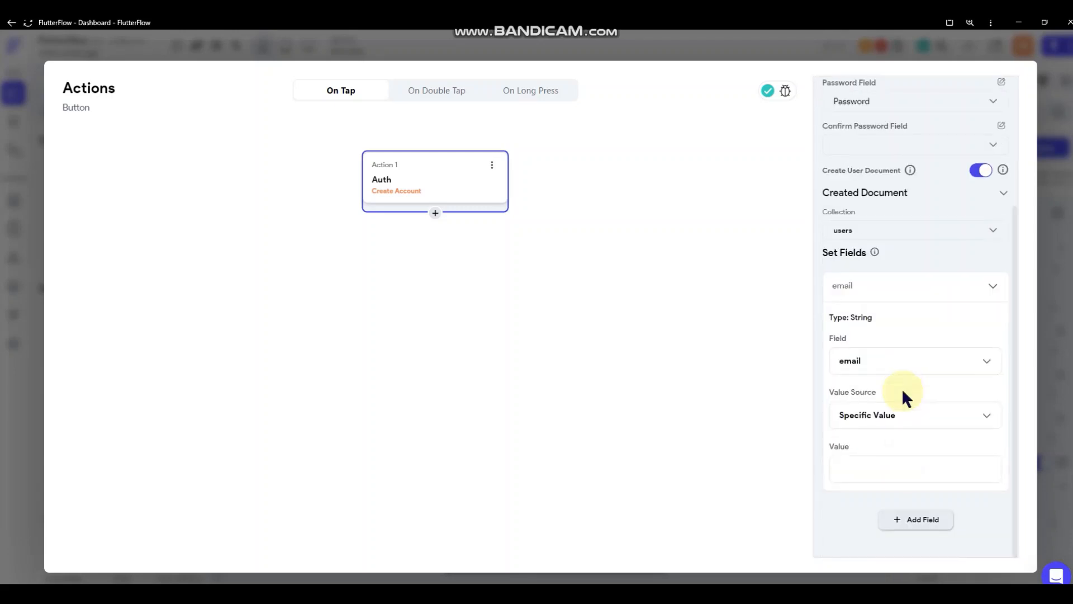
left_click(872, 365)
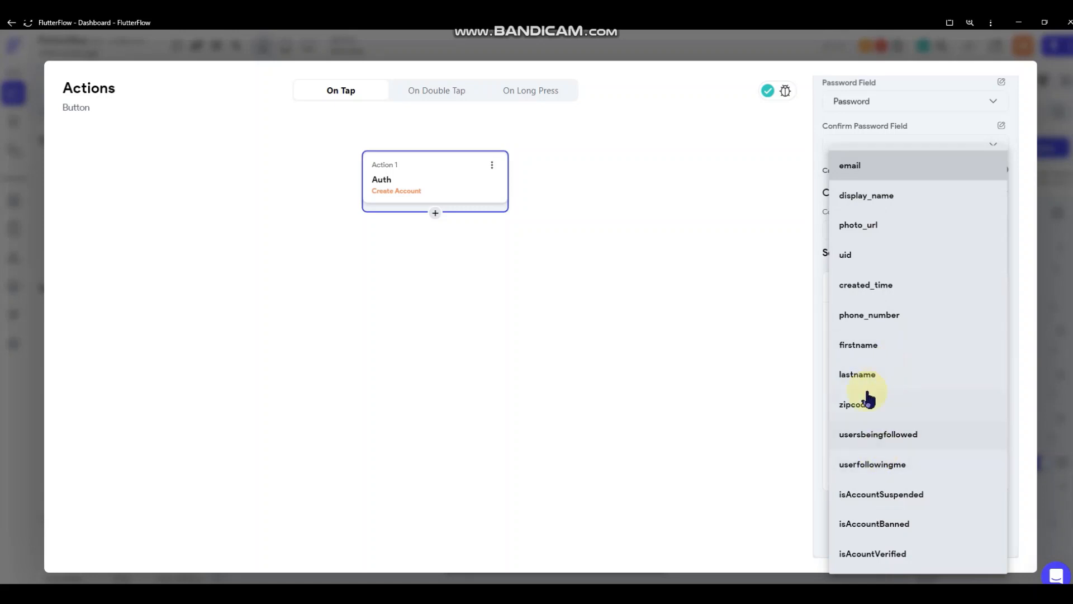
left_click(822, 338)
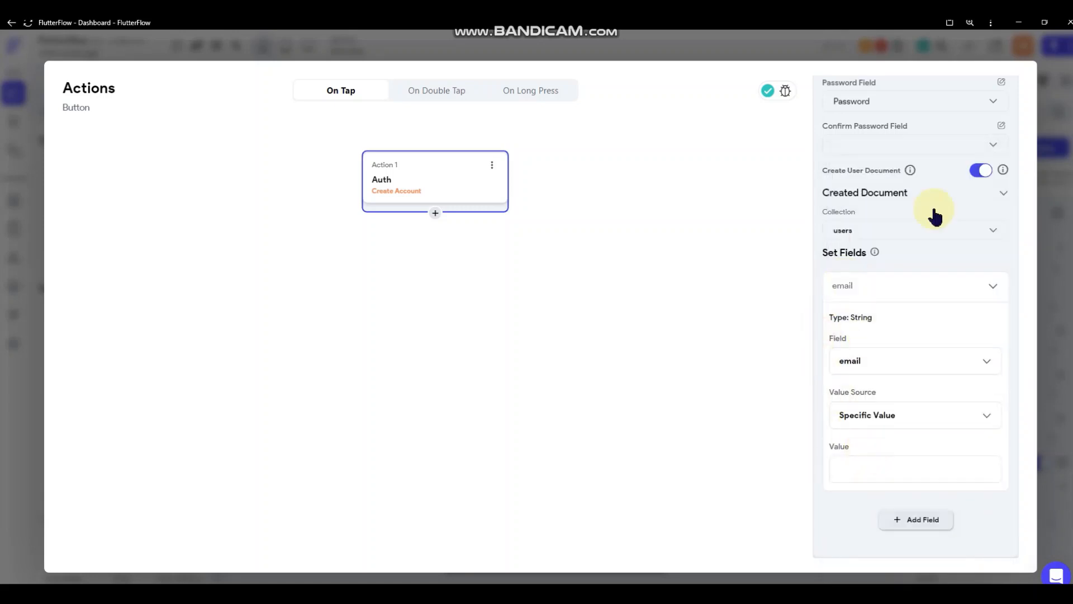
left_click(960, 286)
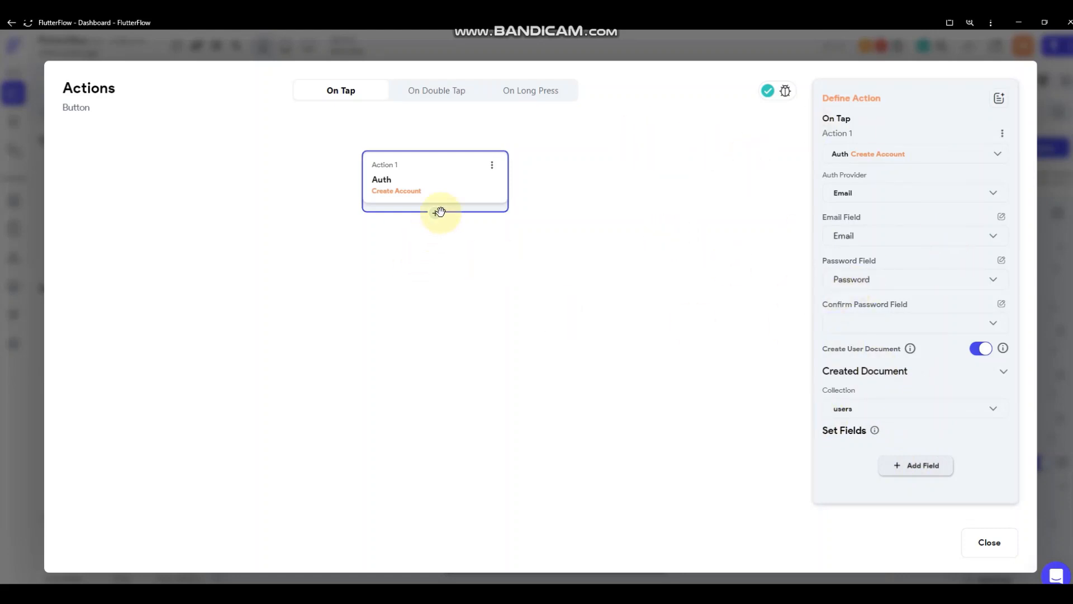
Leave the Register button's action editor and select the whole HomePage page
left_click(586, 237)
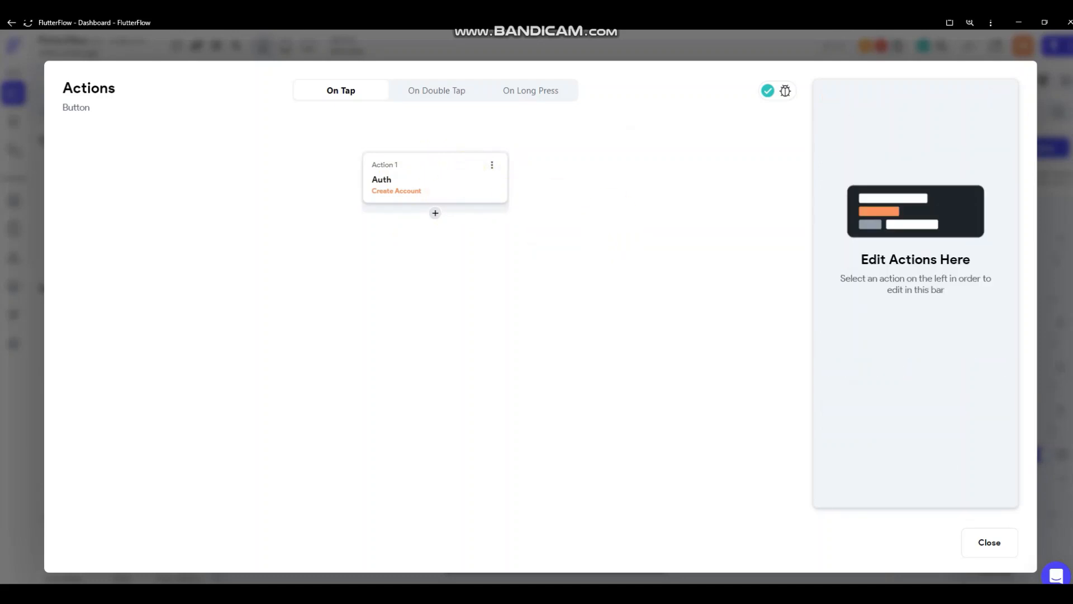
left_click(1049, 195)
left_click(734, 256)
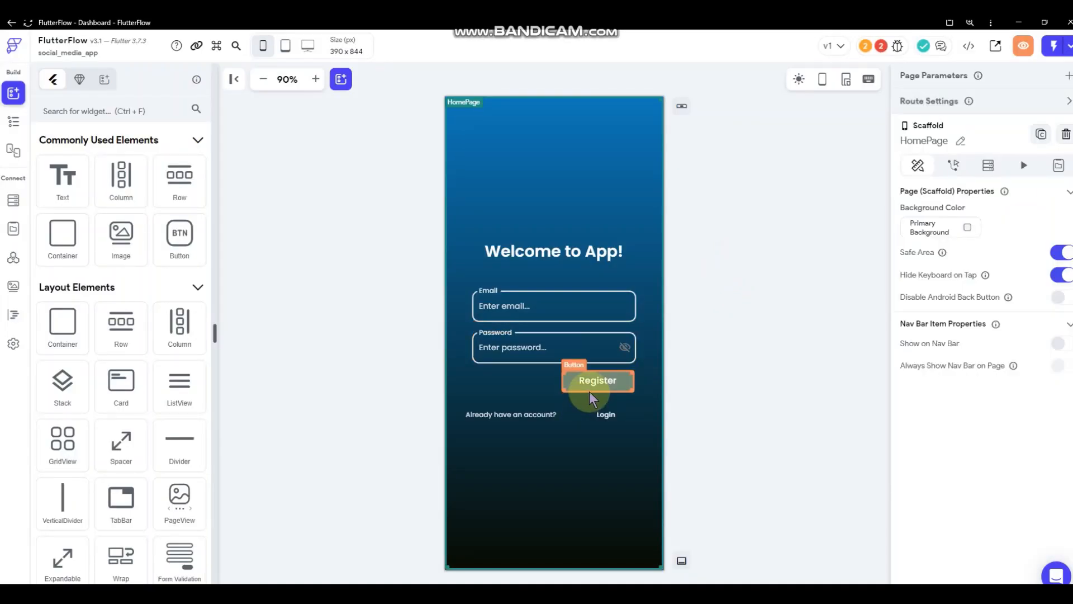
Rename the HomePage page to Registeration
left_click(12, 122)
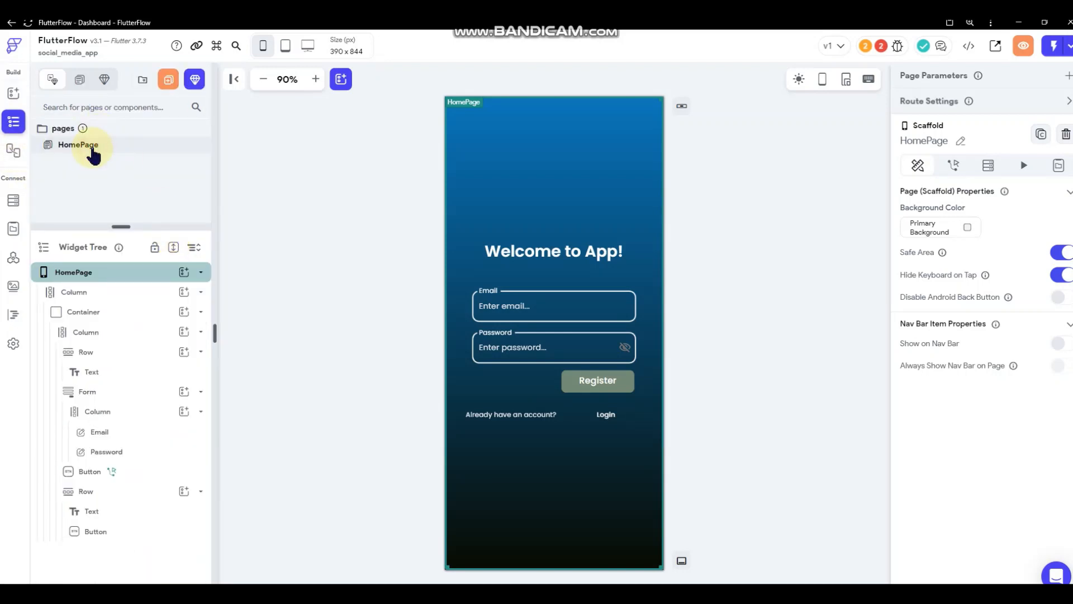
left_click(102, 147)
right_click(101, 148)
left_click(68, 151)
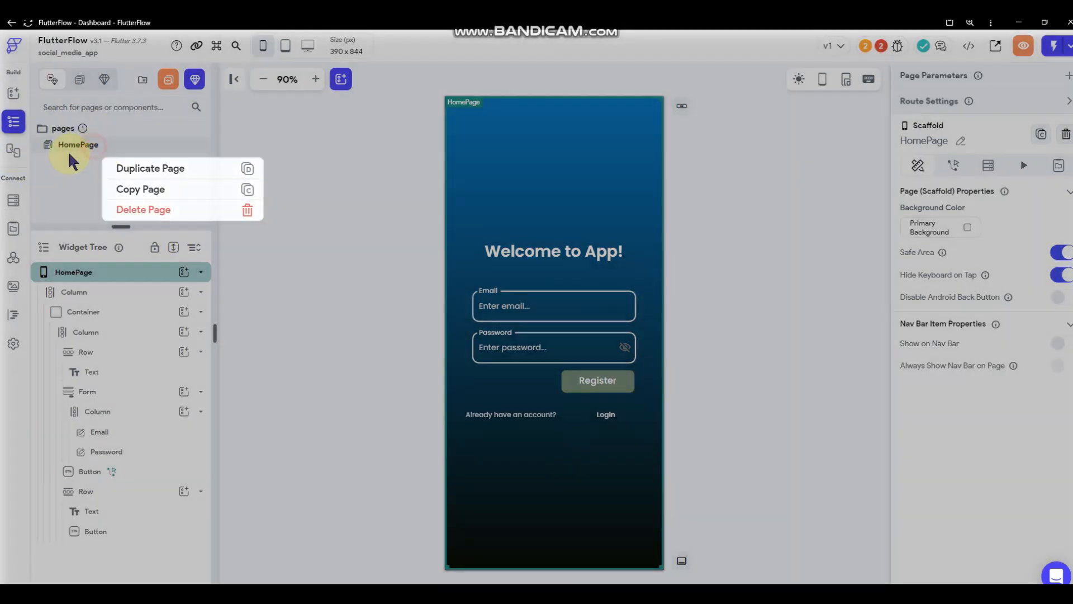
left_click(369, 151)
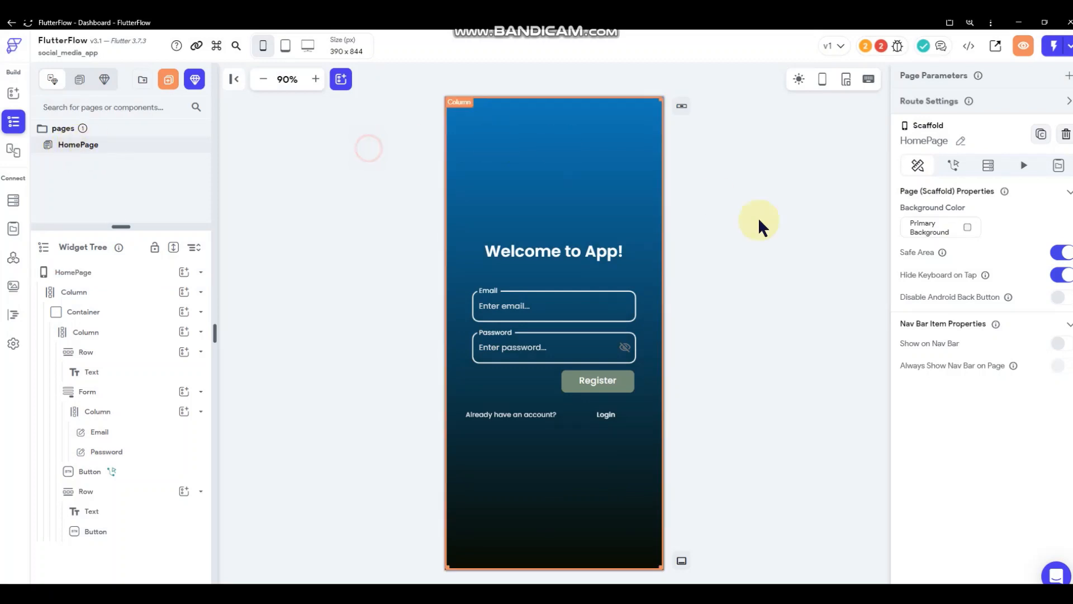
left_click(959, 140)
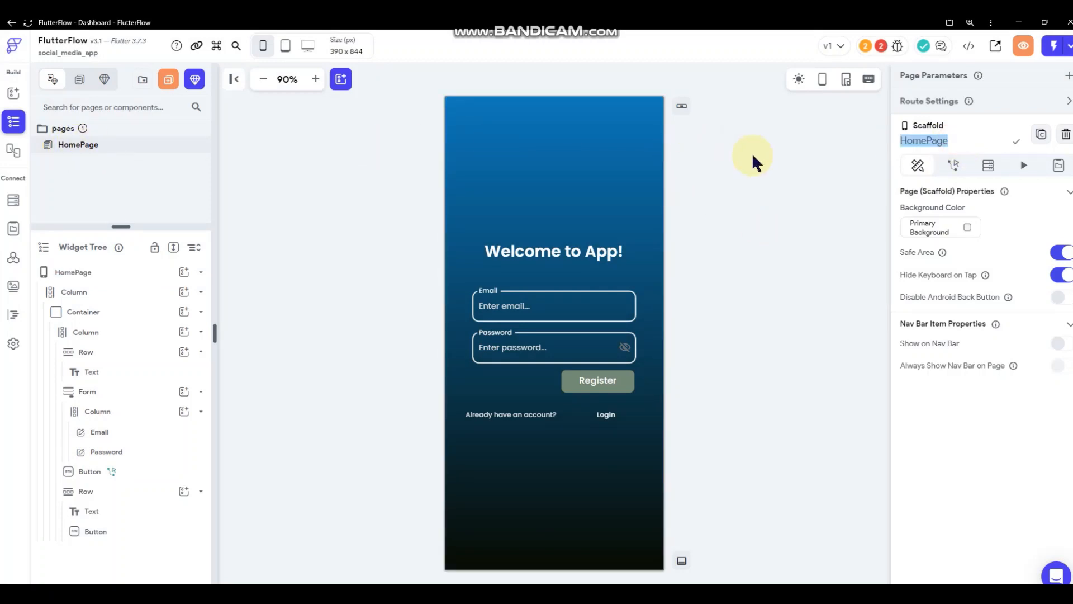
type("Register")
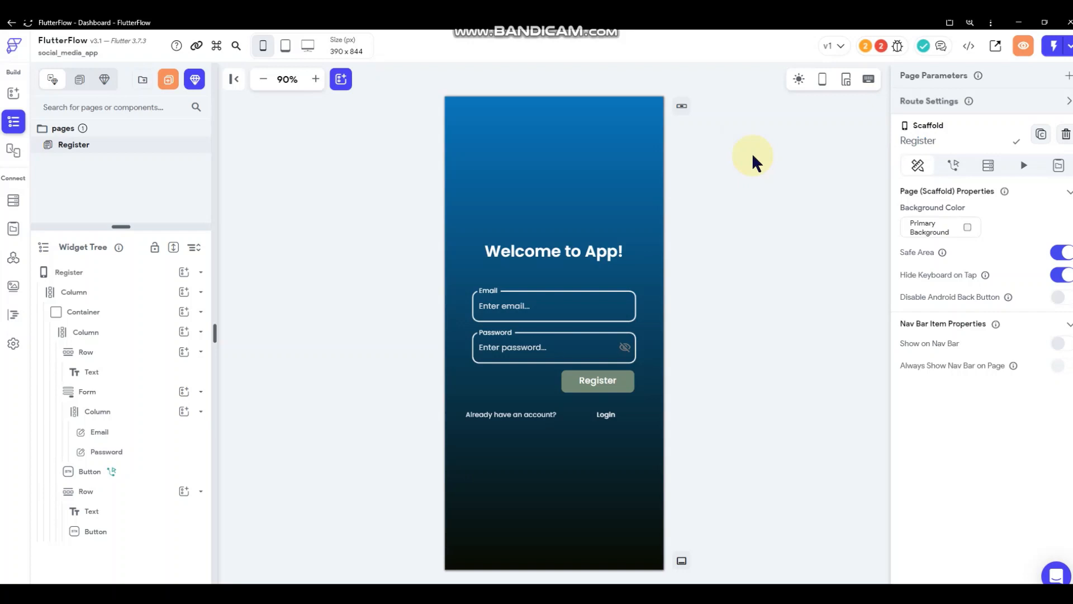
type("ation")
key("Return")
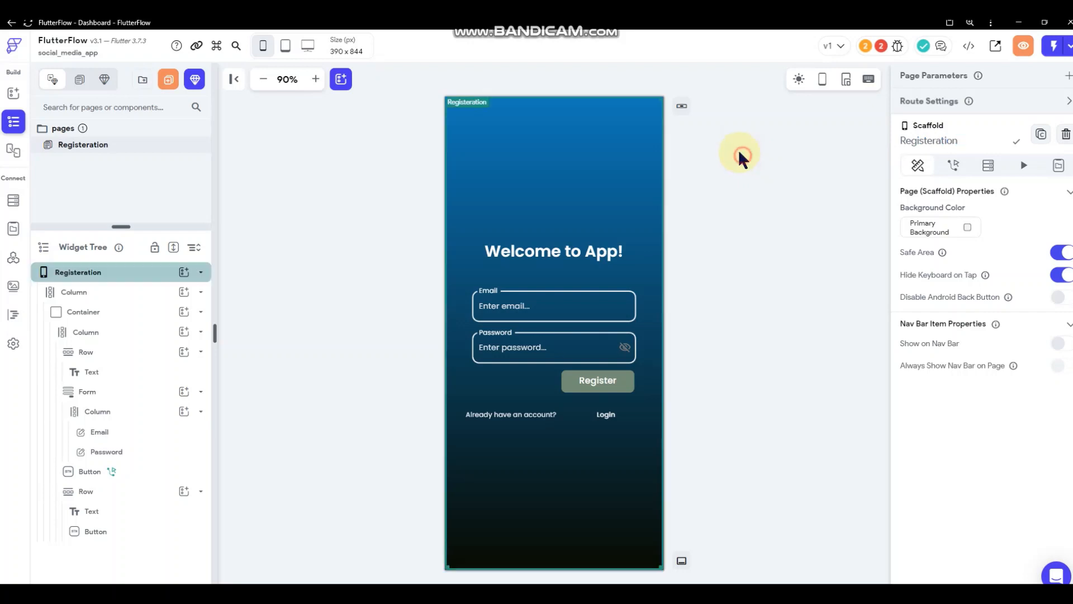
Duplicate the Registeration page and rename the copy to Login
left_click(76, 144)
right_click(77, 147)
left_click(124, 164)
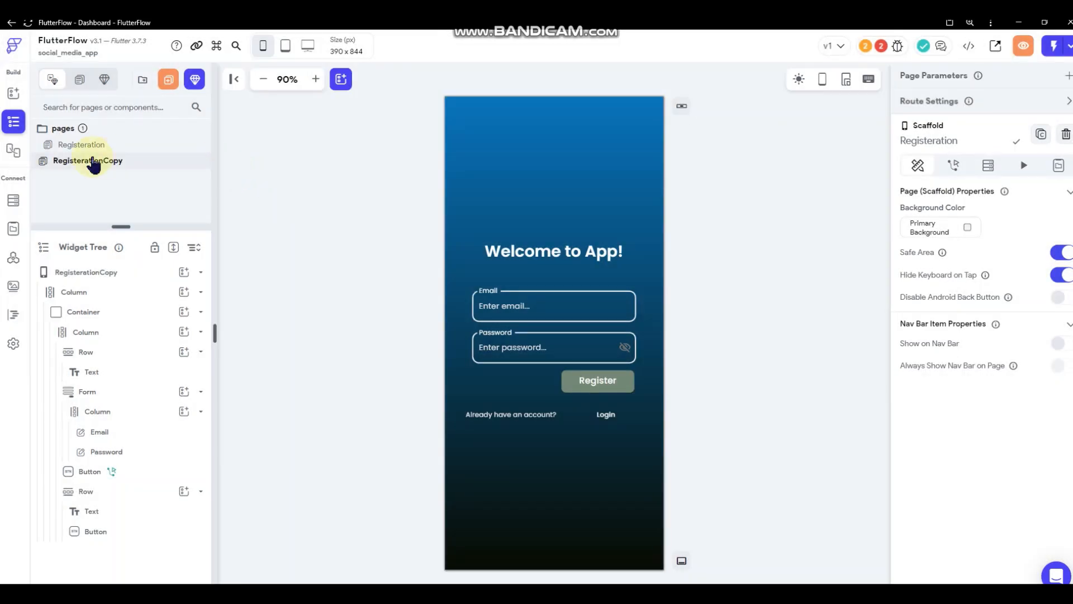
left_click(987, 139)
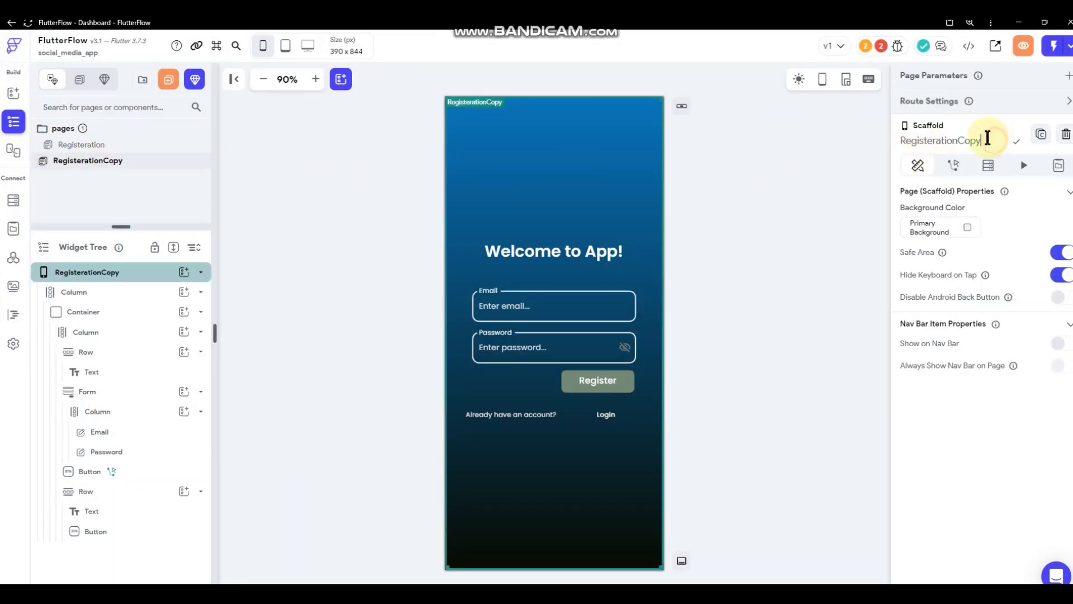
key("ctrl+a")
type("Logi")
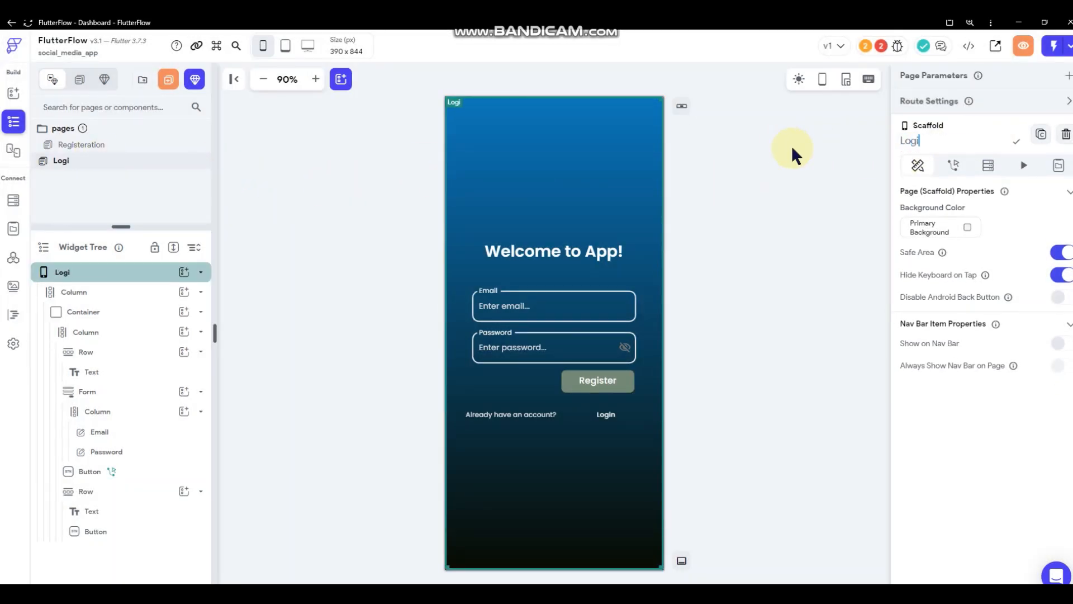
type("n")
left_click(787, 207)
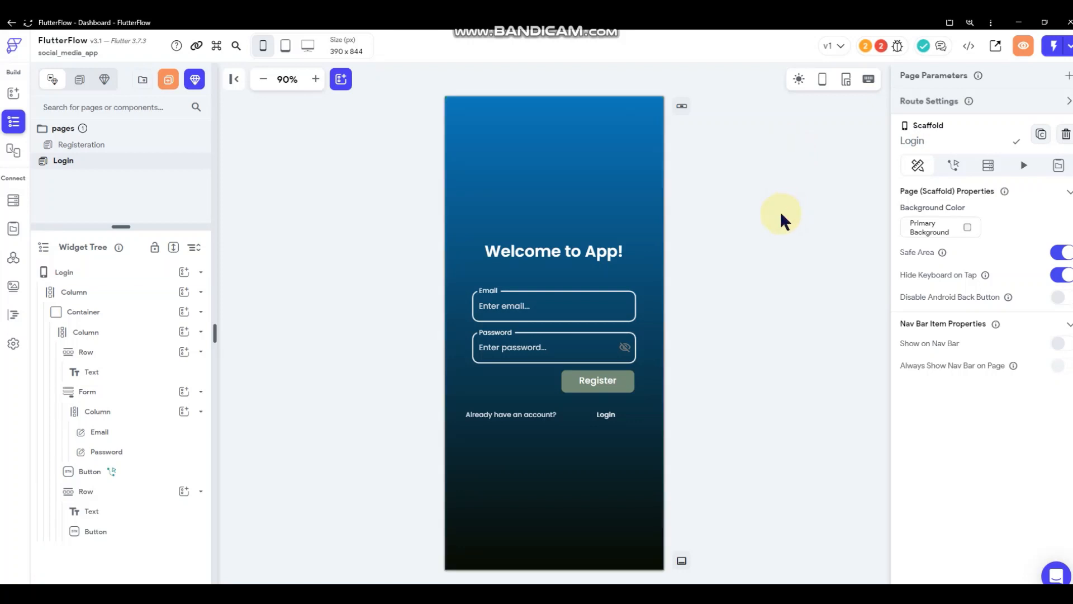
Set the Login page container's gradient to #090C02 for Color 1 and #127AB9 for Color 2
right_click(573, 159)
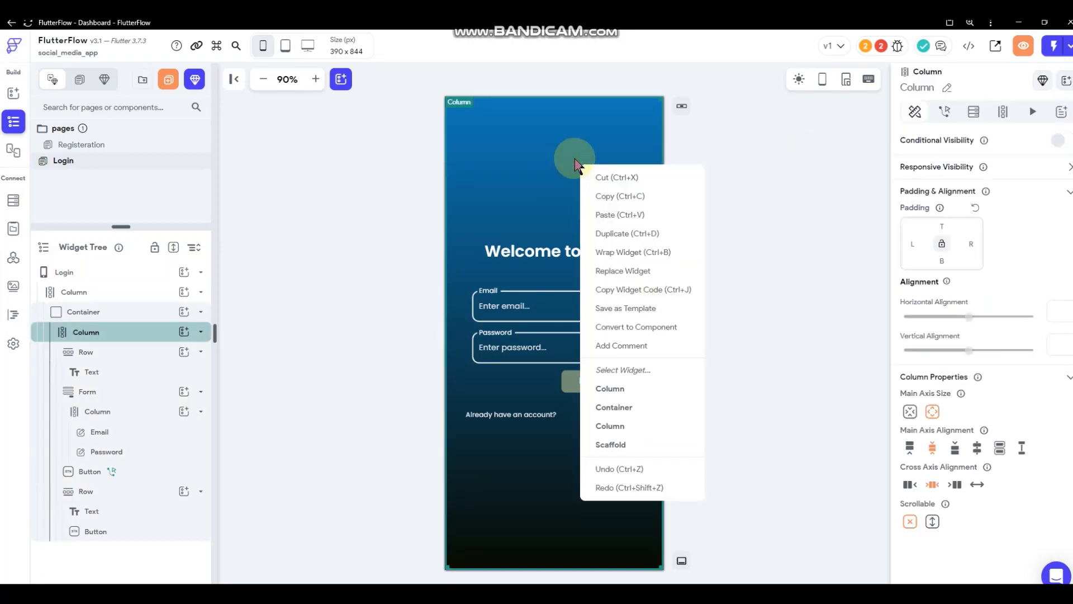
left_click(624, 417)
scroll(958, 371, "down", 10)
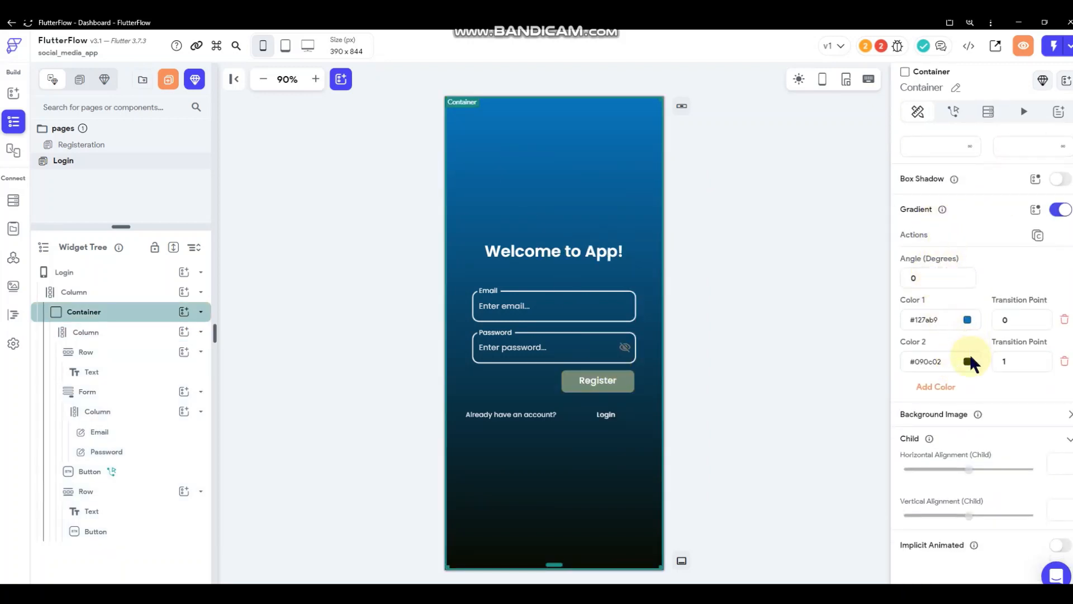
left_click(968, 319)
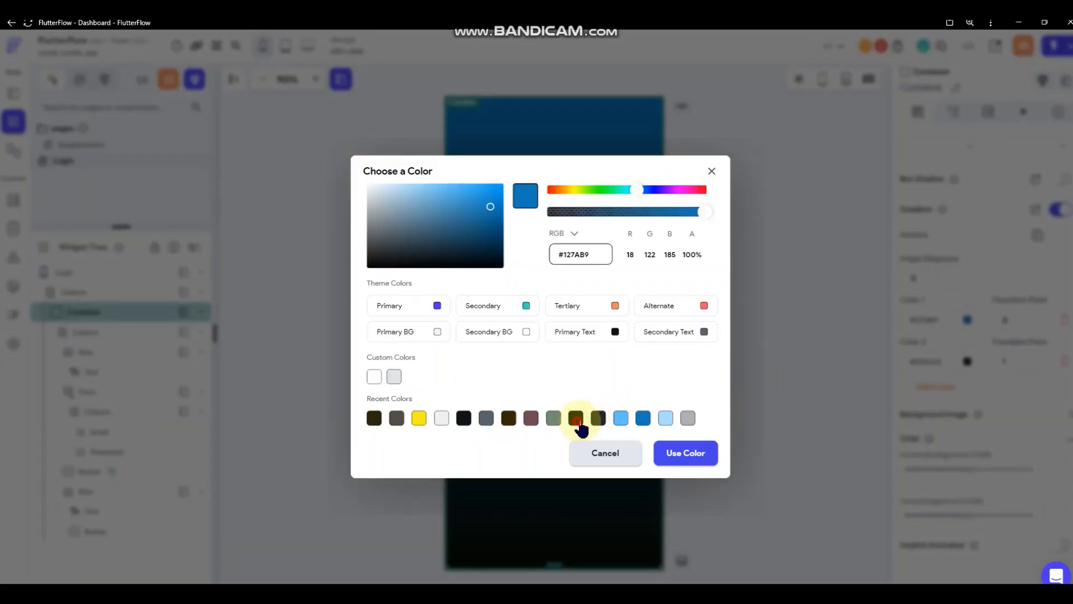
left_click(576, 419)
left_click(698, 461)
left_click(968, 361)
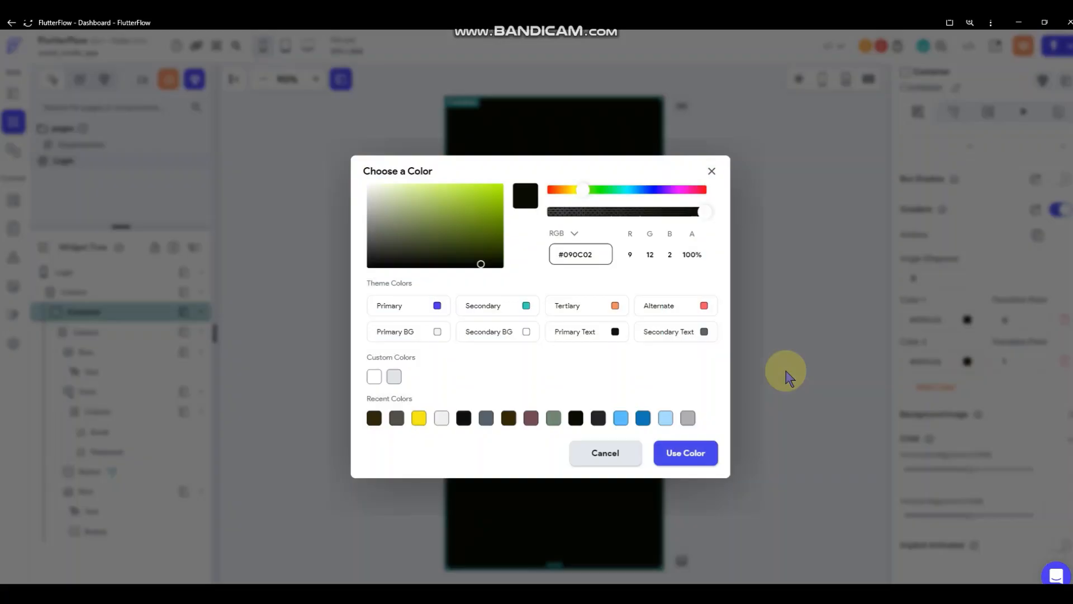
left_click(643, 418)
left_click(683, 453)
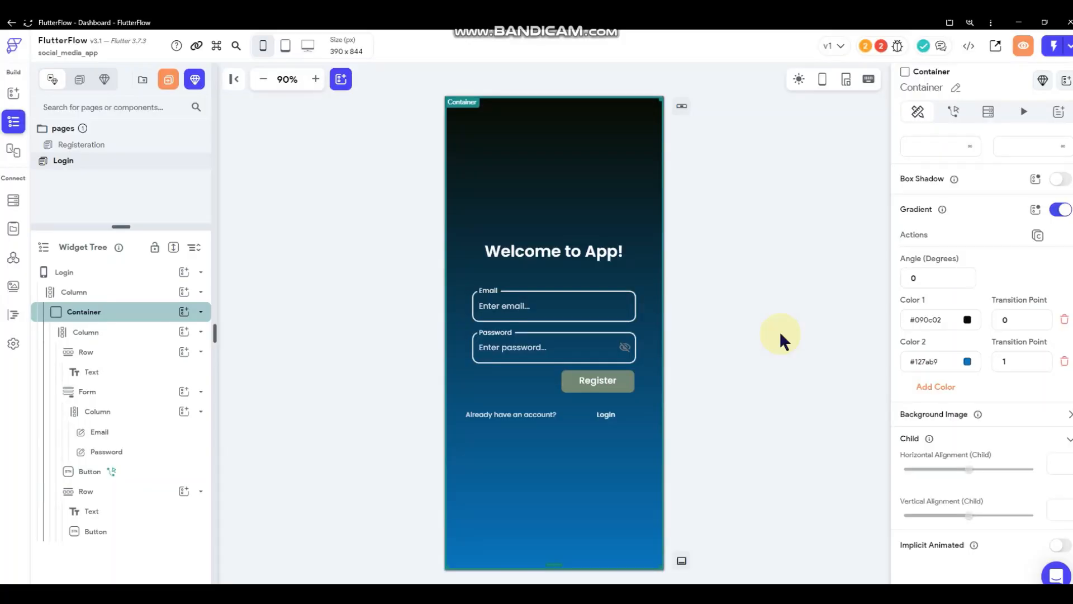
left_click(779, 331)
Change the Login page's heading text to "Welcome Back!"
left_click(561, 256)
left_click(1002, 154)
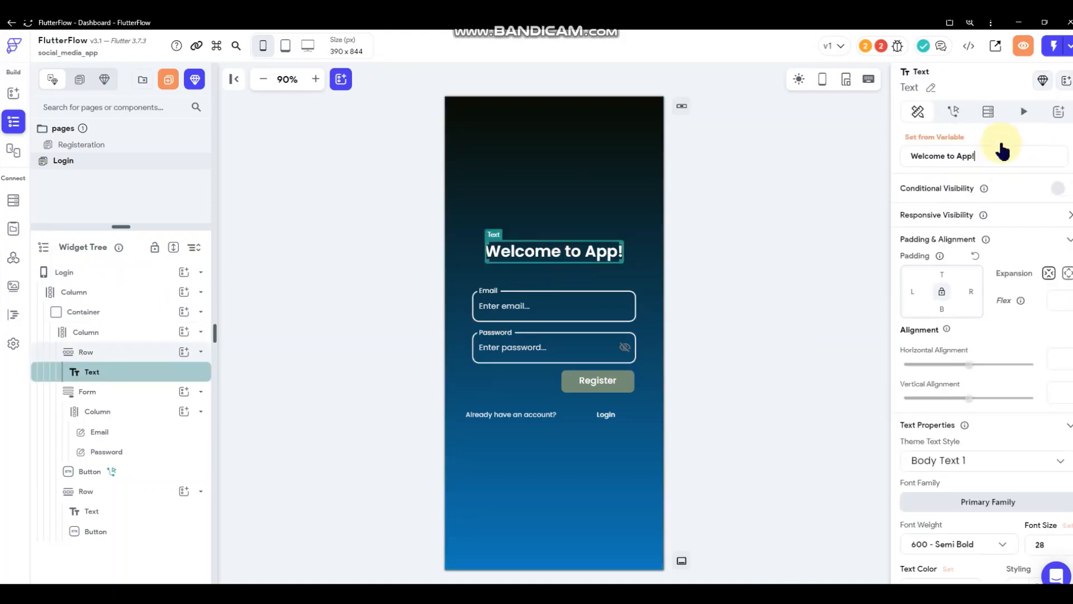
key("ctrl+a")
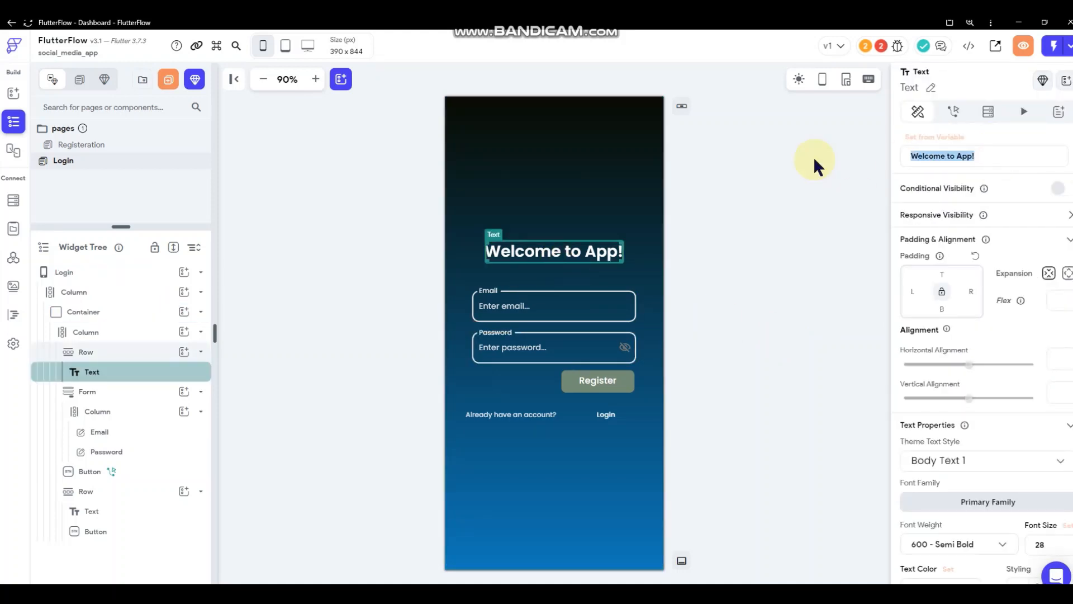
type("Welc")
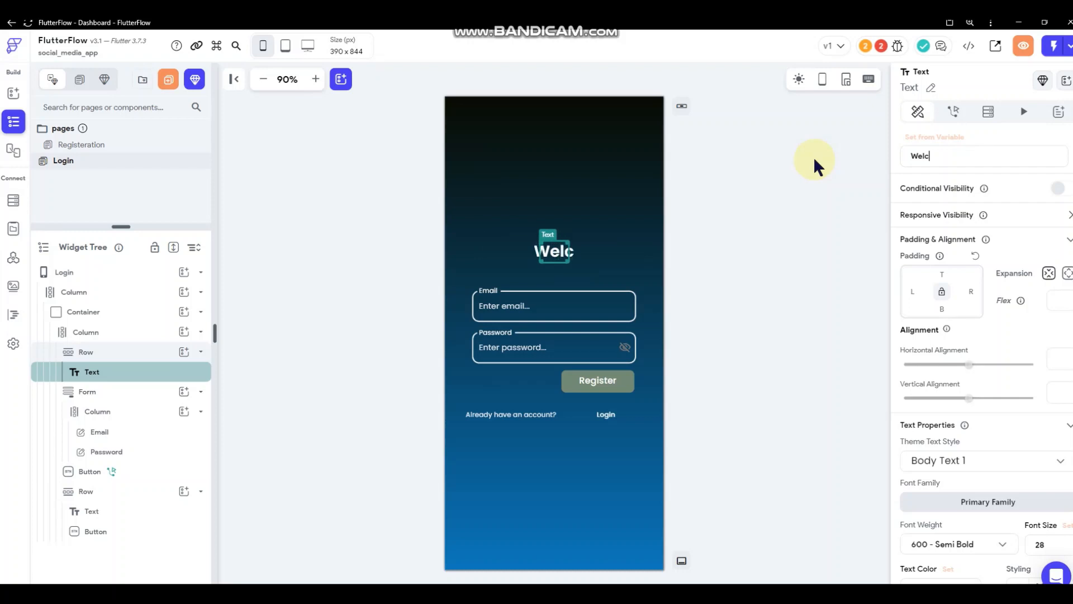
type("ome Back!")
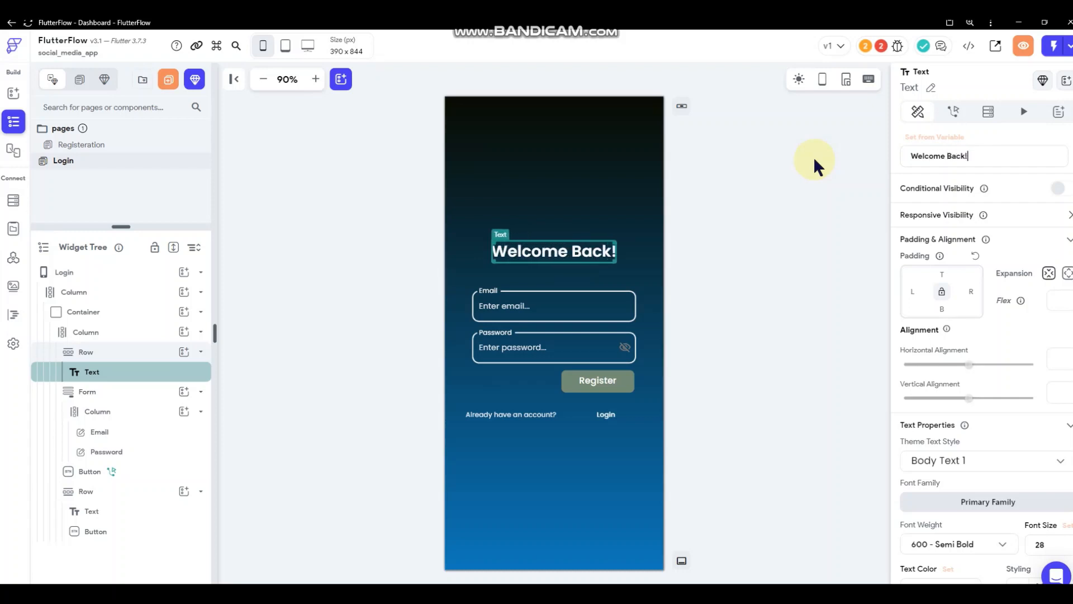
Change the label of the main button below the Login page's form to "Login"
left_click(624, 391)
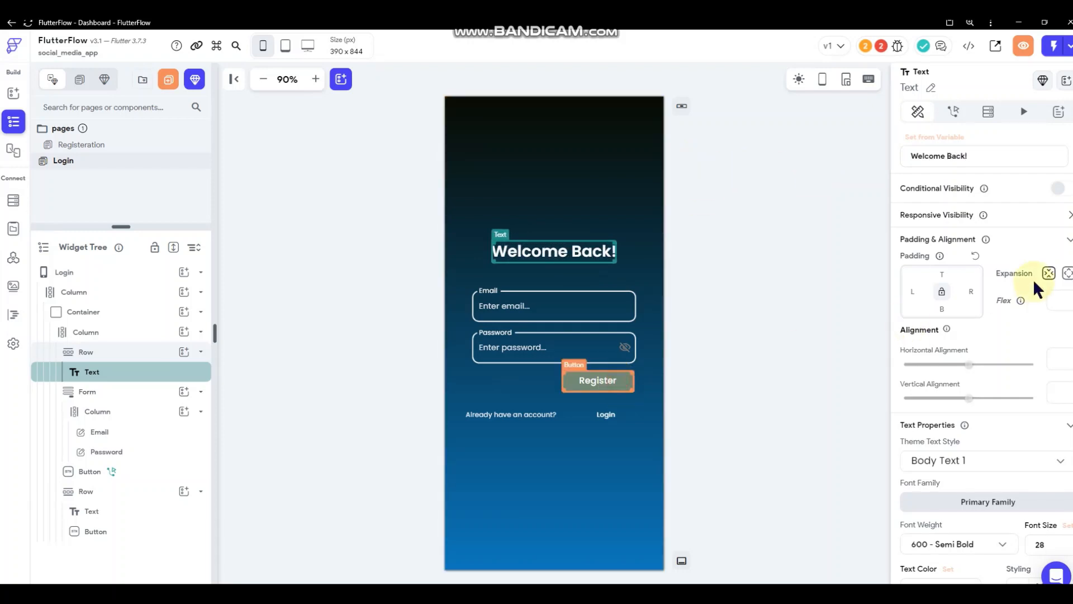
left_click_drag(946, 414, 858, 416)
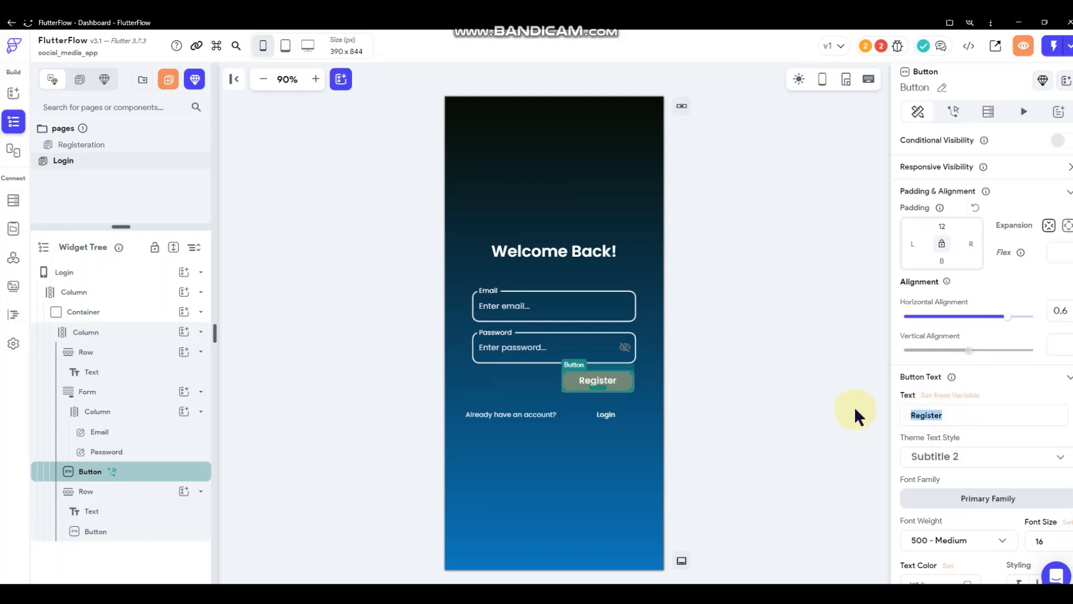
type("Login")
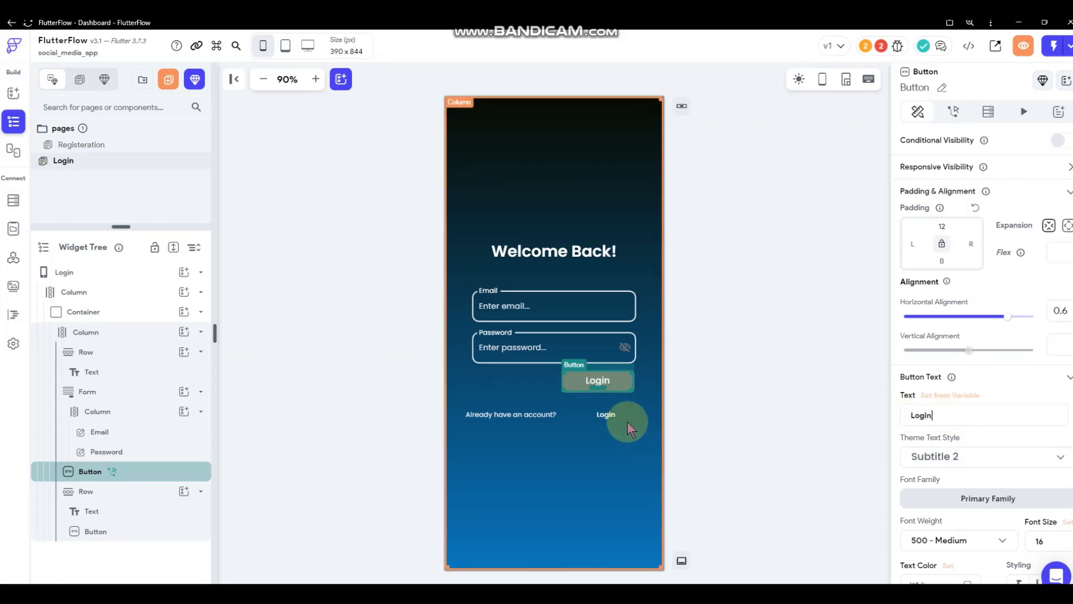
Change the prompt text below the Login page's form to "Don't have an account?" and the label of the button beside it to "Register"
left_click(482, 414)
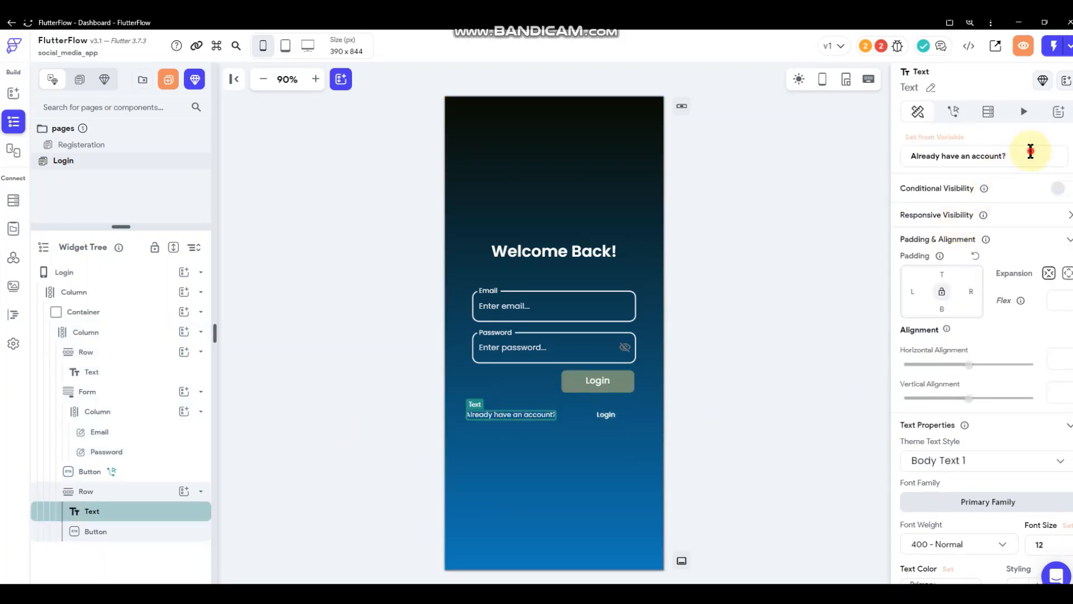
left_click_drag(1031, 156, 822, 166)
type("Don")
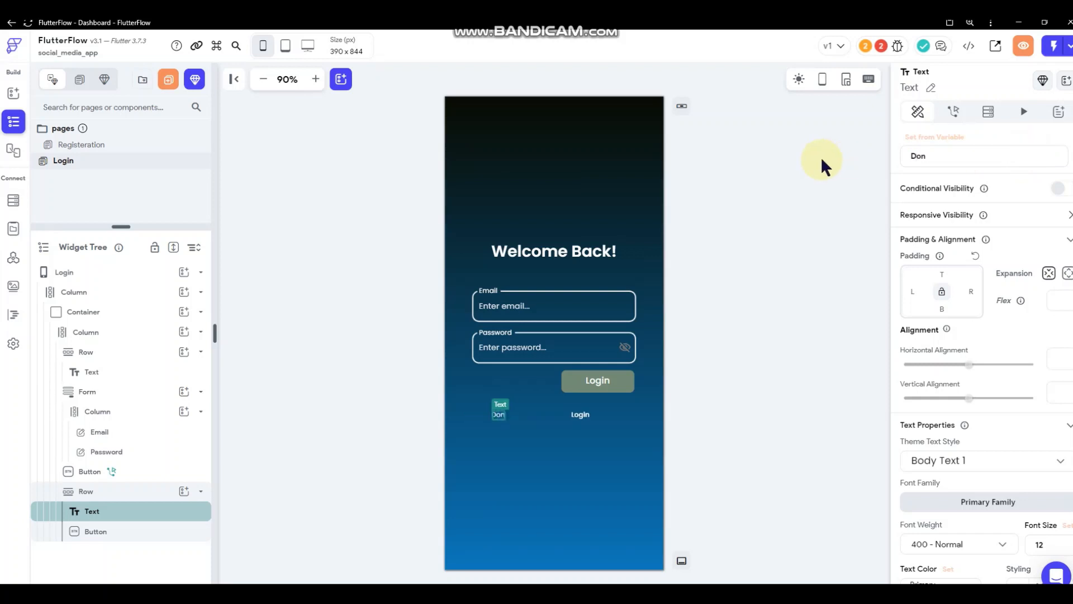
left_click(821, 157)
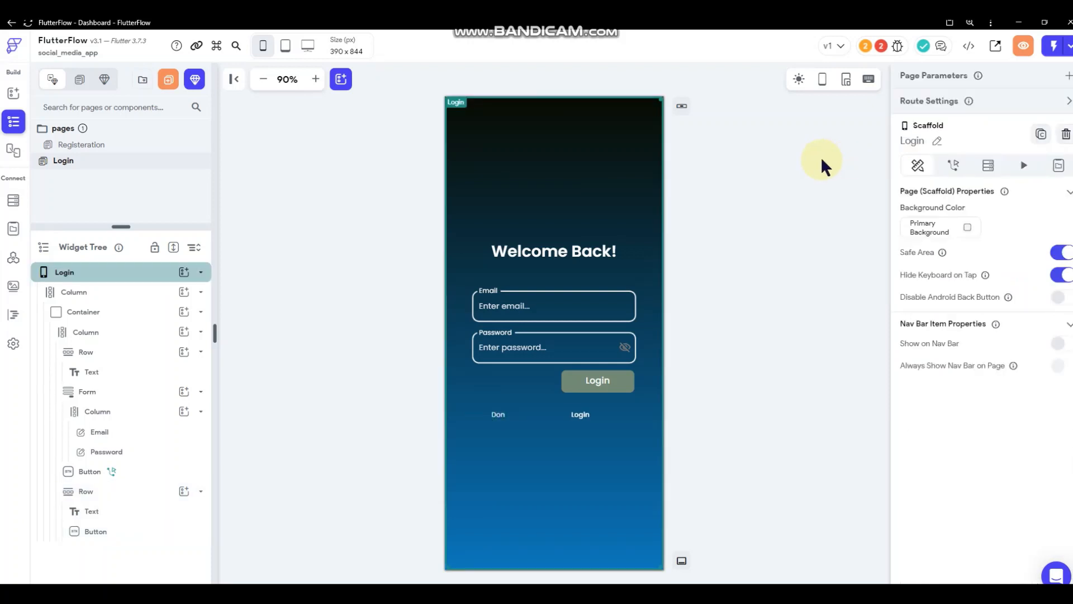
left_click(706, 305)
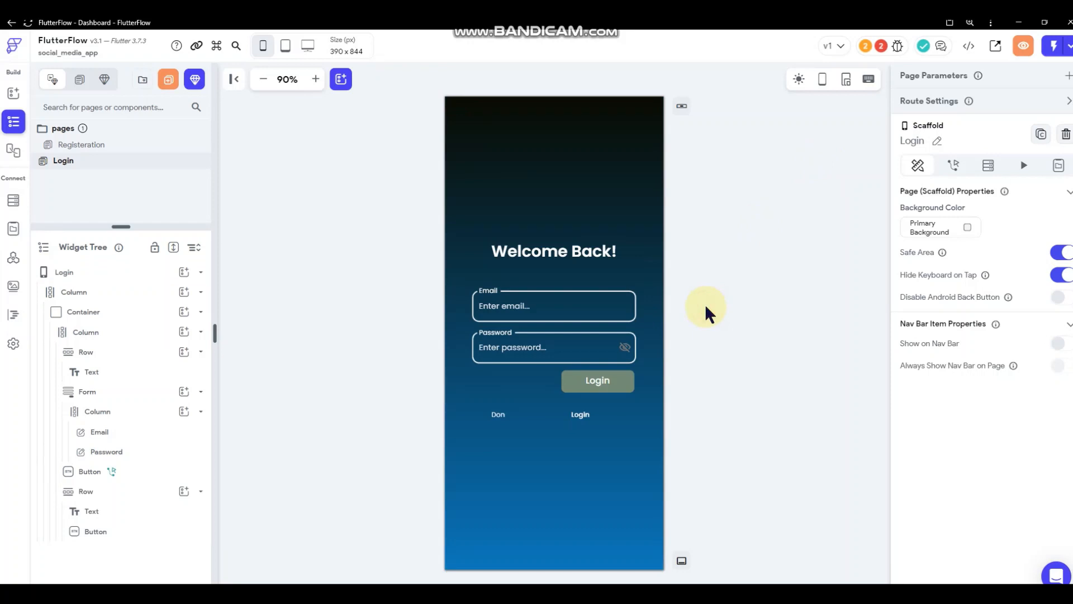
left_click(498, 414)
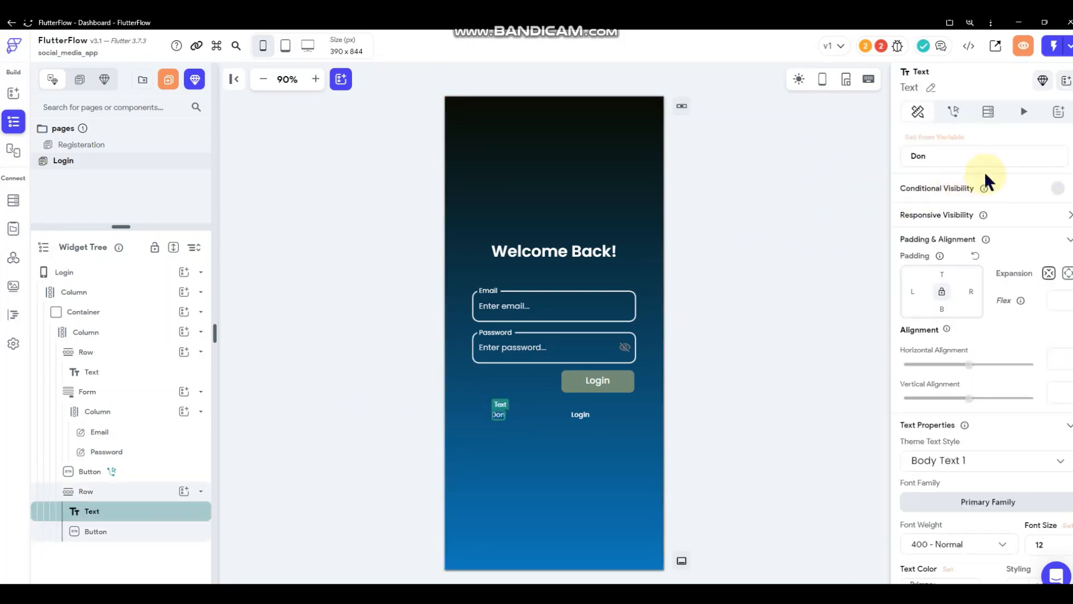
left_click(983, 158)
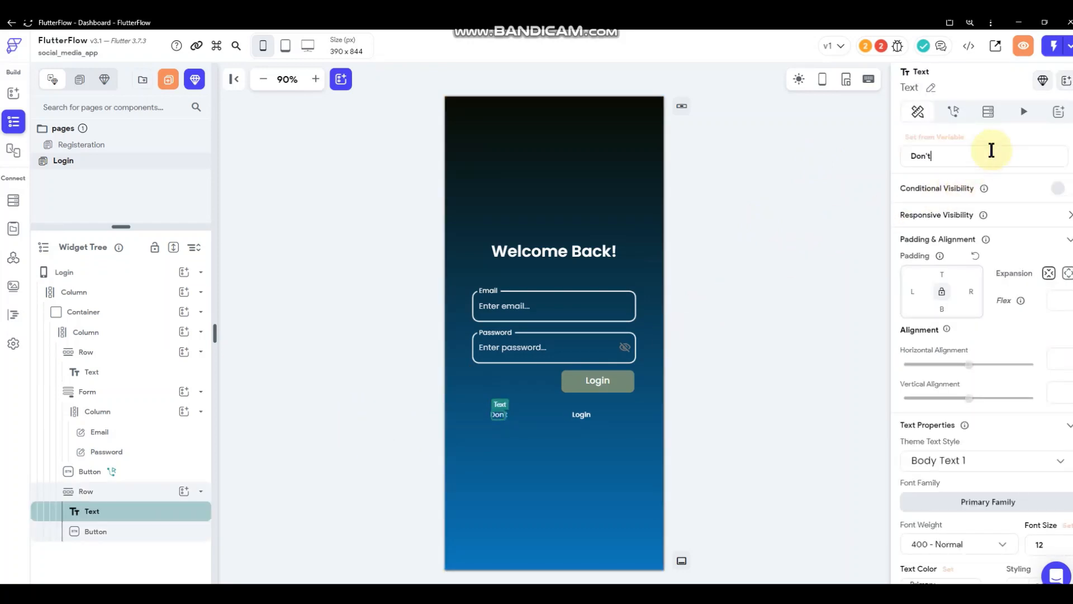
type("'t have")
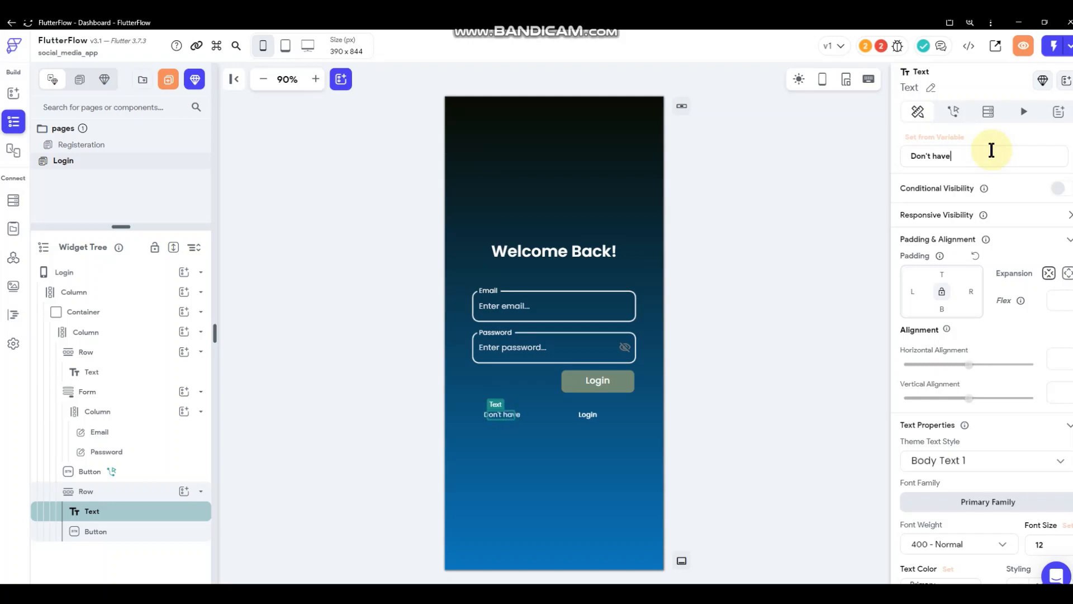
type(" an account?")
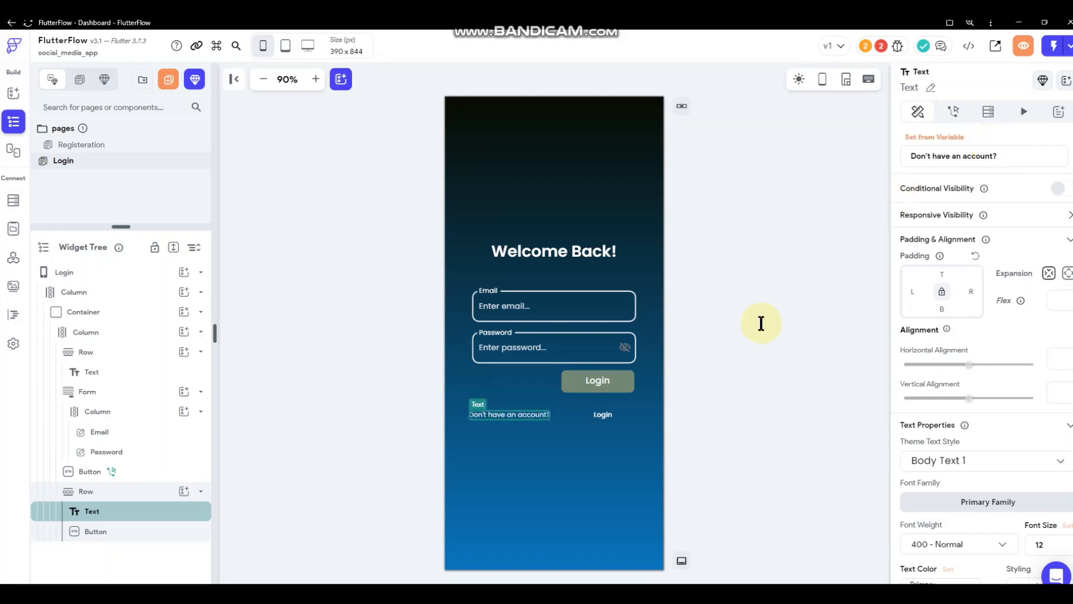
left_click(609, 418)
left_click_drag(946, 415, 838, 434)
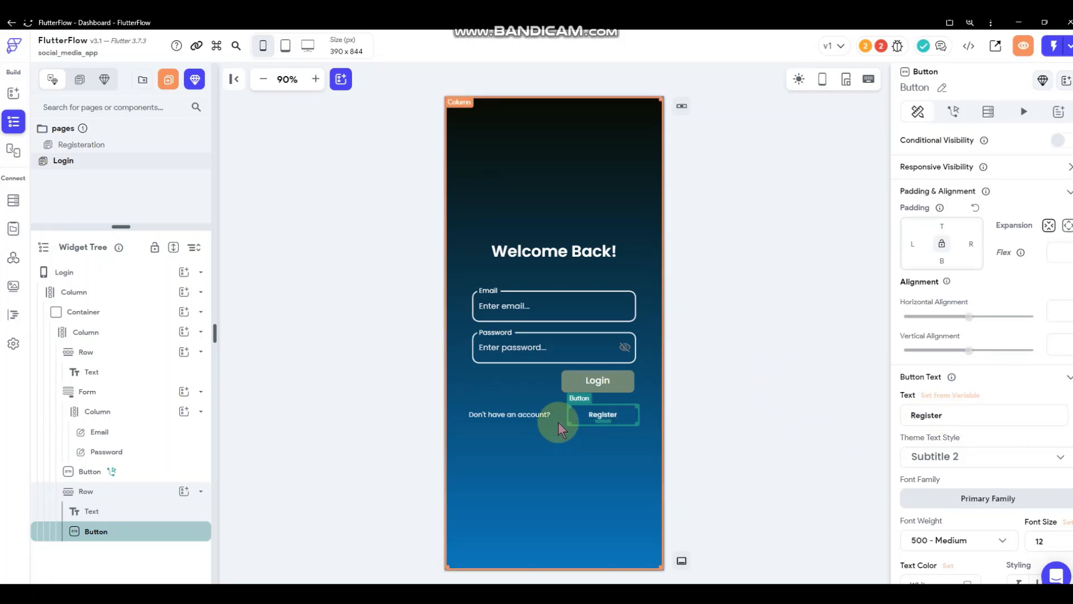
Add an On Tap action to the Register button that navigates to the Registeration page with the Slide Left transition
left_click(955, 106)
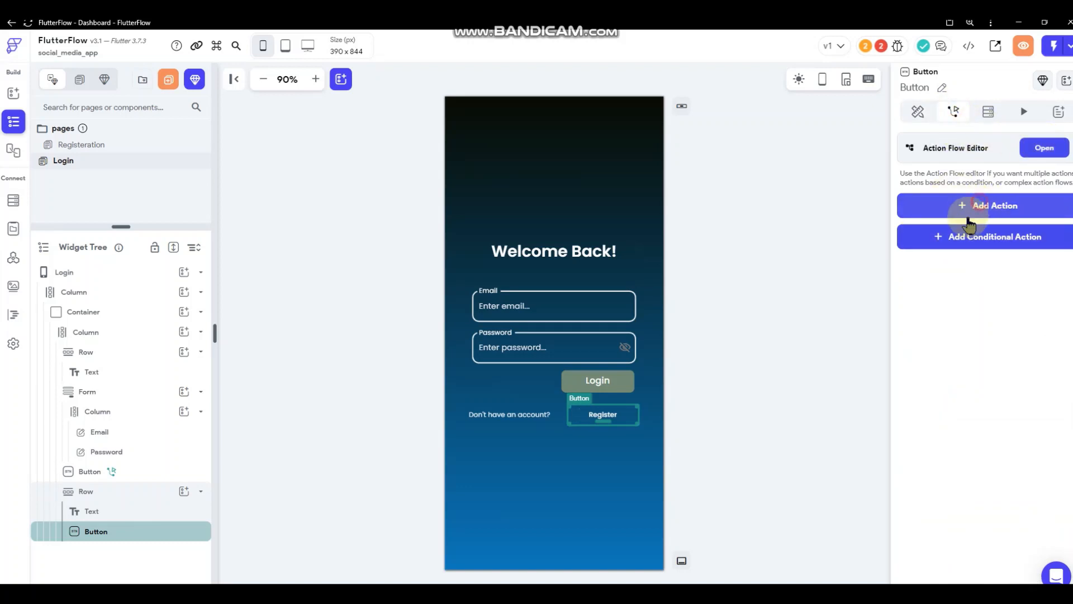
left_click(965, 205)
scroll(1001, 391, "down", 2)
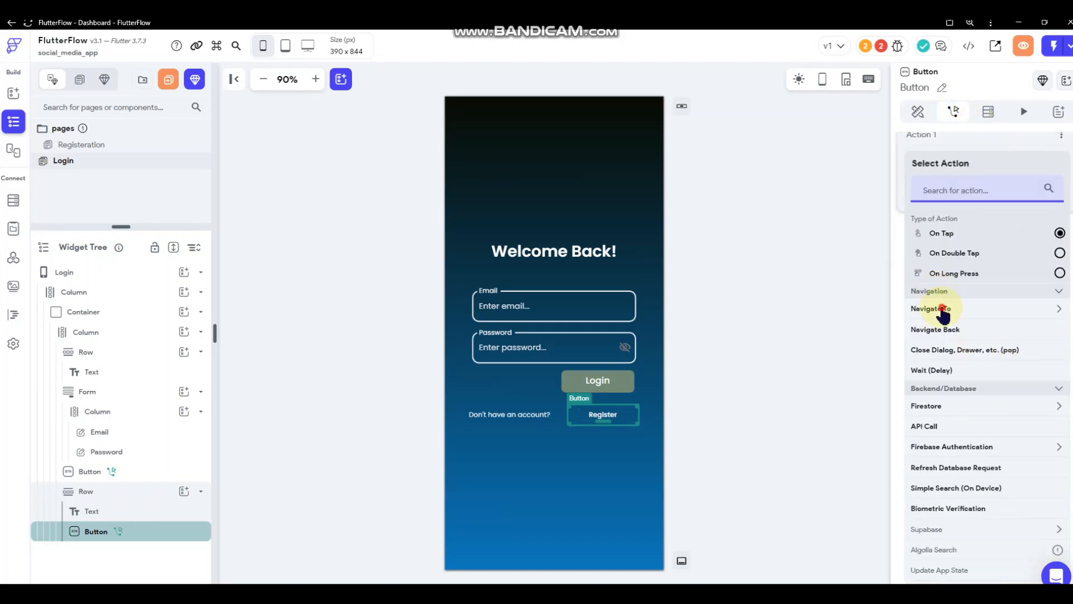
left_click(957, 311)
left_click(926, 350)
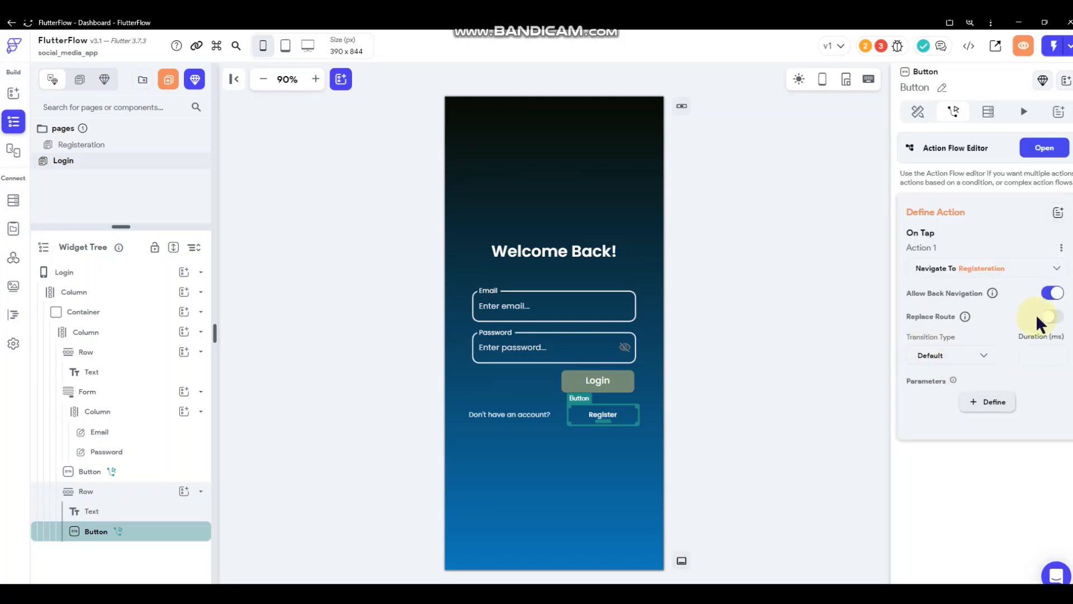
left_click(946, 358)
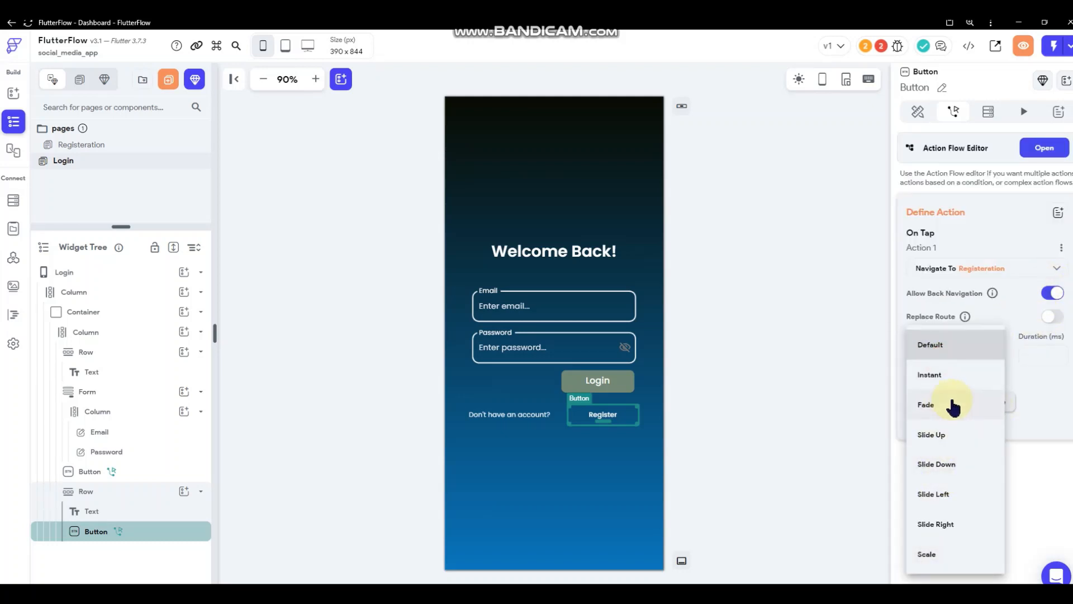
left_click(949, 496)
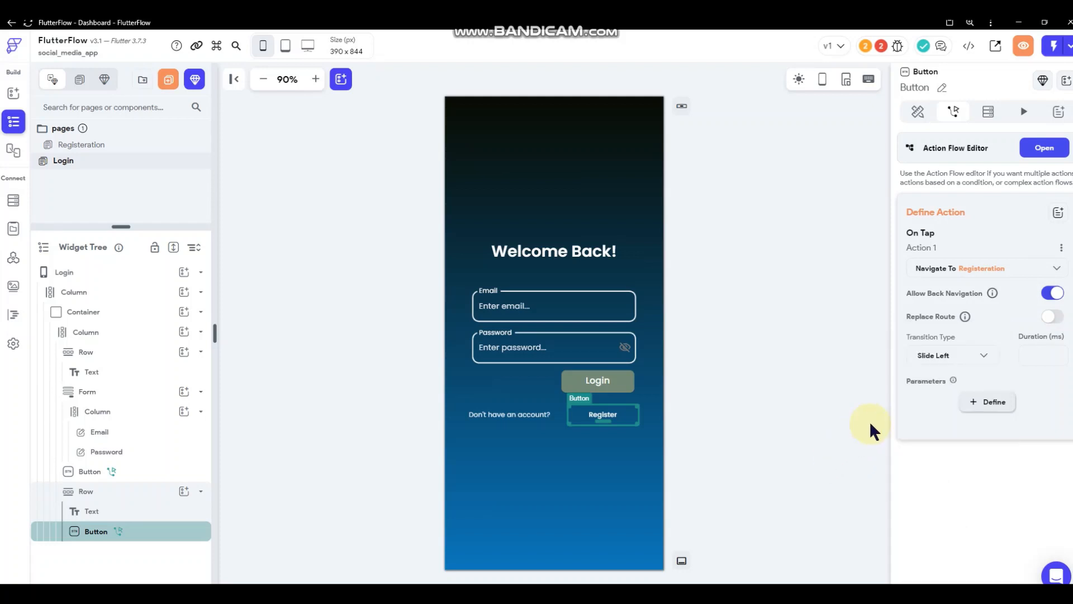
left_click(790, 357)
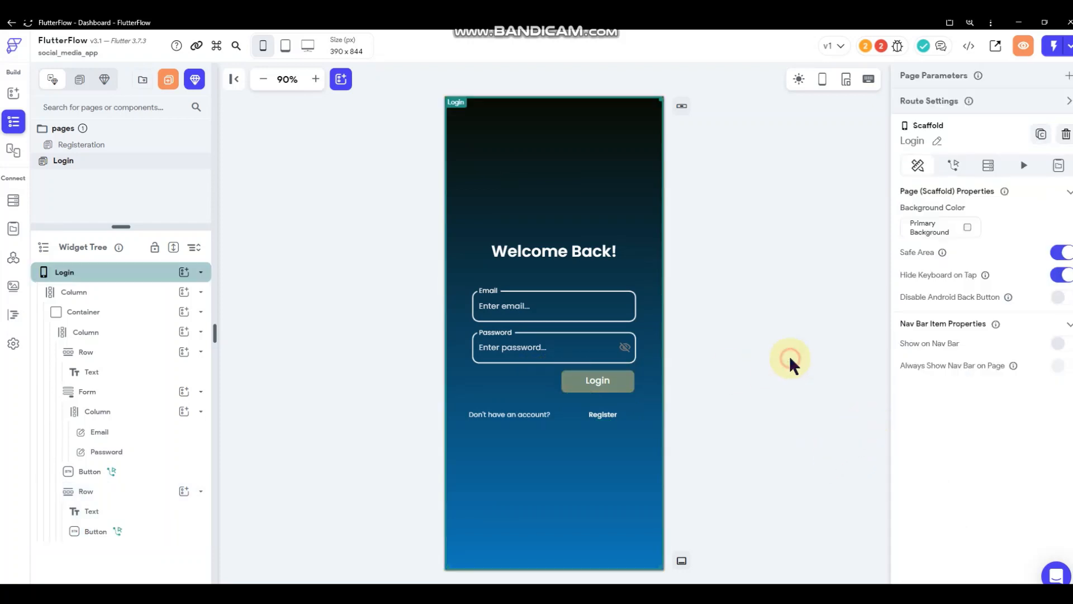
Replace the Login button's Create Account action with the Firebase Authentication Log in action
left_click(593, 382)
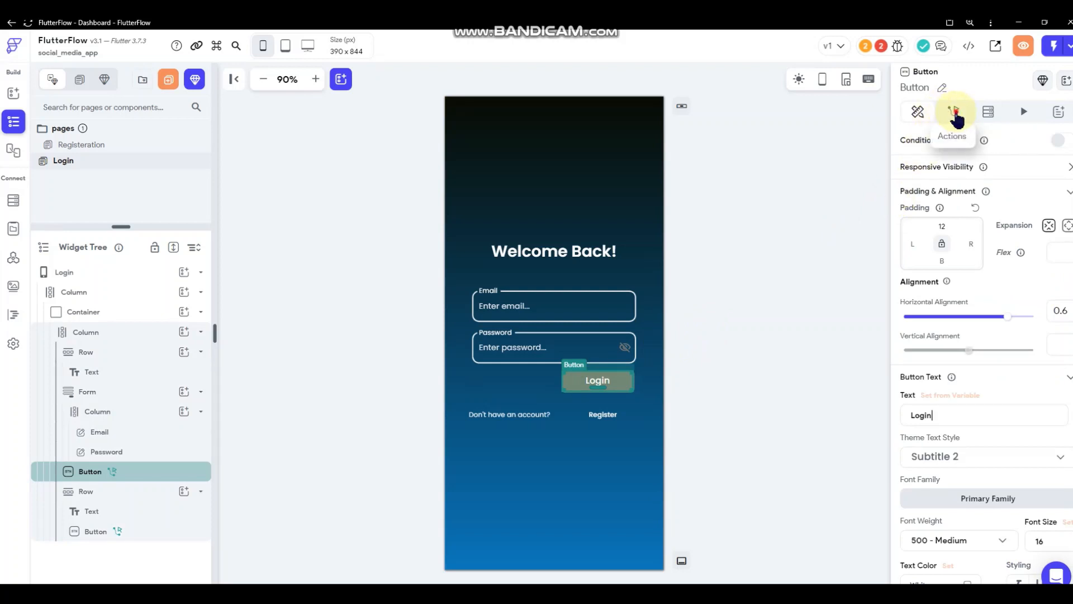
left_click(955, 113)
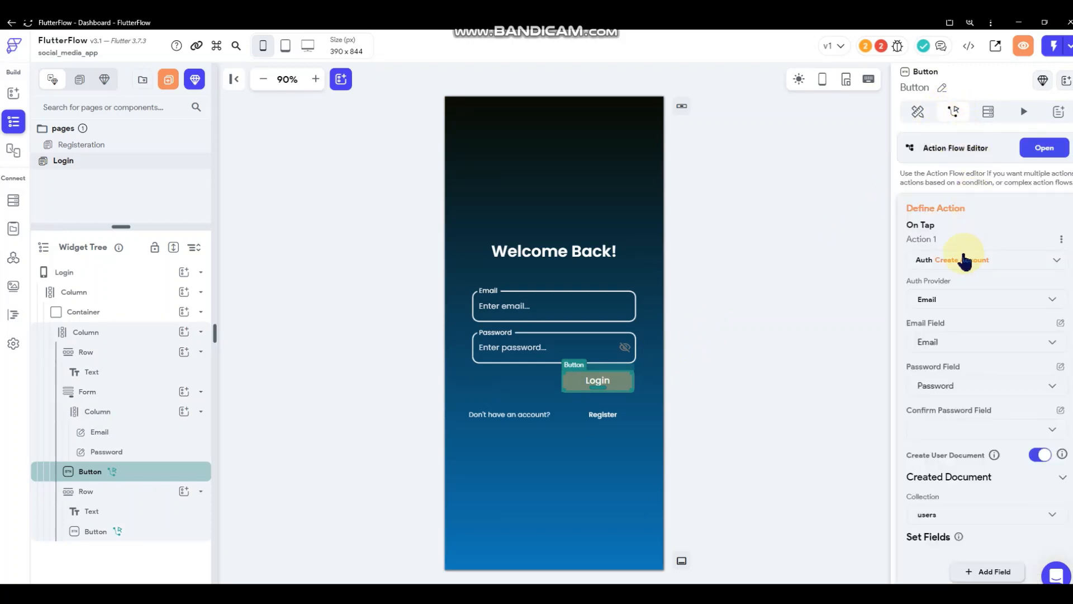
left_click(953, 263)
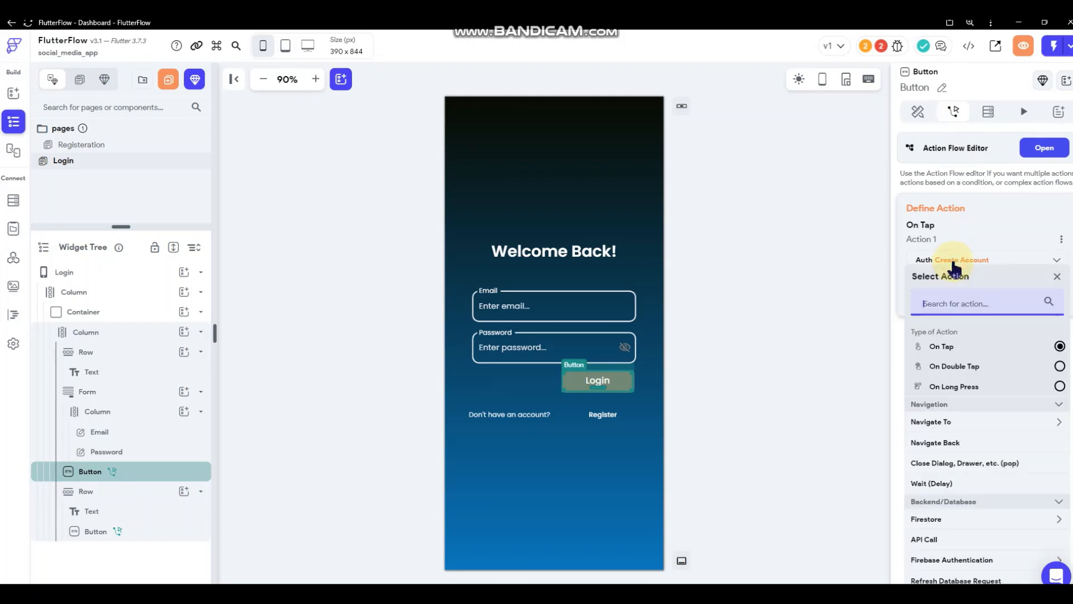
scroll(964, 399, "down", 3)
left_click(962, 395)
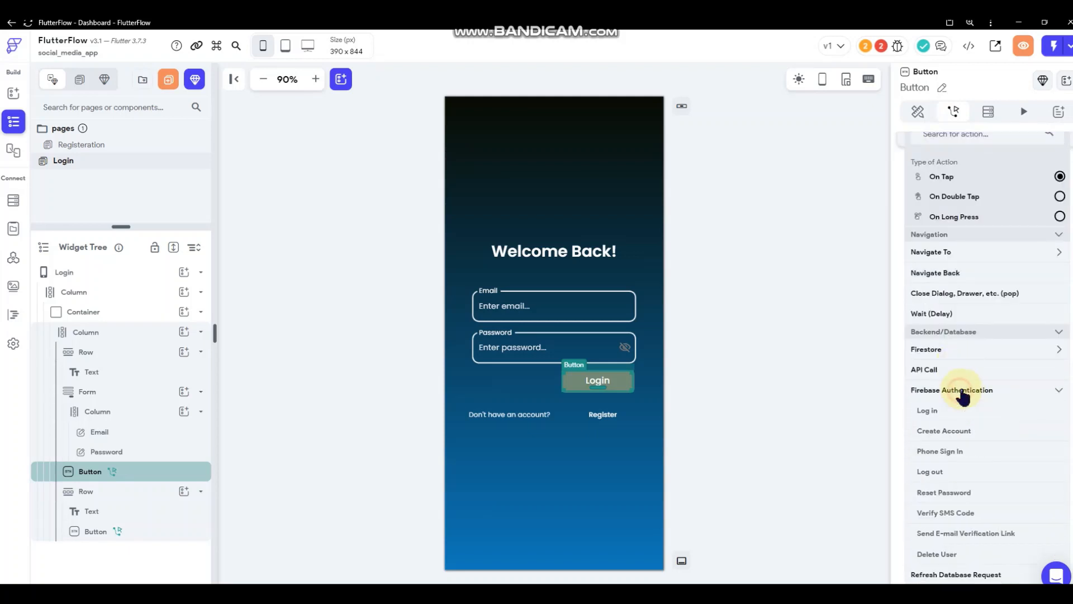
left_click(927, 411)
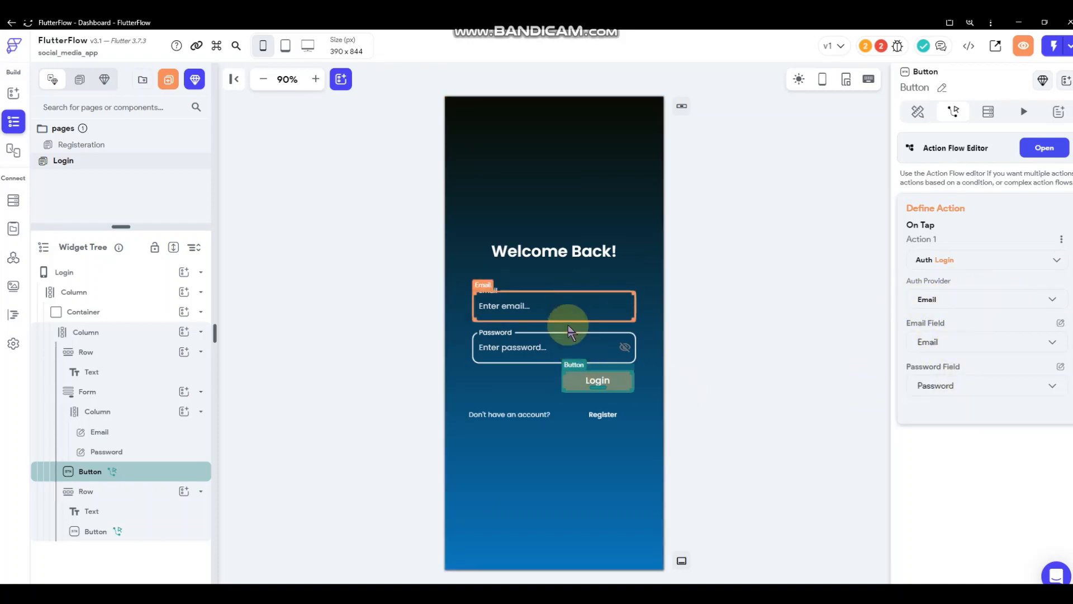
left_click(820, 353)
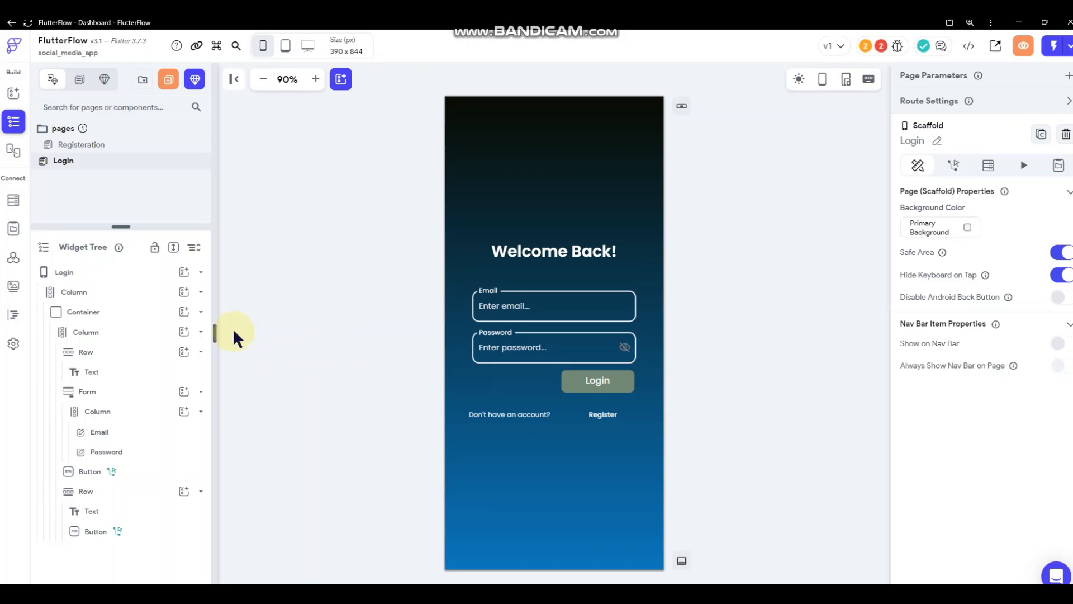
left_click(311, 320)
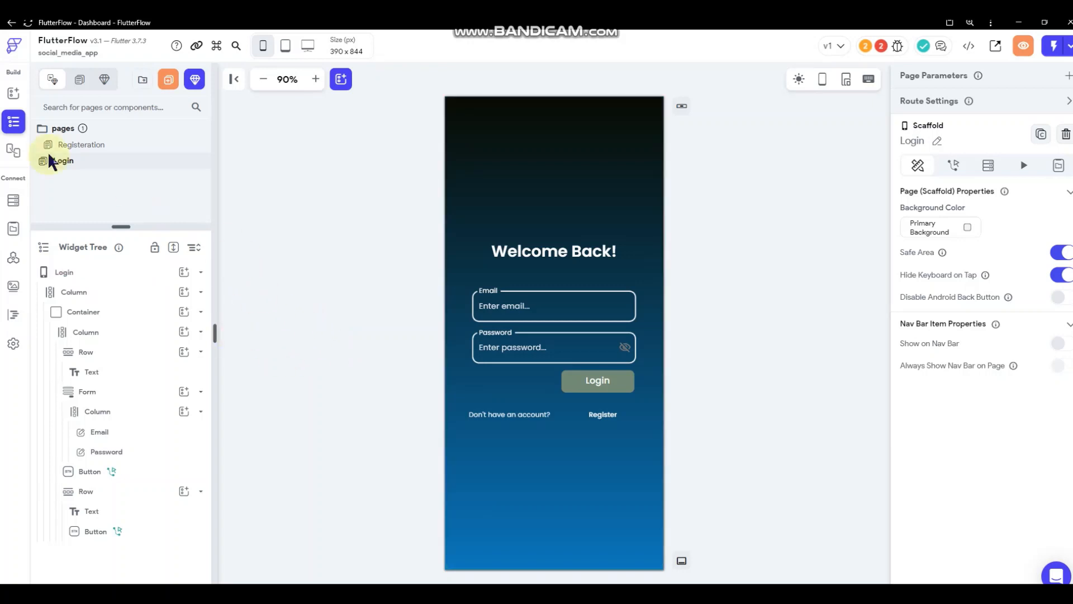
Create a new page folder named "Onboarding"
left_click(143, 83)
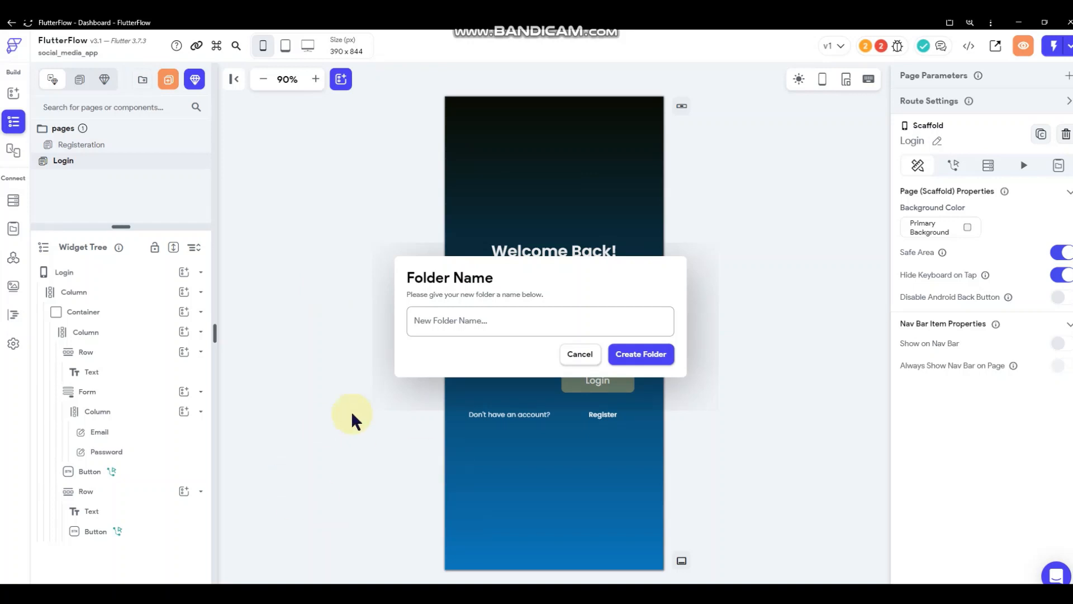
left_click(613, 319)
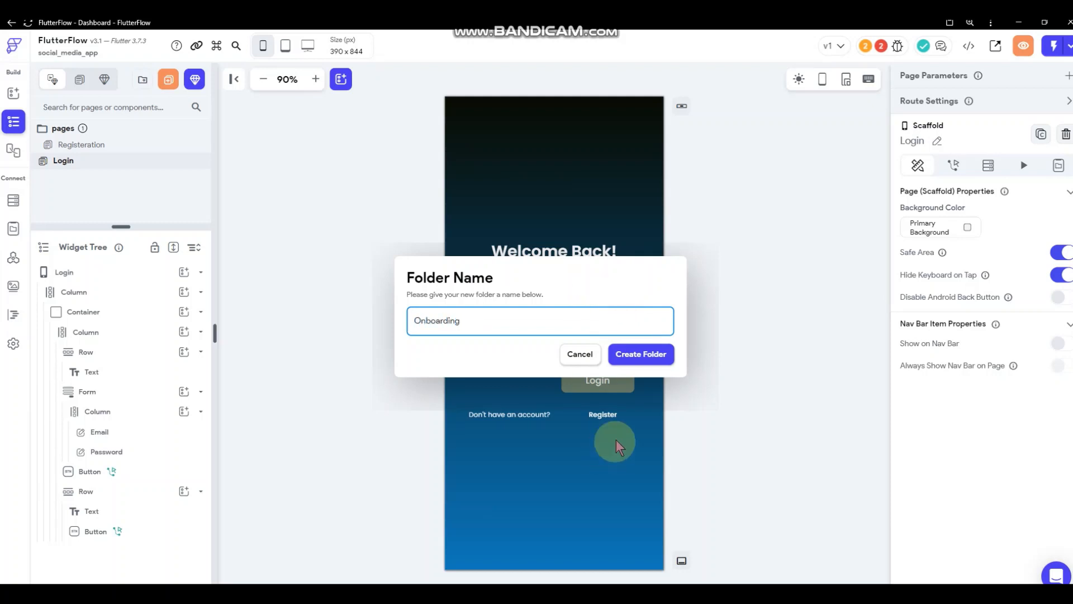
left_click(642, 354)
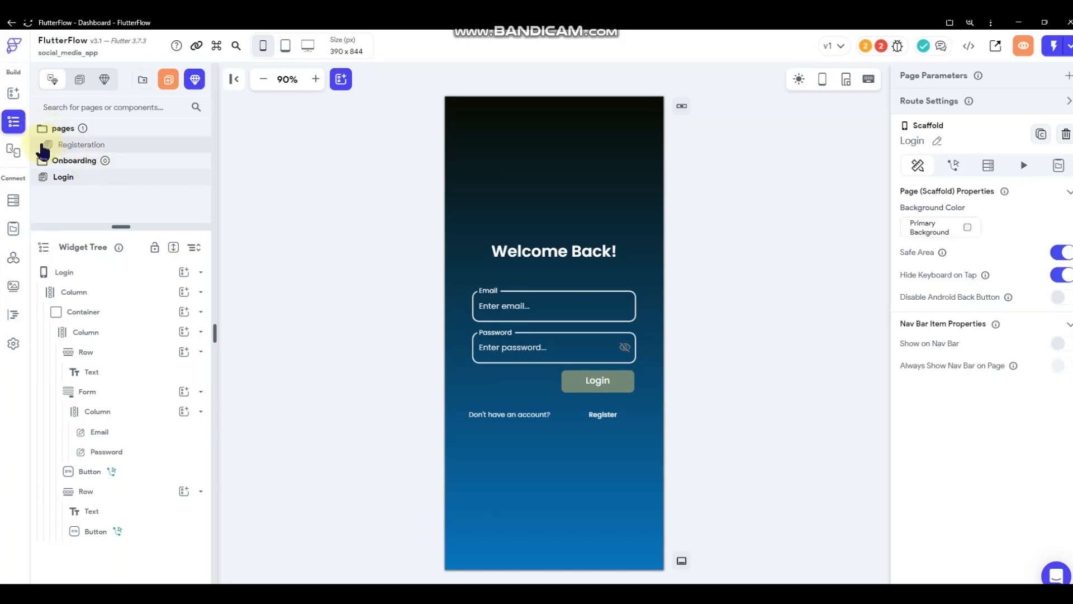
Move the Registeration and Login pages into the Onboarding folder
left_click_drag(42, 150, 51, 164)
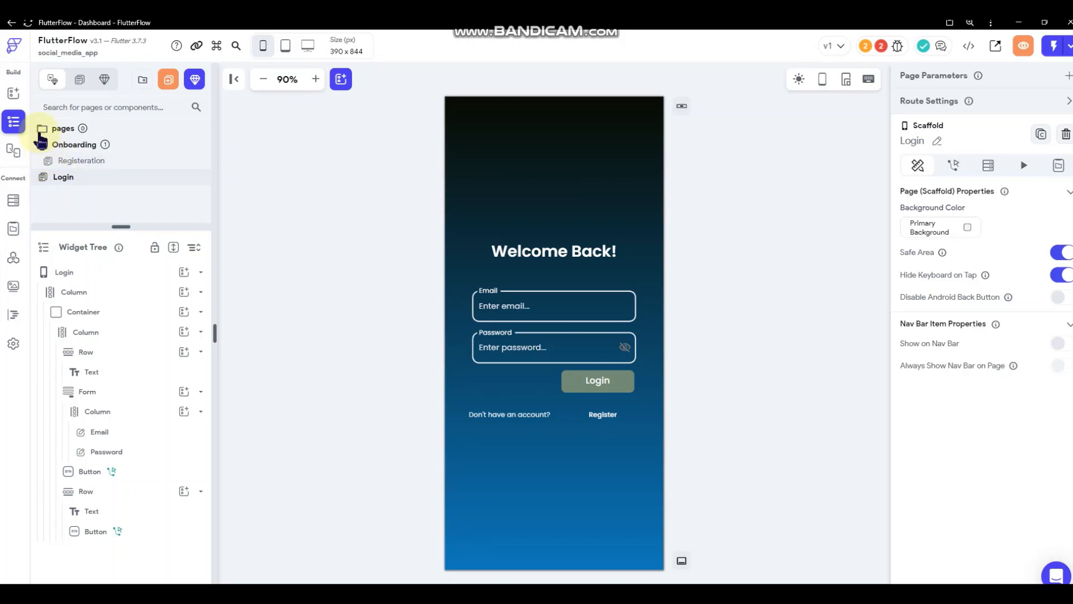
left_click(65, 147)
left_click(76, 147)
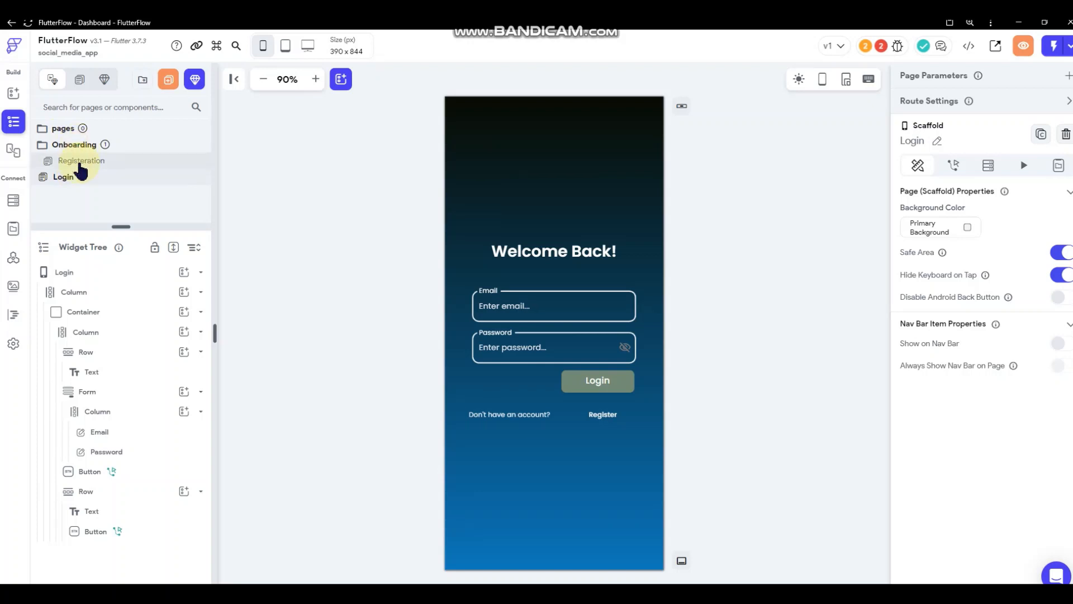
left_click_drag(45, 175, 87, 148)
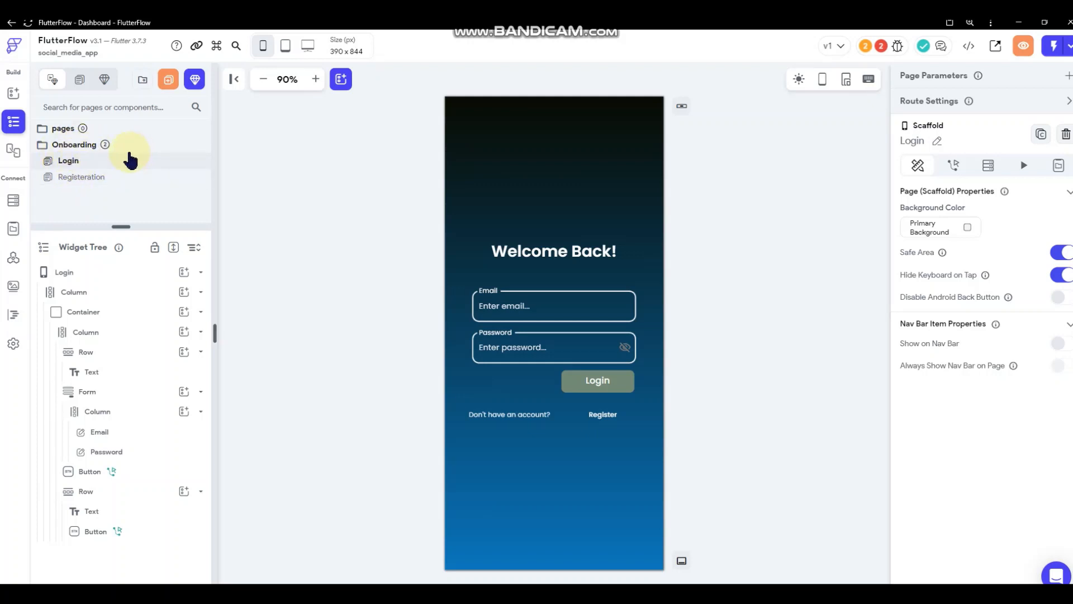
On the Registeration page, give the Login button an On Tap action that navigates to the Login page with the Slide Right transition
left_click(91, 177)
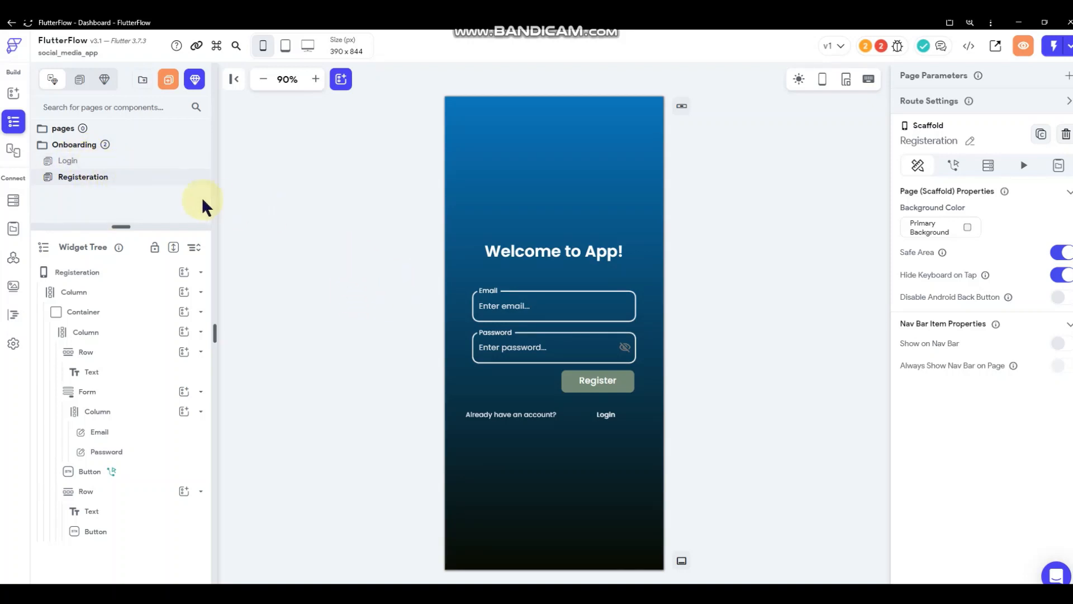
left_click(605, 415)
left_click(953, 111)
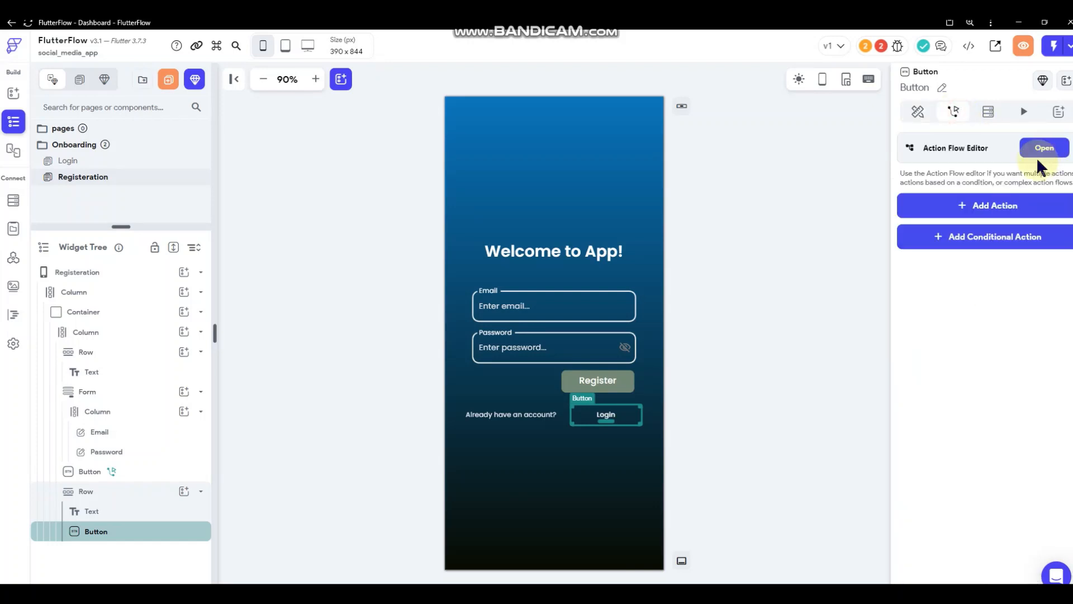
left_click(977, 208)
left_click(956, 425)
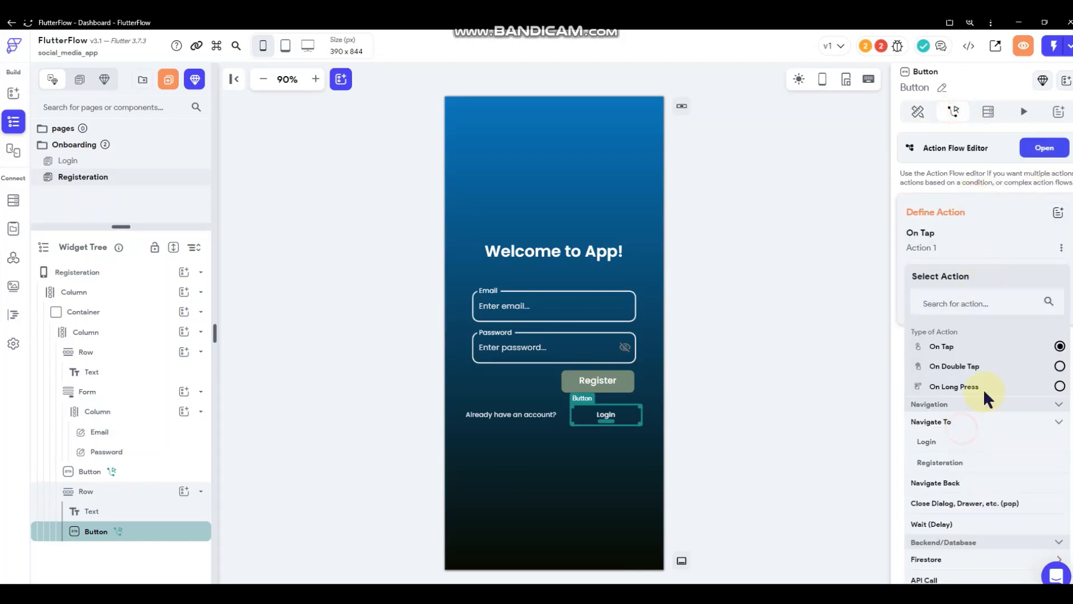
scroll(983, 403, "down", 3)
left_click(939, 274)
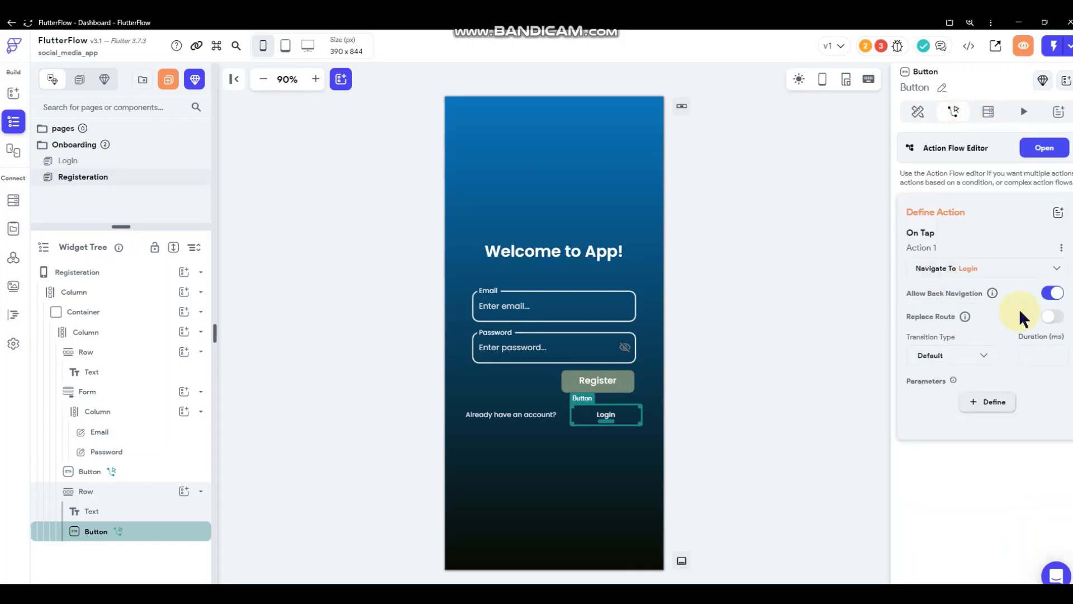
left_click(959, 355)
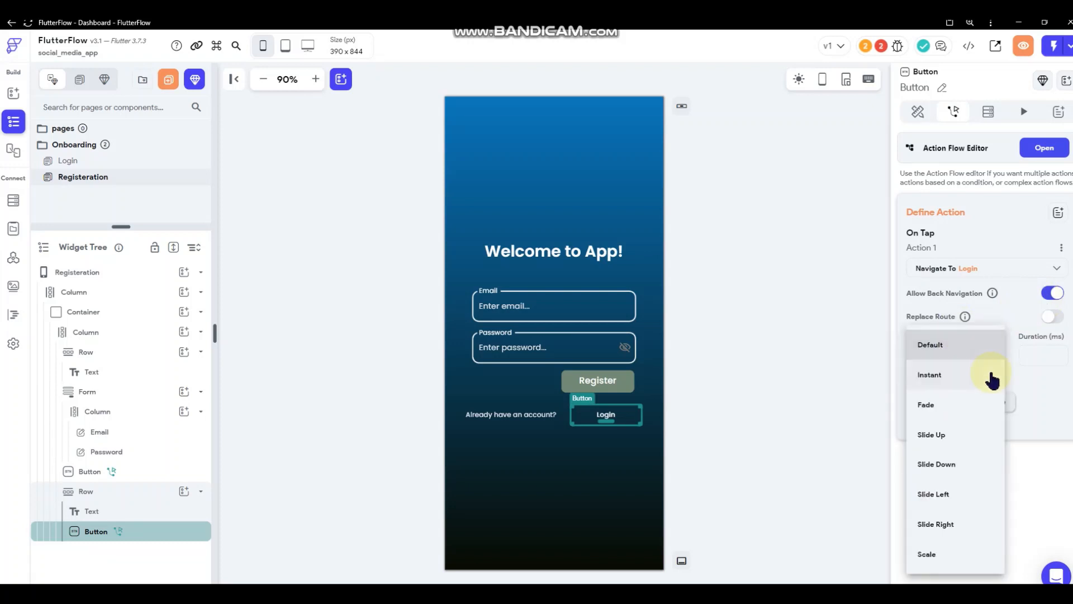
left_click(937, 466)
left_click(939, 536)
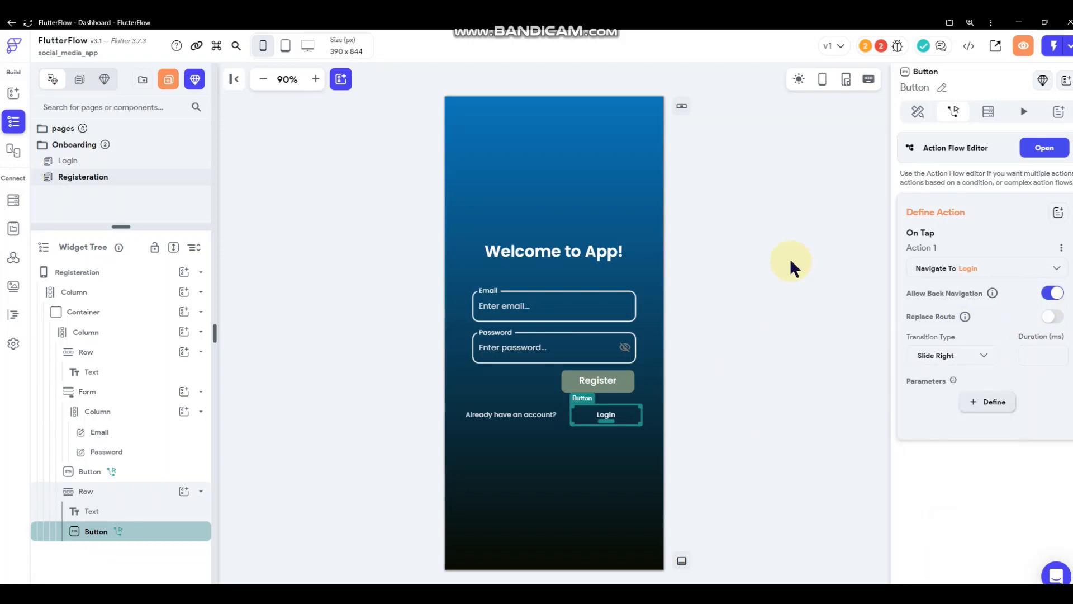
left_click(789, 258)
left_click(56, 274)
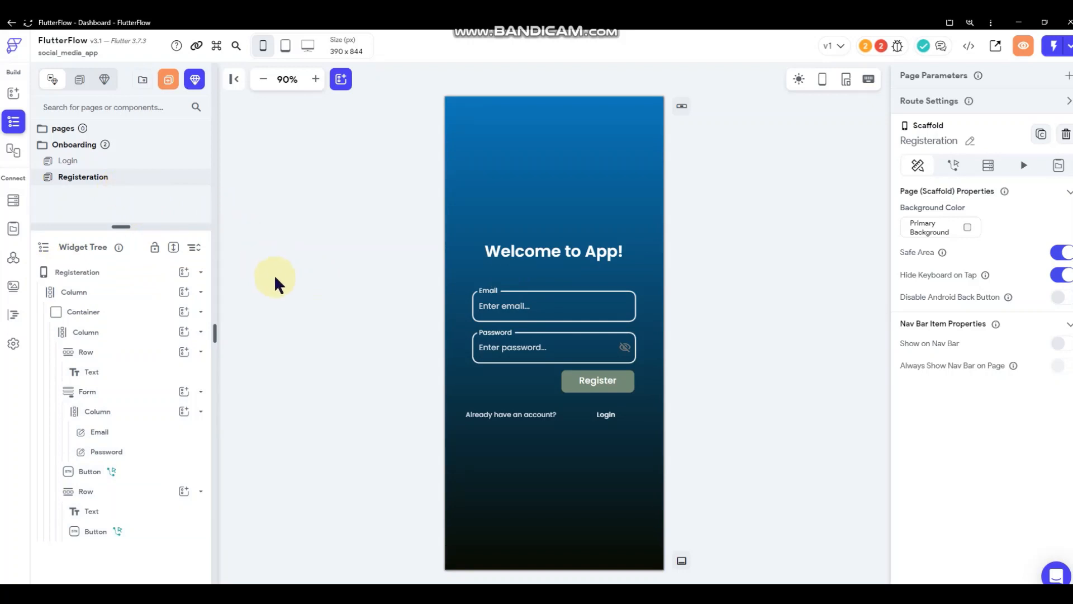
Create a new page named CreateProfile from the Create Profile template, using the project's own theme
left_click(169, 86)
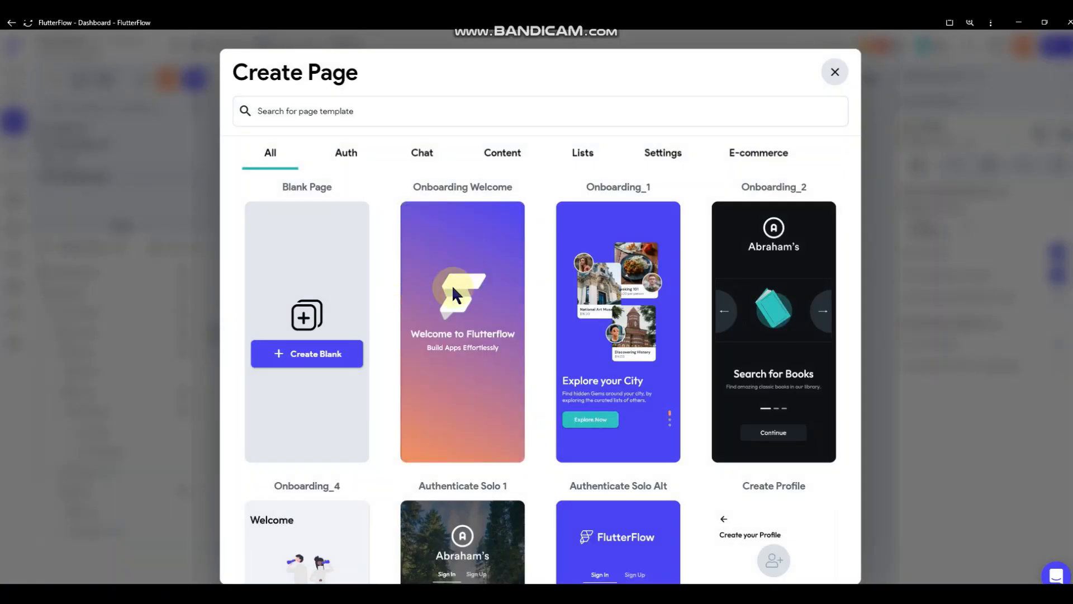
mouse_move(563, 276)
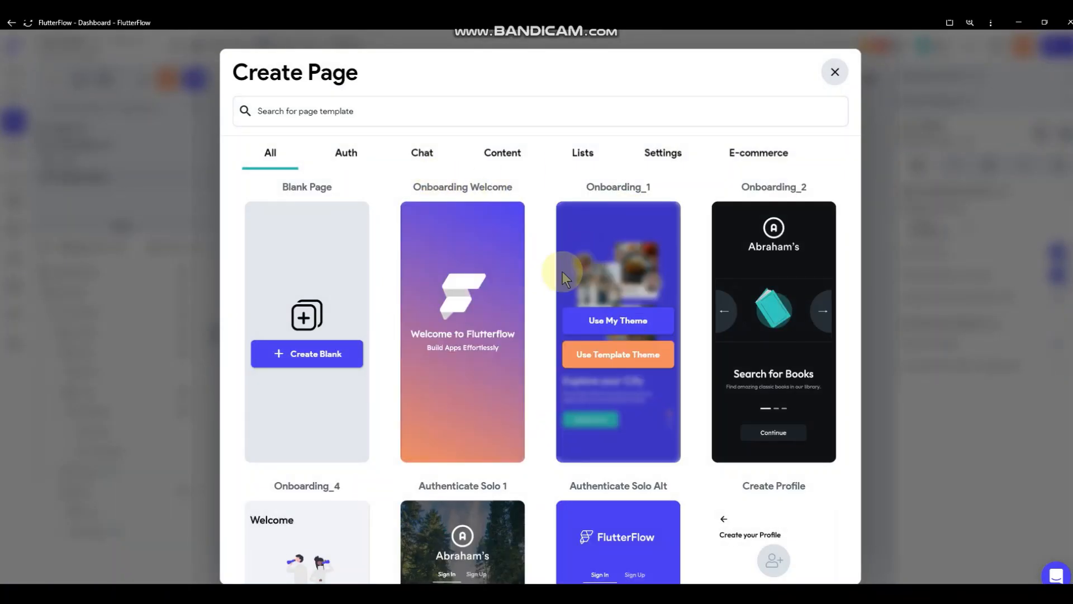
scroll(562, 272, "down", 4)
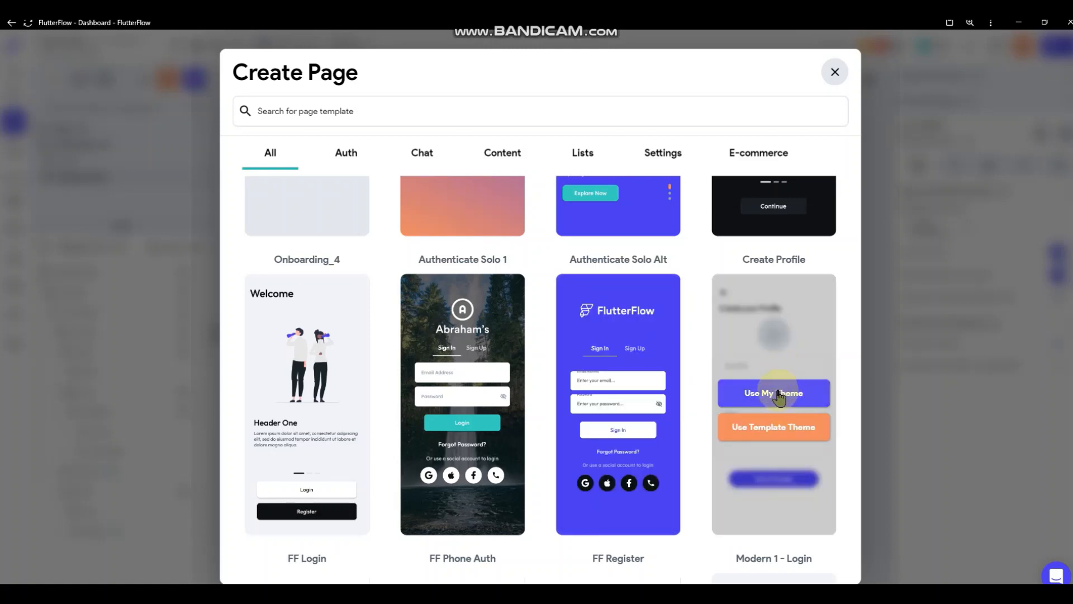
left_click(790, 394)
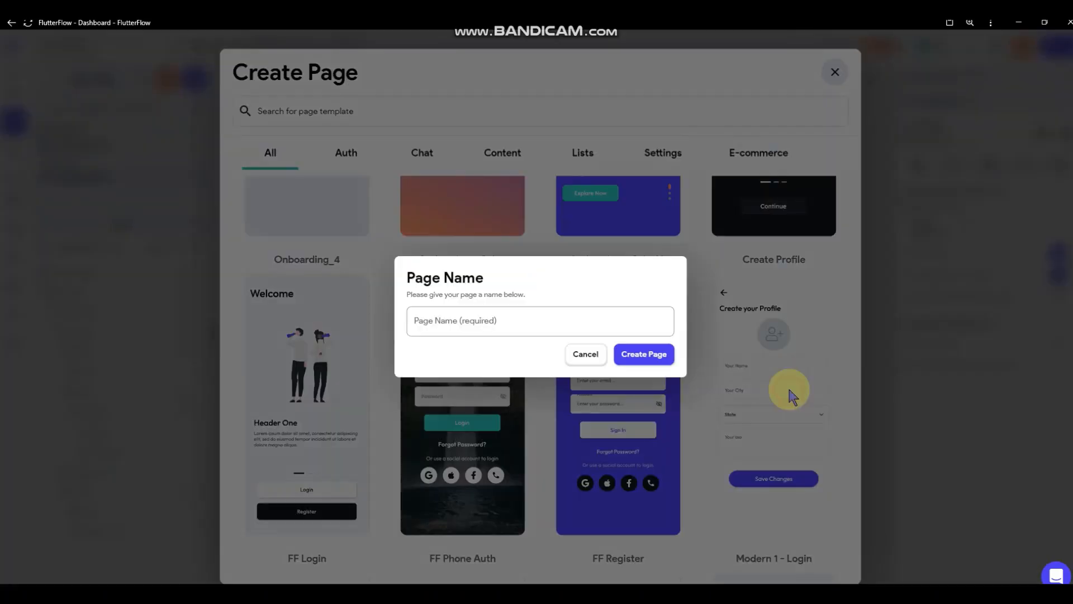
left_click(599, 311)
type("C")
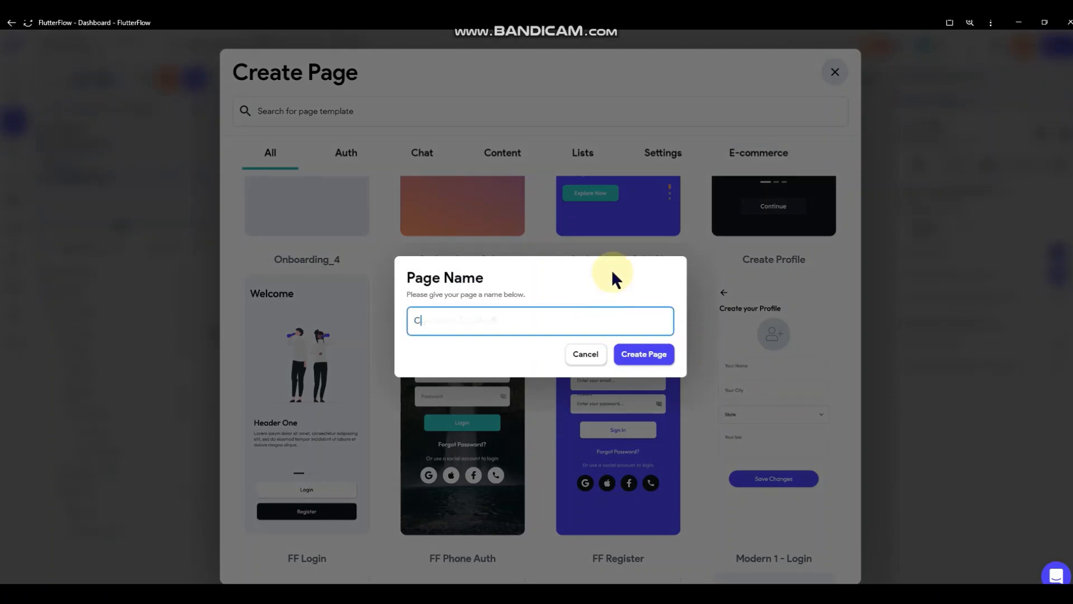
type("reateProfile")
left_click(644, 357)
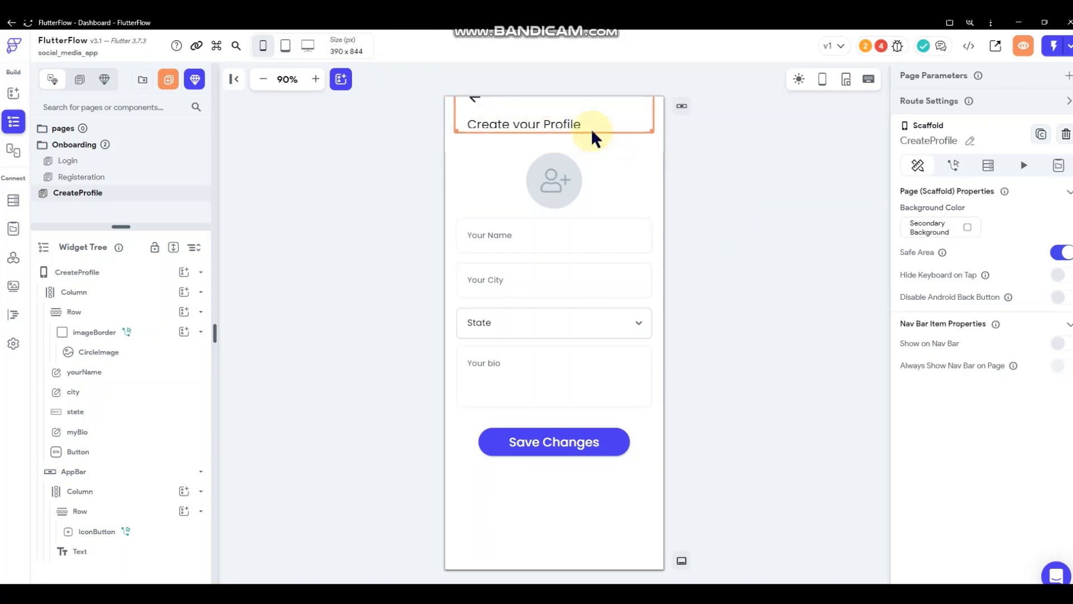
Turn off Safe Area on the CreateProfile page and delete its AppBar
left_click(632, 139)
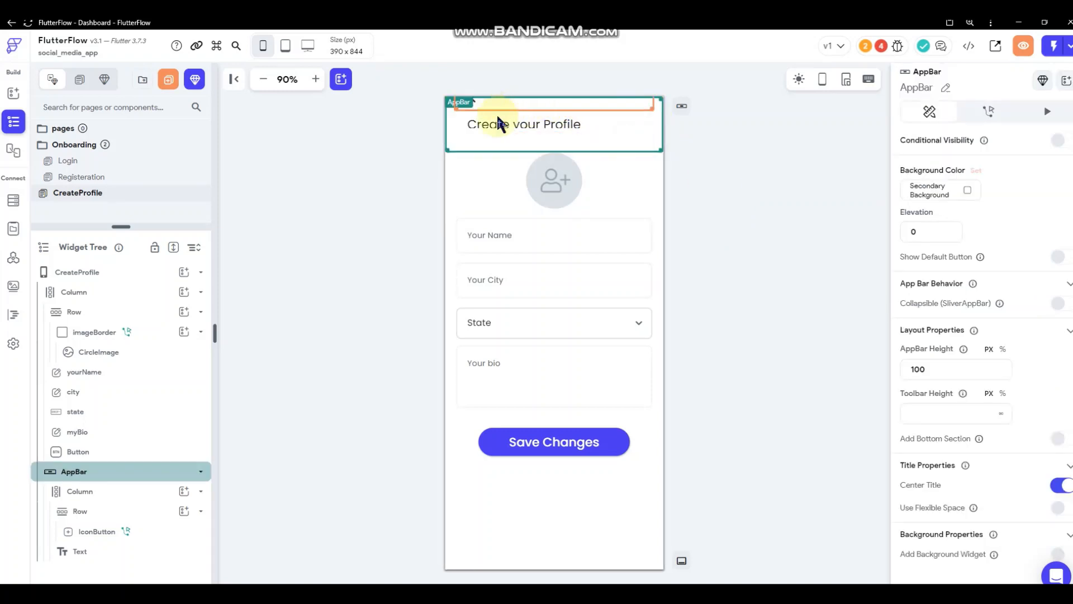
left_click(755, 163)
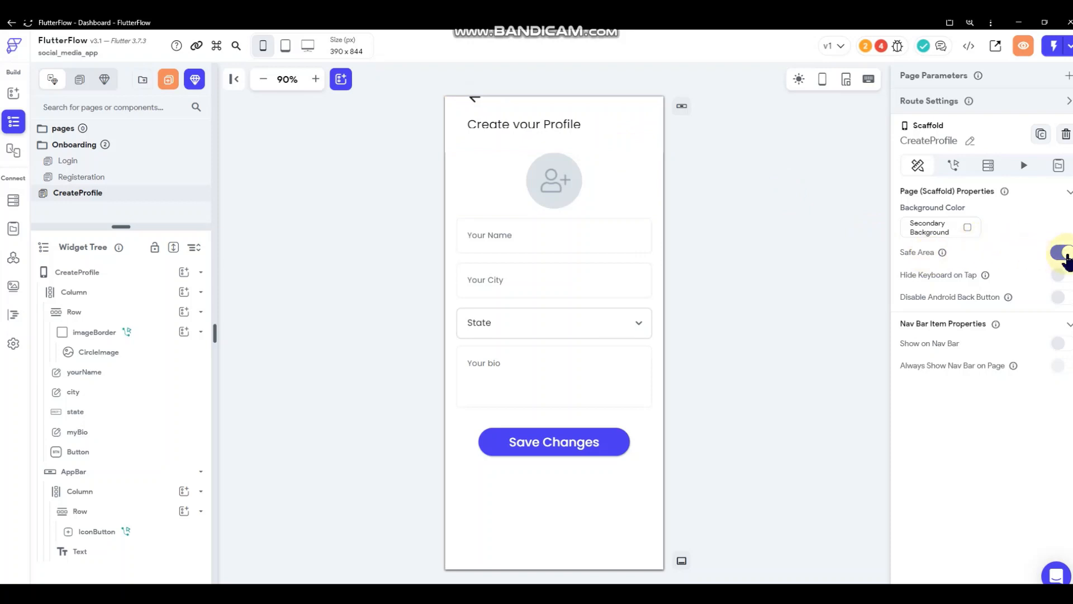
right_click(631, 139)
left_click(671, 156)
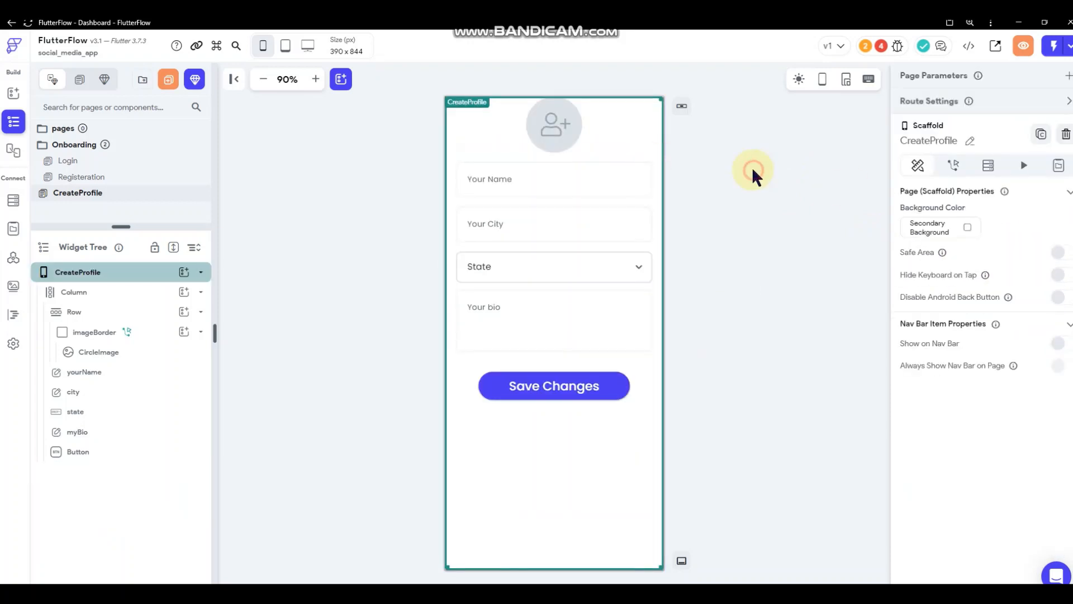
left_click(607, 127)
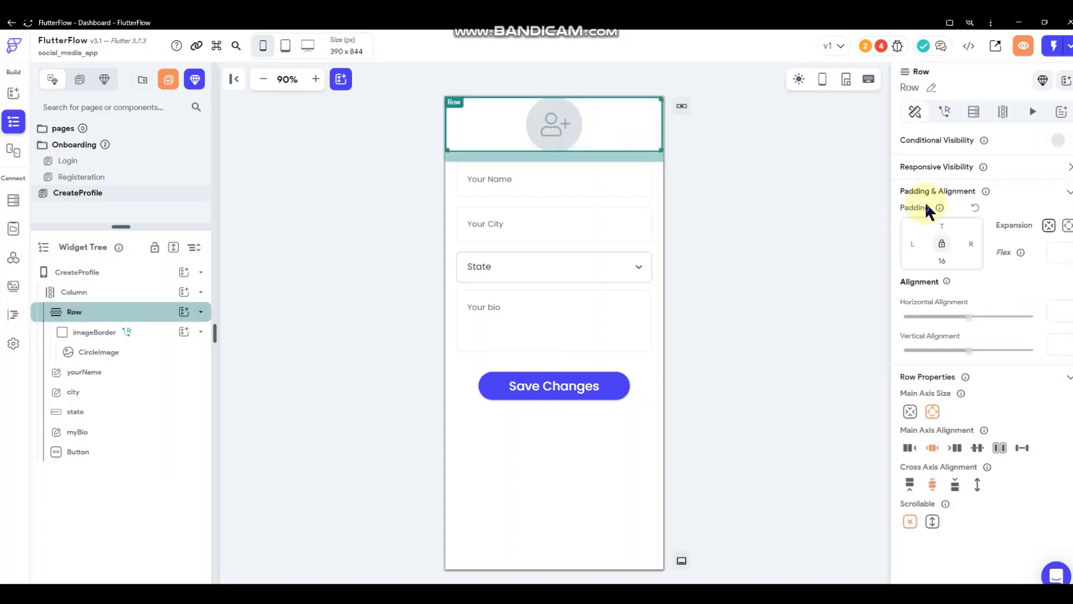
left_click(773, 214)
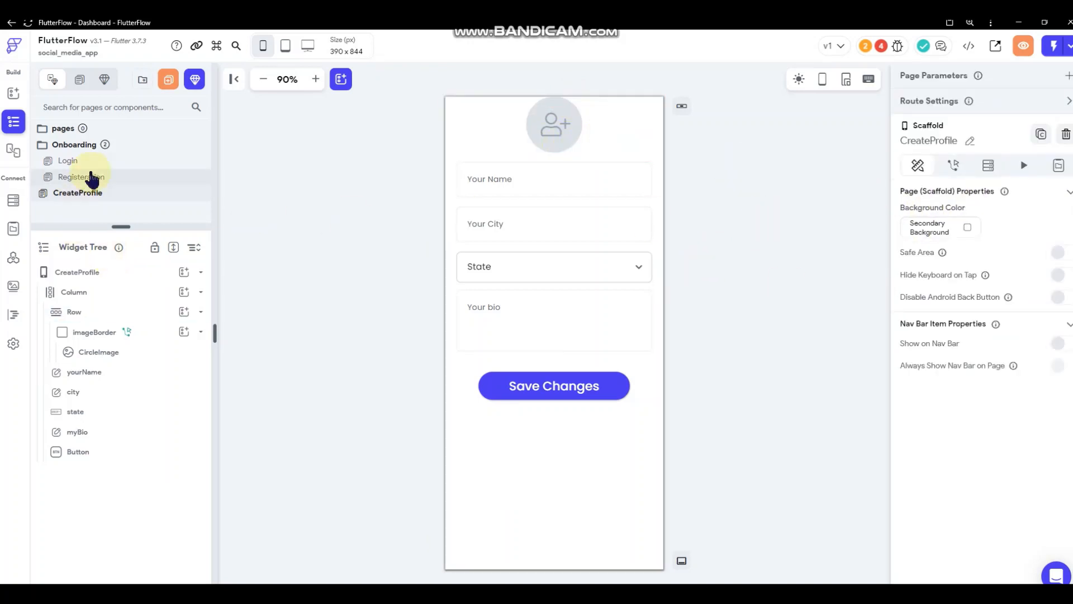
On the Registeration page, add a second On Tap action to the Register button that navigates to CreateProfile
left_click(110, 178)
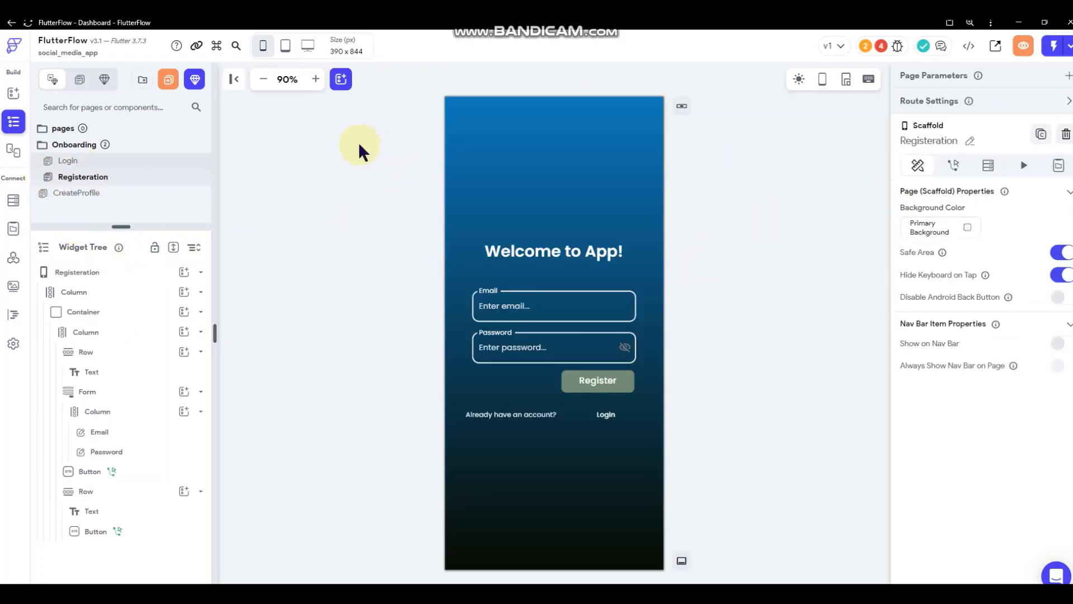
left_click(612, 385)
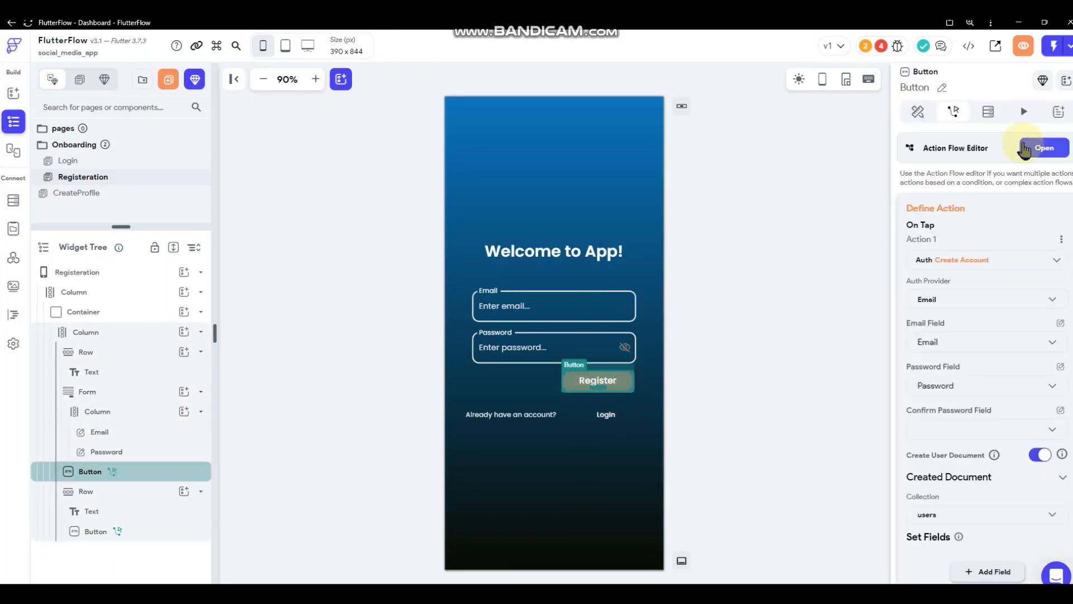
left_click(1043, 147)
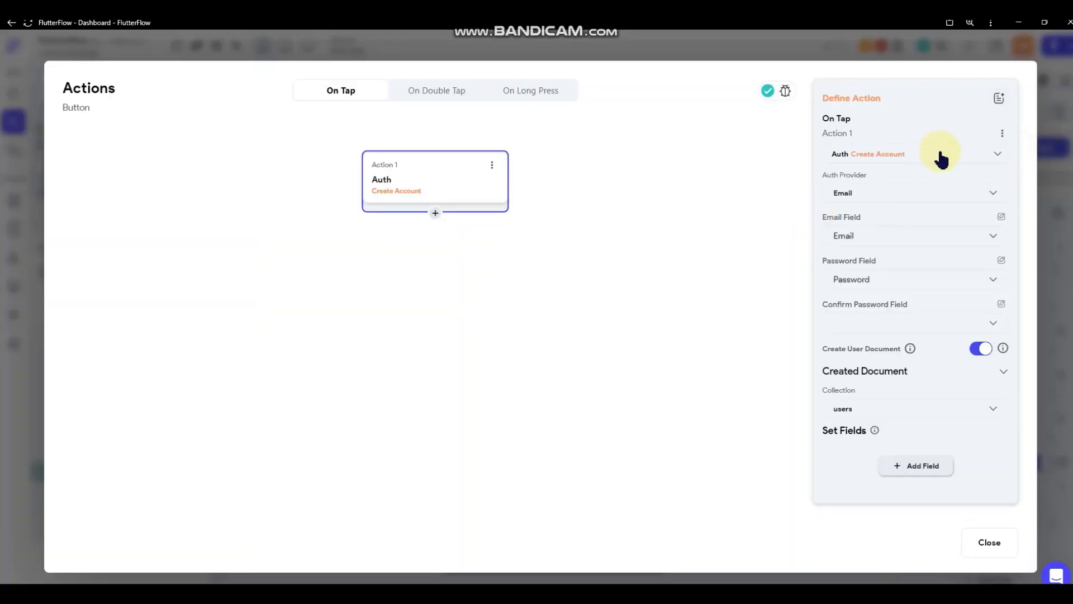
left_click(436, 213)
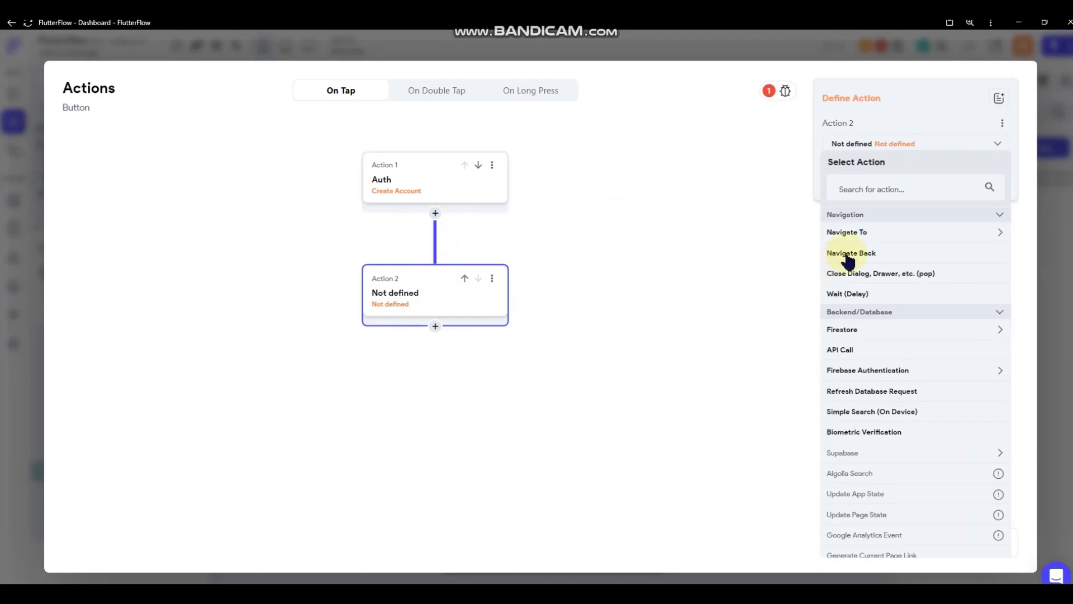
left_click(878, 233)
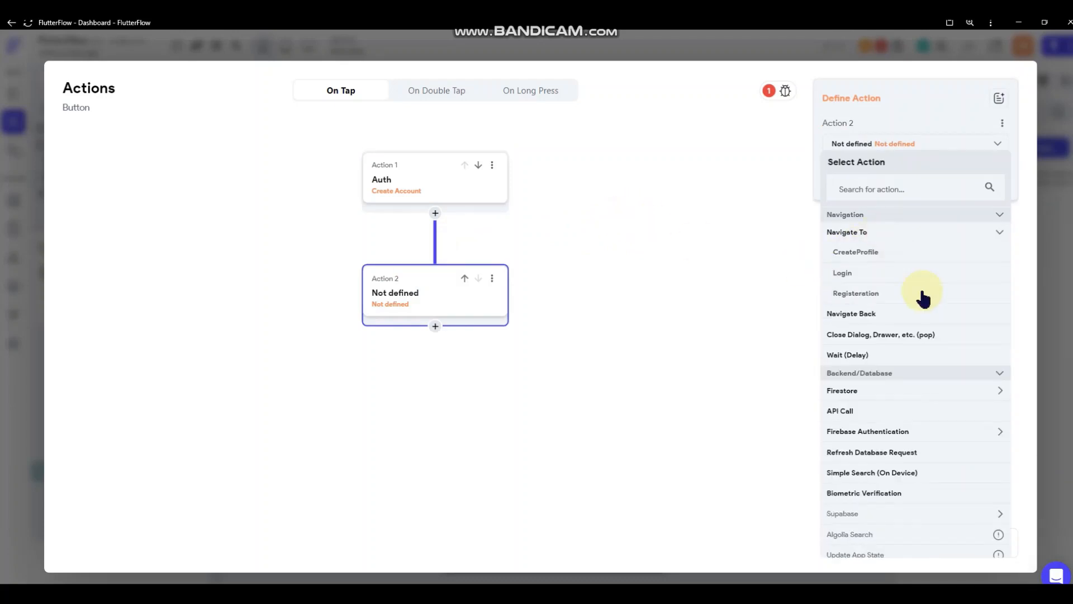
left_click(849, 252)
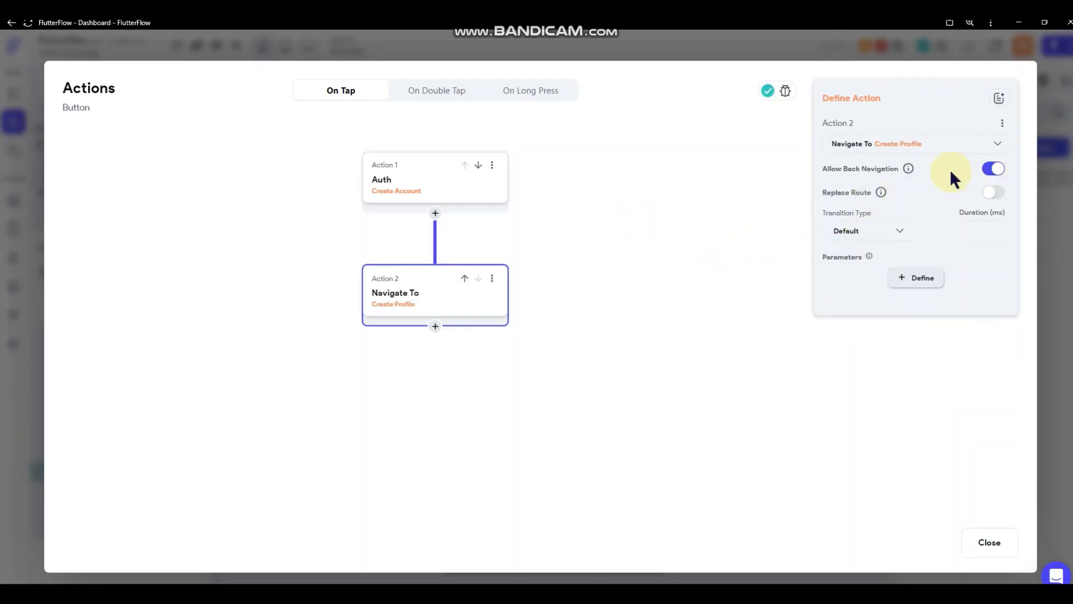
Disallow back navigation for the Navigate To action and set its transition type to Slide Left
left_click(994, 169)
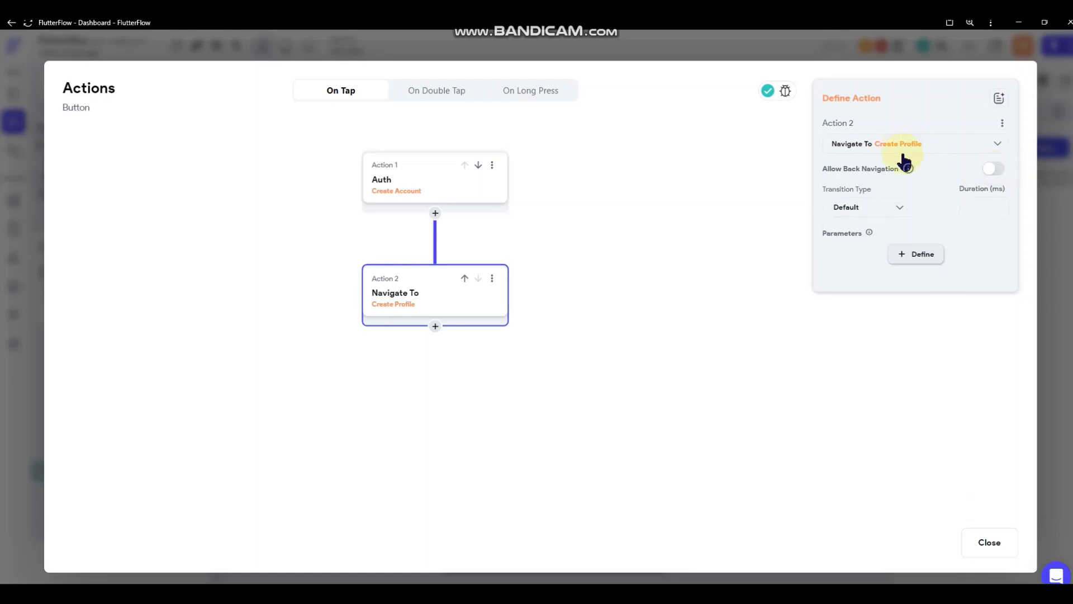
left_click(891, 211)
left_click(875, 356)
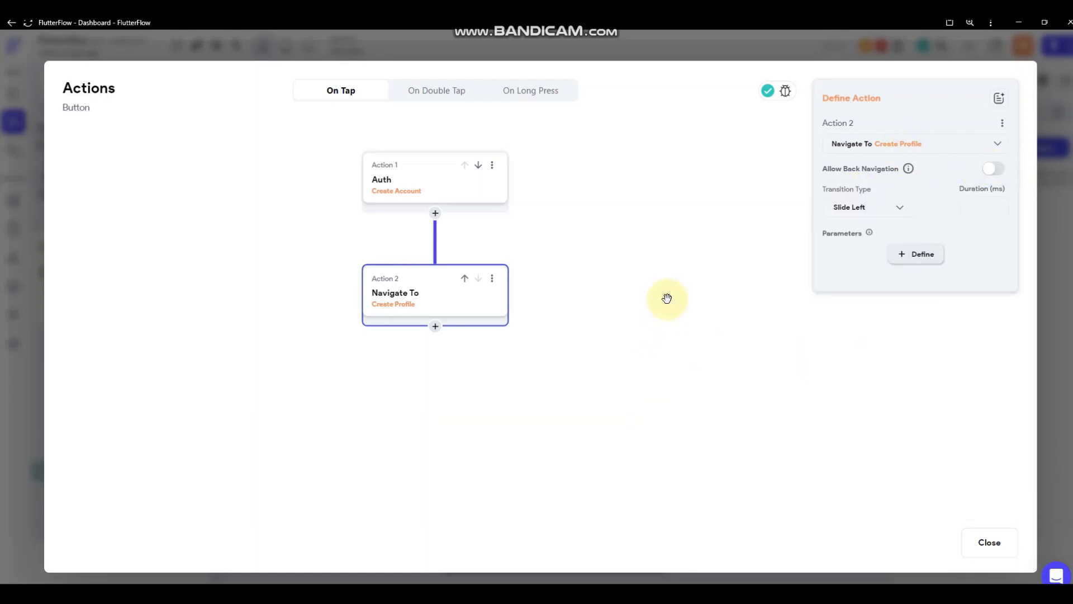
left_click(604, 200)
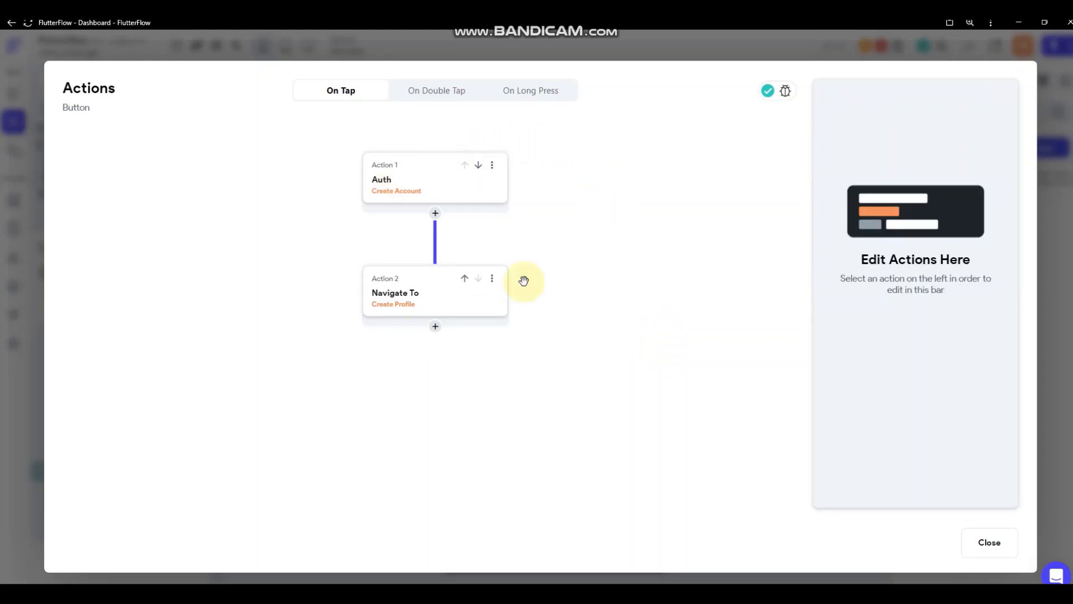
left_click(1055, 243)
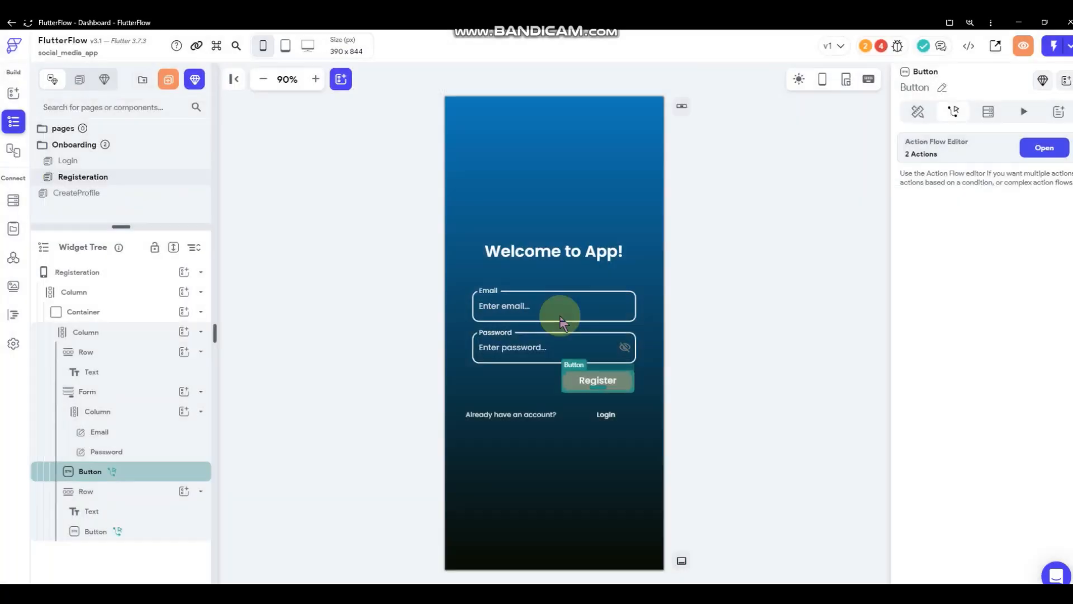
Enable Disable Android Back Button on the Registeration and CreateProfile pages, and turn on Safe Area for CreateProfile
left_click(750, 284)
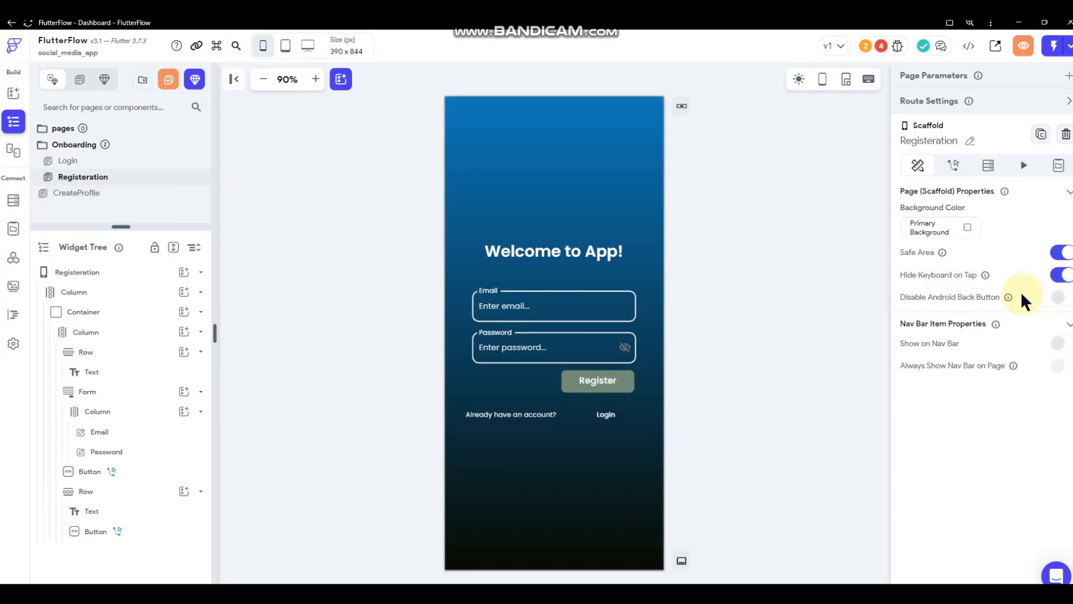
left_click(1056, 302)
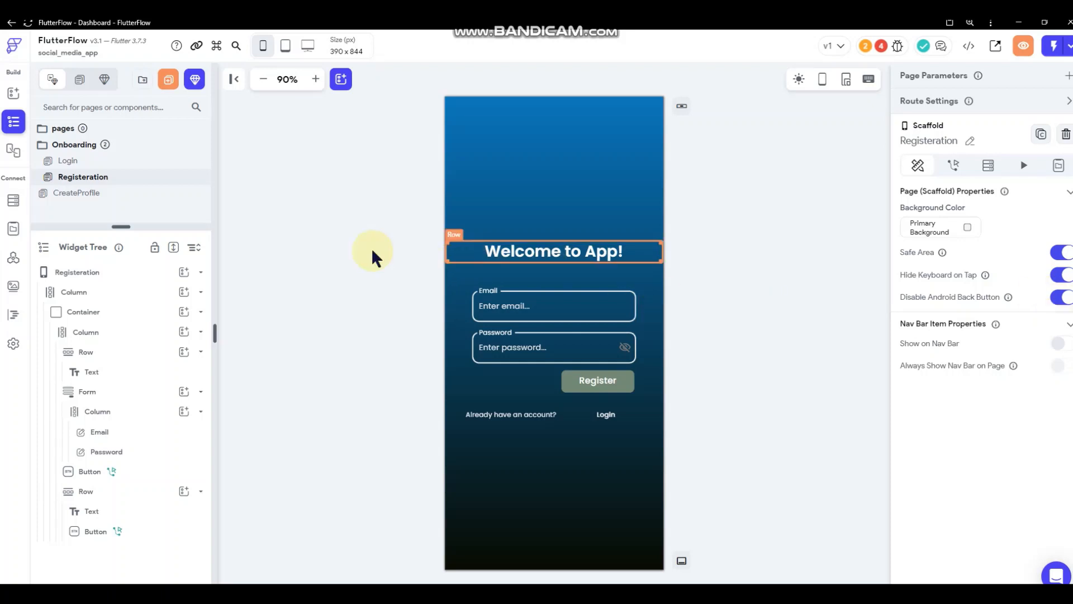
left_click(108, 163)
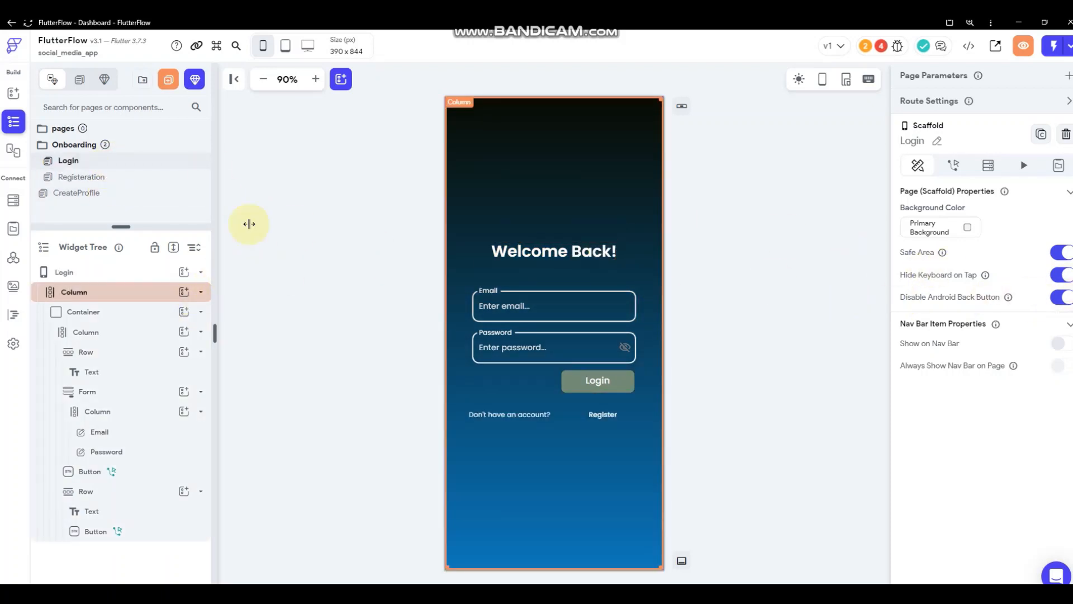
left_click(84, 200)
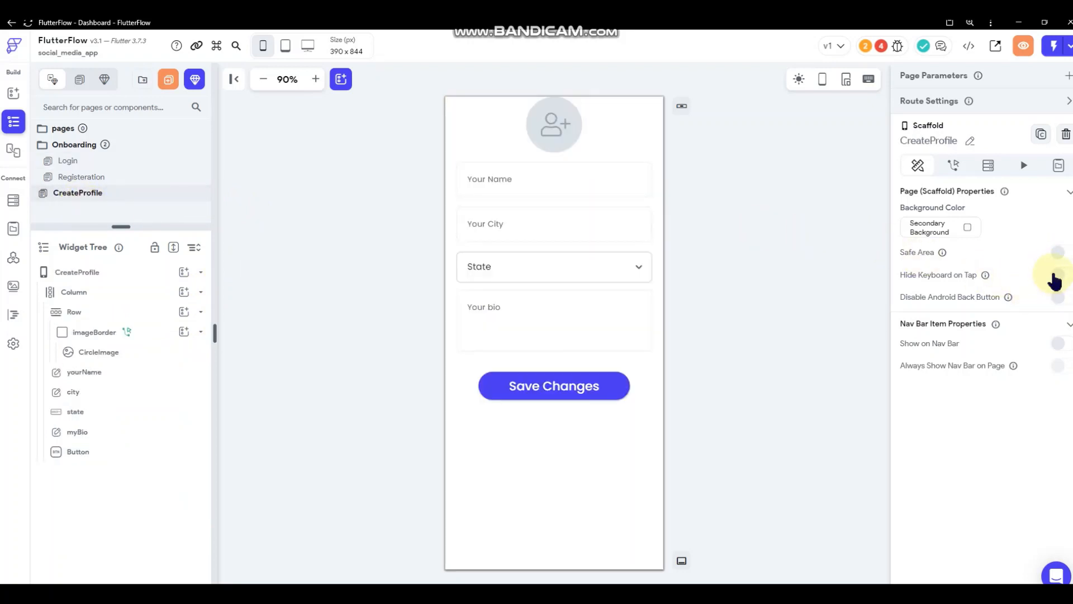
left_click(1058, 297)
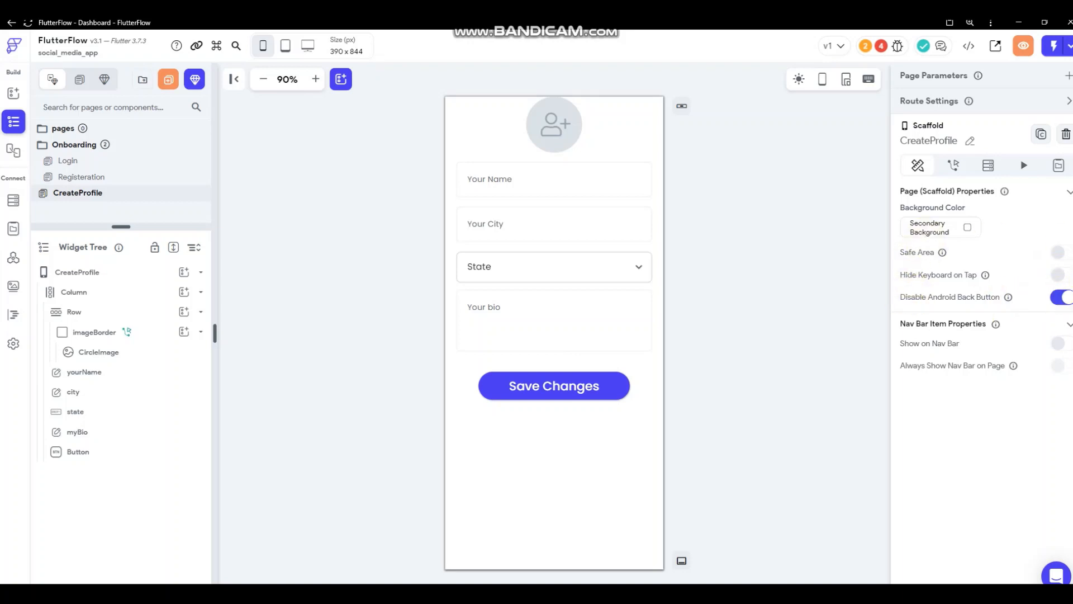
left_click(1058, 256)
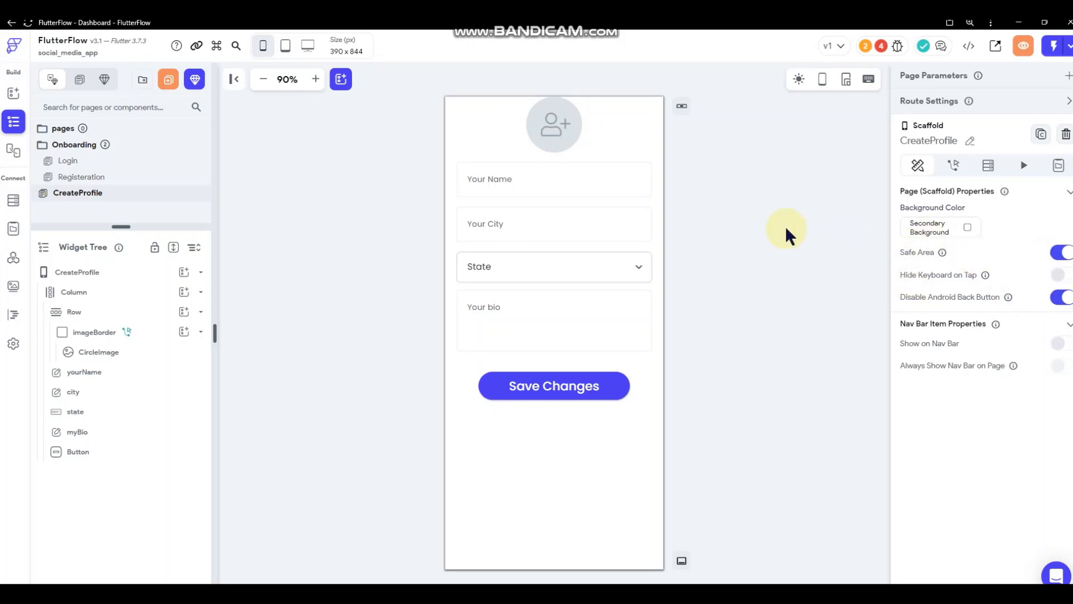
Show the device frame and preview the CreateProfile page on iPhone SE, returning to iPhone 13
left_click(821, 79)
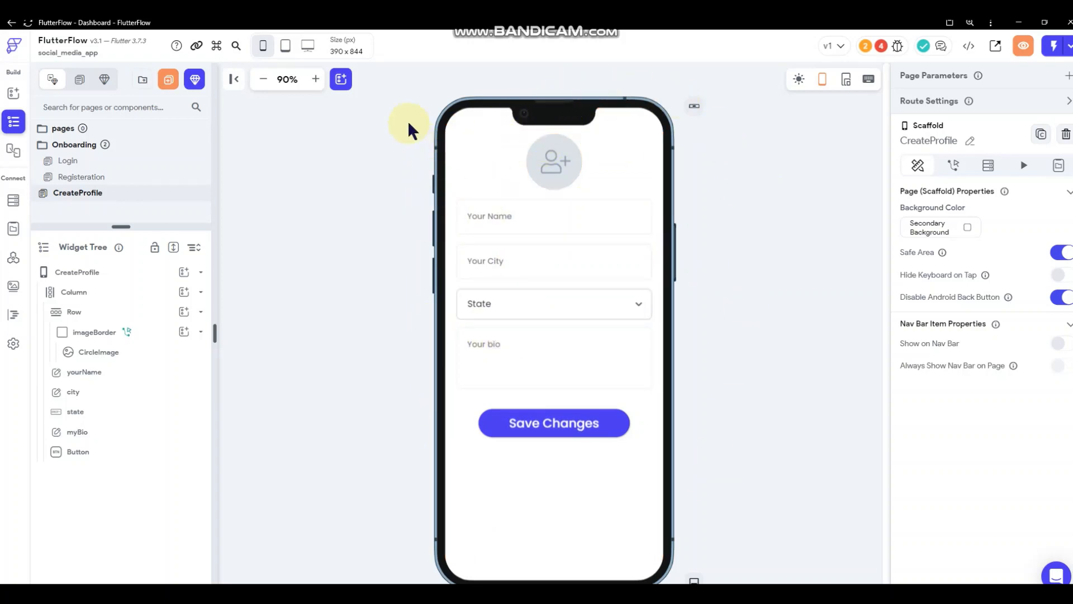
left_click(262, 45)
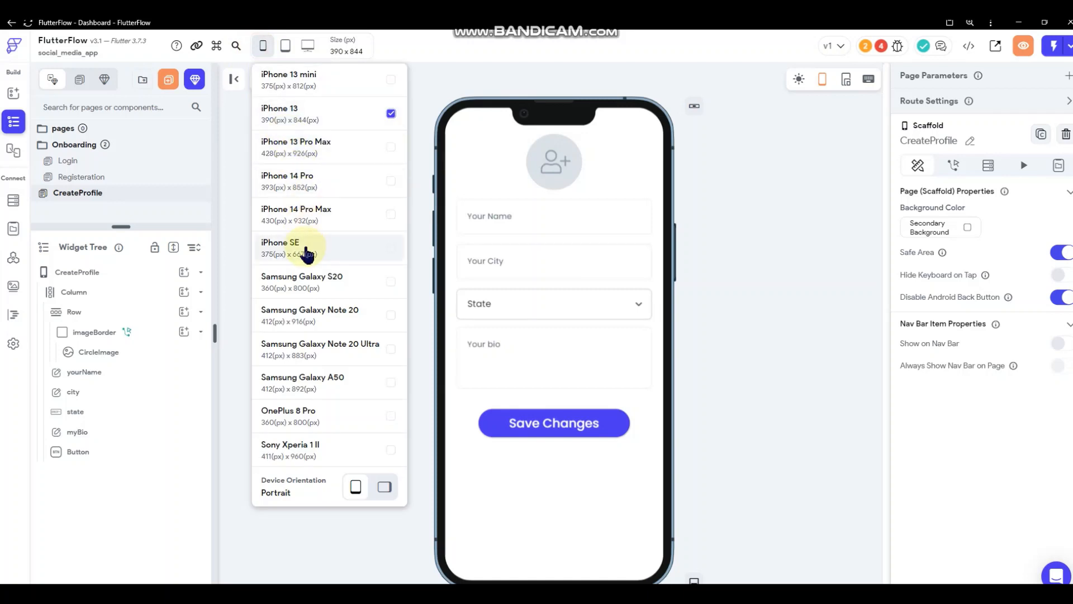
left_click(304, 243)
left_click(261, 46)
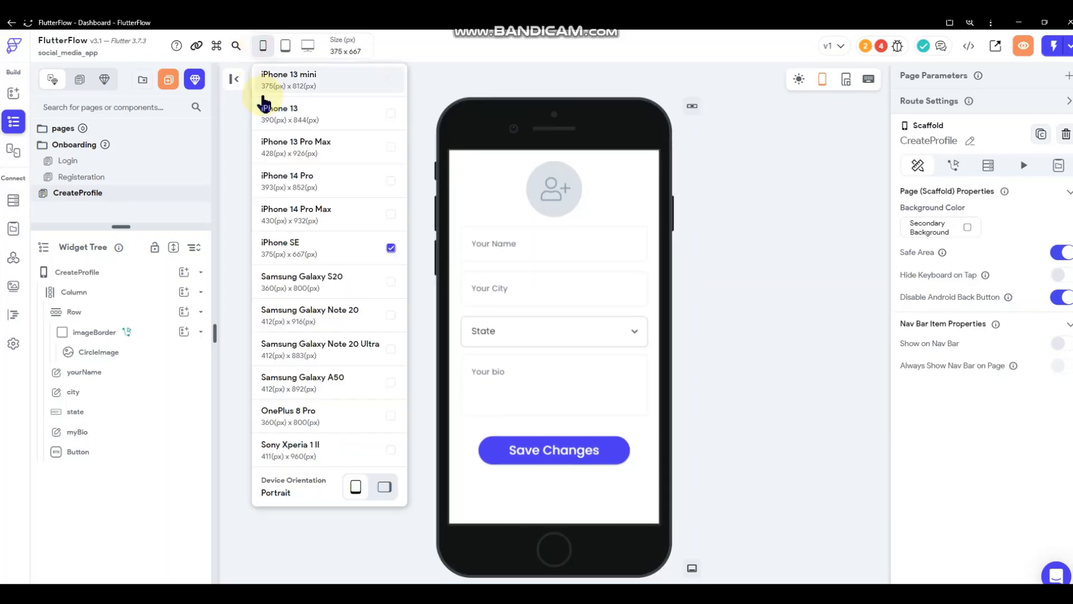
left_click(296, 111)
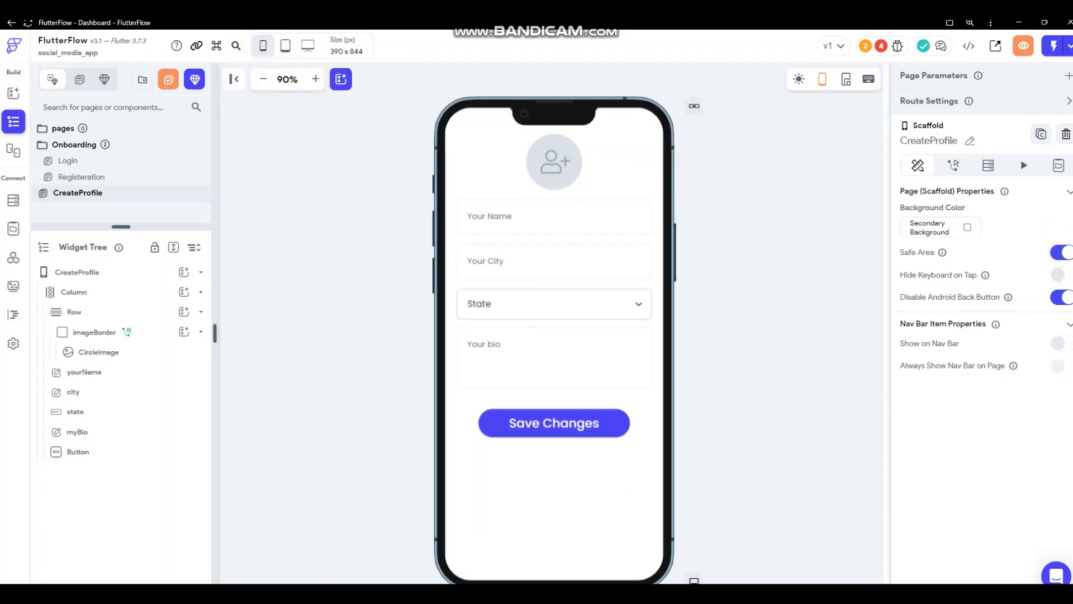
Turn off Safe Area on the CreateProfile page and select the Row holding the profile picture
left_click(1060, 252)
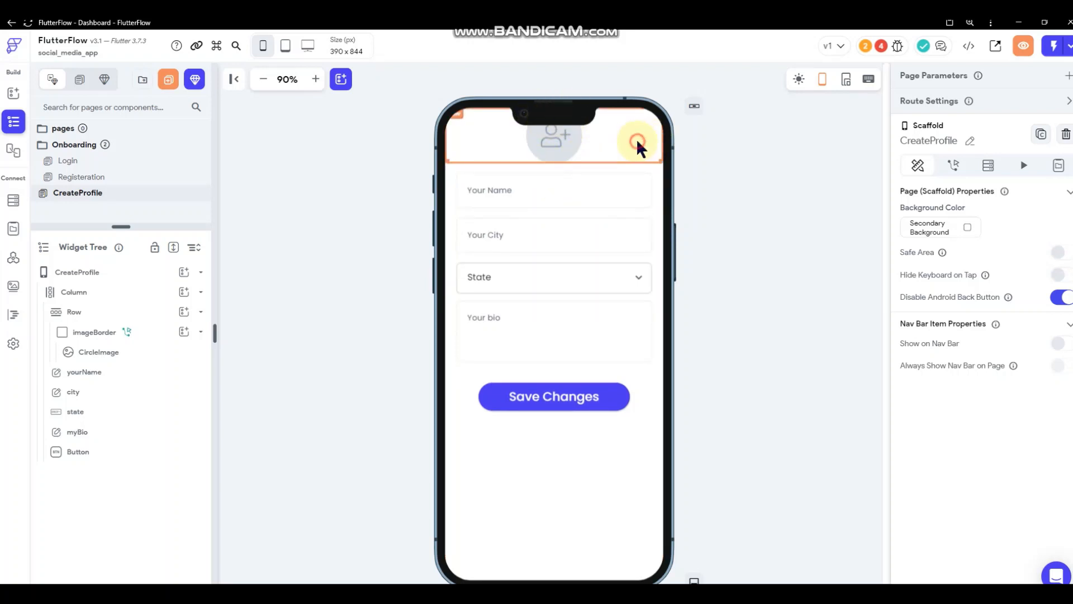
left_click(636, 138)
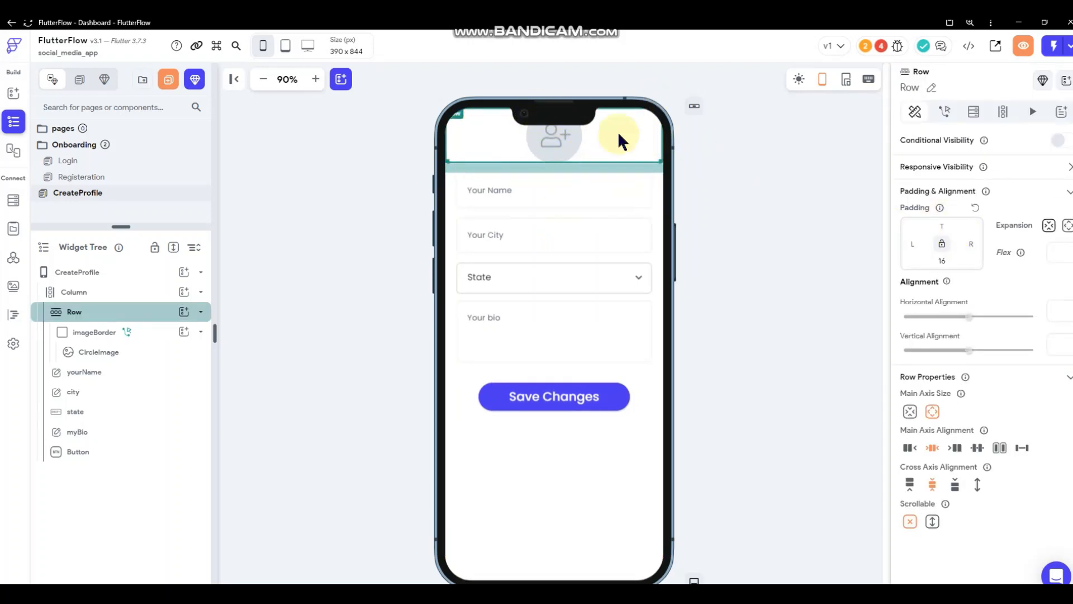
Enable Safe Area and Hide Keyboard on Tap for the CreateProfile page, and turn off the device frame around the canvas
left_click(732, 155)
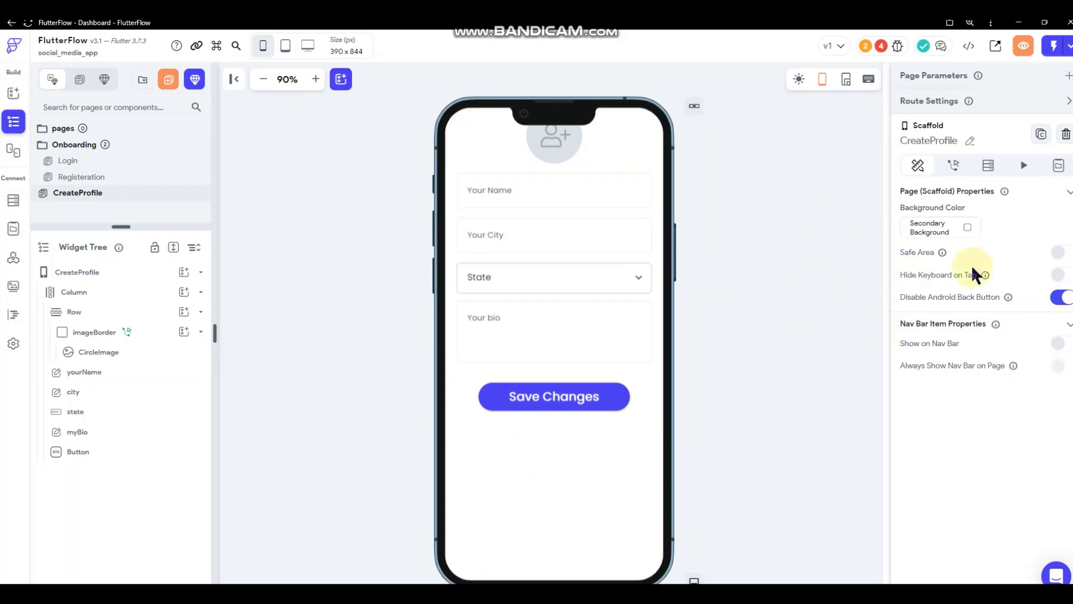
left_click(1051, 256)
left_click(822, 79)
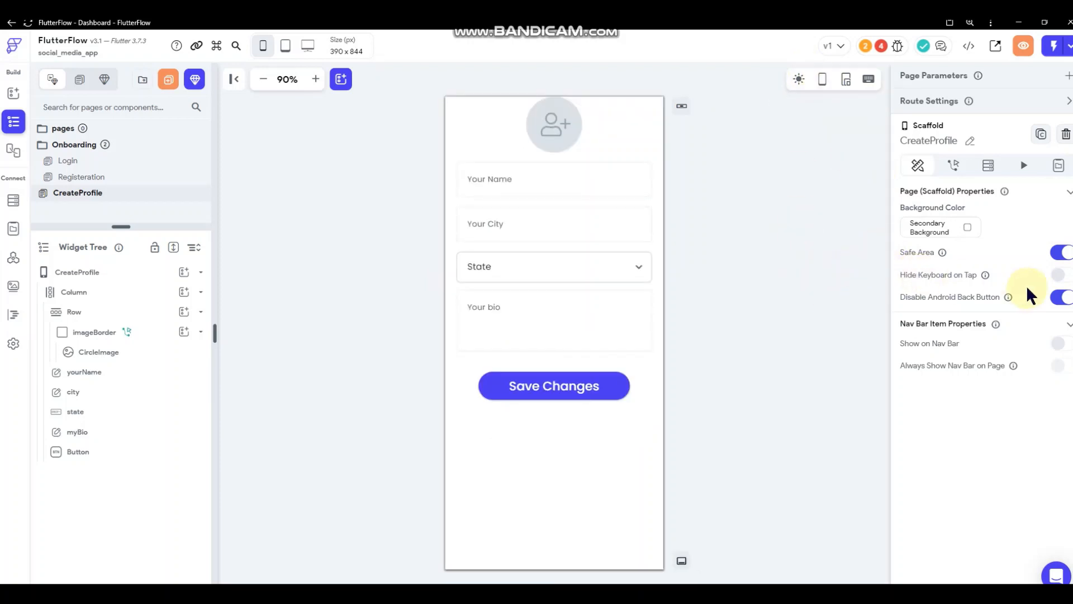
left_click(1064, 274)
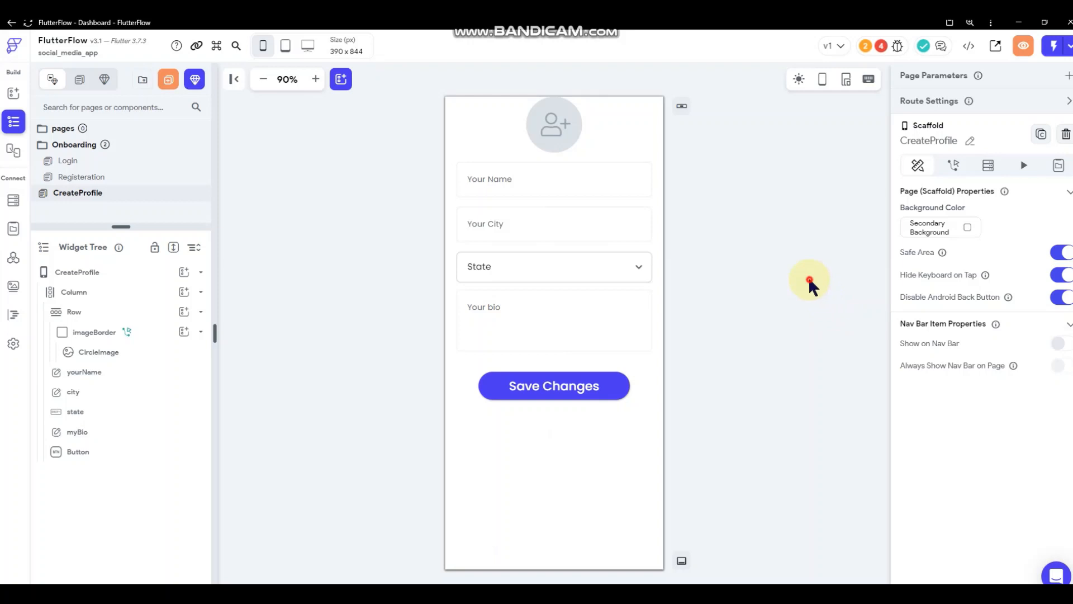
Examine the variable sources available for the profile picture's image path without changing the binding
left_click(561, 132)
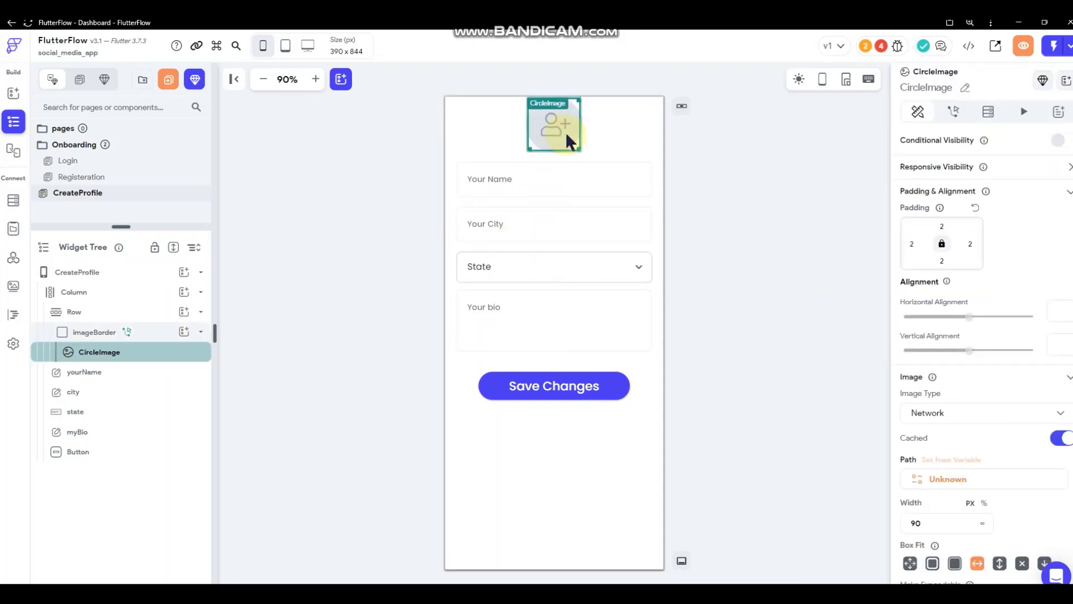
left_click(976, 480)
left_click(789, 255)
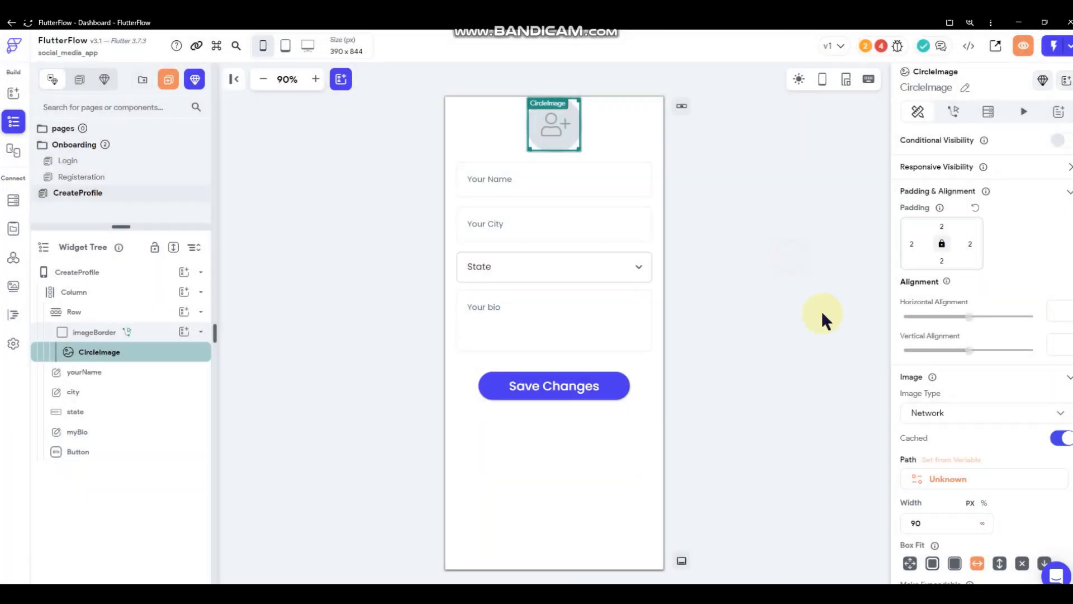
left_click(948, 470)
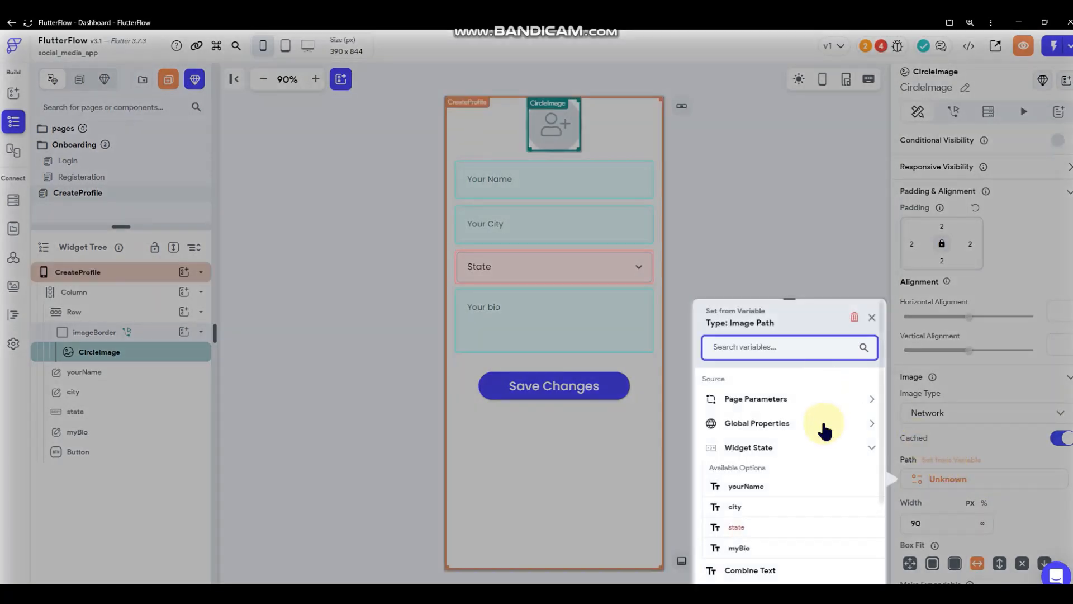
scroll(760, 448, "down", 3)
left_click(807, 202)
left_click(808, 205)
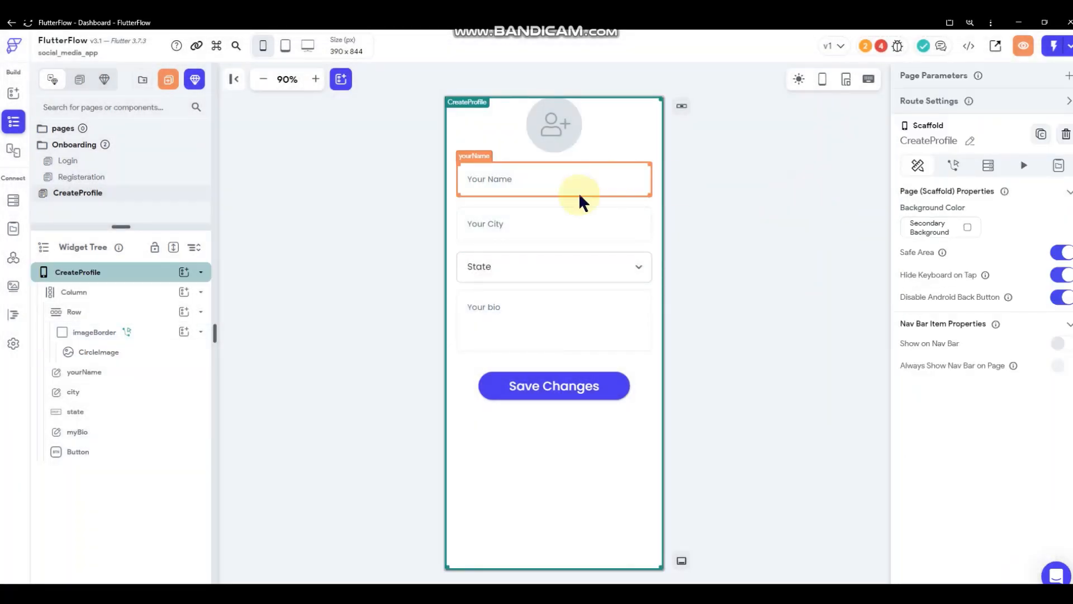
left_click(723, 173)
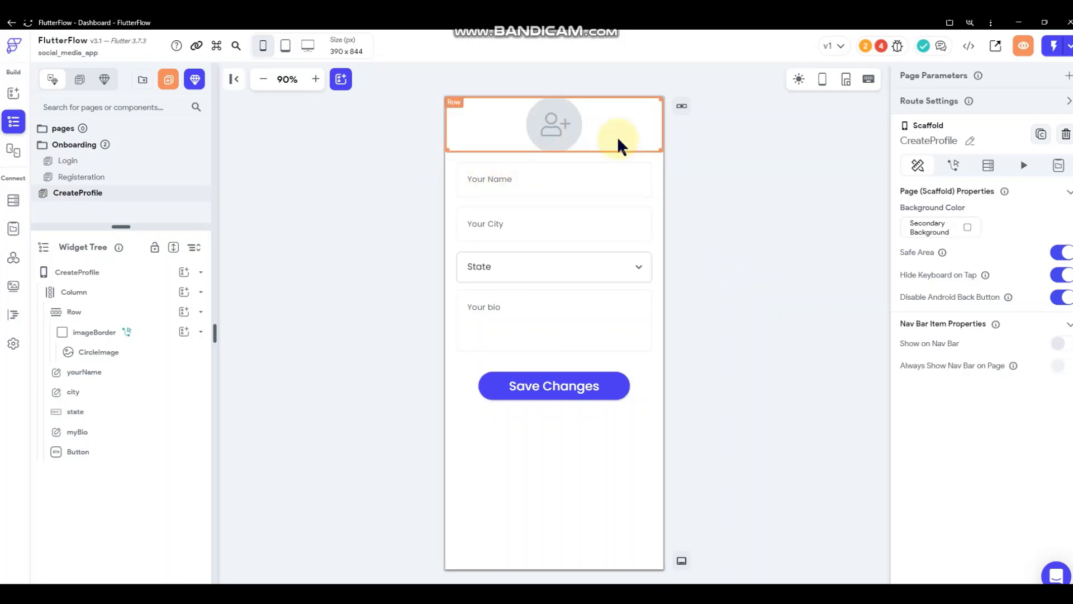
Change the label text of the Your Name field to "First Name"
left_click(547, 184)
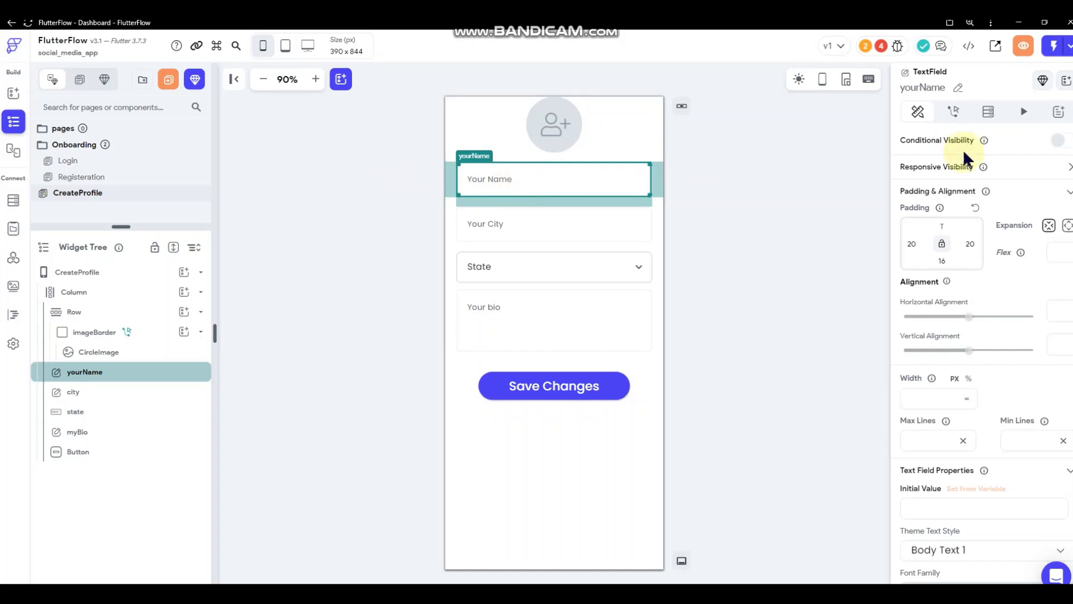
scroll(965, 164, "down", 4)
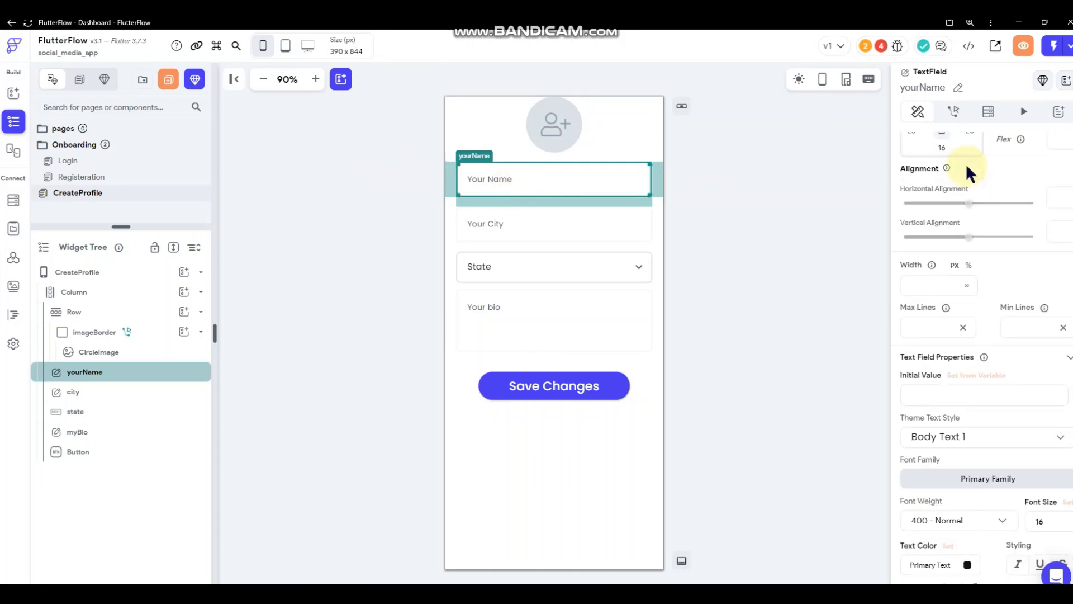
scroll(961, 294, "down", 4)
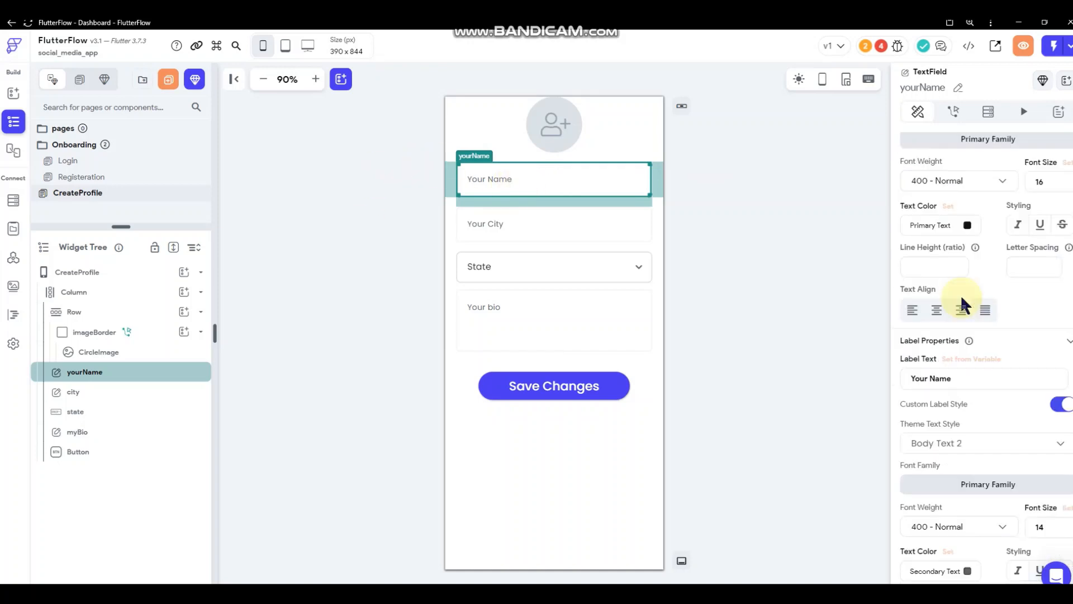
left_click_drag(968, 376, 890, 365)
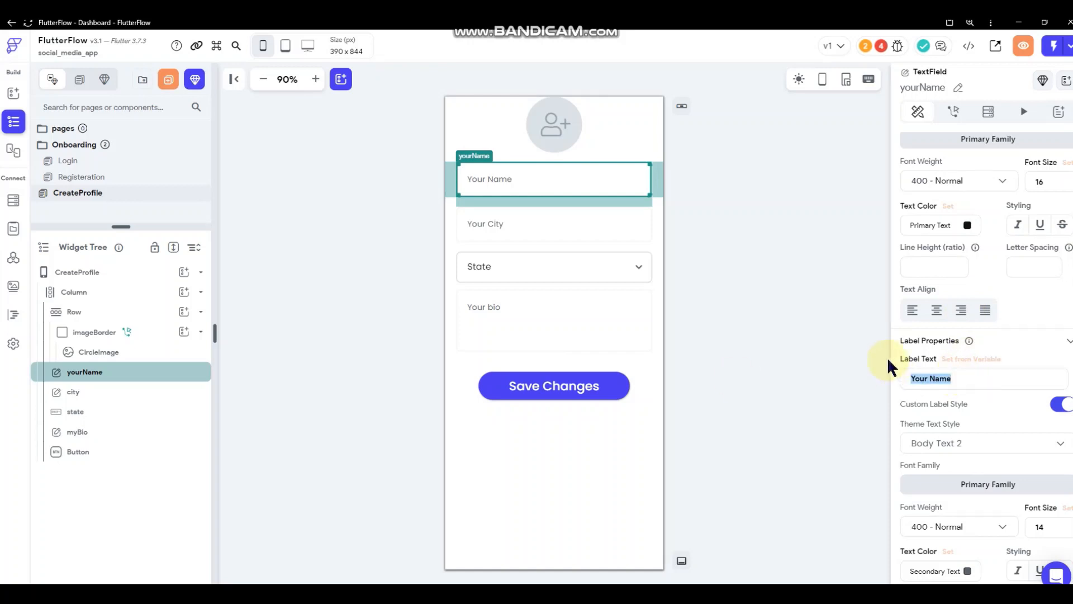
type("First Name")
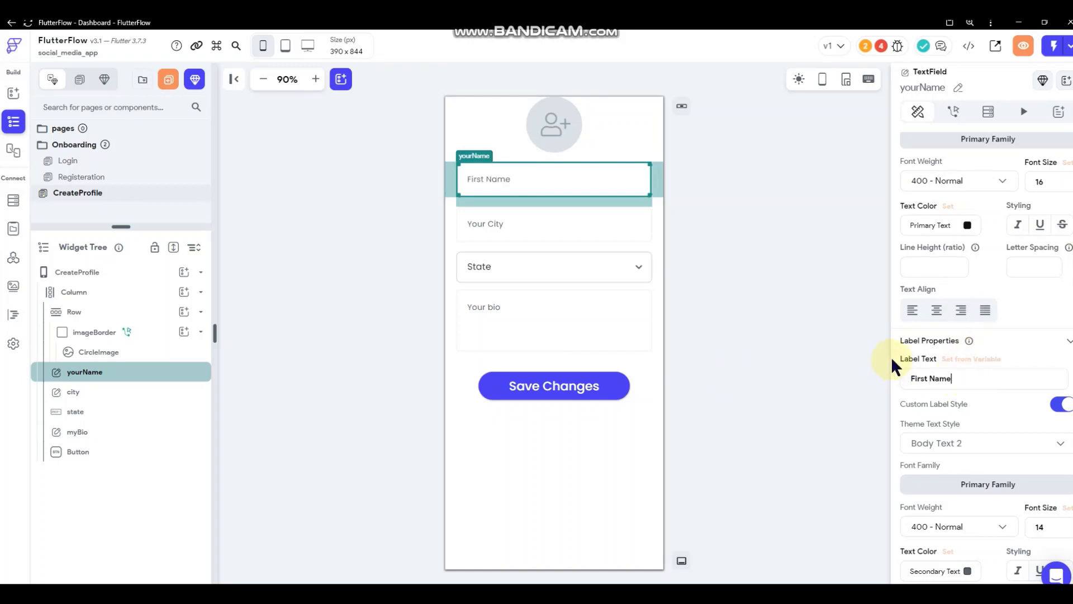
Duplicate the First Name field and set the lower copy's label text to "Last Name"
right_click(603, 182)
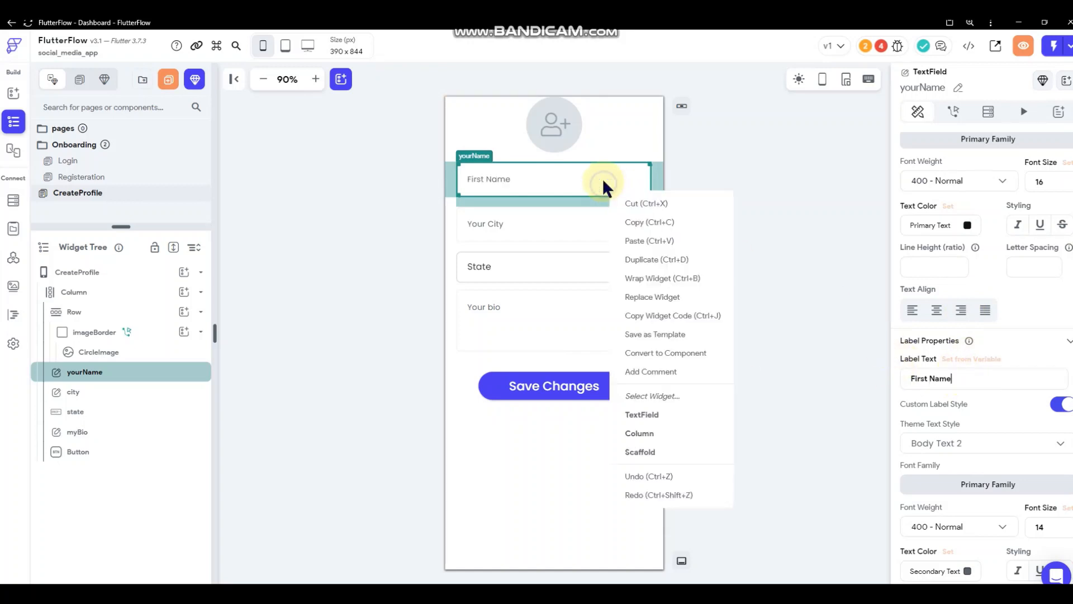
left_click(636, 260)
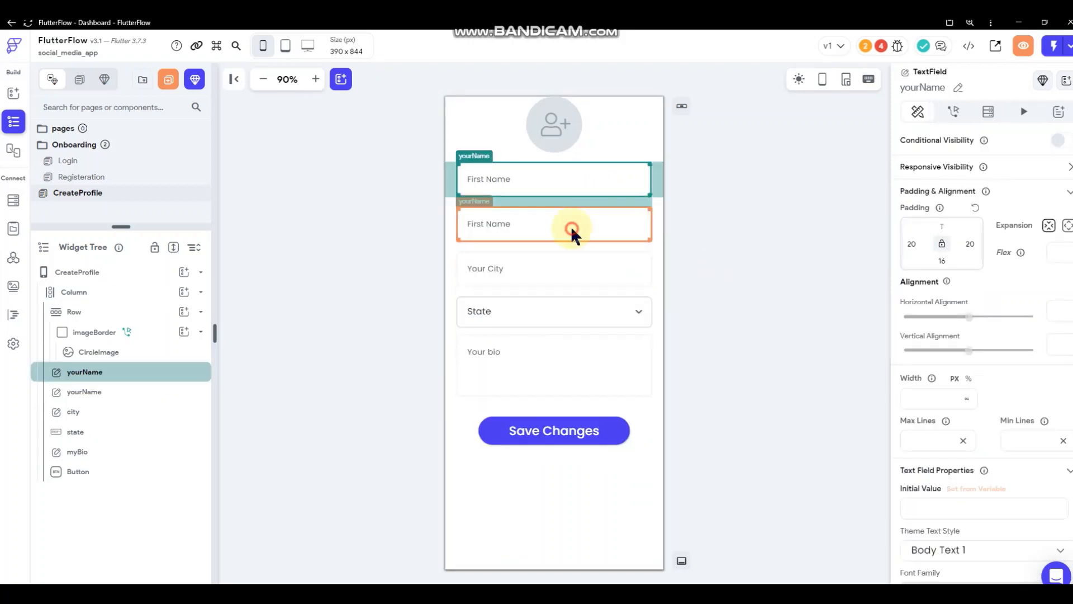
scroll(992, 422, "down", 5)
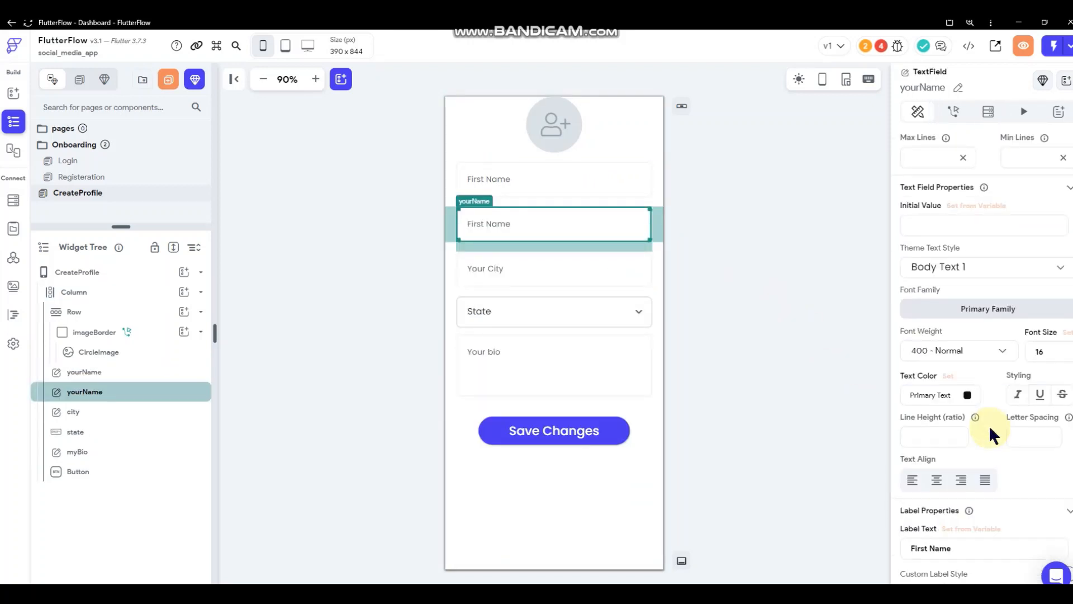
scroll(988, 424, "down", 1)
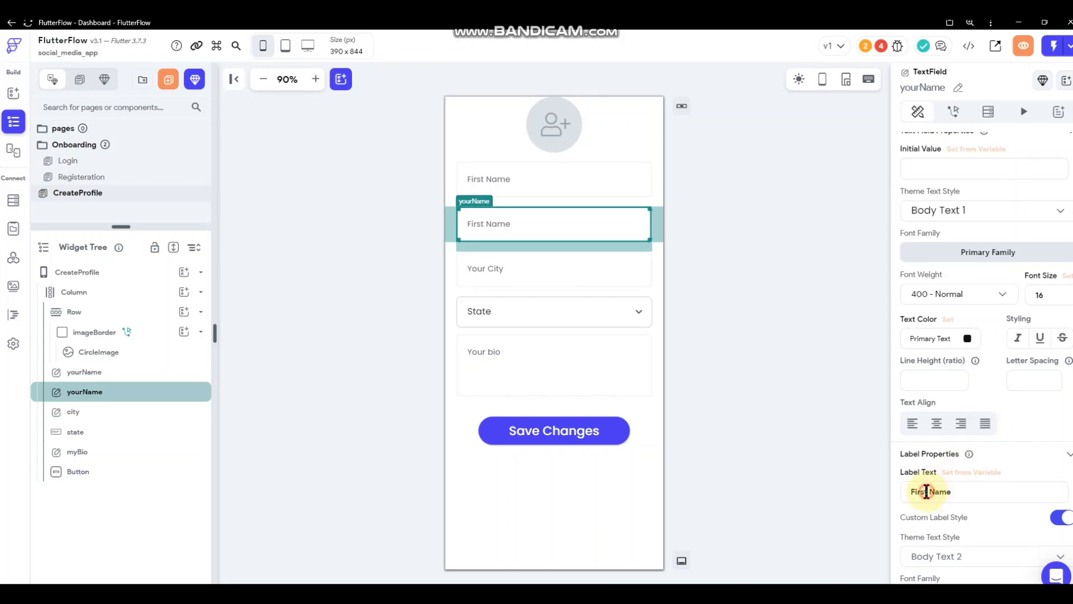
left_click_drag(927, 491, 900, 494)
type("L")
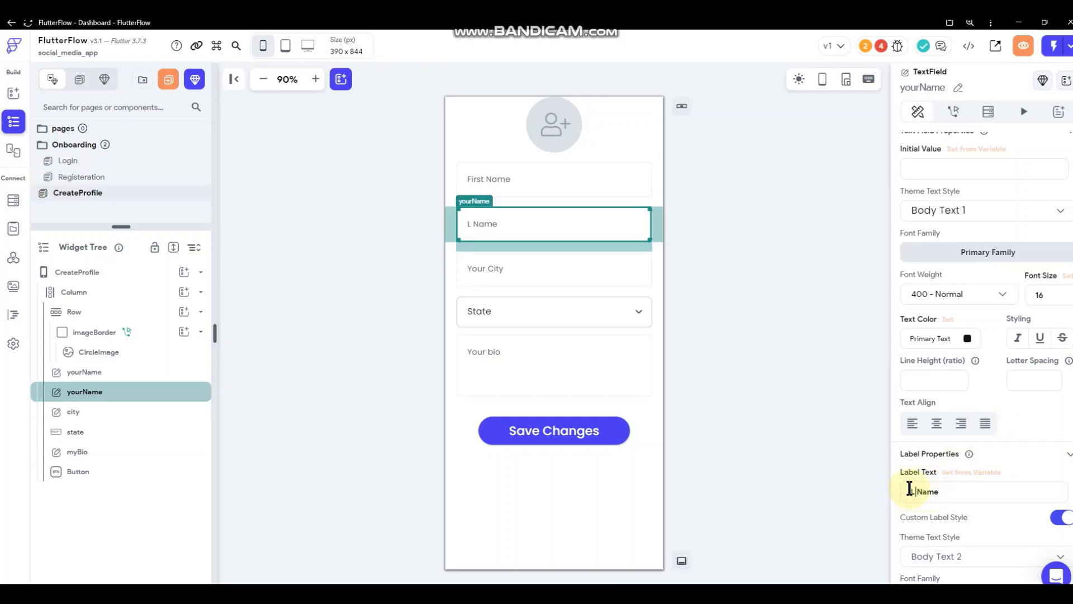
type("ast")
left_click(774, 303)
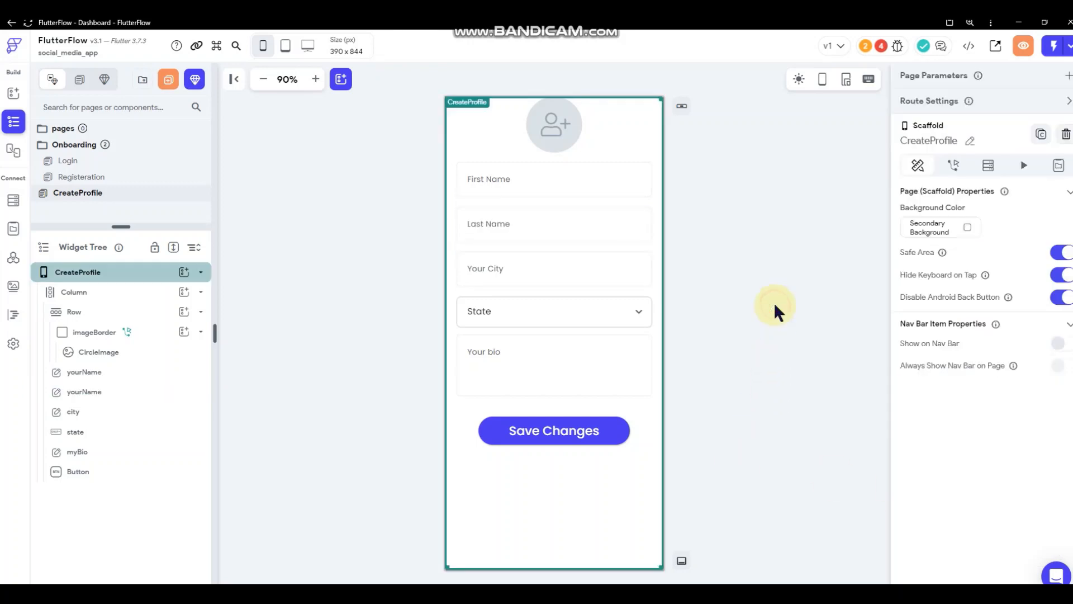
Change the label text of the Your City field to "Zip Code"
left_click(582, 270)
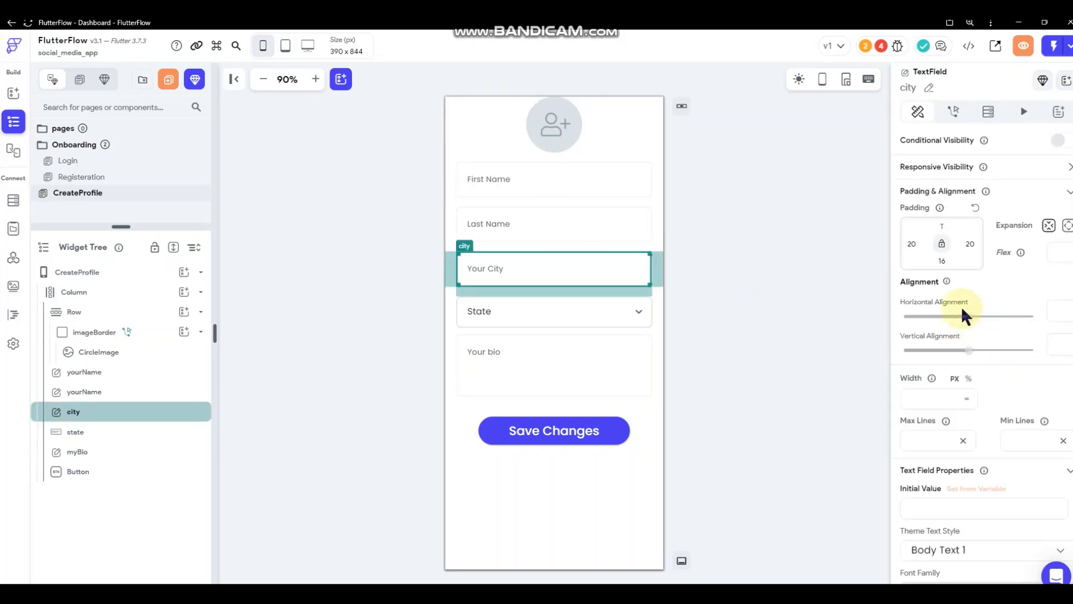
scroll(976, 338, "down", 7)
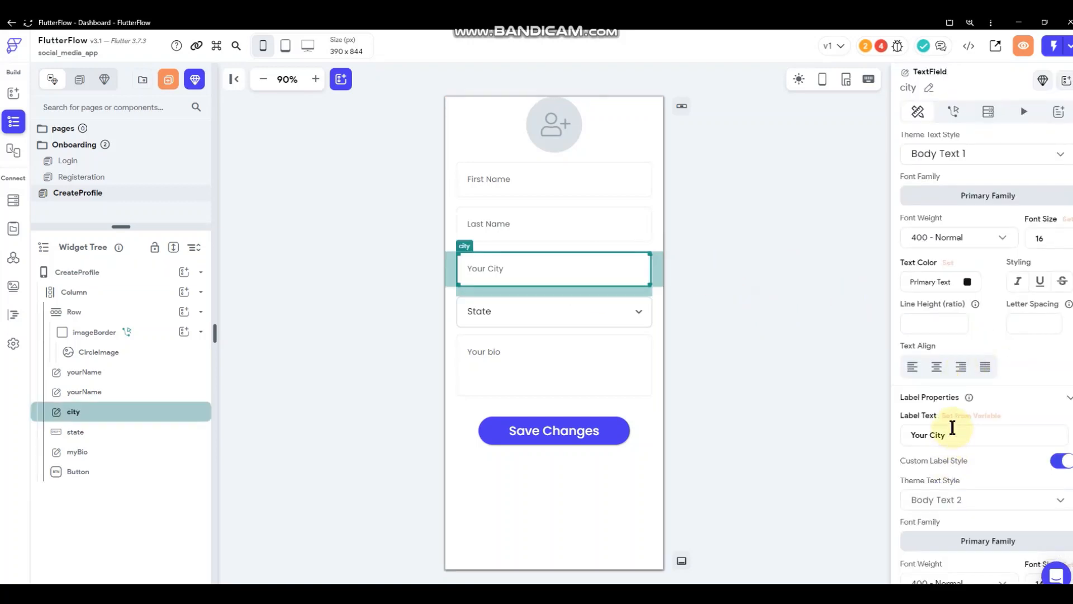
key("ctrl+a")
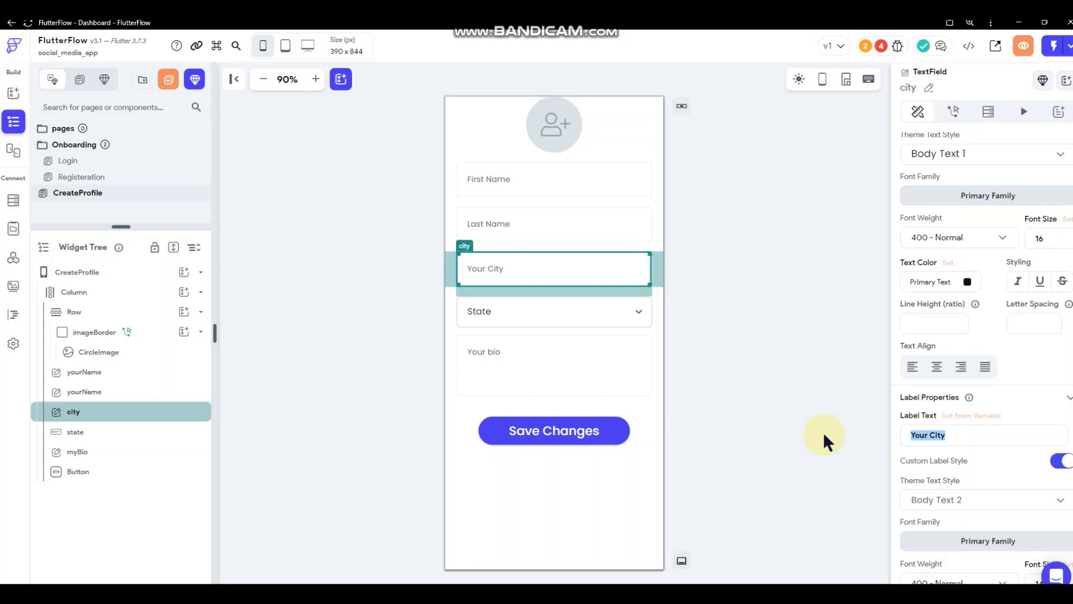
type("Zip Code")
left_click(809, 418)
Delete the State dropdown from the profile form
left_click(629, 308)
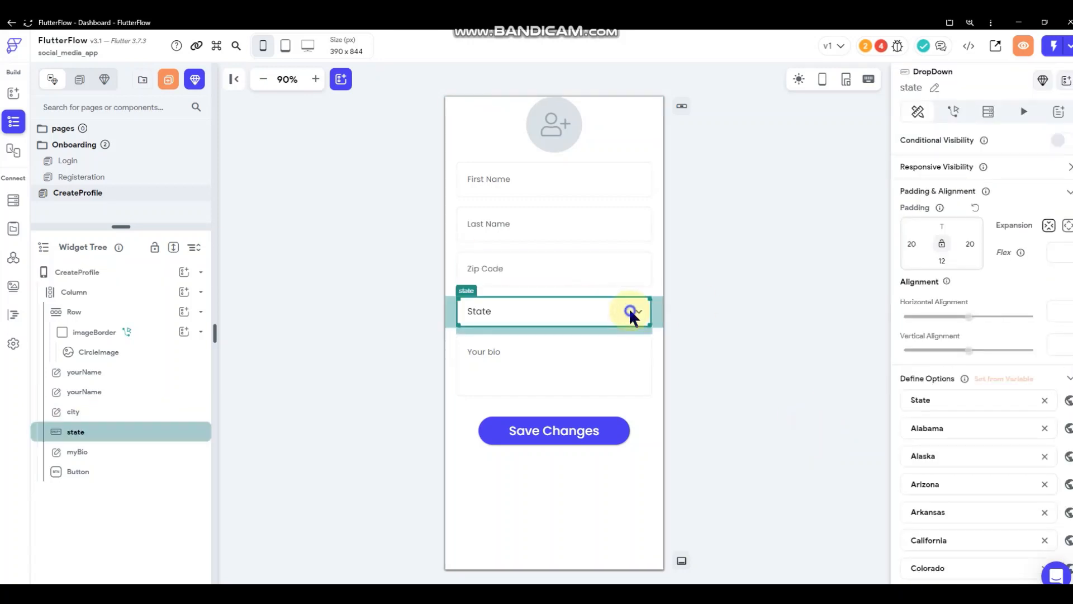
right_click(629, 307)
left_click(699, 243)
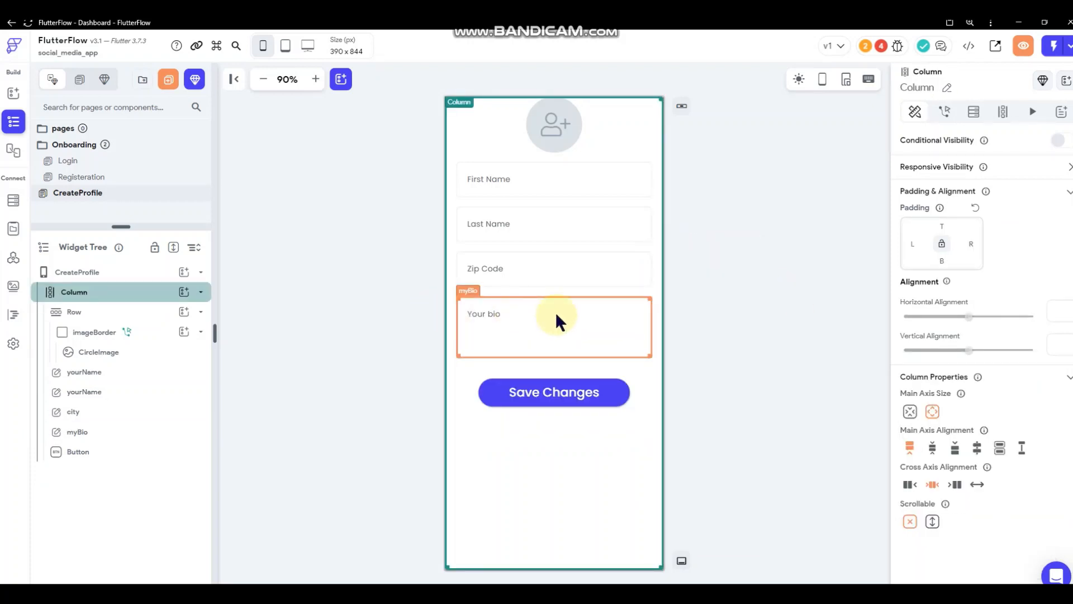
Duplicate the Last Name field and set the lower copy's label text to "Username"
left_click(558, 217)
right_click(565, 221)
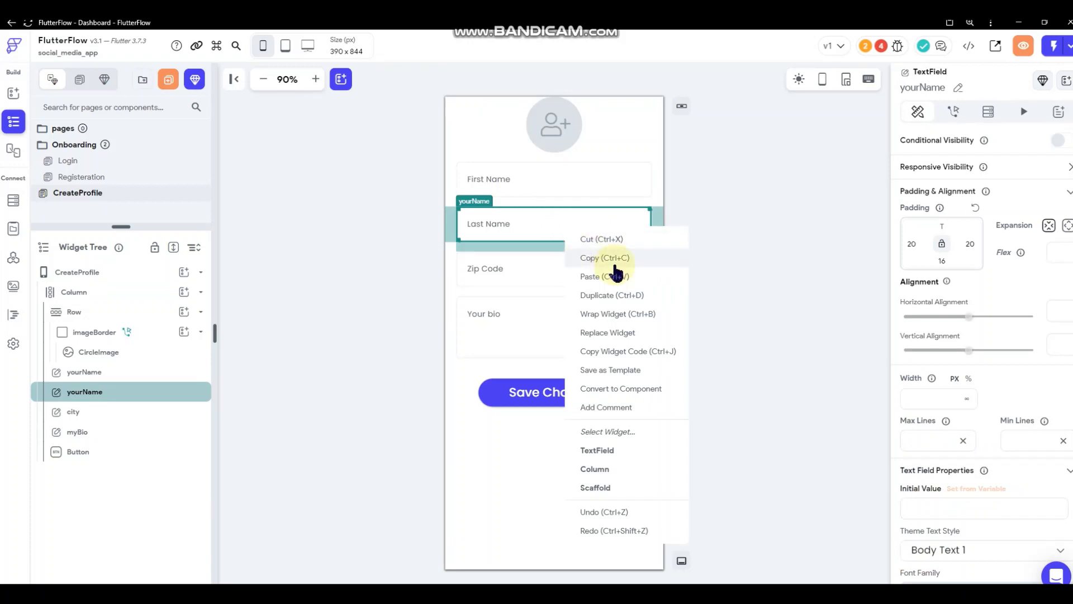
left_click(614, 295)
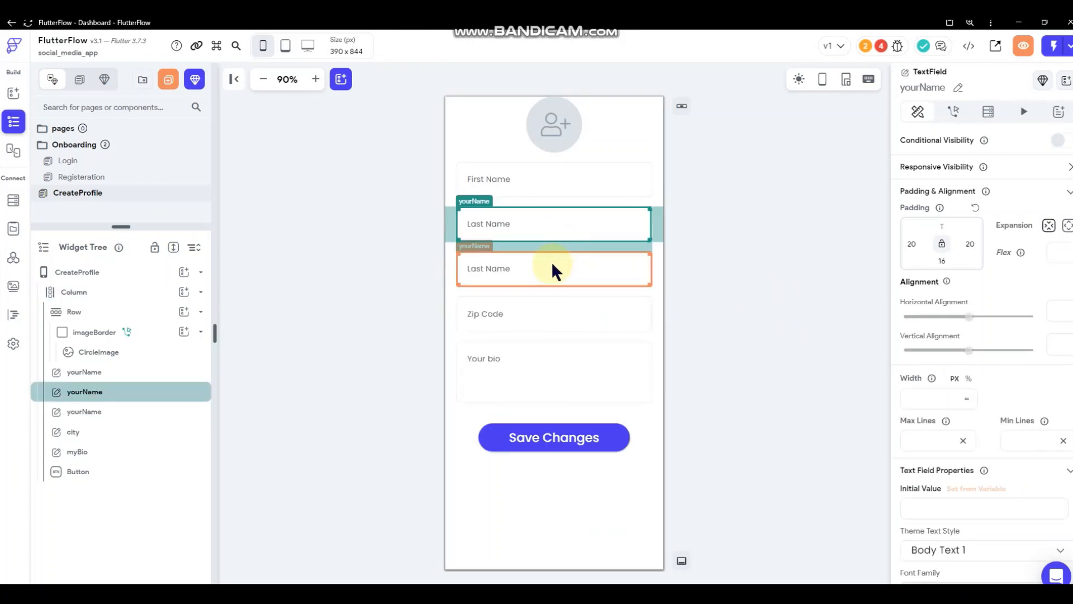
scroll(961, 296, "down", 8)
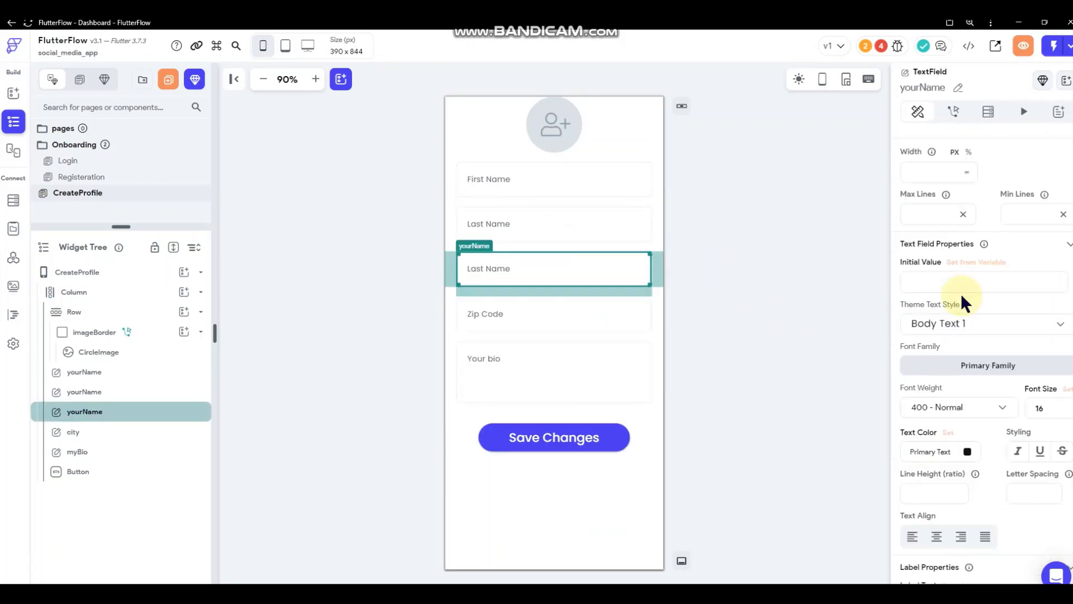
scroll(957, 250, "down", 1)
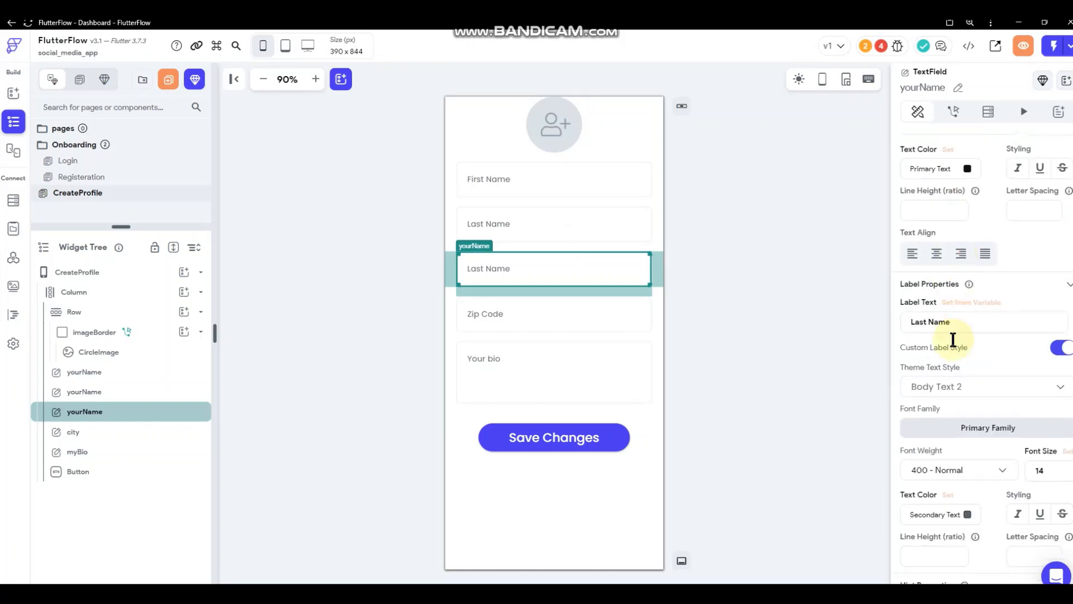
left_click_drag(961, 321, 746, 303)
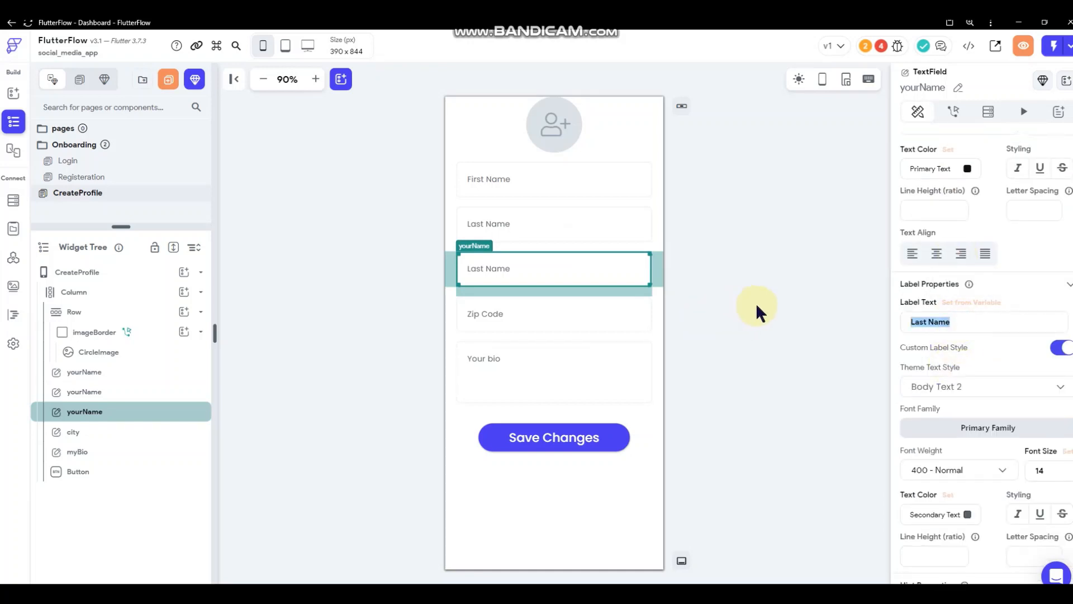
type("Usern")
left_click(739, 246)
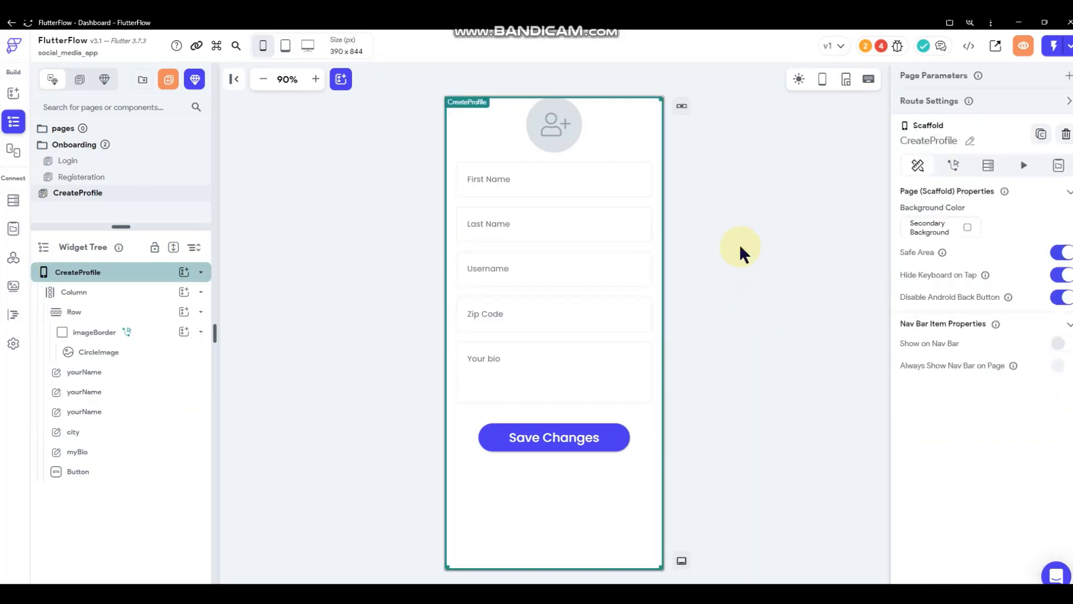
left_click(736, 252)
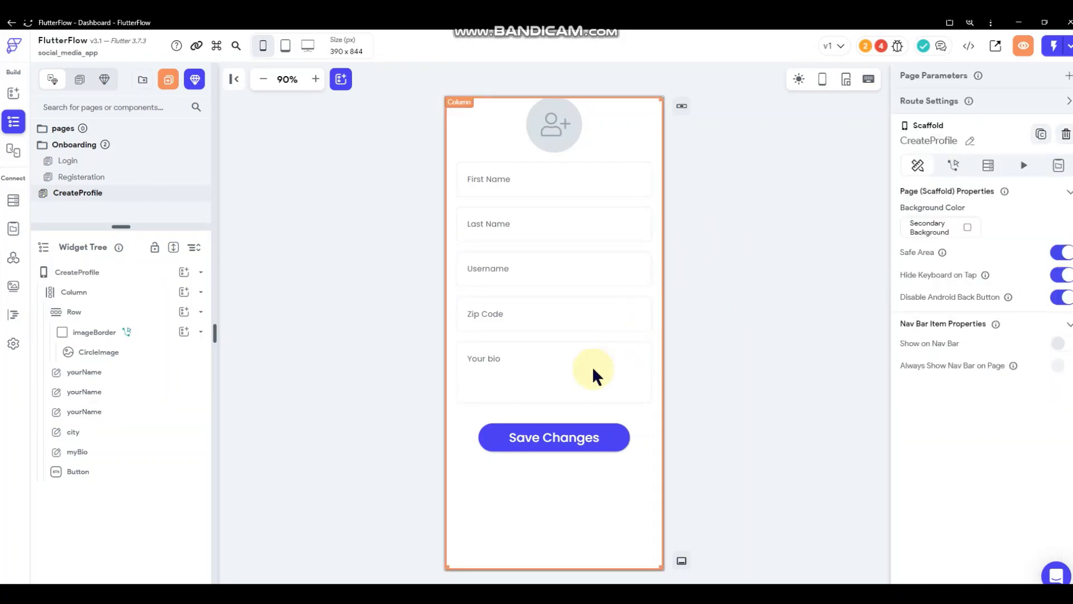
Clear the maximum number of lines set for the bio text field
left_click(556, 385)
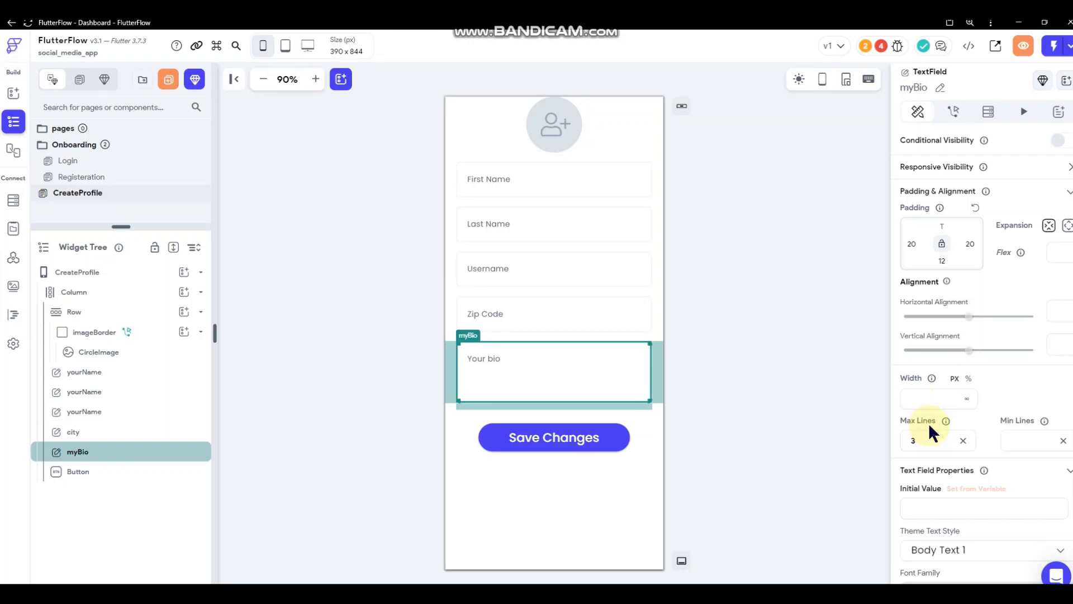
scroll(928, 422, "down", 3)
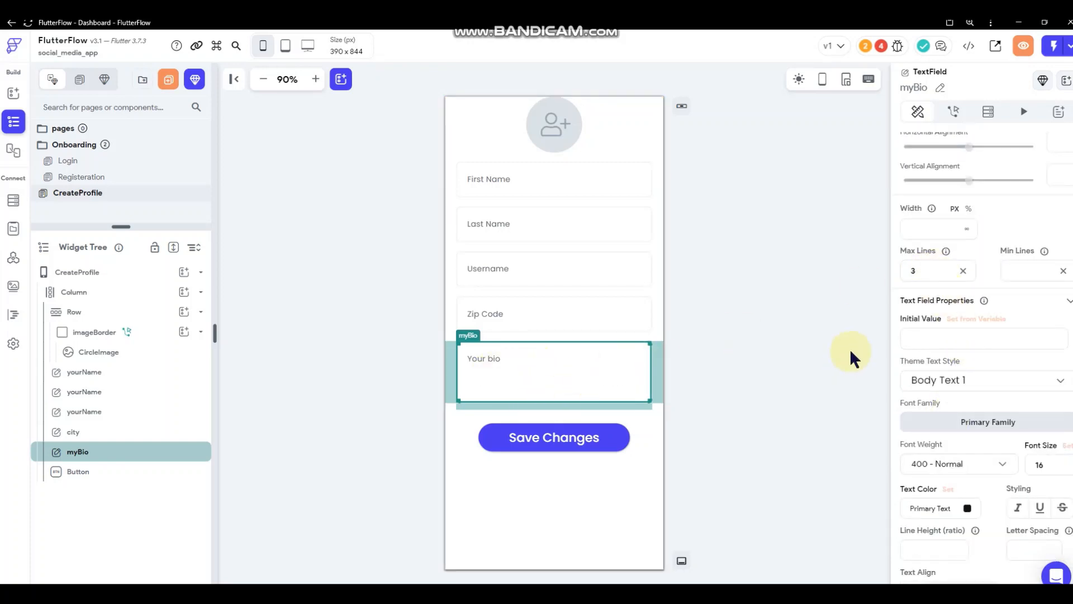
double_click(922, 271)
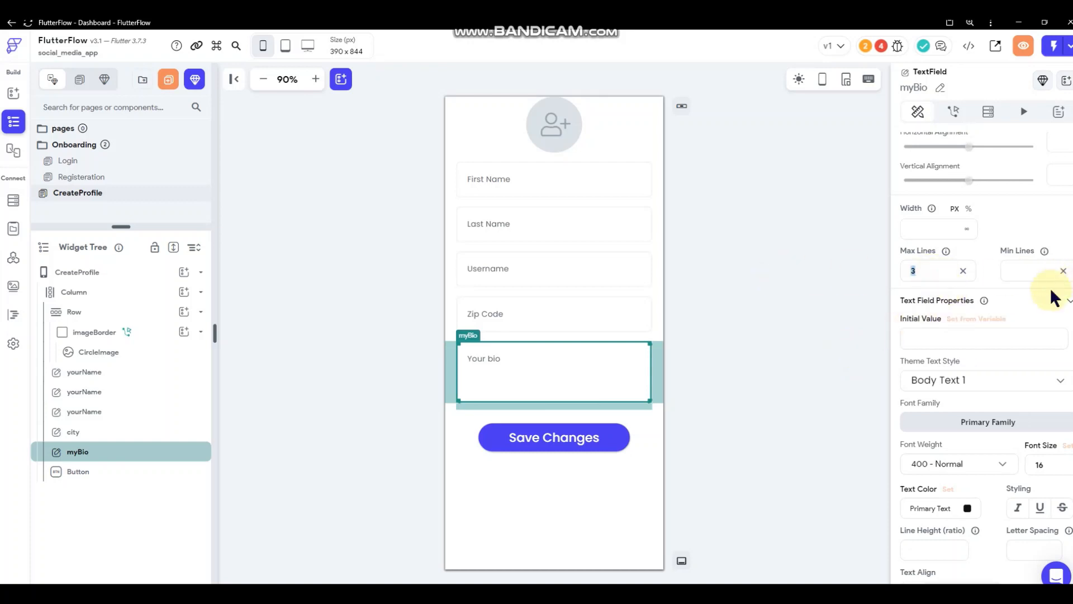
key("BackSpace")
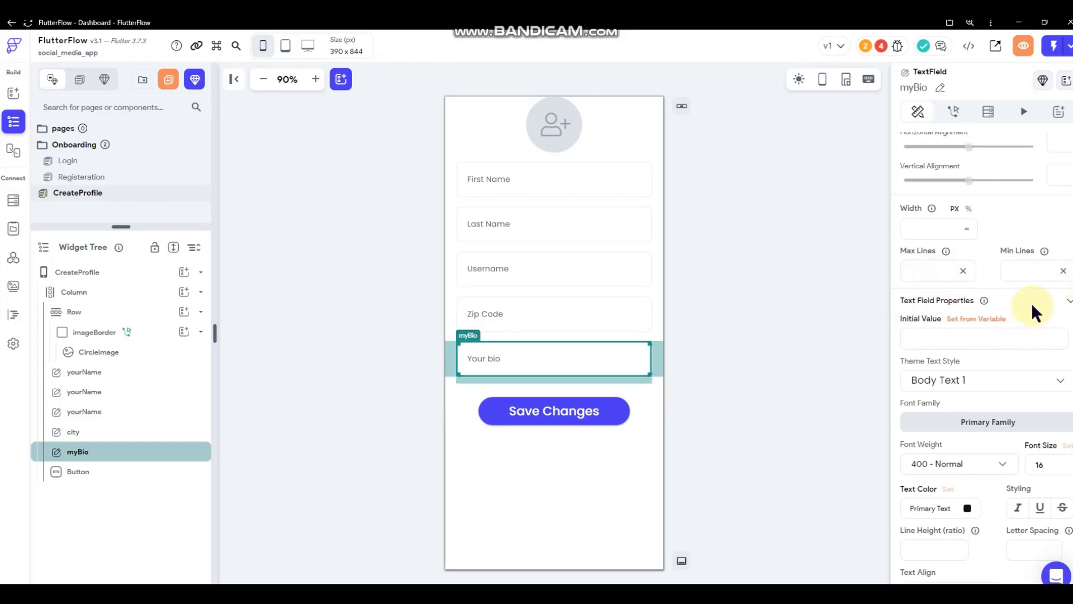
Set the bio text field's minimum number of lines to 1
left_click(1032, 263)
Try the Multiline keyboard type for the bio text field and switch it back to Text
scroll(995, 327, "down", 15)
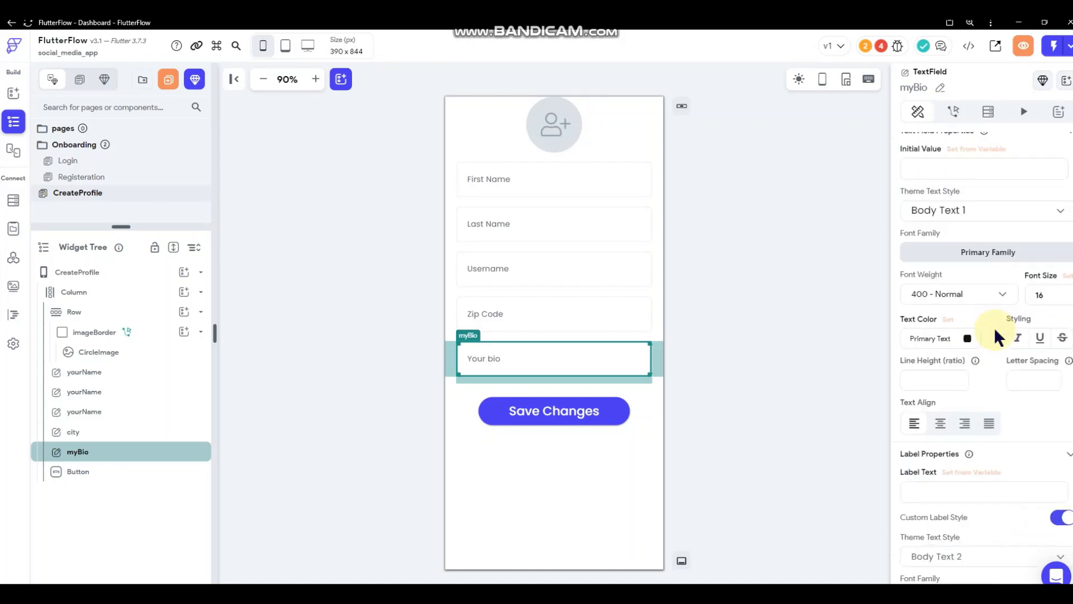
scroll(996, 334, "down", 2)
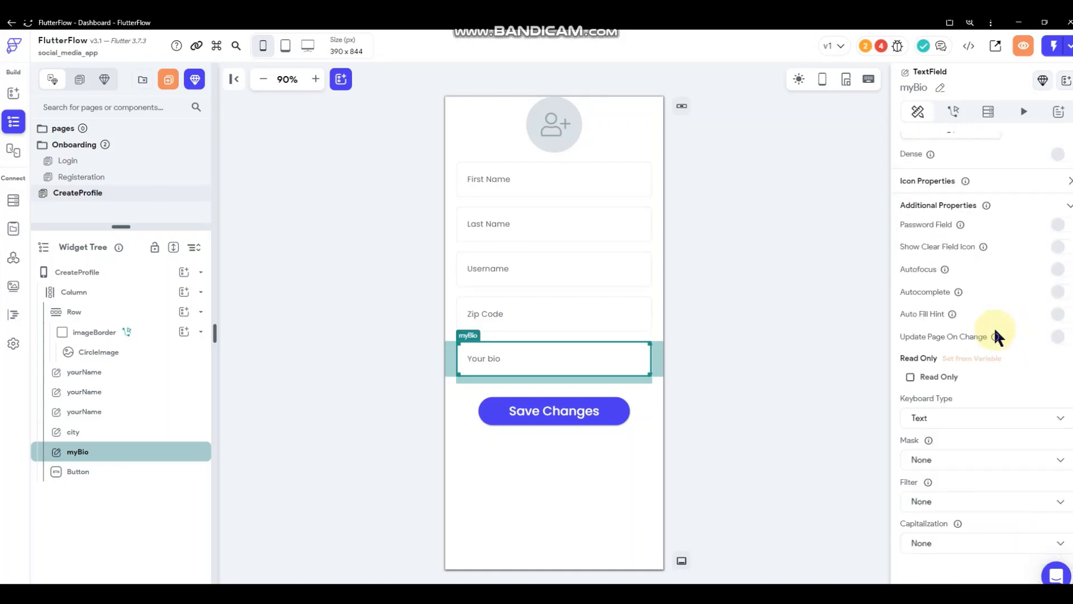
scroll(995, 334, "up", 4)
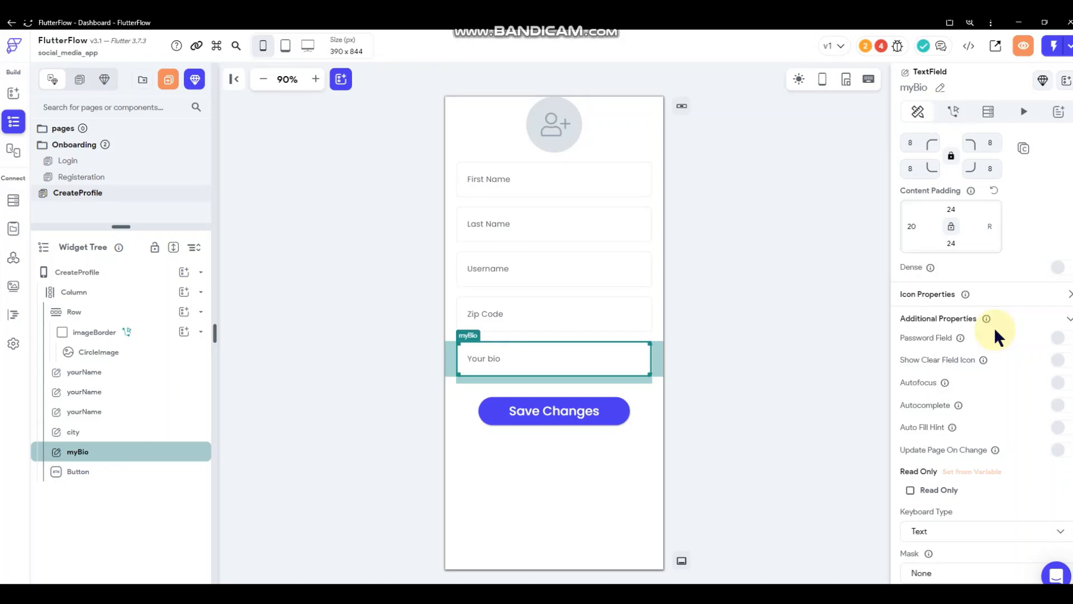
scroll(994, 334, "down", 4)
left_click(958, 423)
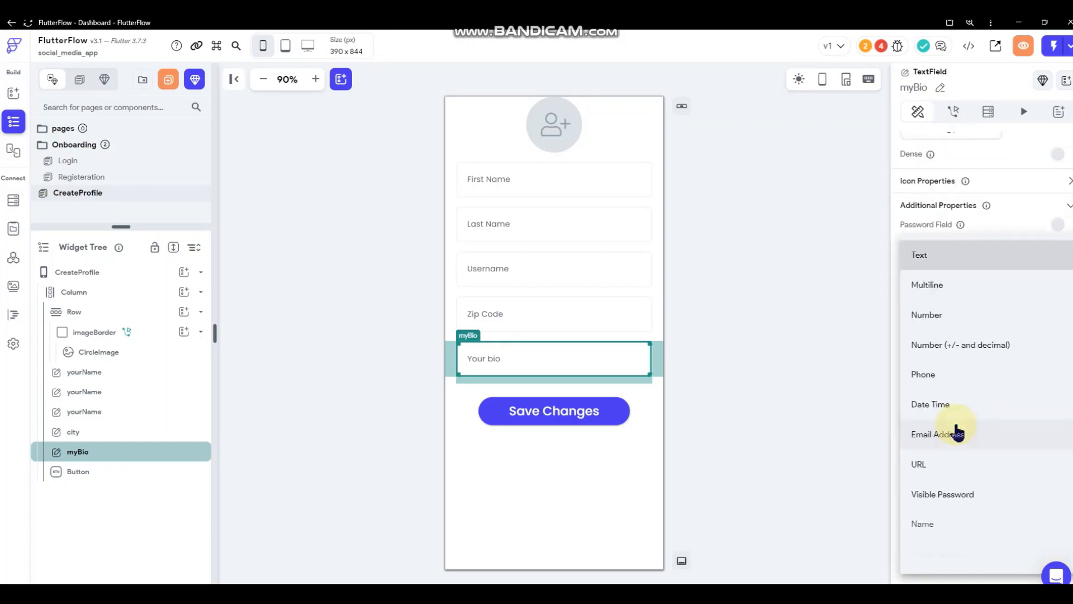
left_click(928, 285)
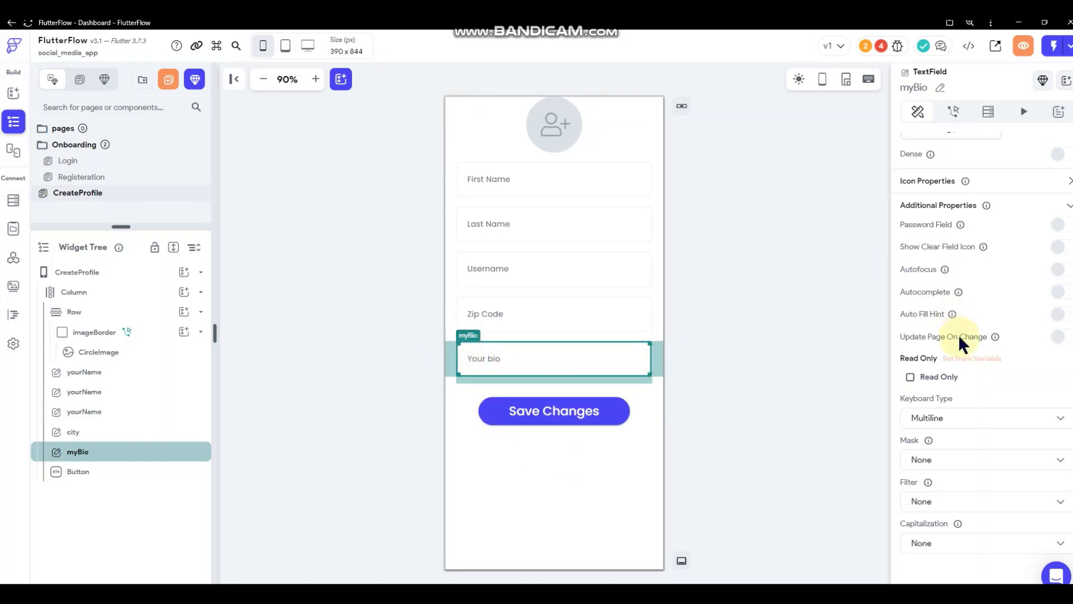
left_click(957, 415)
left_click(958, 256)
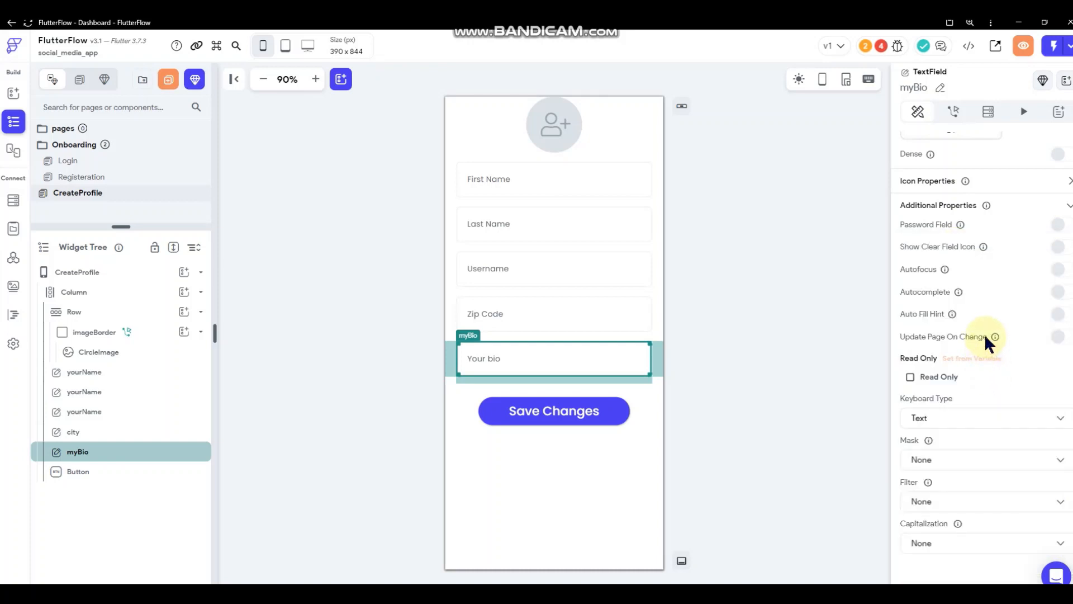
Set the bio text field's maximum number of lines to 3
scroll(984, 334, "up", 2)
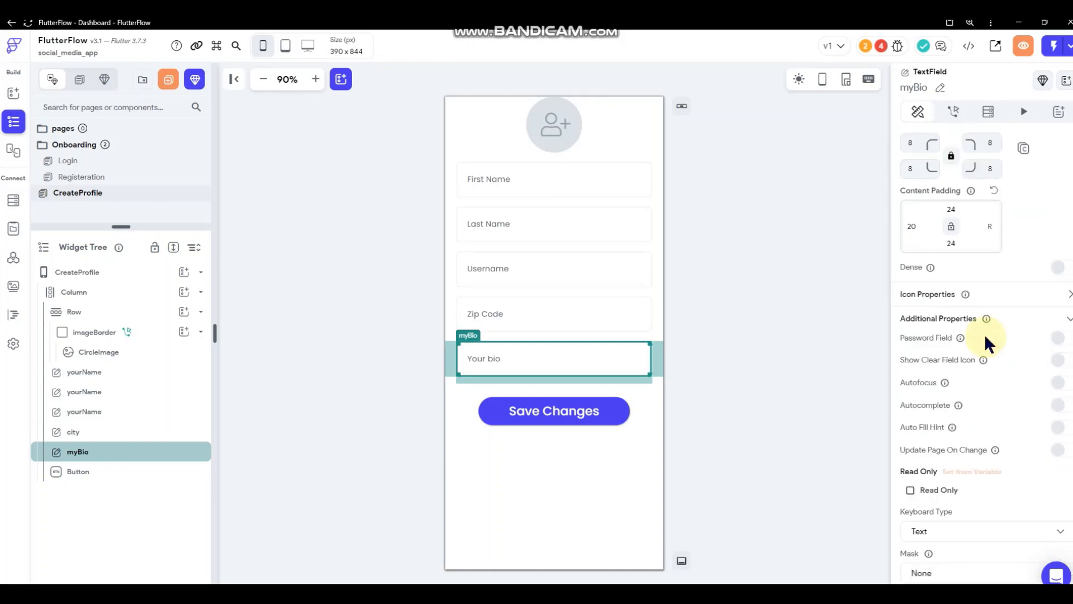
scroll(985, 337, "up", 6)
scroll(985, 338, "up", 5)
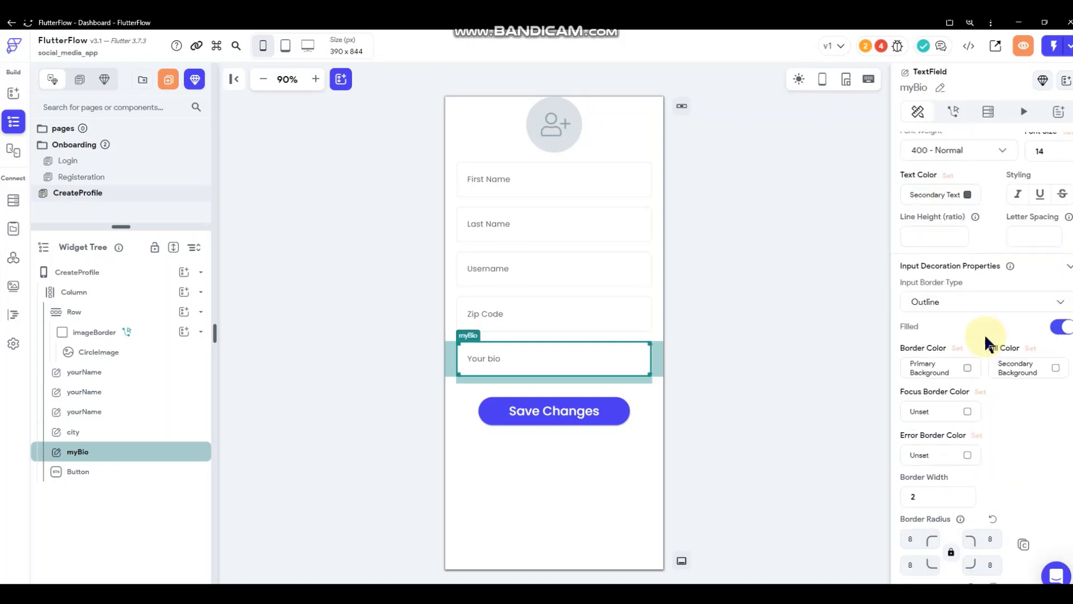
scroll(985, 338, "up", 2)
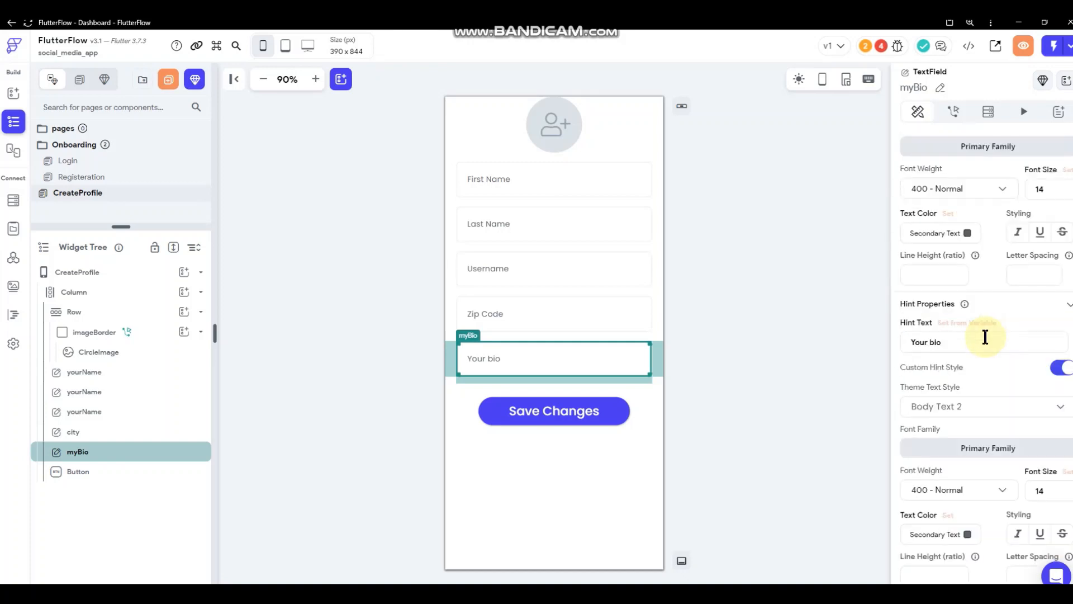
scroll(984, 337, "up", 7)
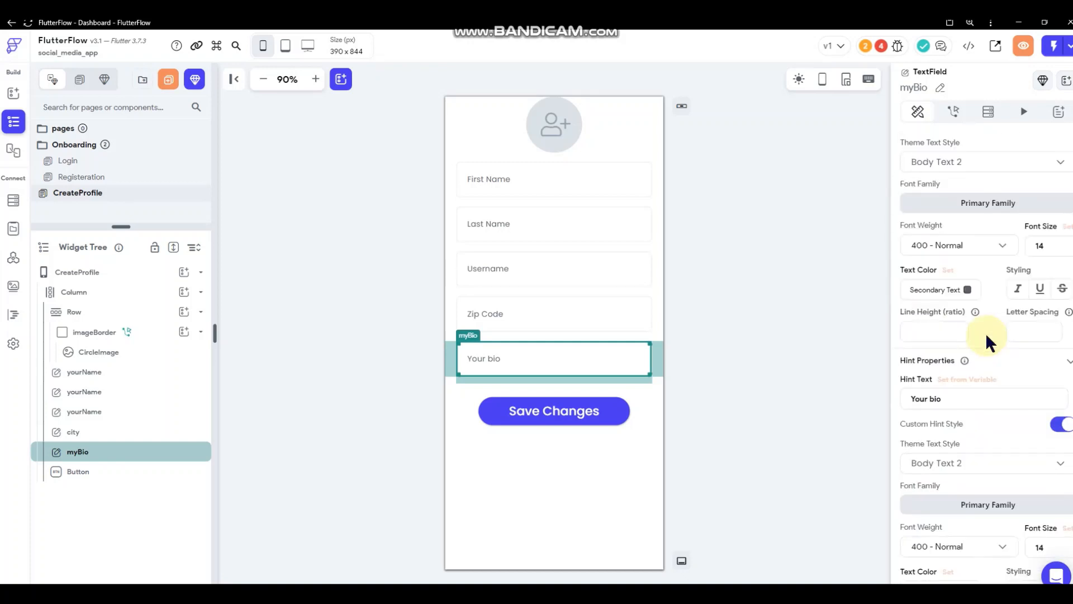
scroll(984, 337, "up", 7)
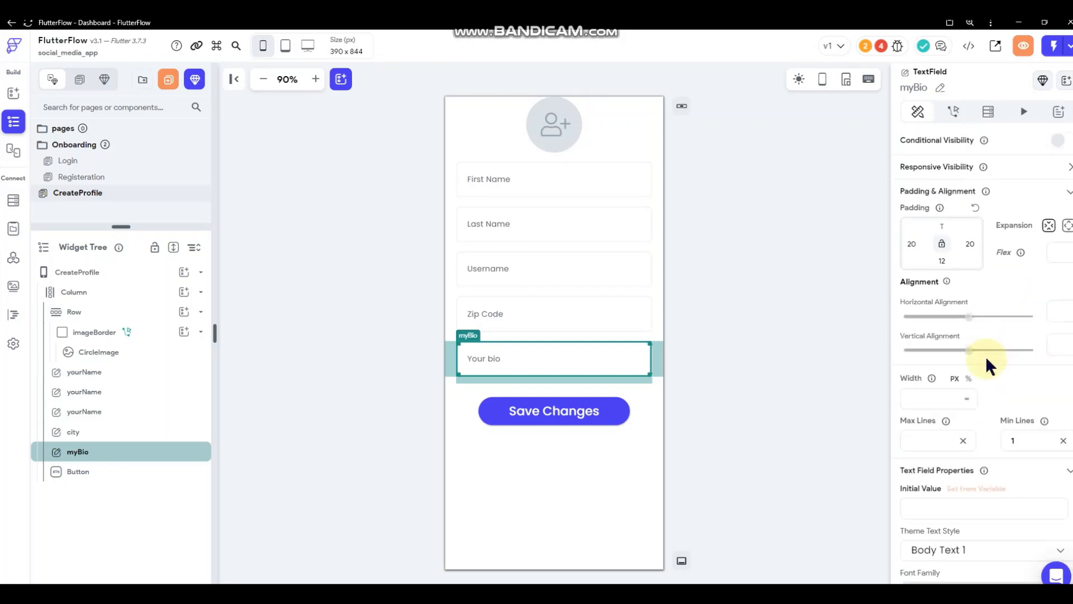
left_click(1018, 439)
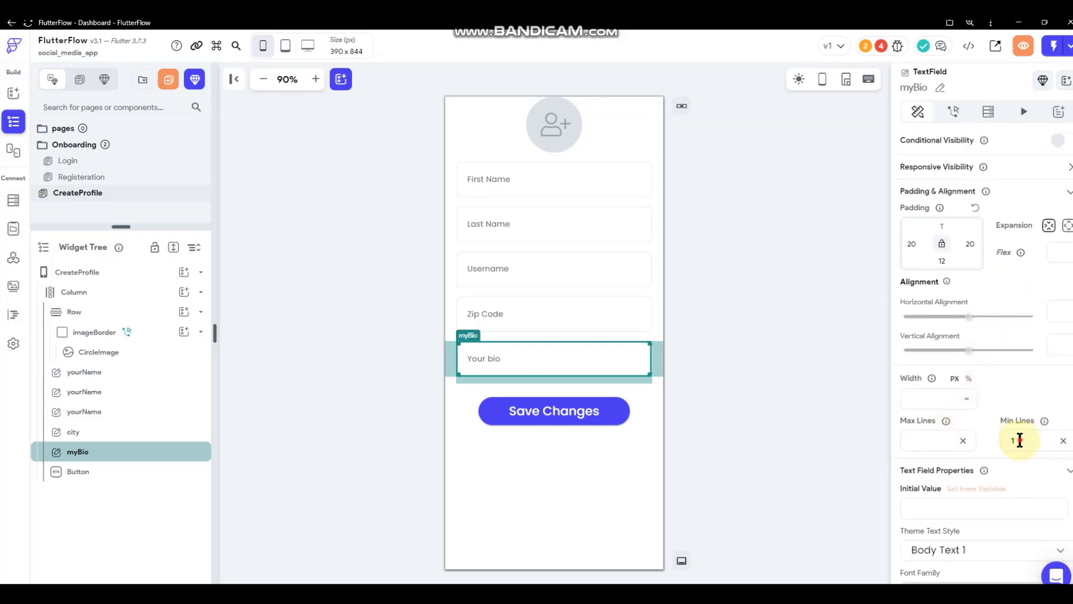
left_click(942, 440)
type("3")
left_click(840, 273)
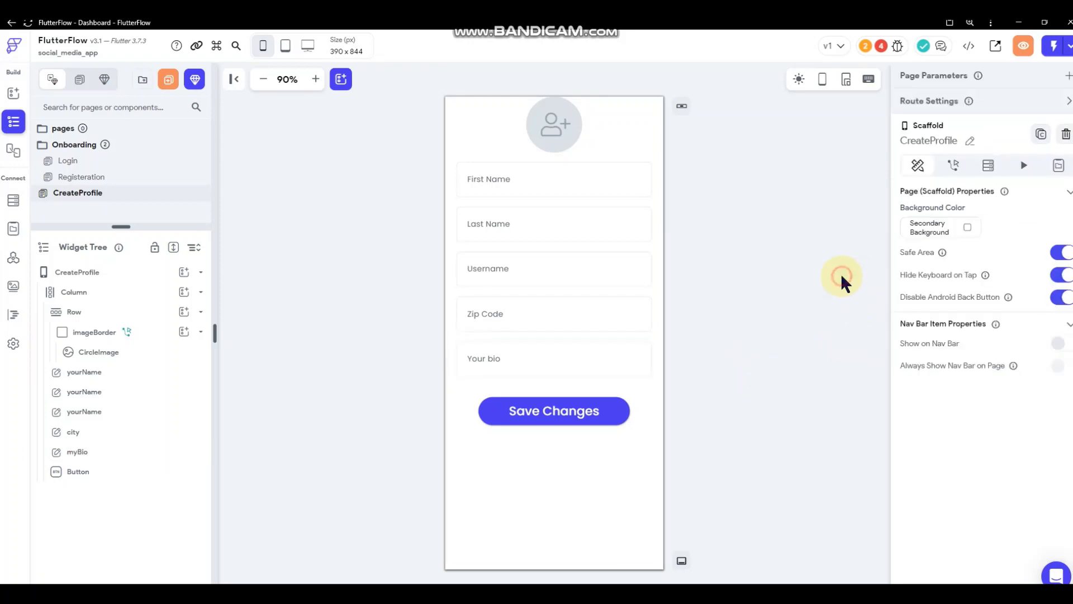
left_click(588, 332)
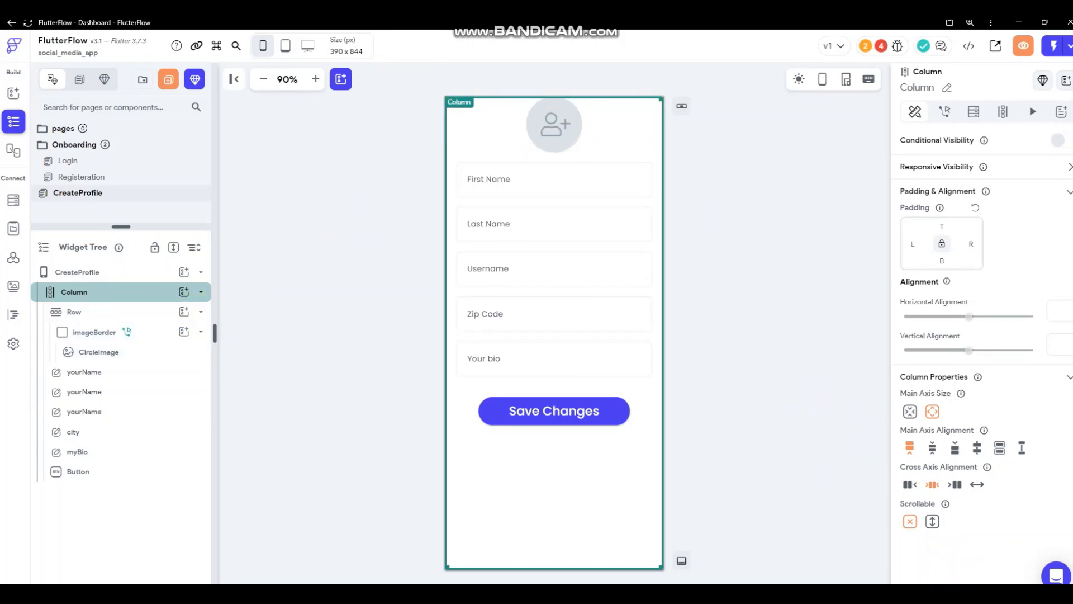
left_click(367, 262)
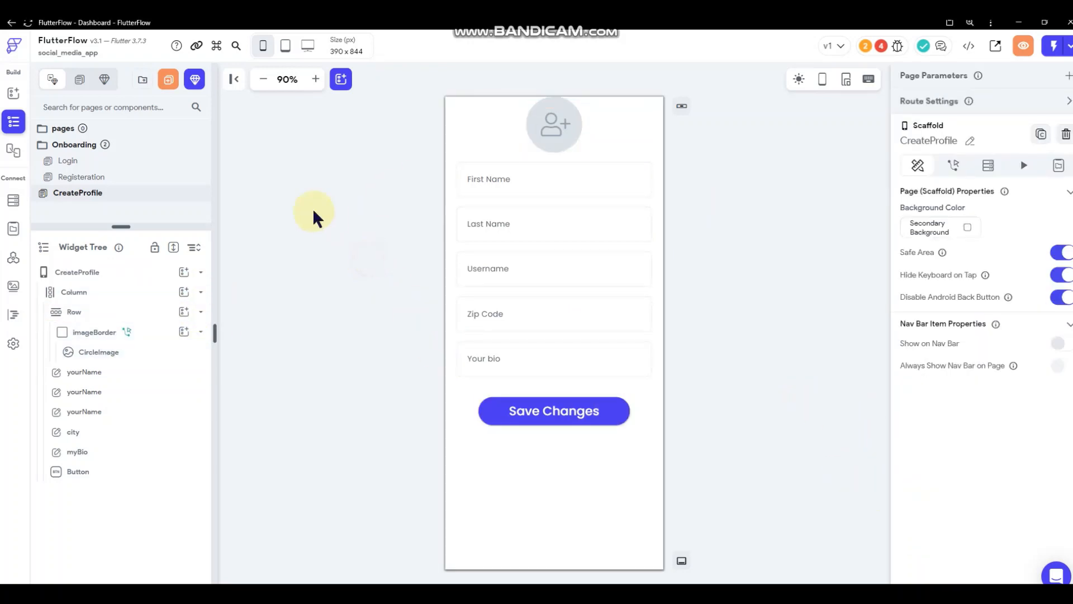
Turn off Autofocus for the Password field on the Login page
left_click(68, 161)
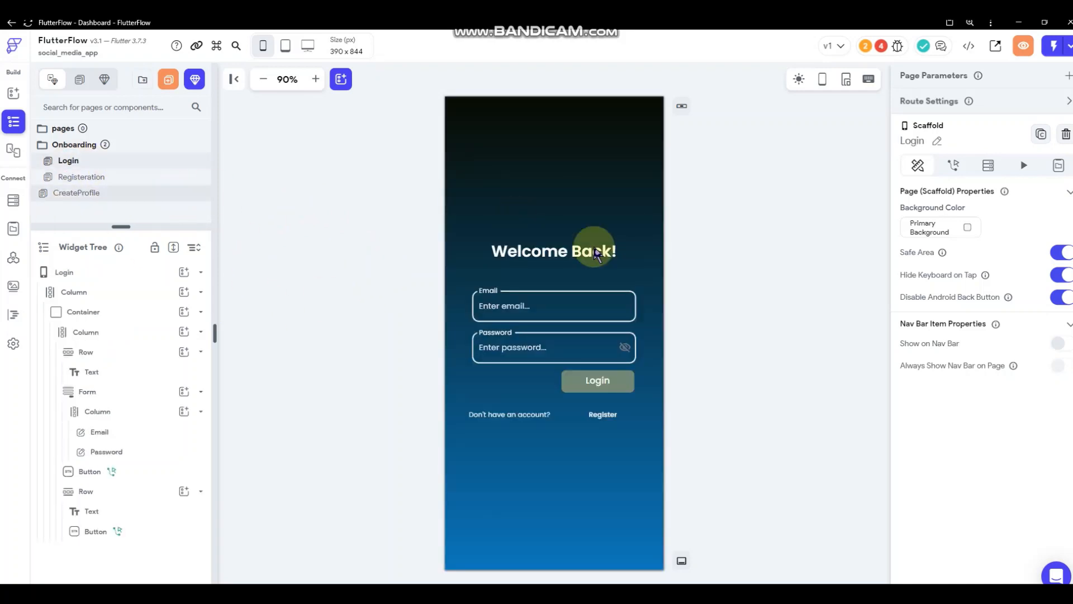
left_click(548, 348)
scroll(981, 316, "down", 5)
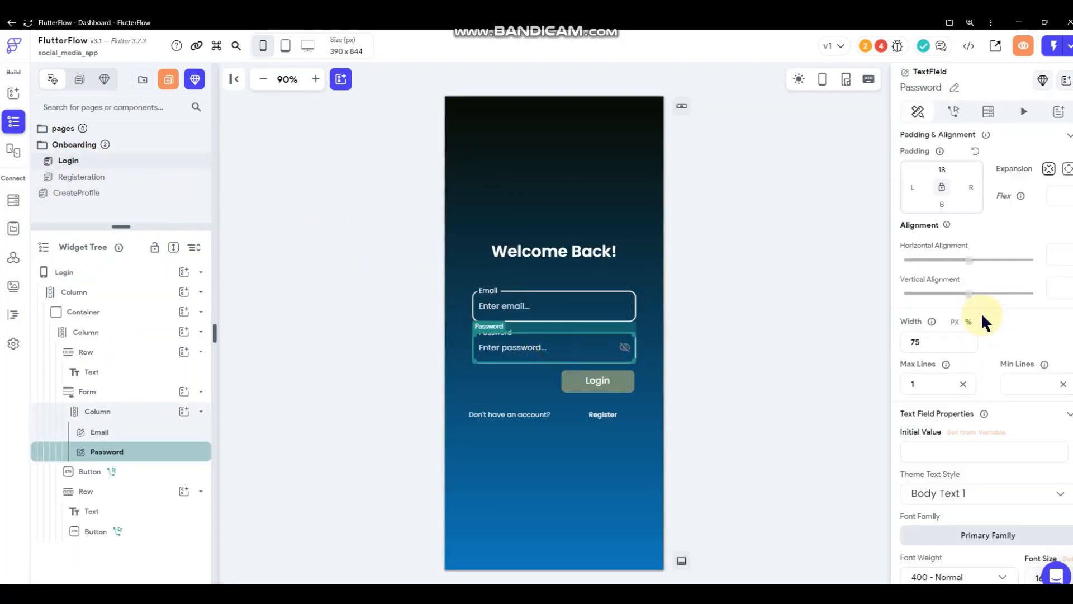
scroll(981, 319, "down", 10)
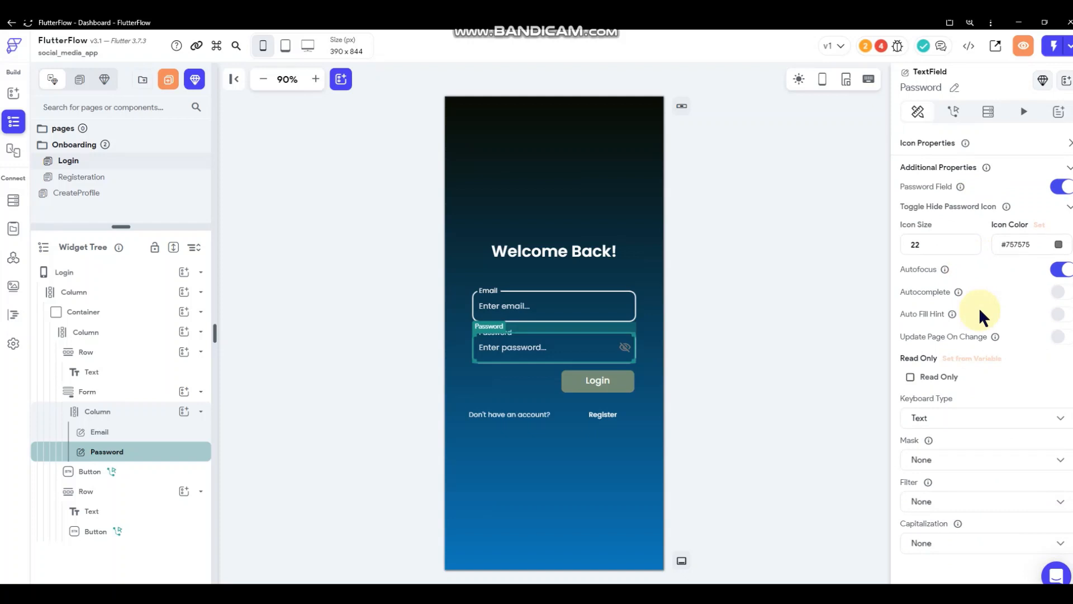
left_click(1062, 270)
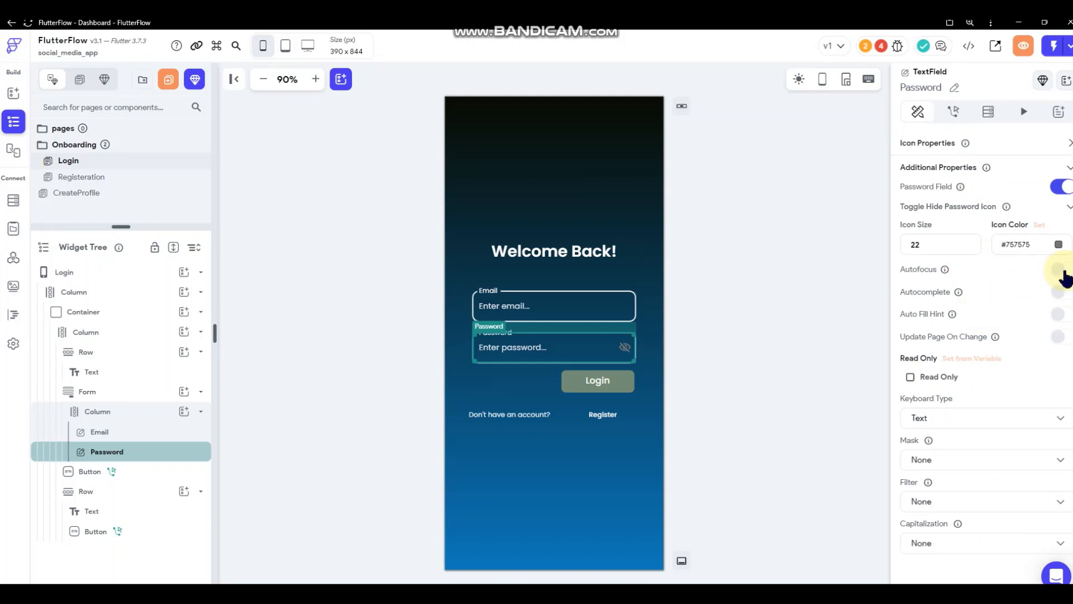
left_click(571, 309)
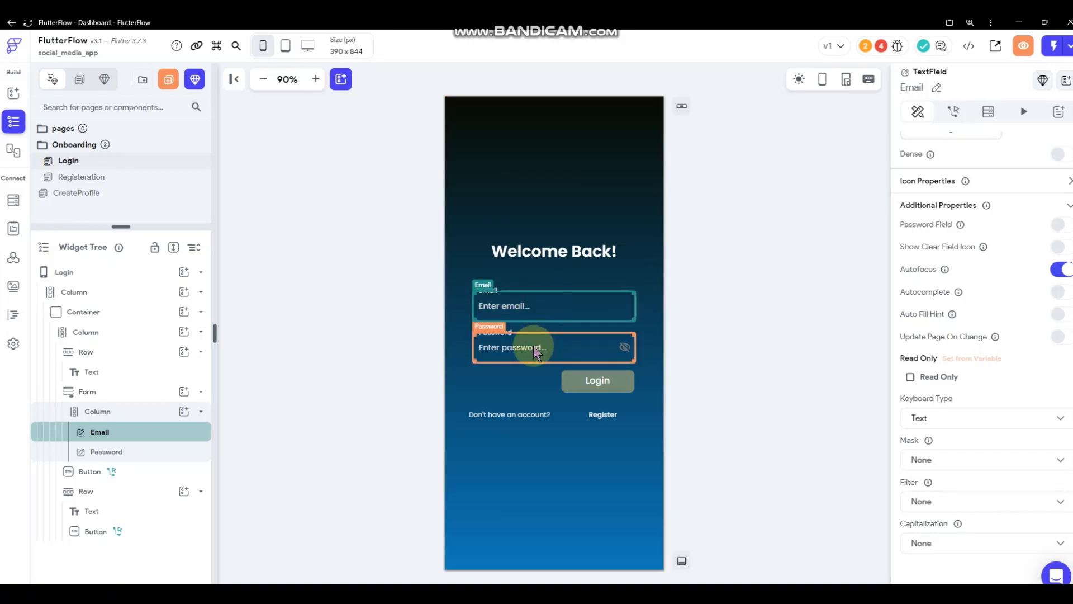
left_click(591, 353)
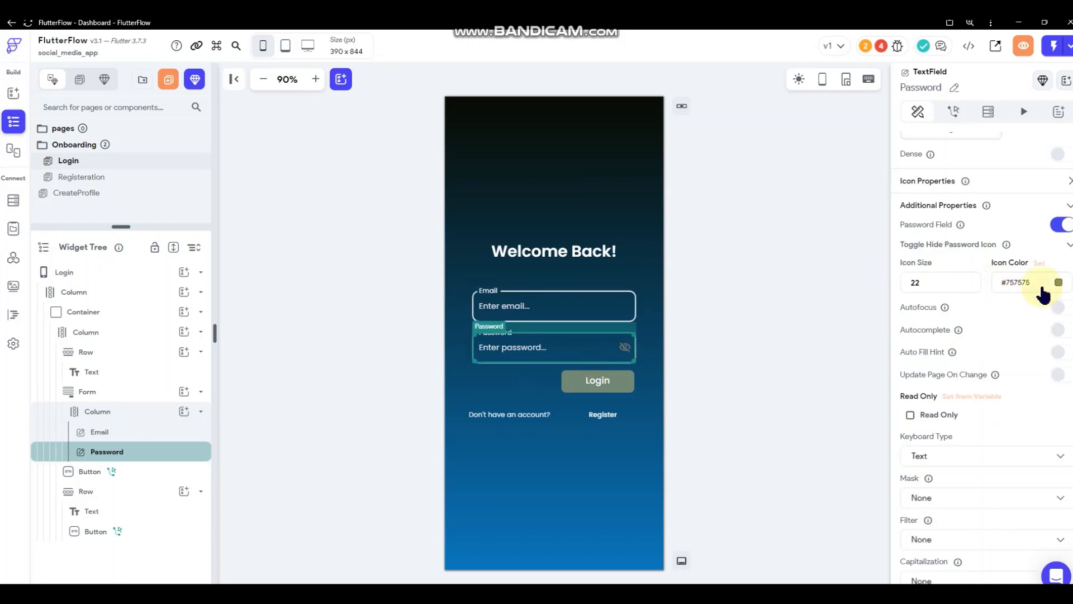
left_click(773, 293)
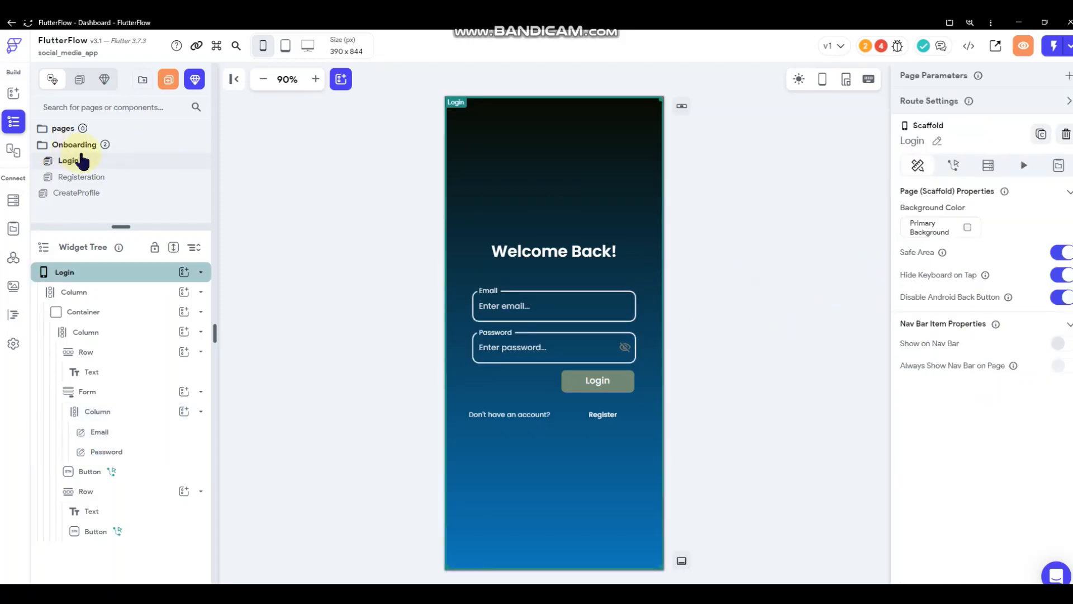
Turn off Autofocus for the Password field on the Registeration page
left_click(87, 178)
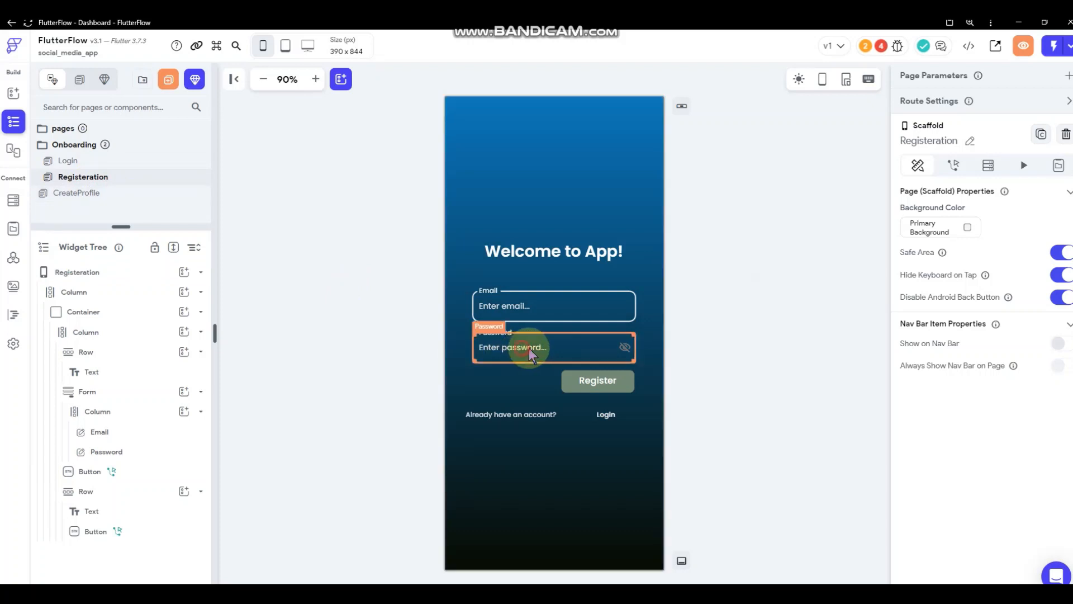
left_click(509, 351)
scroll(964, 360, "down", 15)
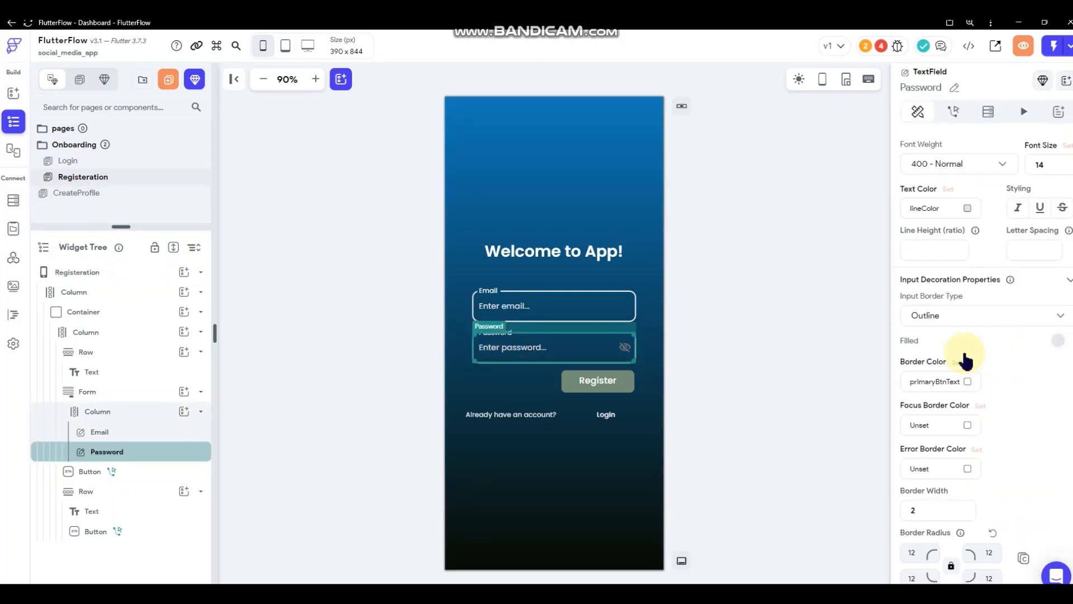
left_click(1058, 320)
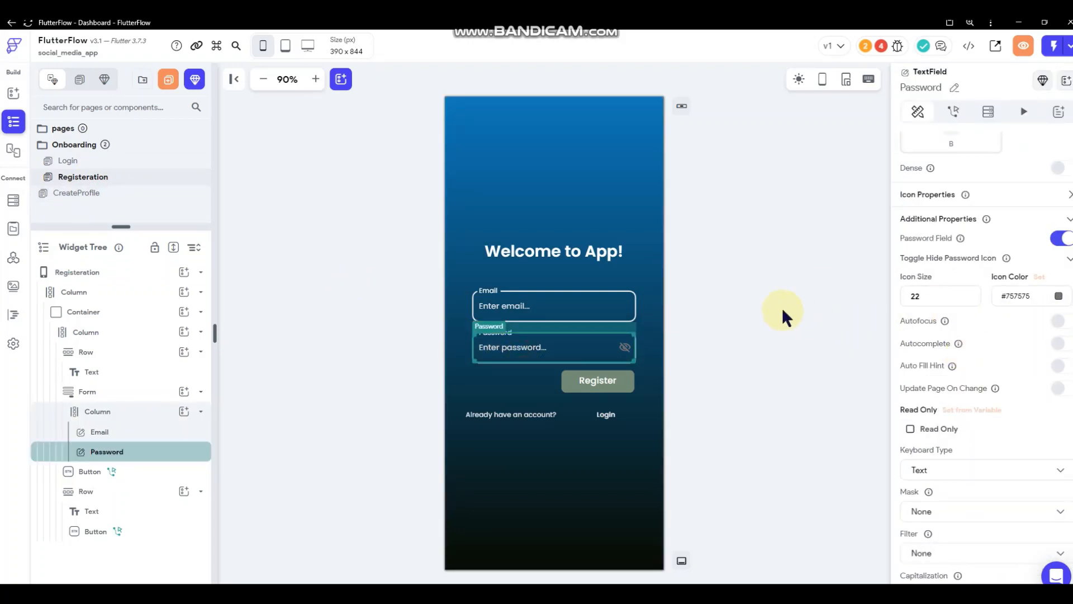
left_click(776, 304)
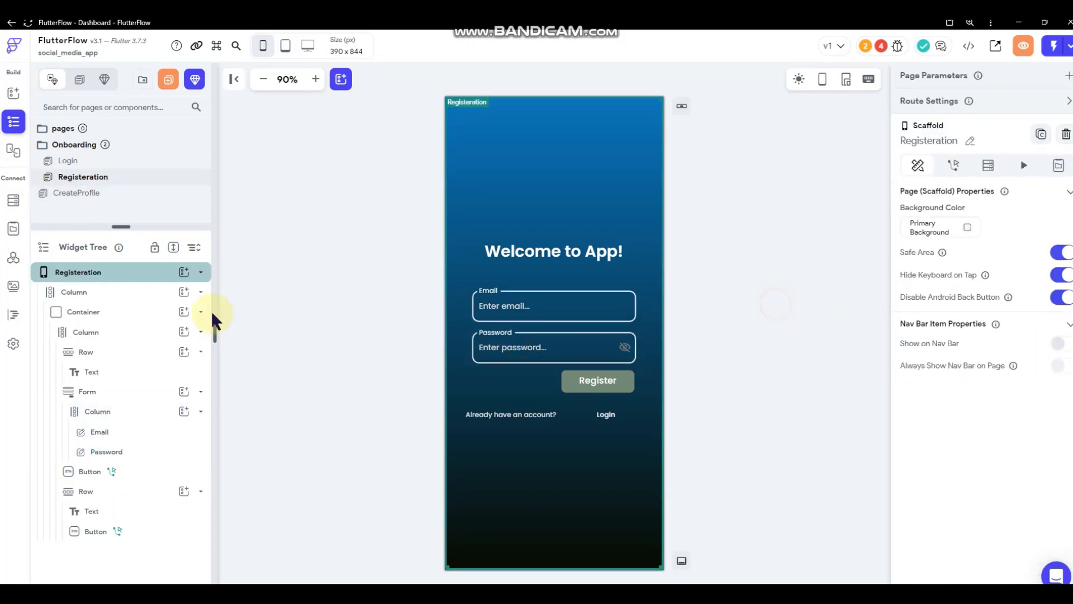
Return to the CreateProfile page and set the Zip Code field's keyboard type to Number
left_click(104, 196)
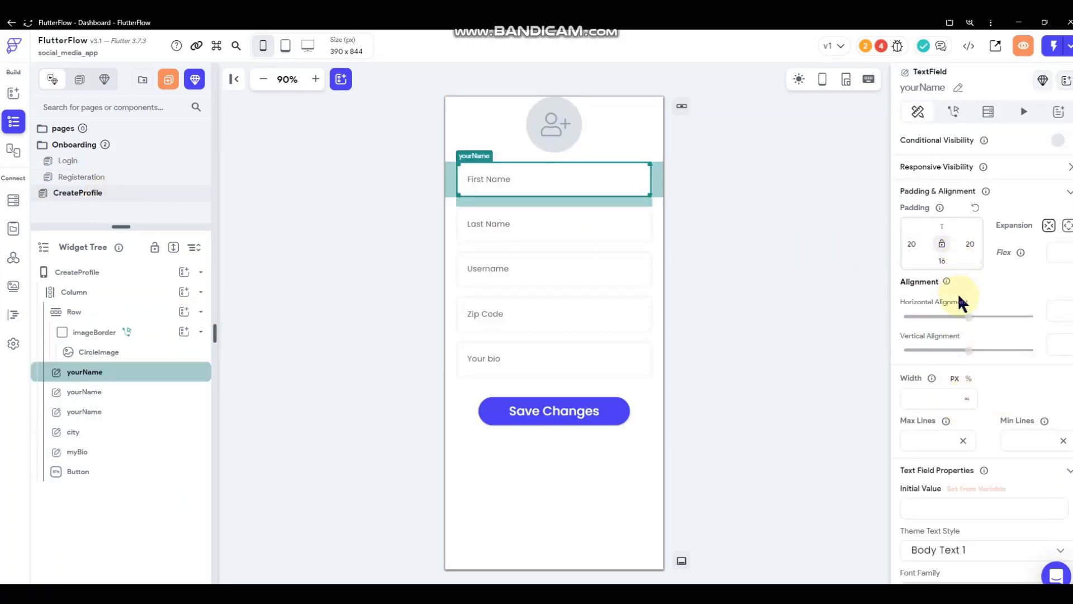
scroll(968, 322, "down", 15)
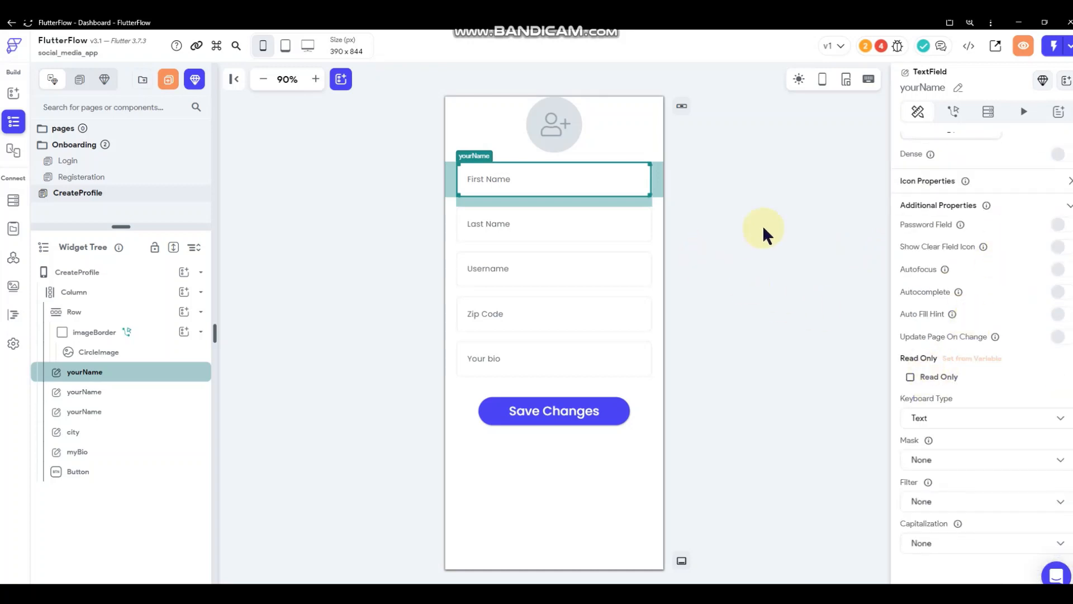
left_click(527, 304)
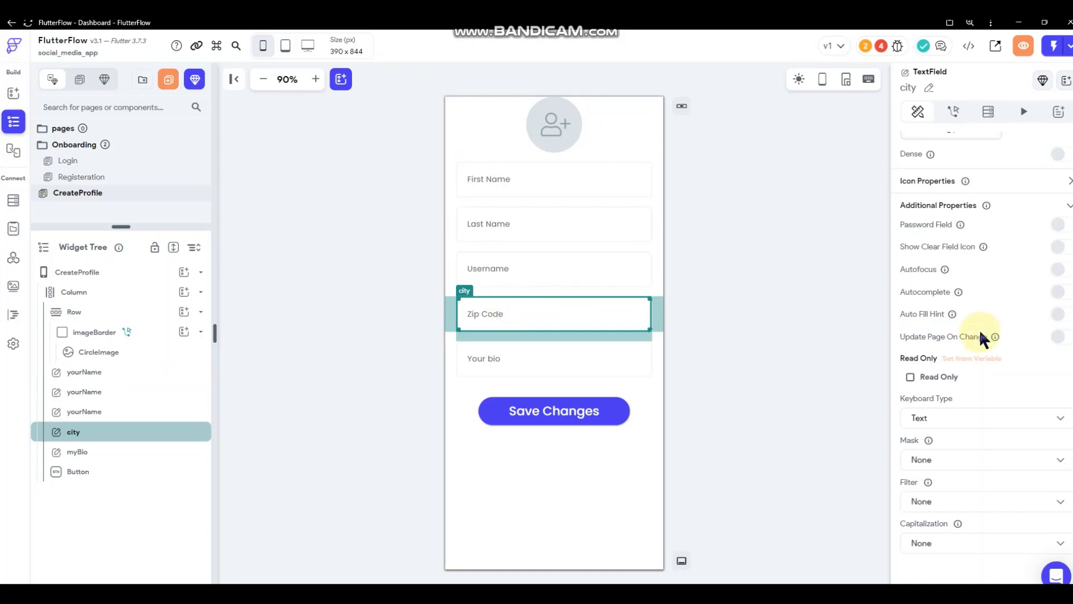
left_click(950, 420)
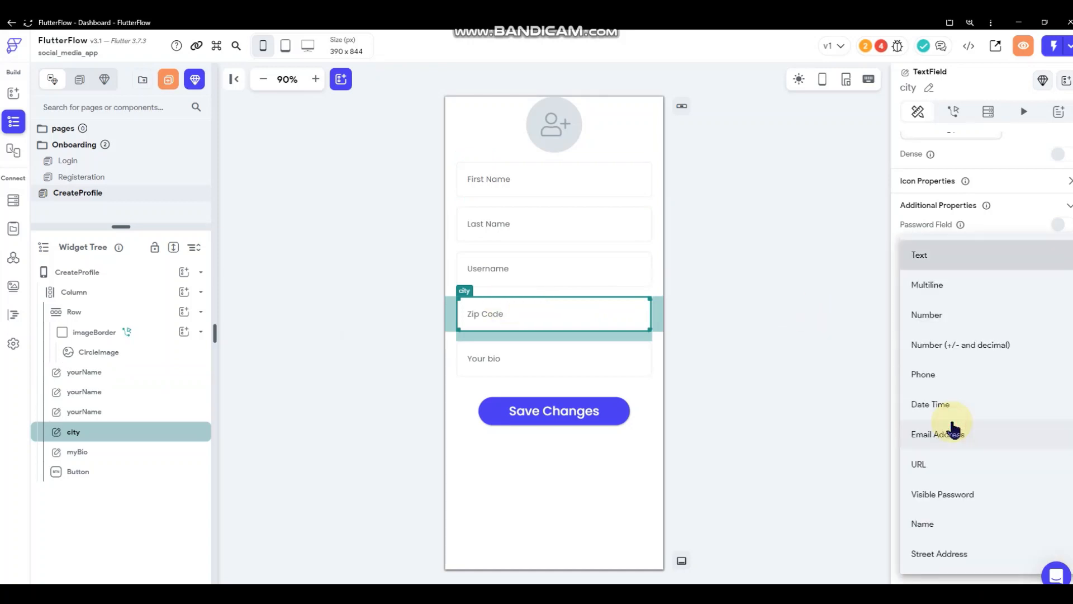
left_click(948, 317)
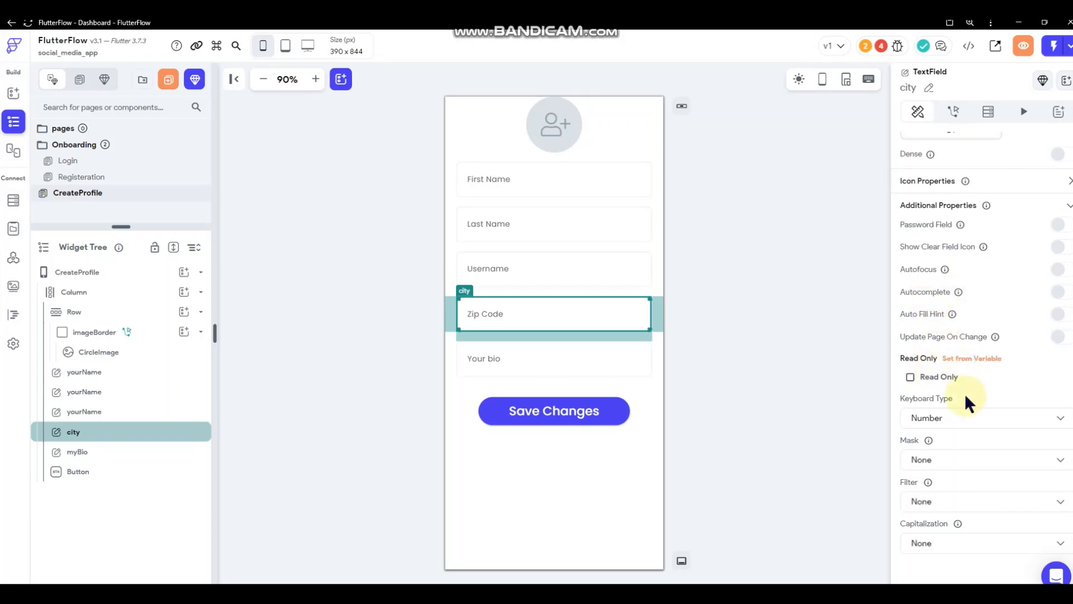
left_click(803, 302)
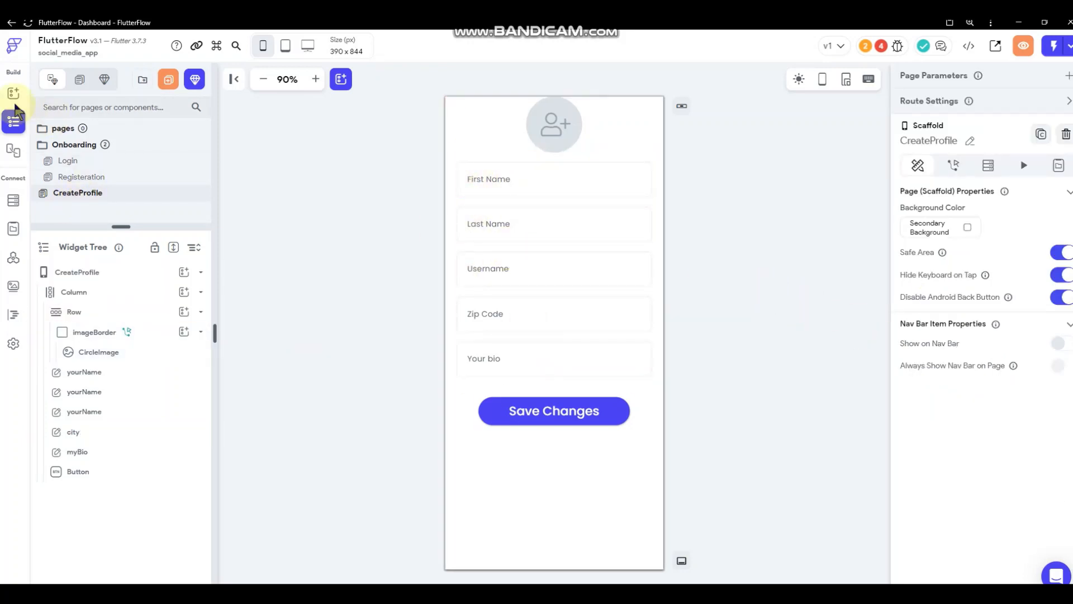
Add a Form Validation widget to the CreateProfile page beneath the Save Changes button
left_click(13, 93)
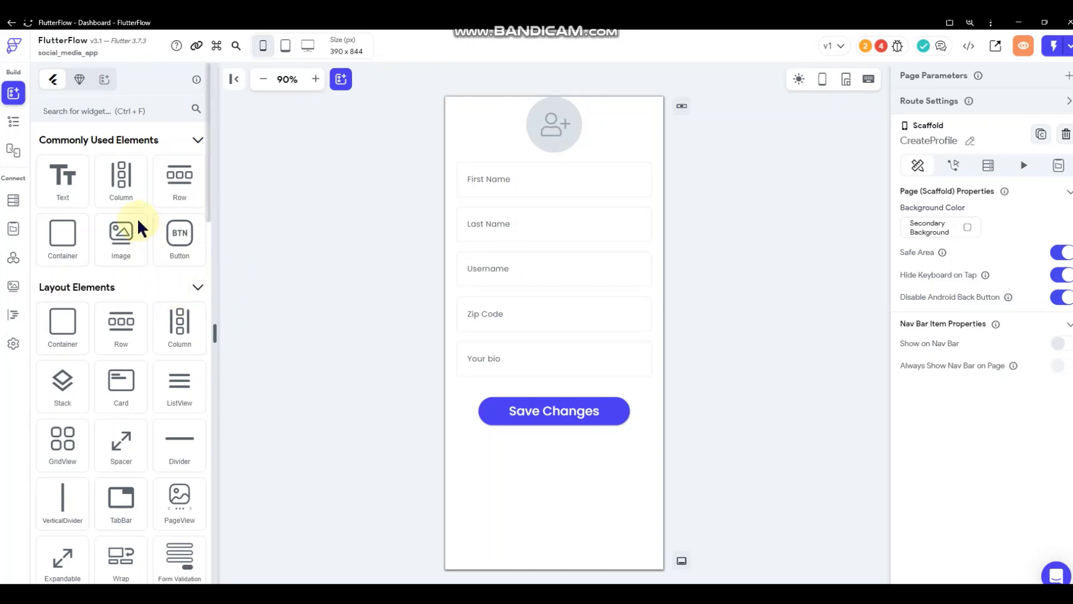
scroll(139, 231, "down", 15)
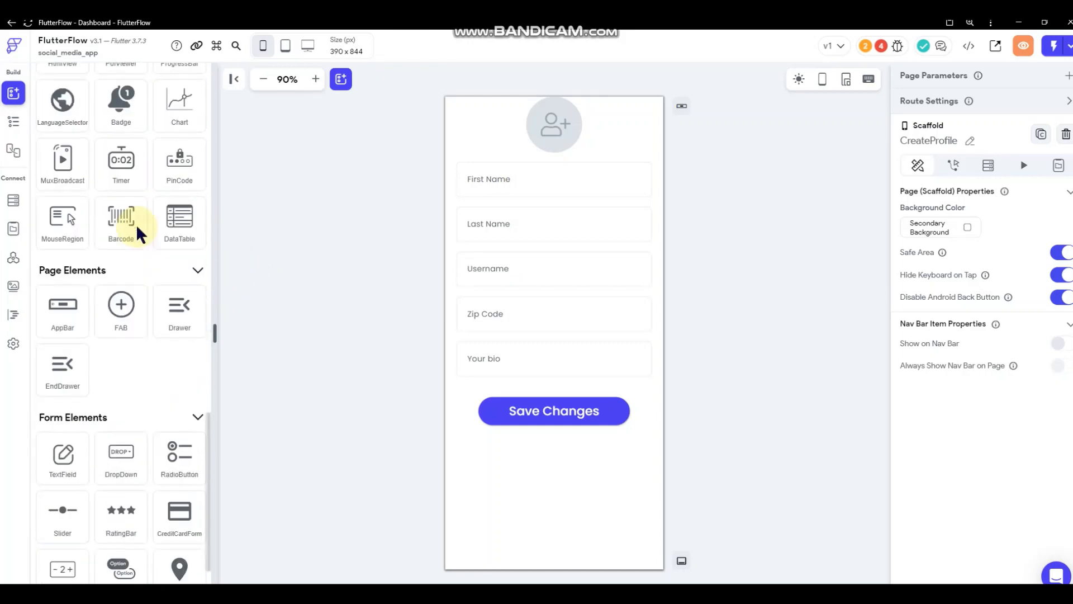
left_click_drag(65, 514, 522, 468)
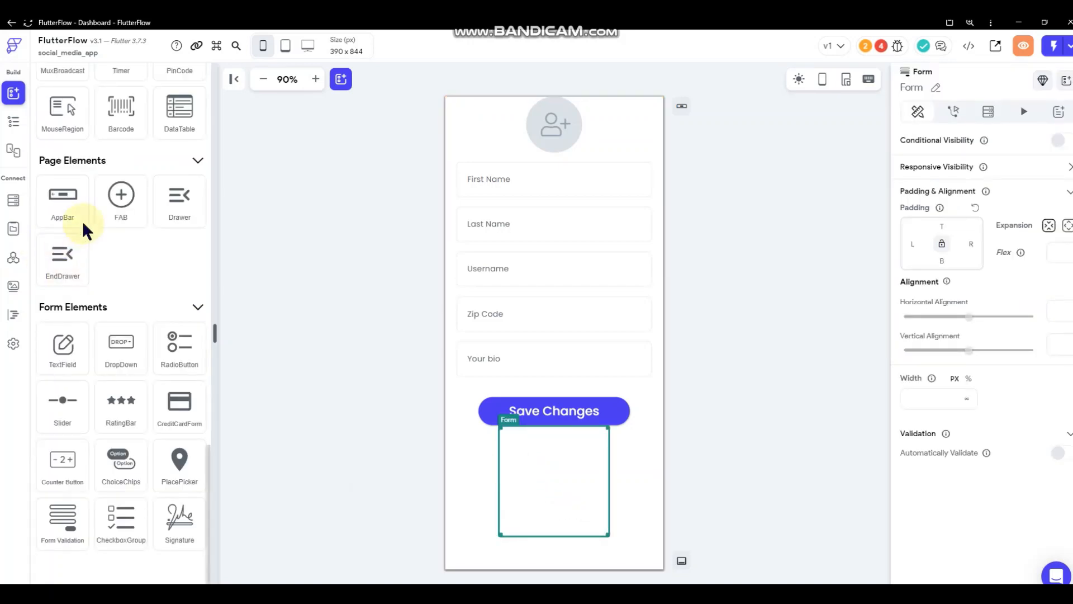
Add a Column widget inside the Form beneath the Save Changes button
scroll(82, 220, "up", 10)
scroll(82, 221, "up", 3)
left_click_drag(119, 195, 527, 475)
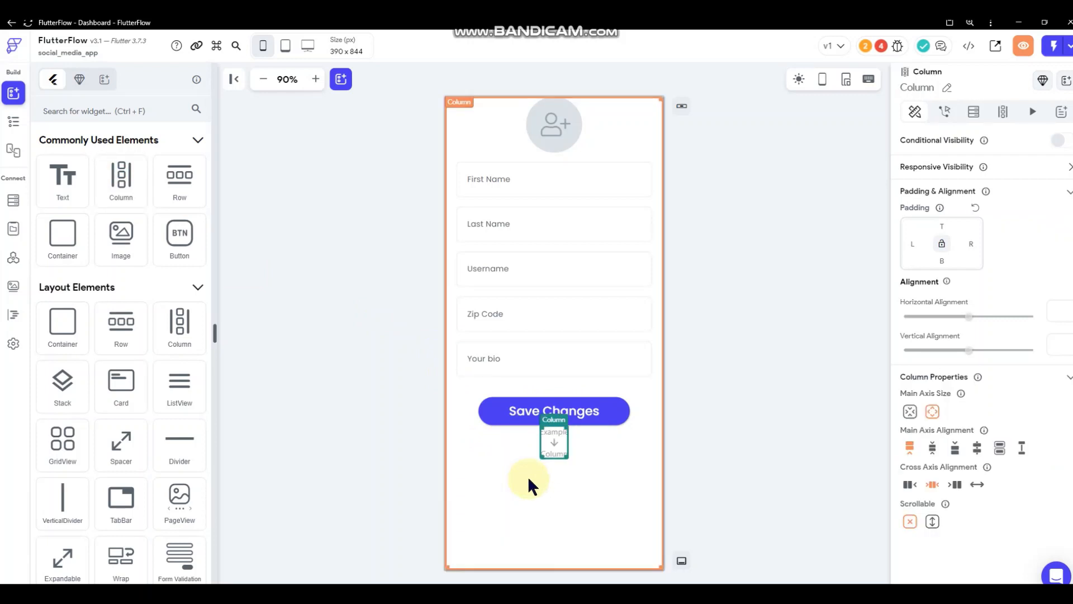
left_click(505, 189)
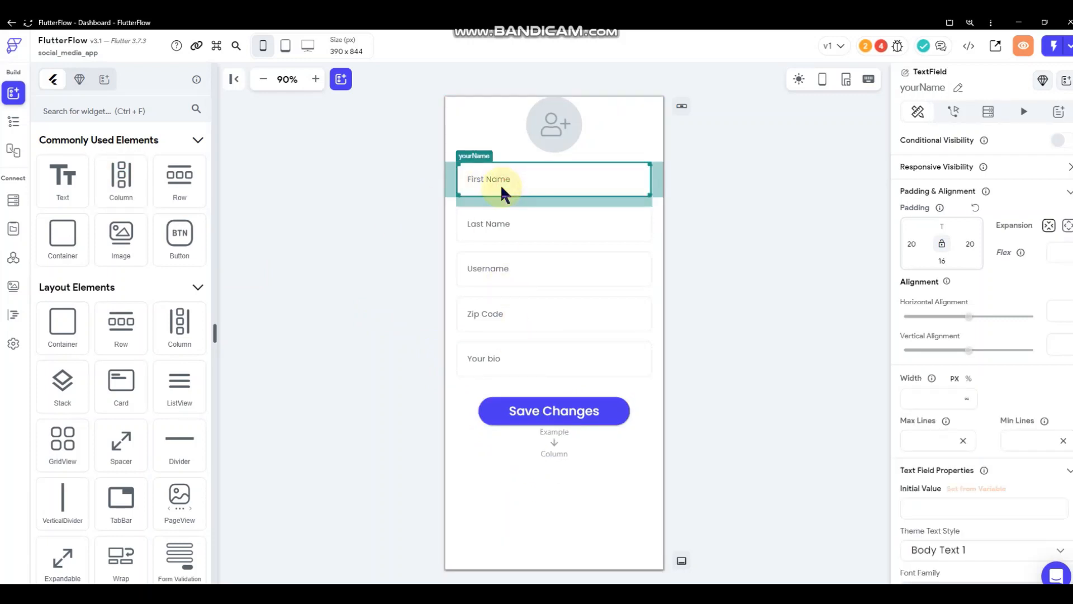
left_click(566, 142)
right_click(566, 139)
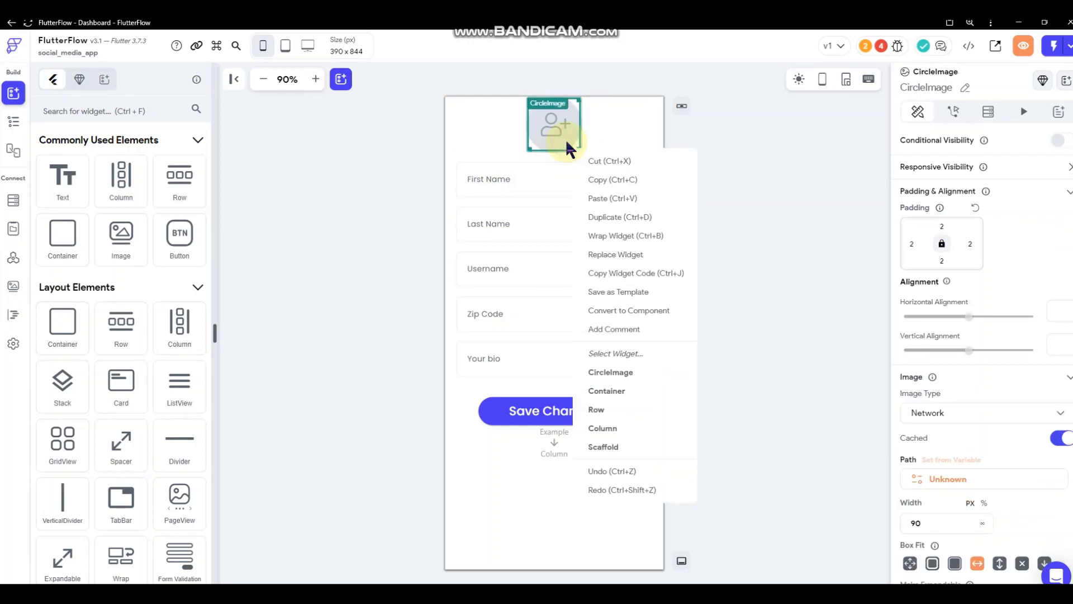
left_click(607, 393)
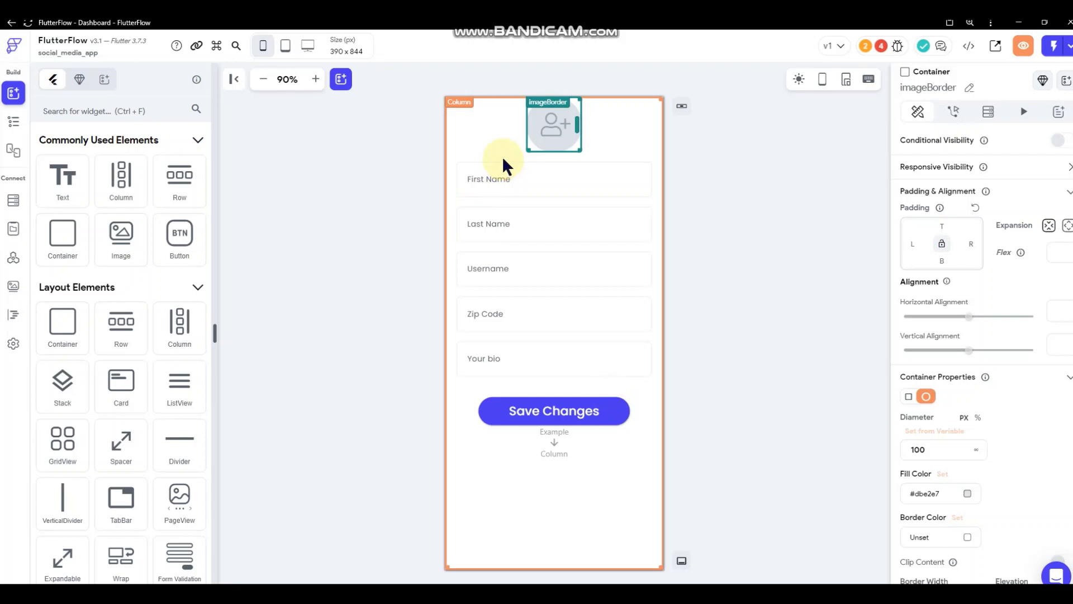
left_click(538, 180)
left_click(535, 213)
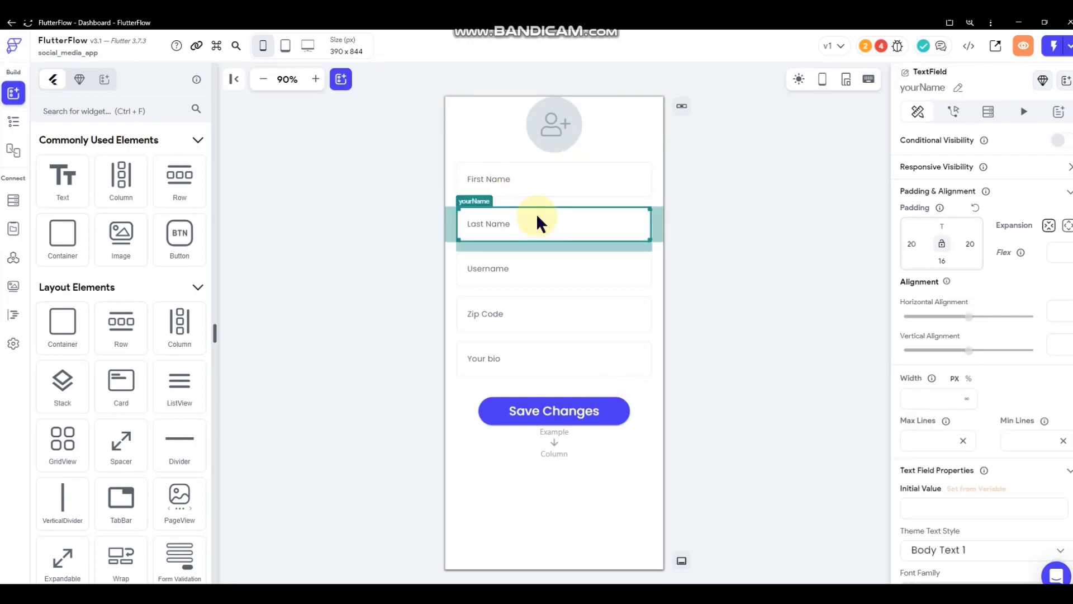
left_click(705, 180)
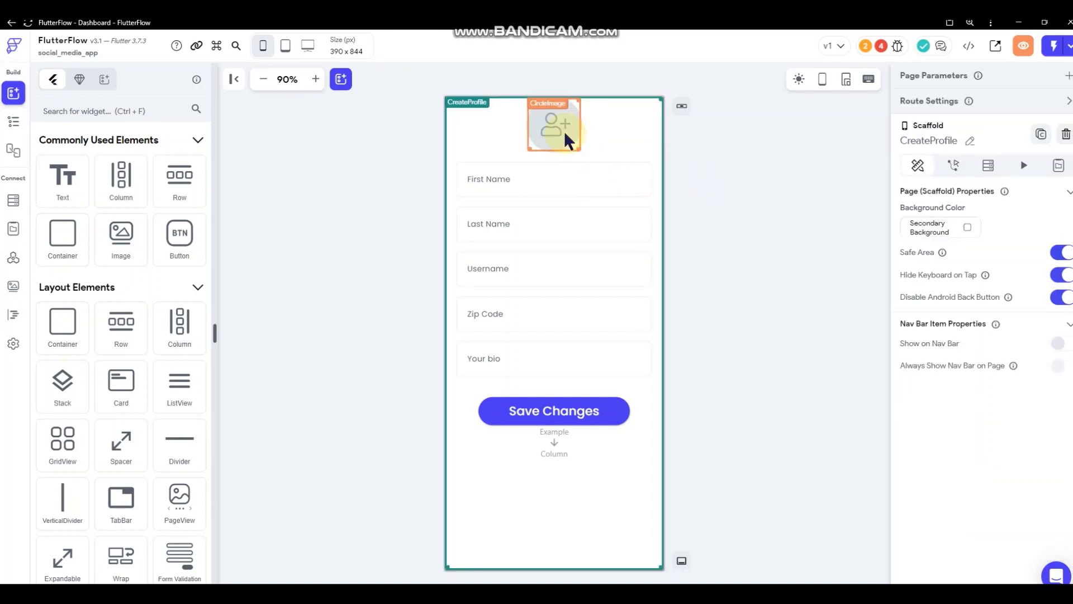
left_click(563, 148)
left_click(551, 180)
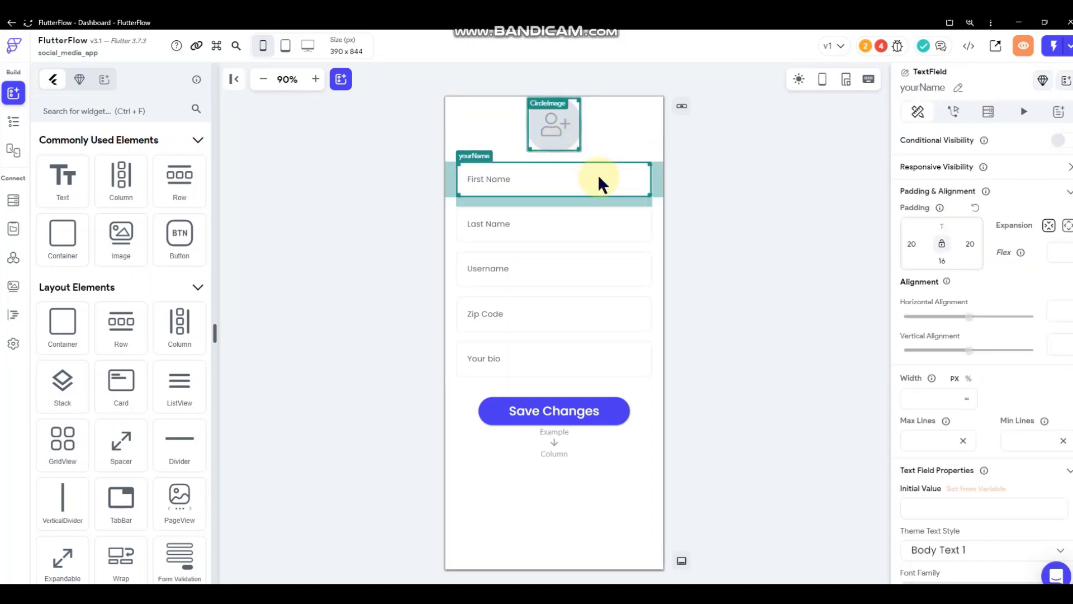
left_click(713, 170)
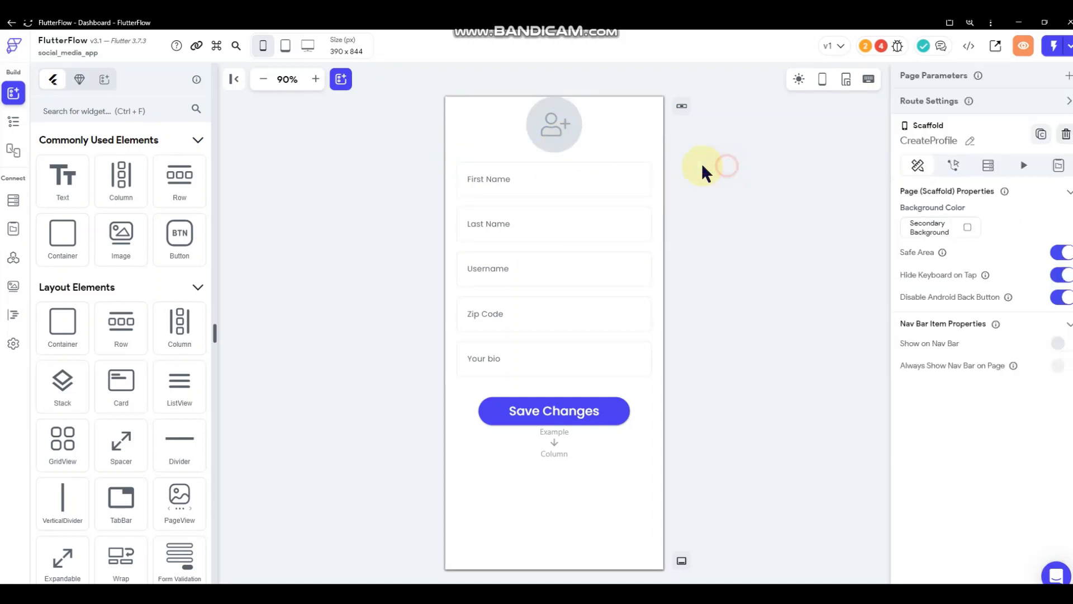
Try to move the profile image container, all five text fields and the Save Changes button together down towards the Form's Column
right_click(556, 127)
left_click(598, 374)
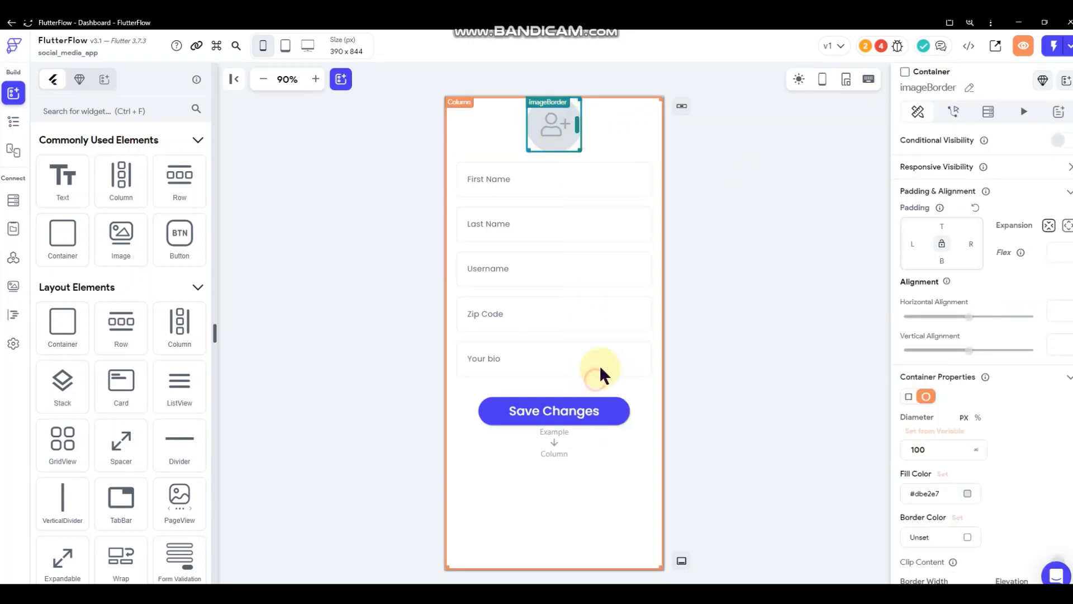
left_click(560, 223, "shift")
left_click(549, 270, "shift")
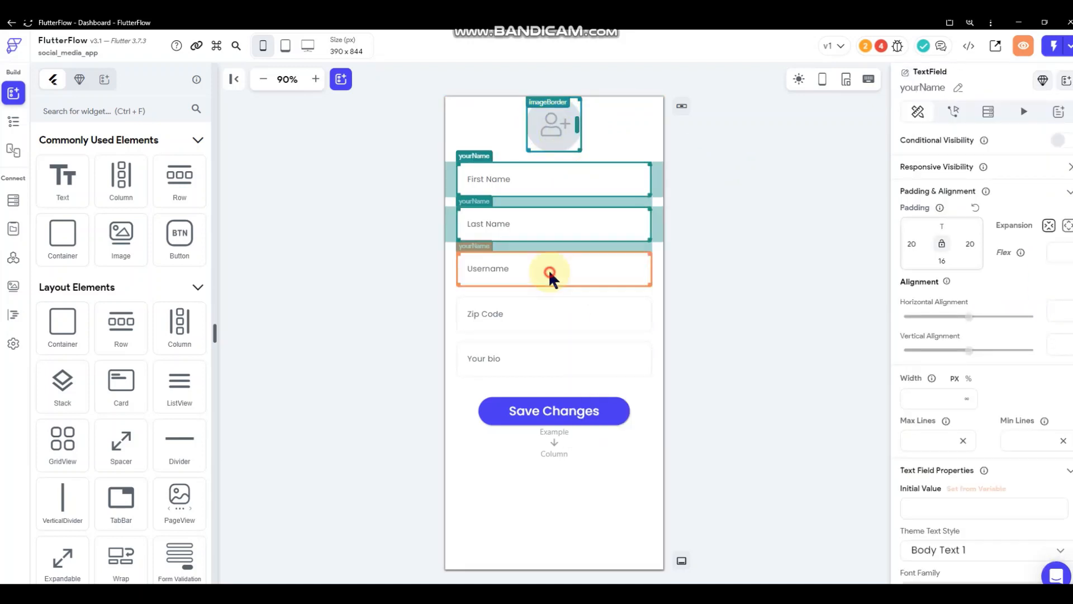
left_click(550, 317, "shift")
left_click(550, 357, "shift")
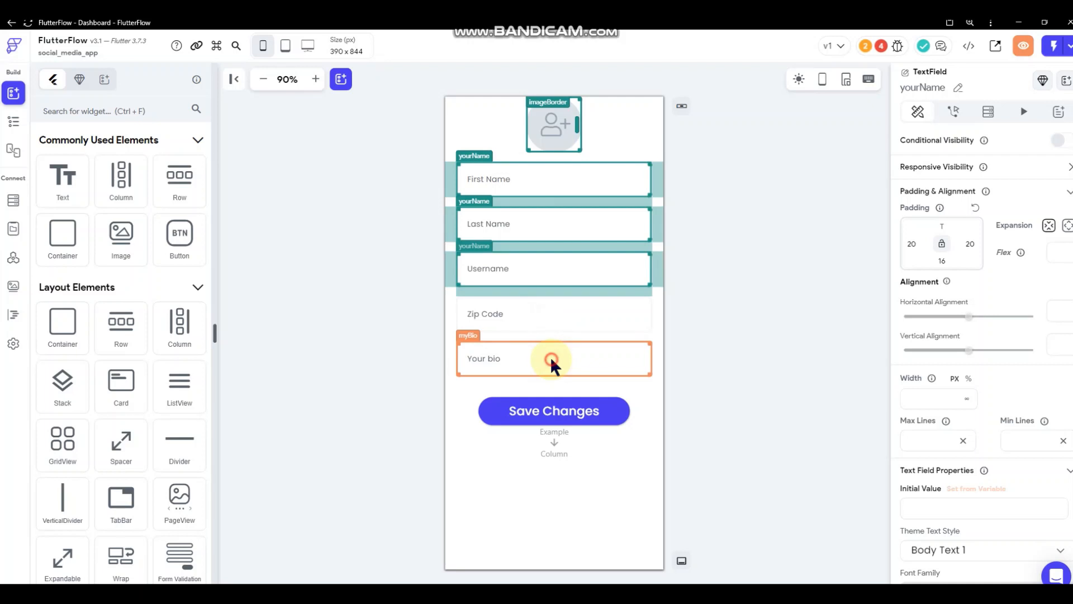
left_click(551, 310, "shift")
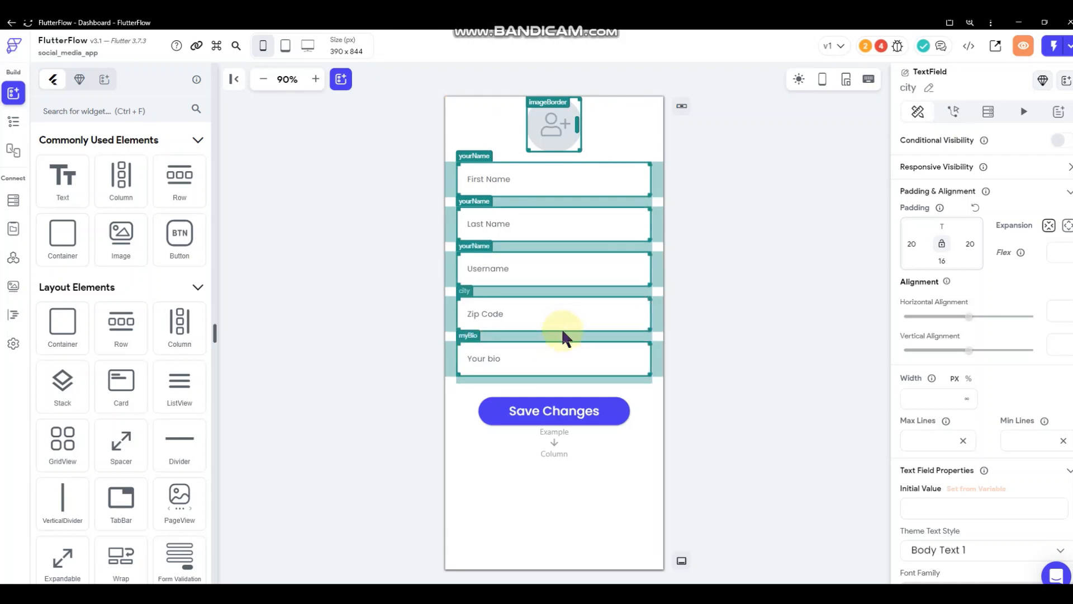
left_click(561, 413, "shift")
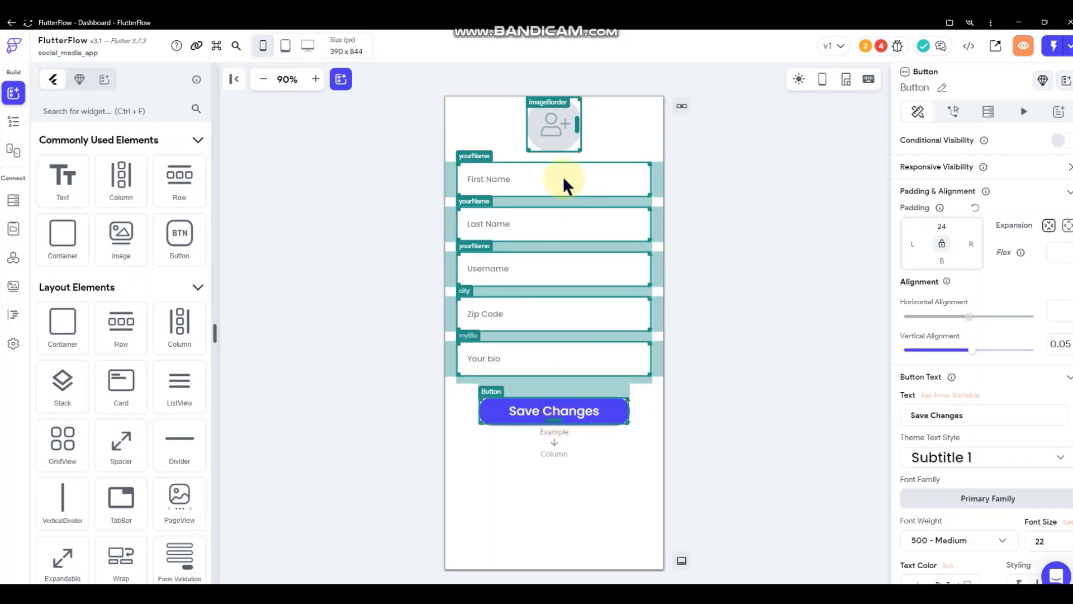
left_click_drag(563, 179, 565, 392)
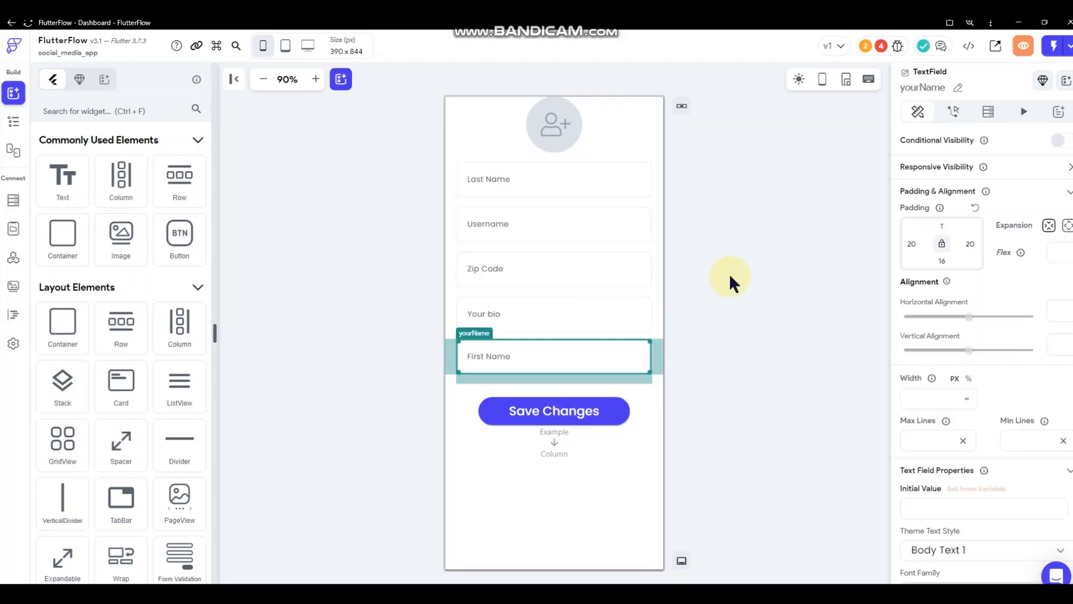
left_click(729, 274)
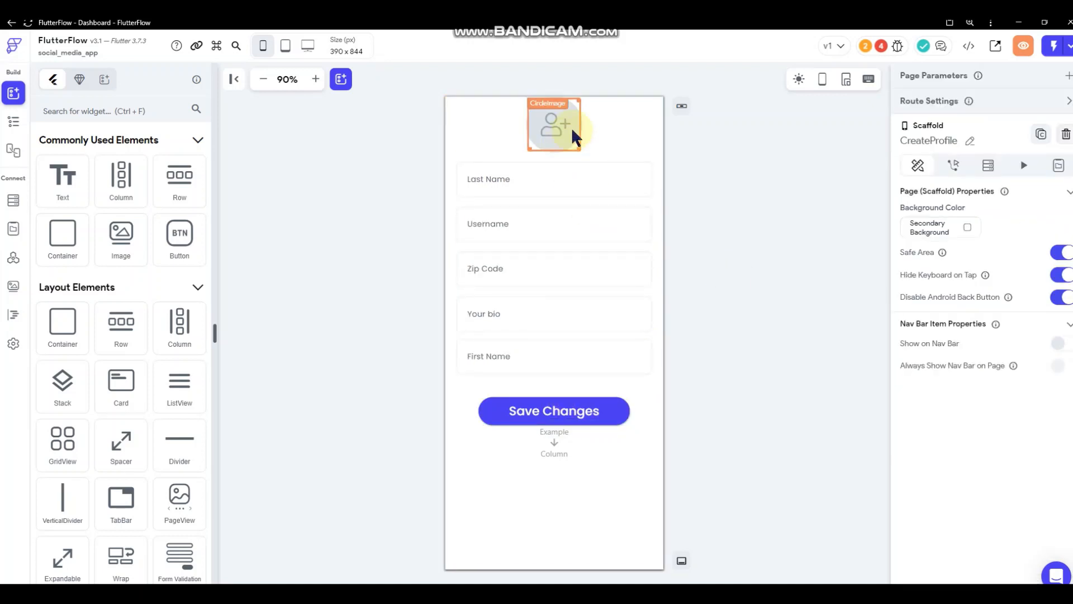
Select only the five text fields and try to move them together
left_click(535, 179)
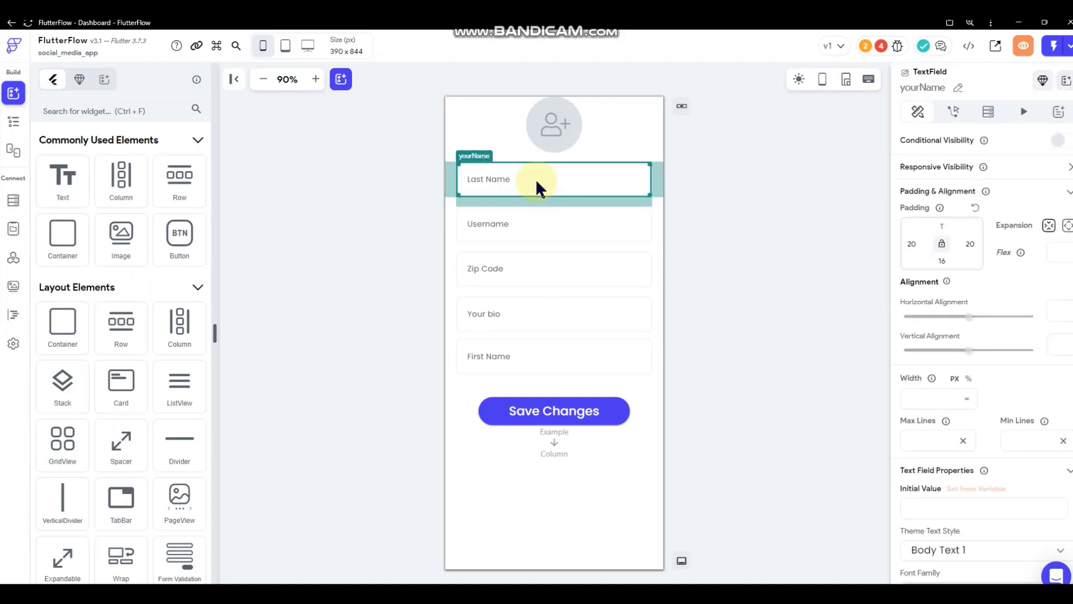
left_click(534, 219, "shift")
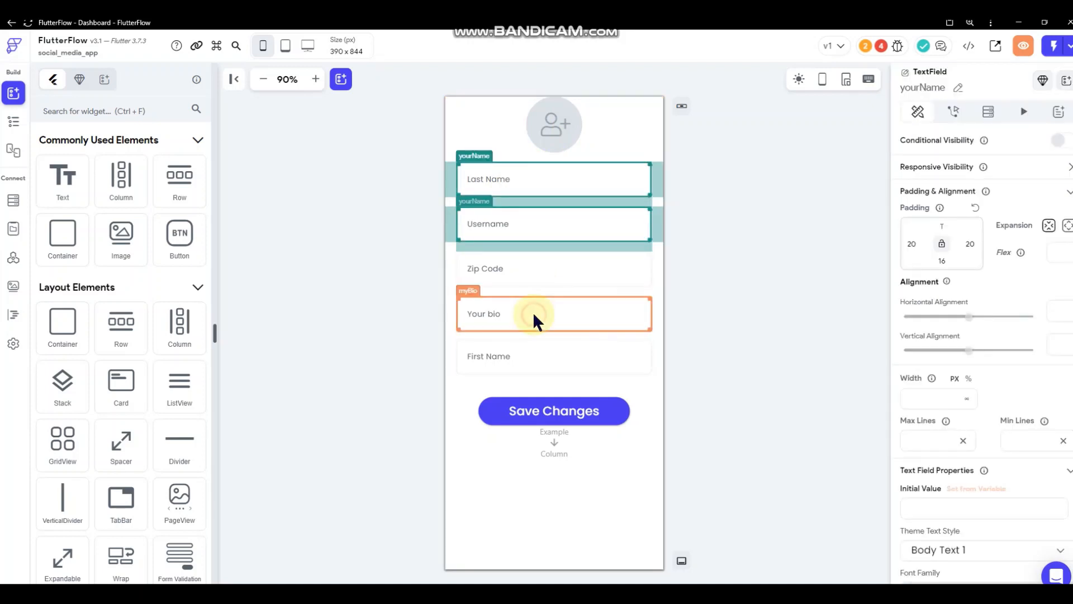
left_click(532, 312, "shift")
left_click(532, 274, "shift")
left_click(532, 350, "shift")
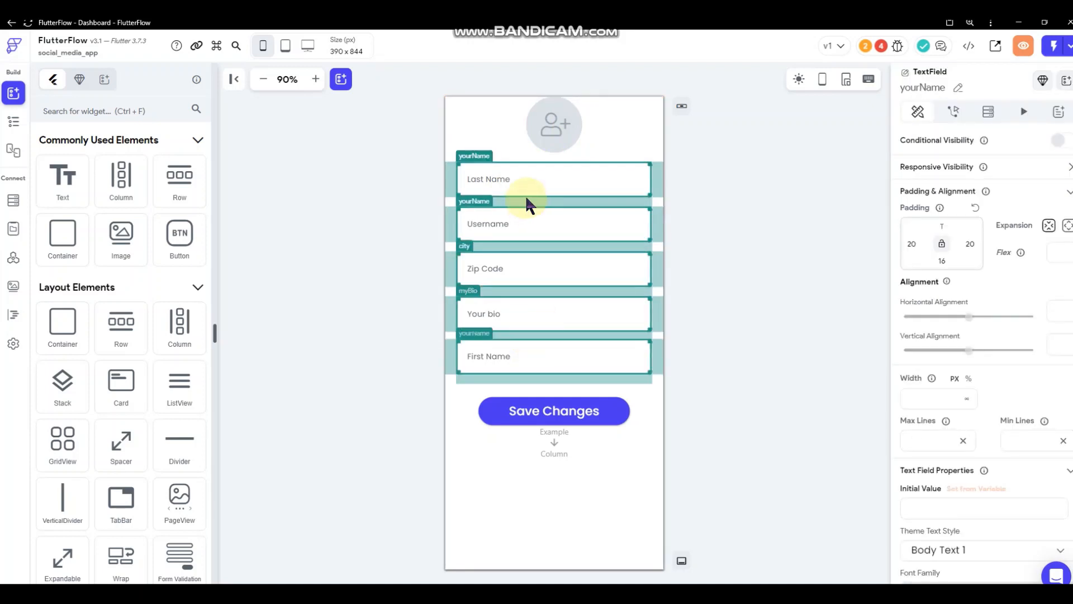
left_click_drag(536, 183, 523, 159)
Move the imageBorder container out of the Row into the Form's Column
left_click(553, 144)
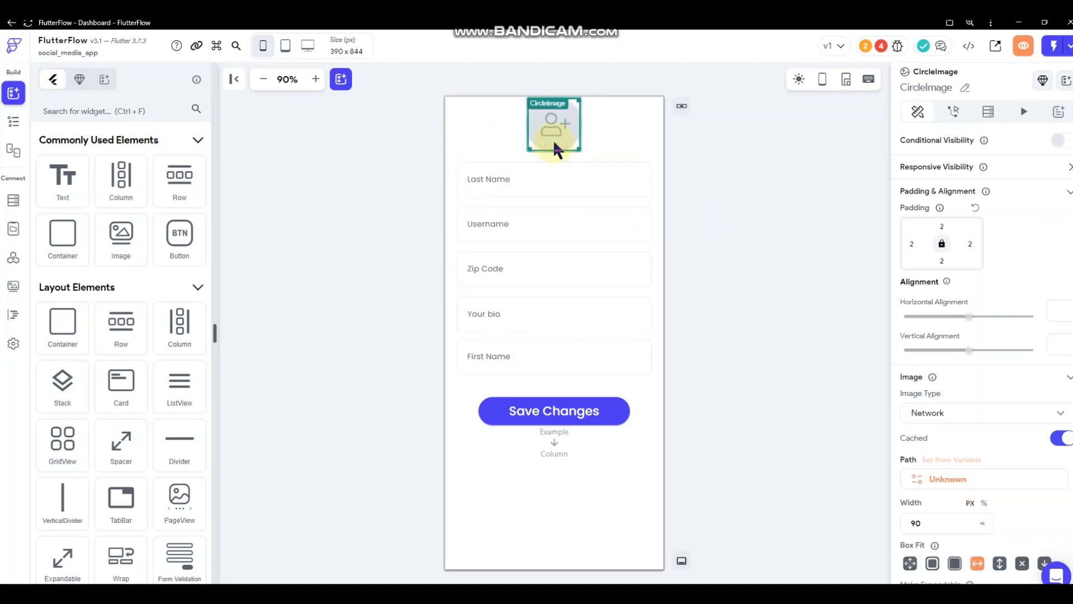
right_click(554, 142)
left_click(593, 392)
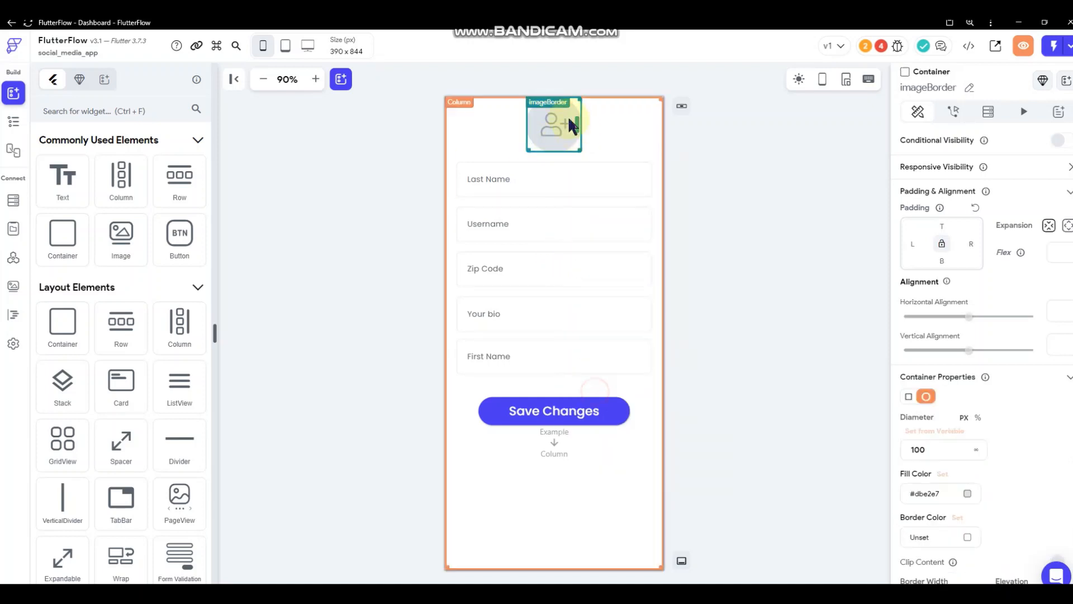
left_click_drag(551, 123, 562, 440)
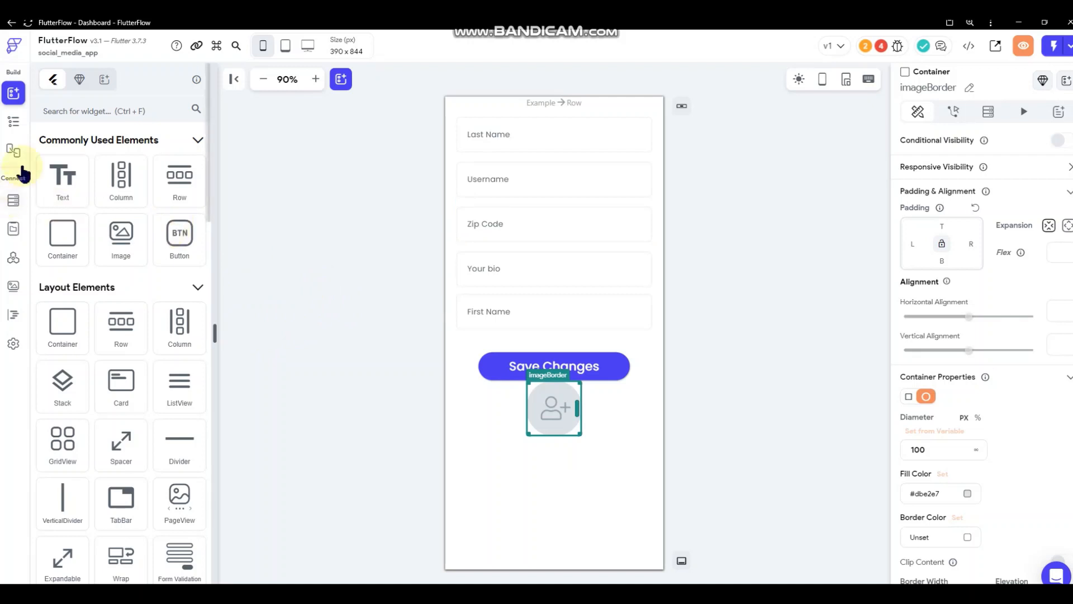
Display an enlarged widget tree and move the Last Name field to between the Save Changes button and the Form
left_click(13, 123)
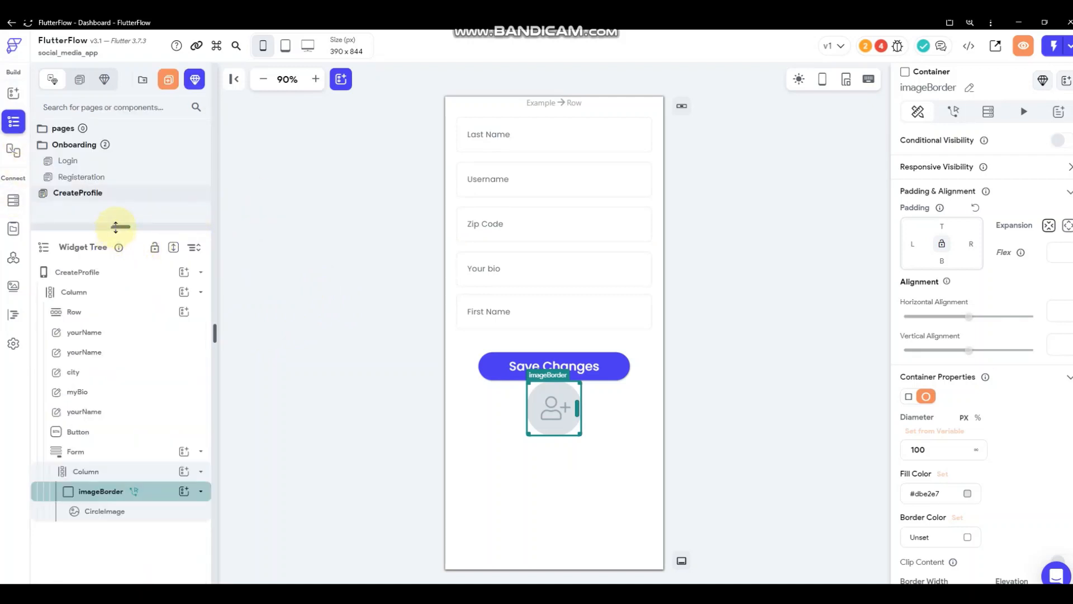
left_click_drag(116, 227, 139, 190)
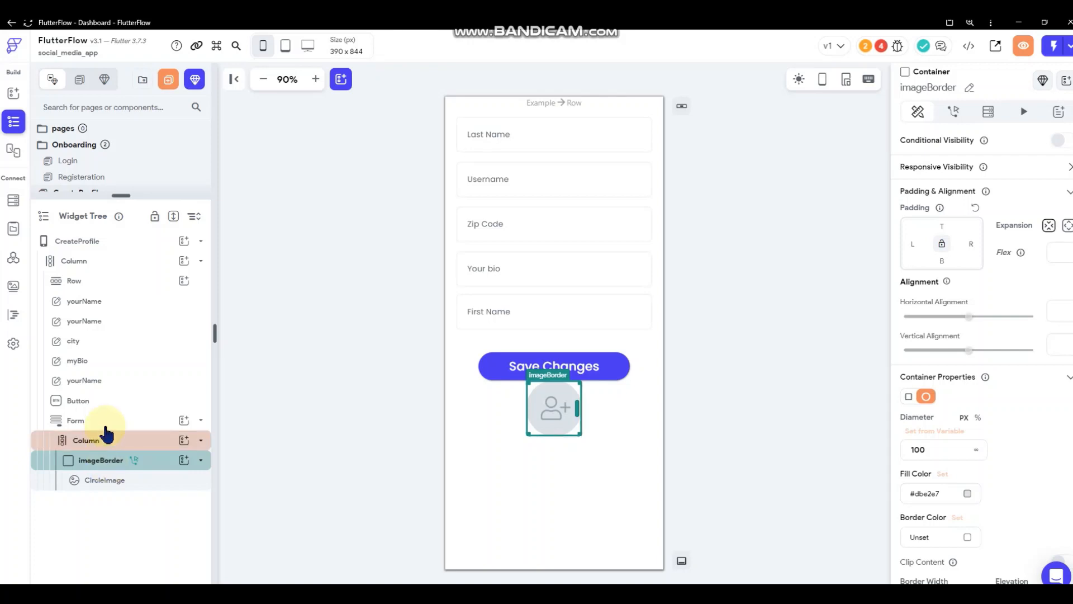
left_click_drag(537, 134, 554, 376)
Move the imageBorder container out of the Form to directly beneath the Save Changes button
right_click(553, 428)
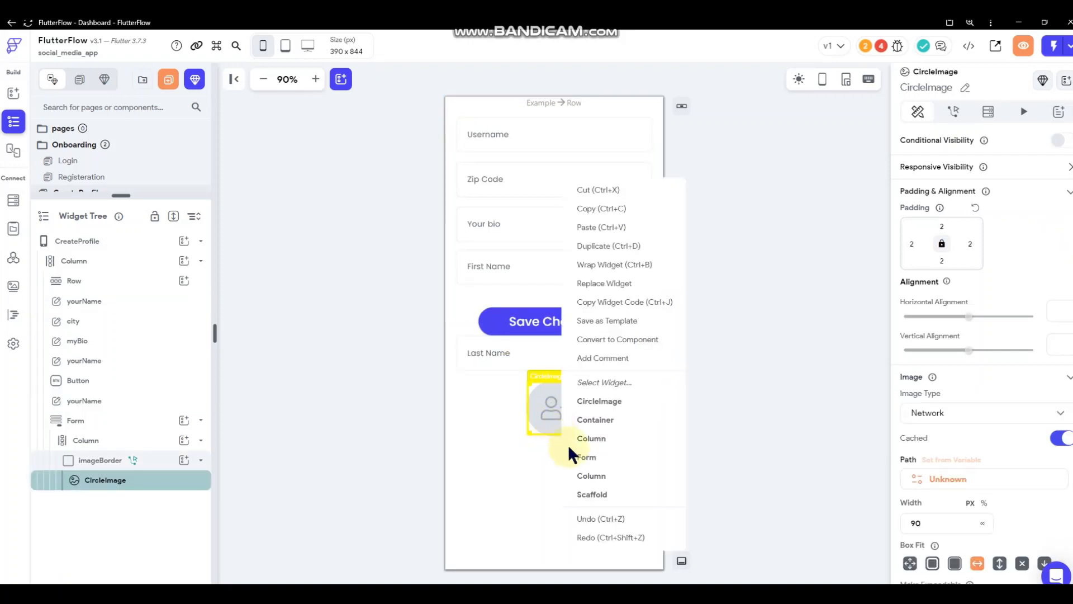
left_click(561, 403)
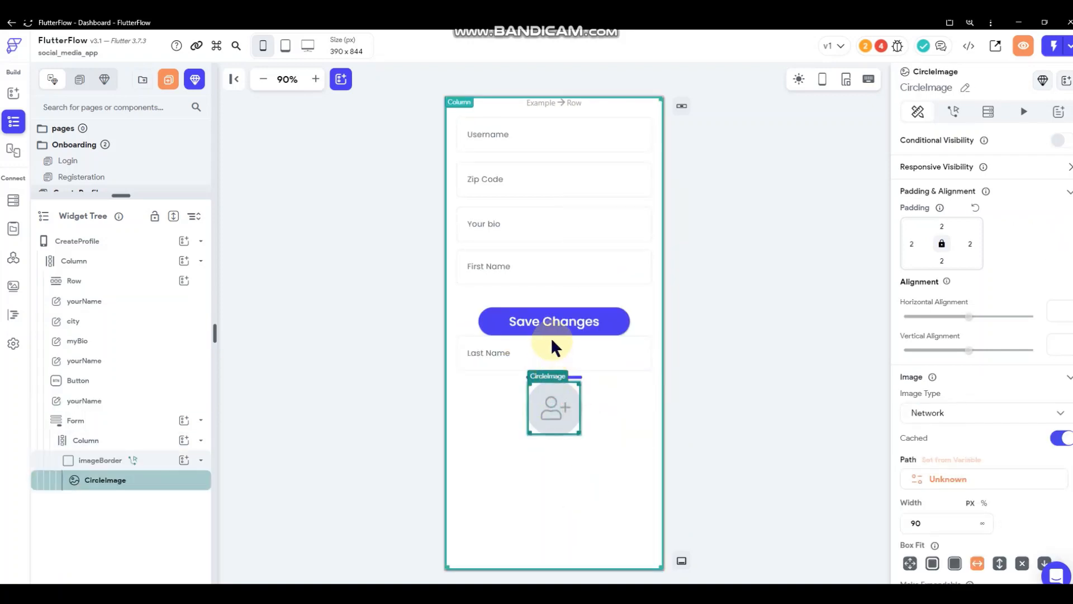
left_click_drag(551, 337, 551, 336)
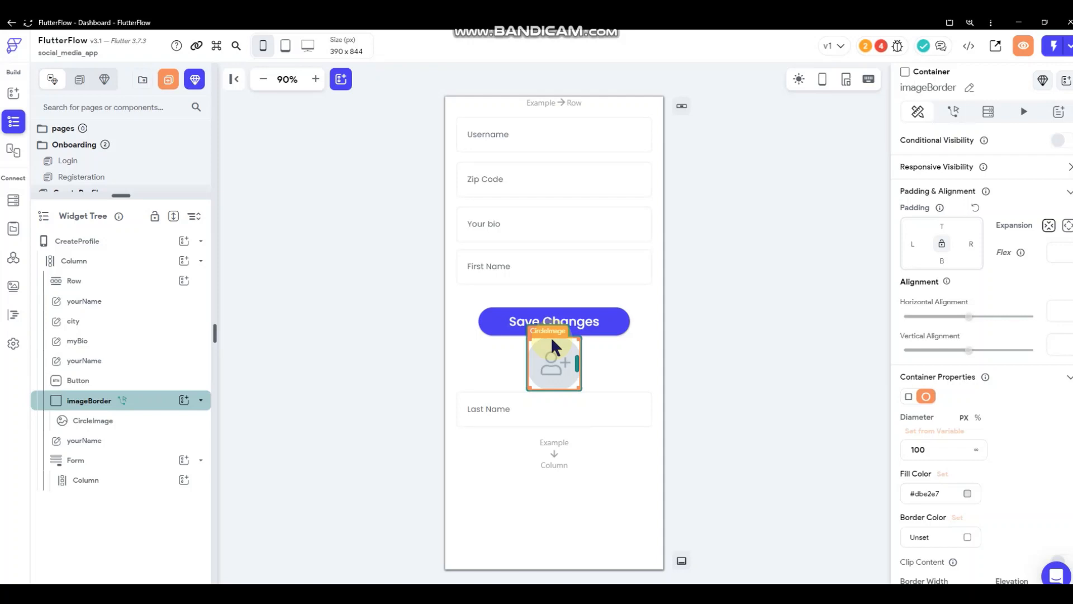
Move the five text fields into the Form's Column in the order First Name, Last Name, Username, Zip Code, Your bio
left_click(545, 409)
left_click_drag(551, 406, 553, 452)
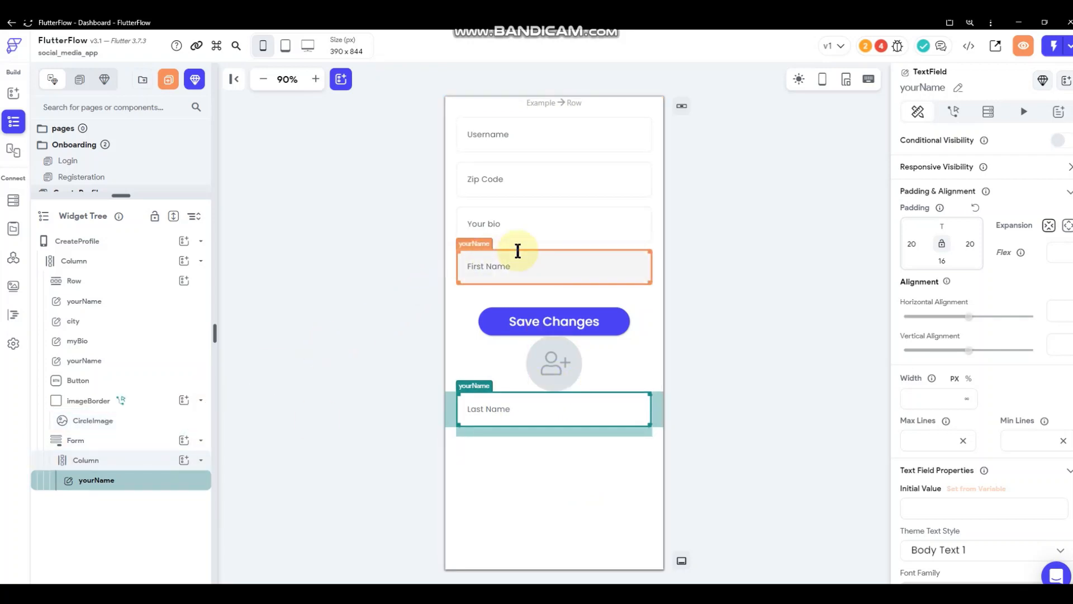
left_click_drag(525, 137, 538, 386)
left_click_drag(559, 154, 544, 427)
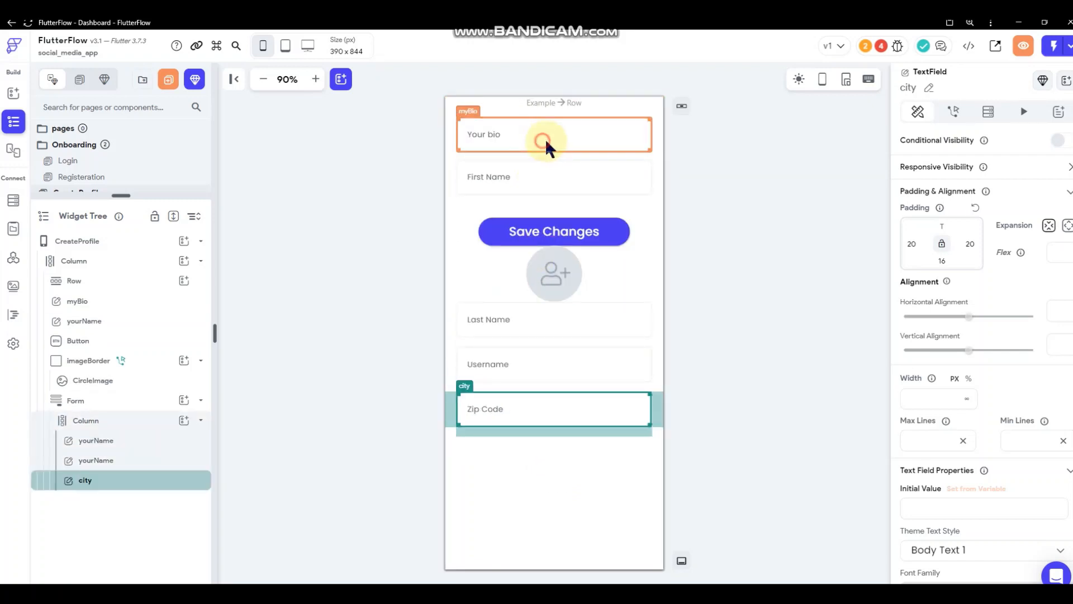
left_click_drag(545, 138, 546, 431)
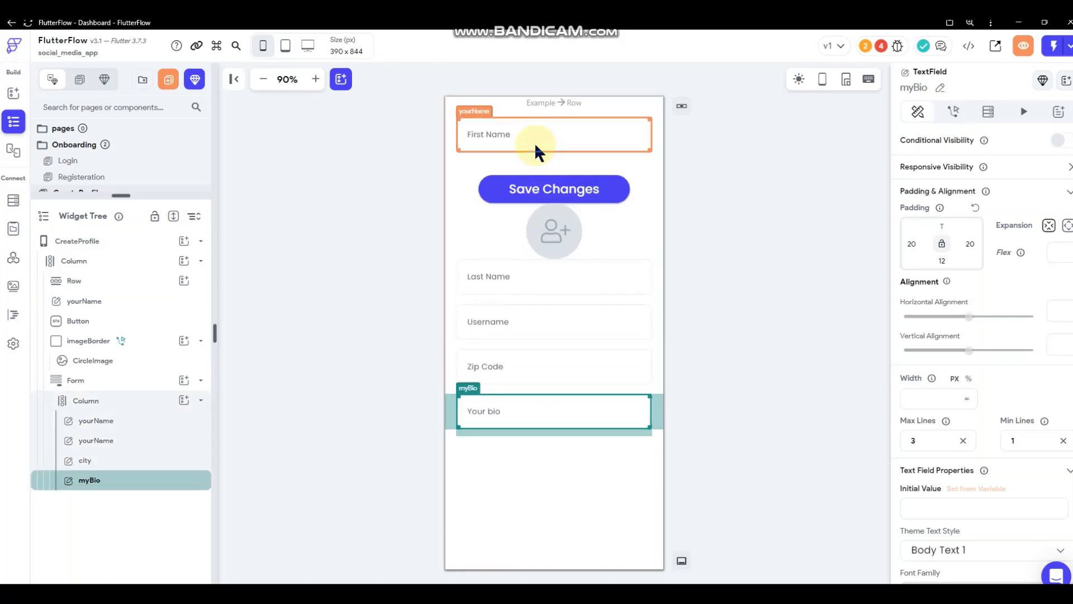
left_click_drag(575, 143, 556, 359)
left_click_drag(541, 423, 535, 213)
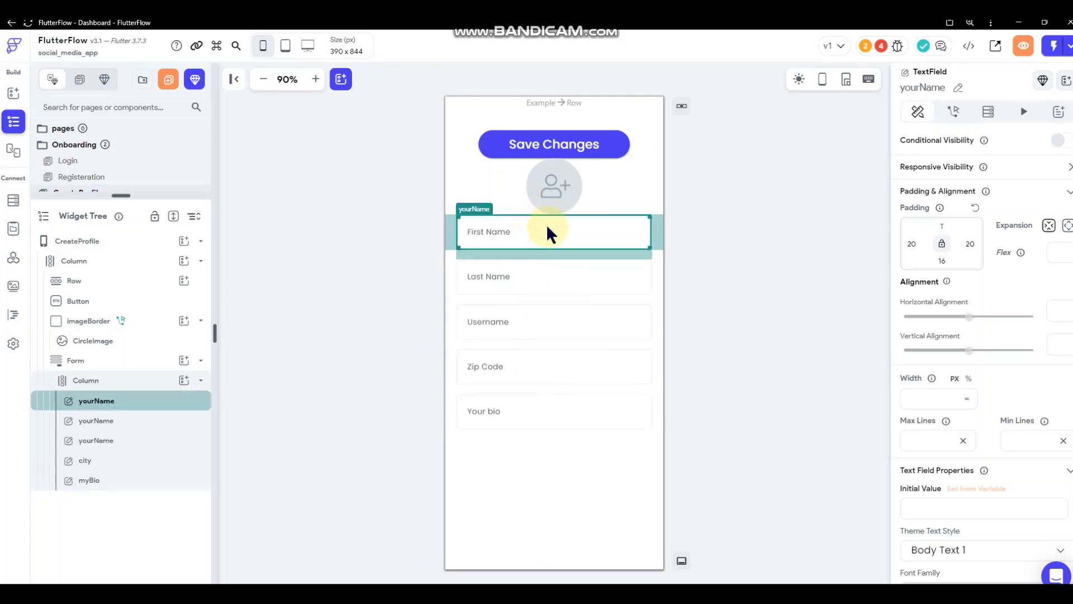
Move the imageBorder container above First Name in the Form's Column, and place the Save Changes button below the Form
right_click(561, 190)
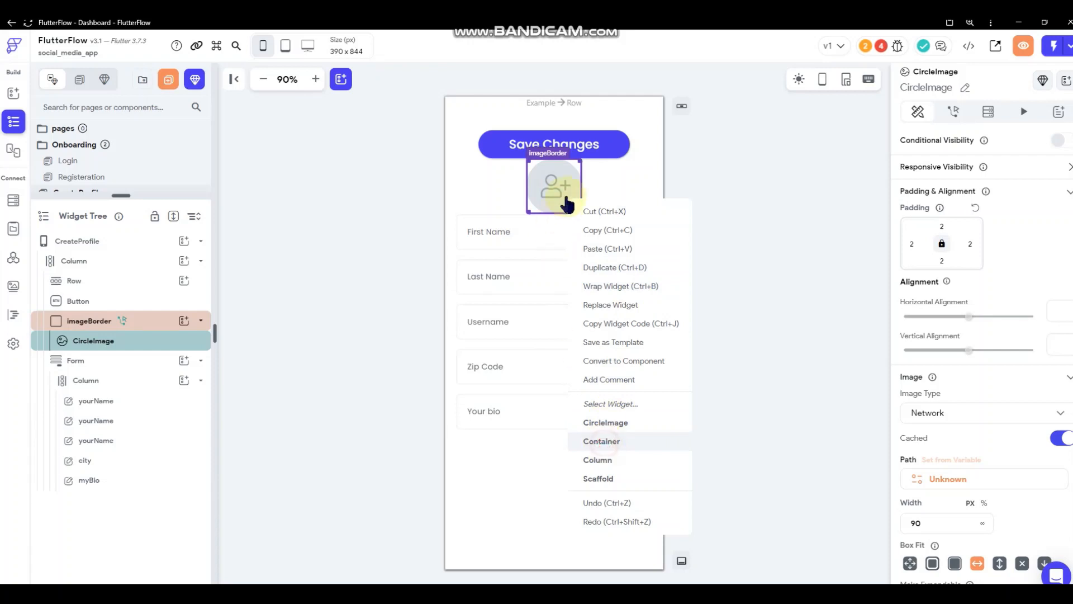
left_click(604, 442)
left_click_drag(561, 202, 554, 223)
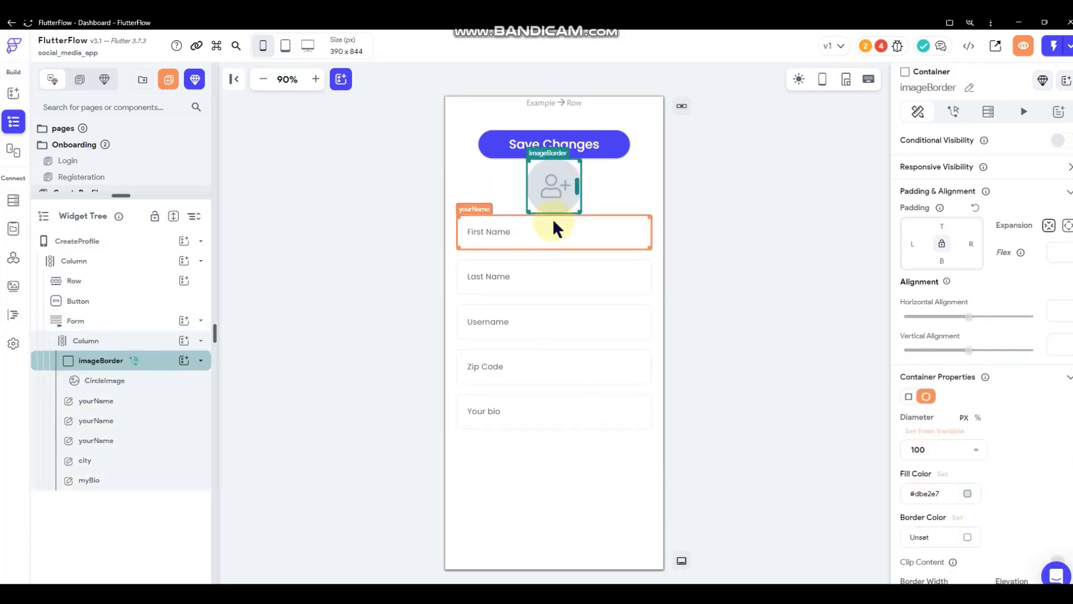
left_click_drag(568, 147, 557, 421)
left_click(766, 282)
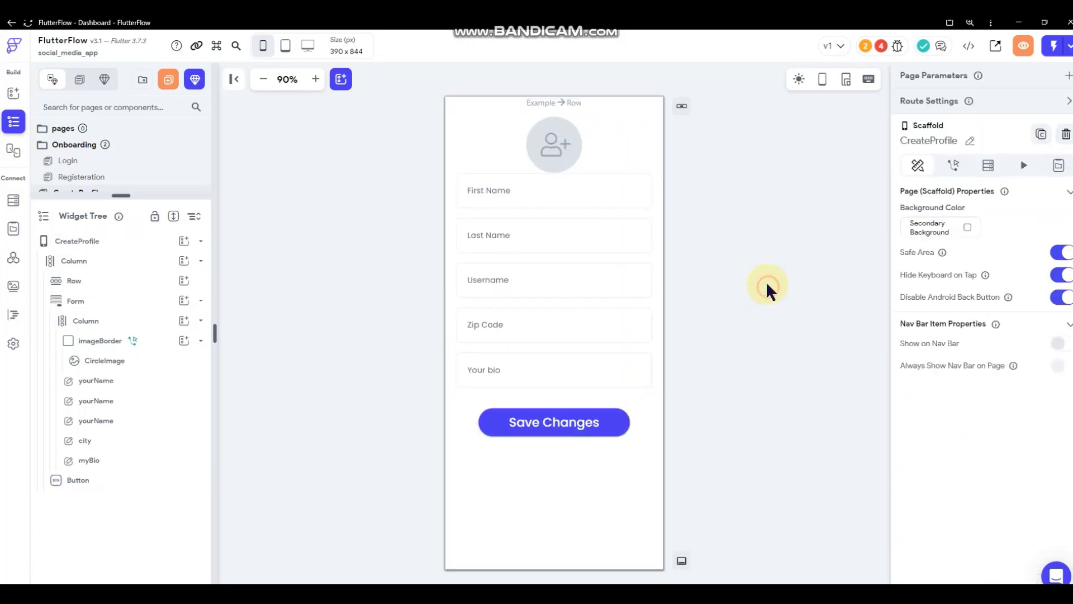
Cut the empty Row from above the Form
right_click(575, 104)
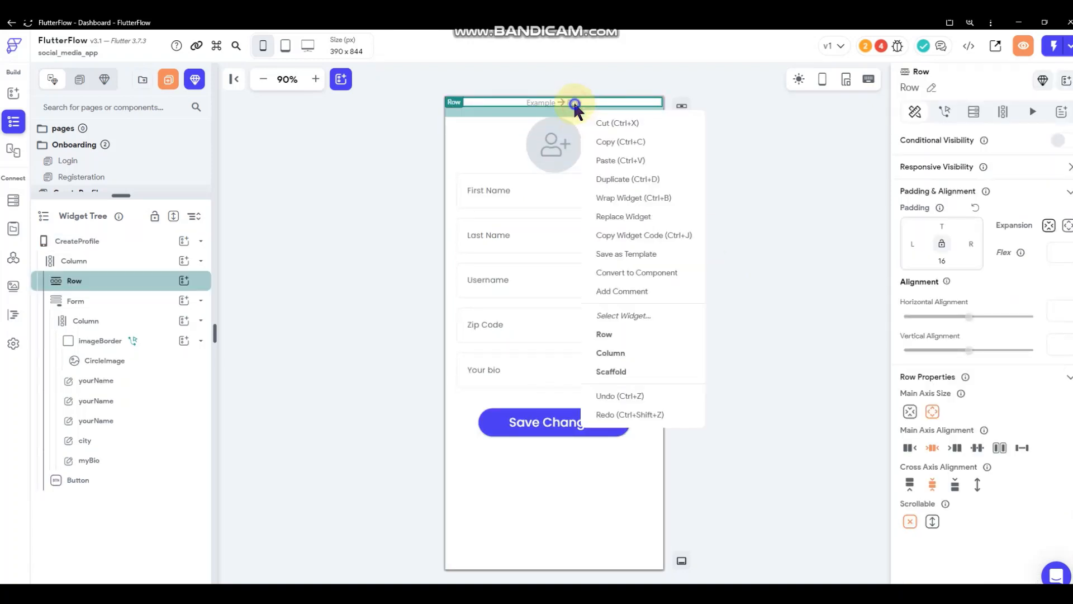
left_click(617, 123)
left_click(816, 224)
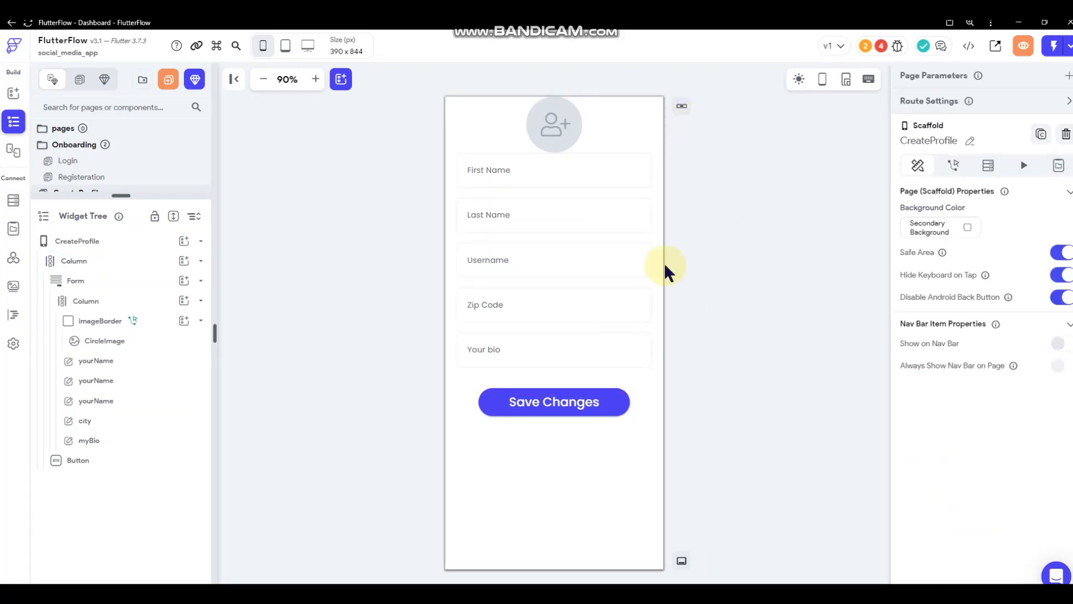
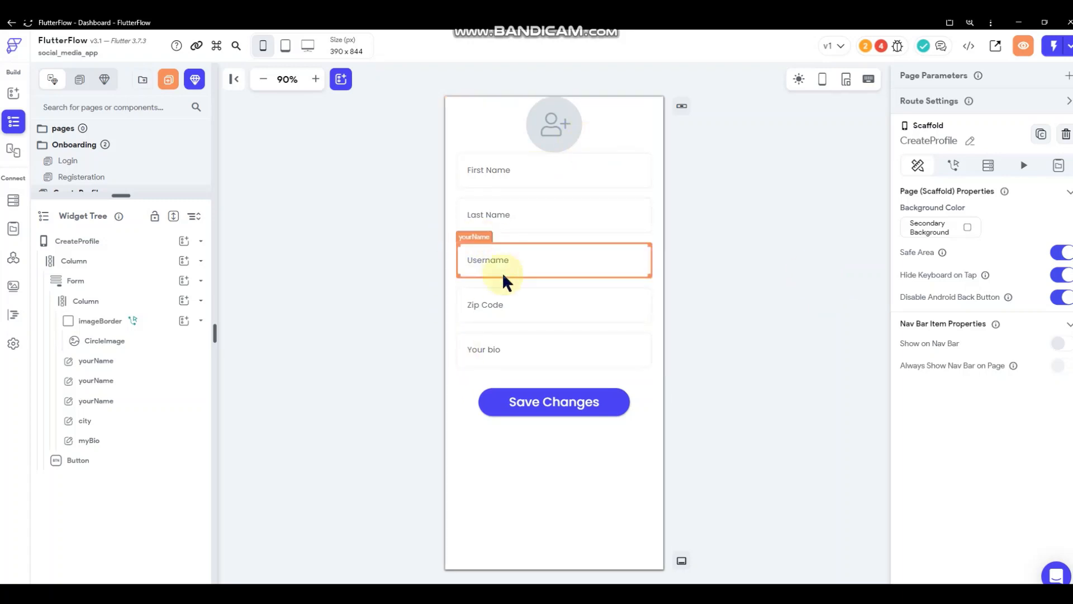
Clear the minimum lines value of the Your bio text field
right_click(547, 239)
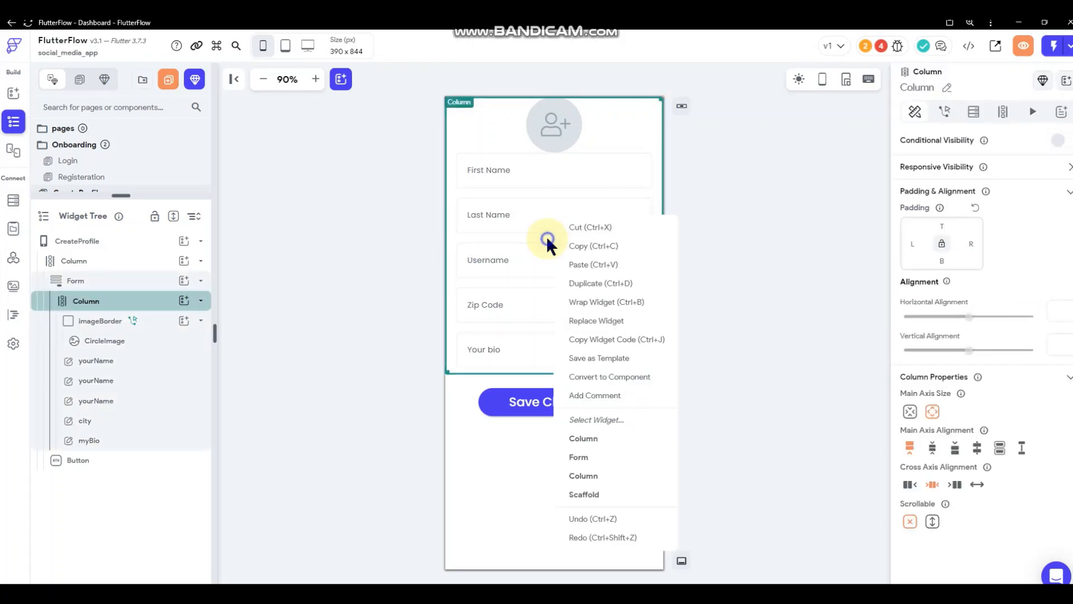
left_click(501, 360)
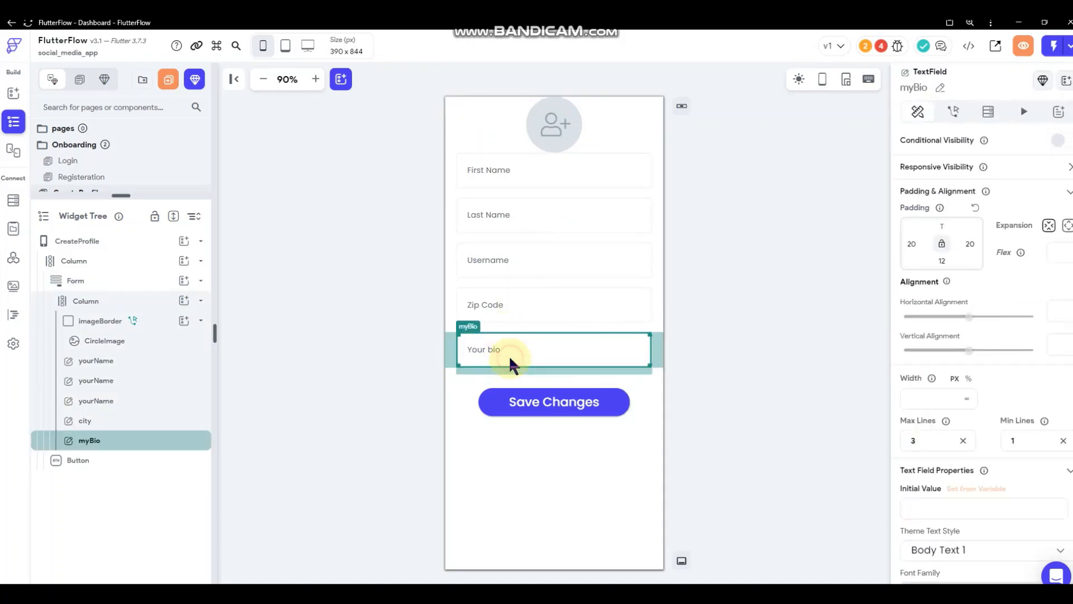
left_click(1001, 439)
key("BackSpace")
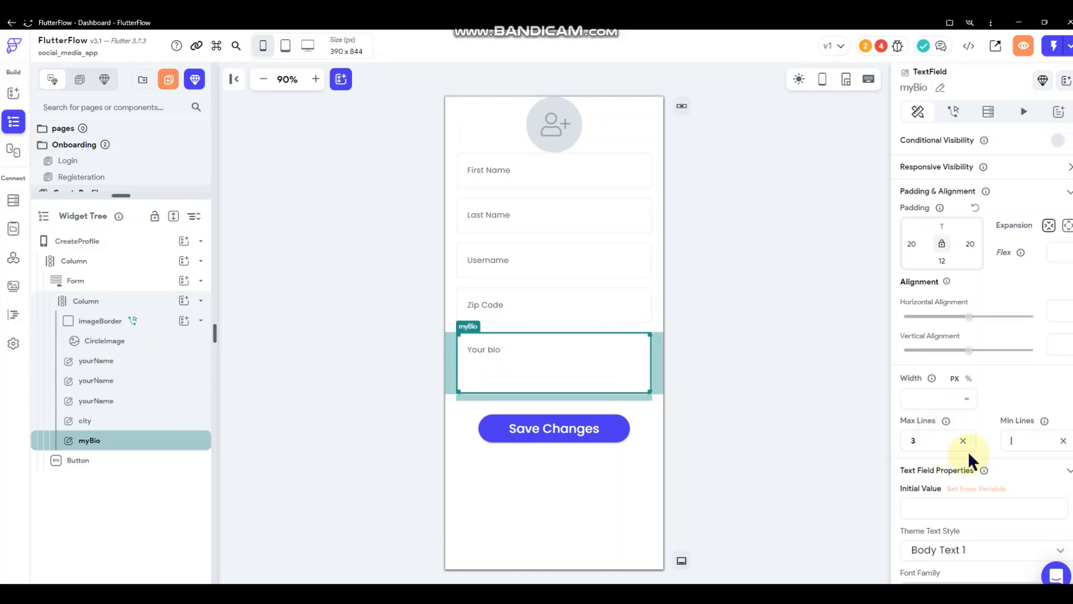
left_click(840, 338)
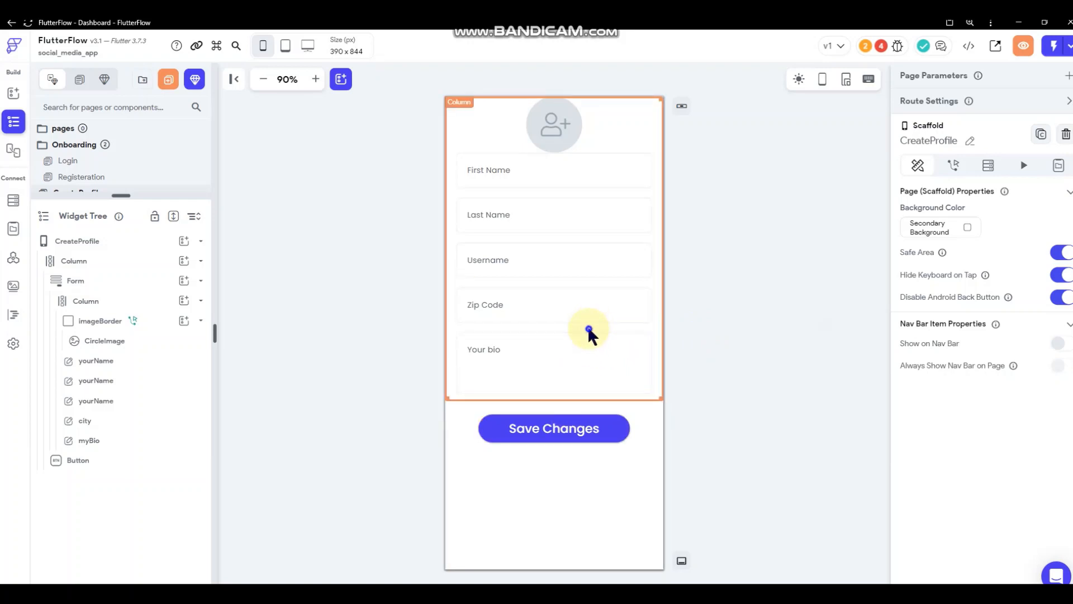
Turn on automatic validation for the Form
right_click(588, 327)
left_click(620, 457)
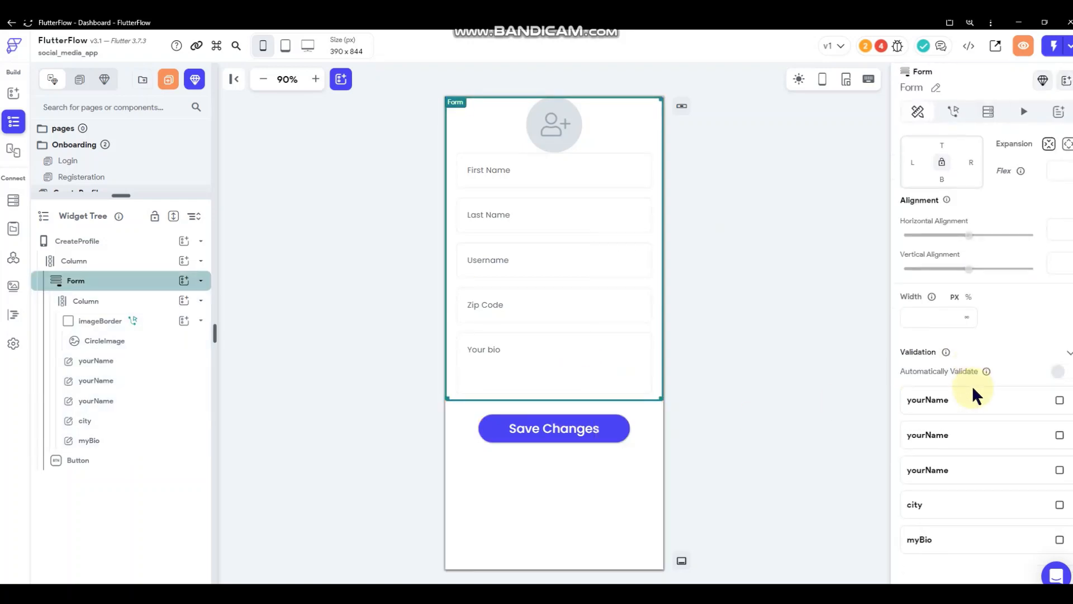
scroll(950, 391, "down", 2)
left_click(1059, 372)
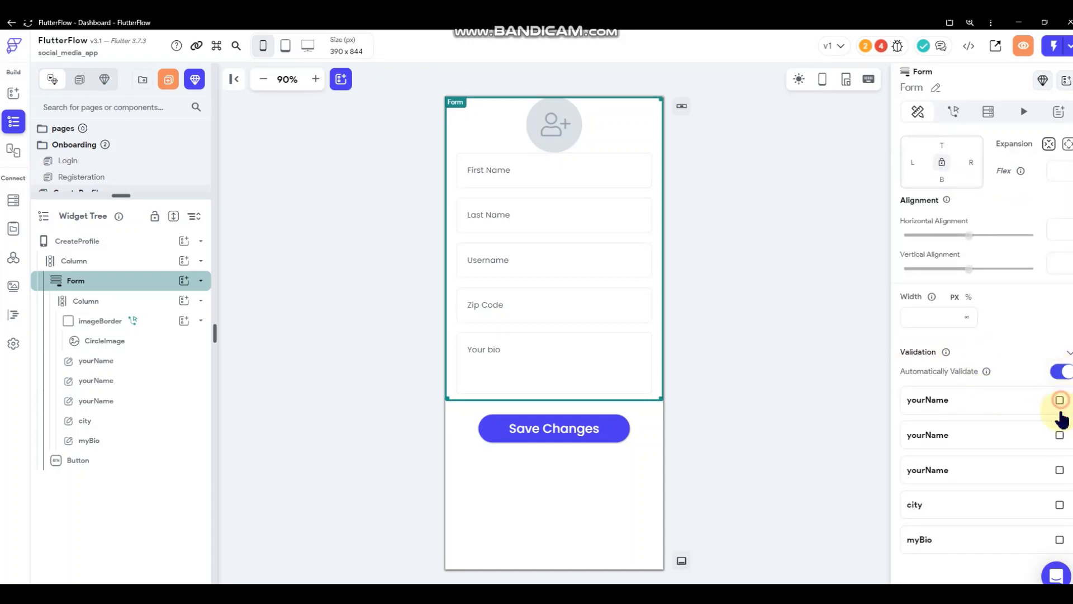
Enable validation for the First Name and Last Name fields in the Form's validation settings
left_click(1059, 400)
scroll(1059, 435, "down", 4)
left_click(1059, 435)
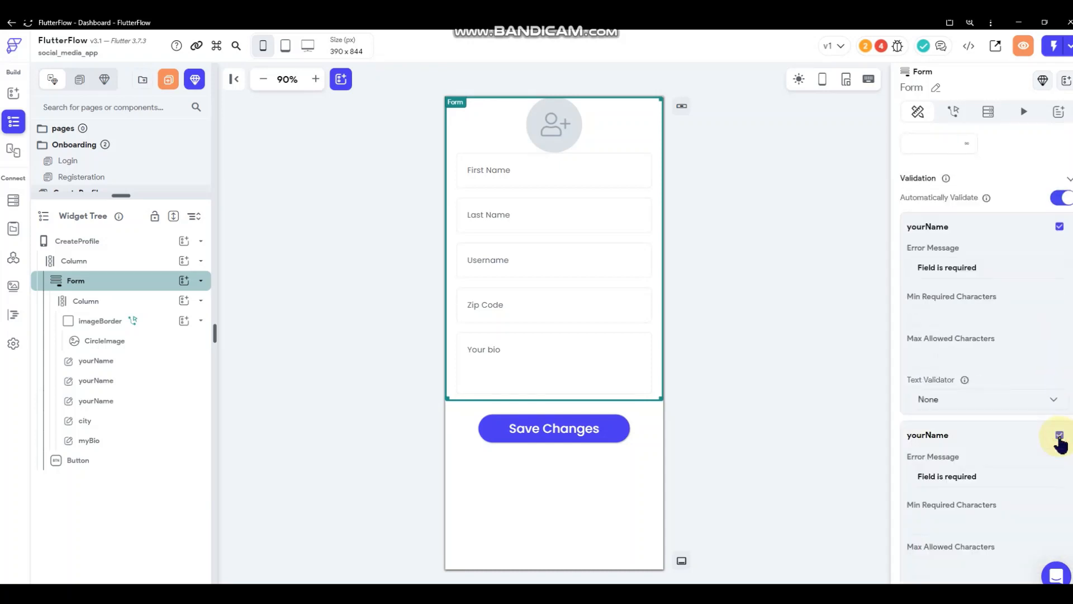
scroll(1059, 442, "down", 4)
left_click(1060, 470)
scroll(1061, 444, "down", 3)
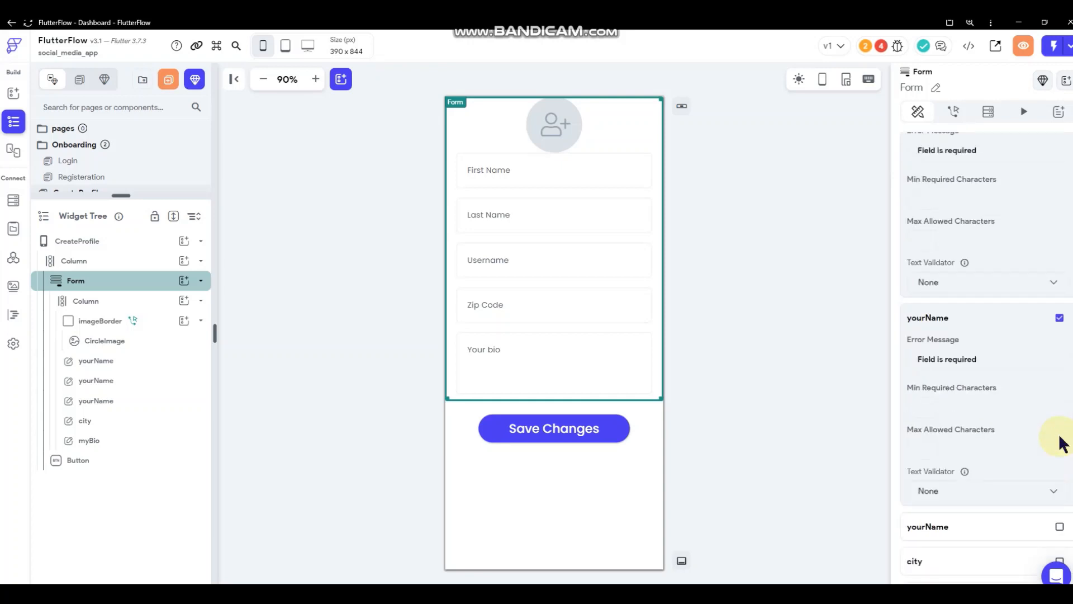
scroll(1061, 445, "up", 4)
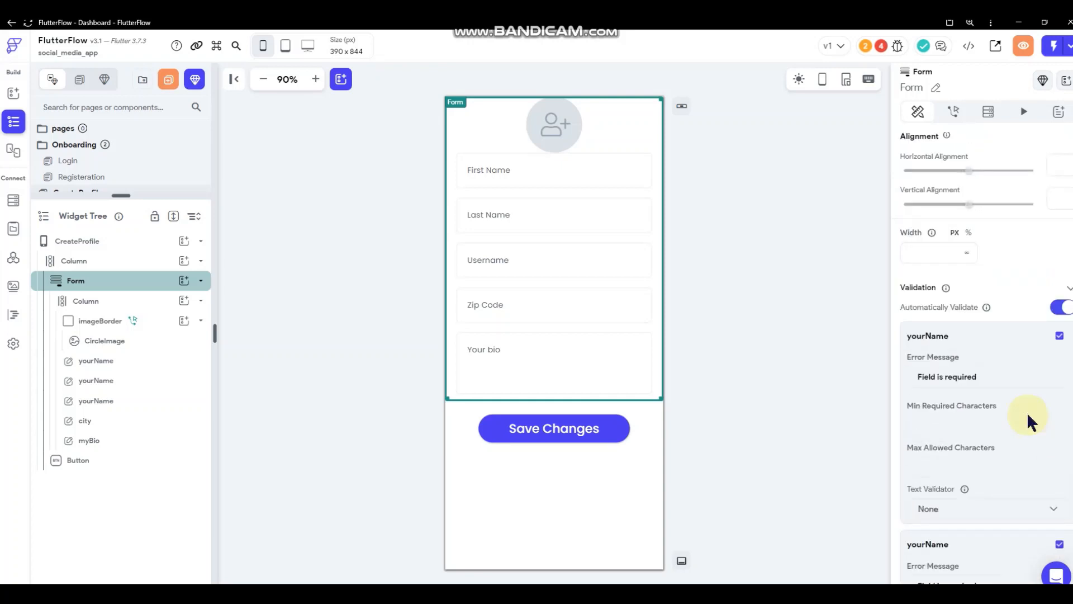
Rename the First Name text field widget as first
left_click(719, 254)
left_click(555, 169)
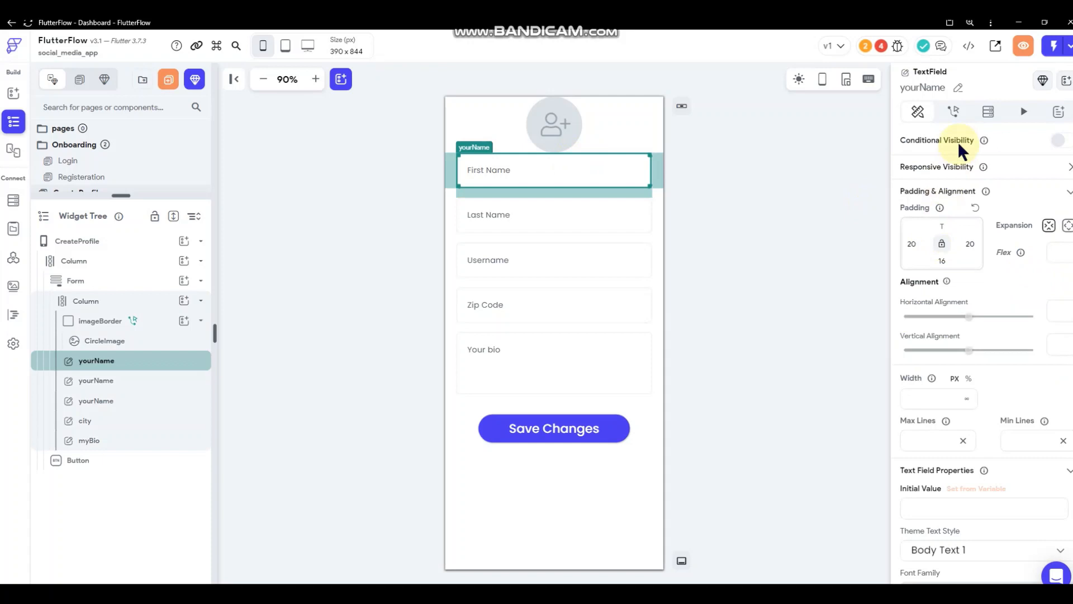
left_click(958, 88)
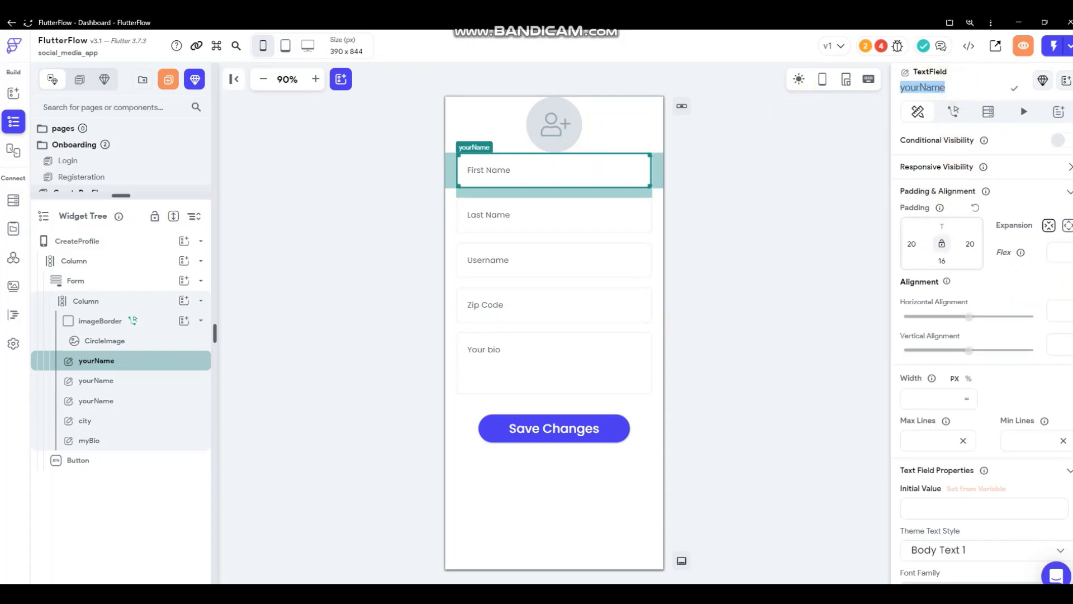
type("first")
Rename the Last Name text field widget as last
left_click(564, 222)
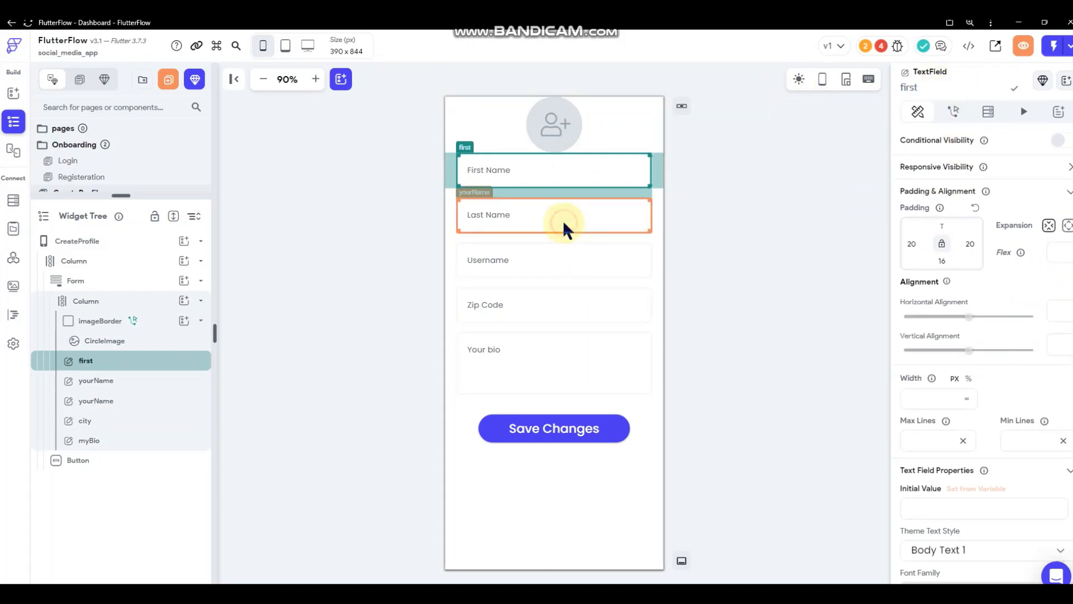
left_click(958, 88)
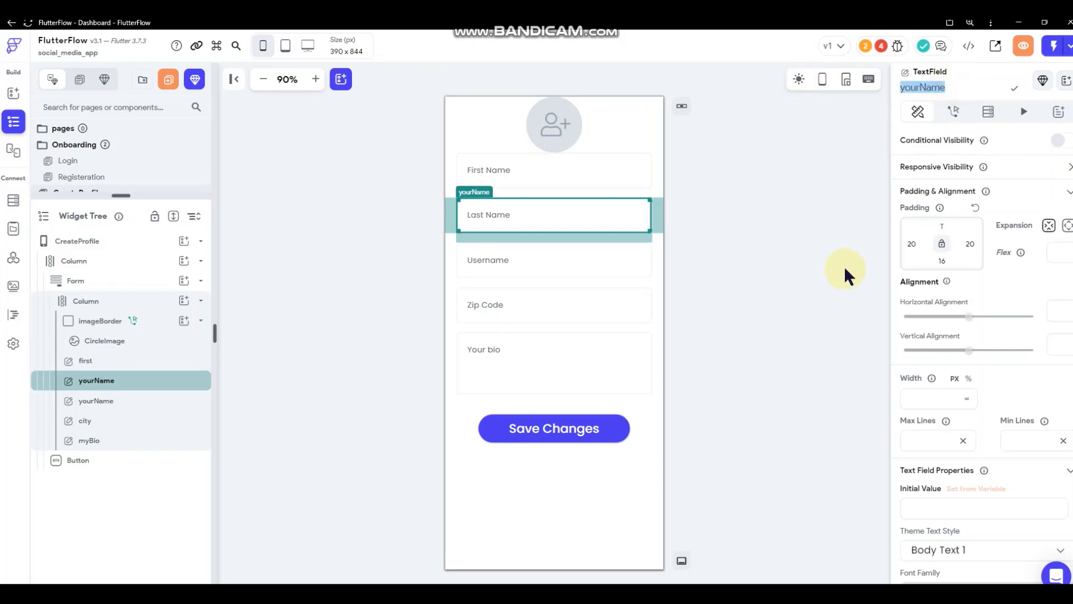
type("las")
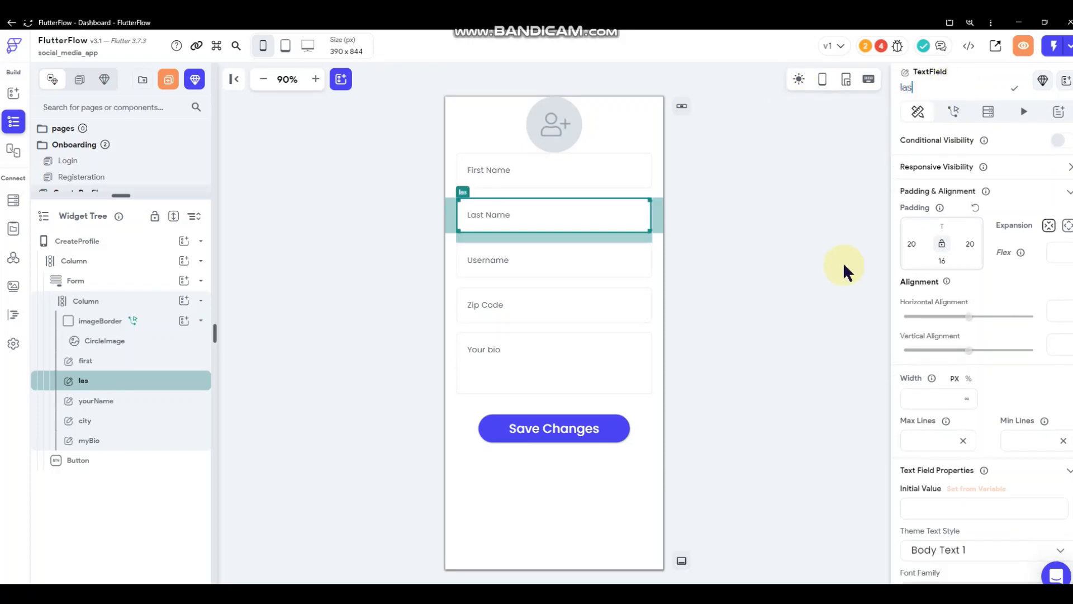
type("t")
left_click(843, 263)
Rename the Username text field widget as username
left_click(527, 263)
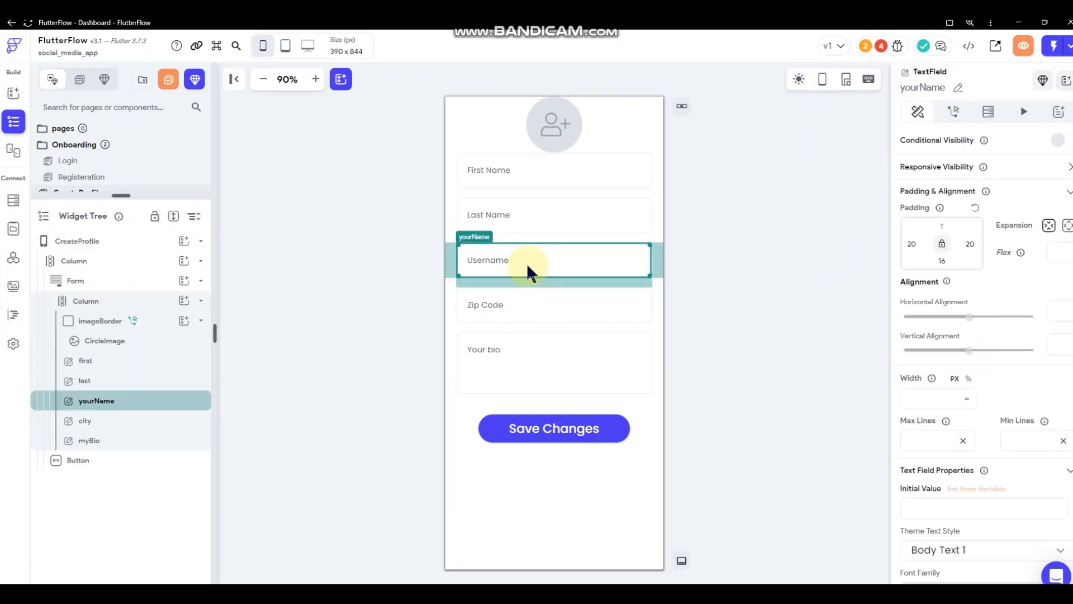
left_click(958, 87)
type("us")
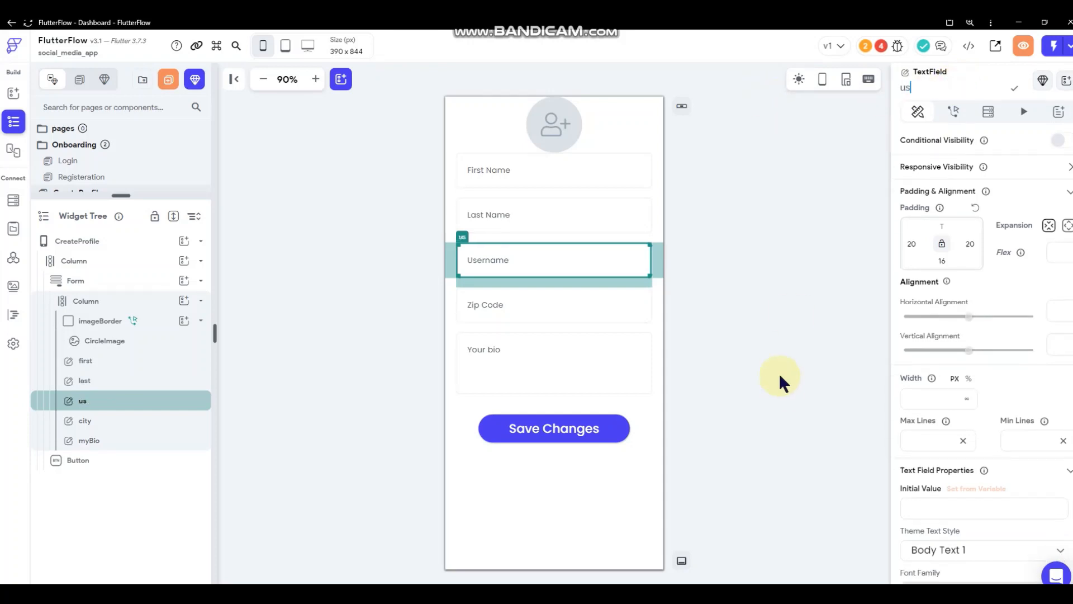
type("ername")
Rename the Zip Code text field widget as zip
left_click(607, 297)
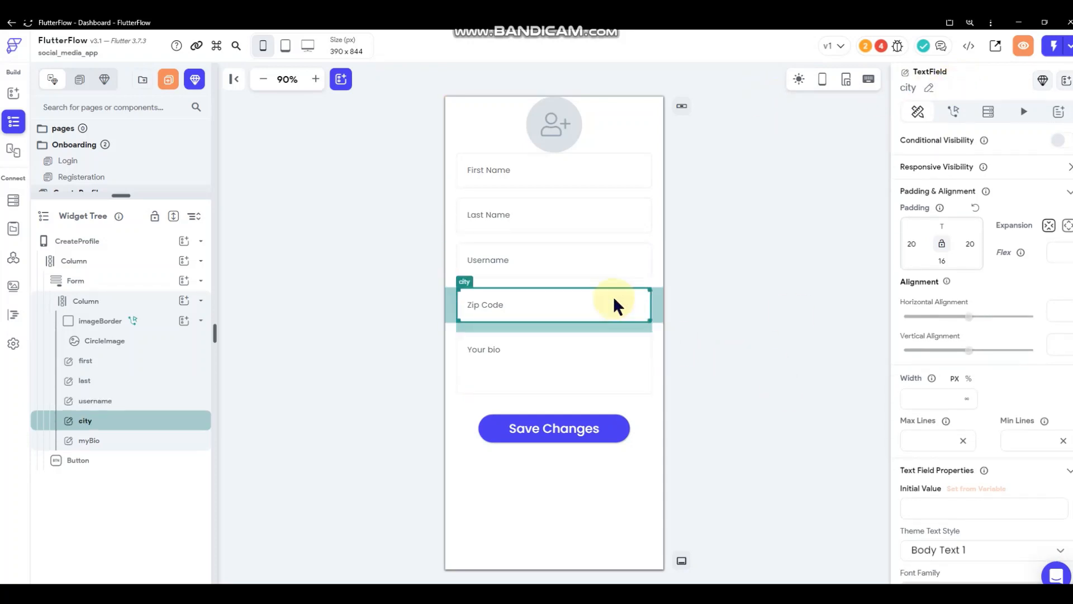
left_click(928, 88)
left_click_drag(929, 87, 851, 89)
type("zip")
left_click(530, 377)
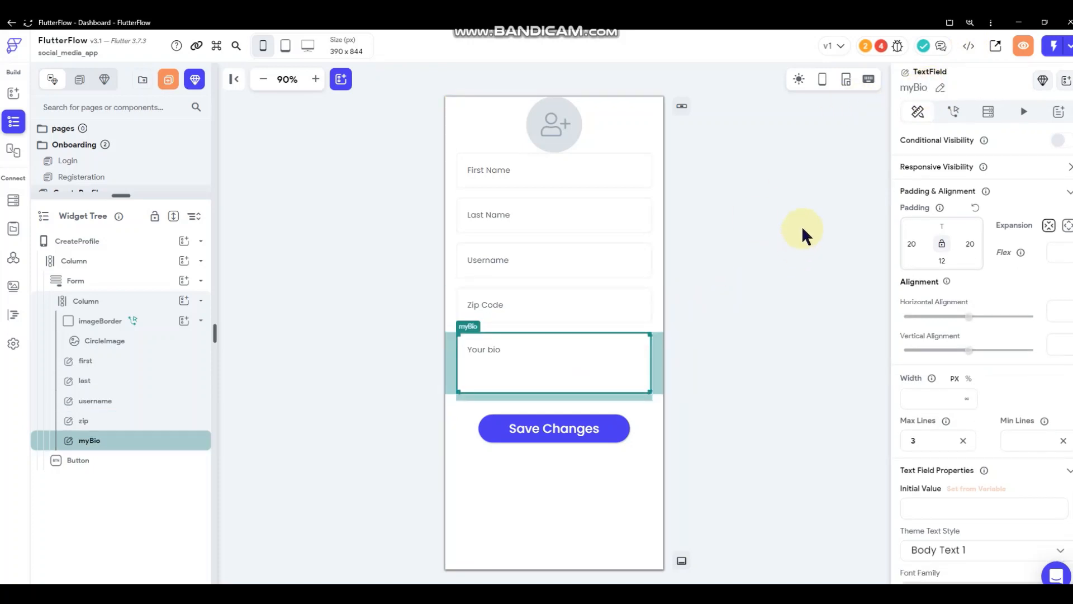
left_click(802, 226)
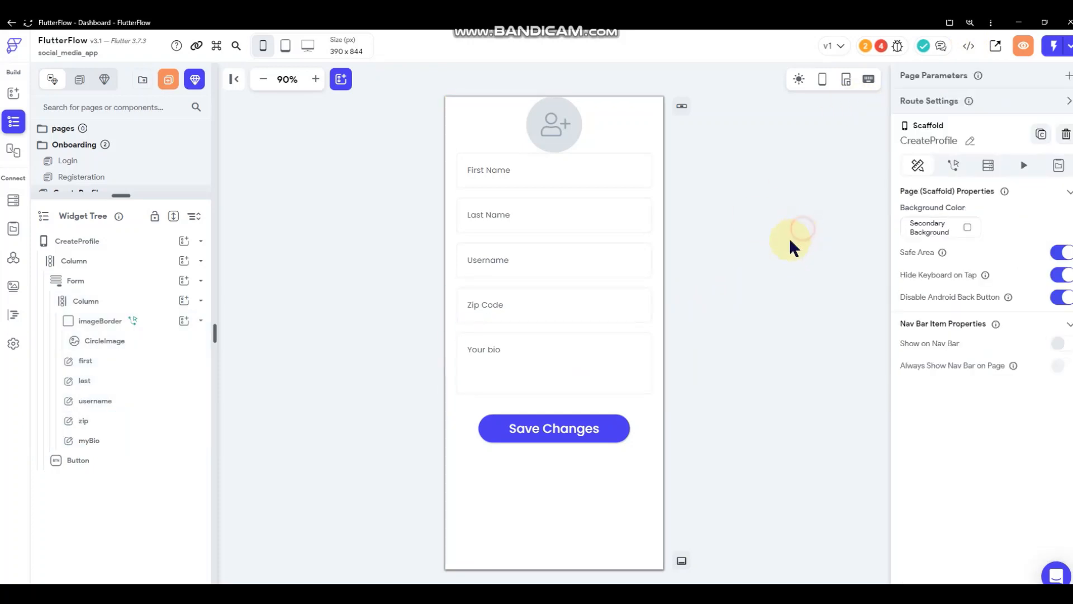
Enable validation for the username, zip and myBio fields in the Form's validation settings
right_click(610, 250)
left_click(668, 450)
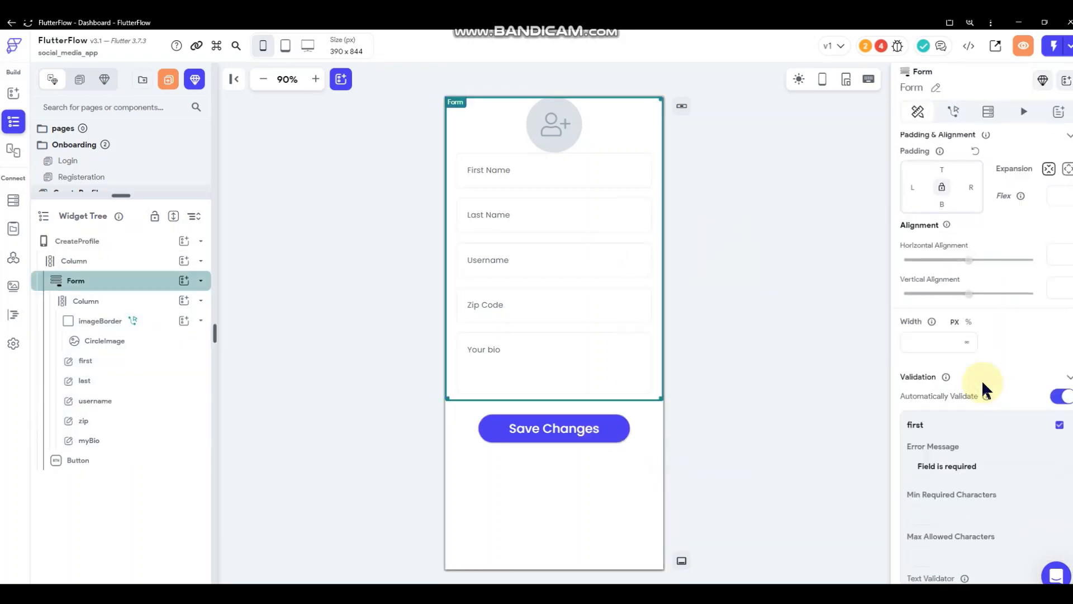
scroll(982, 383, "down", 3)
scroll(987, 406, "down", 1)
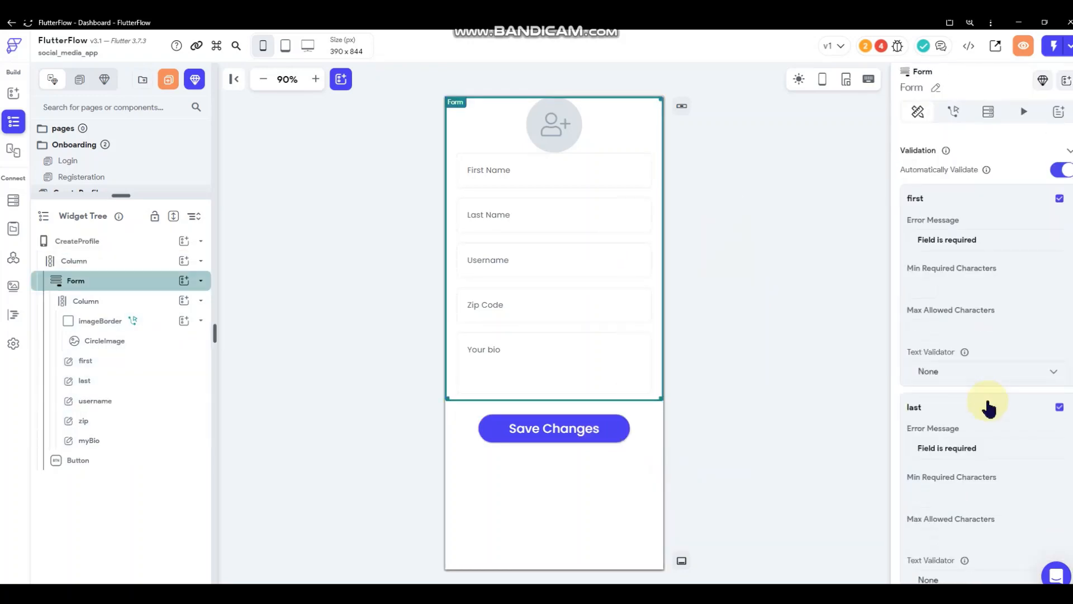
scroll(987, 398, "down", 2)
scroll(987, 398, "down", 1)
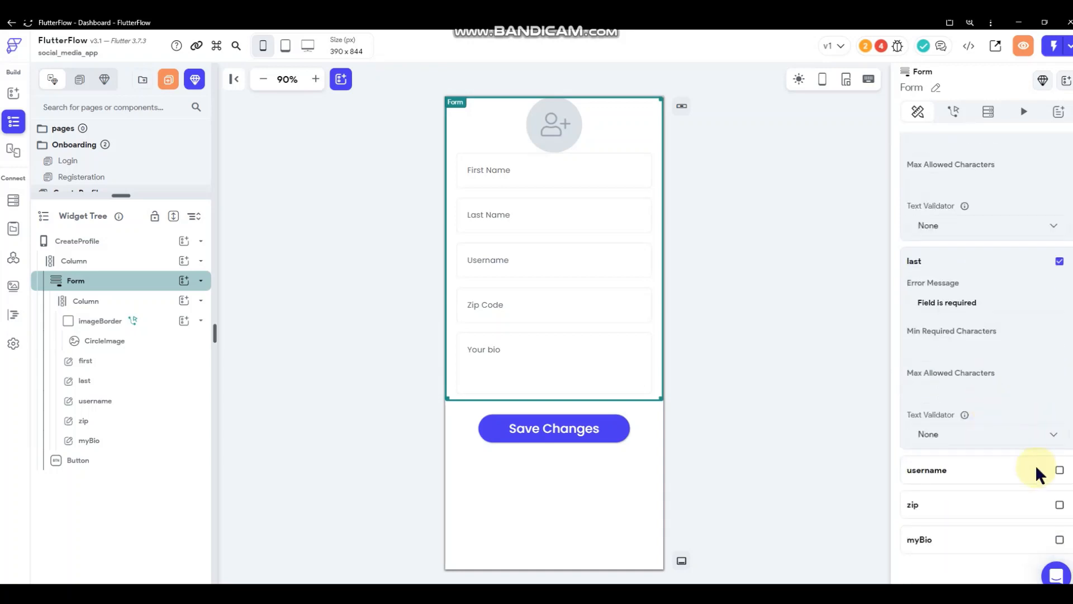
left_click(1058, 471)
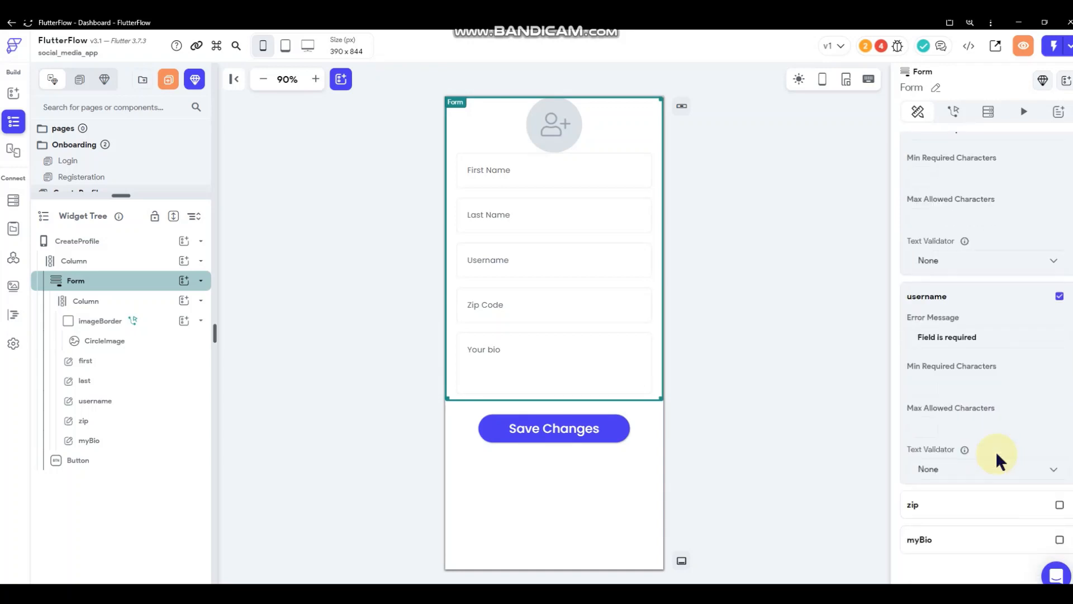
left_click(1059, 505)
scroll(1055, 540, "down", 3)
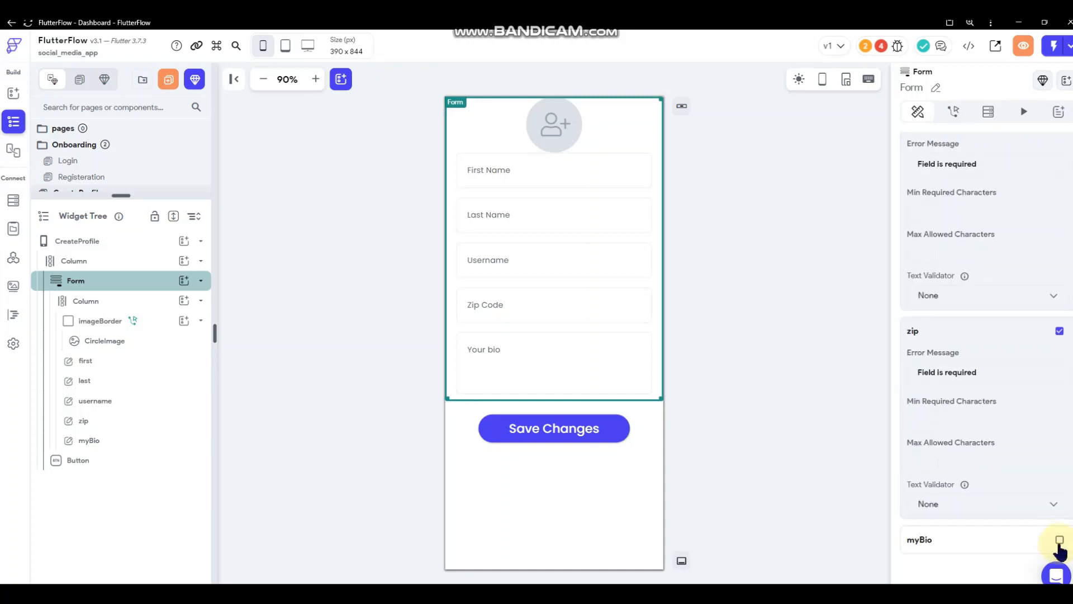
left_click(1059, 540)
scroll(1036, 402, "up", 10)
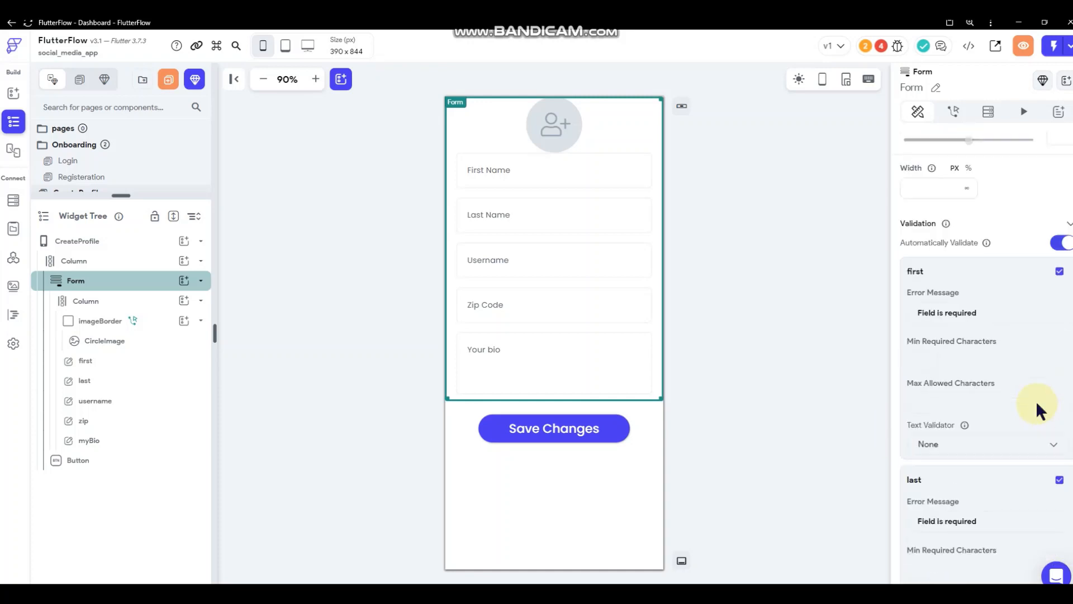
Set both the maximum allowed and minimum required characters of the zip field to 5
scroll(1035, 401, "down", 6)
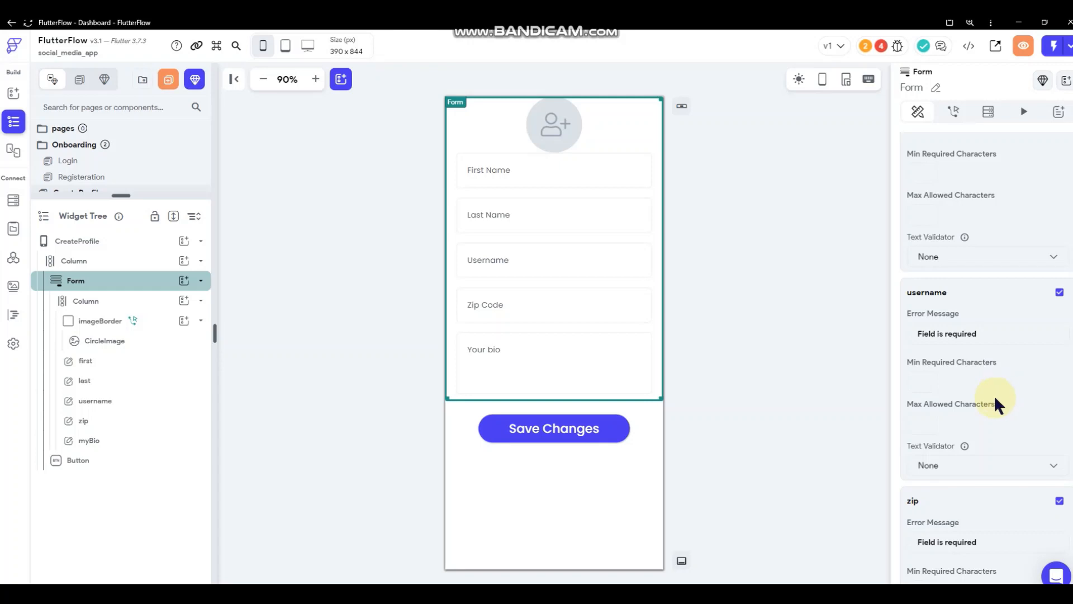
scroll(994, 395, "down", 4)
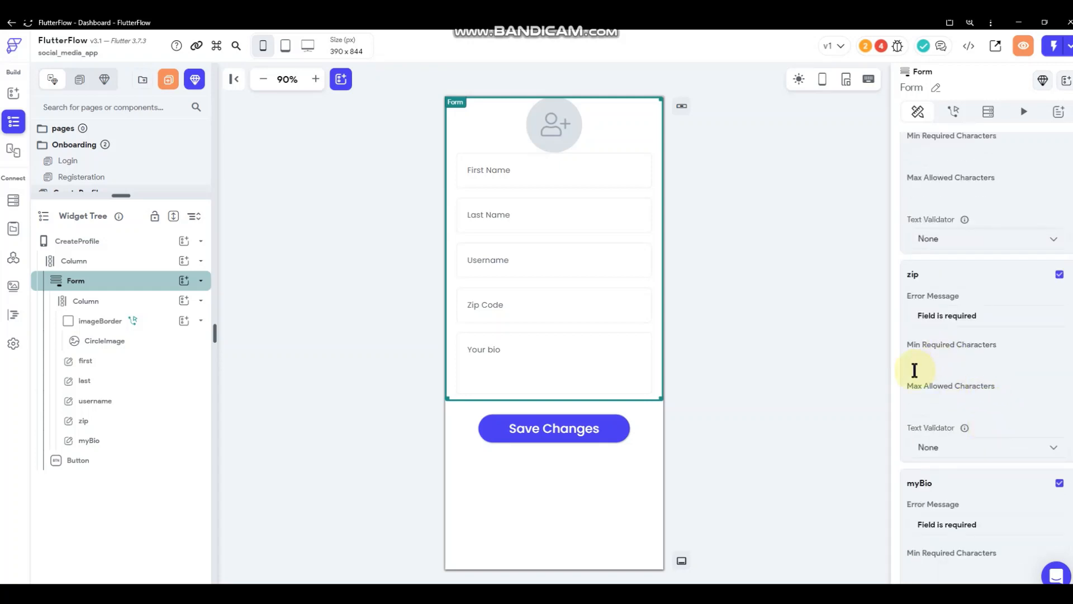
left_click(915, 408)
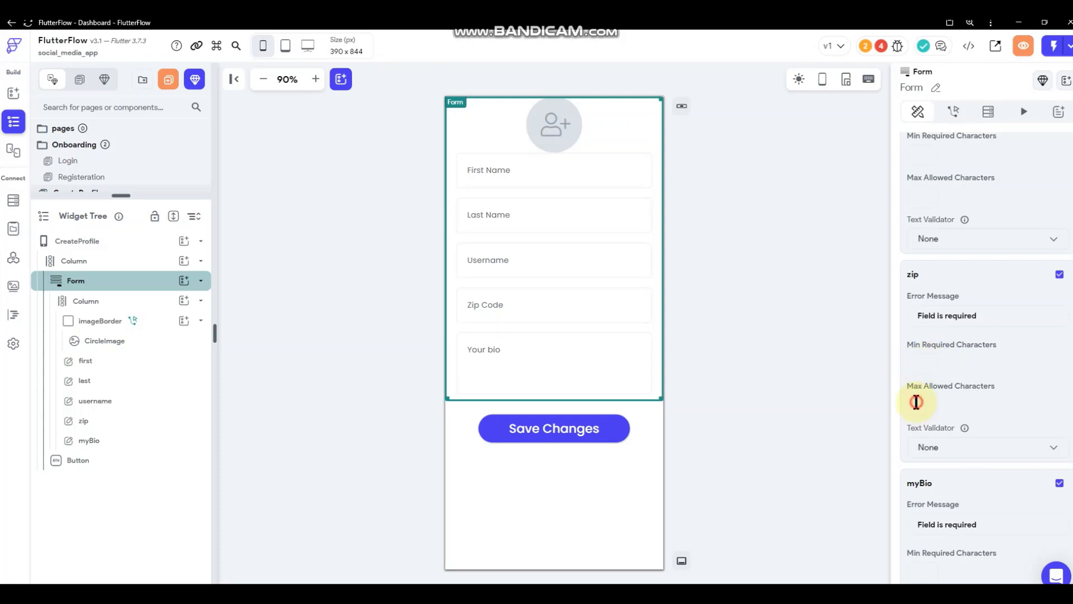
type("5")
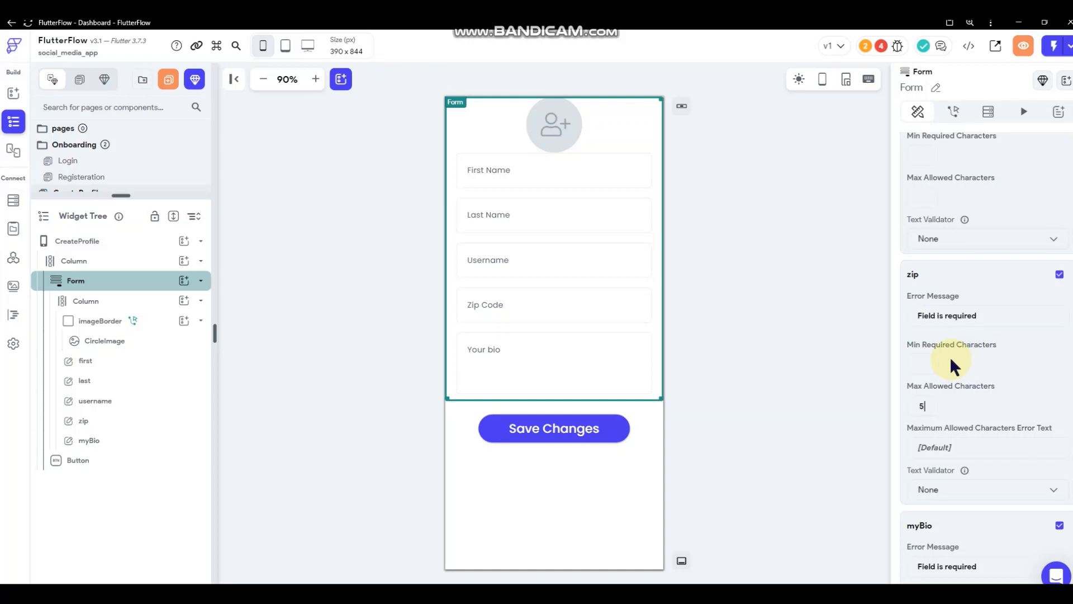
left_click(958, 363)
type("5")
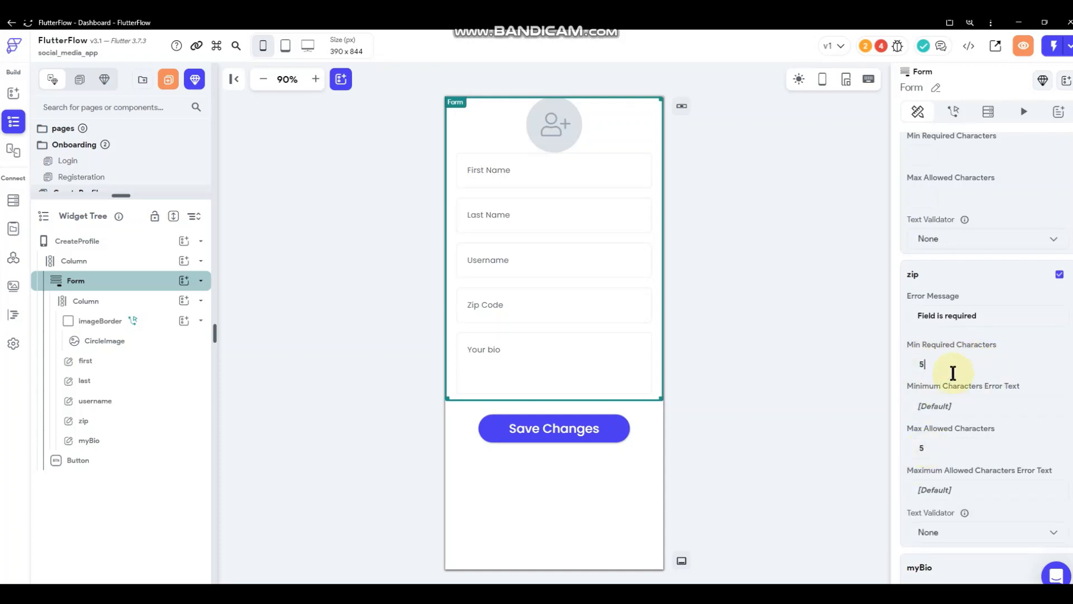
Set the username field's minimum required characters to 5 and its maximum allowed characters to 12 in the Form validation
scroll(973, 384, "down", 3)
scroll(973, 384, "down", 1)
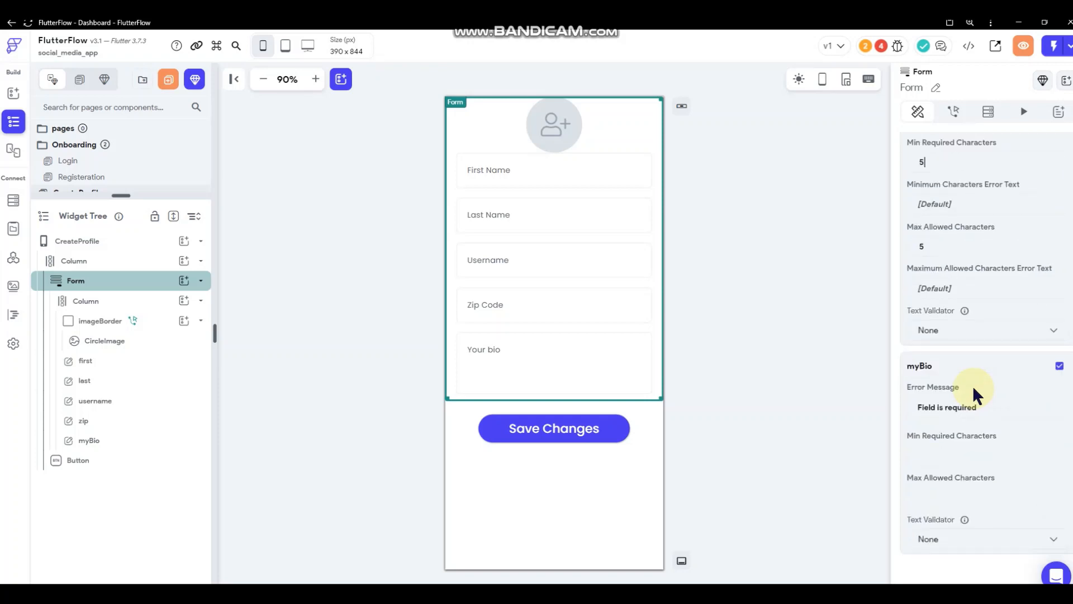
scroll(975, 384, "up", 9)
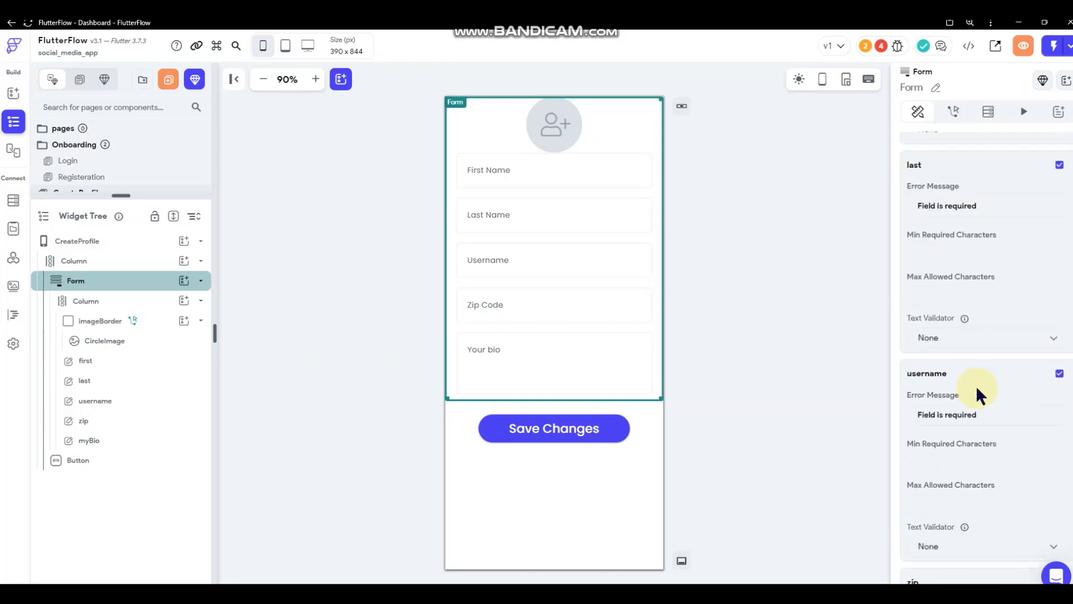
scroll(976, 388, "up", 2)
scroll(976, 390, "down", 2)
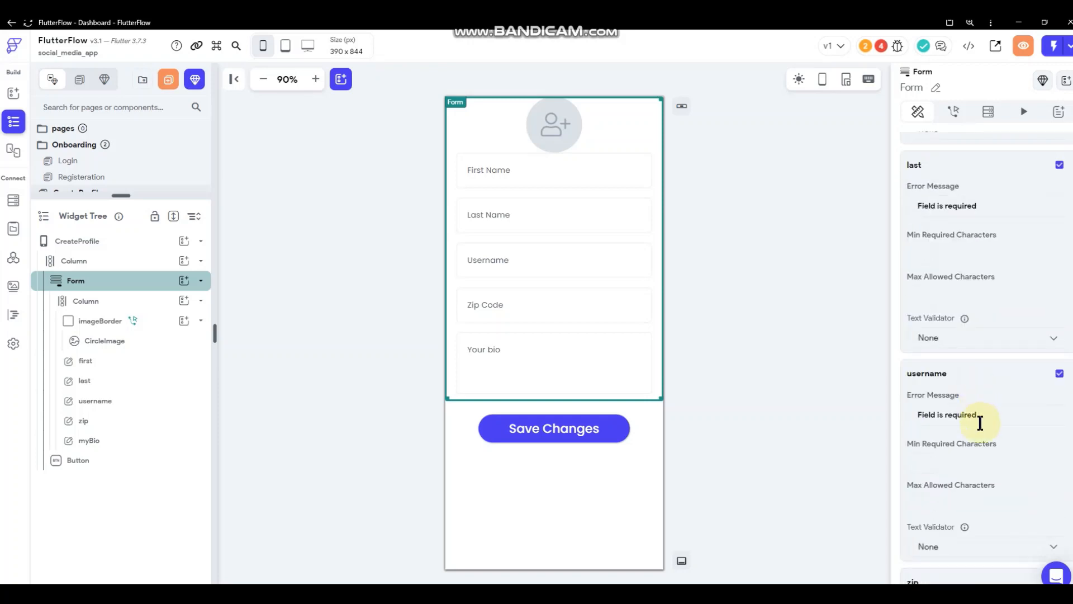
left_click(919, 503)
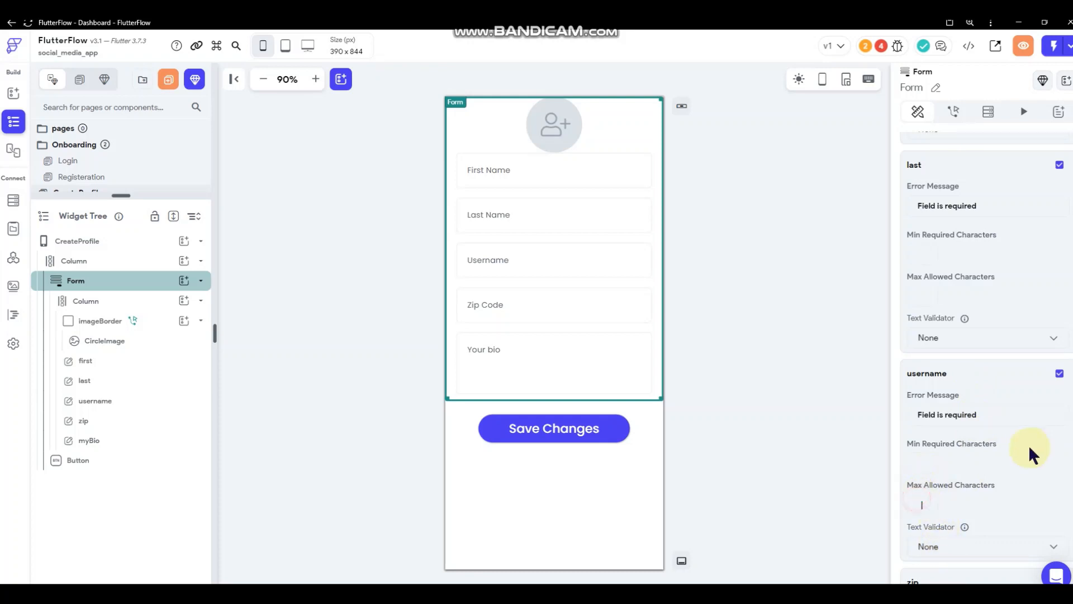
left_click(925, 463)
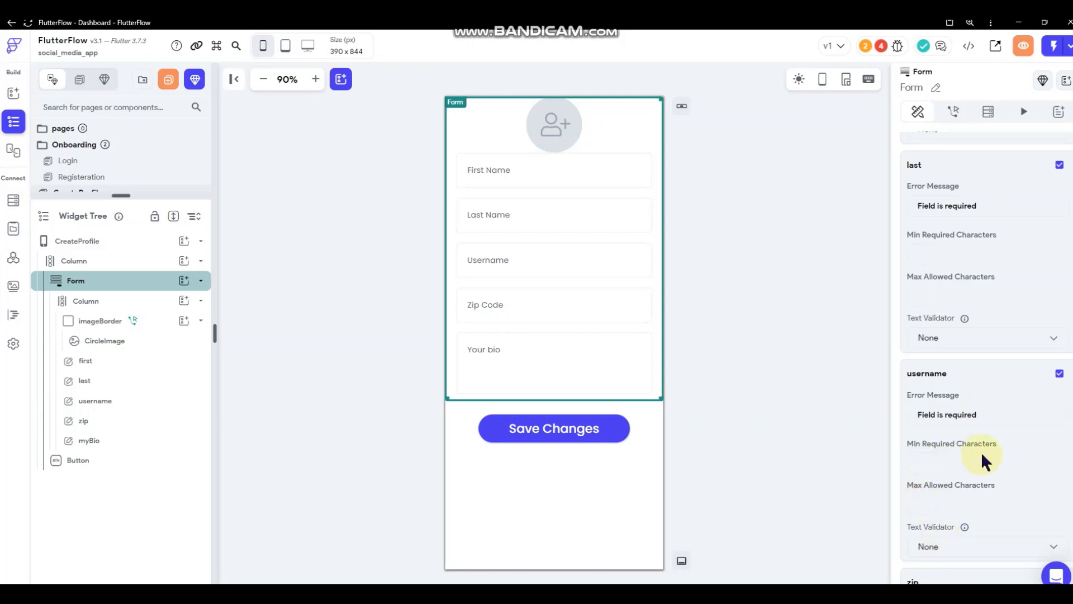
type("5")
scroll(929, 498, "down", 3)
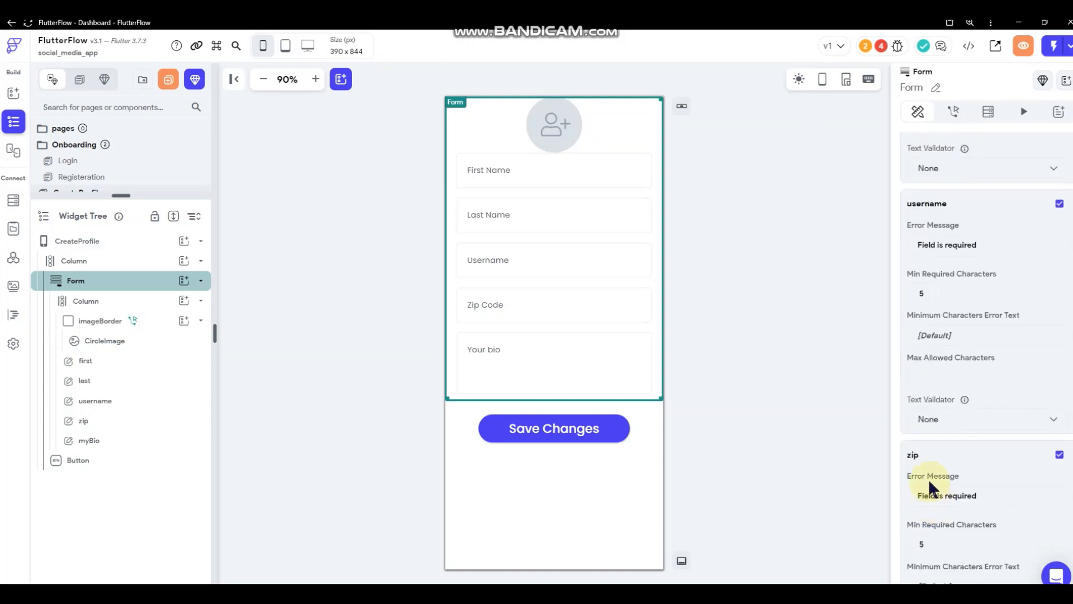
left_click(924, 377)
type("12")
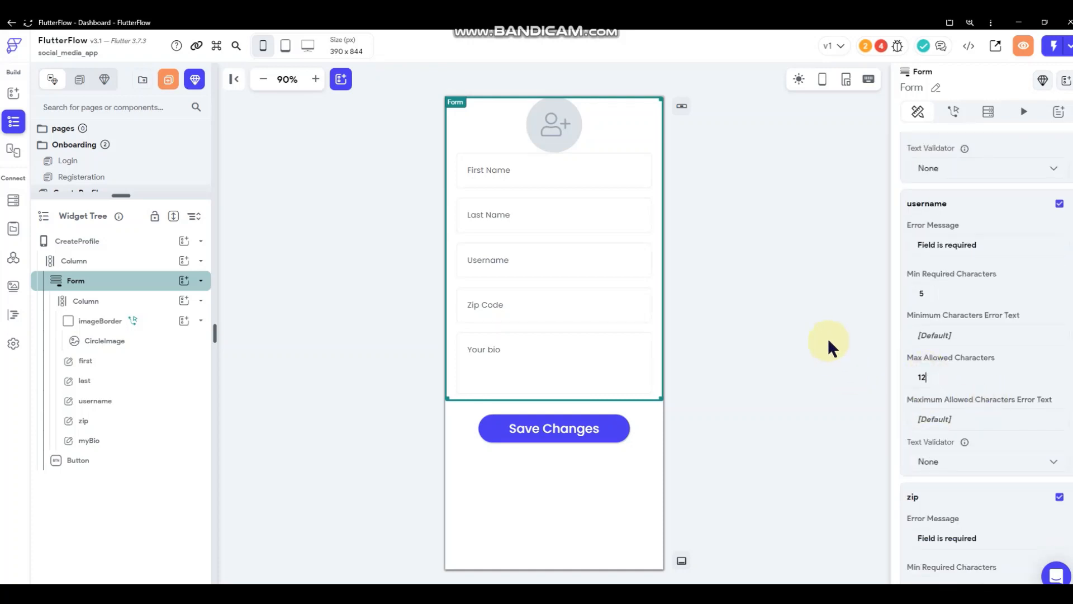
left_click(811, 271)
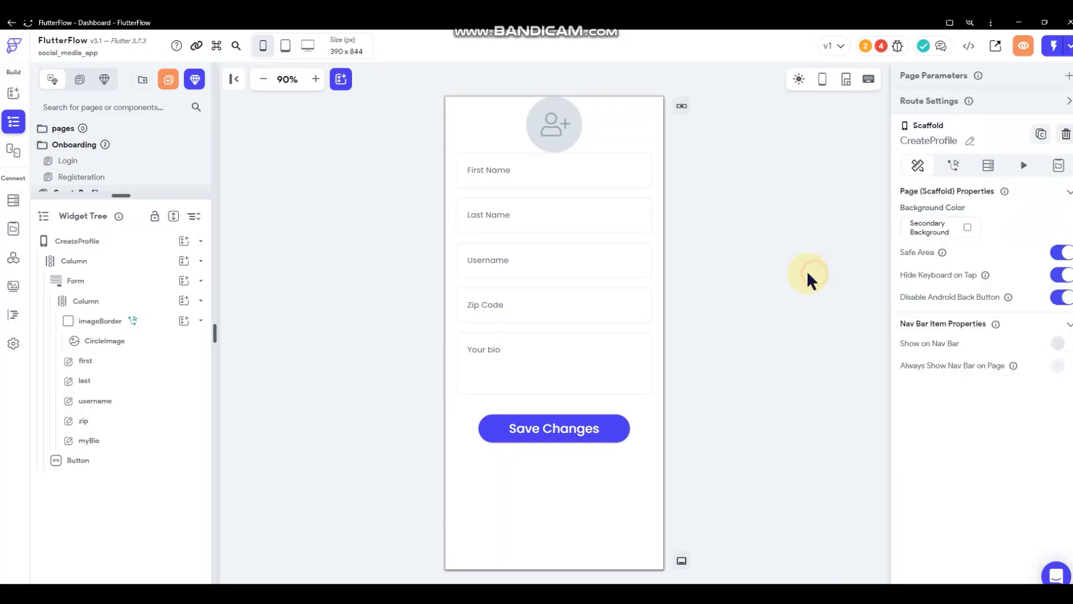
Examine the variable sources available for the CircleImage's network image path
left_click(556, 122)
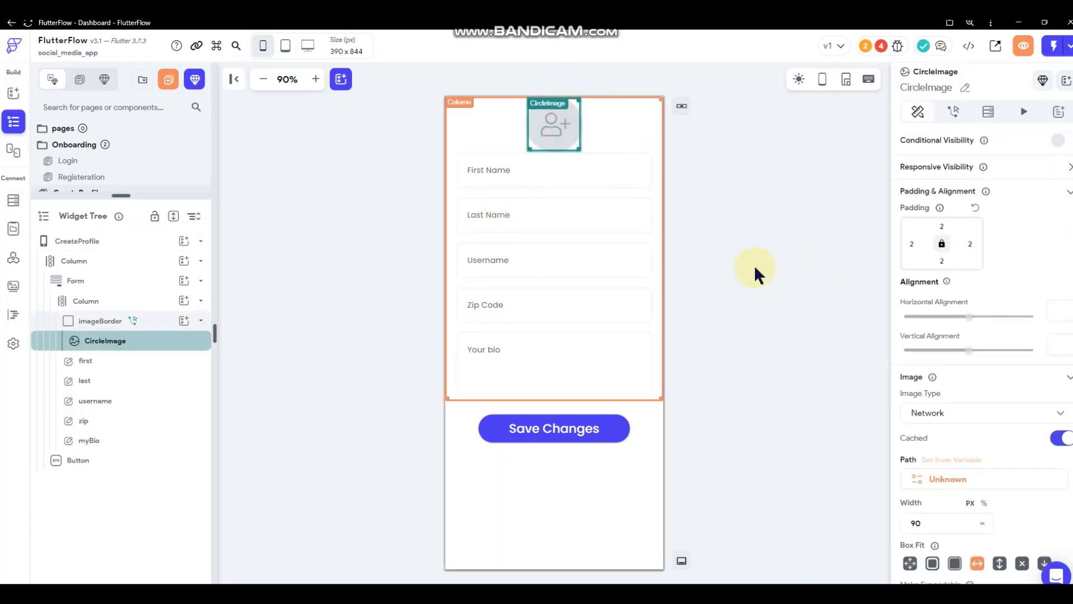
left_click(945, 480)
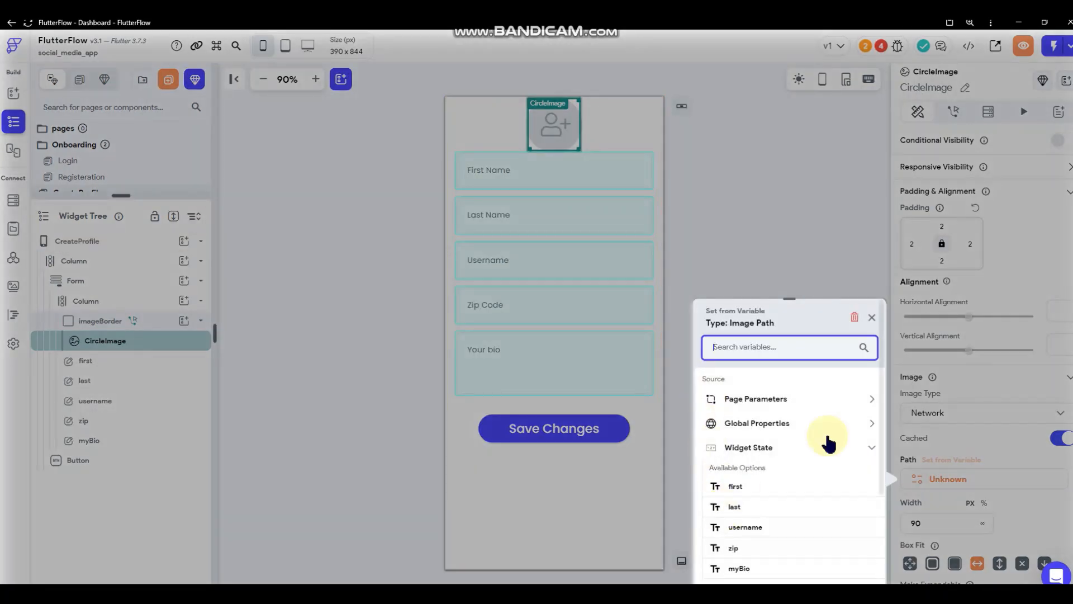
scroll(802, 427, "down", 3)
scroll(800, 420, "up", 3)
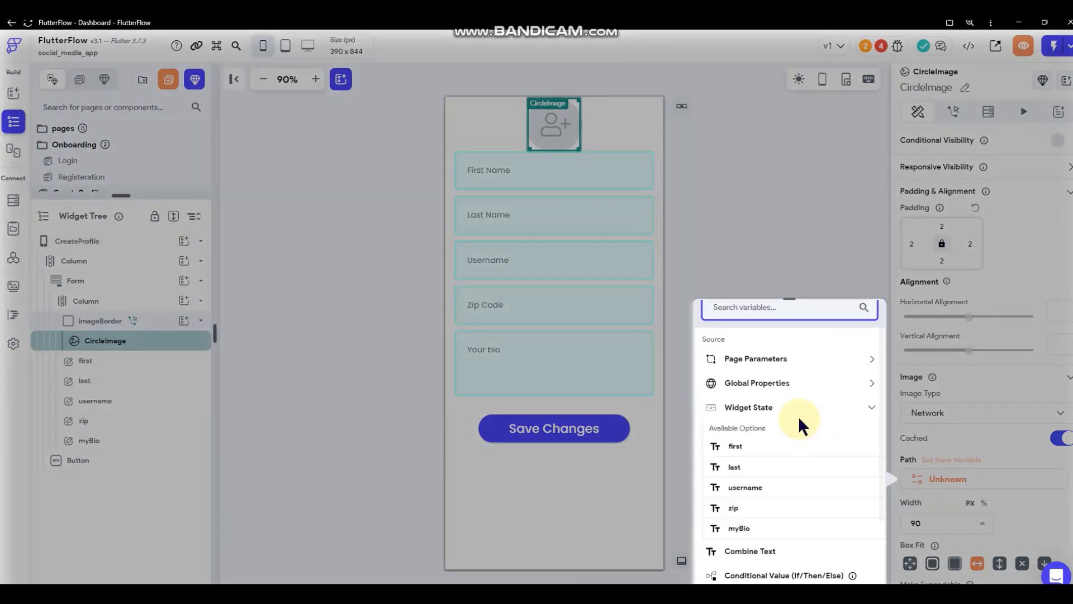
left_click(718, 187)
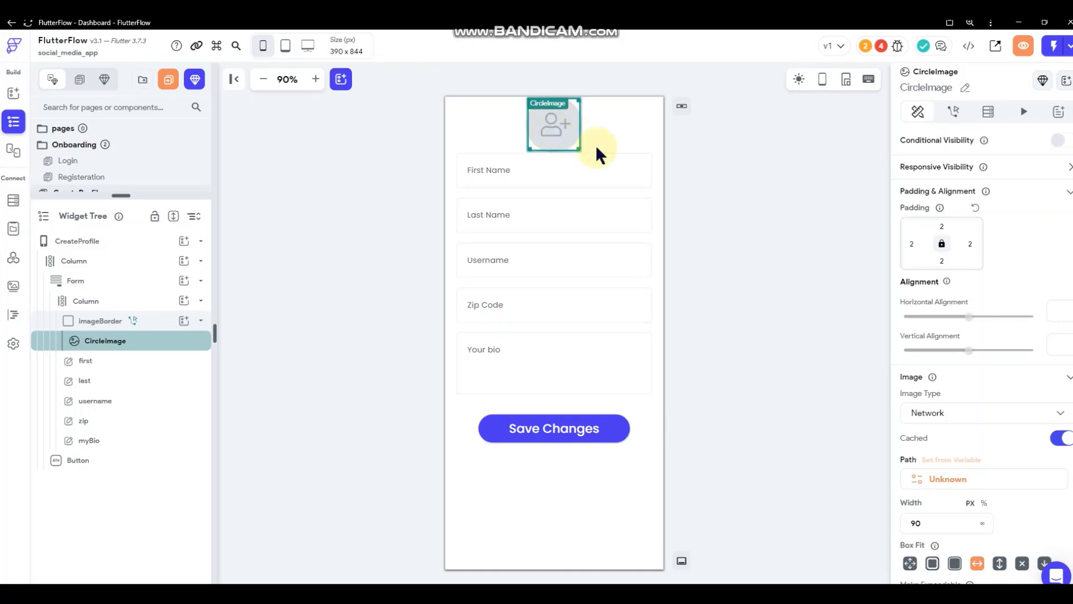
left_click(951, 473)
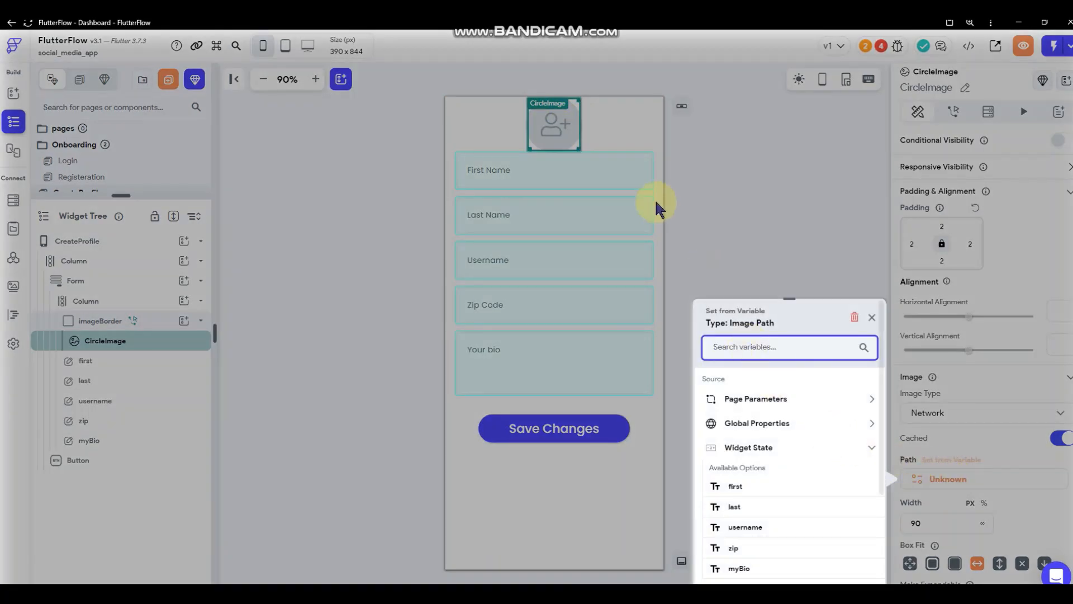
scroll(786, 452, "down", 3)
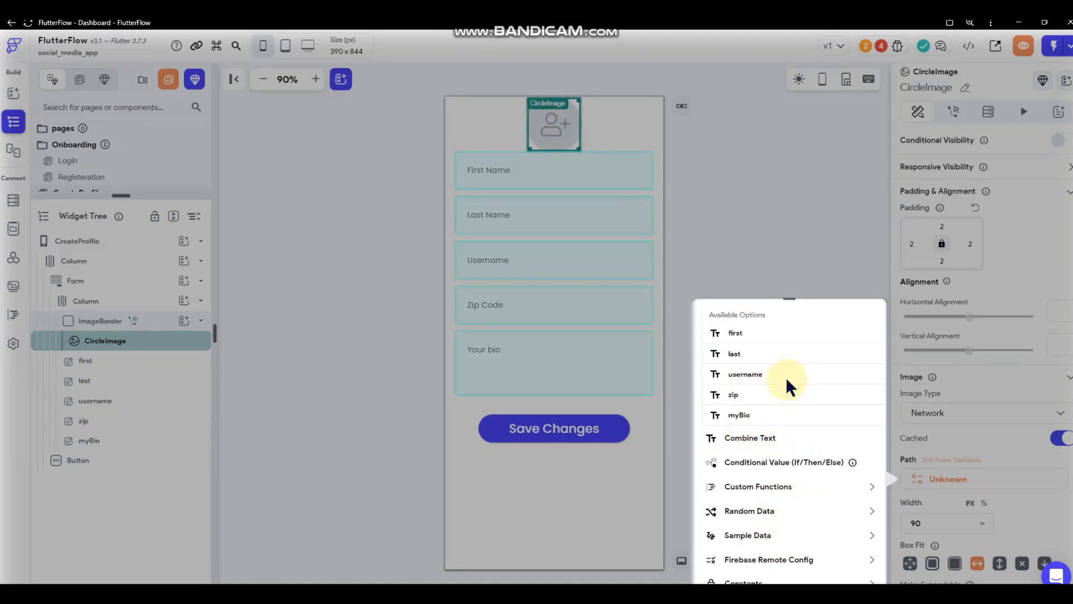
scroll(786, 383, "up", 3)
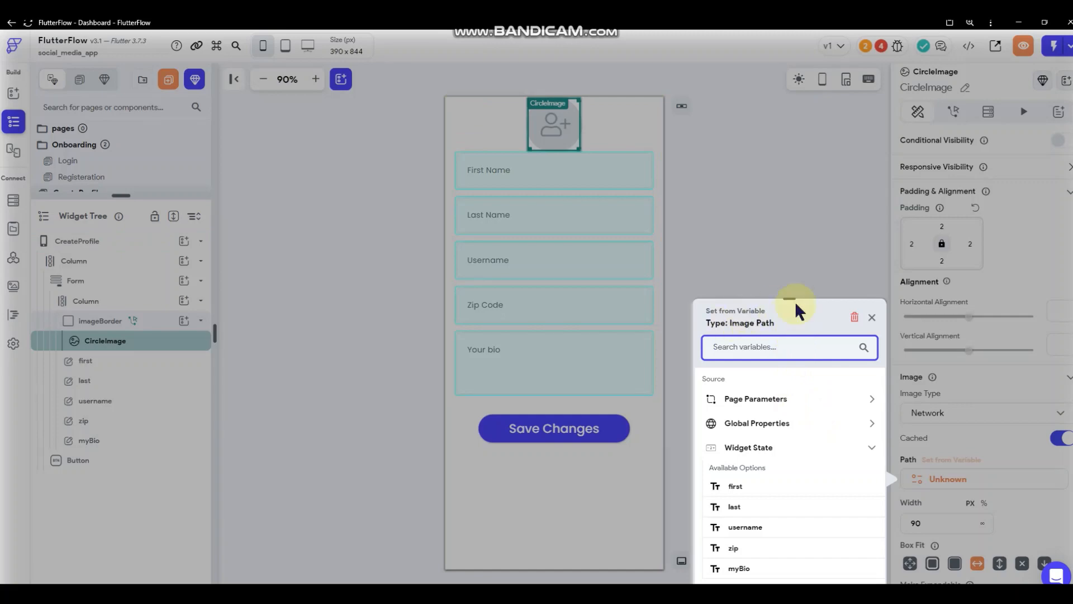
left_click(794, 207)
left_click(948, 478)
scroll(805, 410, "down", 3)
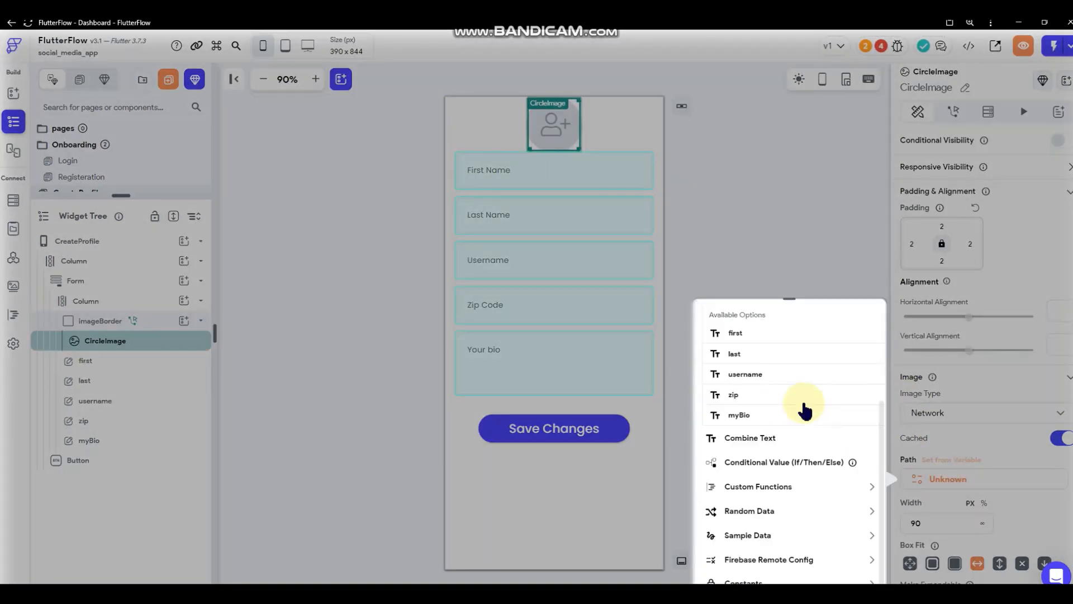
left_click(960, 449)
left_click(953, 462)
scroll(824, 408, "down", 3)
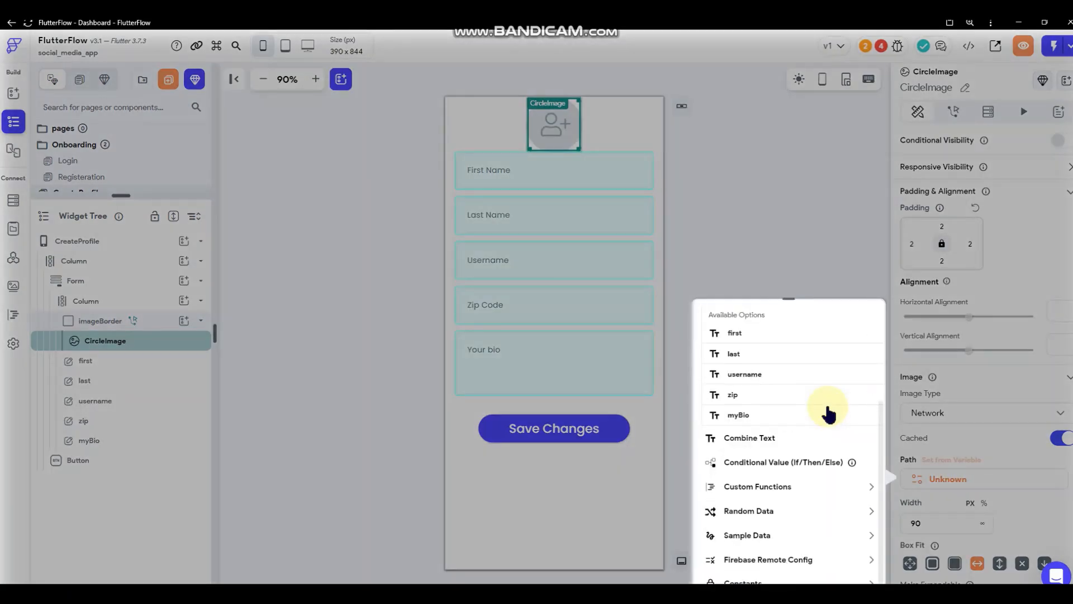
scroll(821, 412, "up", 3)
left_click(773, 253)
left_click(533, 126)
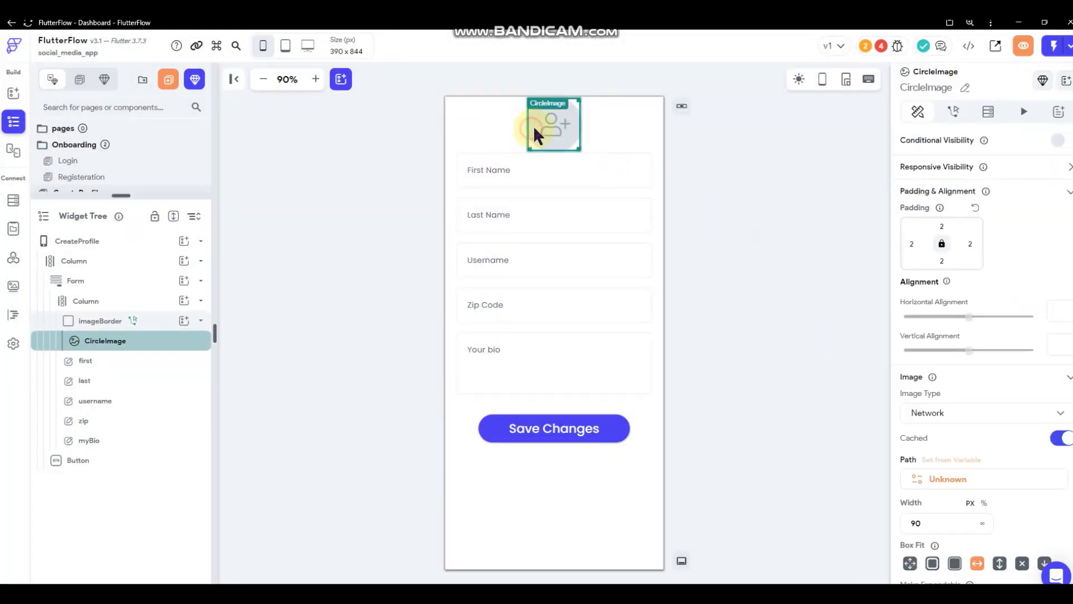
left_click(960, 481)
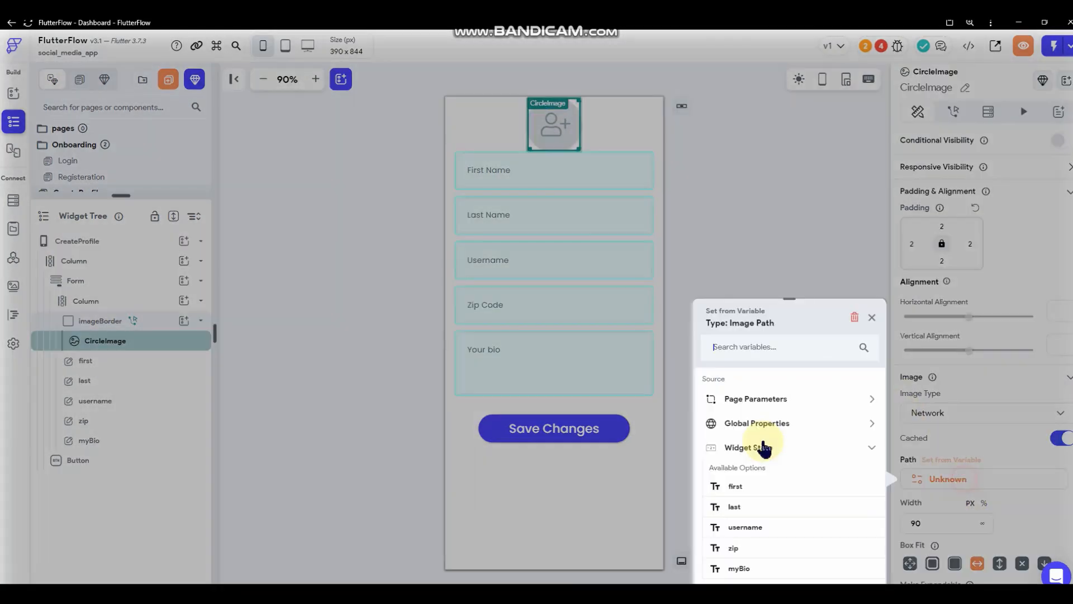
left_click(796, 220)
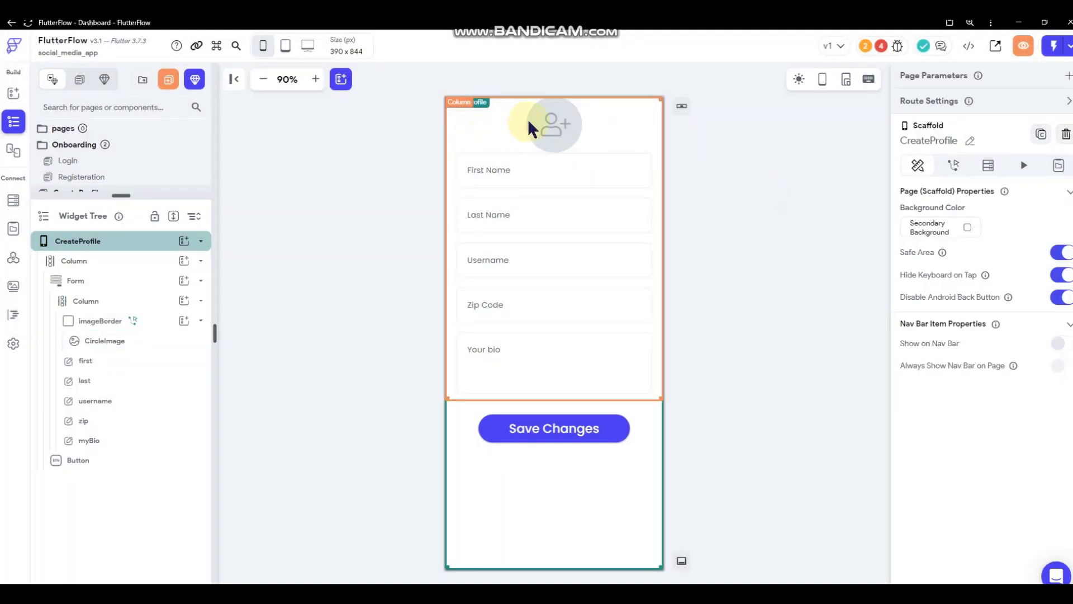
Switch the CircleImage's image type from Network to Asset
left_click(553, 124)
left_click(987, 425)
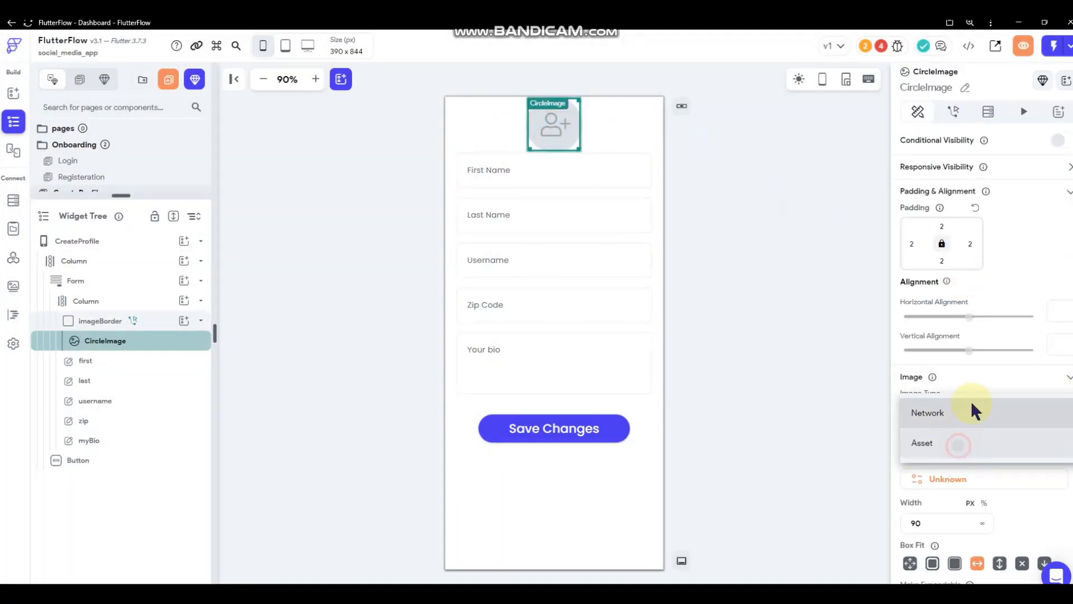
left_click(961, 440)
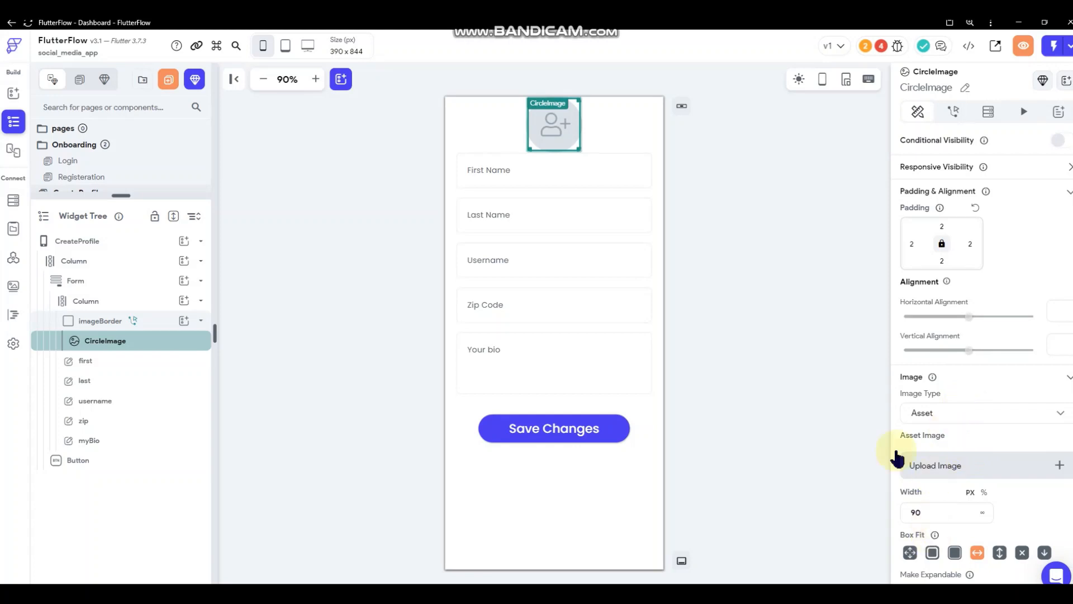
left_click(746, 332)
Remove the CircleImage and its imageBorder container from the column inside the Form
right_click(551, 114)
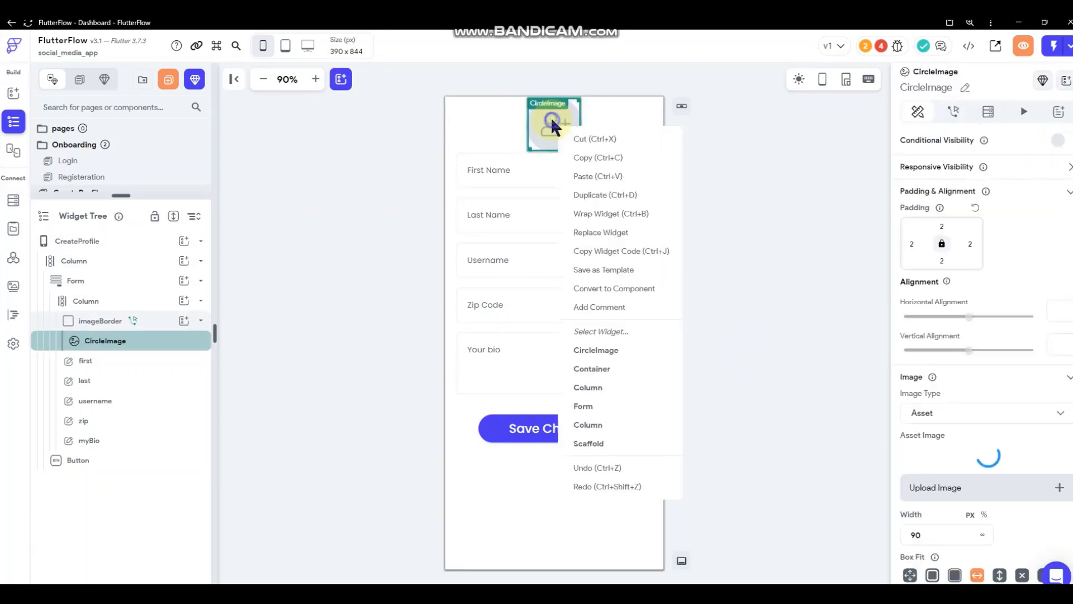
left_click(579, 137)
right_click(548, 123)
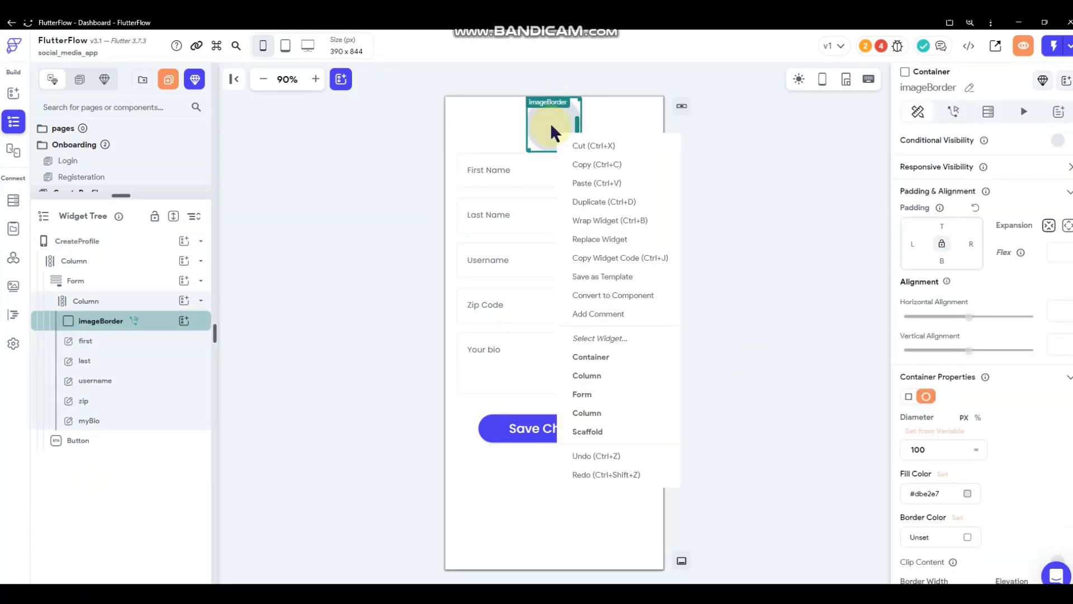
left_click(772, 133)
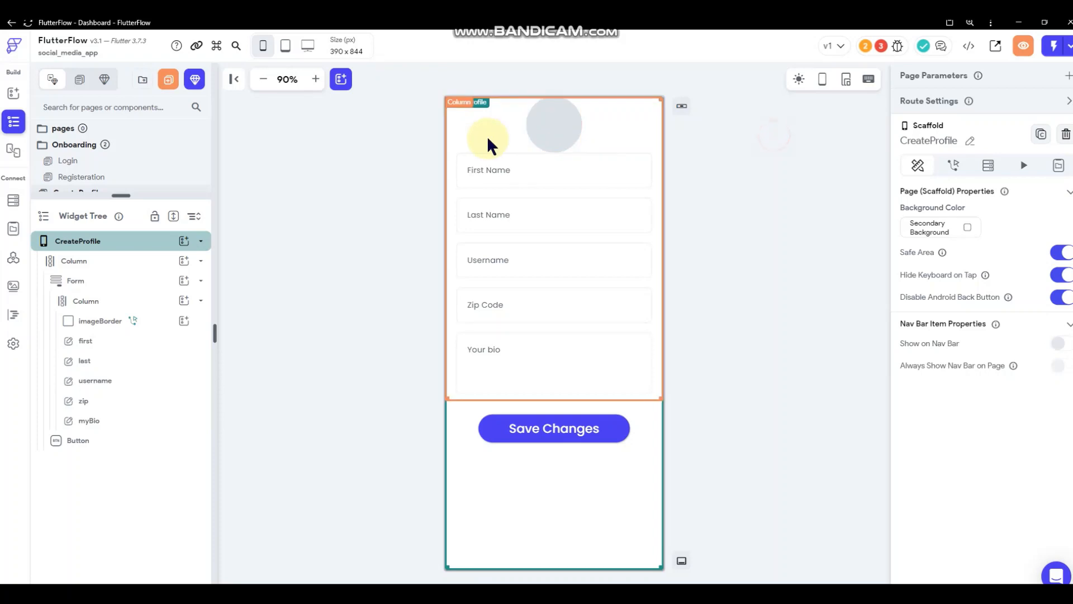
right_click(545, 133)
left_click(689, 148)
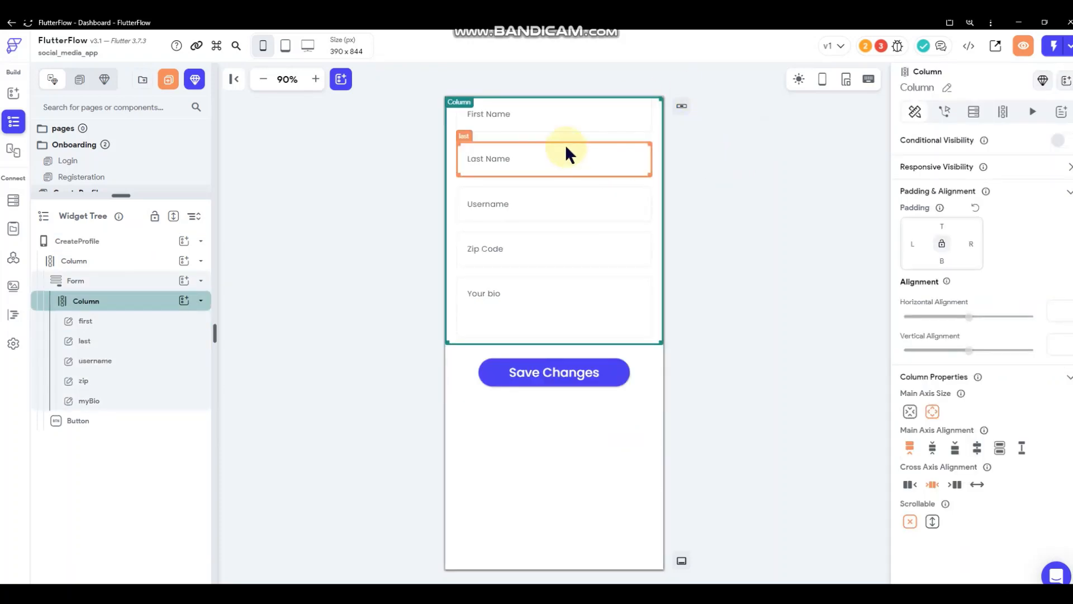
Add a new CircleImage widget above the First Name field in the Form's column
left_click(13, 93)
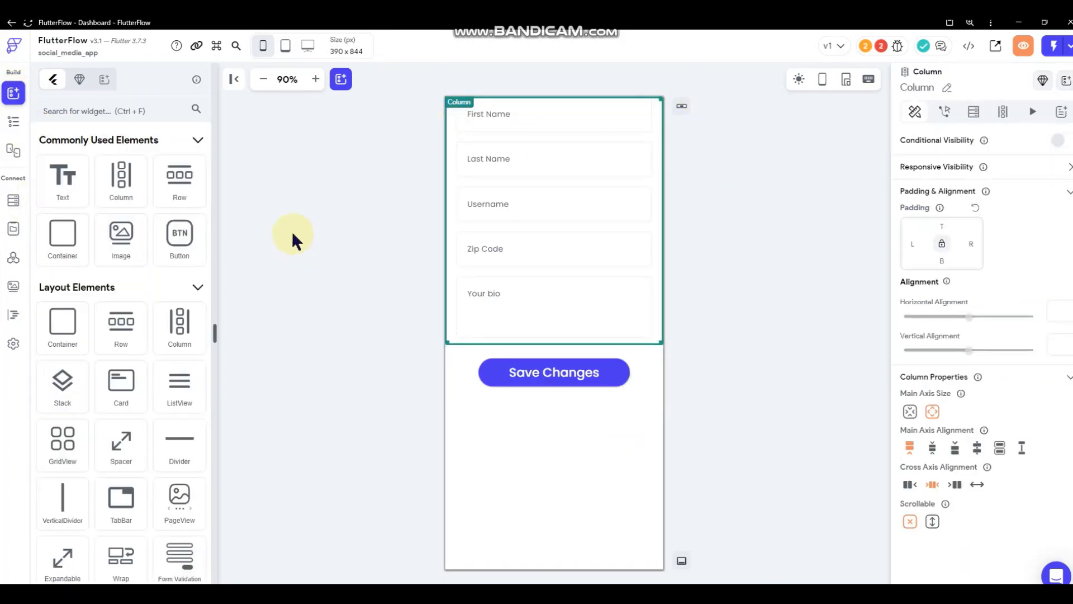
scroll(143, 319, "down", 2)
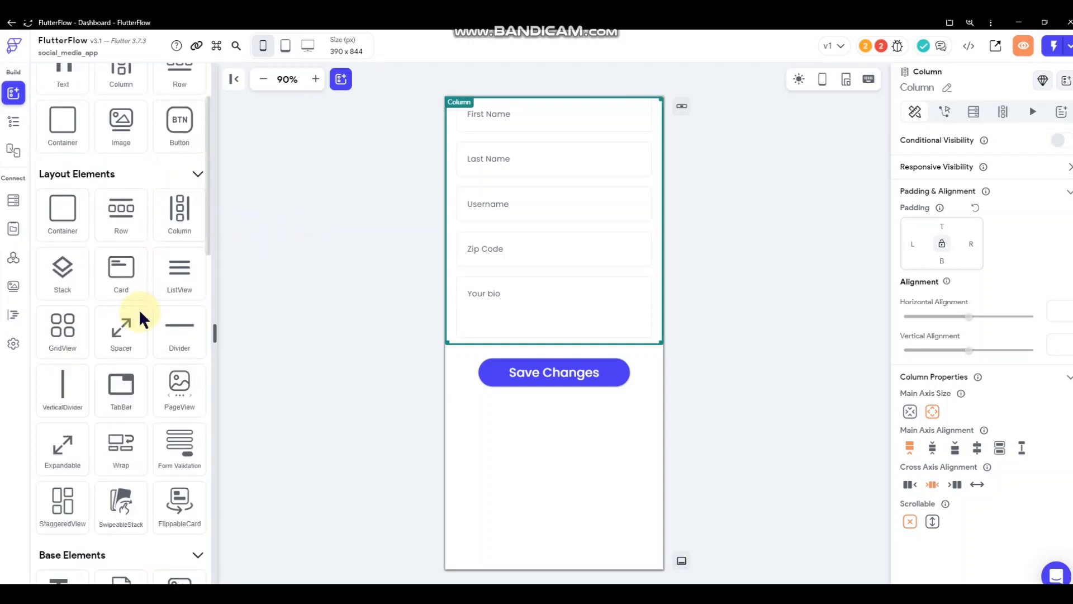
scroll(143, 319, "up", 2)
scroll(142, 318, "down", 4)
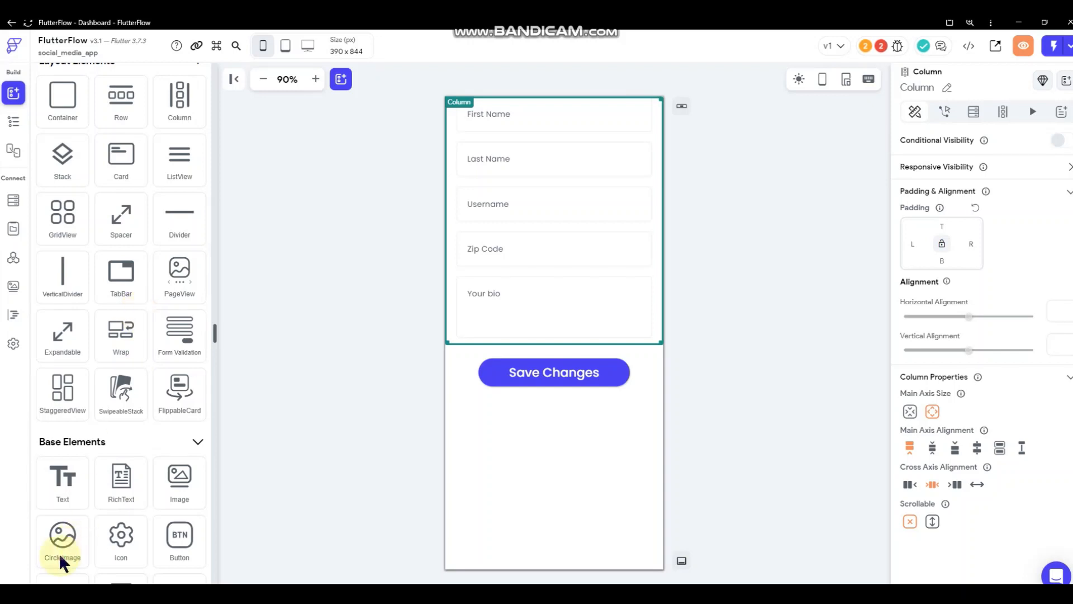
left_click_drag(60, 550, 557, 102)
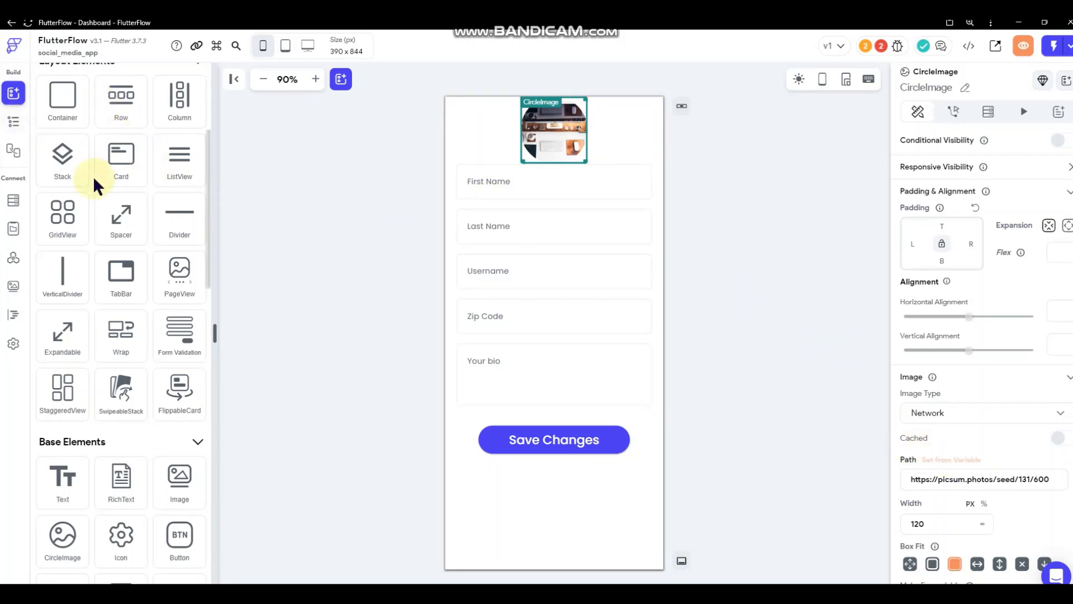
Add a Button between the CircleImage and the First Name field, with a top padding of 8
scroll(93, 176, "up", 5)
left_click_drag(180, 235, 572, 160)
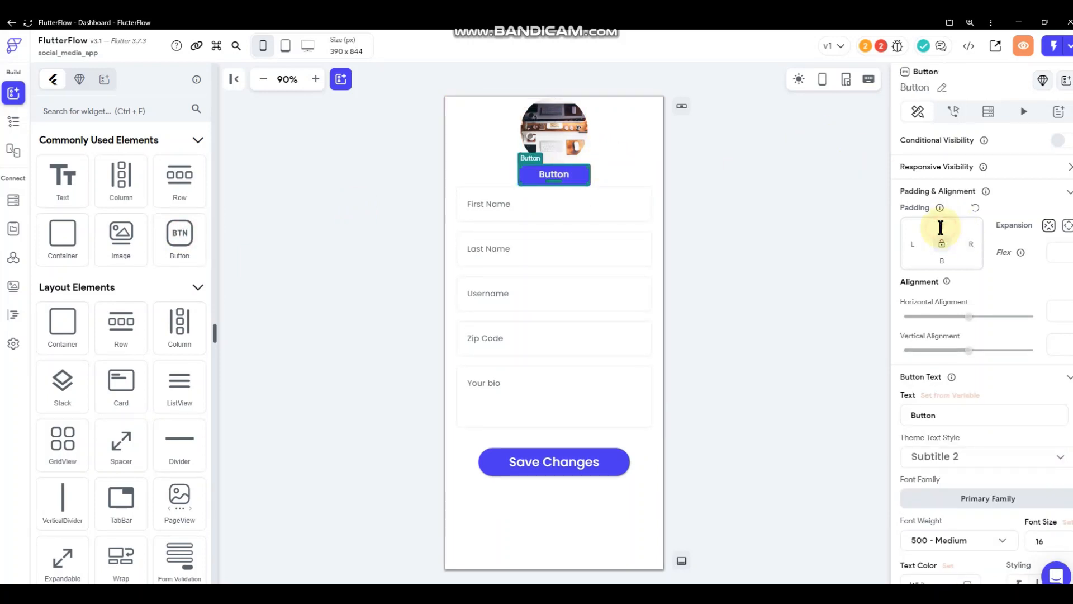
type("8")
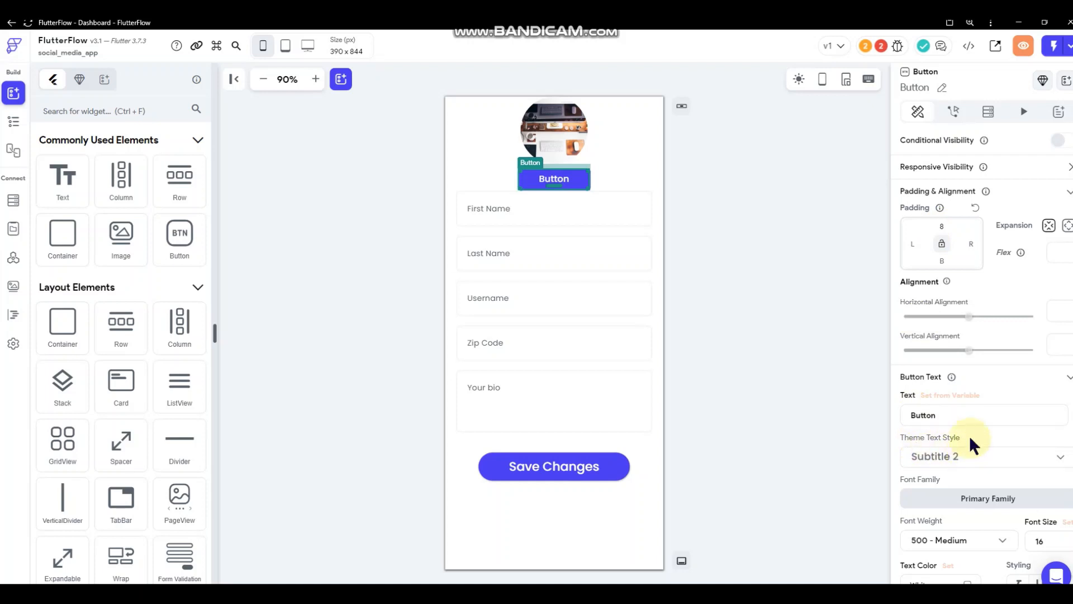
Label the new button "Upload Photo" and set its width to 175 px
left_click_drag(965, 415, 788, 419)
type("Upload Photo")
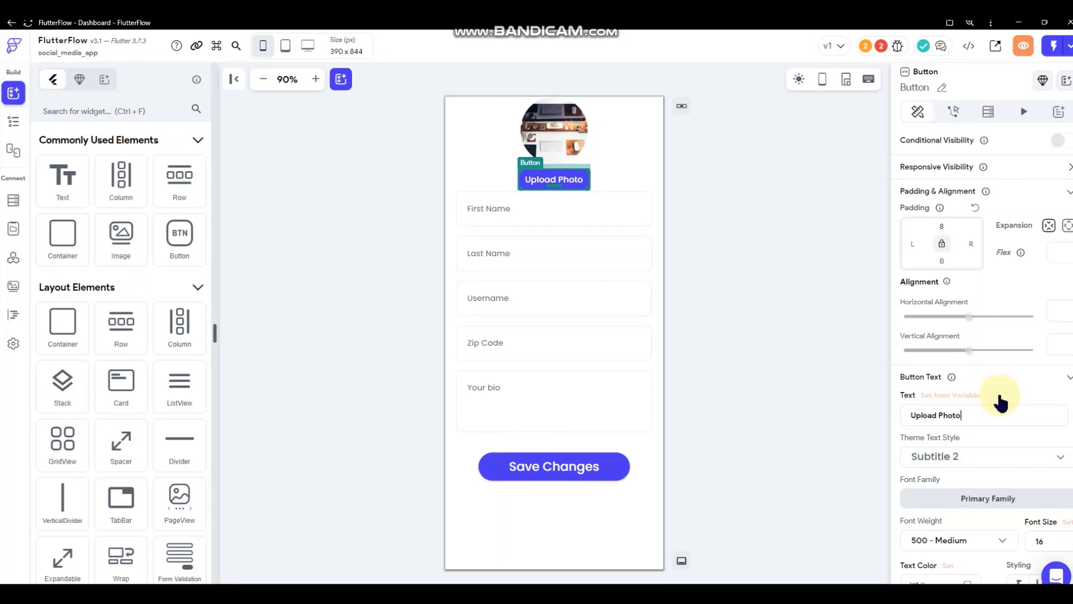
scroll(945, 425, "down", 3)
scroll(942, 424, "down", 2)
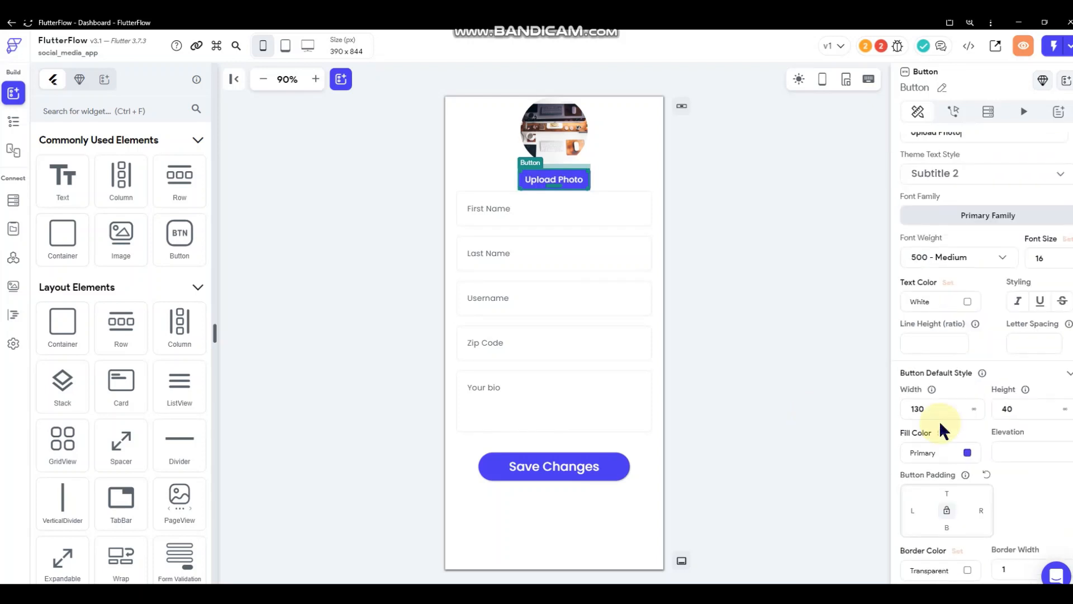
left_click(941, 410)
type("175")
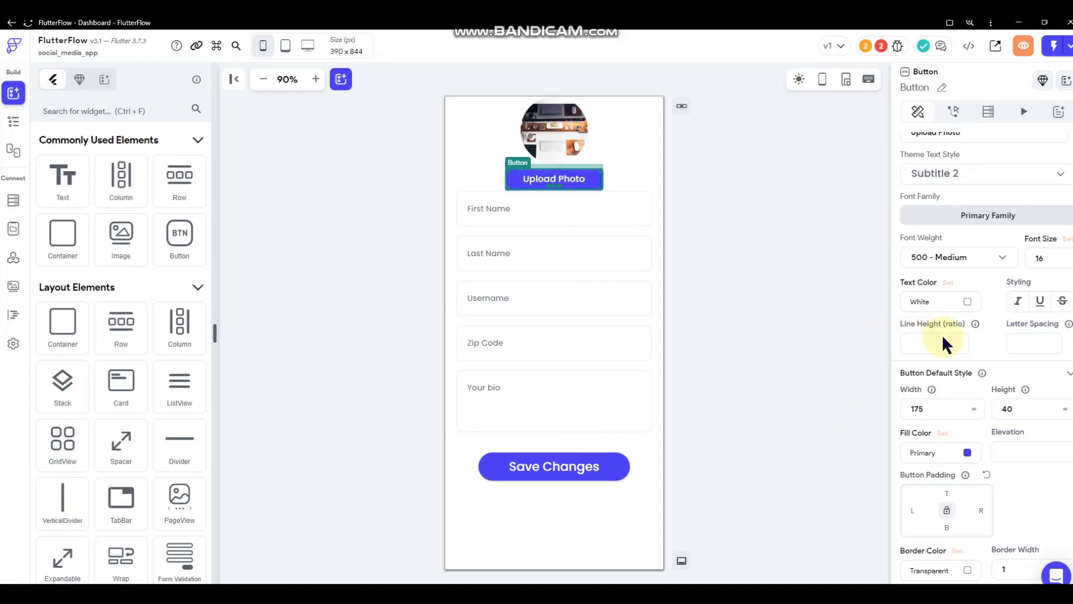
Change the Upload Photo button's fill color to the recent blue #127ab9
scroll(941, 334, "down", 1)
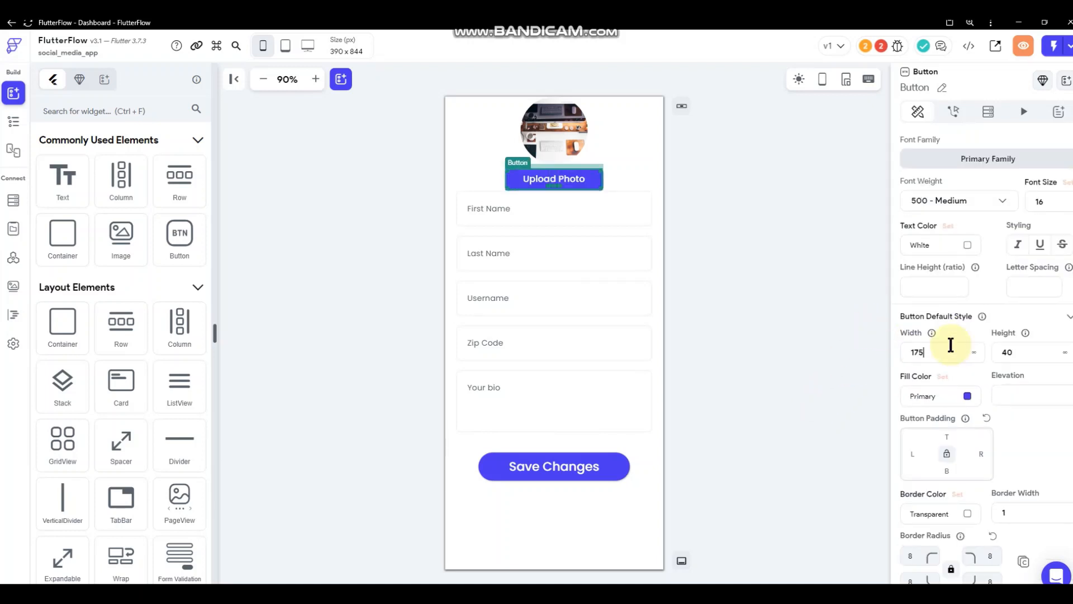
left_click(967, 395)
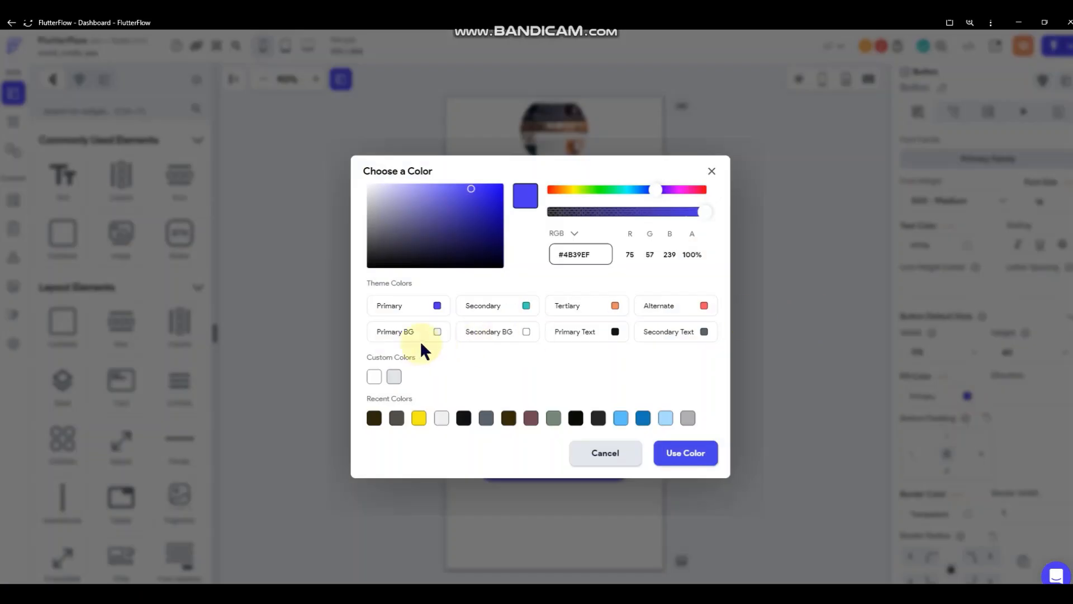
left_click(582, 417)
left_click(644, 419)
left_click(689, 452)
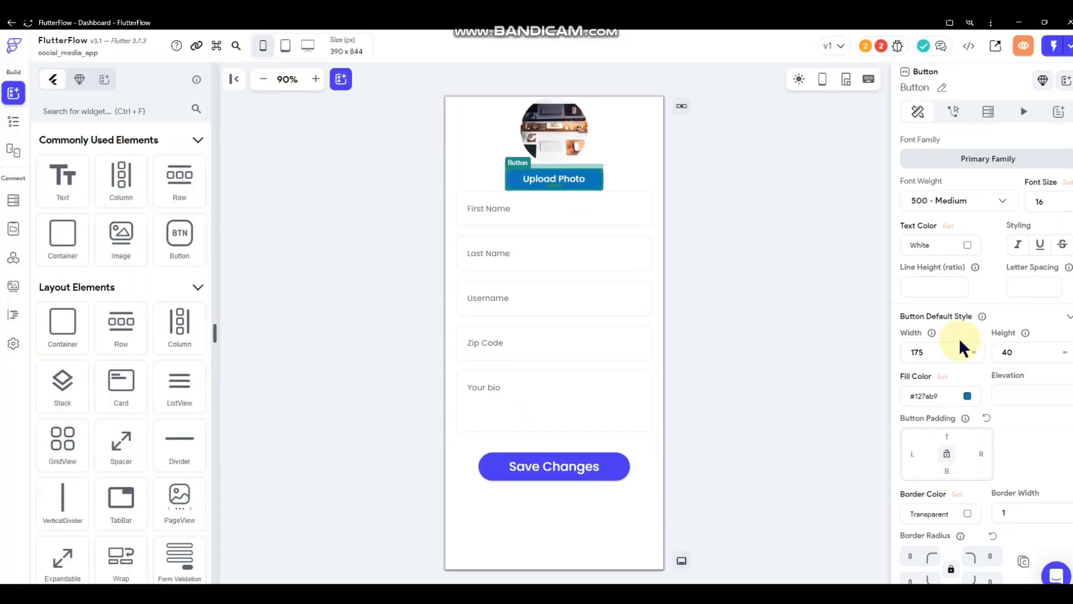
Set the Upload Photo button's text to font size 14
scroll(941, 288, "up", 2)
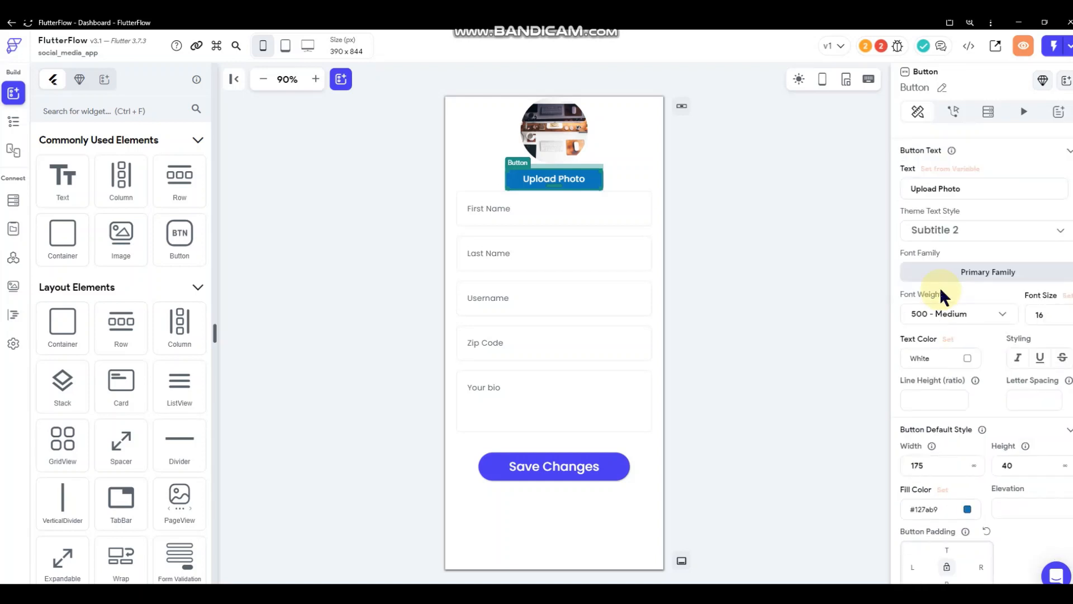
left_click(1040, 316)
type("14")
left_click(814, 292)
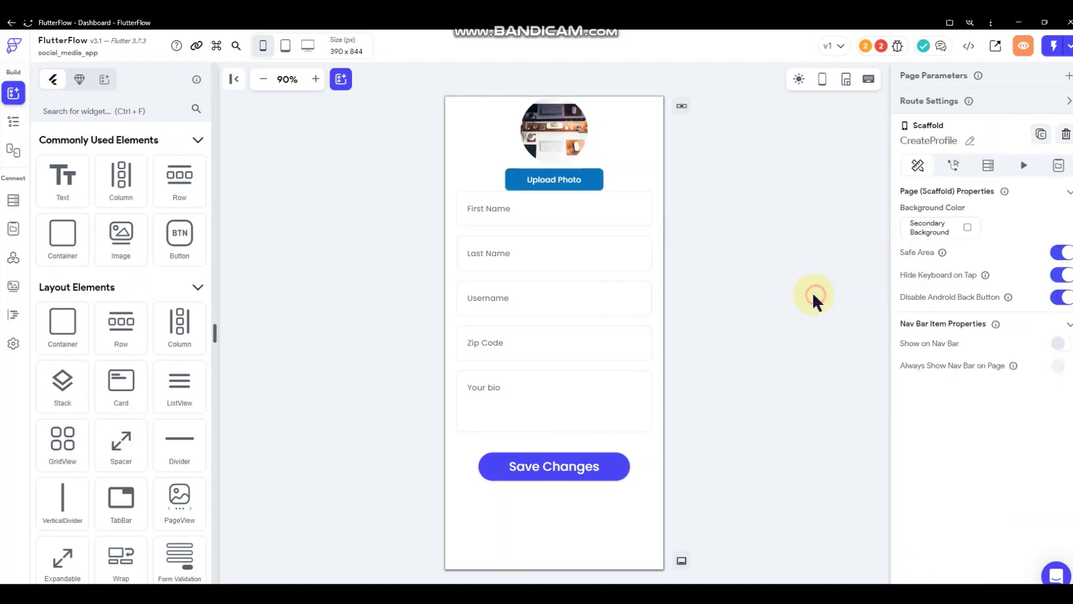
Add bottom padding to the Upload Photo button to separate it from the First Name field
left_click(589, 180)
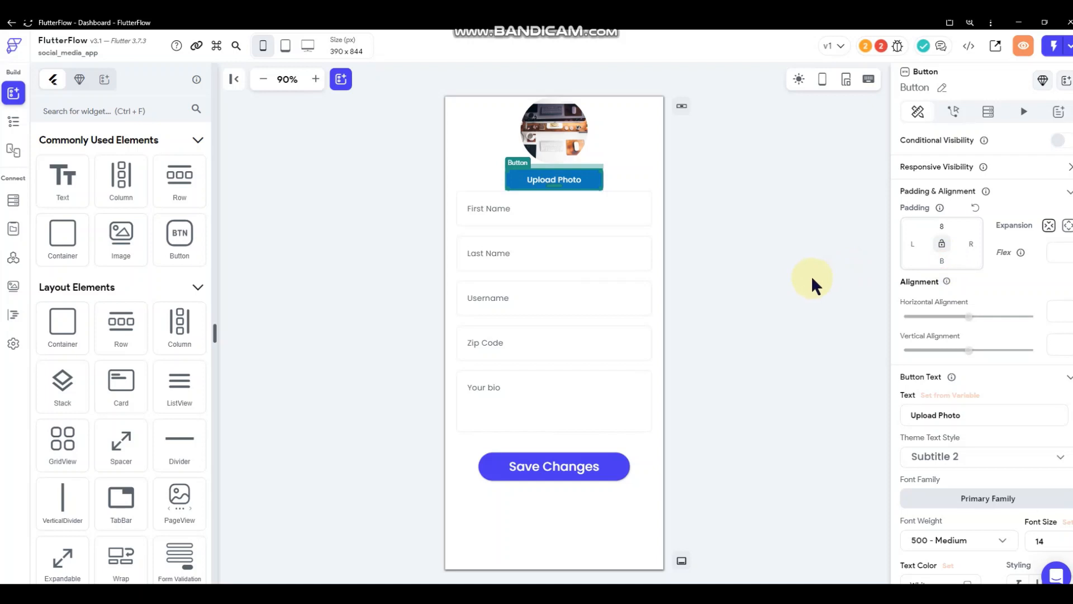
left_click(816, 236)
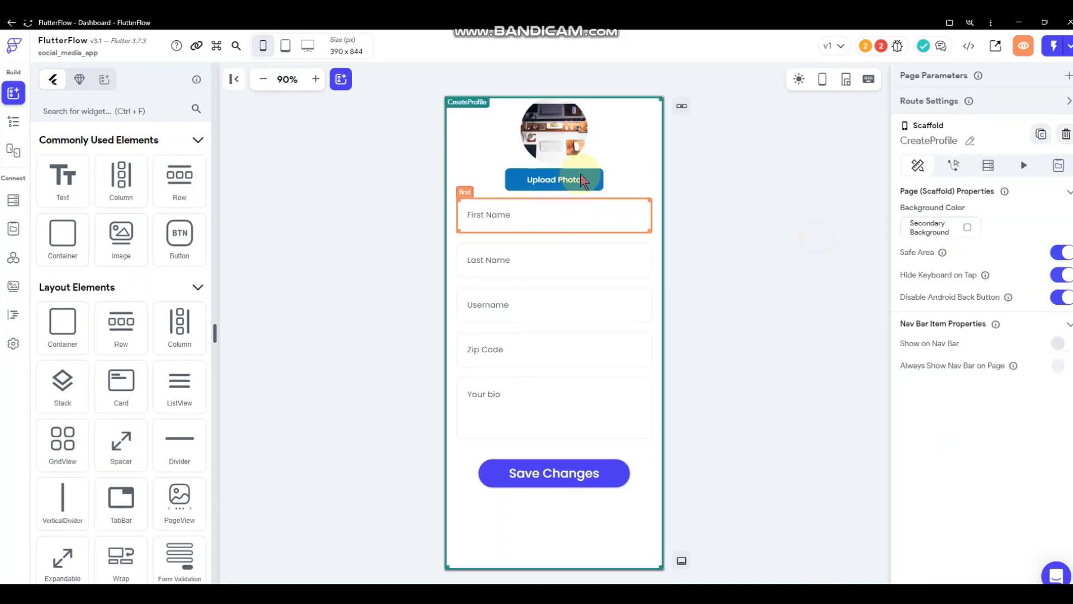
left_click(758, 213)
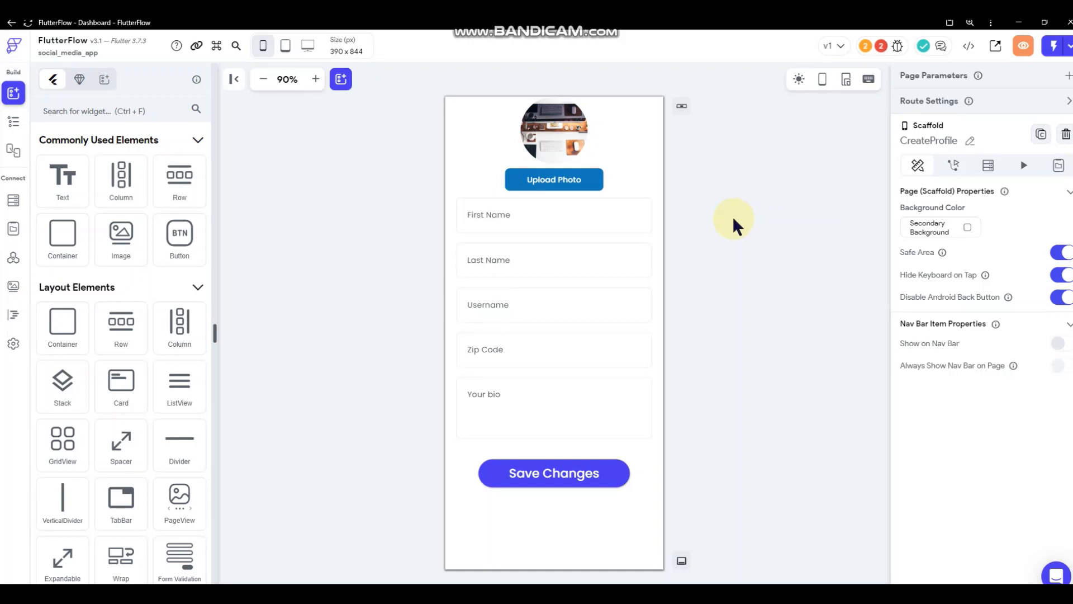
Examine the variable sources offered for the CircleImage's path, then the CreateProfile page's route settings
left_click(549, 127)
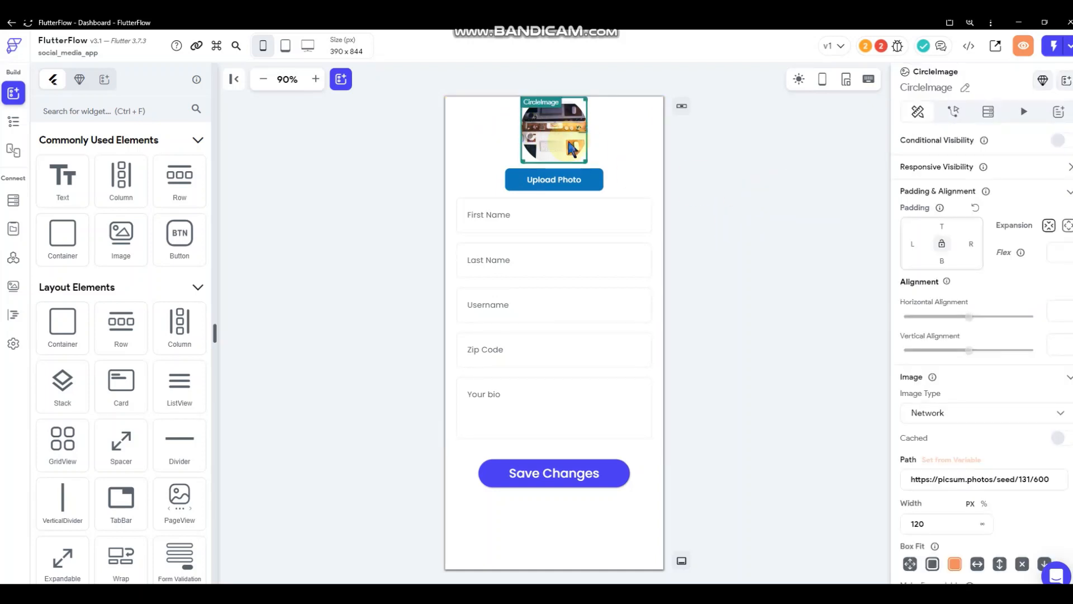
left_click(948, 459)
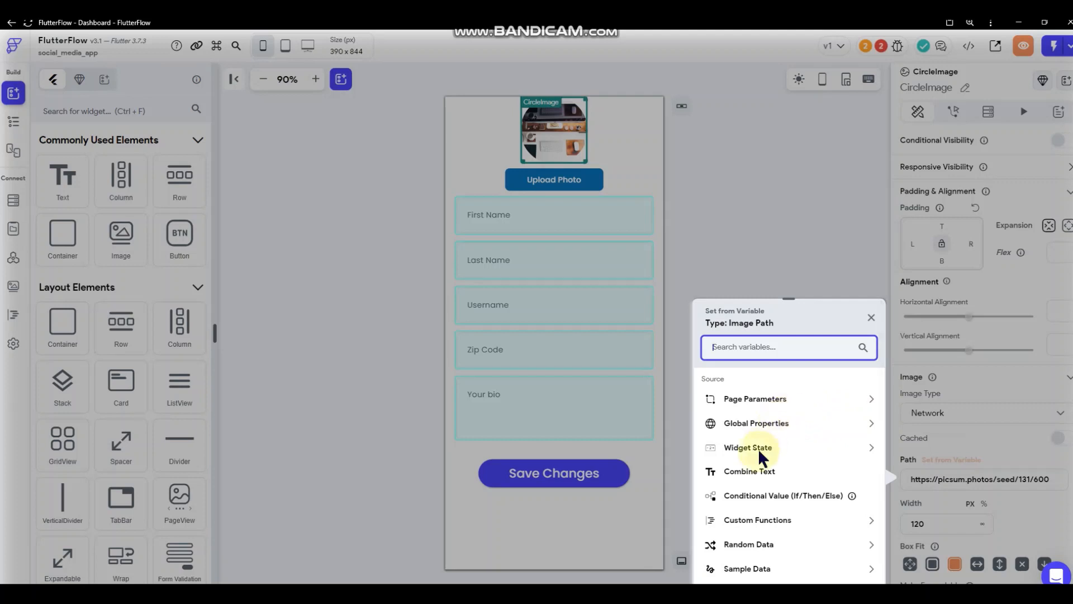
scroll(765, 472, "down", 1)
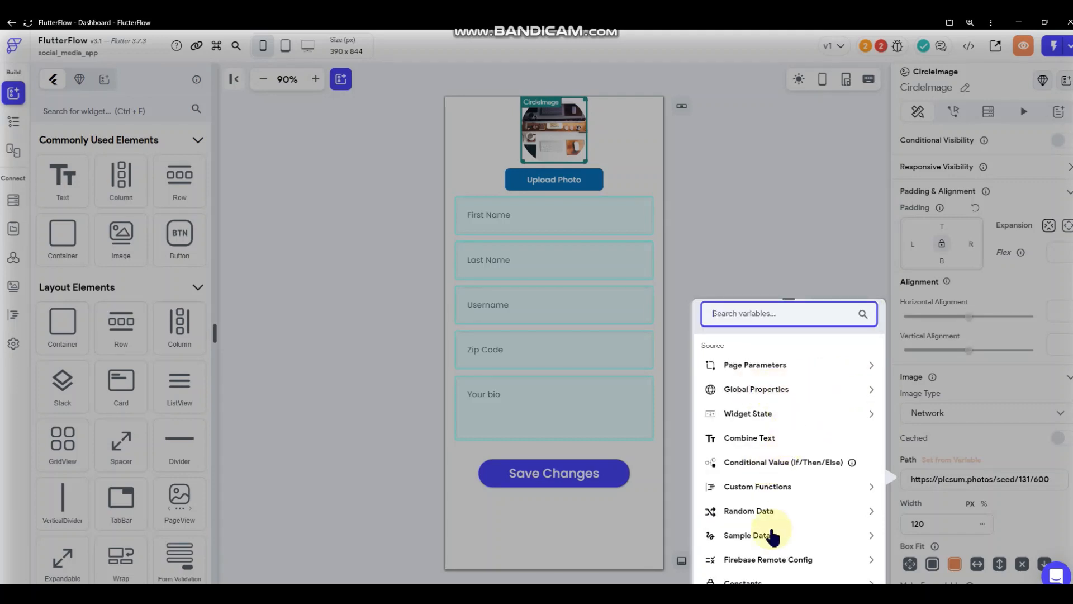
left_click(772, 258)
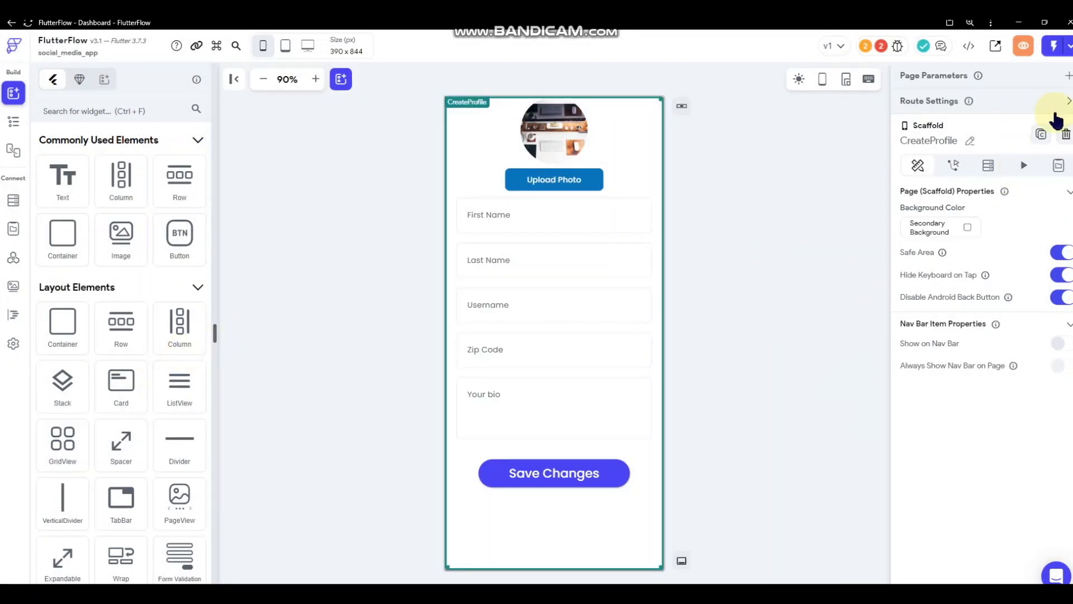
left_click(1059, 102)
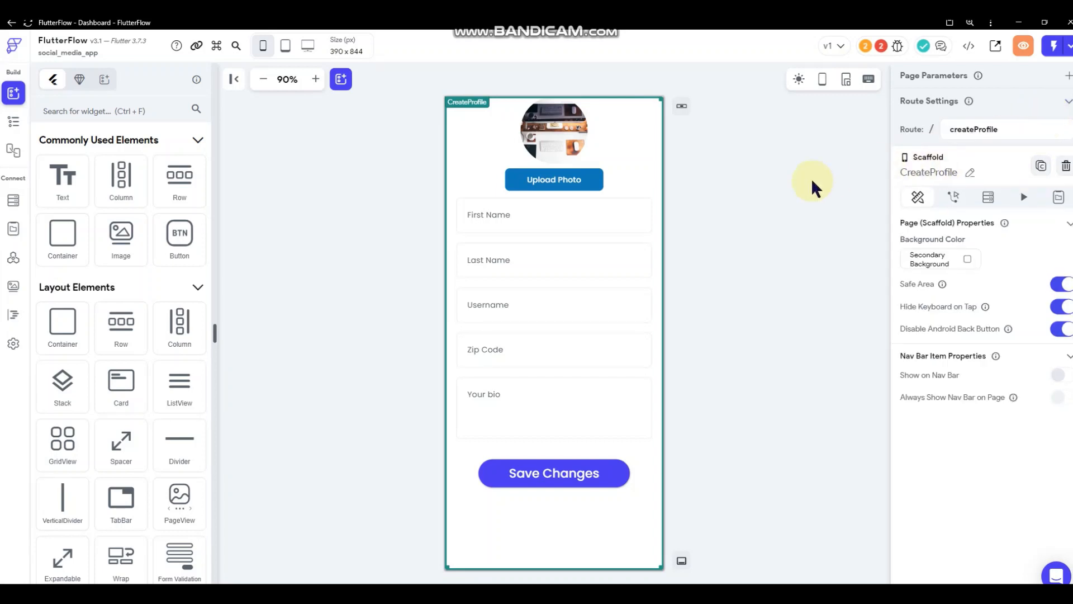
Set the authentication Entry Page to Registeration and the Logged In Page to CreateProfile
left_click(12, 346)
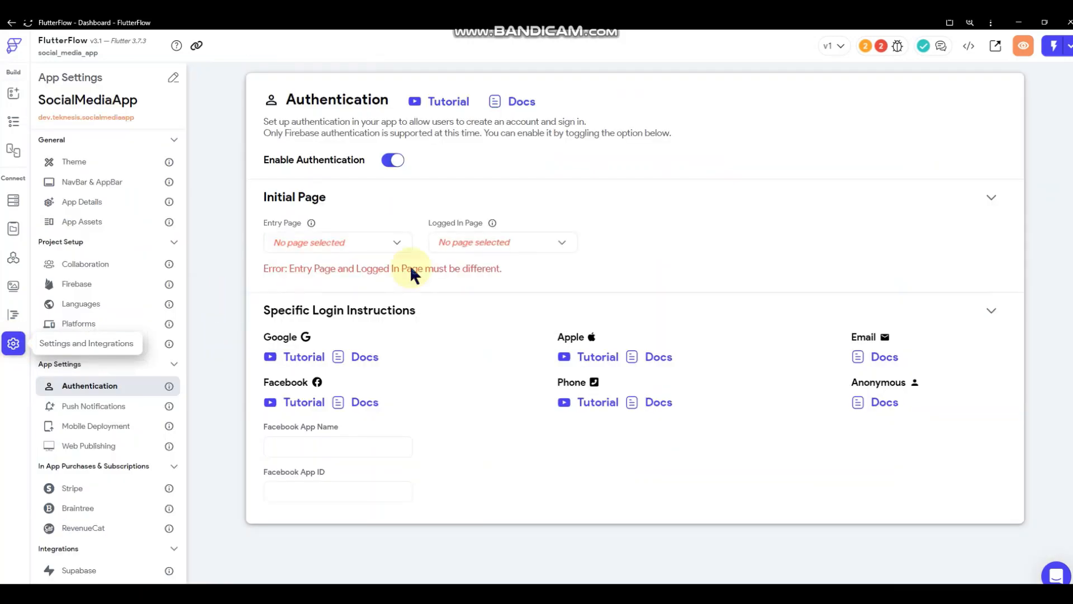
left_click(357, 246)
left_click(357, 246)
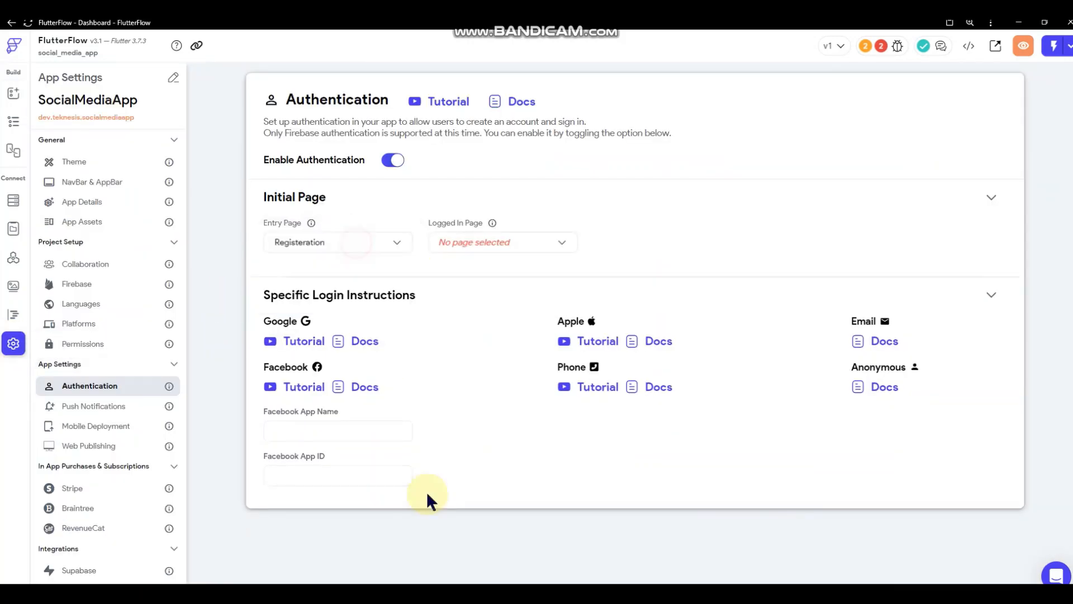
left_click(479, 246)
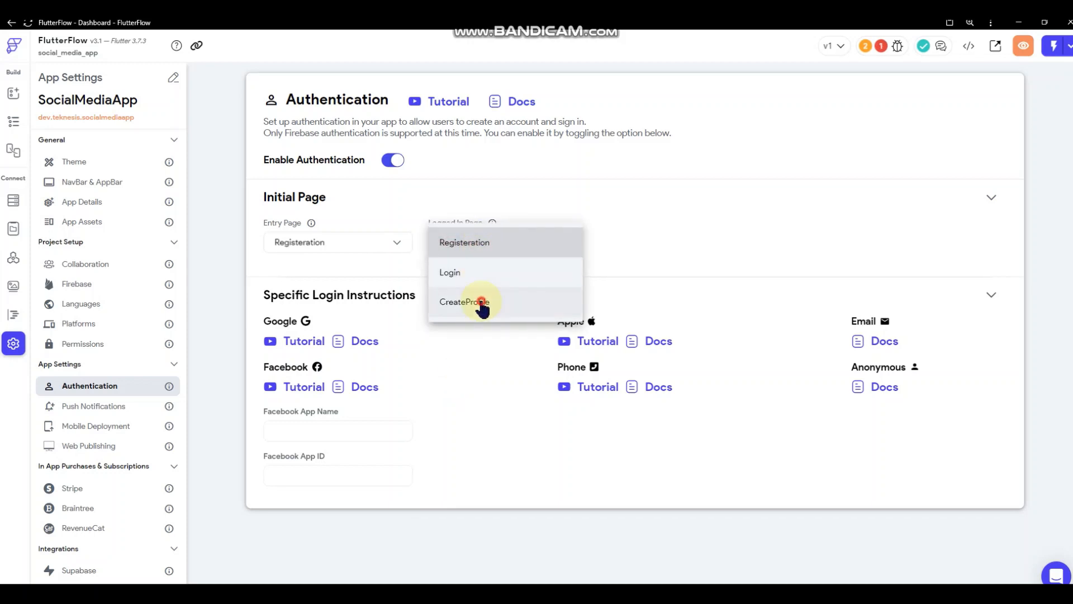
left_click(481, 305)
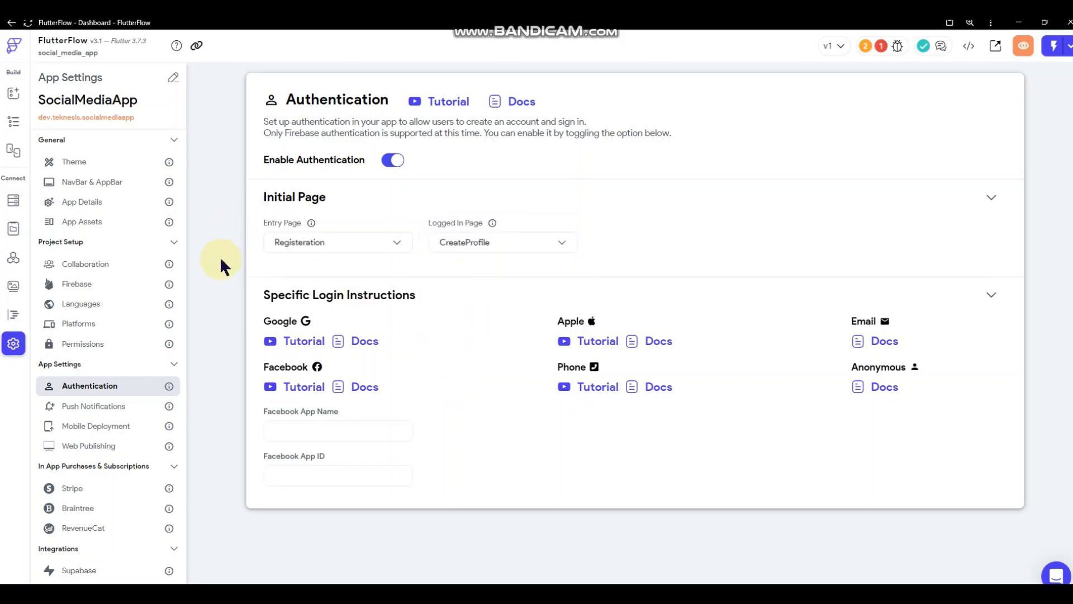
Open the Firestore settings at the Firestore Rules table listing access for each collection
left_click(13, 200)
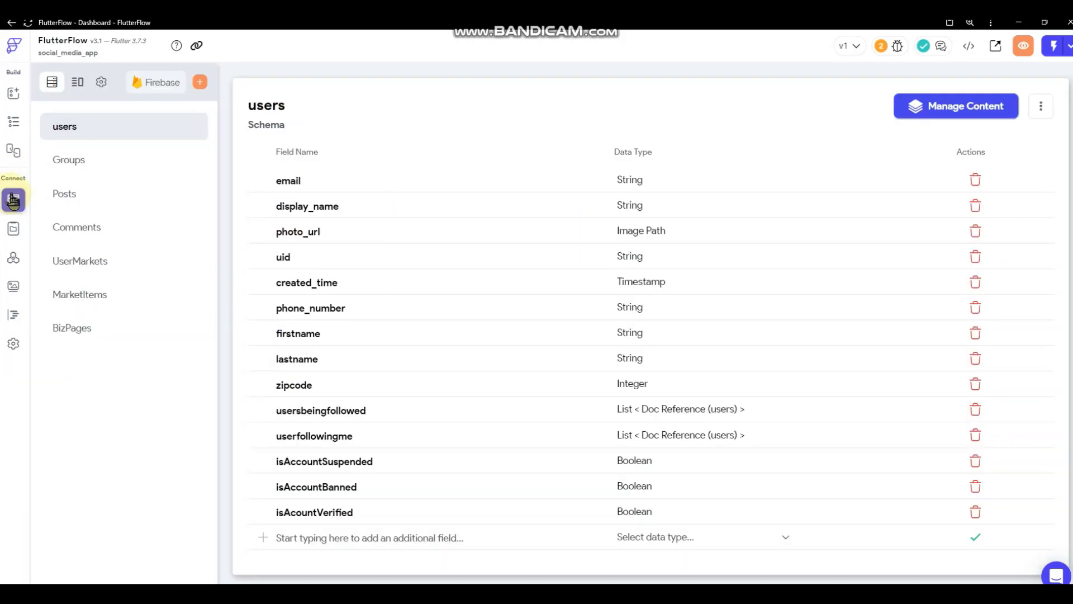
left_click(102, 82)
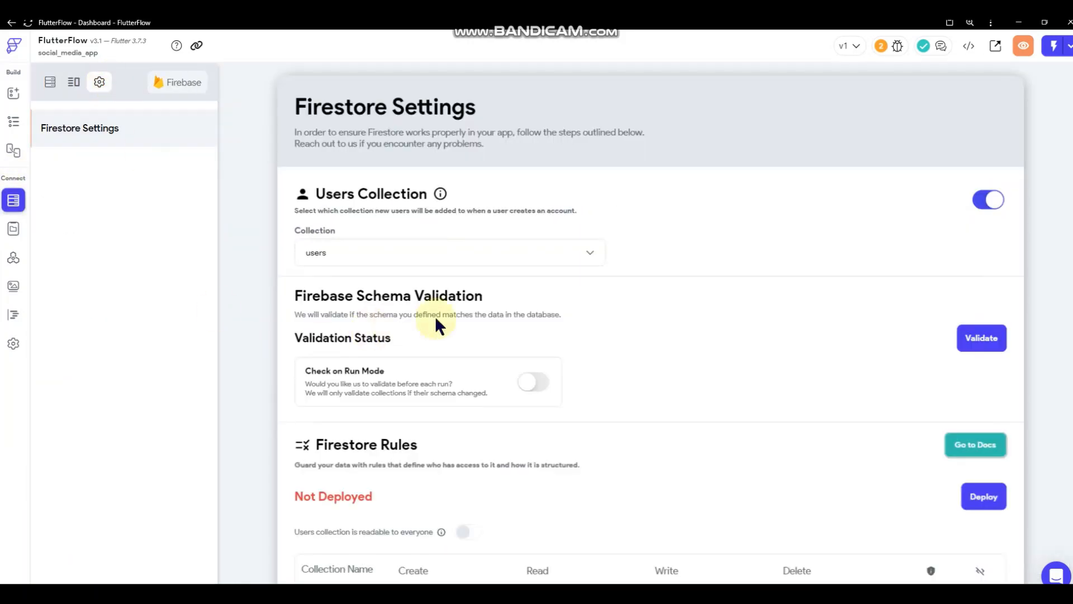
scroll(435, 317, "down", 6)
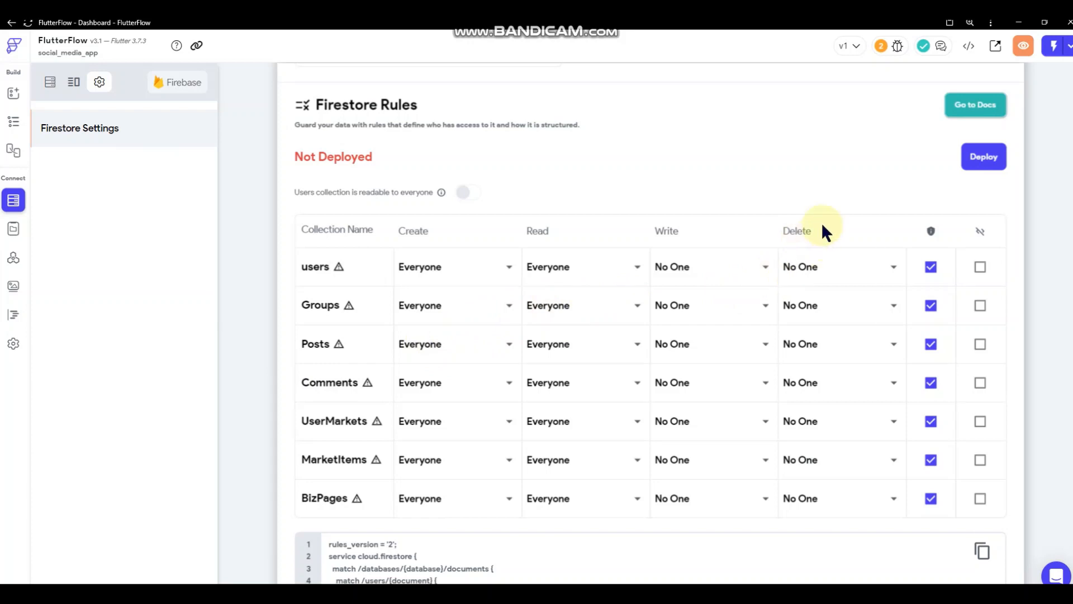
scroll(821, 224, "up", 2)
scroll(824, 218, "down", 5)
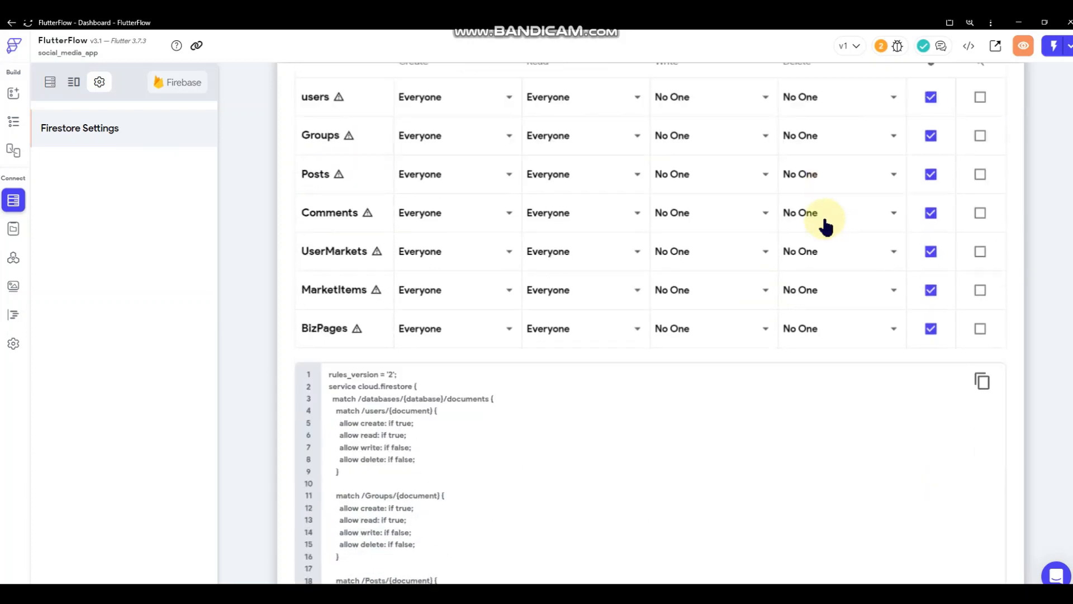
scroll(825, 223, "up", 1)
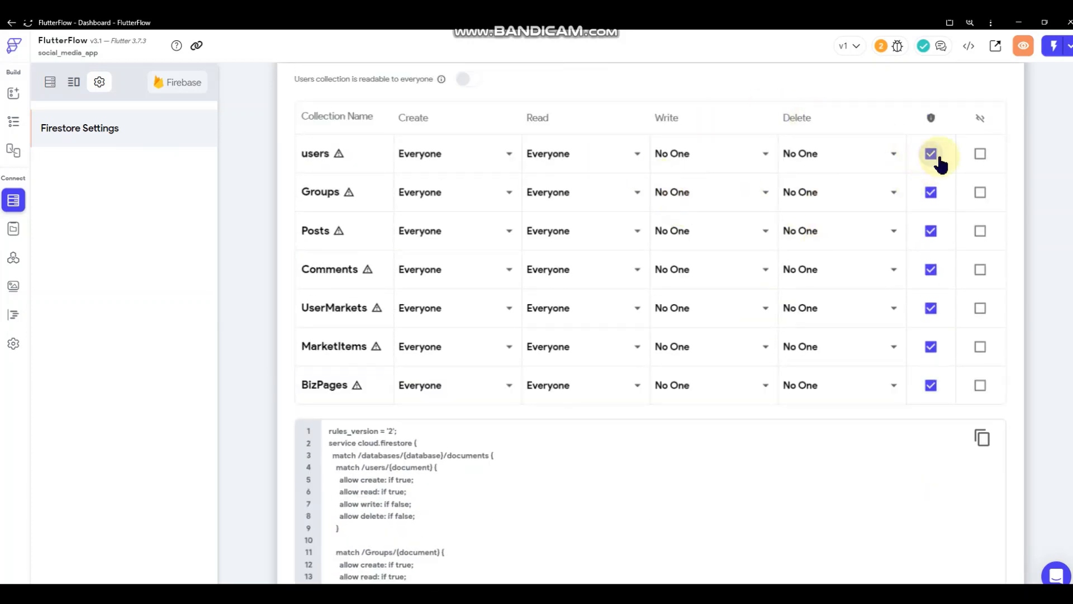
Set create, read, write and delete access for the Groups collection to Authenticated Users and clear its shield flag
left_click(508, 196)
left_click(476, 163)
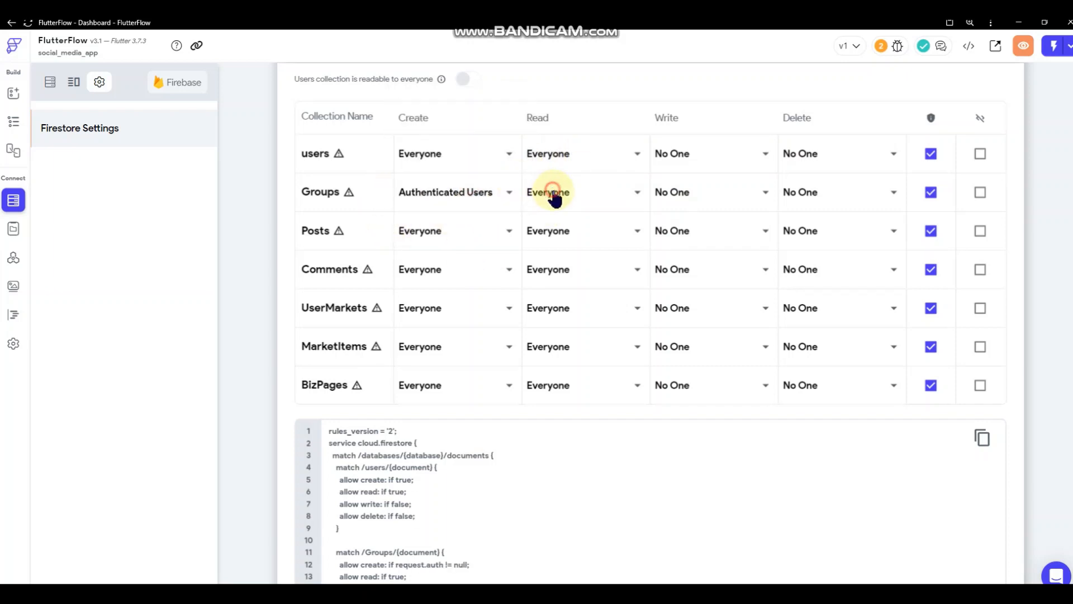
left_click(554, 197)
left_click(586, 166)
left_click(659, 198)
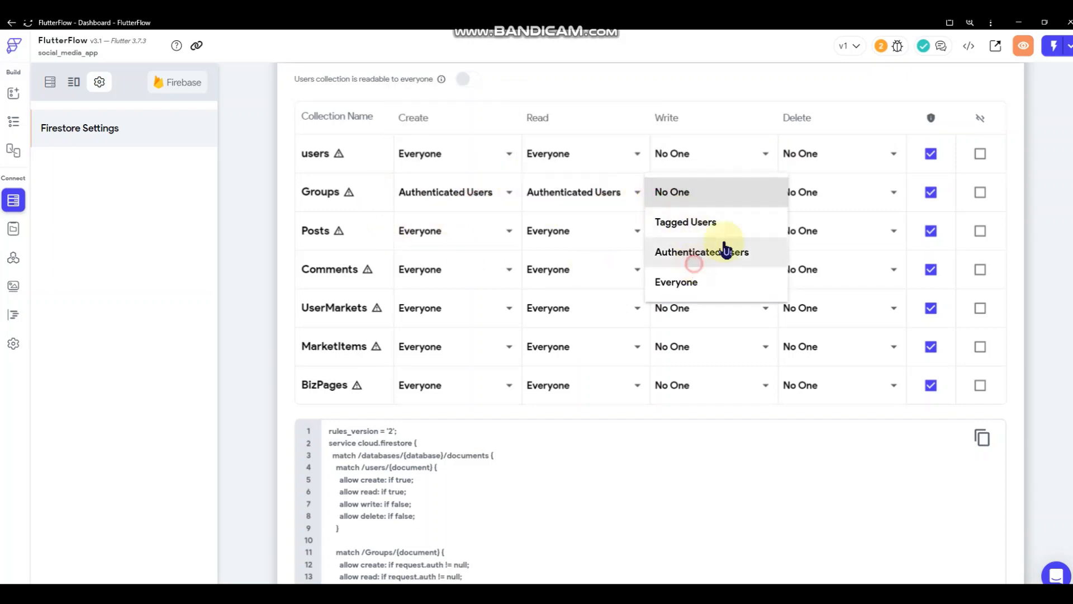
left_click(693, 260)
left_click(843, 196)
left_click(817, 259)
left_click(931, 193)
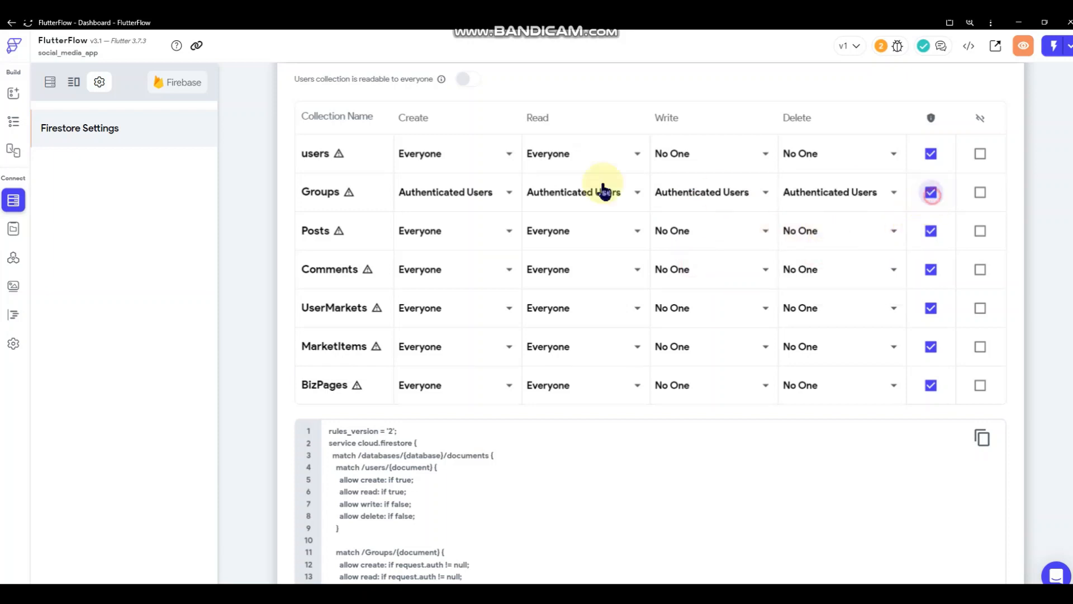
Set create, read, write and delete access for the Posts collection to Authenticated Users and clear its shield flag
left_click(432, 230)
left_click(448, 202)
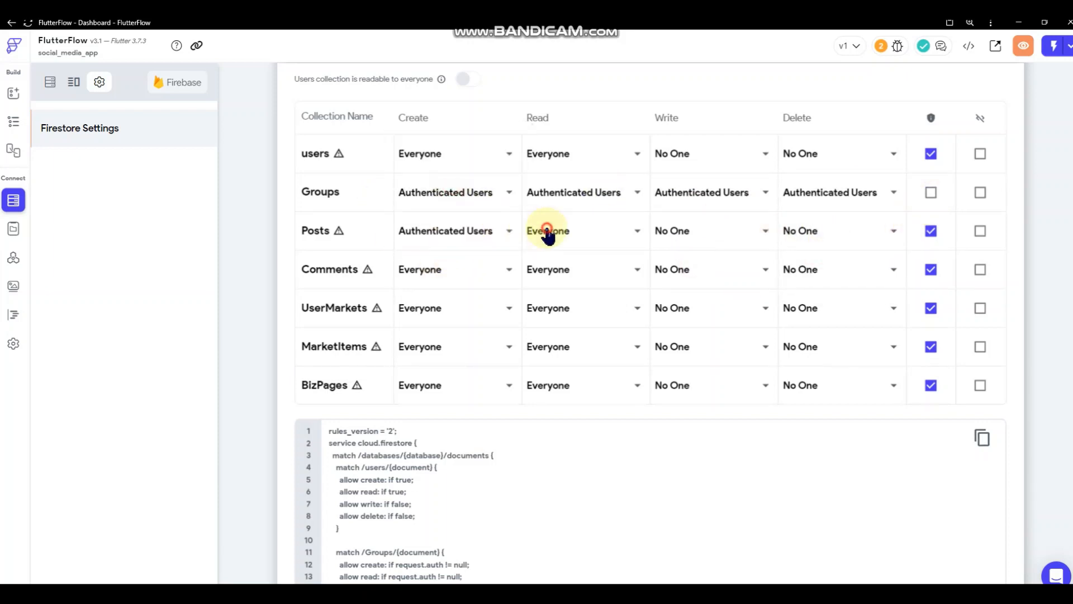
left_click(547, 233)
left_click(569, 202)
left_click(698, 235)
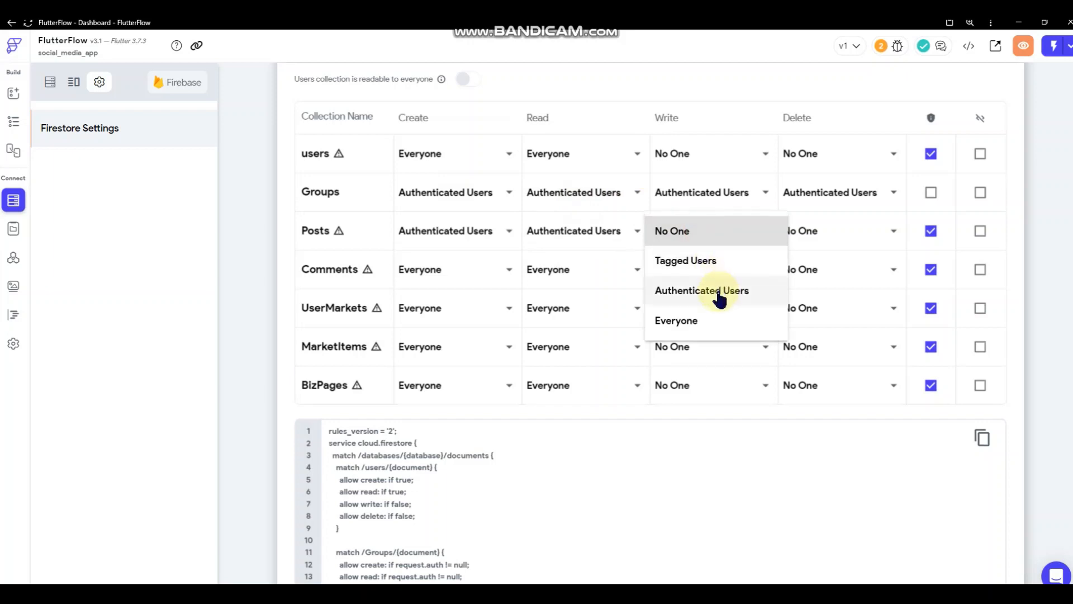
left_click(719, 293)
left_click(826, 235)
left_click(834, 294)
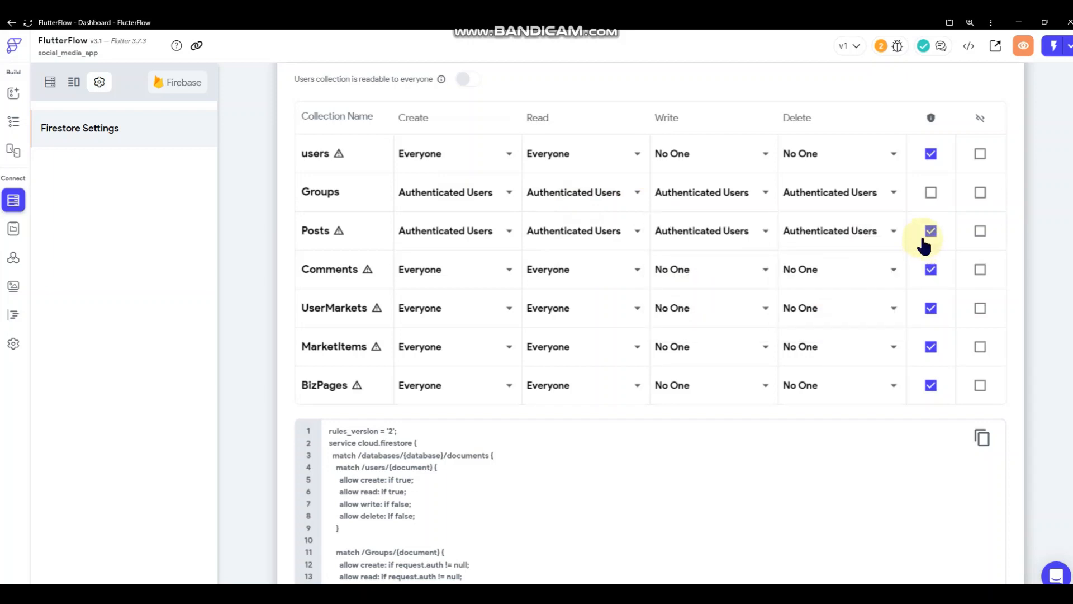
left_click(924, 241)
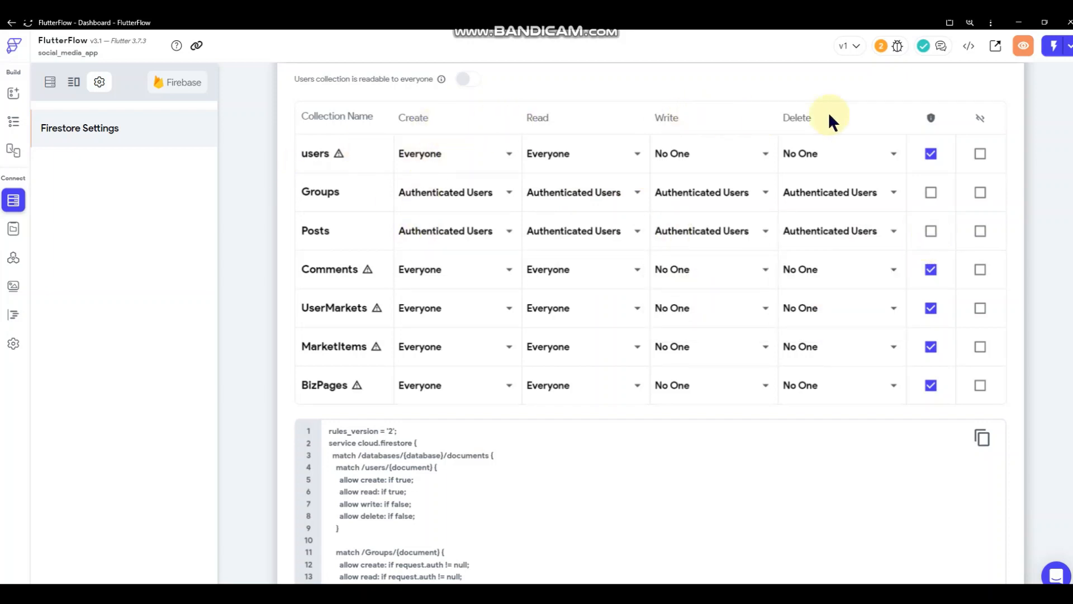
Set create, read, write and delete access for the Comments collection to Authenticated Users and clear its shield flag
left_click(444, 273)
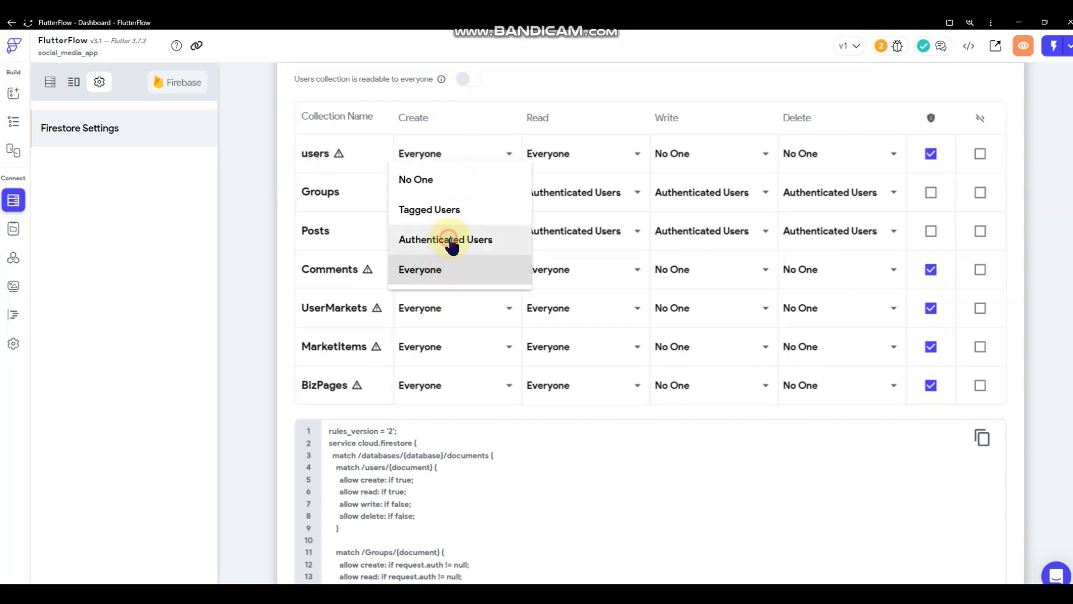
left_click(452, 240)
left_click(545, 279)
left_click(587, 239)
left_click(672, 269)
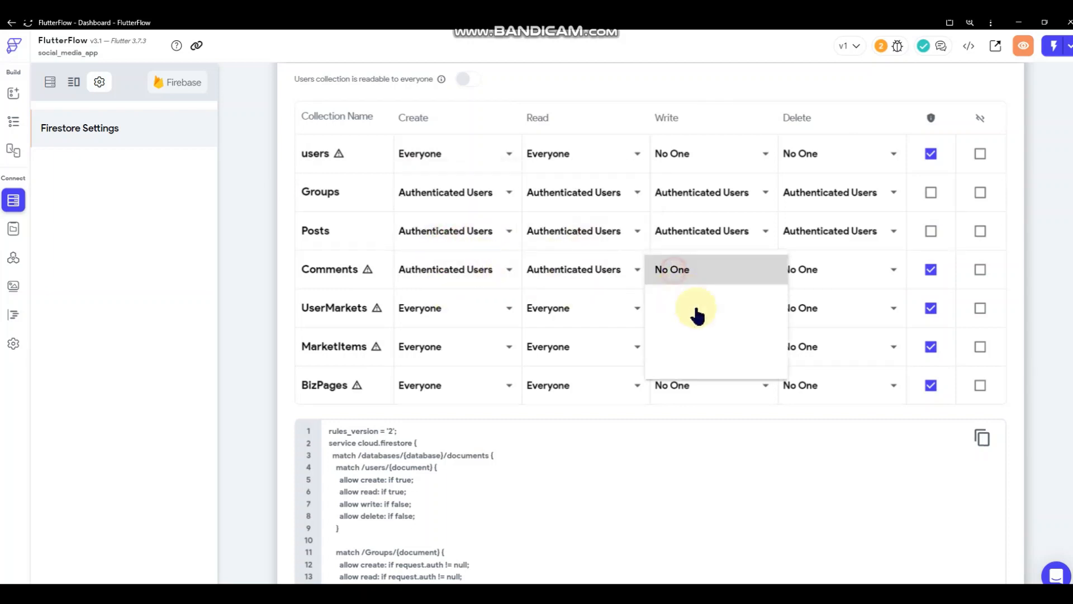
left_click(702, 335)
left_click(844, 271)
left_click(844, 337)
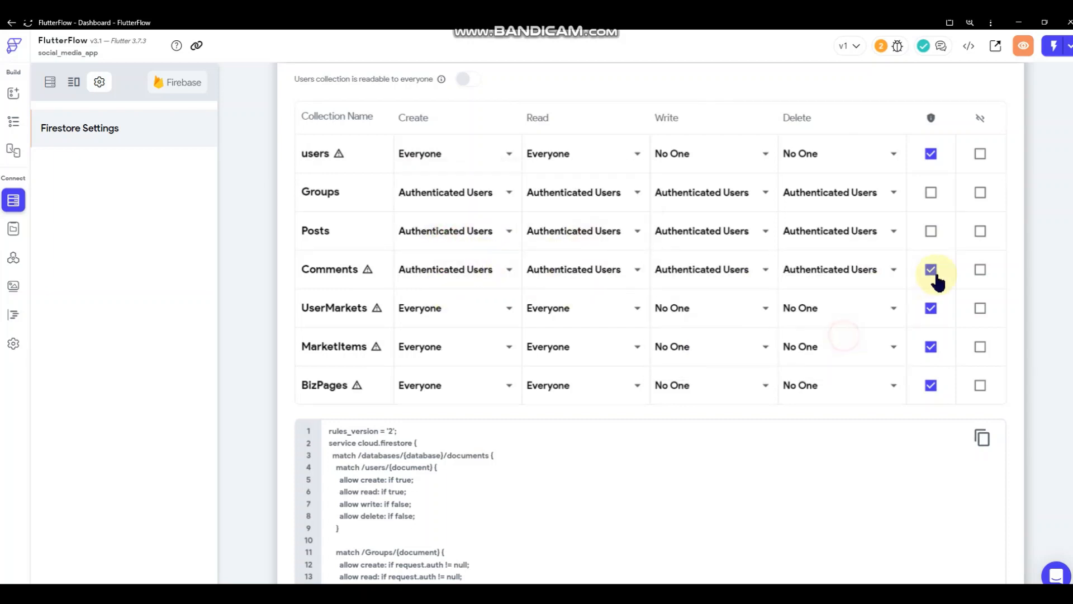
left_click(935, 275)
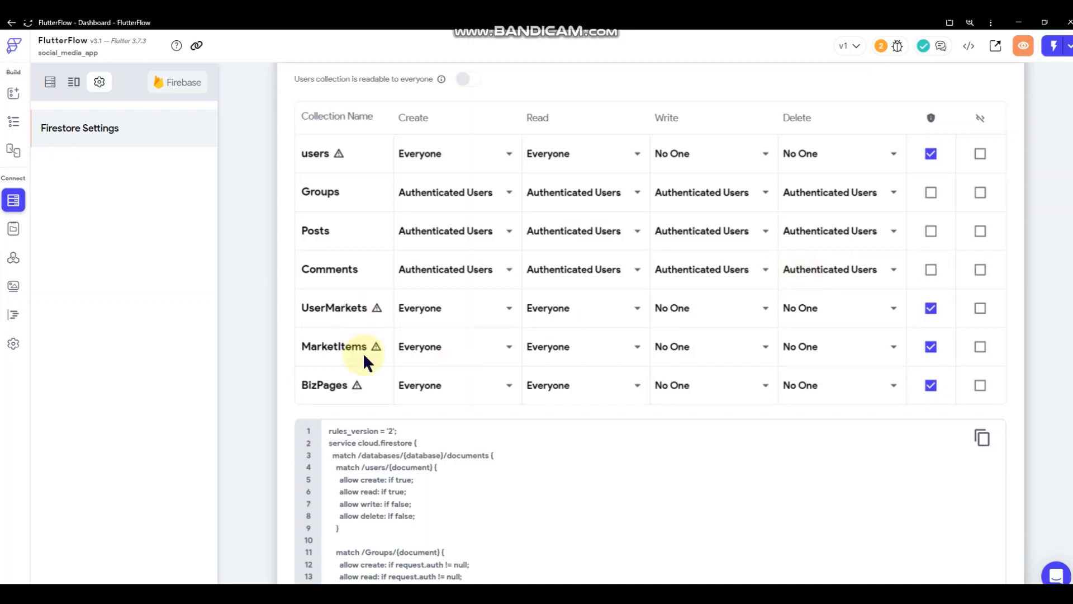
Set create, read, write and delete access for the UserMarkets collection to Authenticated Users and clear its shield flag
left_click(472, 309)
left_click(474, 272)
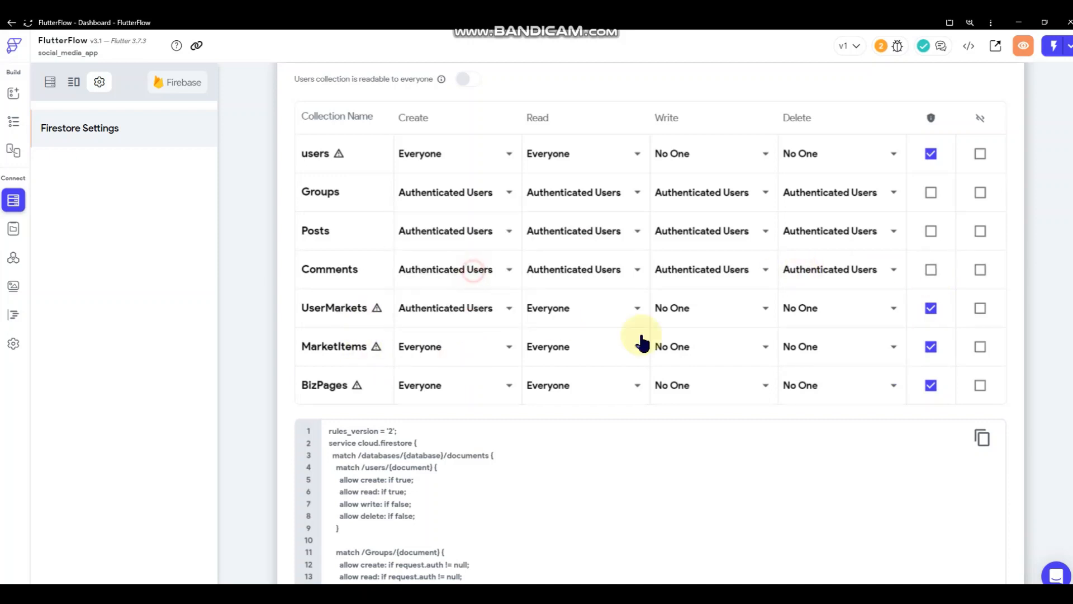
left_click(613, 312)
left_click(606, 279)
left_click(724, 312)
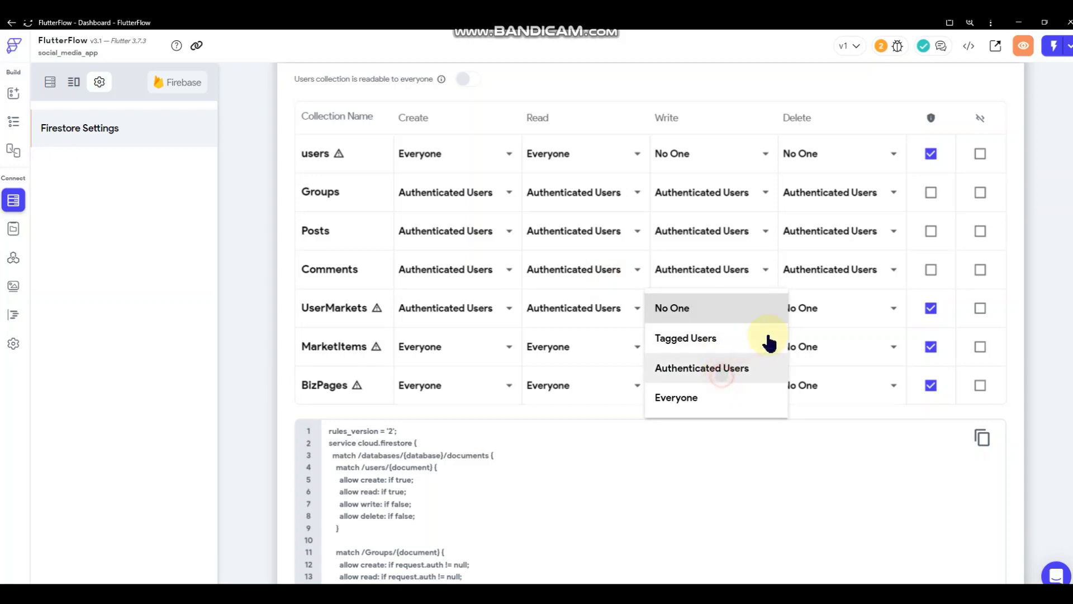
left_click(721, 369)
left_click(814, 309)
left_click(826, 369)
left_click(931, 308)
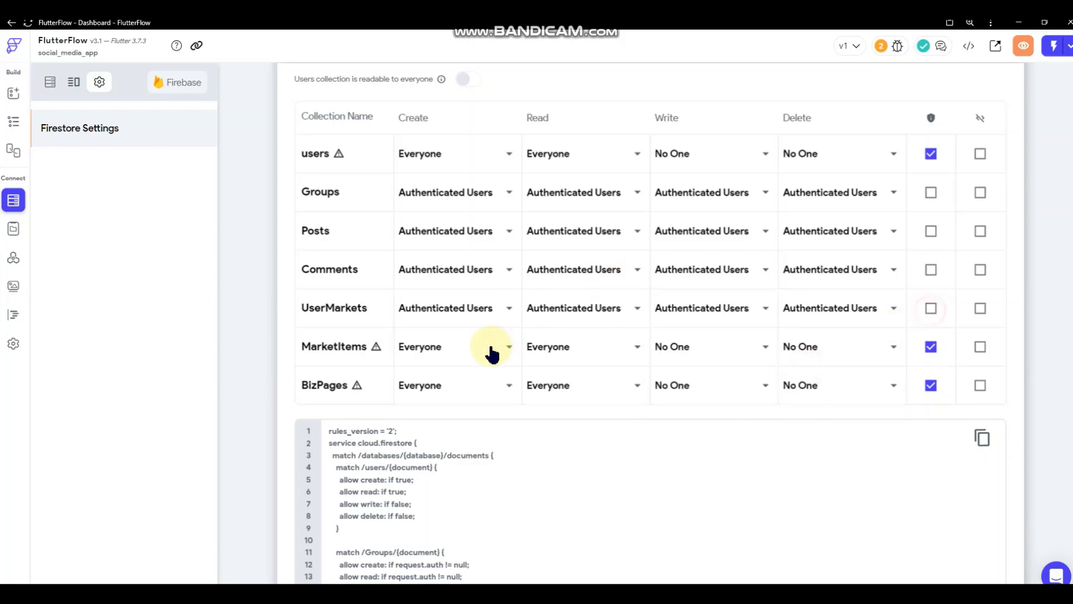
Set create, read, write and delete access for the MarketItems collection to Authenticated Users
left_click(491, 353)
left_click(469, 310)
left_click(607, 357)
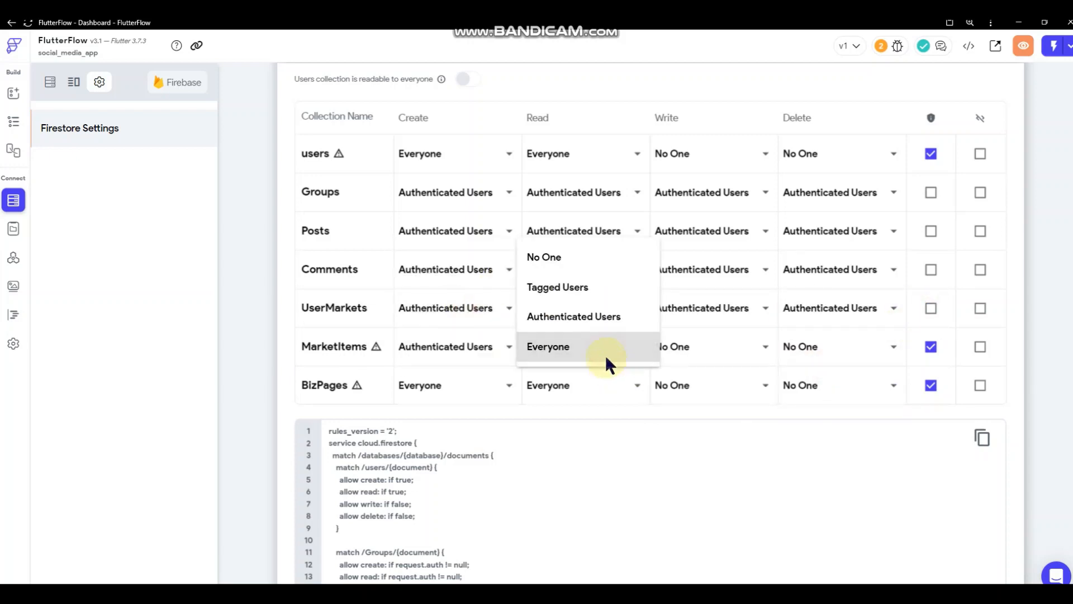
left_click(602, 317)
left_click(701, 359)
left_click(716, 408)
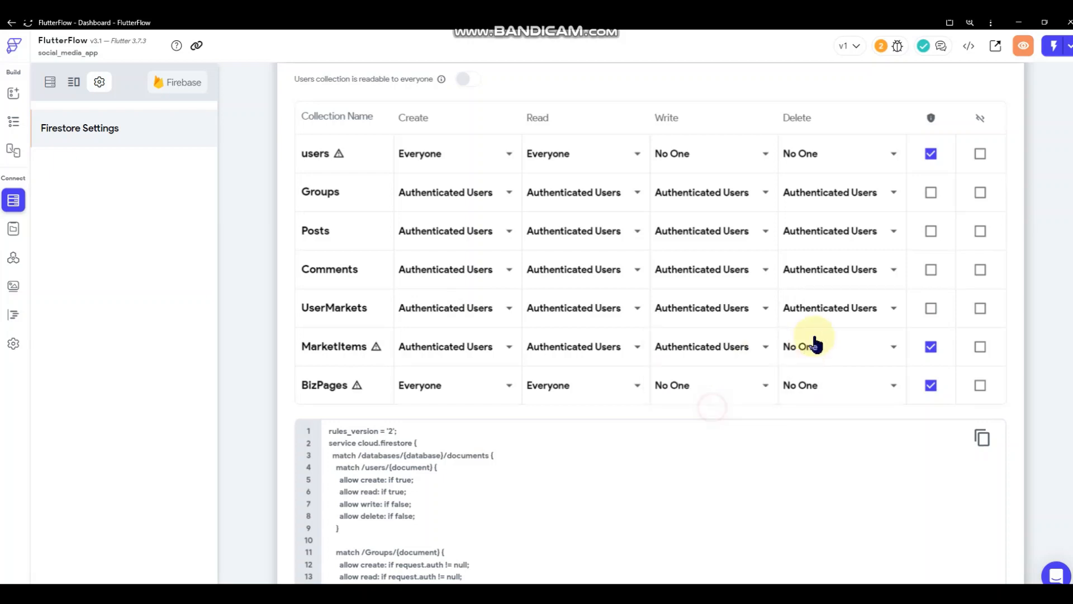
left_click(817, 345)
left_click(818, 406)
Set all four access rights for the BizPages collection to Authenticated Users and clear the shield flags of BizPages and MarketItems
left_click(447, 387)
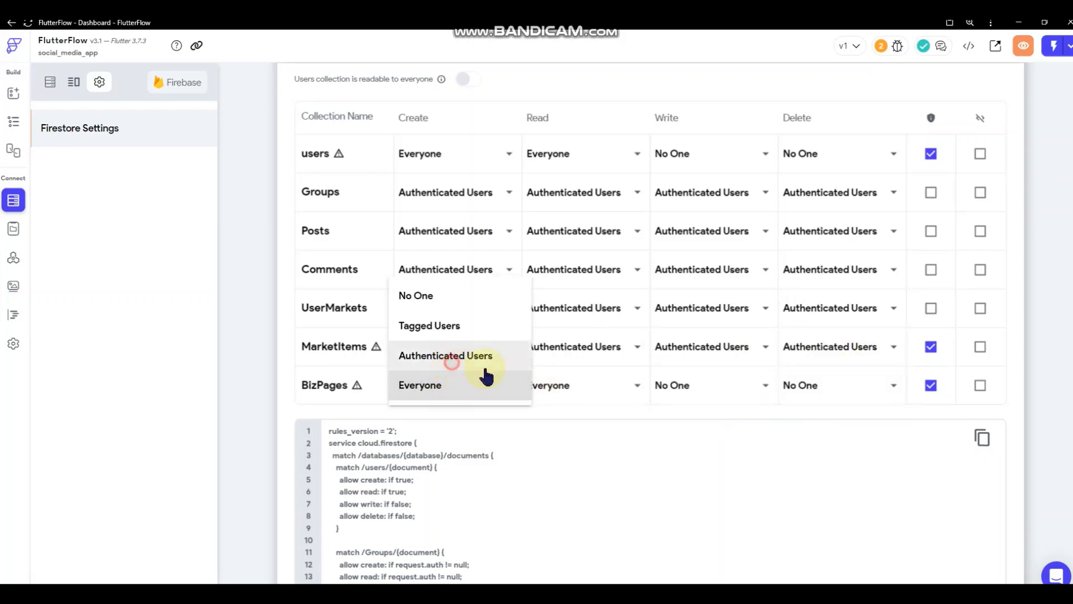
left_click(484, 367)
left_click(547, 383)
left_click(561, 358)
left_click(679, 388)
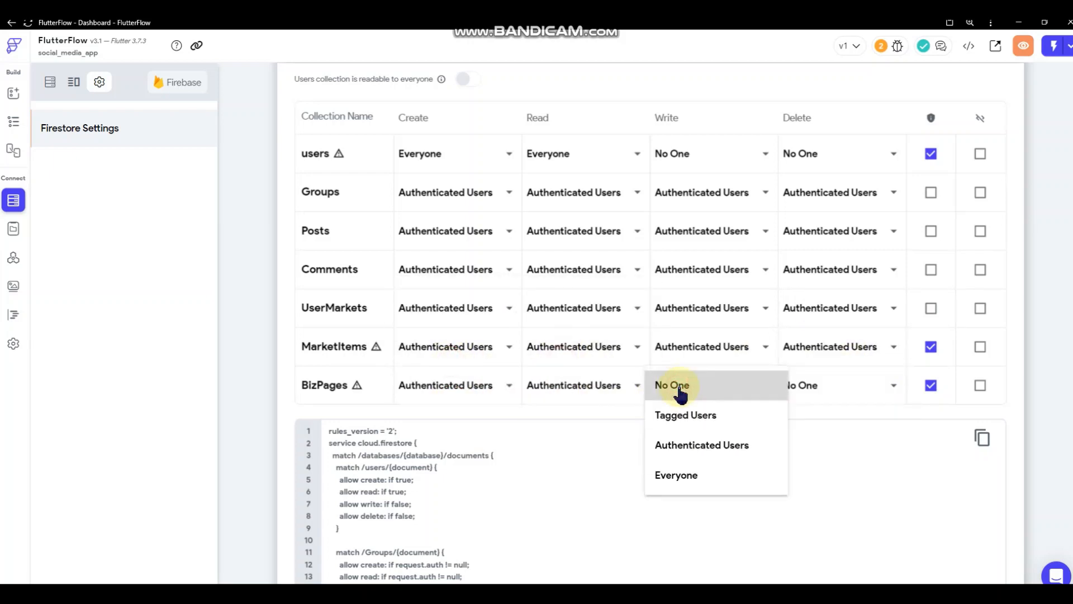
left_click(711, 444)
left_click(805, 386)
left_click(815, 445)
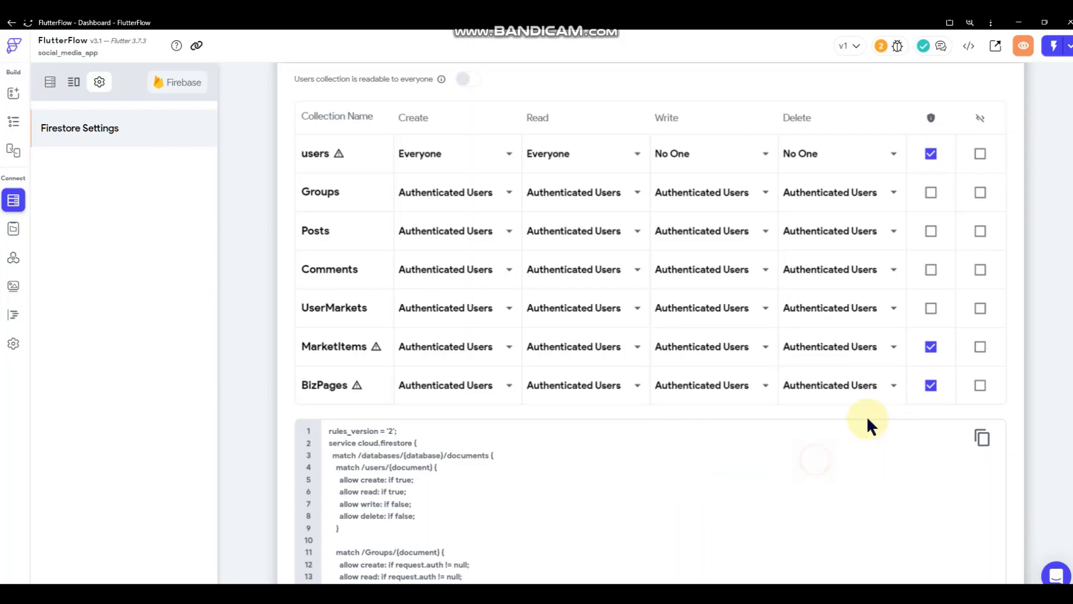
left_click(931, 385)
left_click(931, 348)
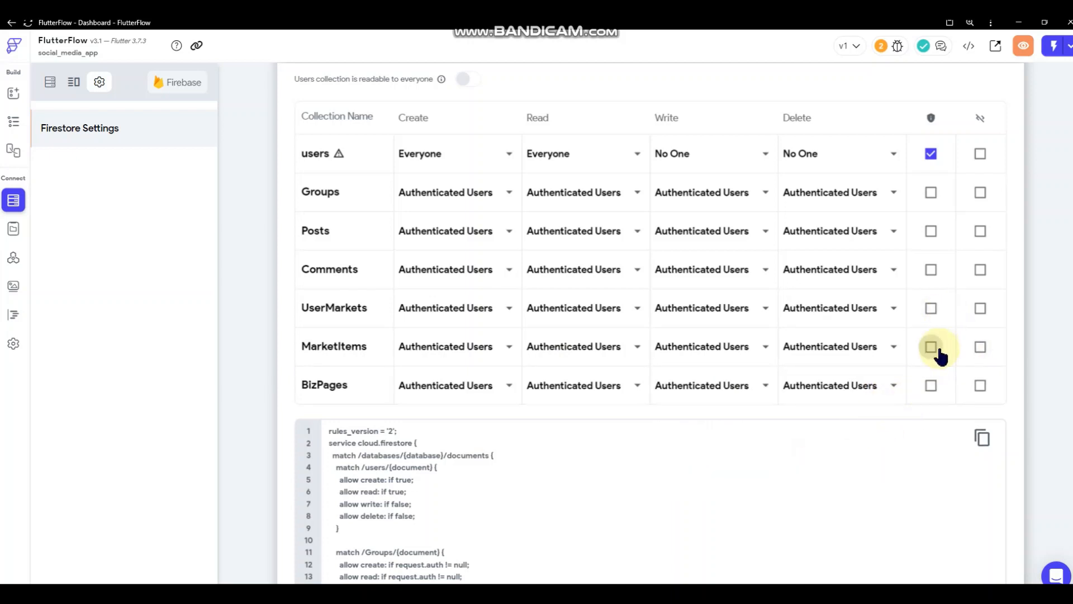
Deploy the updated Firestore rules to Firebase
scroll(950, 341, "up", 3)
left_click(984, 215)
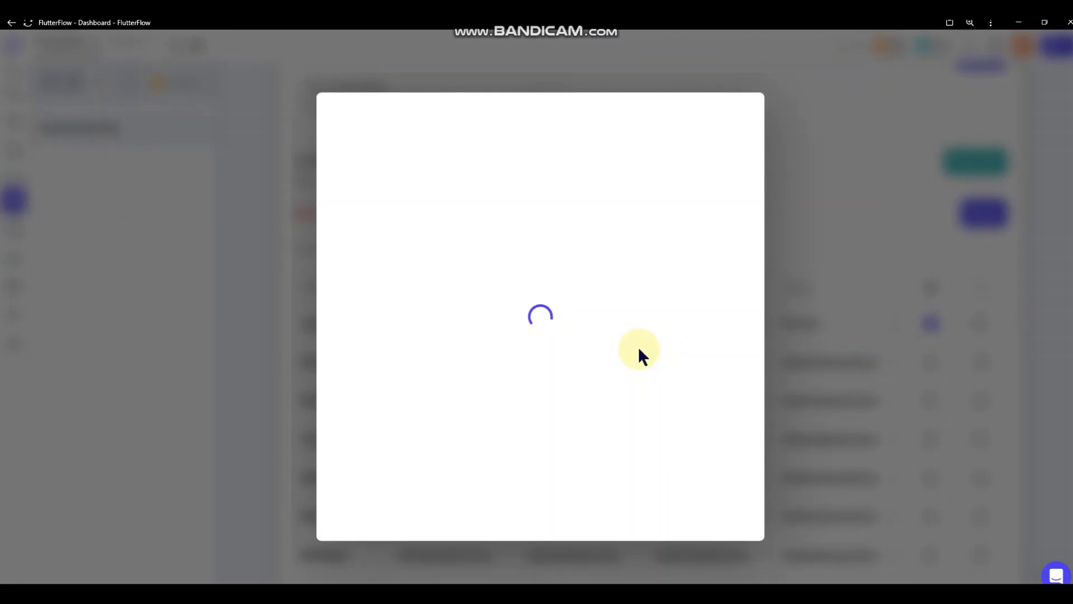
left_click(718, 512)
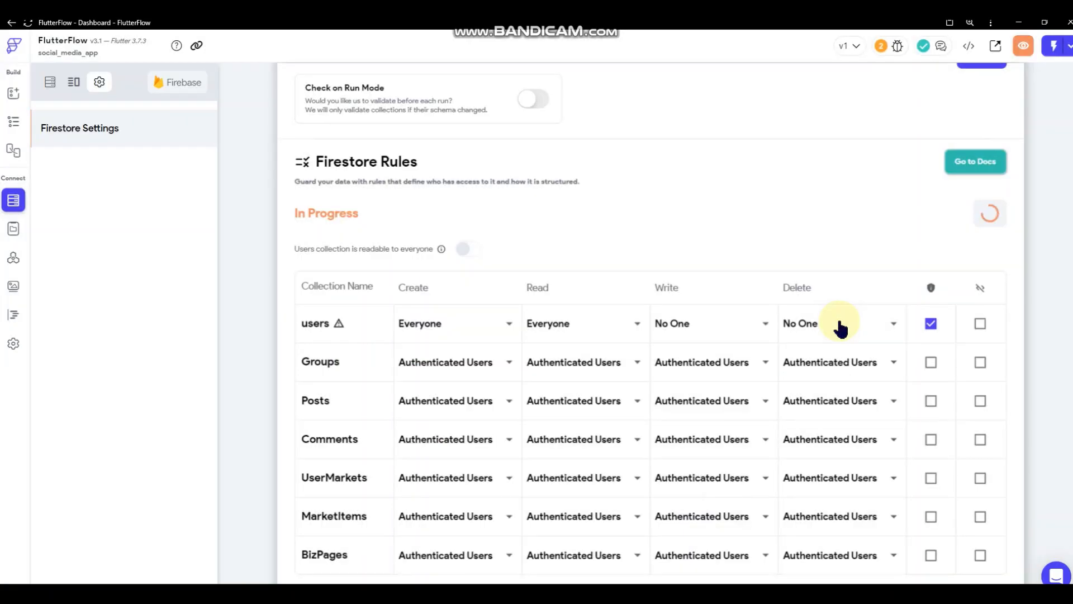
scroll(820, 250, "up", 5)
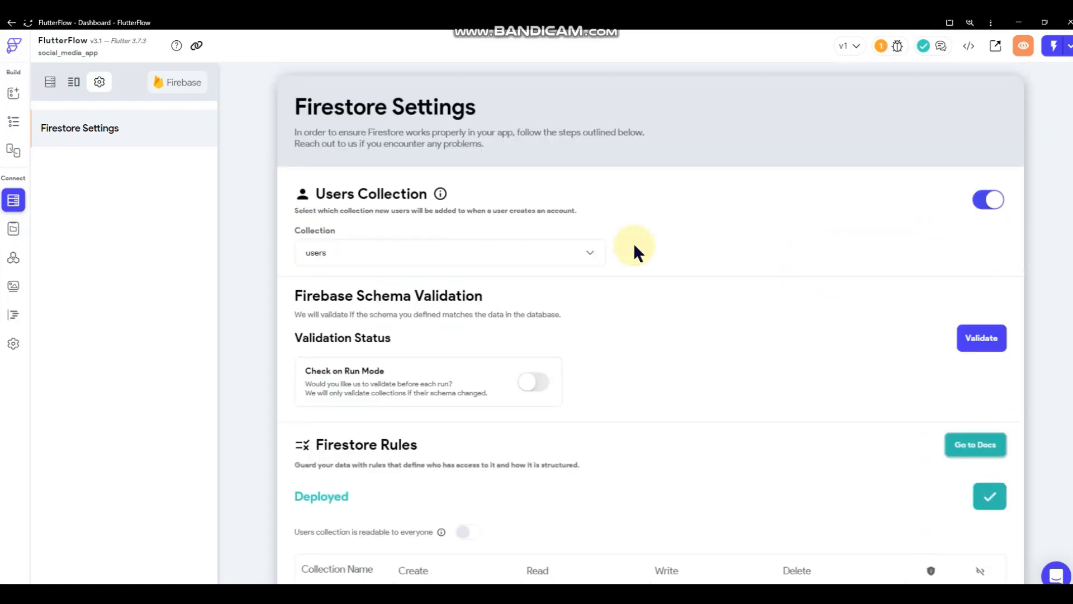
Leave the Firestore settings and return to the CreateProfile page in the page editor
scroll(634, 246, "down", 1)
left_click(49, 82)
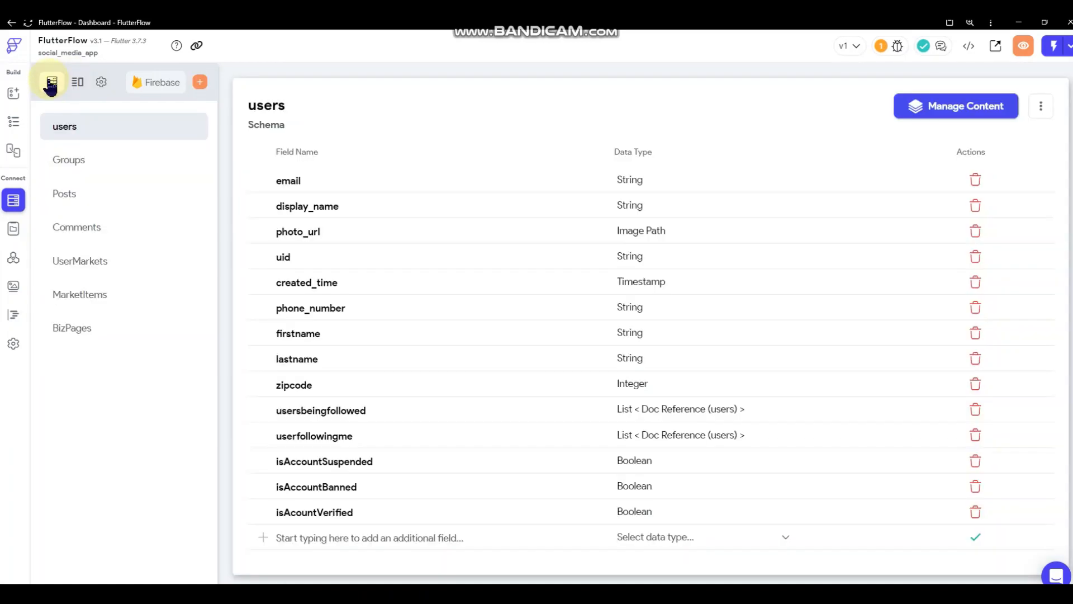
left_click(14, 149)
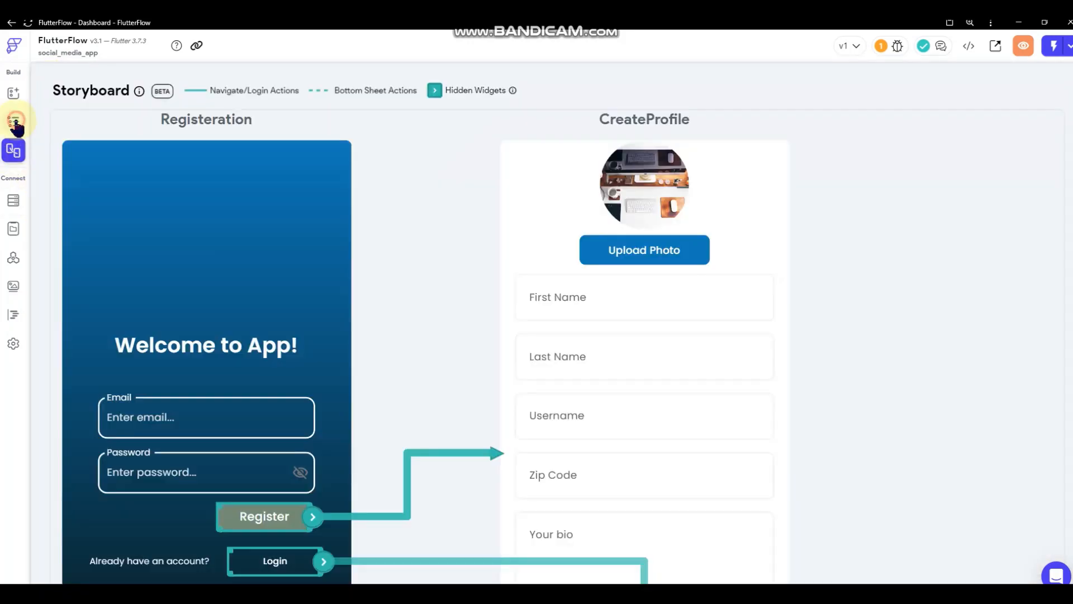
left_click(14, 121)
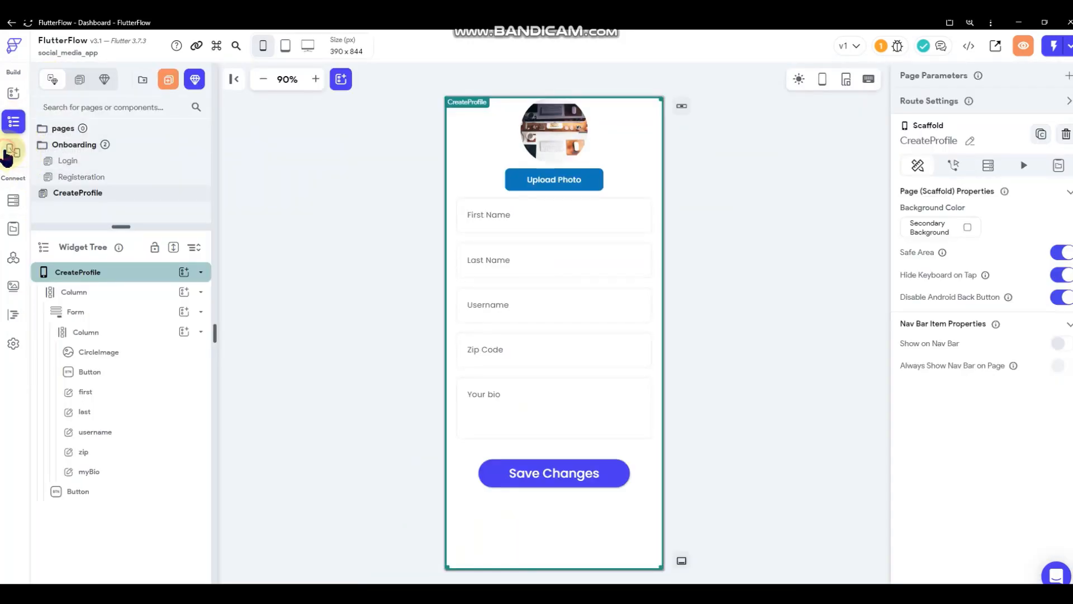
left_click(7, 154)
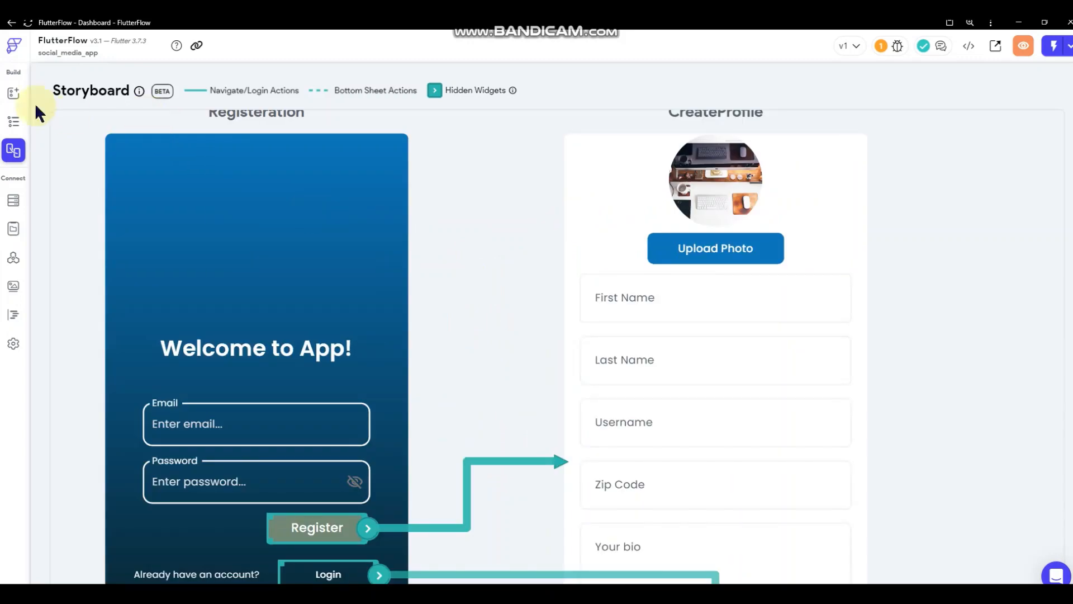
left_click(17, 127)
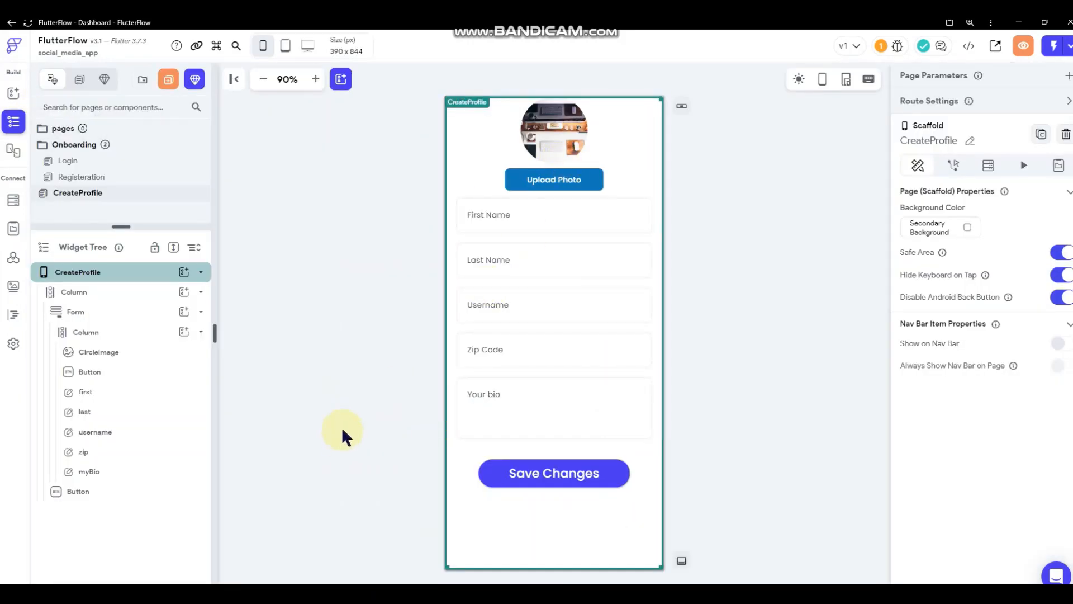
Bind the CircleImage's network path to the Authenticated User's Photo URL
left_click(554, 131)
left_click(959, 459)
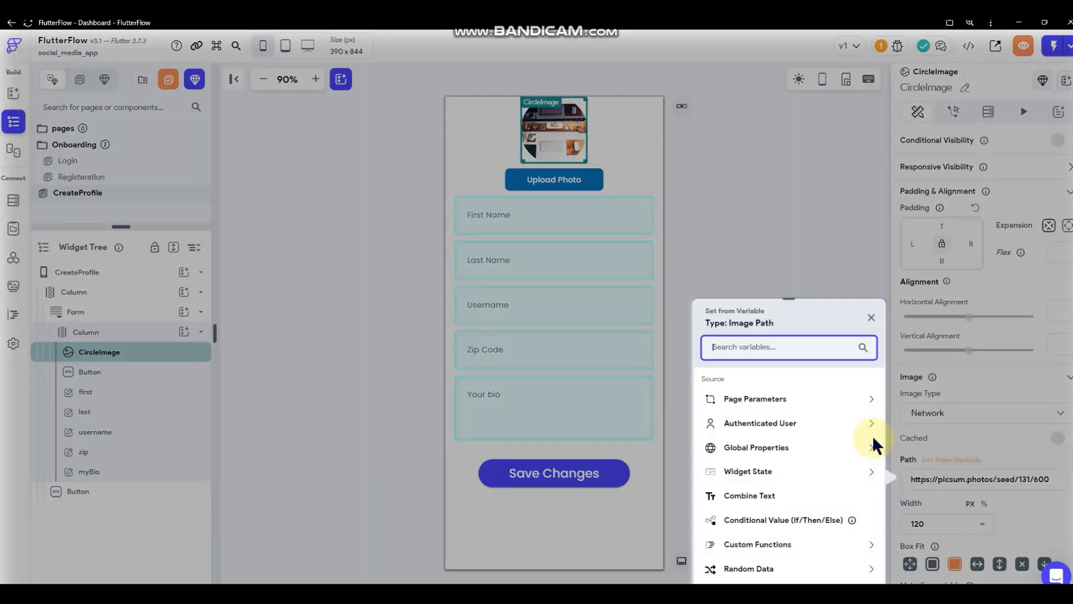
left_click(771, 425)
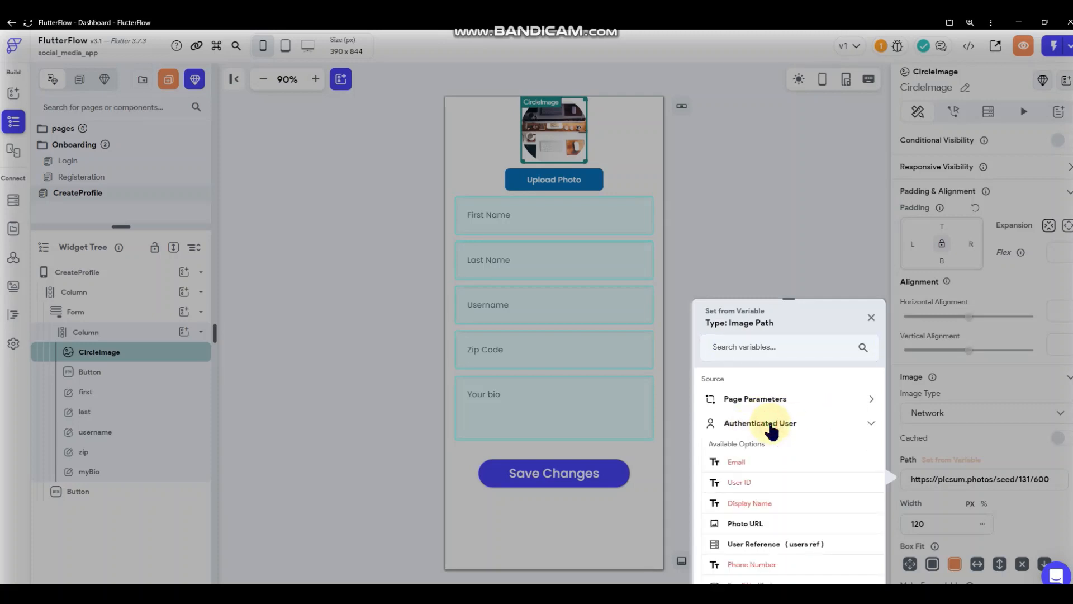
left_click(747, 524)
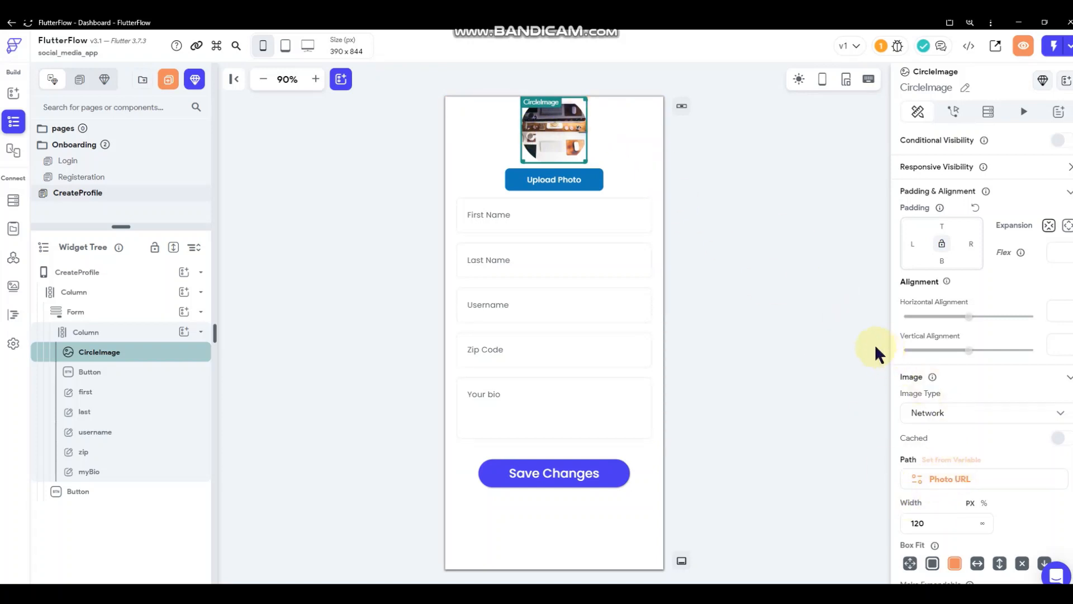
Examine the variable sources offered for the CircleImage's path, including the Widget State options
left_click(561, 182)
left_click(562, 136)
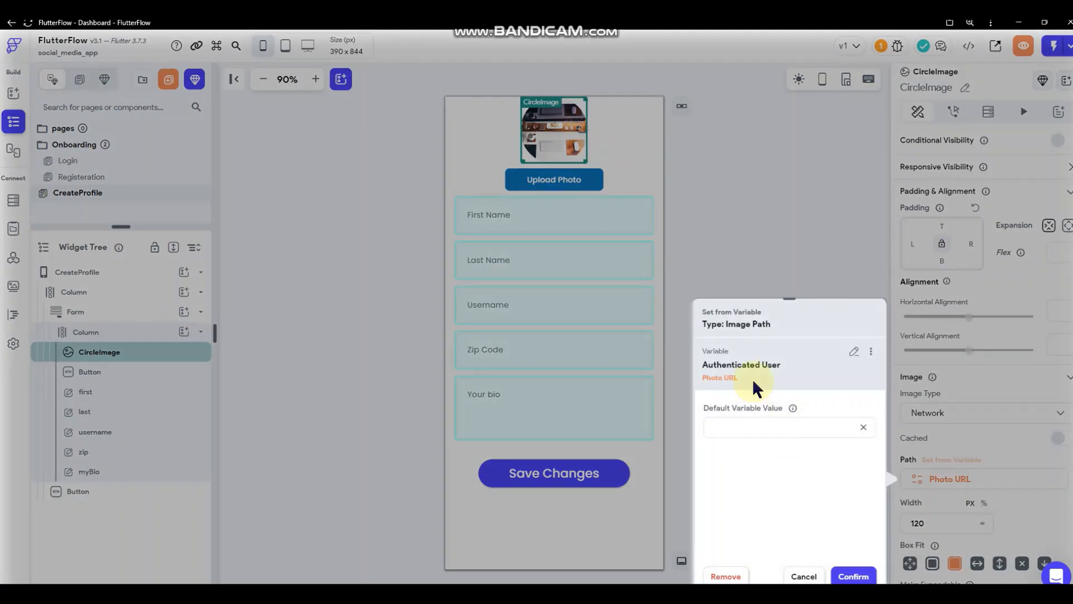
left_click(853, 352)
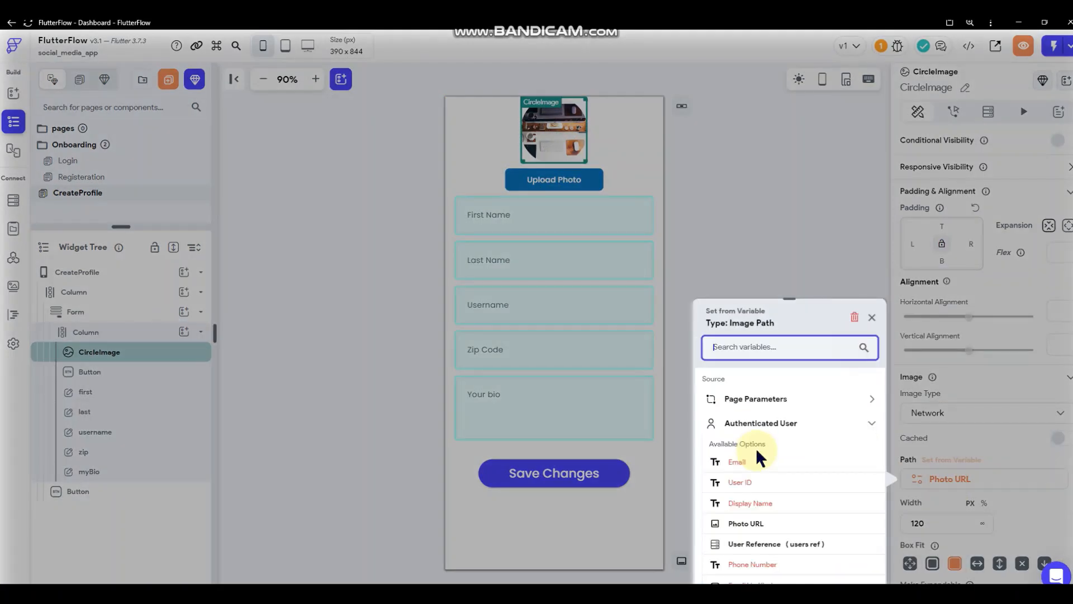
left_click(813, 420)
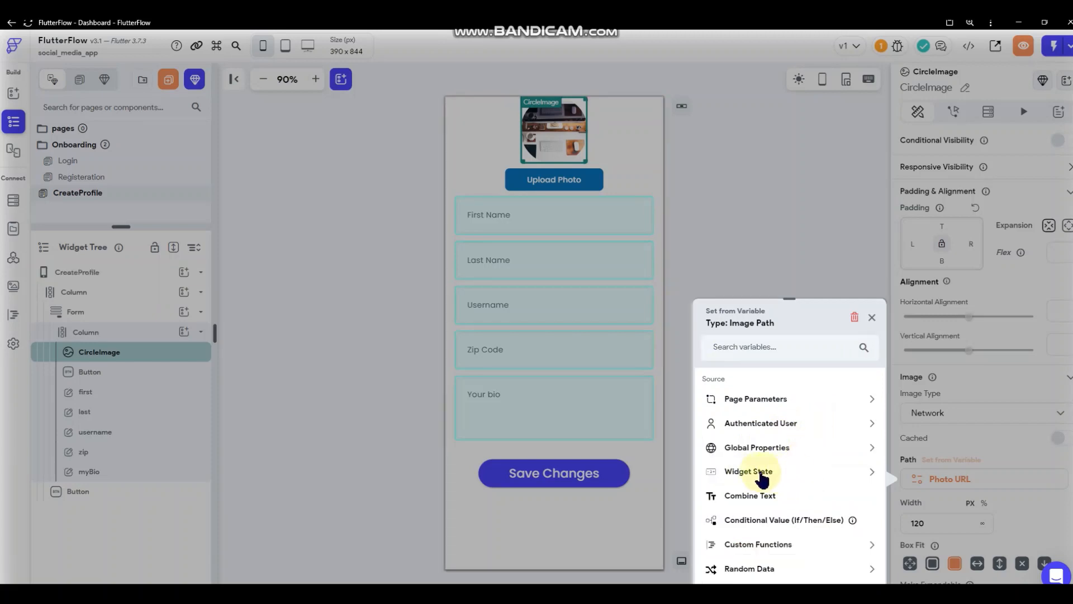
left_click(780, 473)
scroll(777, 479, "down", 3)
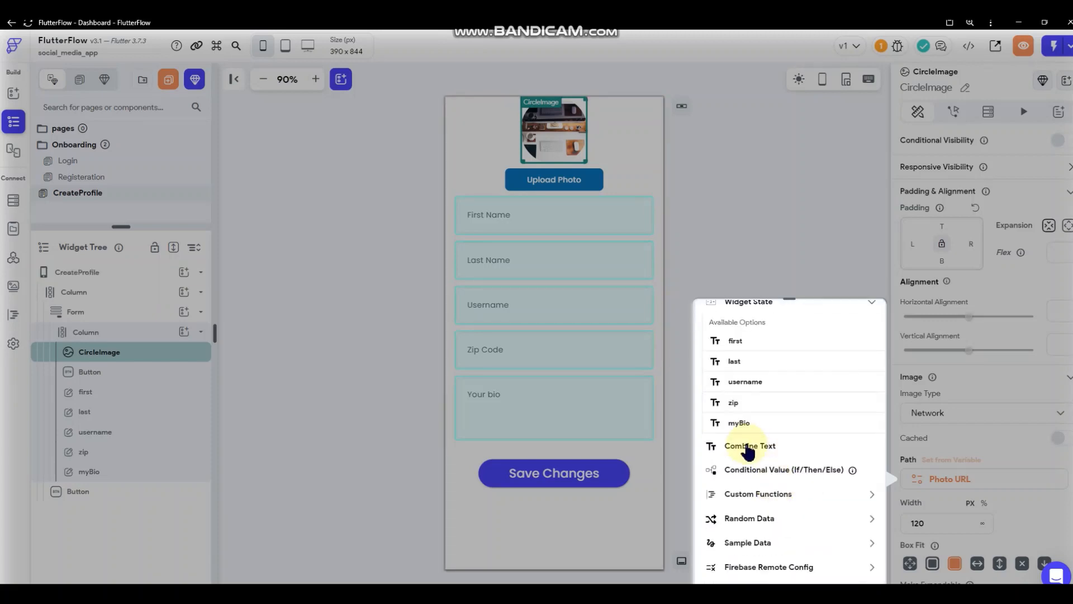
scroll(756, 433, "up", 3)
left_click(799, 263)
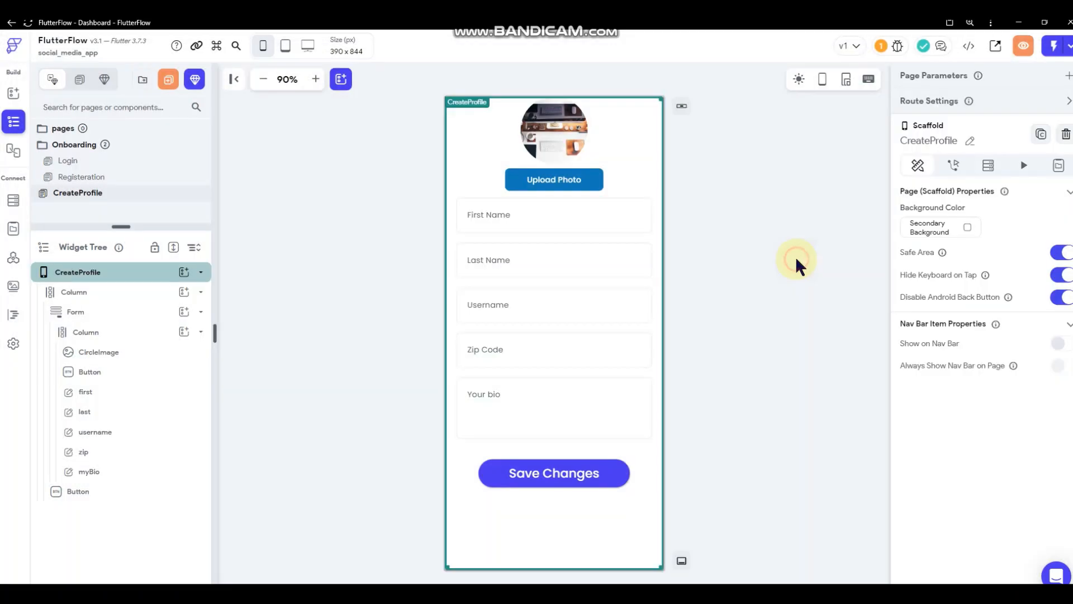
Add an On Tap Upload Photo/Video action to the Upload Photo button in the Action Flow Editor
left_click(554, 179)
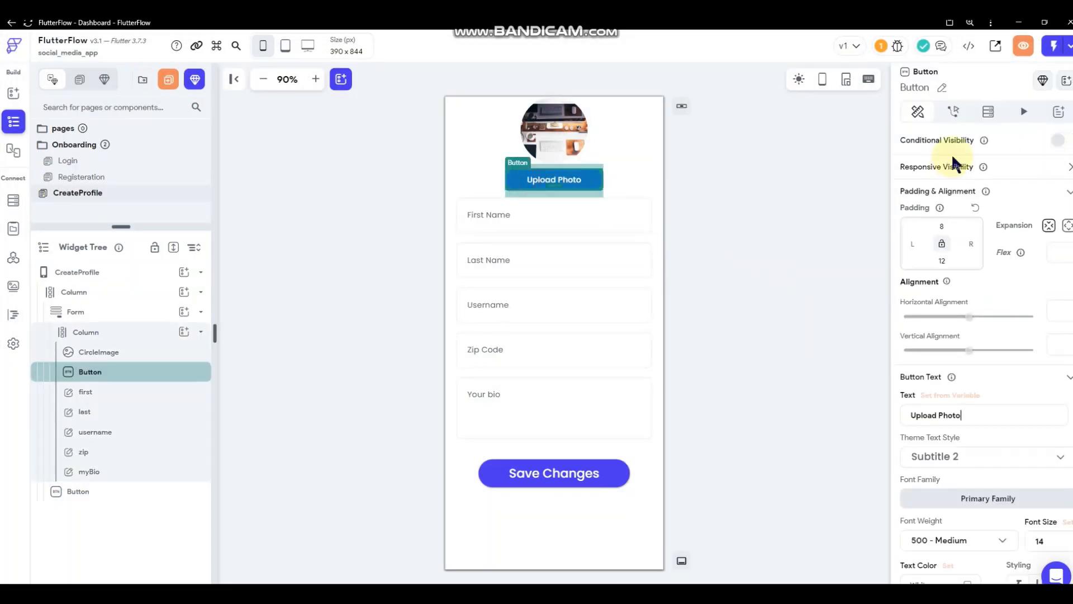
left_click(950, 113)
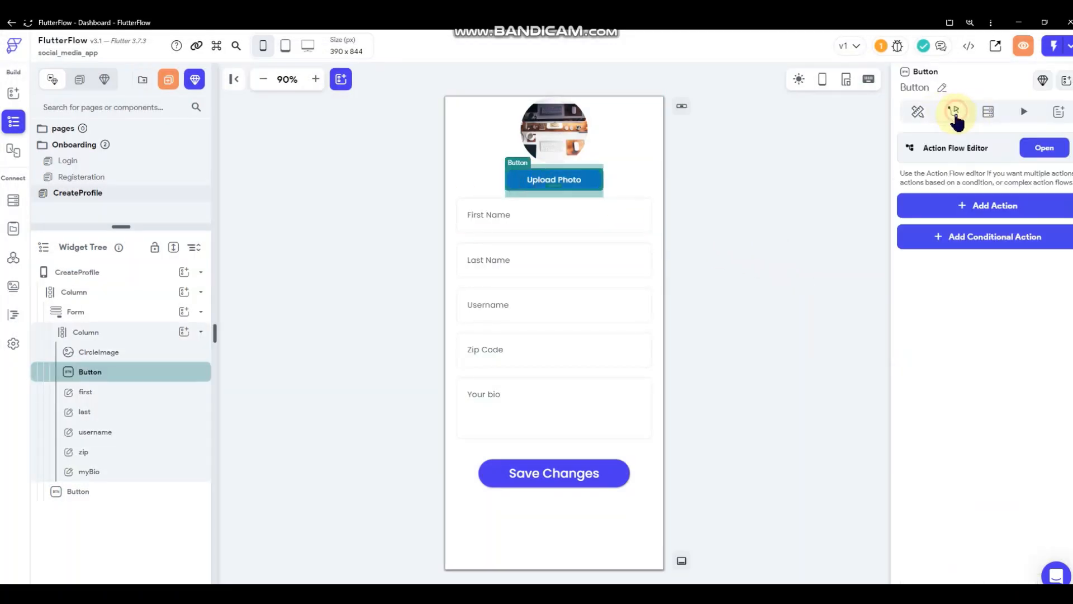
left_click(1053, 154)
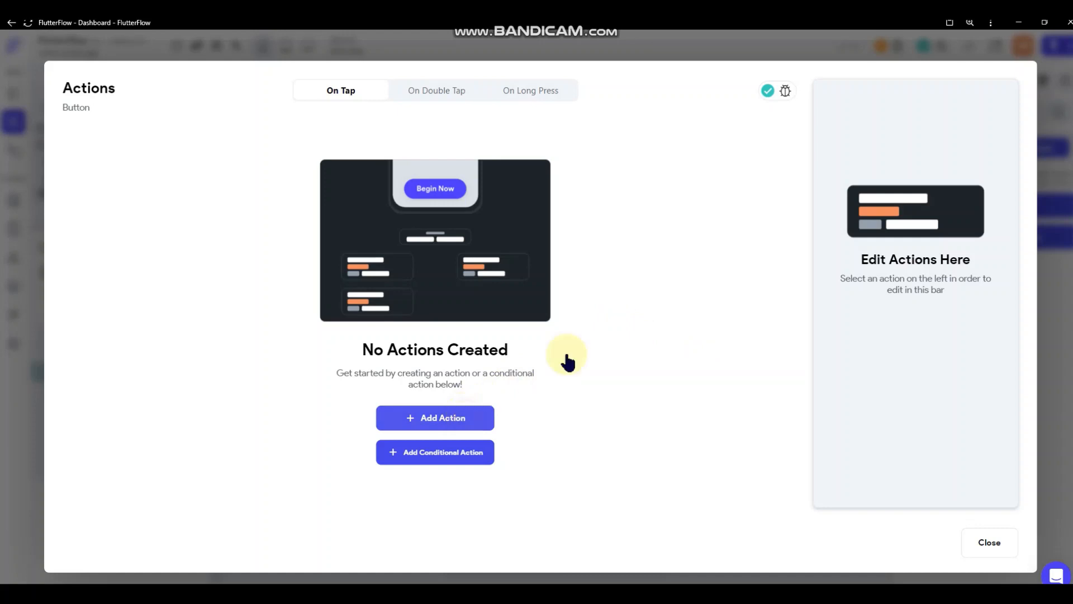
left_click(435, 418)
scroll(869, 371, "down", 5)
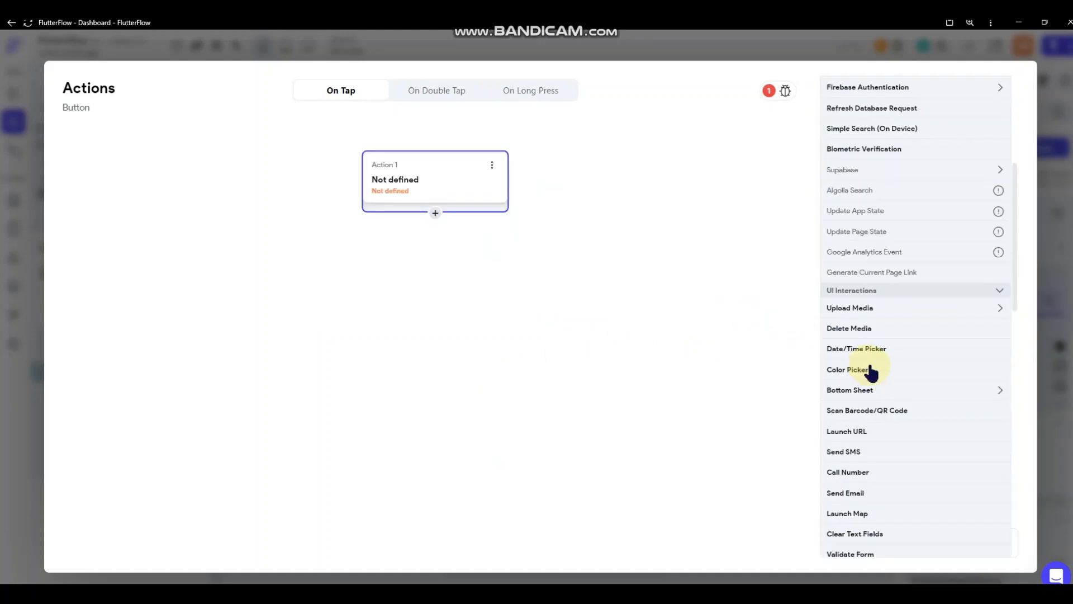
left_click(857, 313)
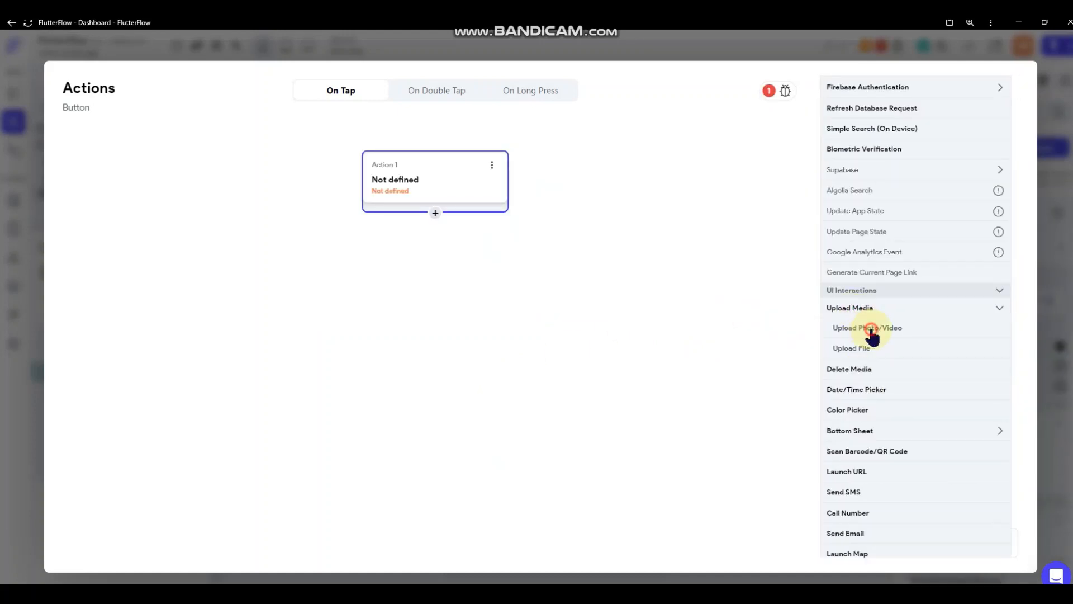
left_click(872, 330)
scroll(934, 202, "up", 2)
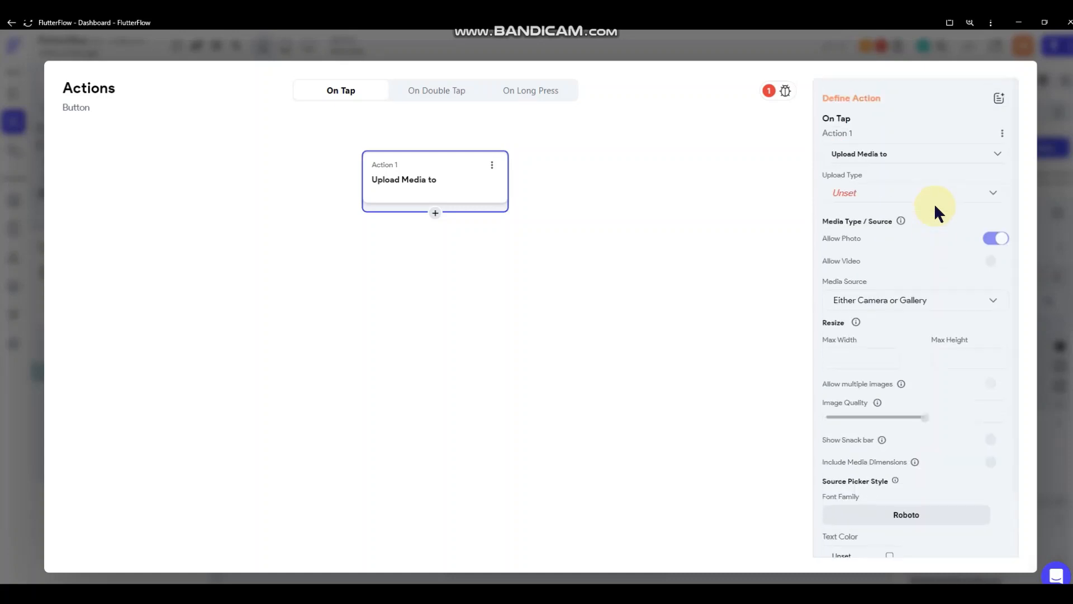
Set the upload action's type to Firebase and media source to Gallery, enable Show Snack bar, and close the action editor
left_click(889, 200)
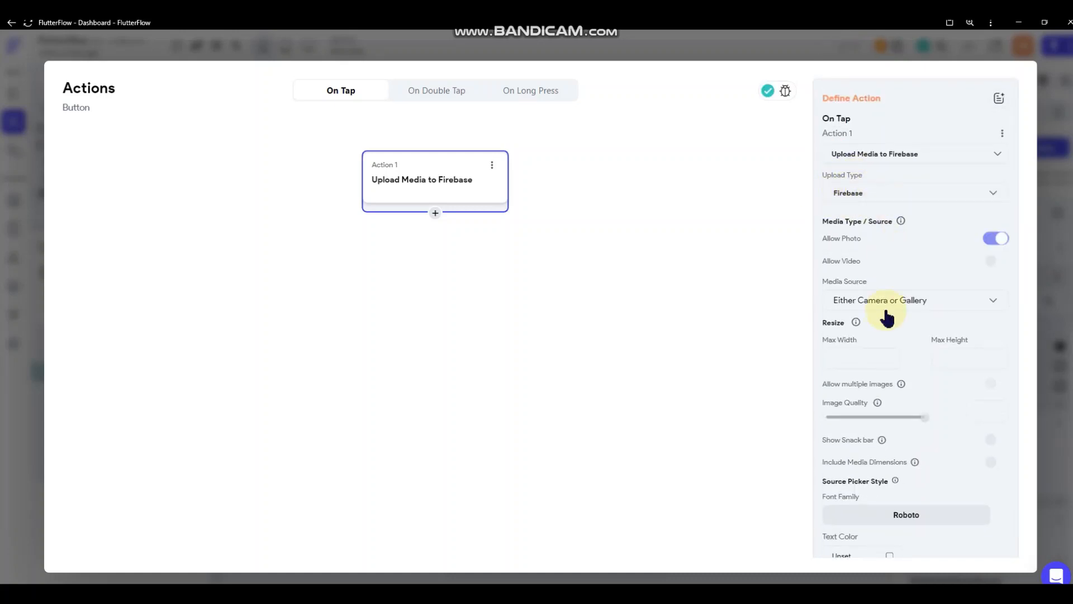
left_click(932, 307)
left_click(907, 271)
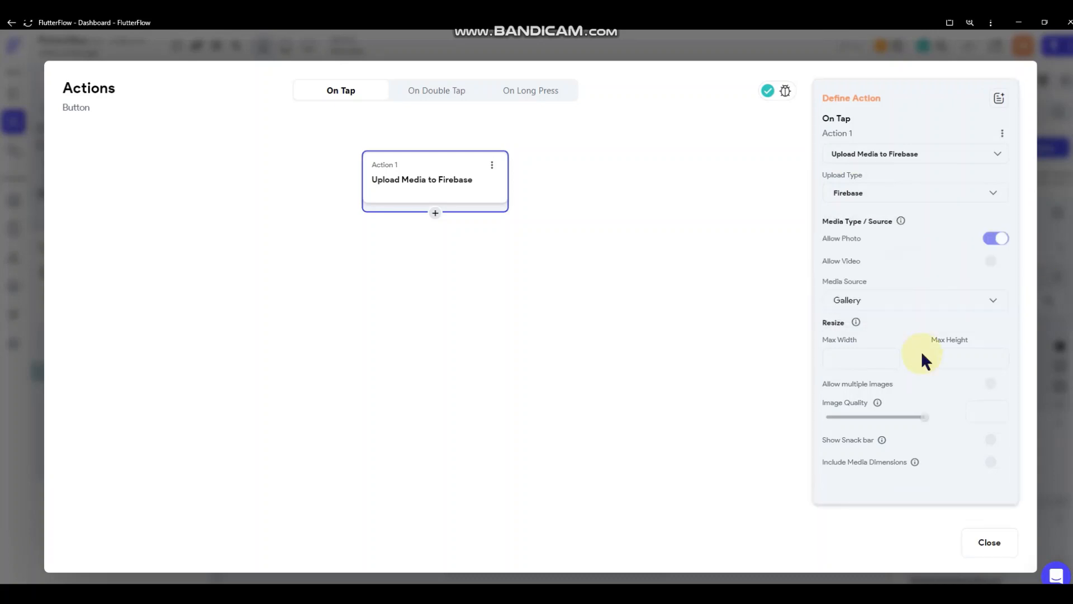
left_click(997, 440)
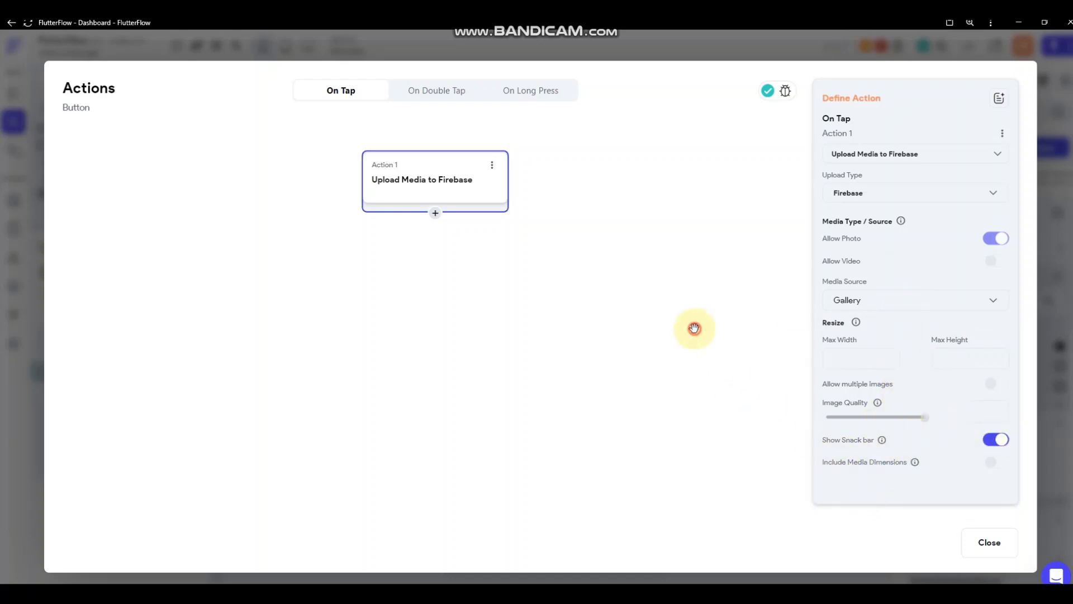
left_click(695, 326)
left_click(1051, 273)
left_click(584, 131)
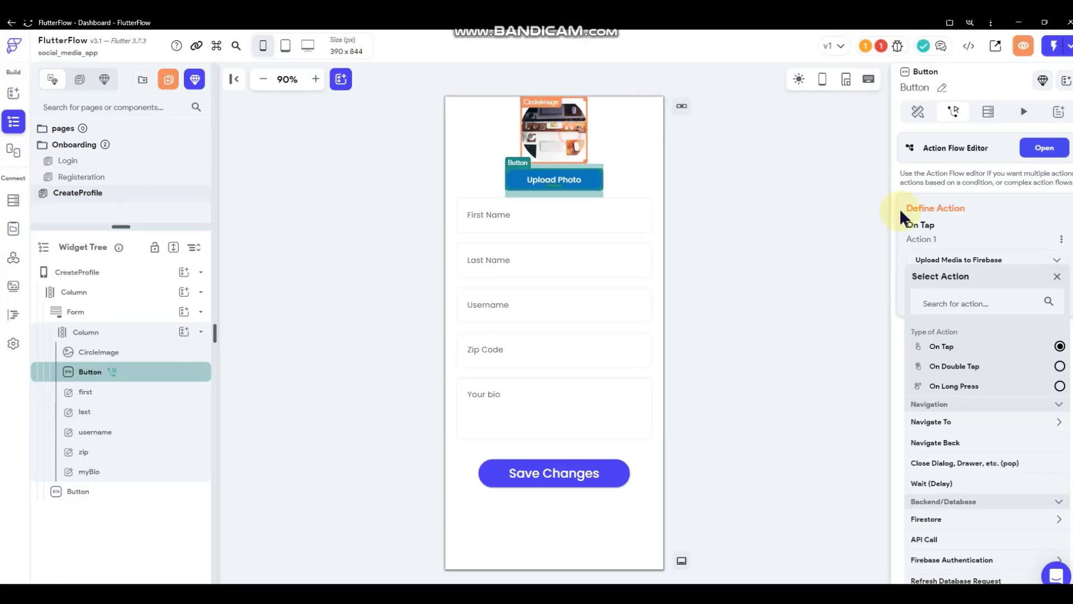
Review the CircleImage's Photo URL path binding and the Widget State options available as alternative image sources
left_click(950, 479)
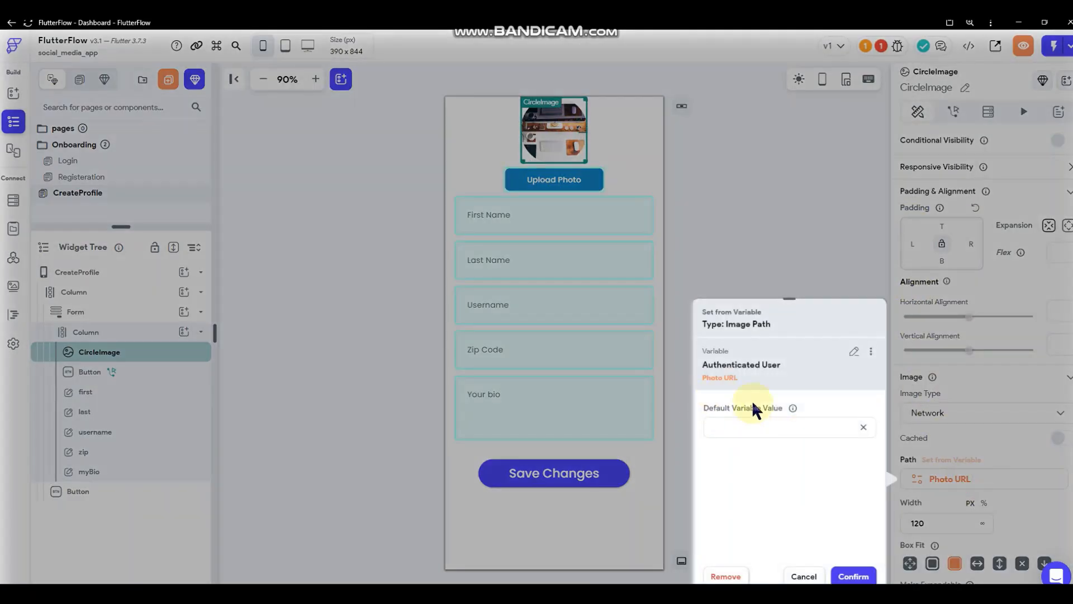
left_click(852, 354)
scroll(783, 431, "down", 5)
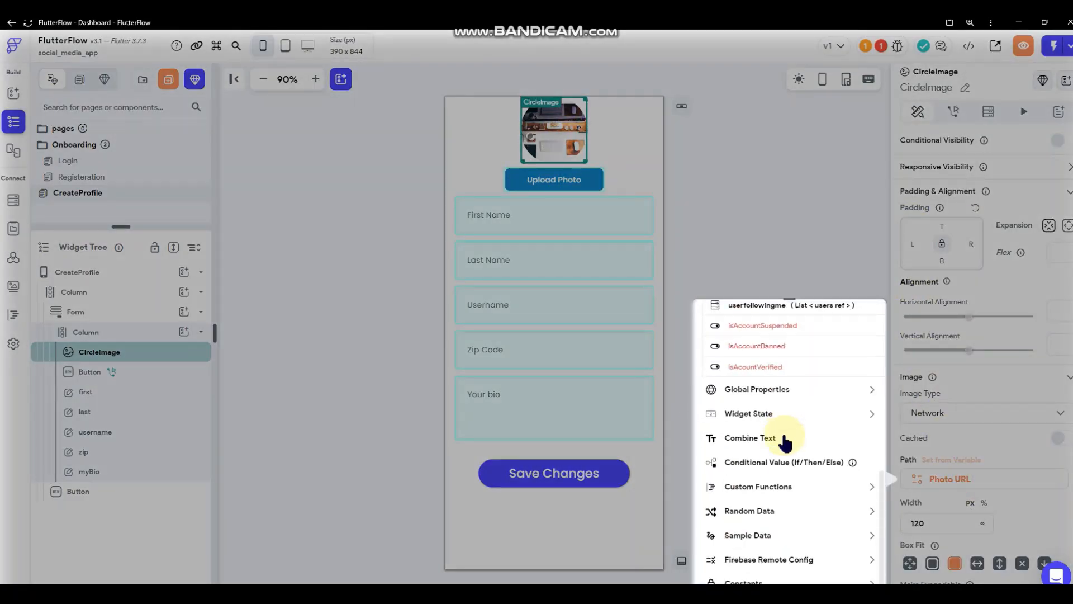
left_click(765, 419)
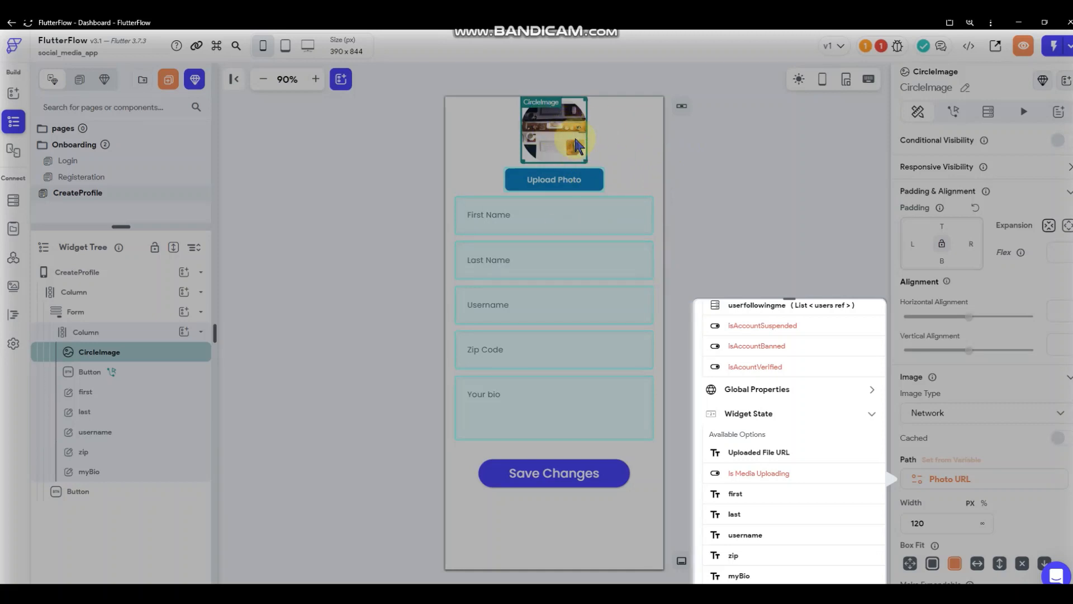
left_click(770, 233)
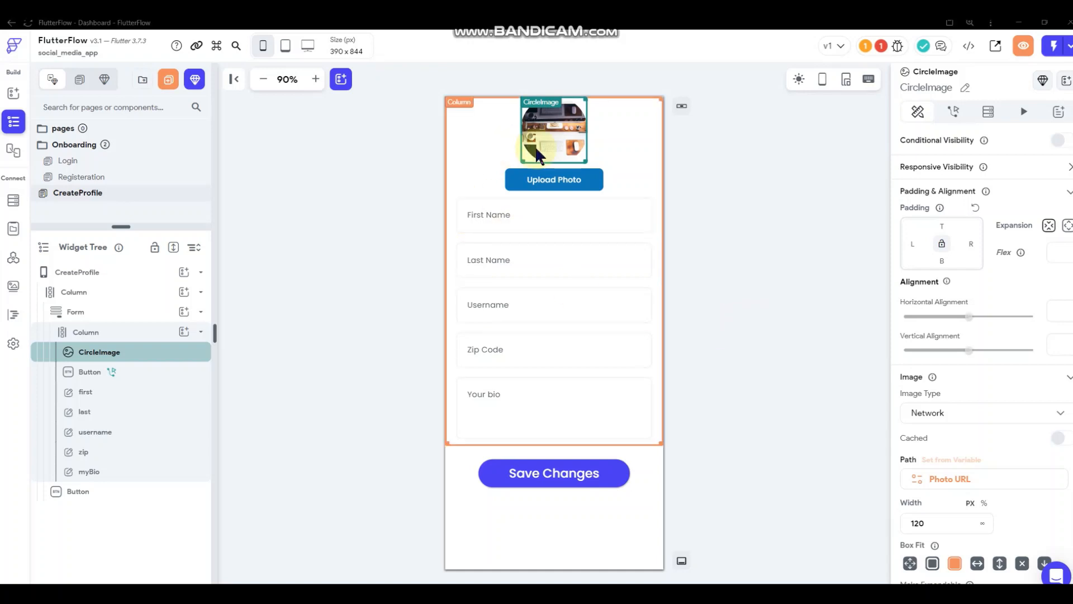
left_click(943, 480)
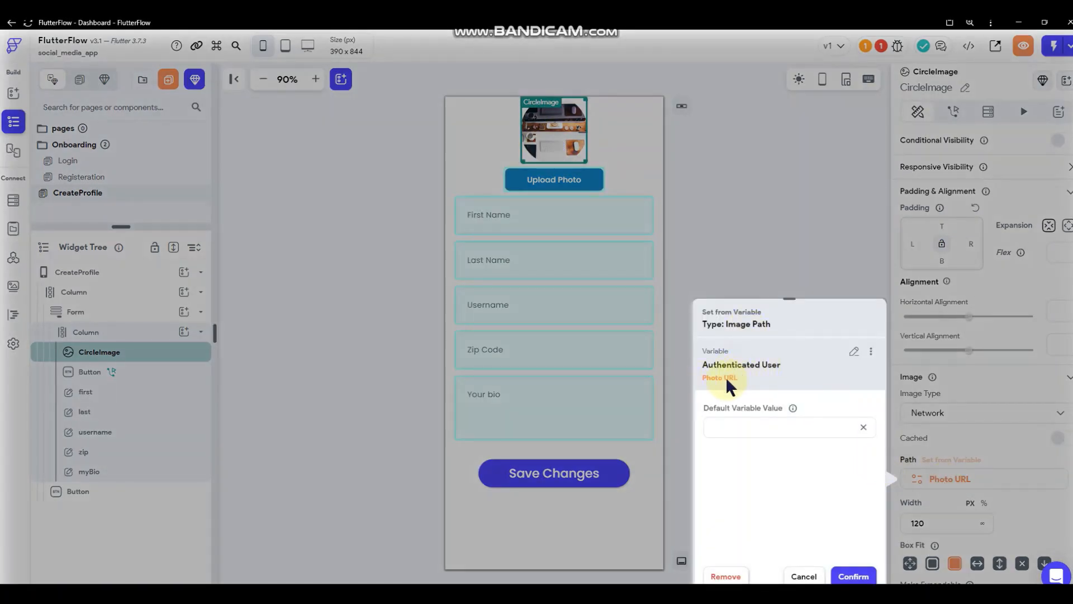
left_click(735, 219)
Add a Firestore Update Document action after the media upload in the Upload Photo button's On Tap flow
left_click(566, 182)
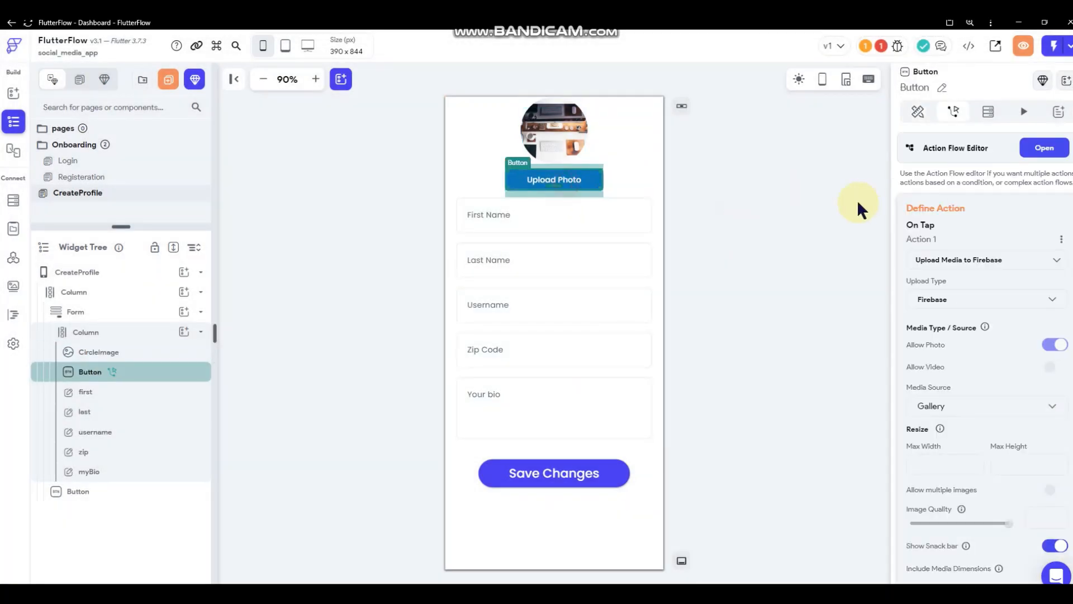
left_click(1054, 151)
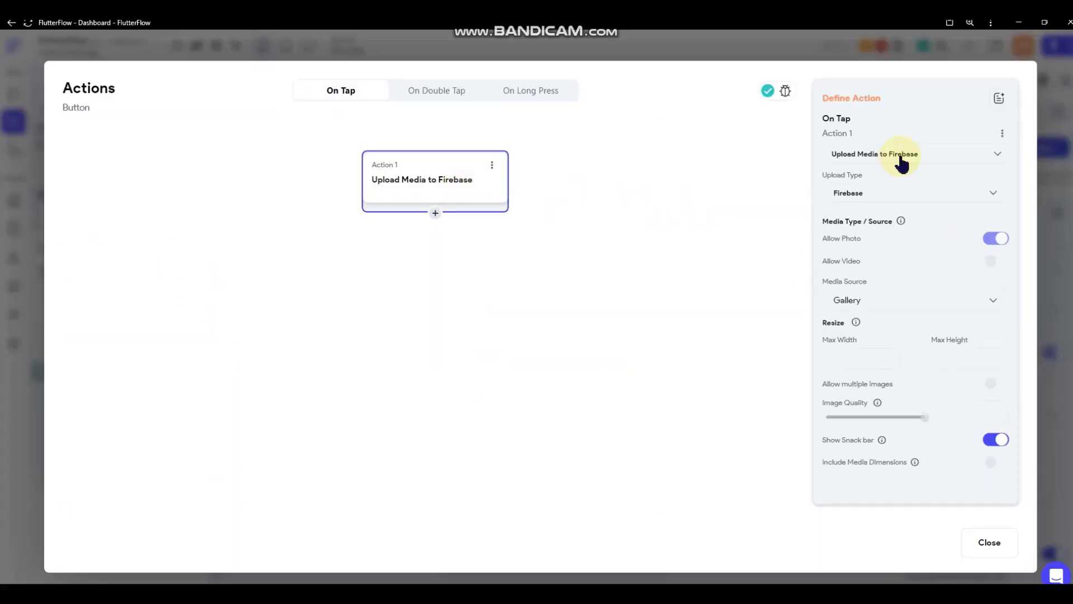
left_click(436, 213)
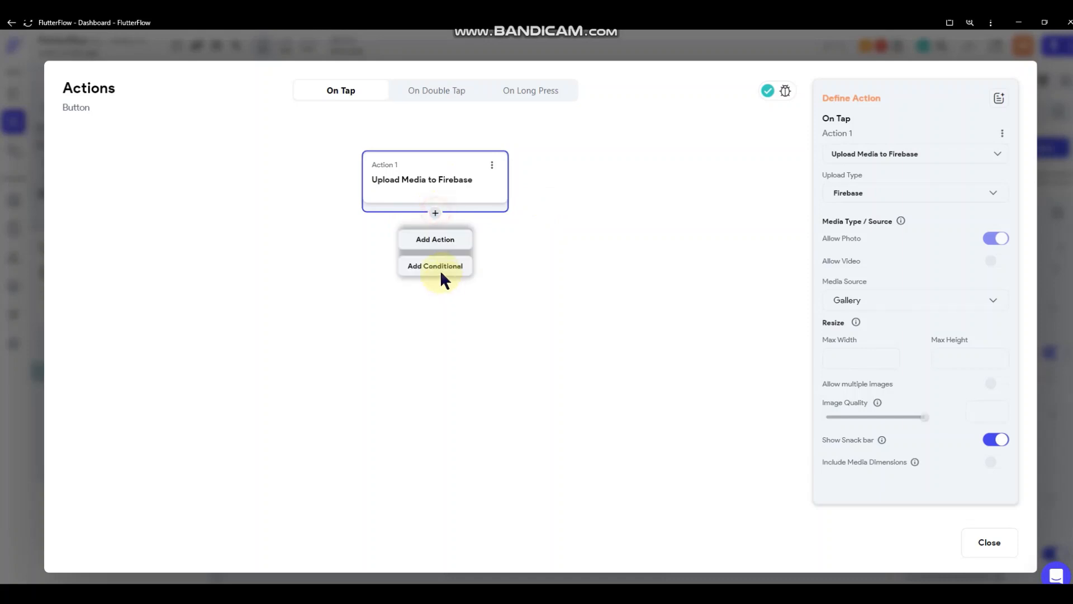
left_click(886, 331)
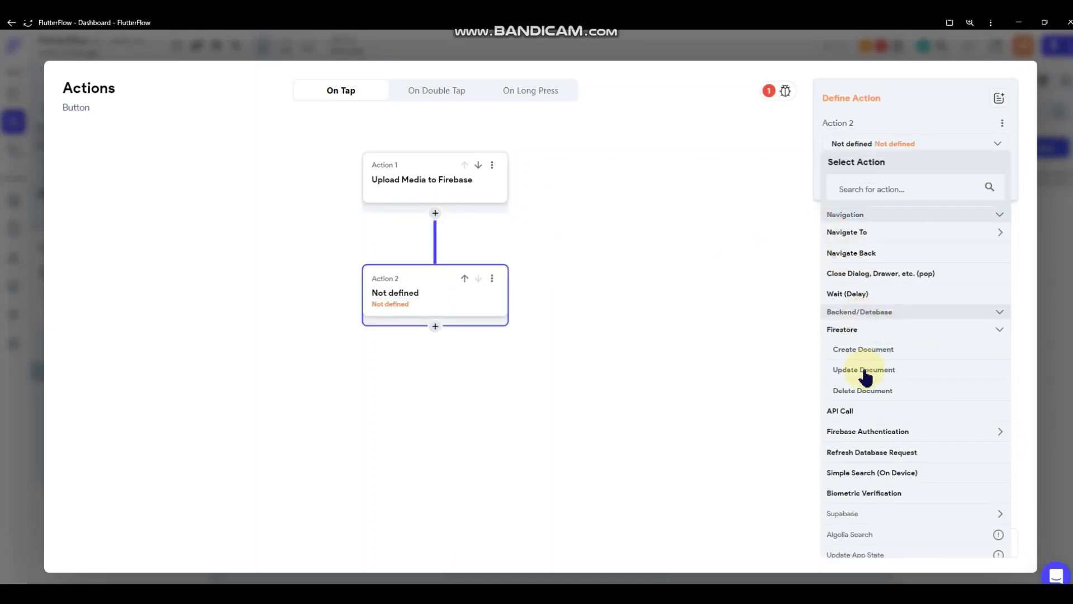
left_click(860, 370)
Set the Update Document action's reference to the Authenticated User's User Reference
left_click(872, 193)
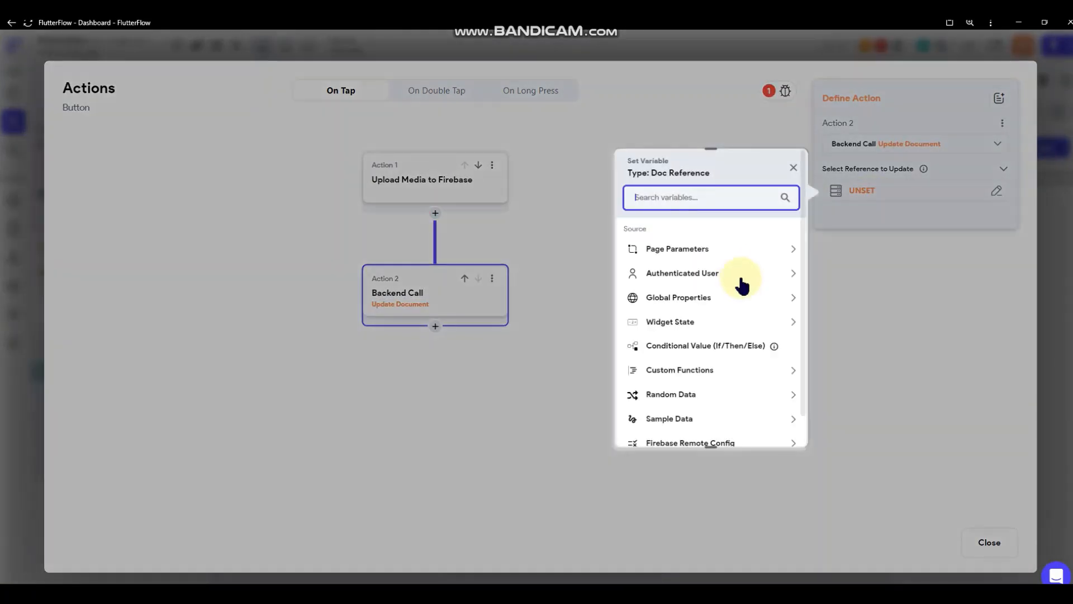
left_click(719, 275)
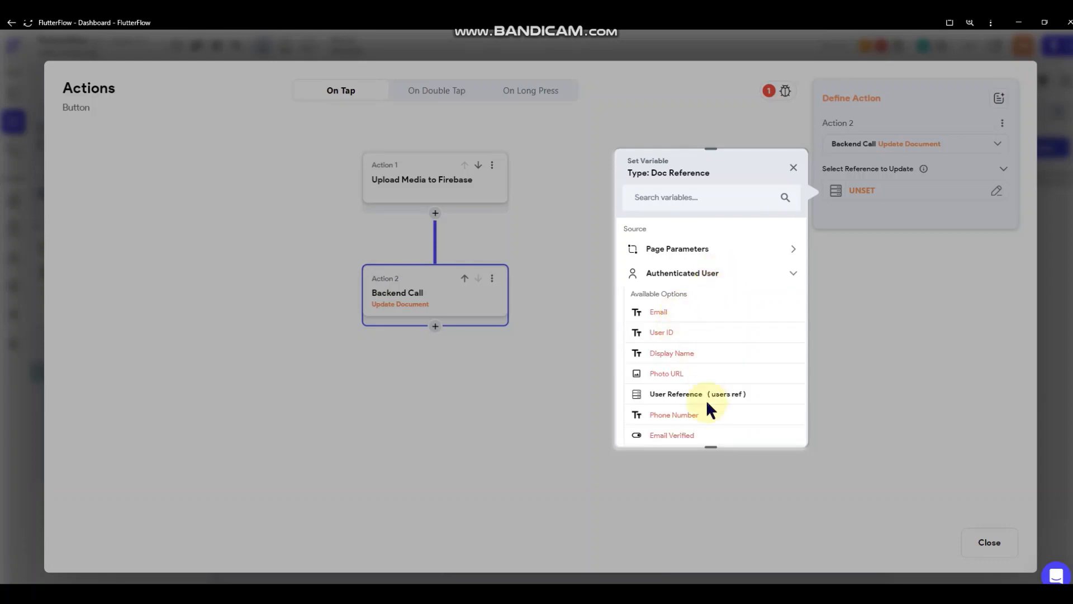
left_click(677, 394)
left_click(771, 426)
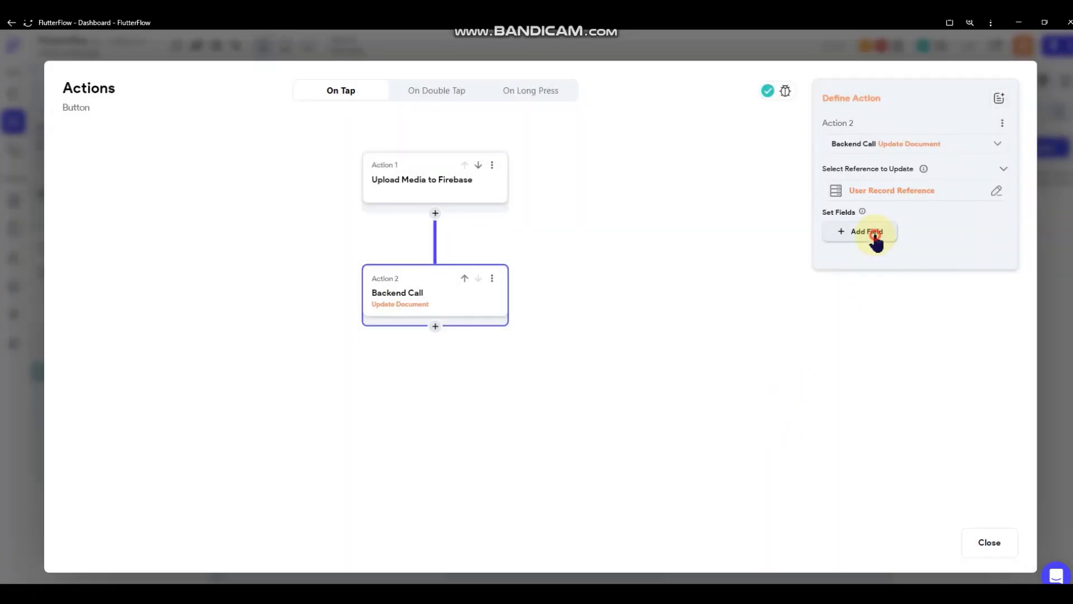
Add the photo_url field to the document update with Uploaded Photo / Video as its value source, and close the action editor
left_click(876, 233)
left_click(884, 239)
left_click(881, 320)
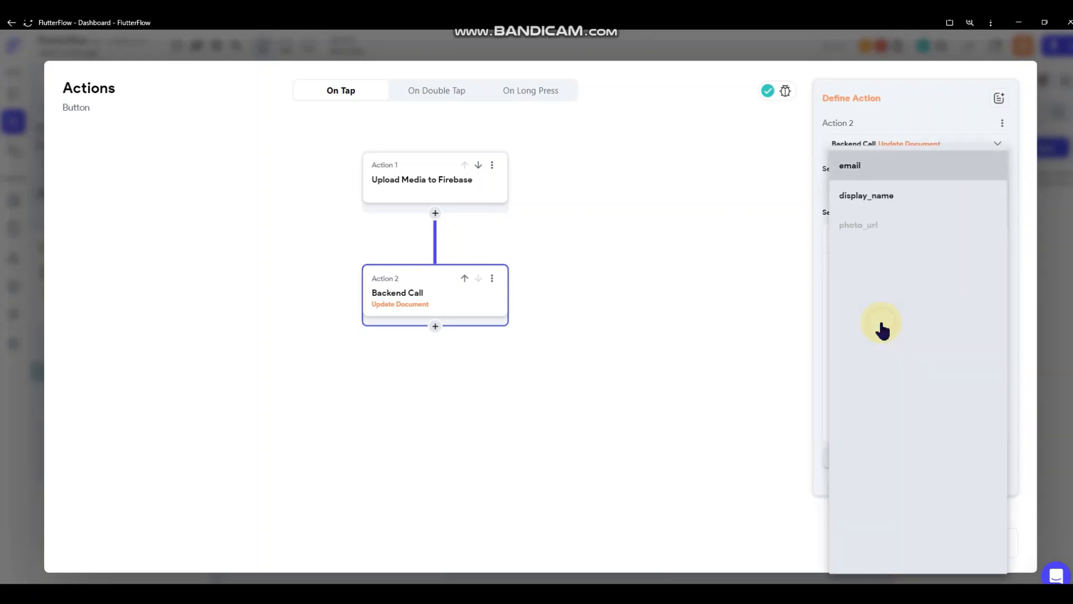
left_click(876, 223)
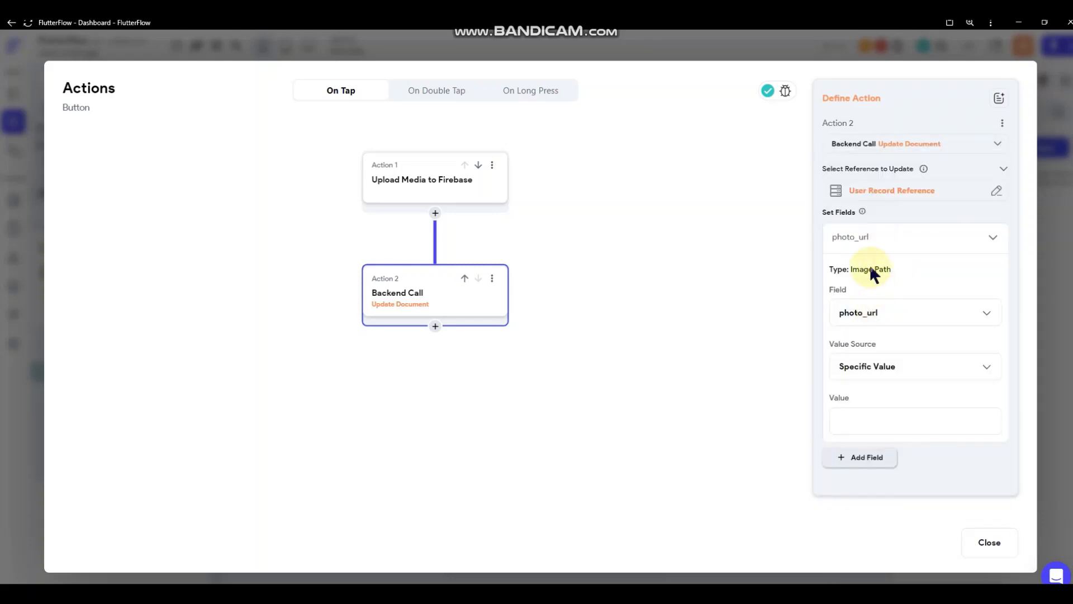
left_click(890, 375)
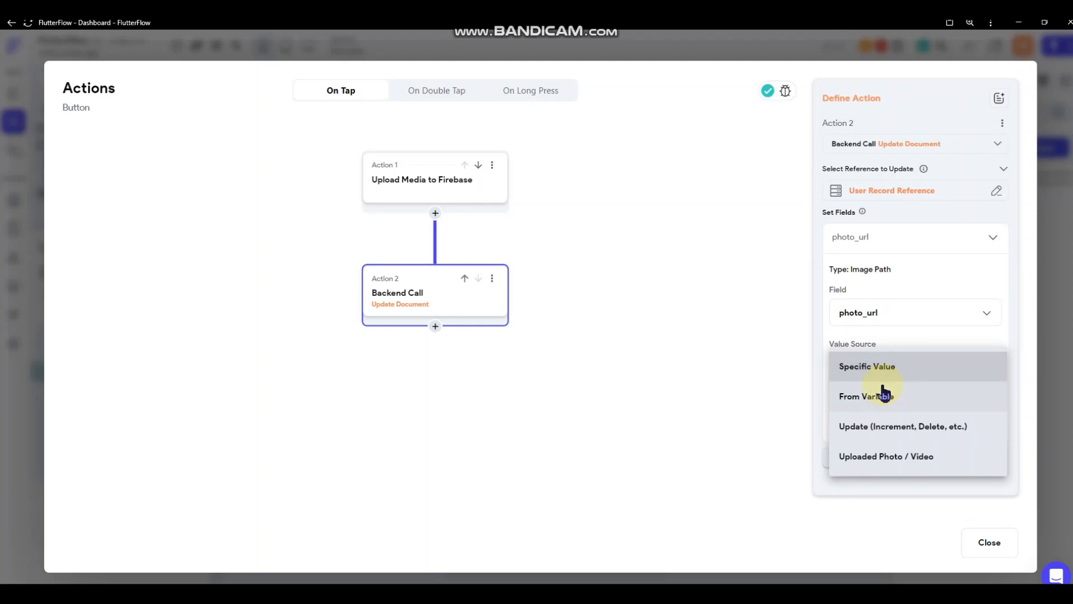
left_click(886, 464)
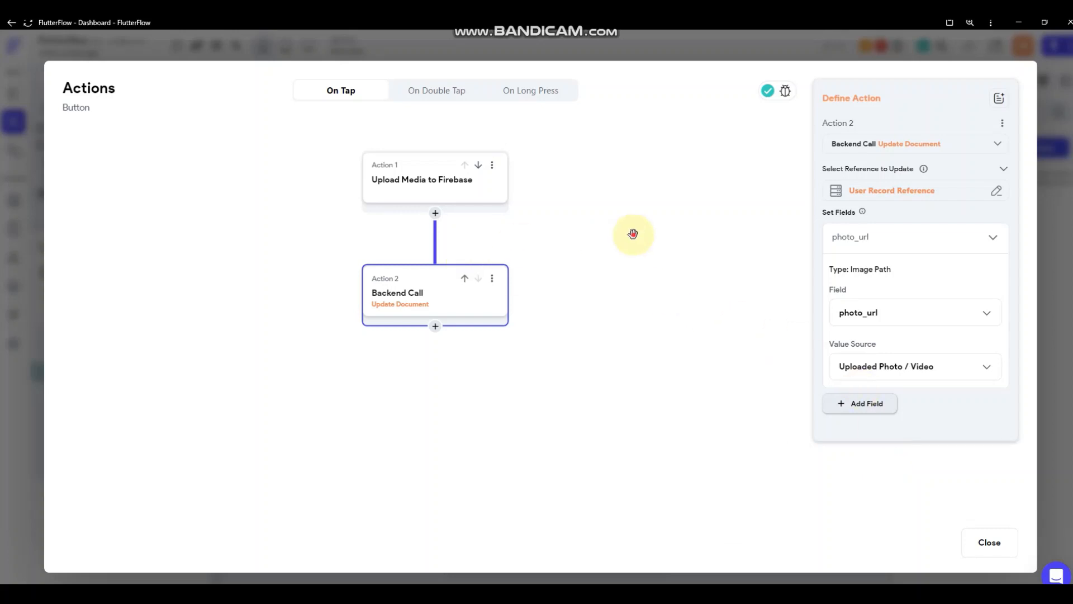
left_click(293, 261)
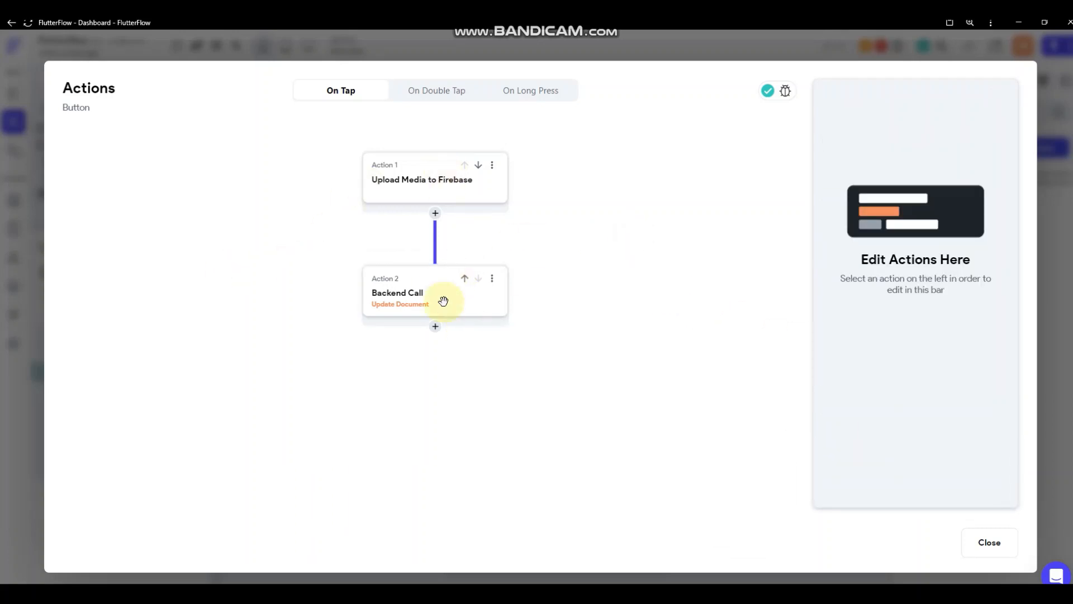
left_click(1055, 252)
left_click(794, 271)
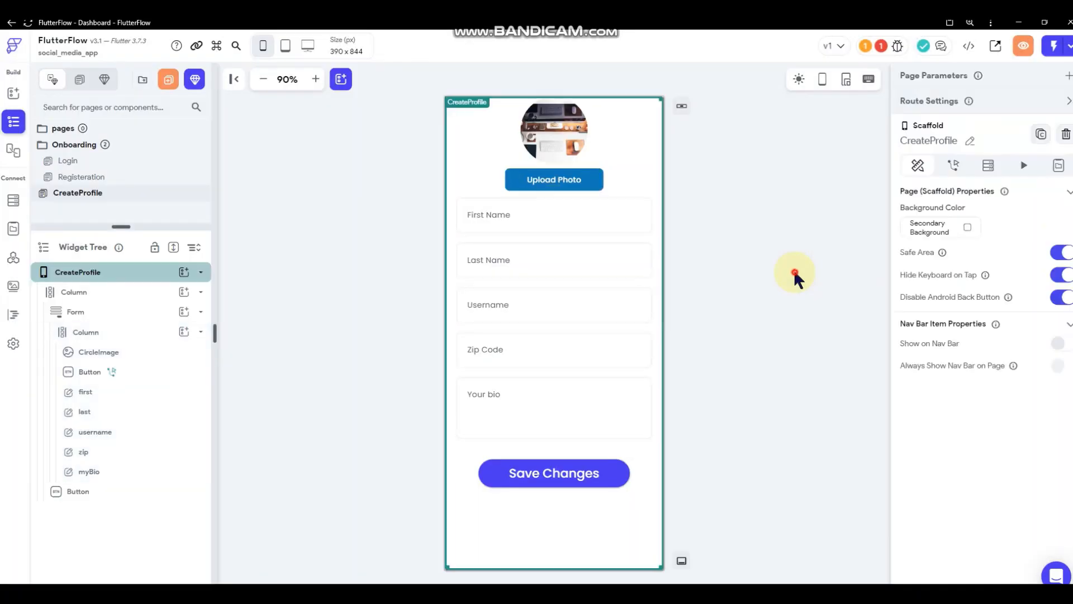
left_click(546, 122)
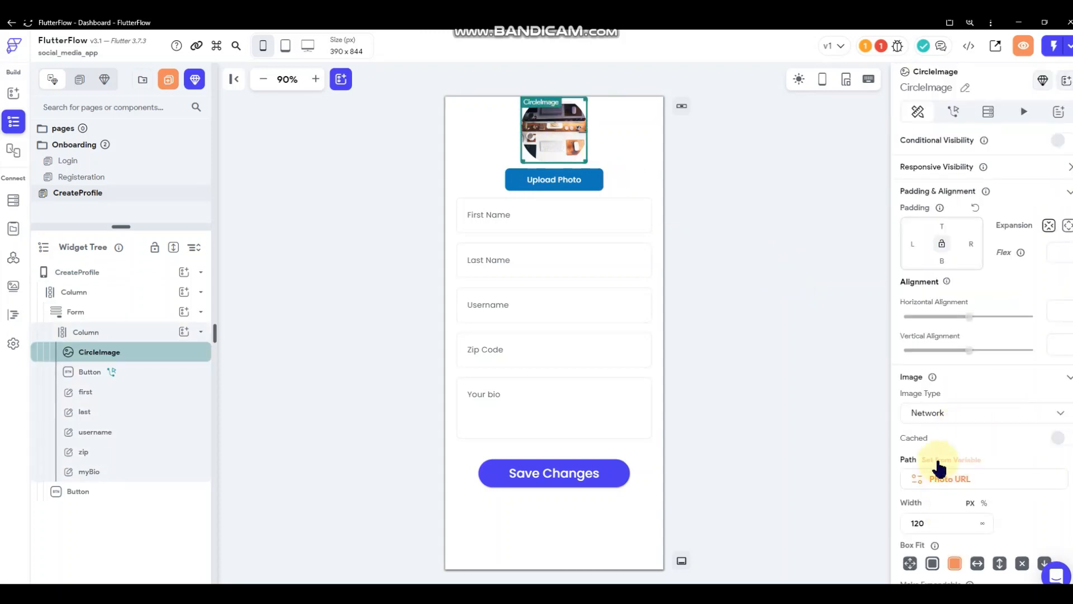
left_click(594, 185)
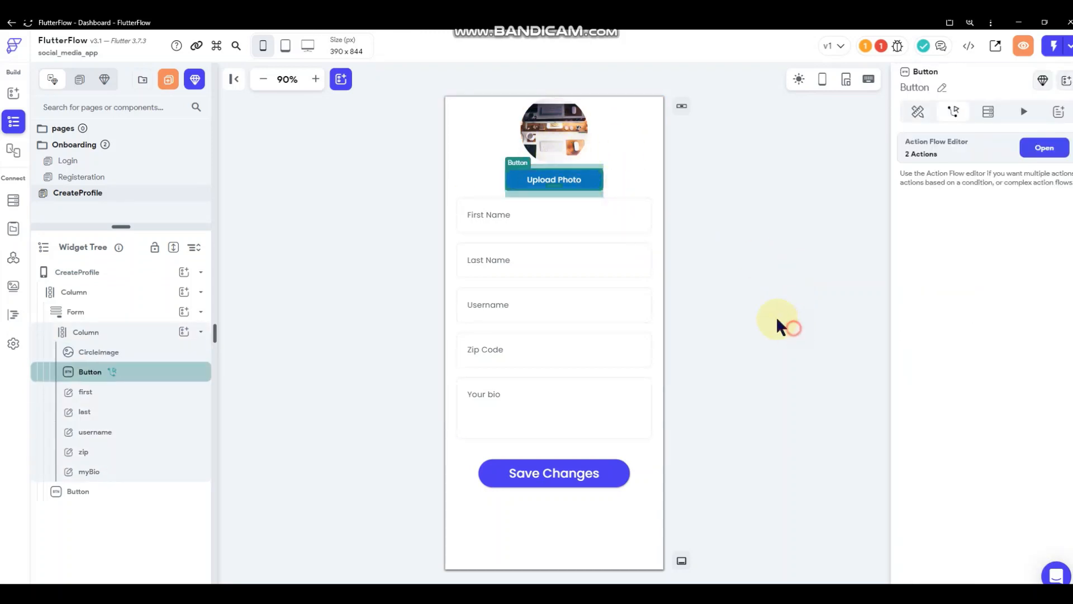
left_click(776, 316)
Change the Save Changes button's text to Create Profile and set its font size to 16
left_click(591, 472)
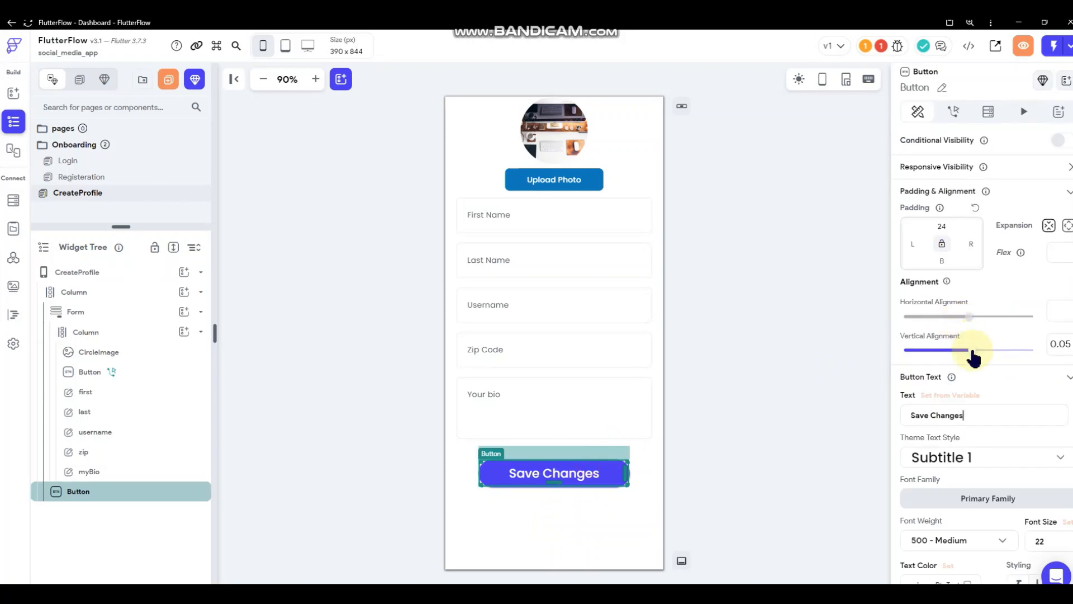
key("ctrl+a")
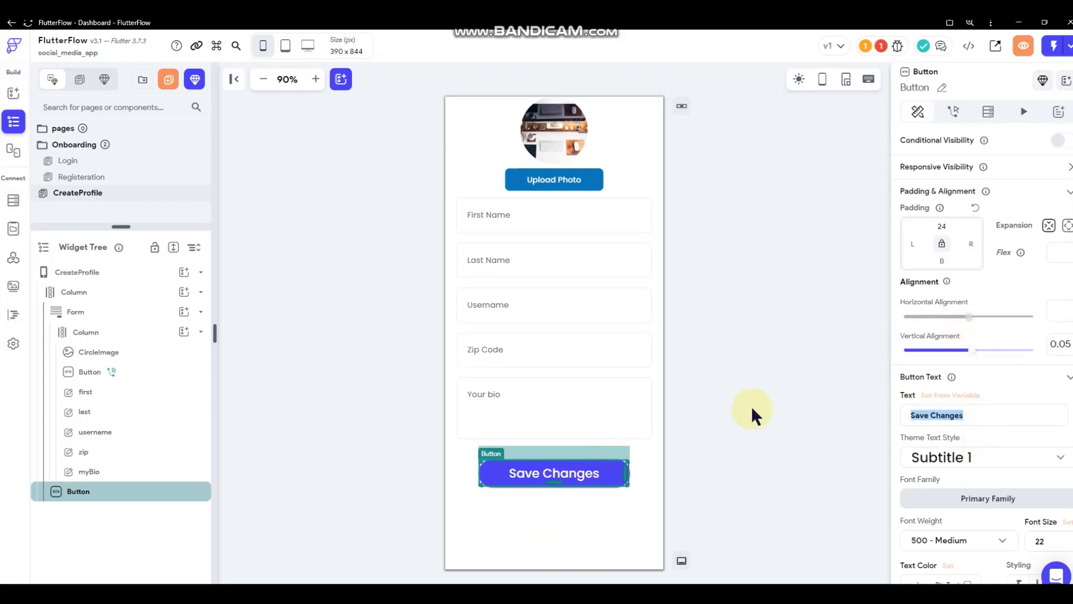
type("Create")
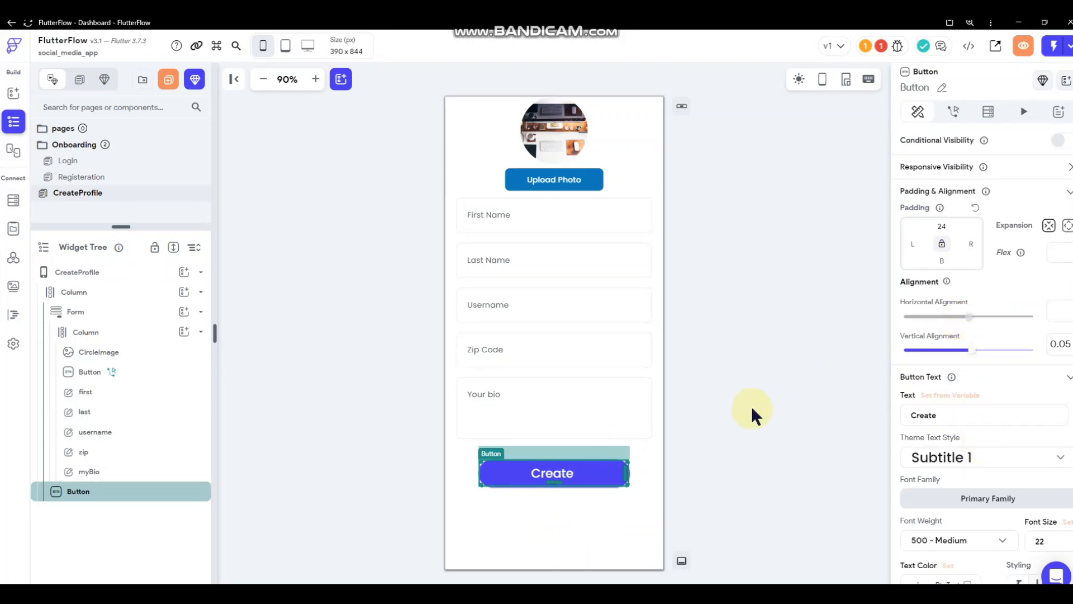
type(" Profile")
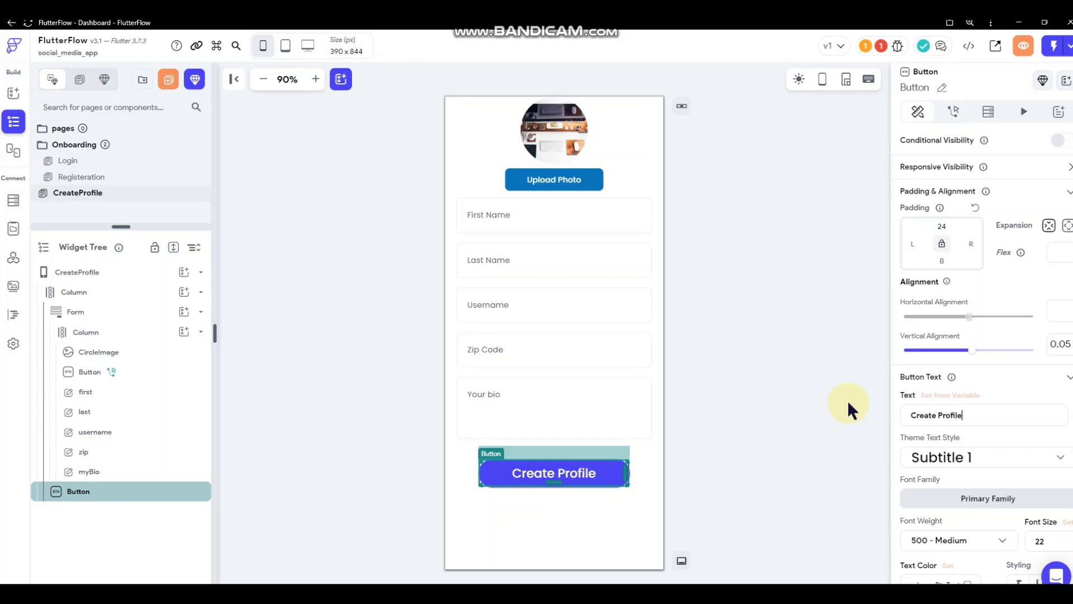
scroll(1013, 407, "down", 5)
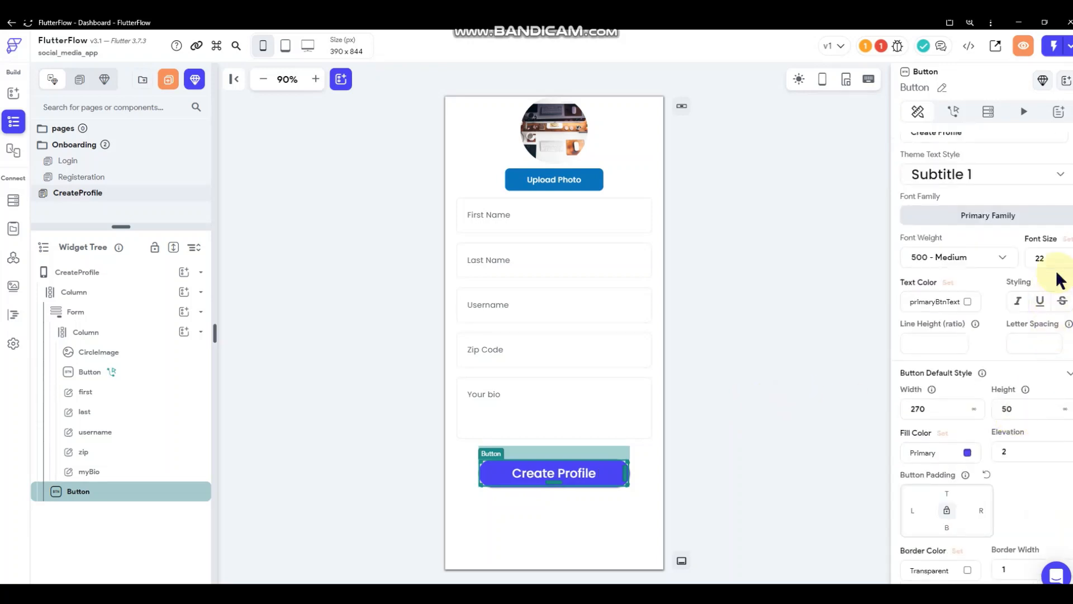
left_click_drag(1060, 254, 993, 259)
type("16")
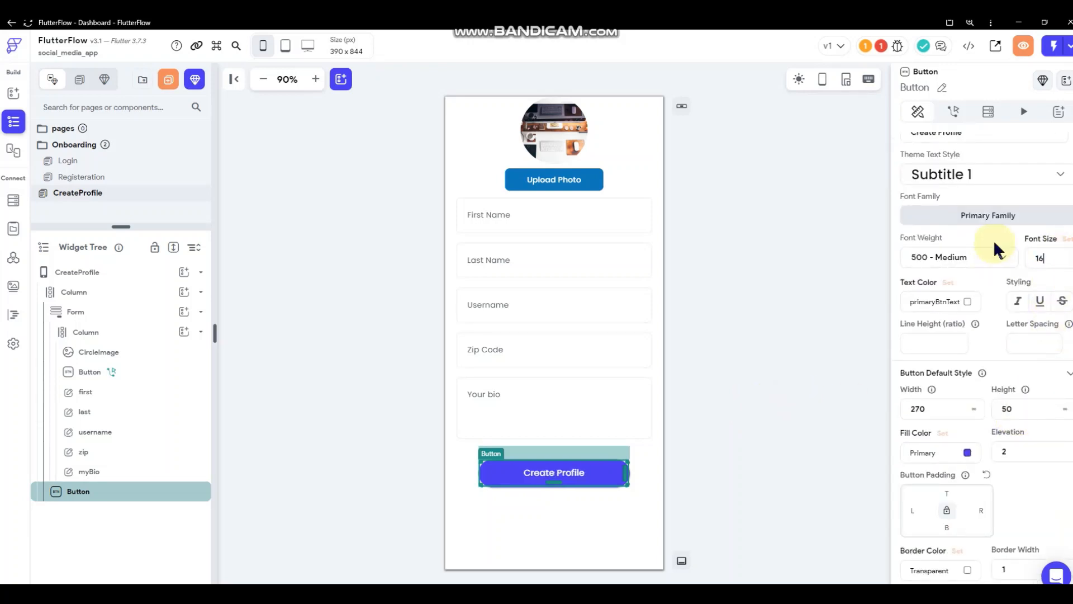
Set the Create Profile button's fill color to the recent blue #127AB9
left_click(968, 452)
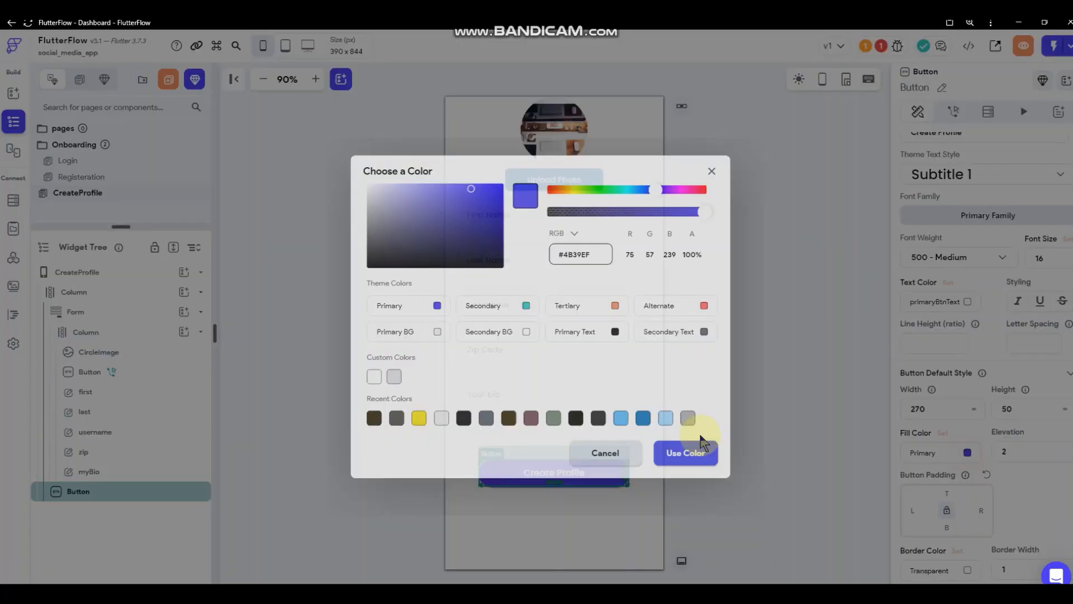
left_click(642, 418)
left_click(670, 452)
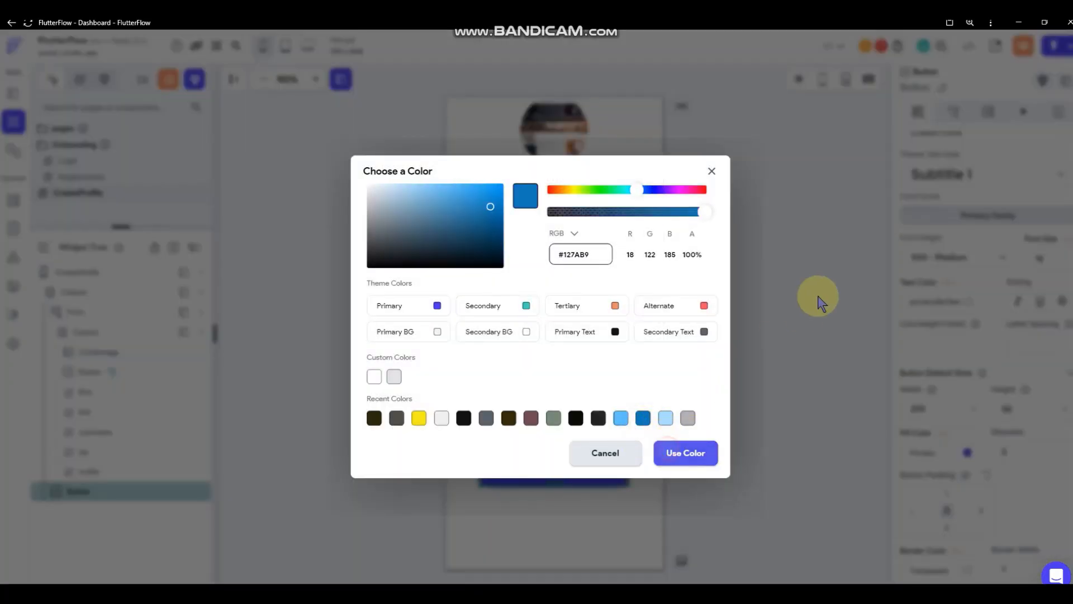
left_click(576, 492)
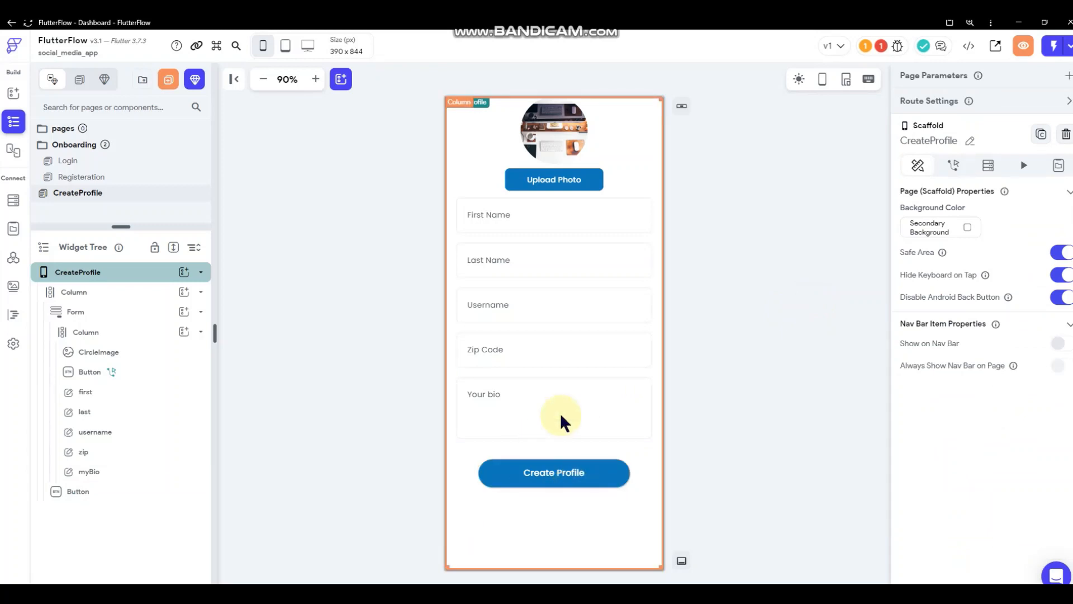
Set the Create Profile button's border radius to 8 on all corners, matching the Upload Photo button
left_click(597, 189)
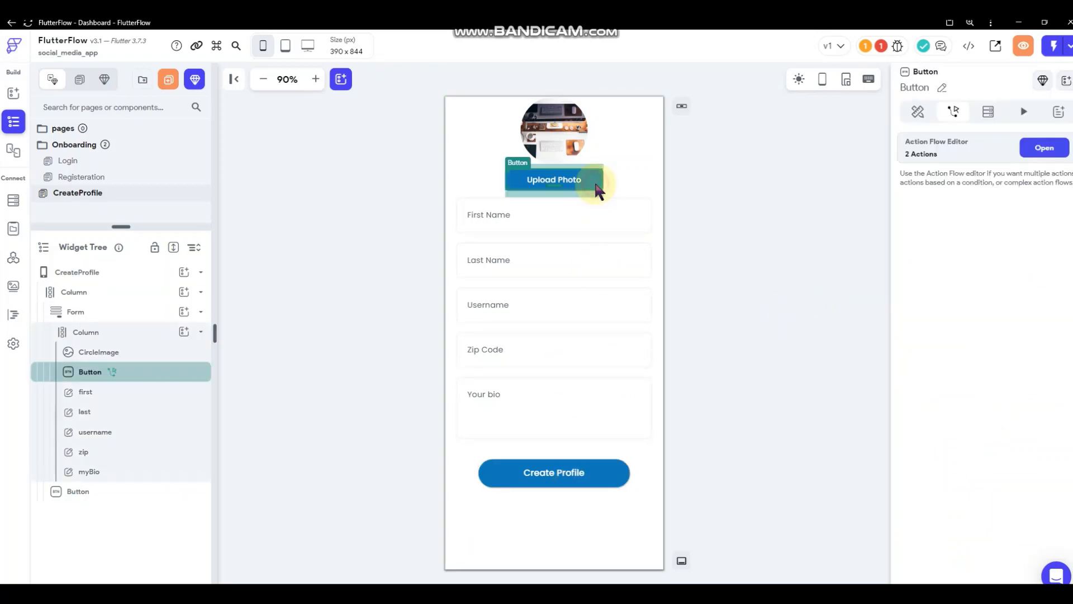
left_click(920, 112)
scroll(973, 376, "down", 8)
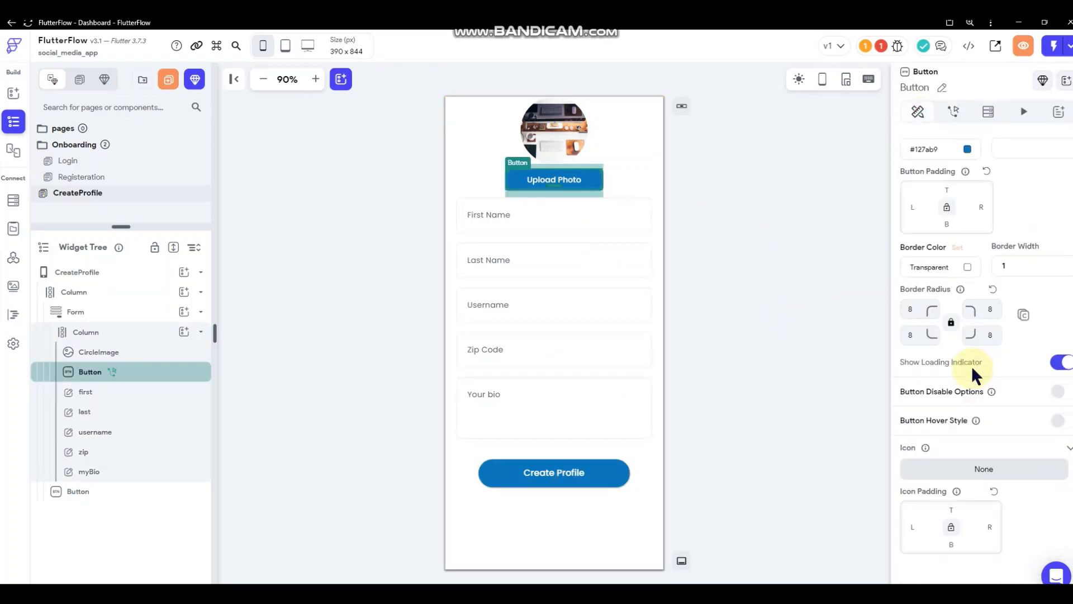
left_click(584, 475)
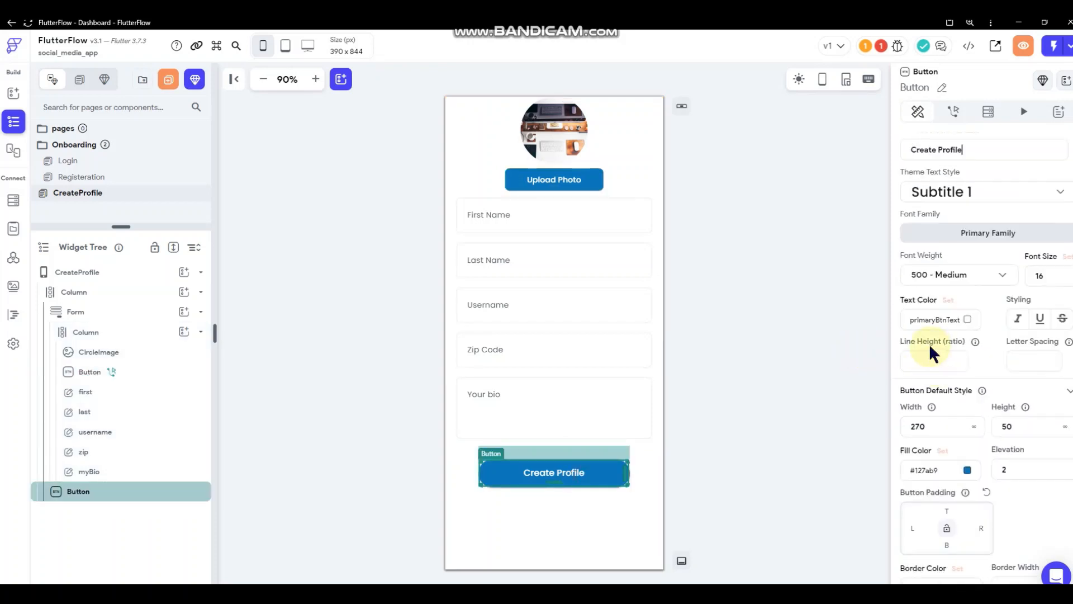
scroll(929, 455, "down", 7)
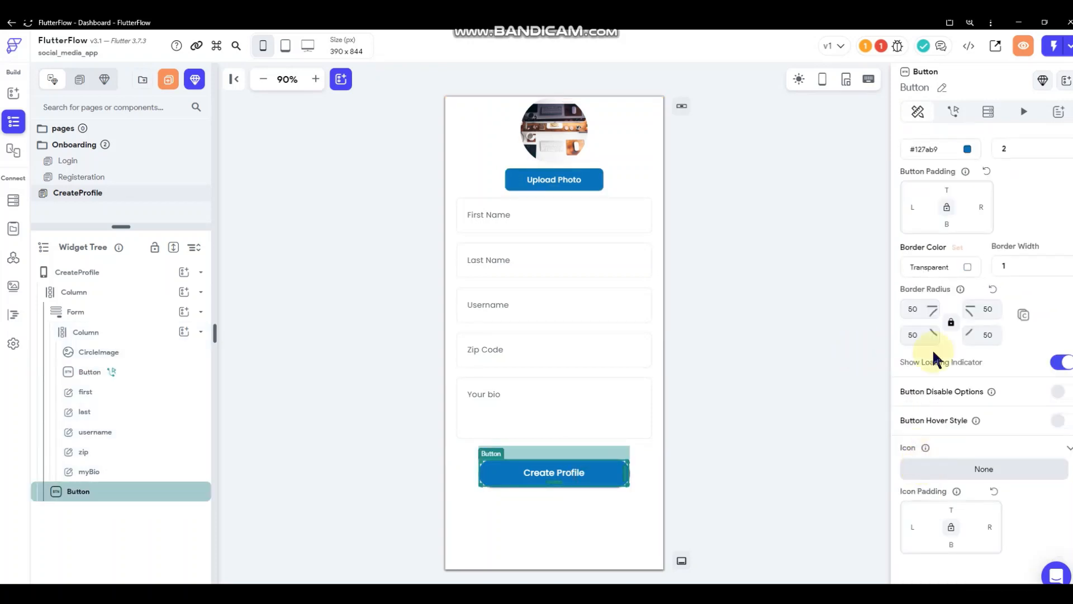
double_click(920, 308)
type("8")
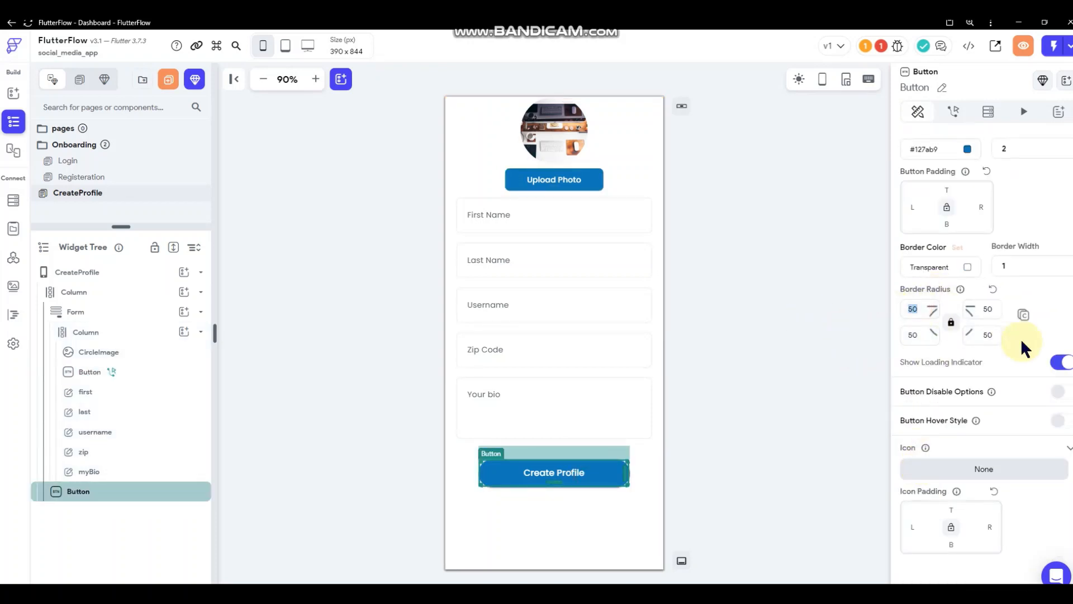
left_click(831, 249)
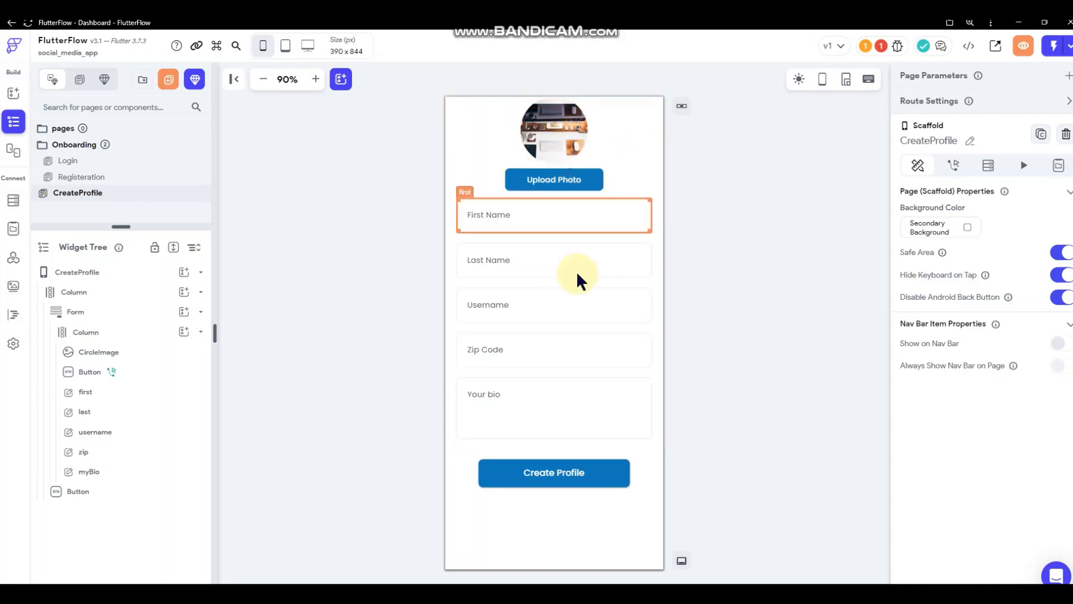
Add an On Tap action to the Create Profile button that runs a Firestore Update Document call
left_click(564, 482)
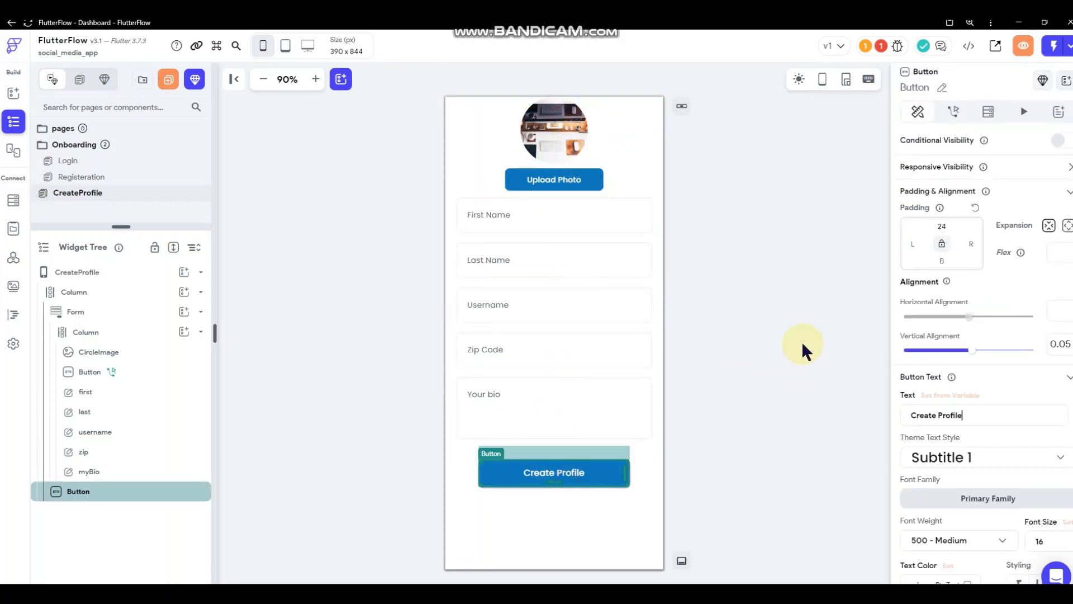
left_click(954, 112)
left_click(982, 204)
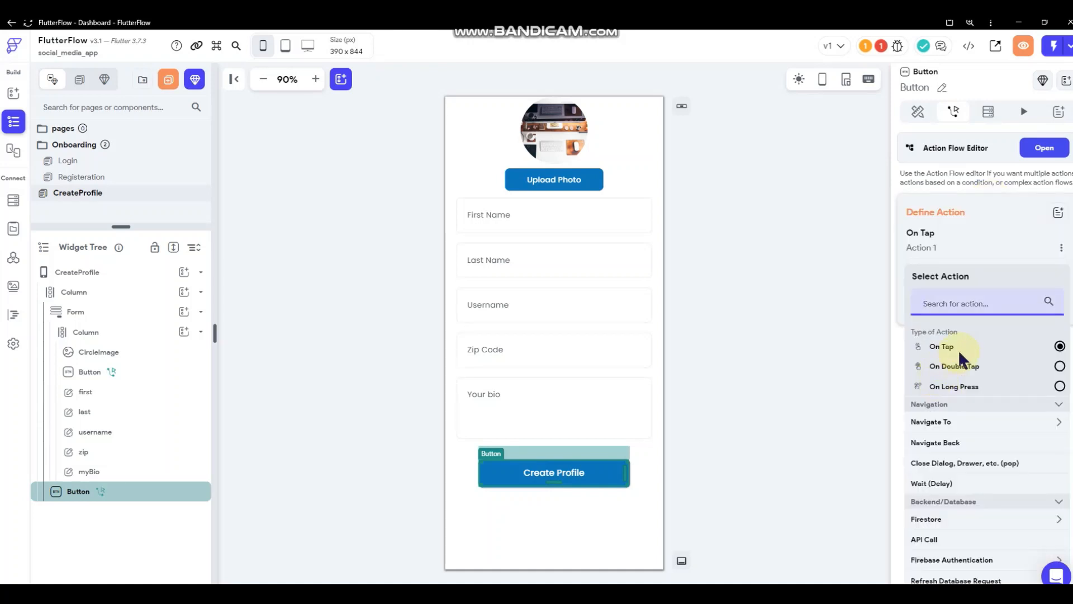
scroll(959, 353, "down", 3)
left_click(957, 351)
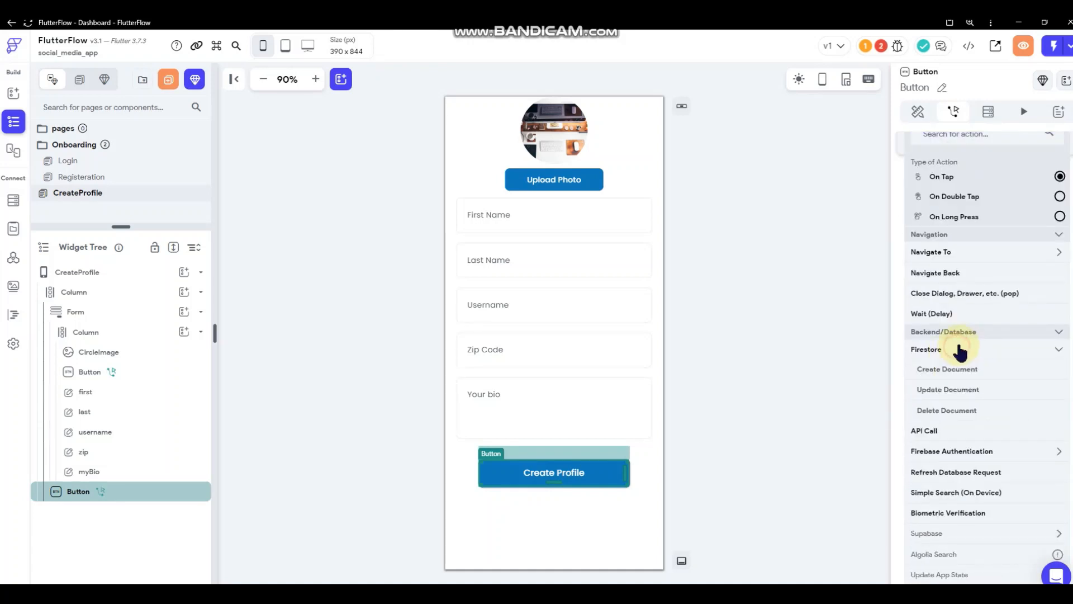
scroll(956, 349, "down", 1)
left_click(943, 334)
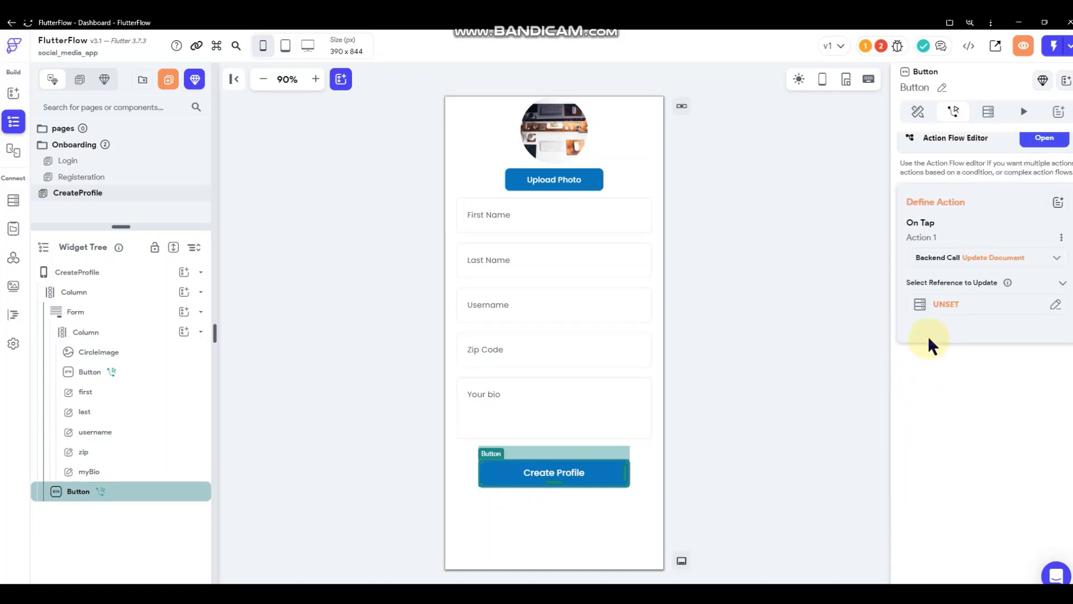
Set the reference to update to the Authenticated User's User Reference
left_click(945, 315)
left_click(739, 399)
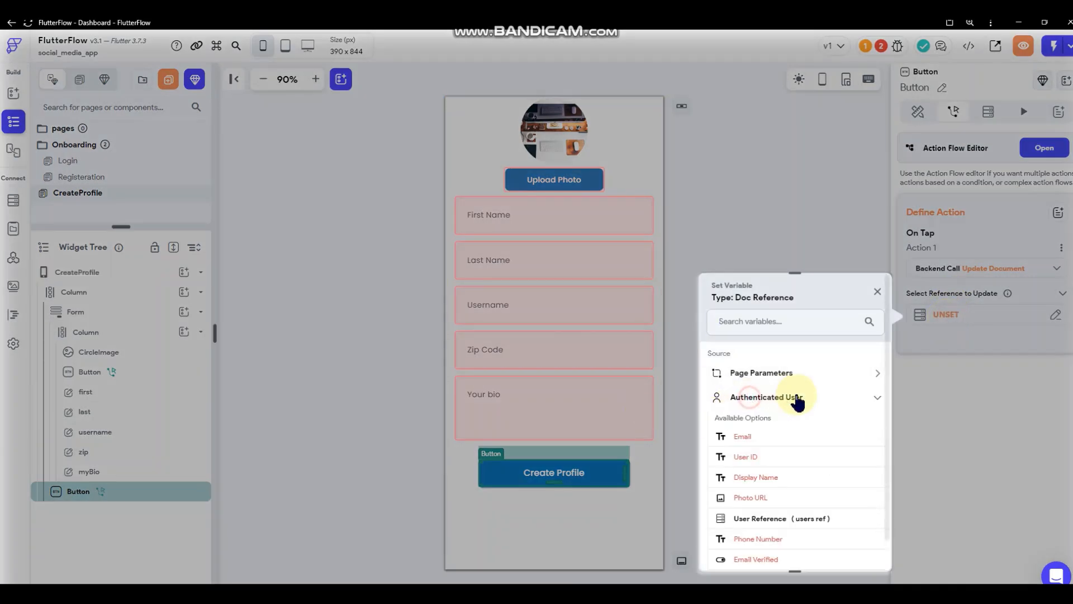
left_click(759, 520)
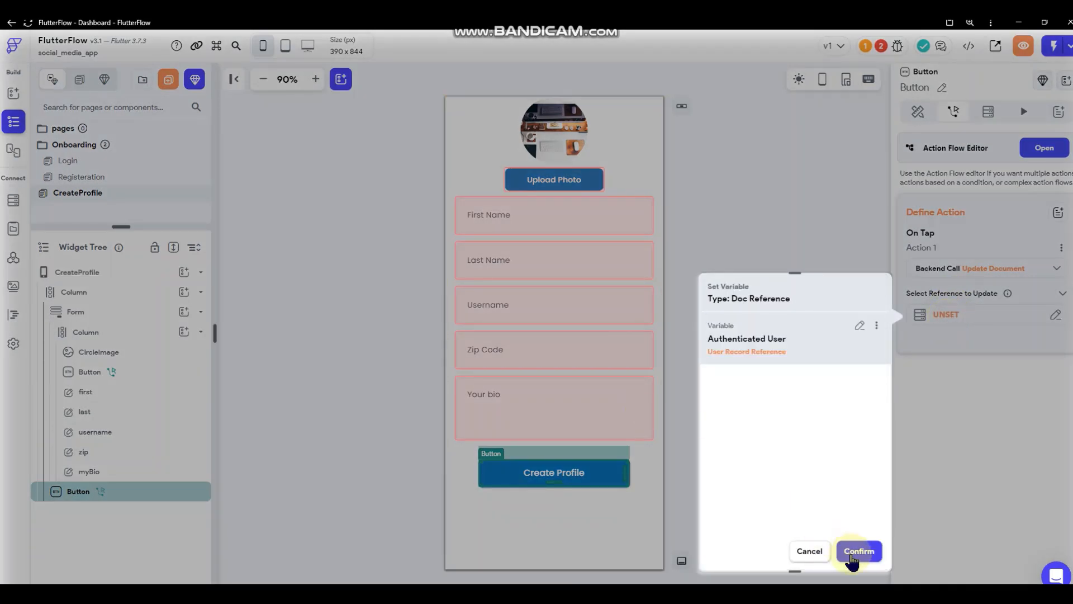
left_click(855, 551)
Add the firstname field to the document update, with its value taken from the widget state variable first
left_click(974, 356)
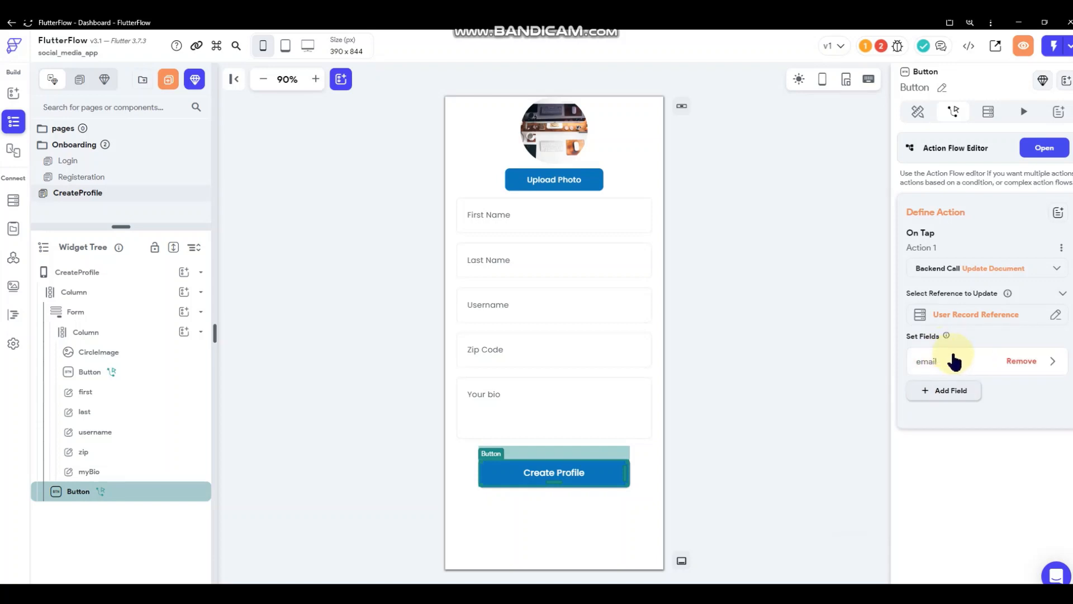
left_click(959, 358)
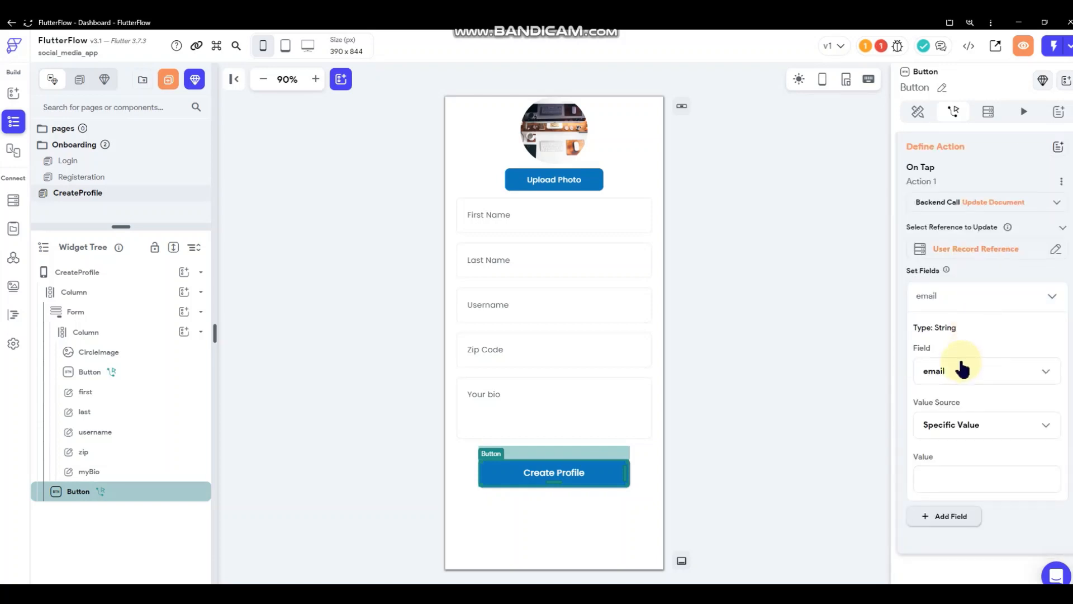
left_click(961, 366)
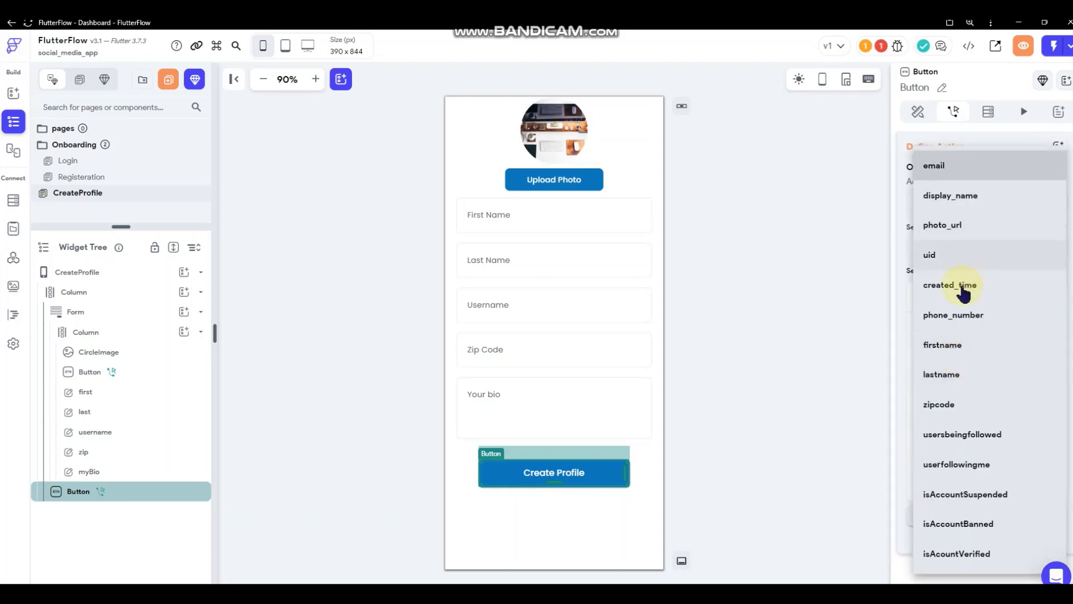
left_click(954, 352)
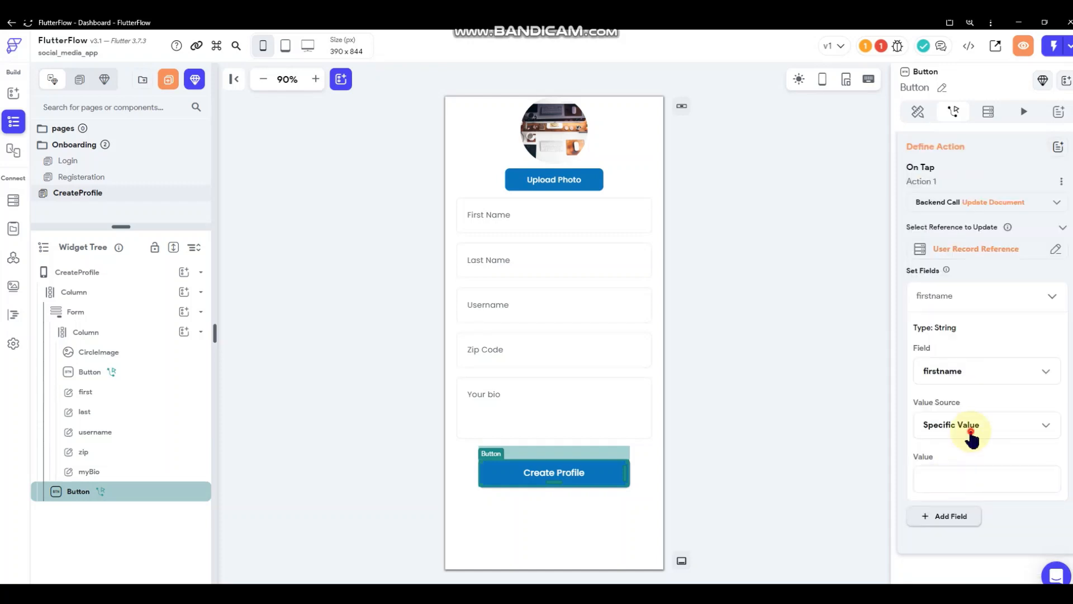
left_click(971, 434)
left_click(968, 462)
left_click(952, 479)
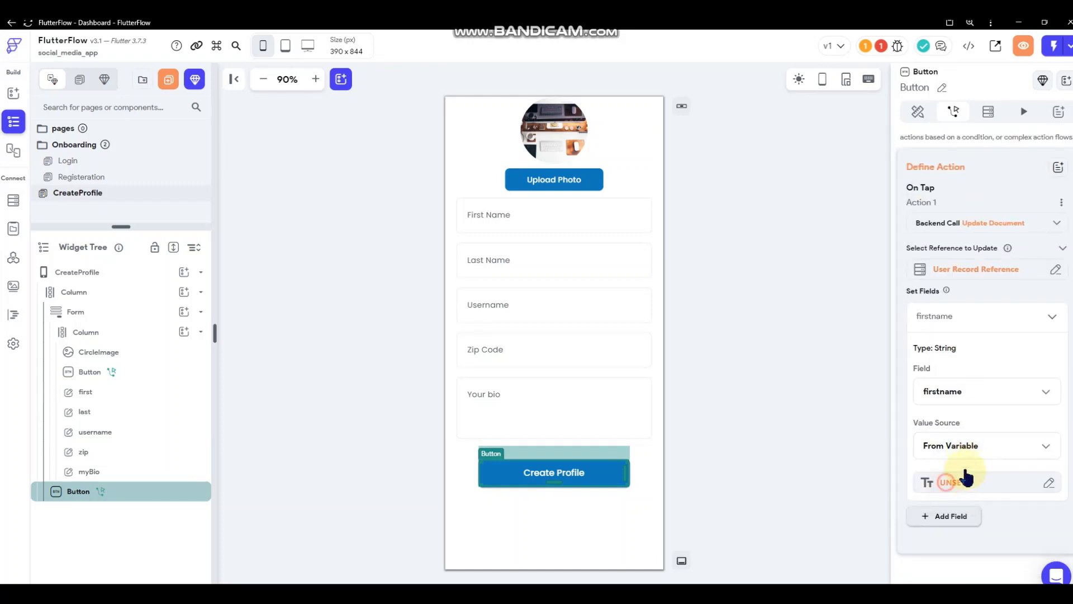
left_click(780, 473)
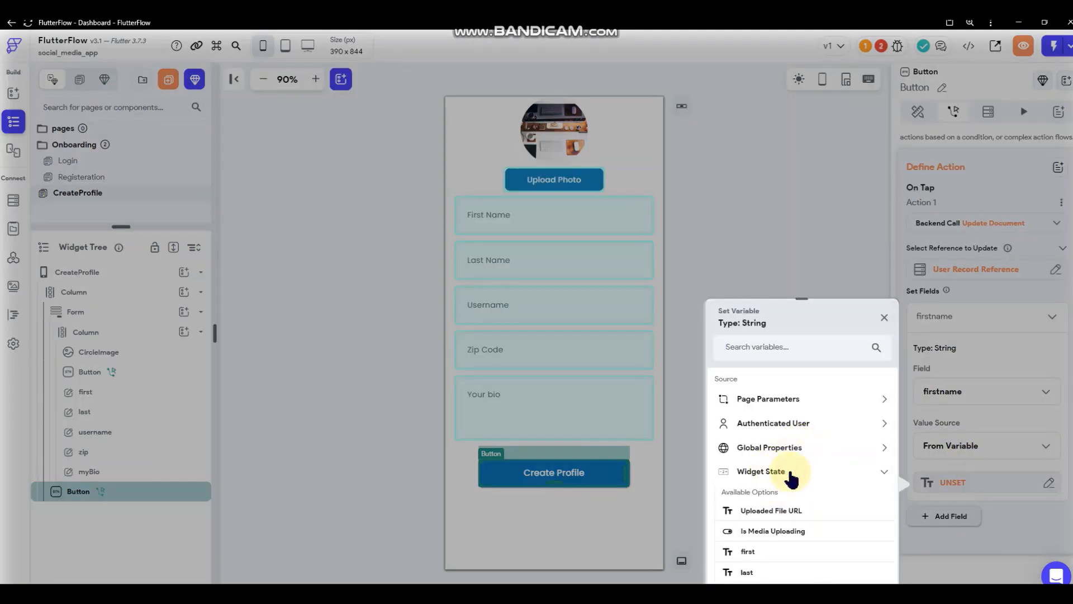
scroll(791, 476, "down", 1)
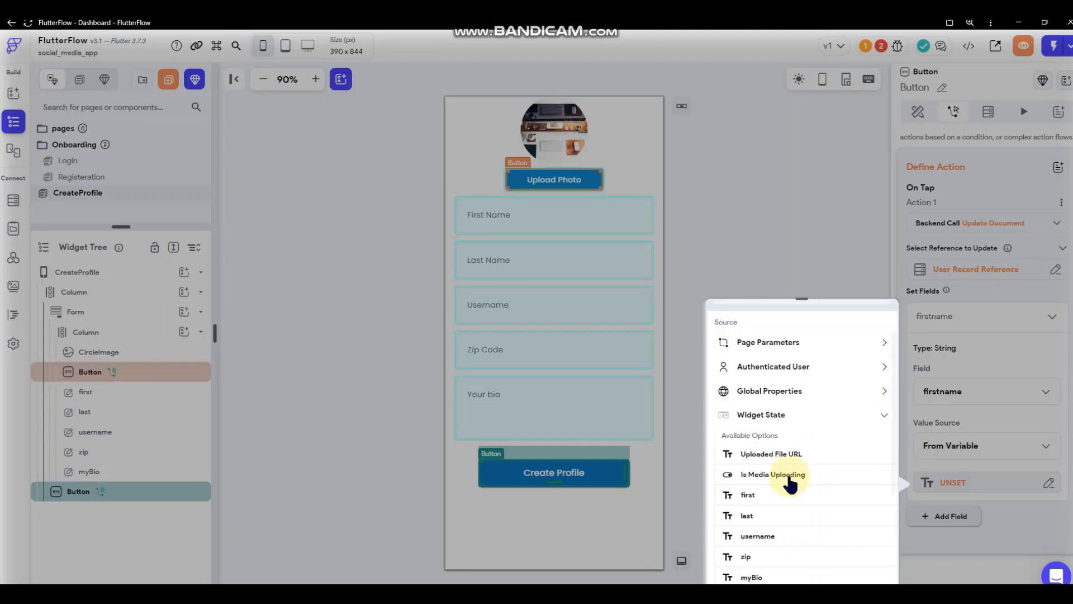
left_click(749, 495)
Add the lastname field to the document update, with its value taken from the widget state variable last
left_click(961, 525)
scroll(1001, 391, "down", 1)
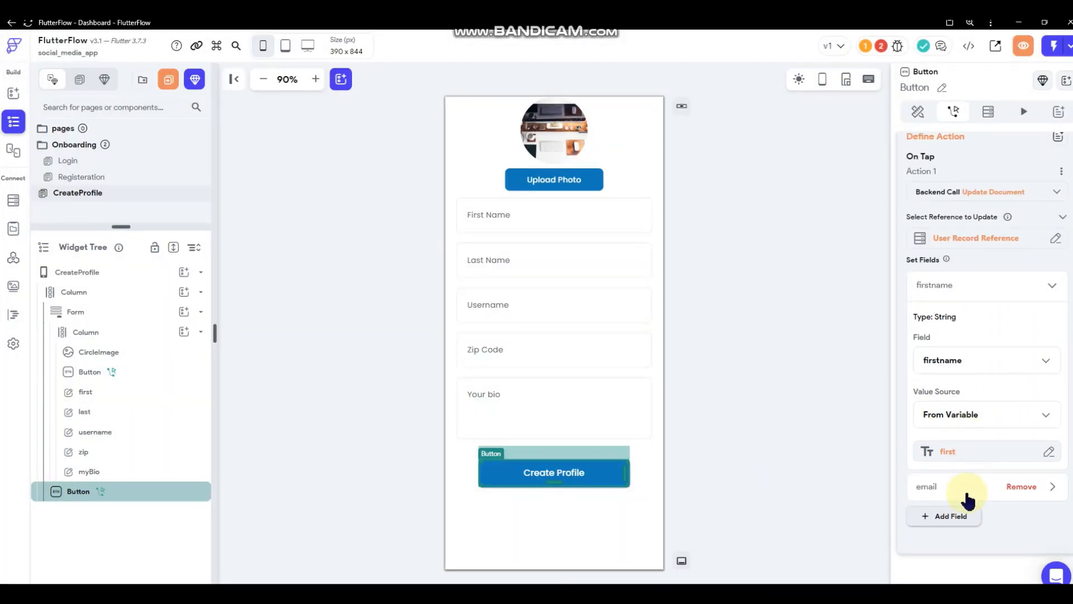
left_click(967, 492)
scroll(967, 452, "down", 4)
left_click(966, 370)
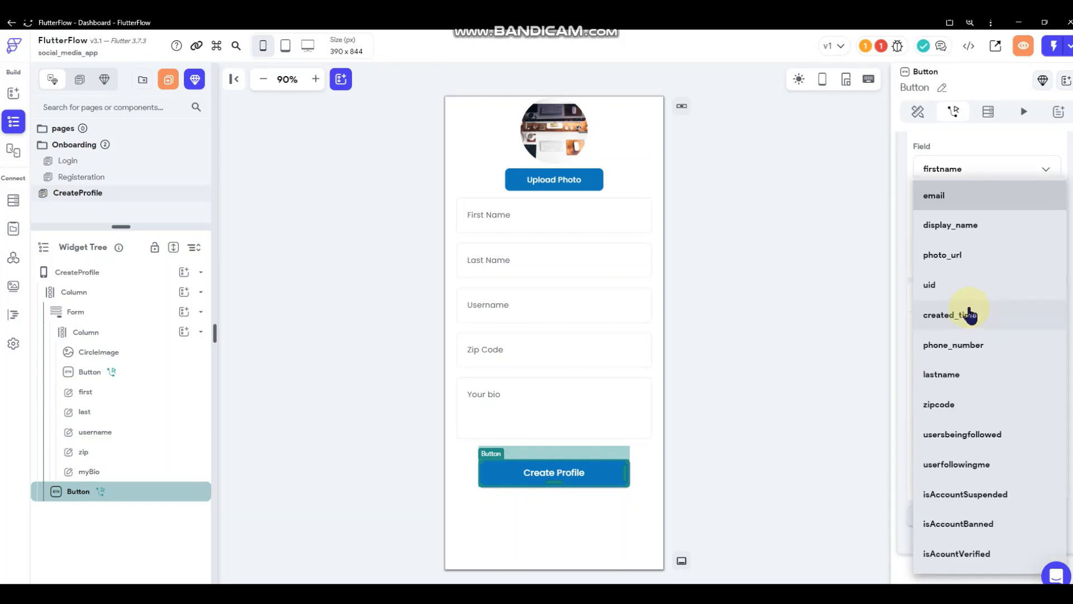
left_click(962, 380)
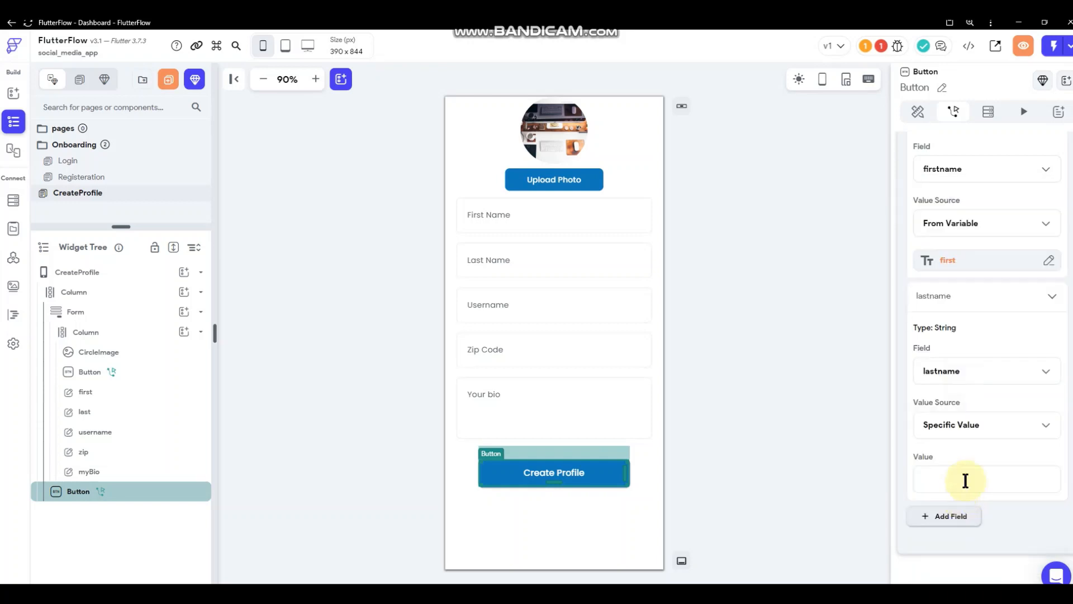
left_click(982, 426)
left_click(976, 458)
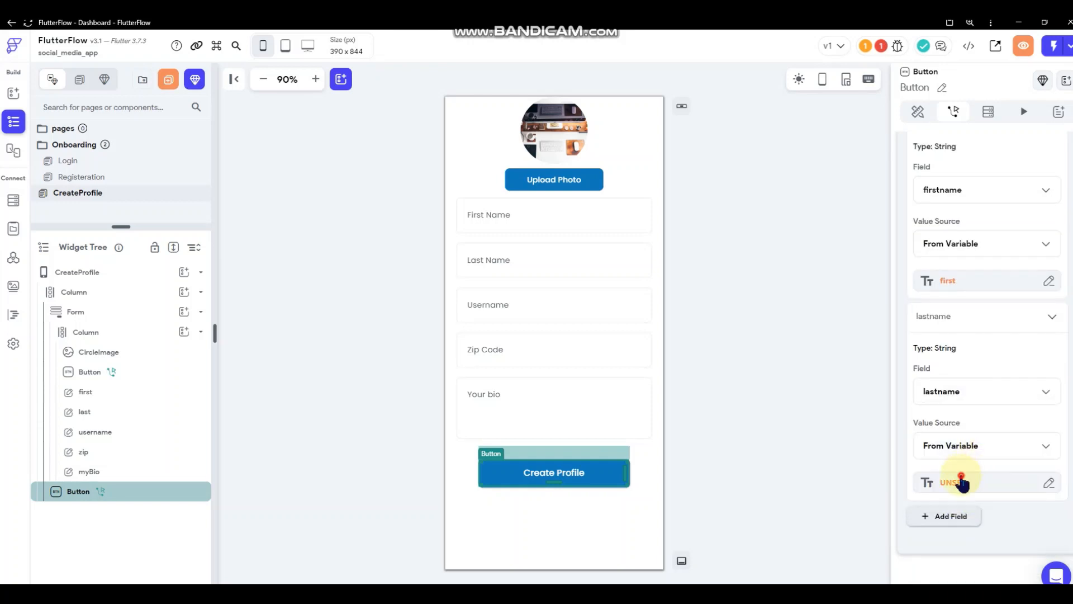
left_click(962, 482)
left_click(774, 475)
scroll(779, 491, "down", 3)
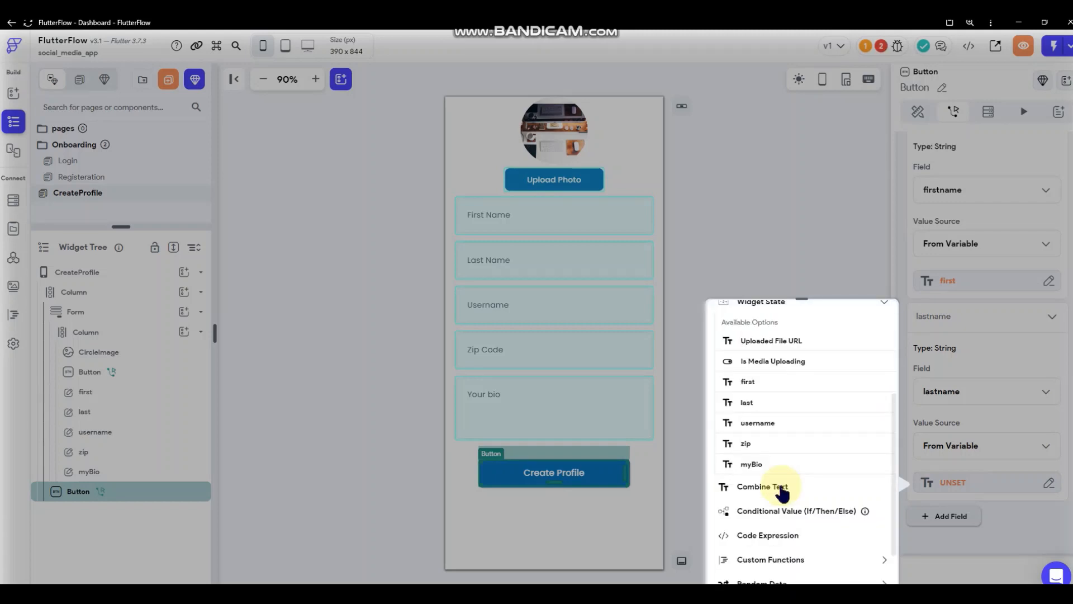
left_click(755, 403)
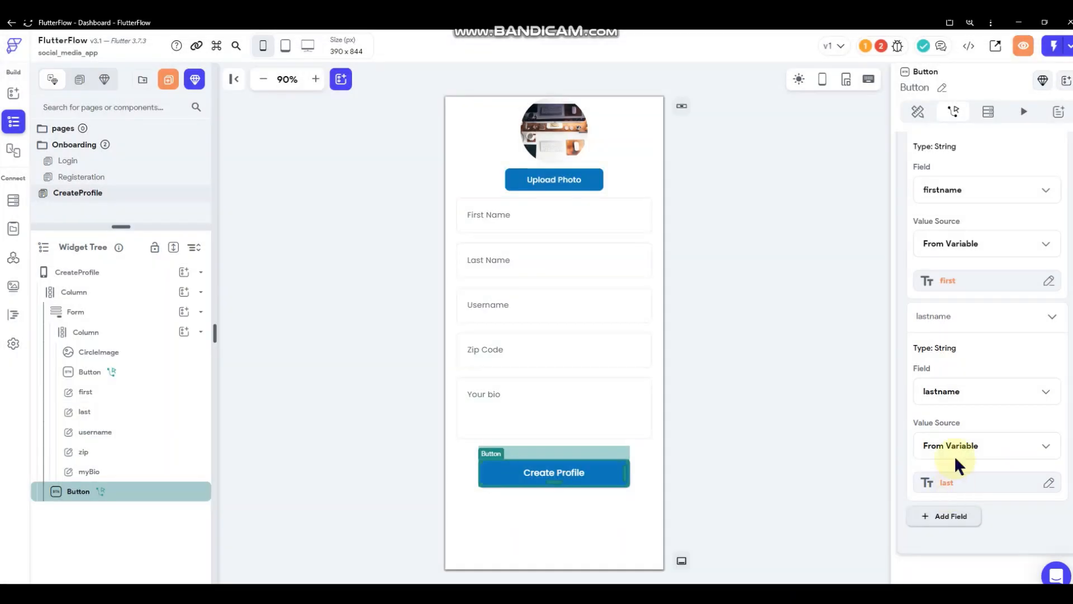
Add the display_name field to the document update, with its value taken from the widget state variable username
left_click(945, 522)
scroll(954, 449, "down", 1)
left_click(958, 490)
scroll(957, 453, "up", 2)
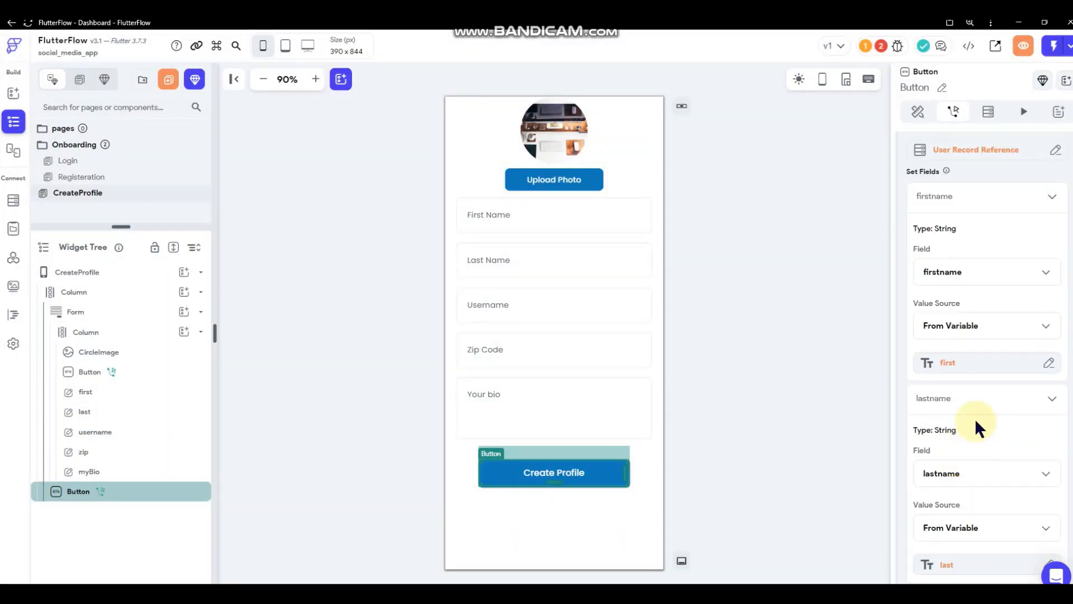
scroll(975, 433, "down", 2)
scroll(978, 413, "down", 2)
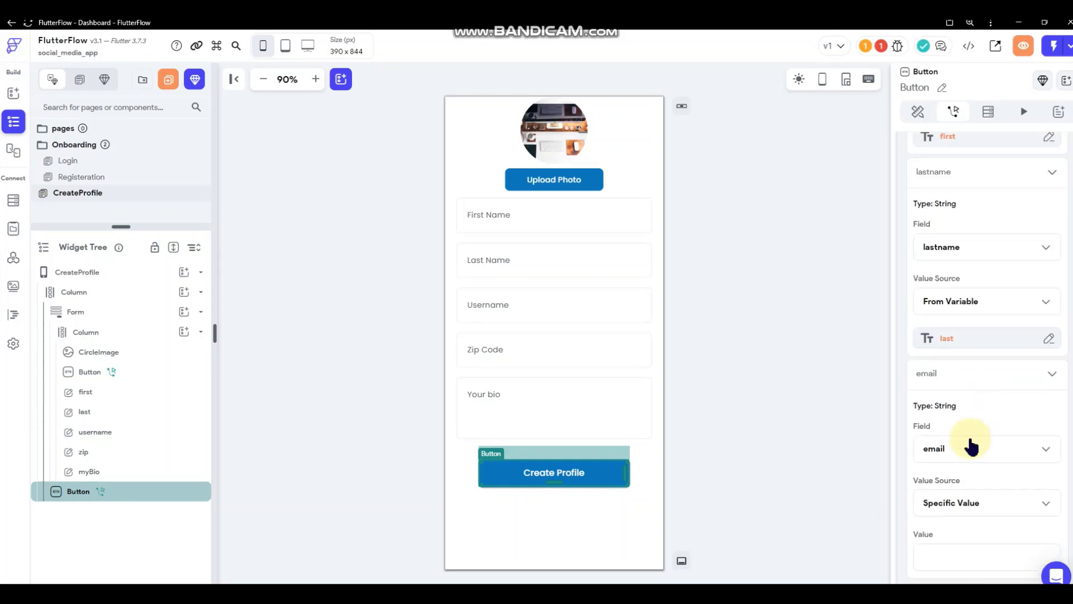
left_click(970, 447)
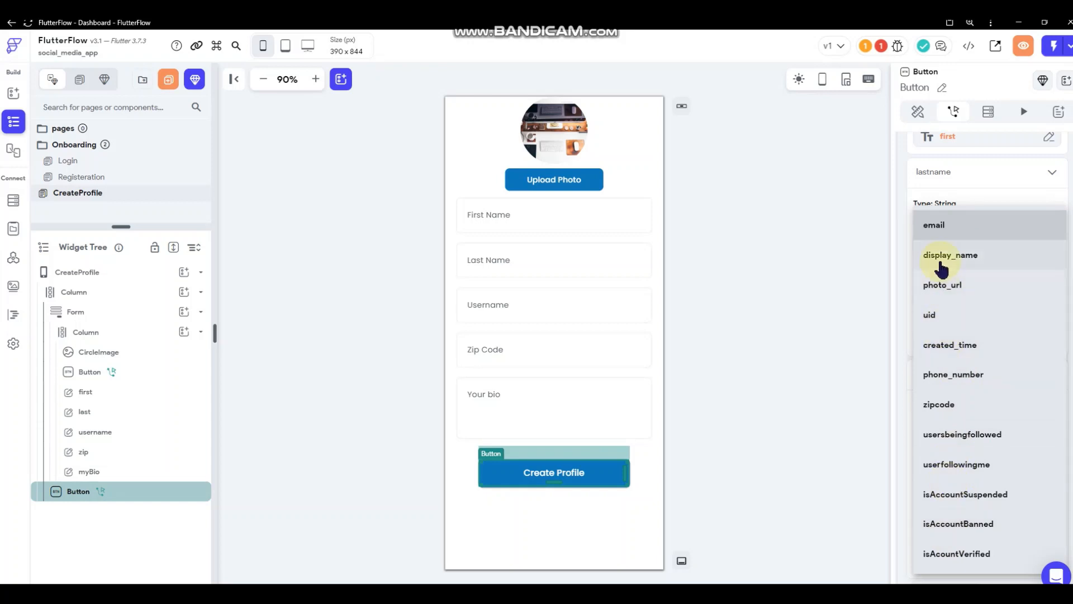
left_click(969, 256)
scroll(964, 384, "down", 2)
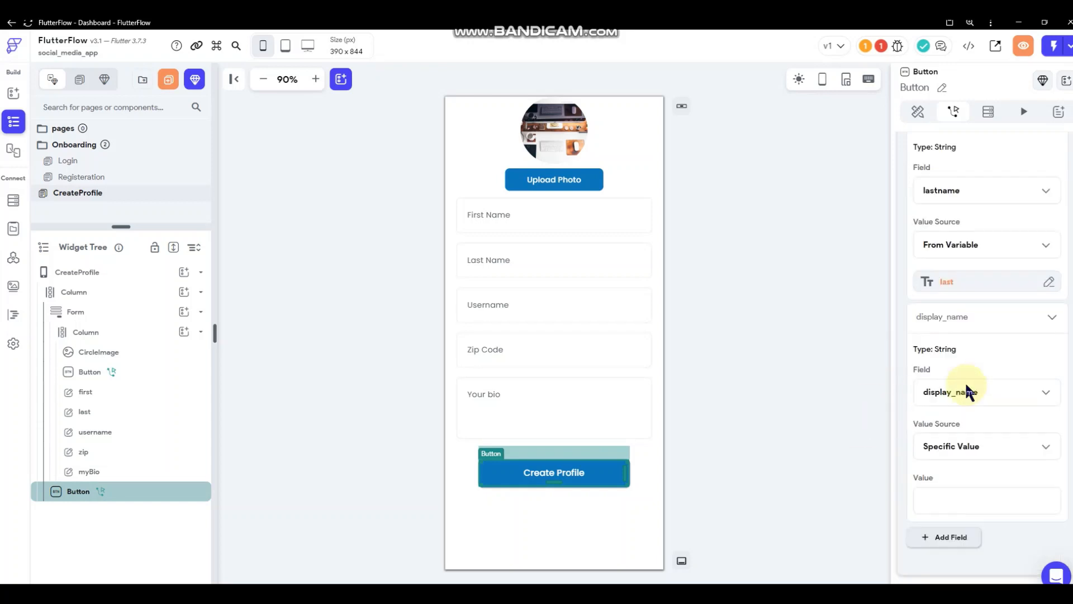
left_click(964, 425)
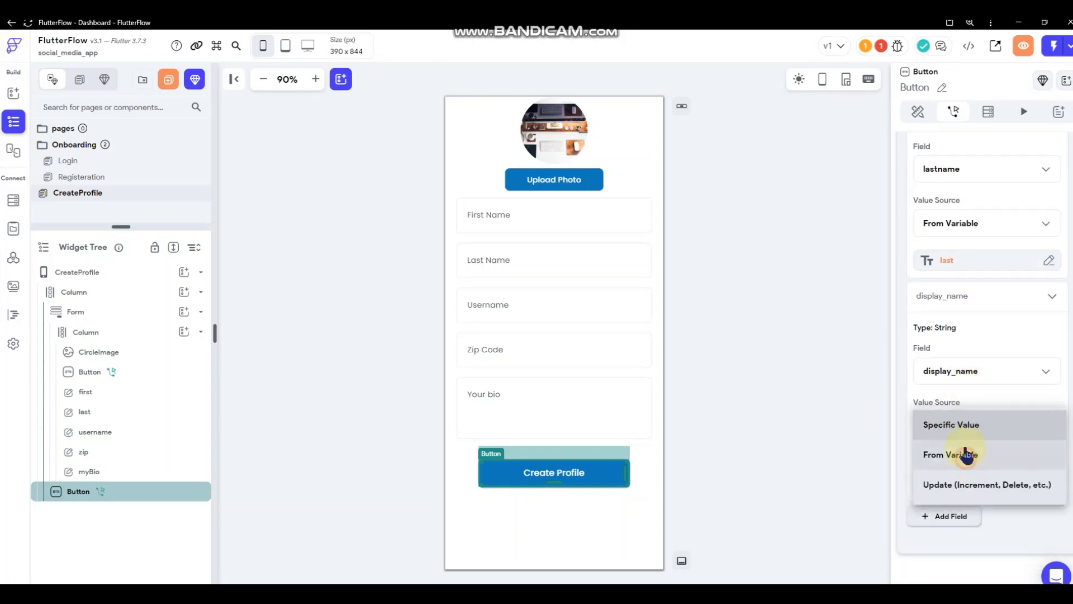
left_click(966, 455)
left_click(959, 479)
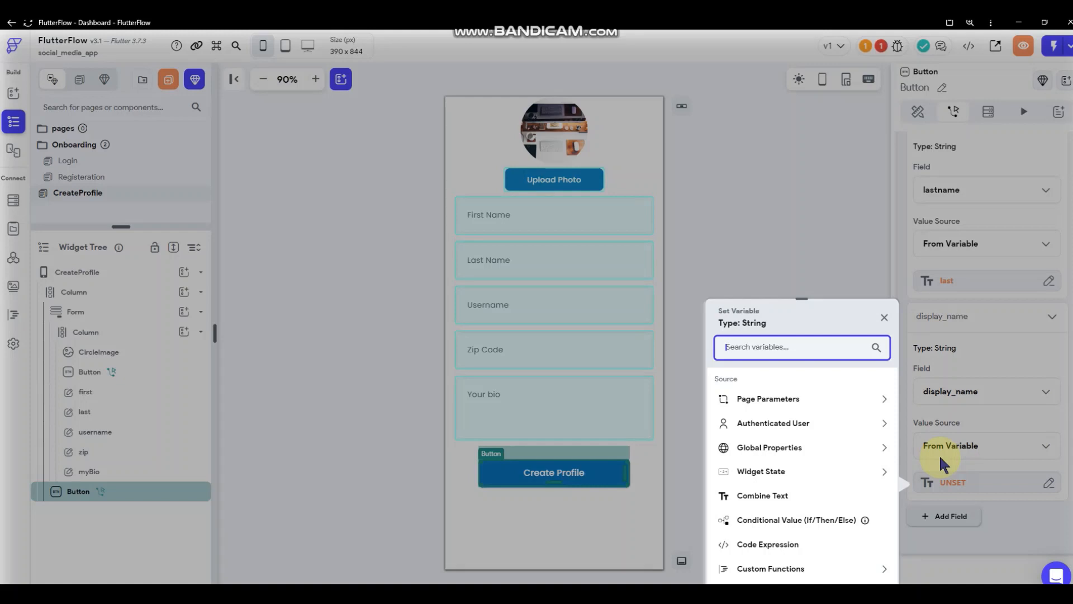
left_click(790, 475)
scroll(790, 482, "down", 2)
left_click(790, 484)
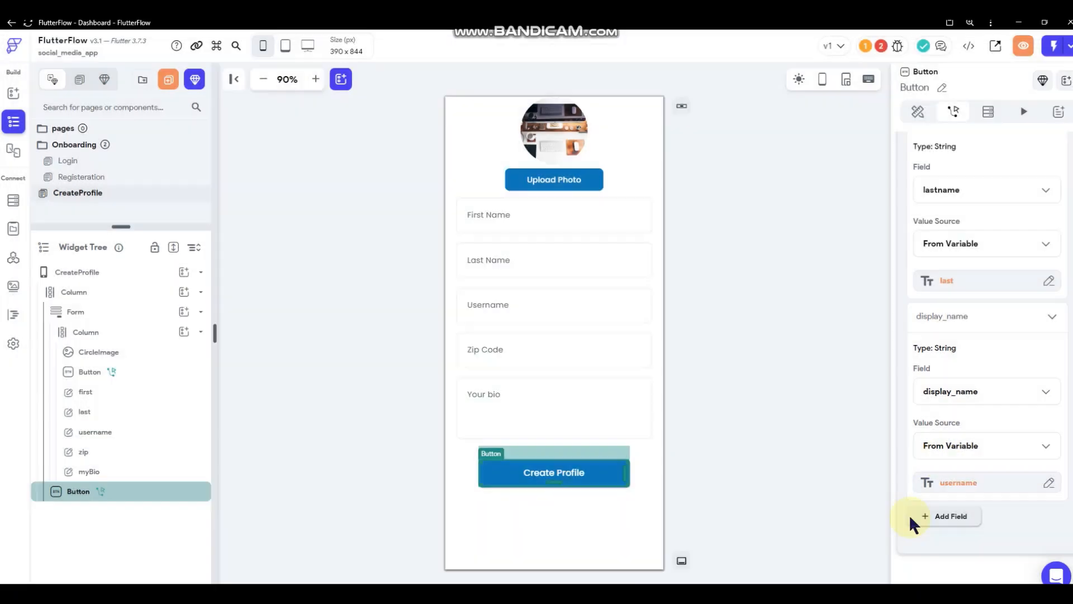
Add the zipcode field to the document update, with its value taken from the widget state variable zip
left_click(950, 523)
scroll(961, 437, "down", 1)
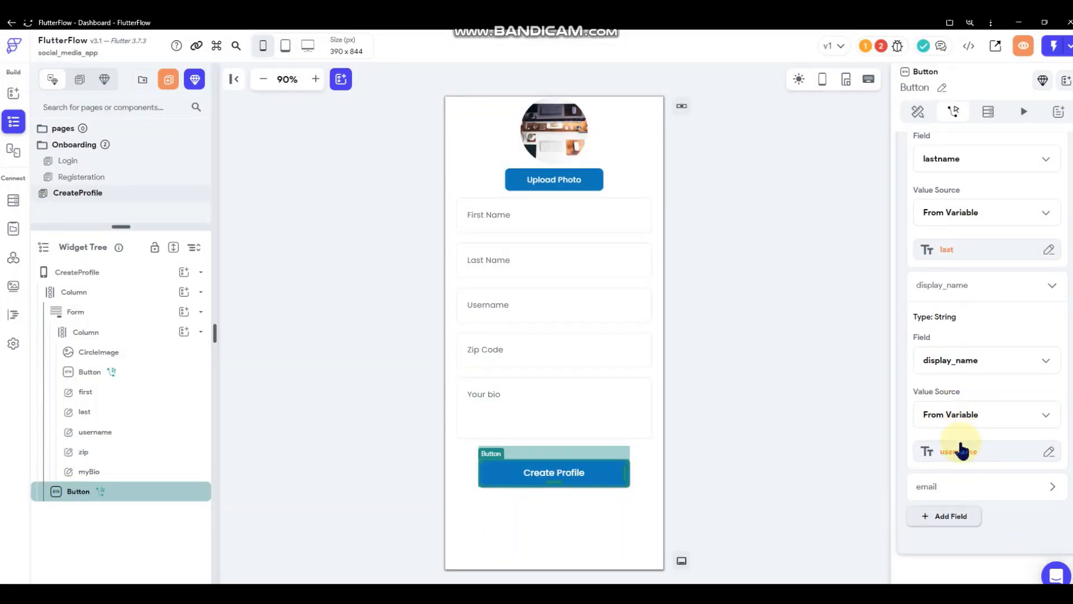
left_click(933, 492)
scroll(944, 461, "down", 3)
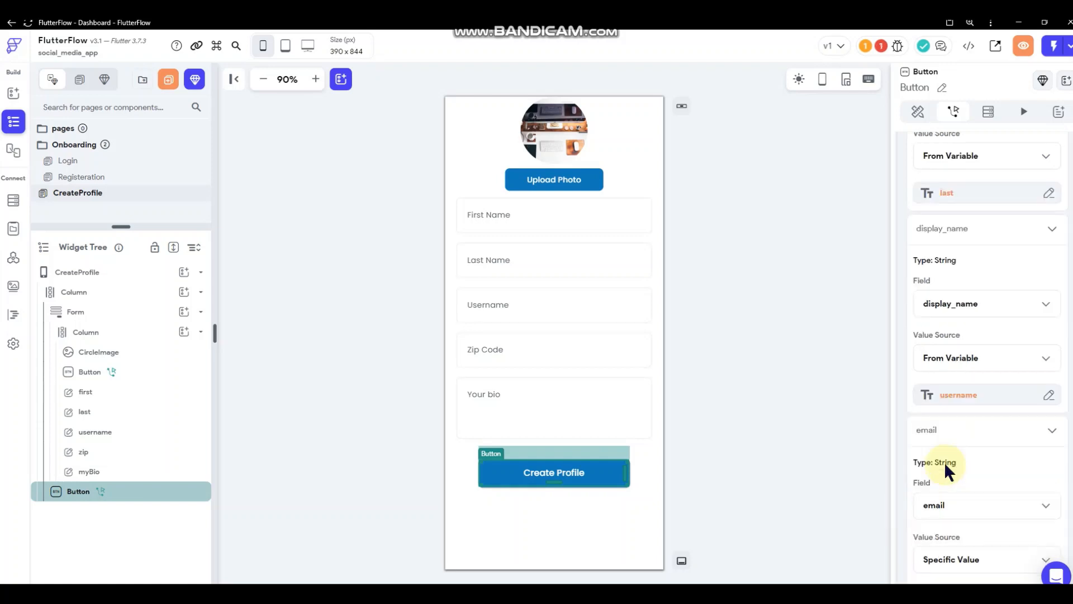
left_click(969, 371)
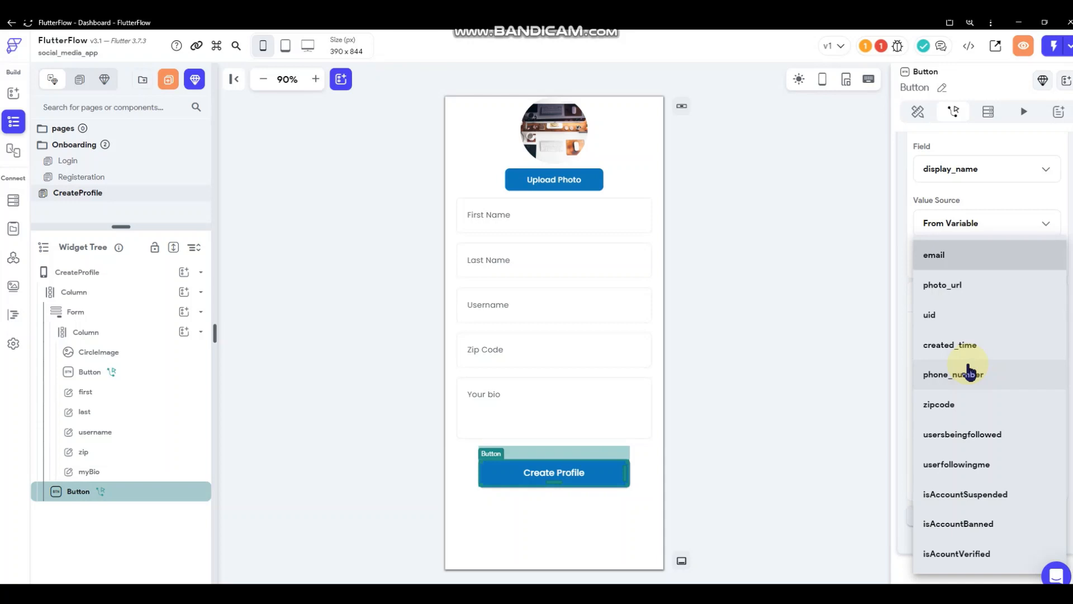
left_click(953, 403)
left_click(962, 431)
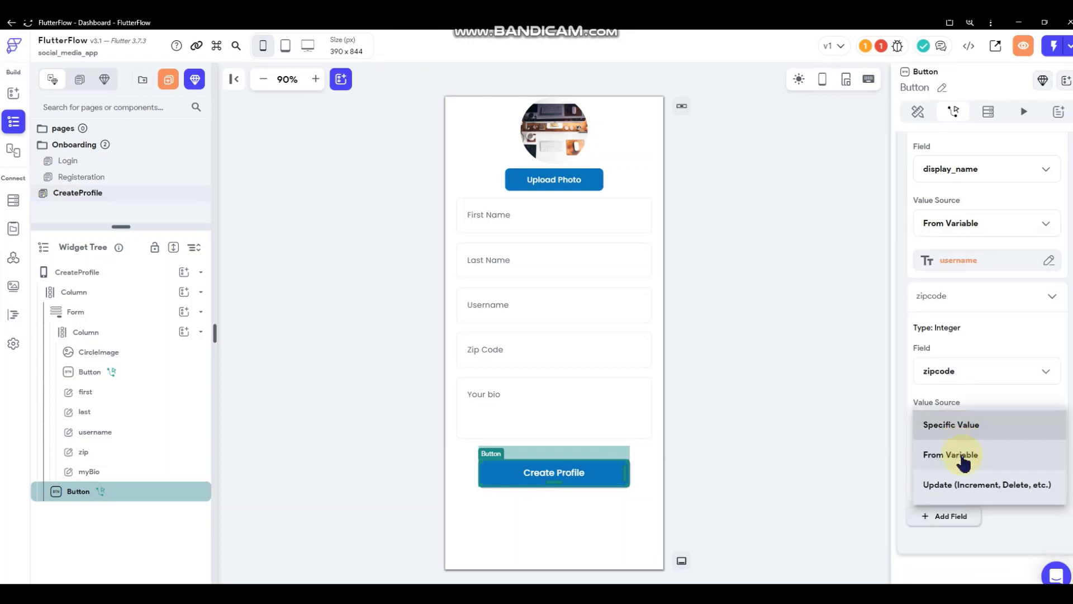
left_click(962, 456)
left_click(955, 483)
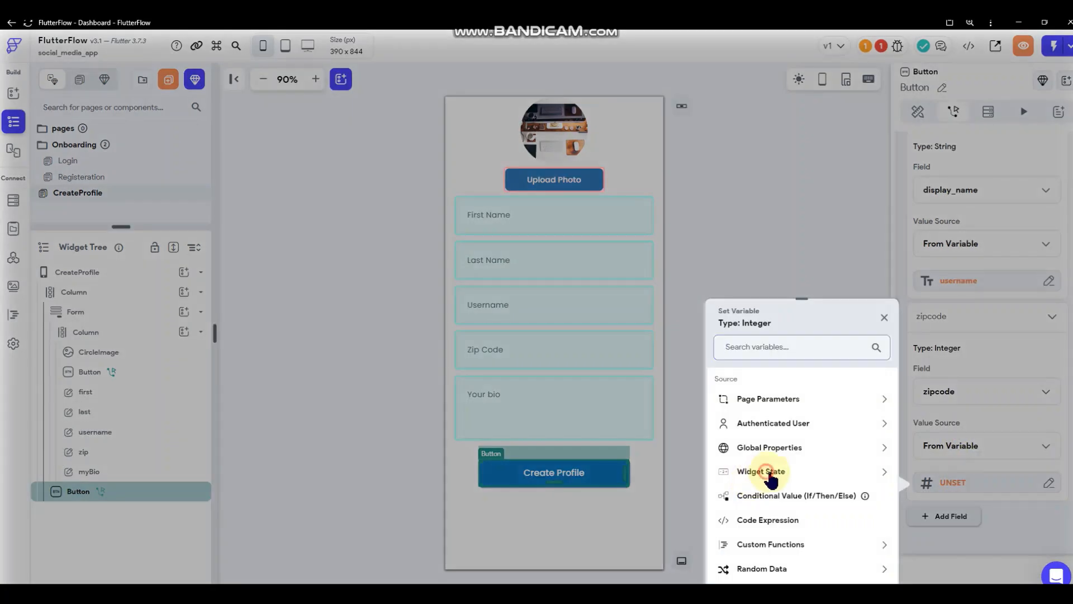
left_click(784, 478)
scroll(777, 464, "down", 4)
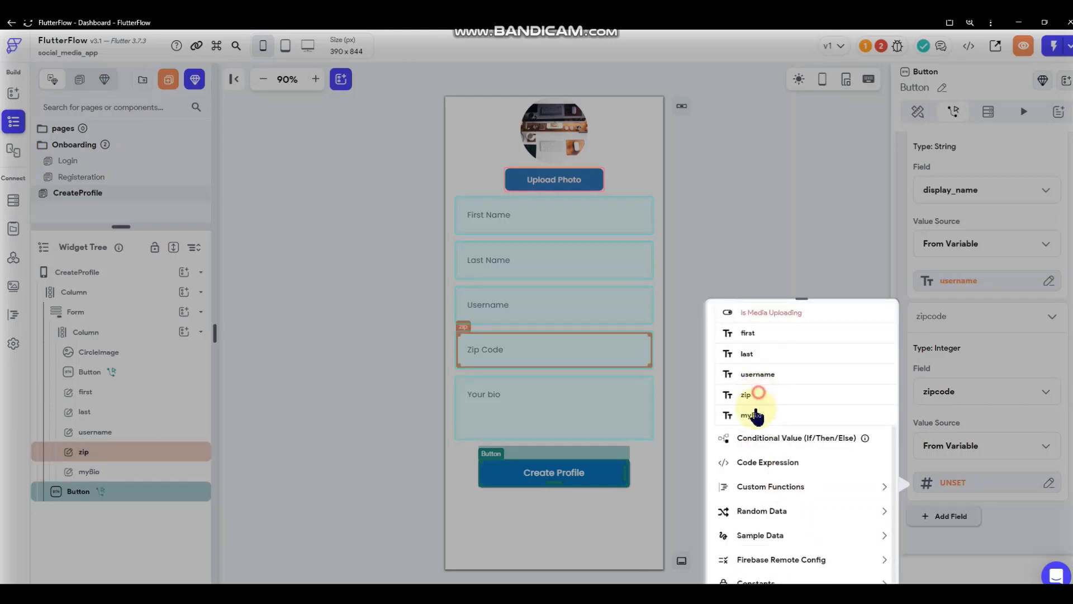
left_click(755, 395)
Add another field entry to the document update, review the user fields offered for it, and deselect the button
left_click(929, 510)
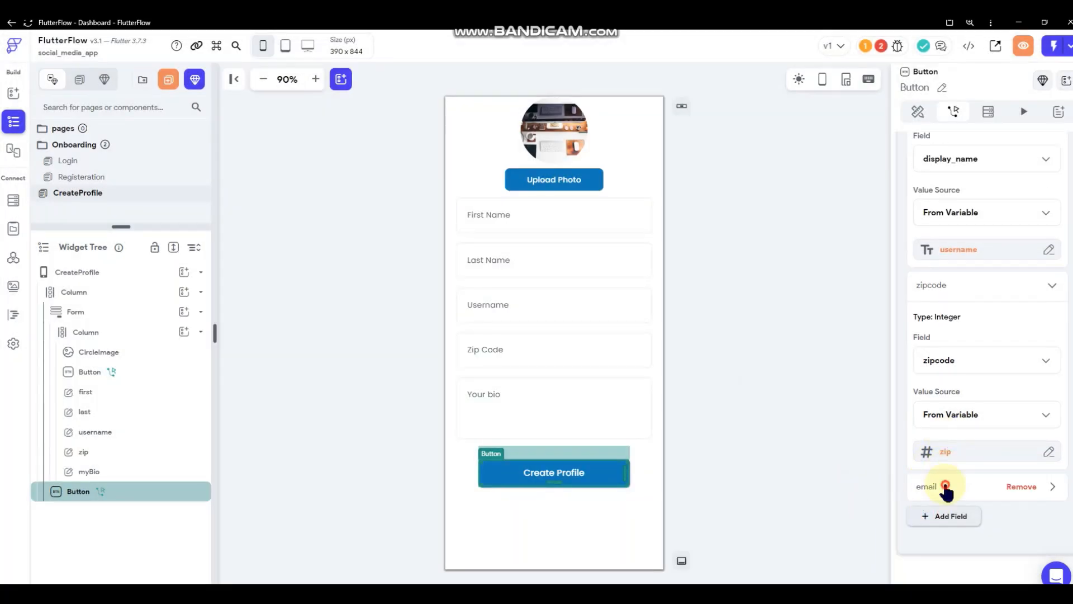
left_click(946, 487)
left_click(951, 373)
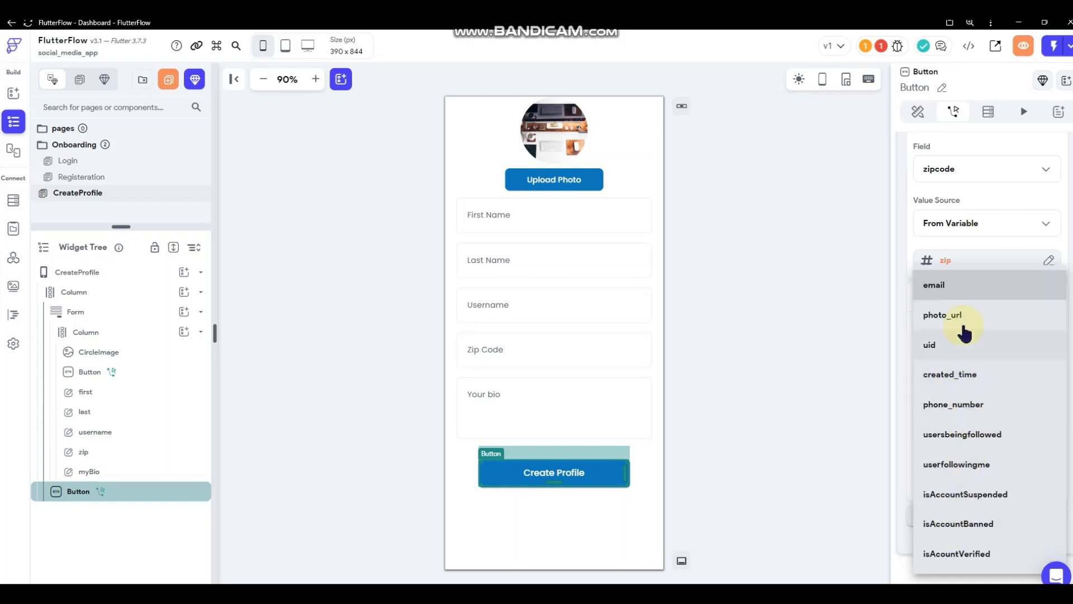
left_click(817, 333)
left_click(817, 333)
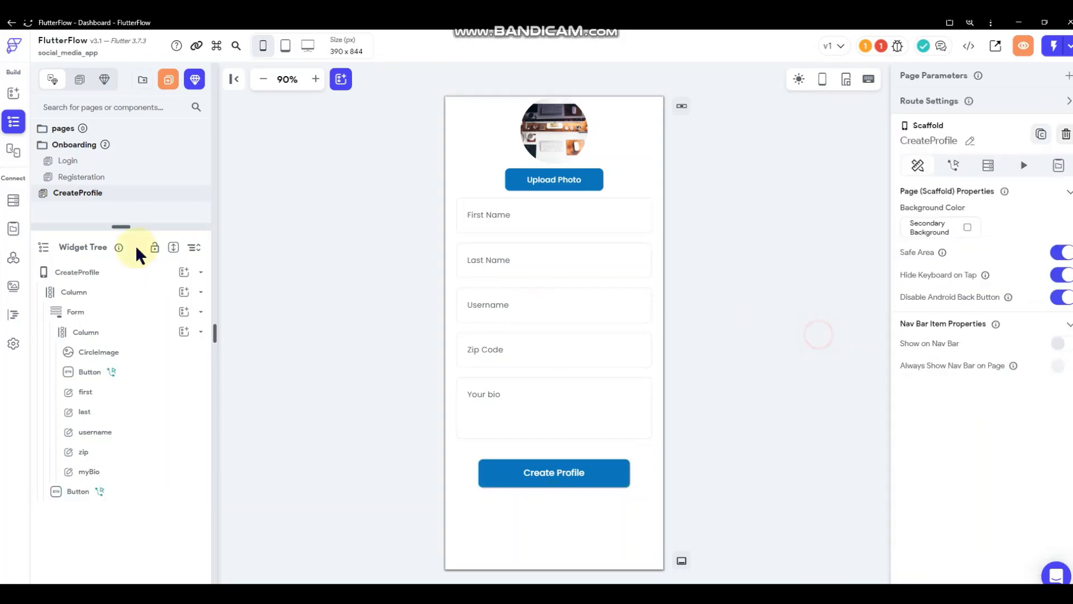
Add a Bio field of type String to the users collection schema in Firestore
left_click(14, 200)
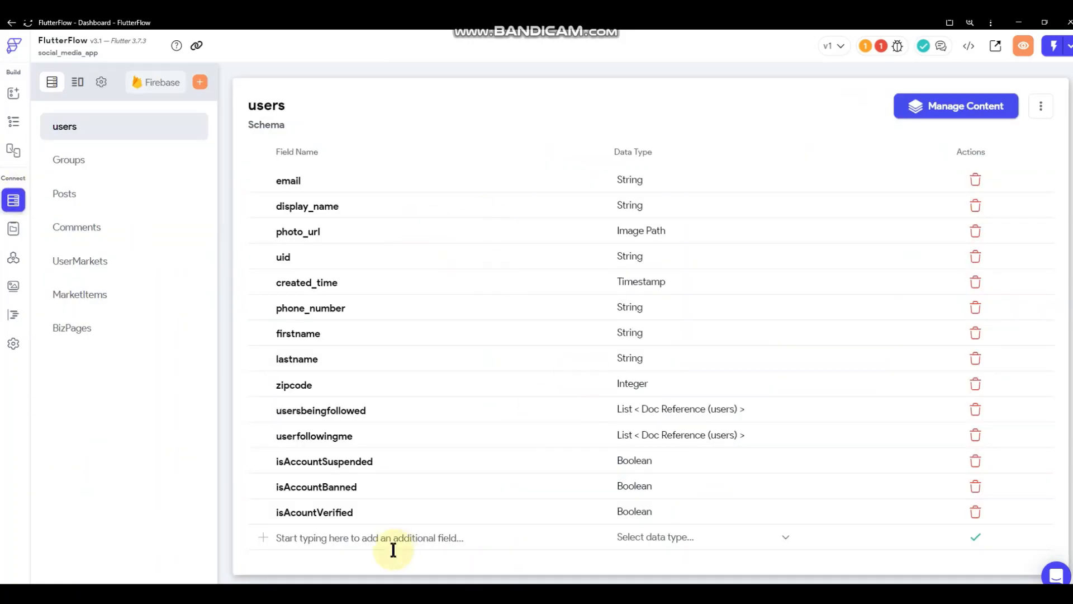
left_click(394, 539)
type("Bio")
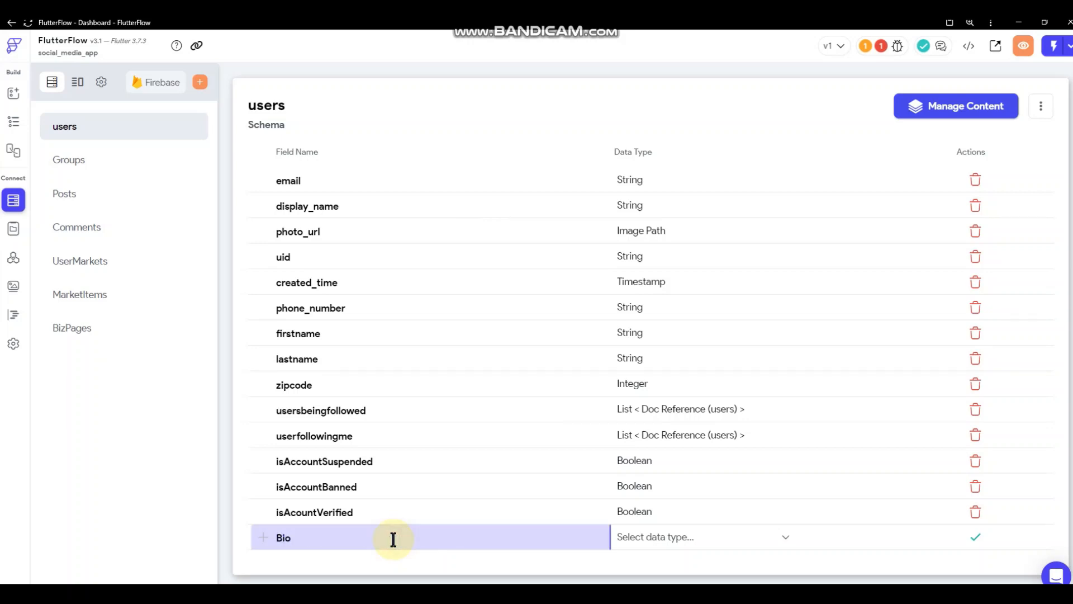
left_click(650, 540)
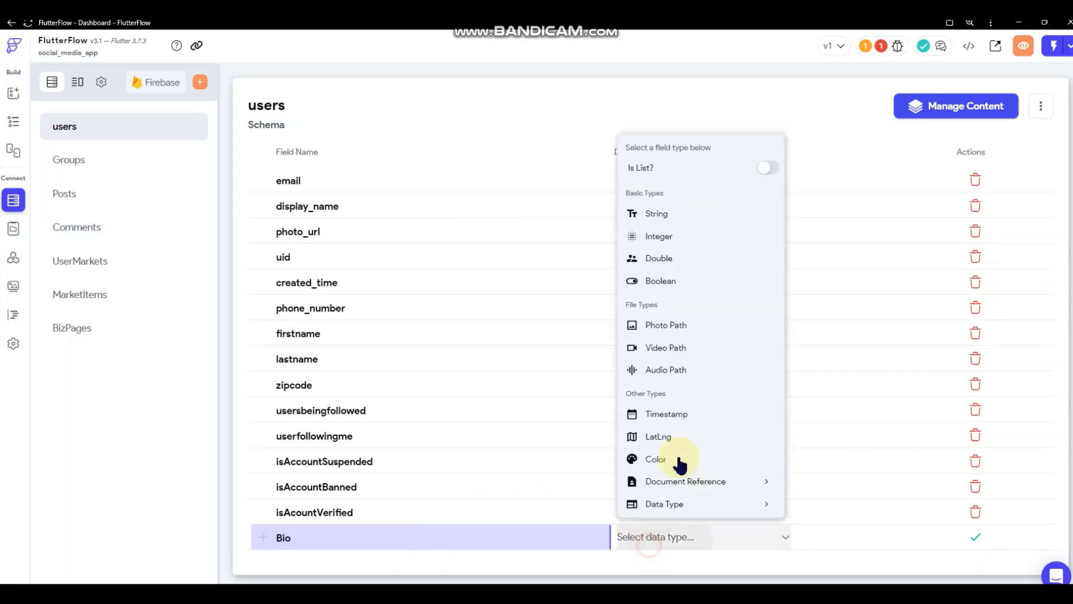
left_click(657, 213)
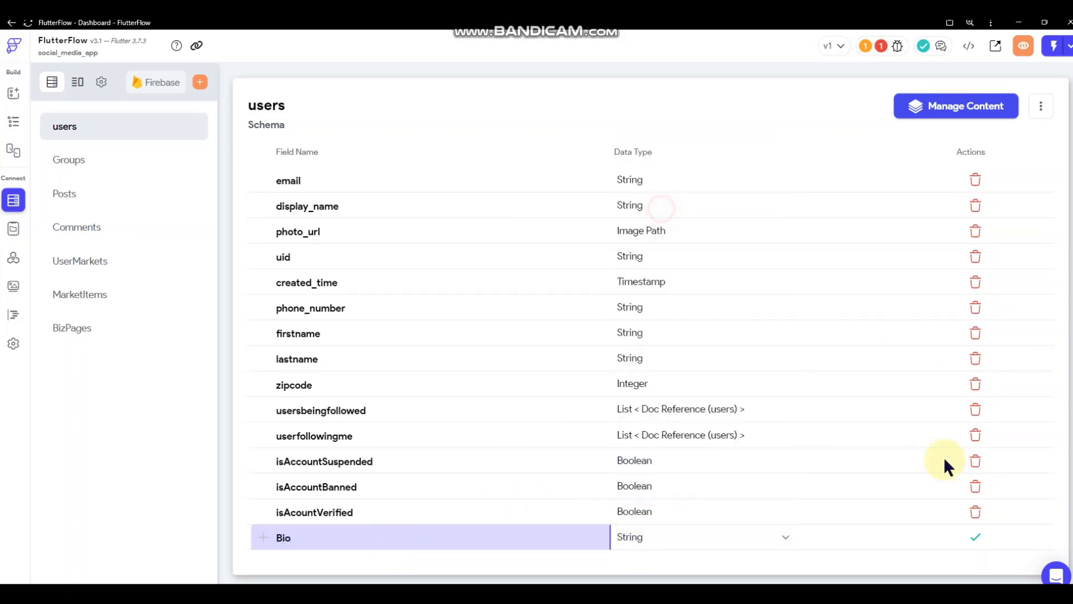
left_click(975, 537)
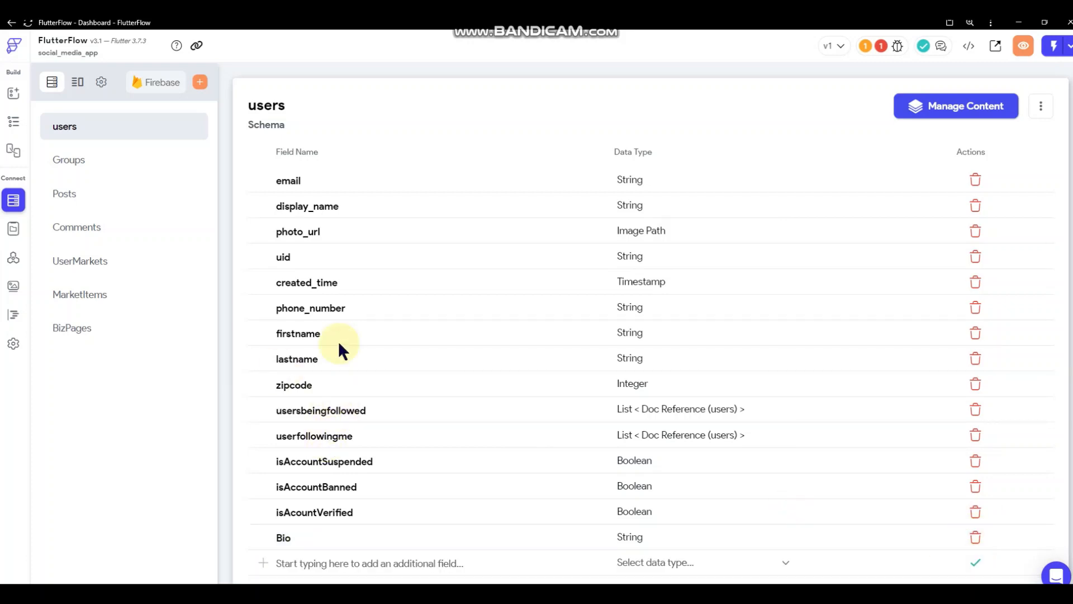
Add the Bio field to the Create Profile button's document update, with its value taken from the widget state variable myBio
left_click(14, 123)
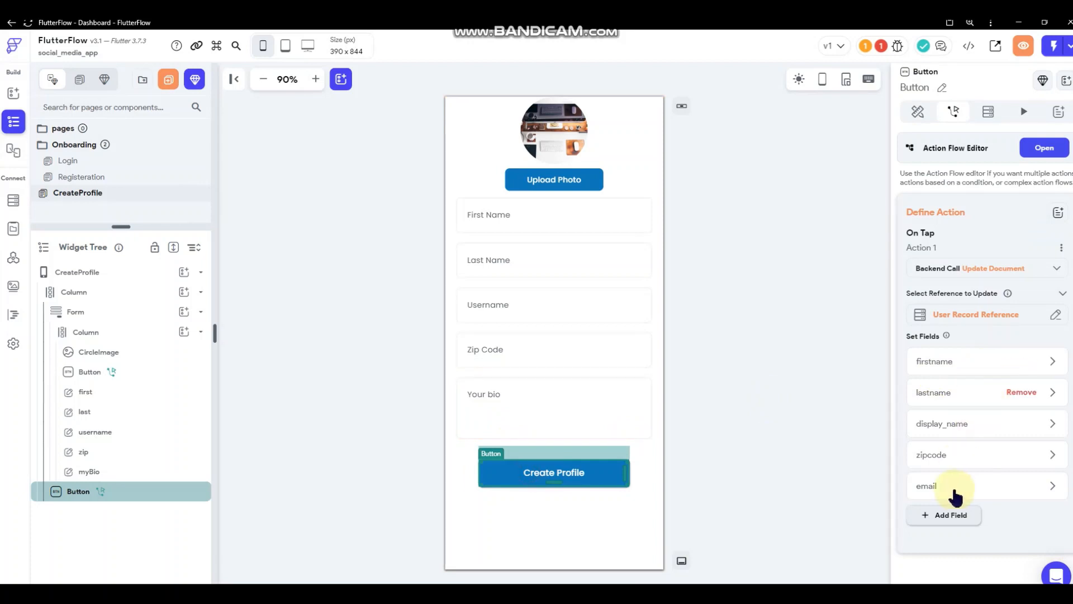
left_click(947, 515)
left_click(952, 488)
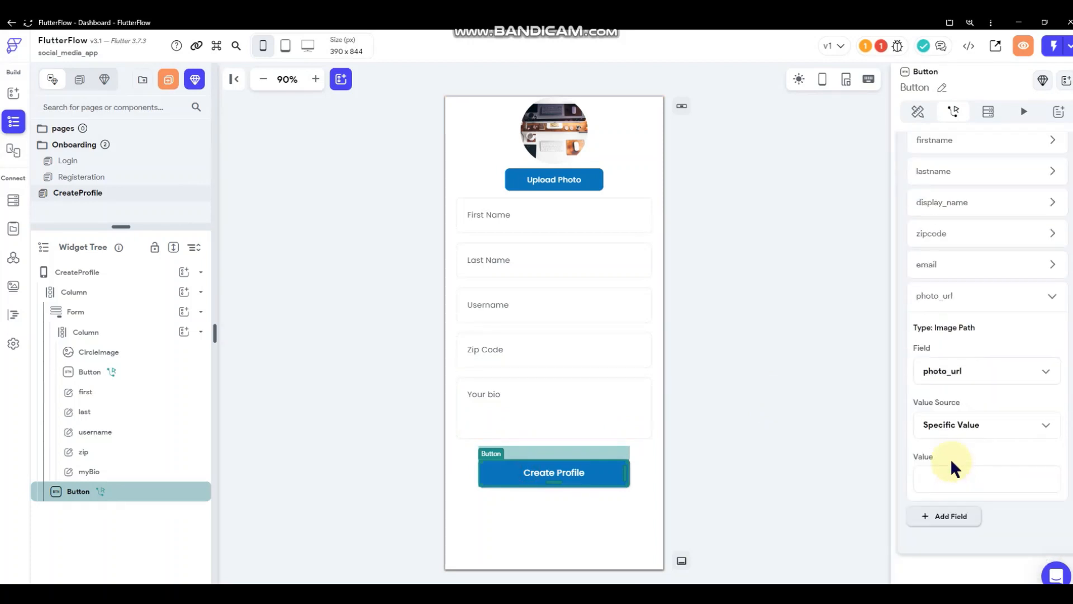
left_click(957, 371)
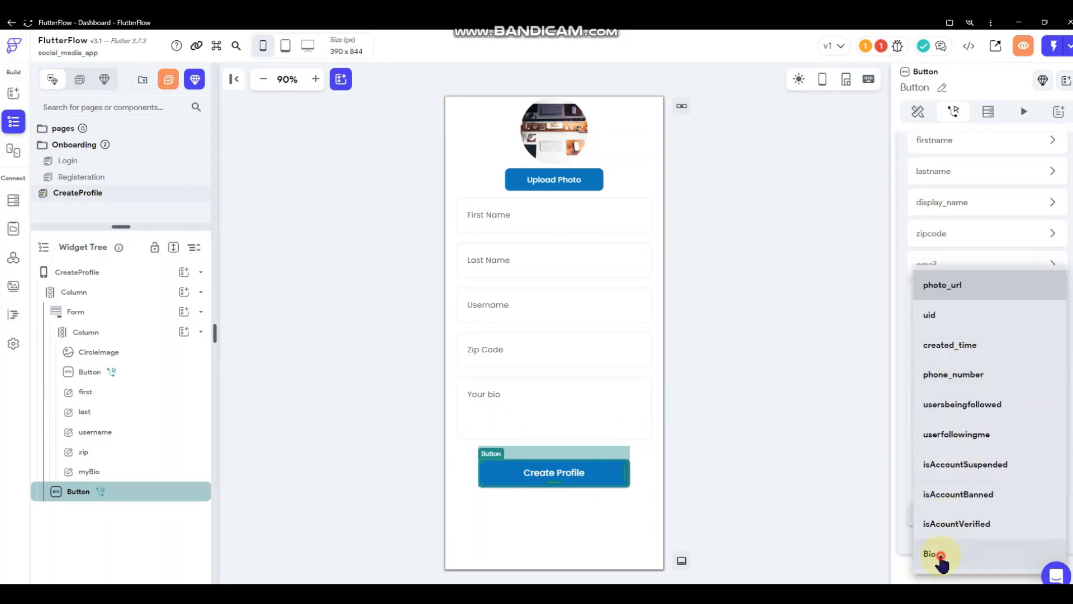
left_click(930, 553)
left_click(963, 427)
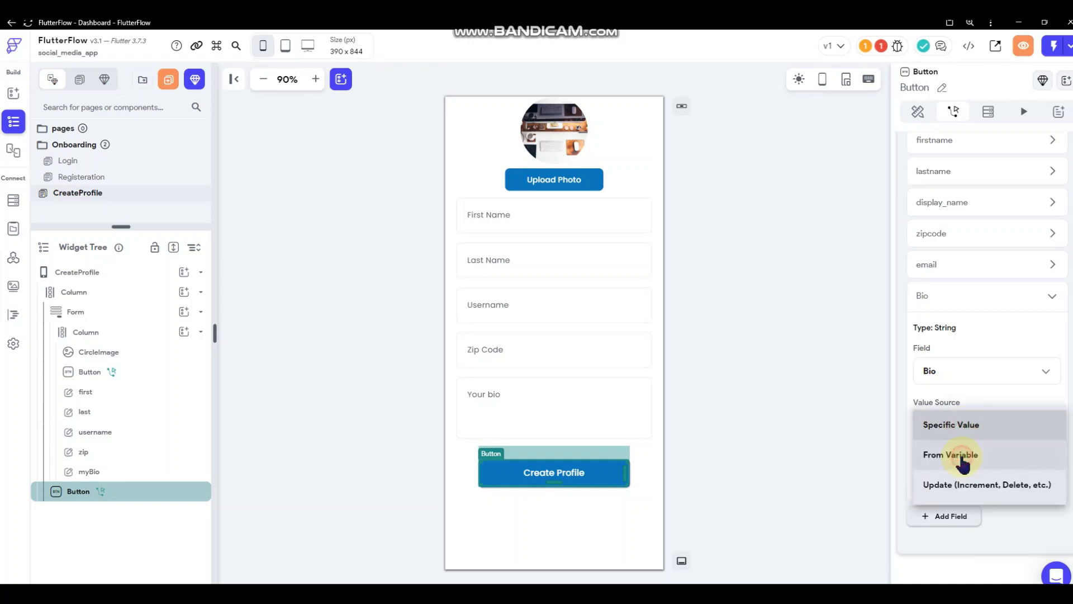
left_click(958, 455)
left_click(958, 481)
left_click(771, 472)
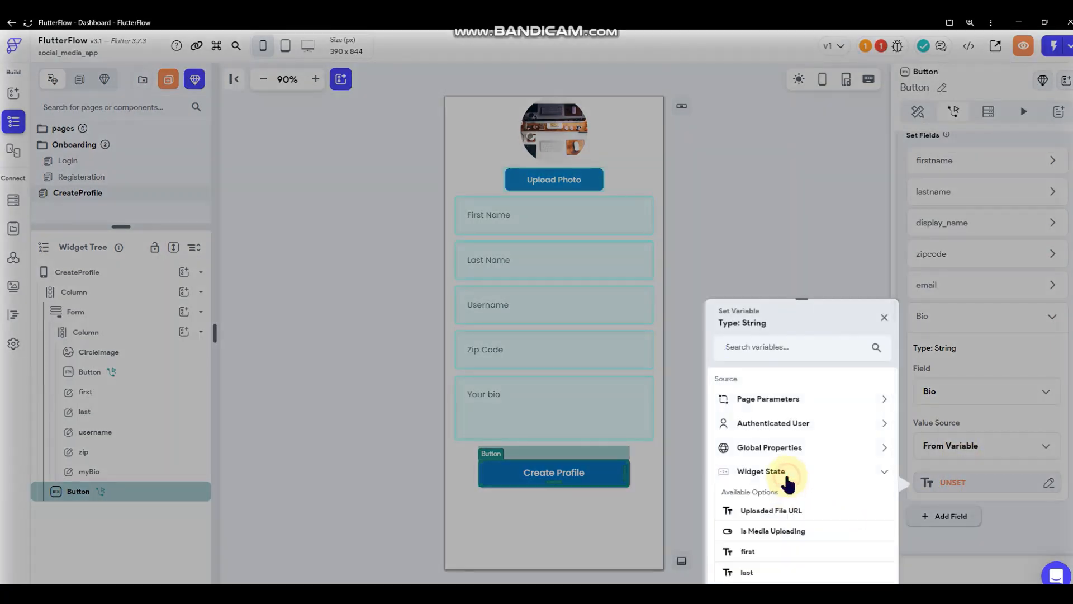
scroll(788, 483, "down", 2)
left_click(751, 520)
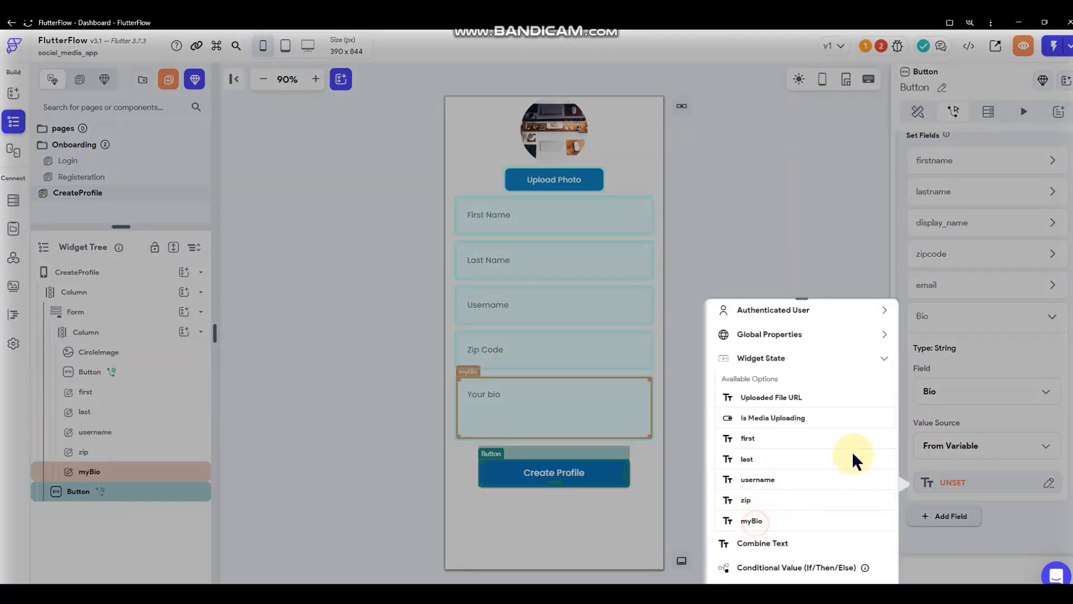
scroll(936, 241, "up", 3)
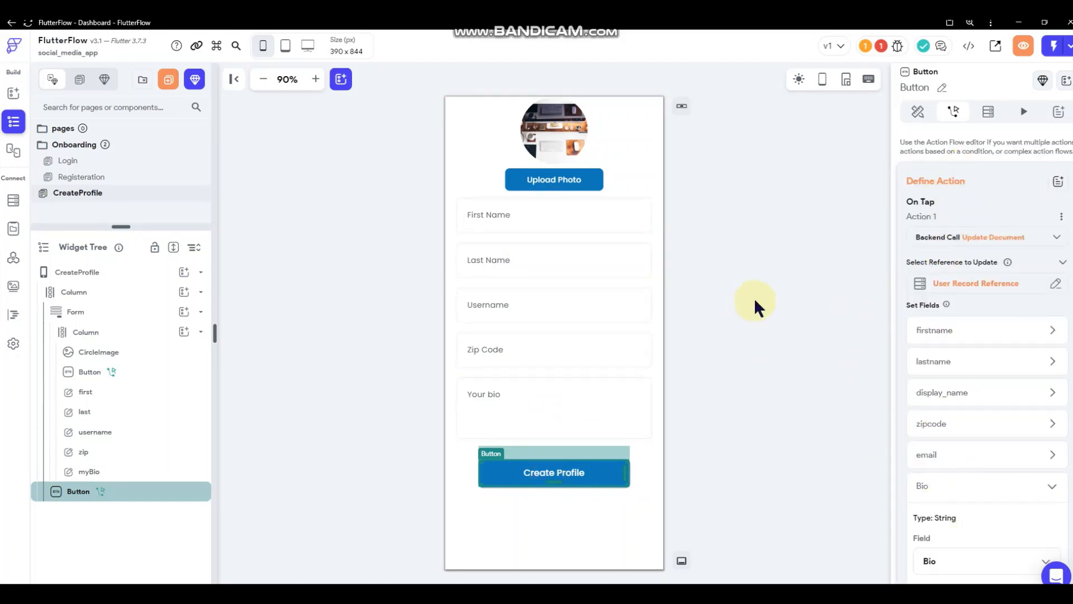
scroll(977, 283, "up", 2)
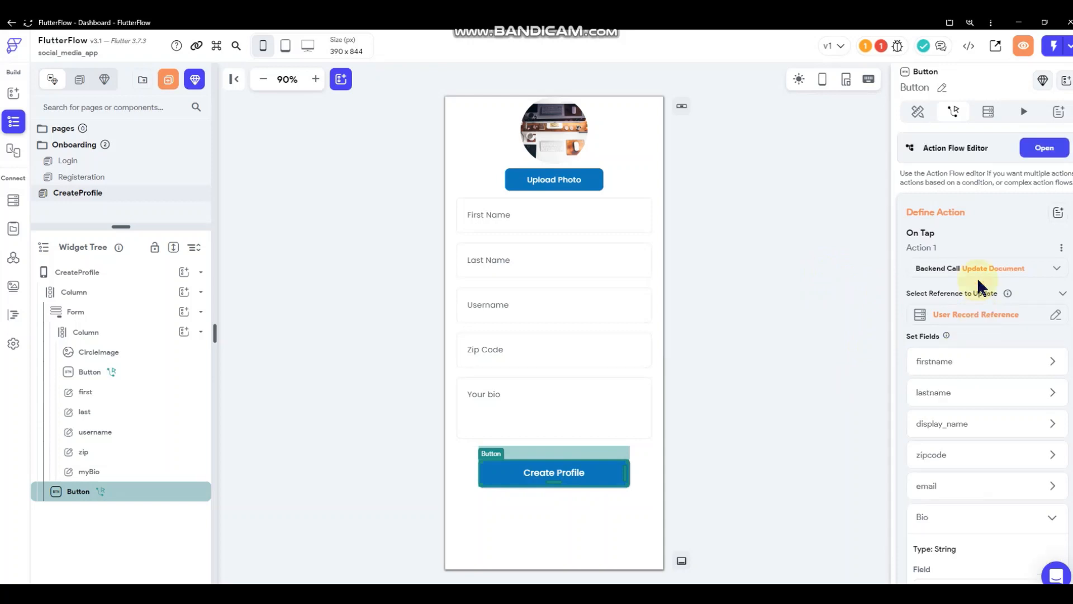
left_click(827, 161)
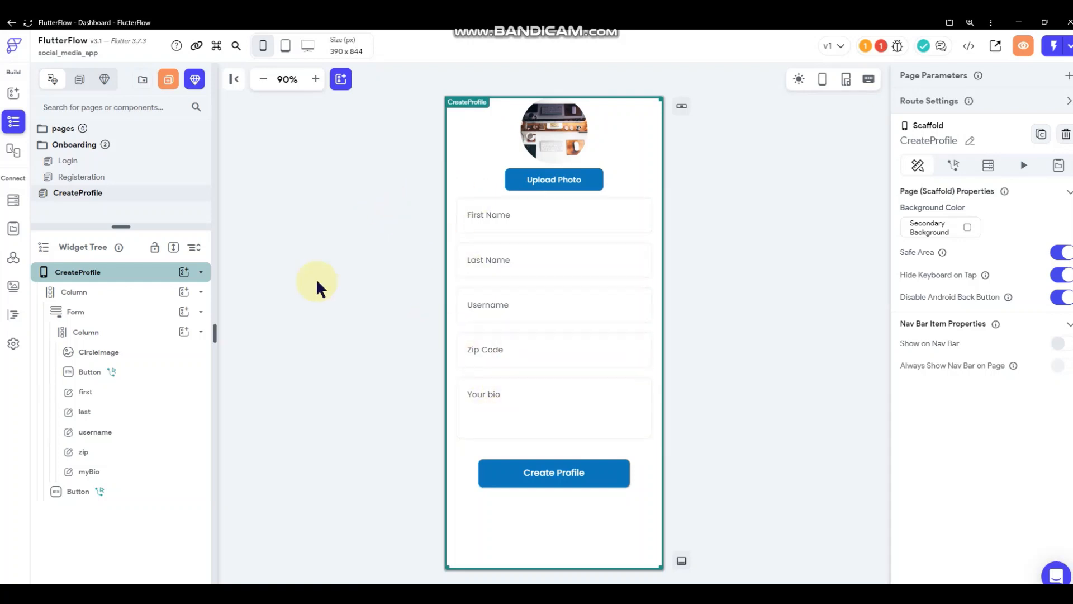
left_click(169, 81)
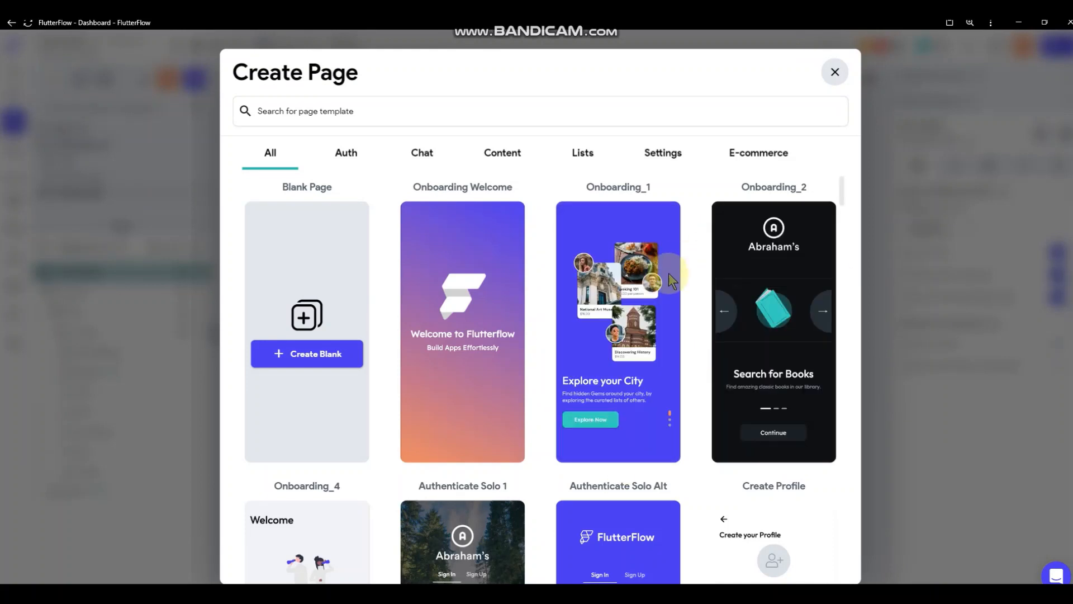
left_click(930, 311)
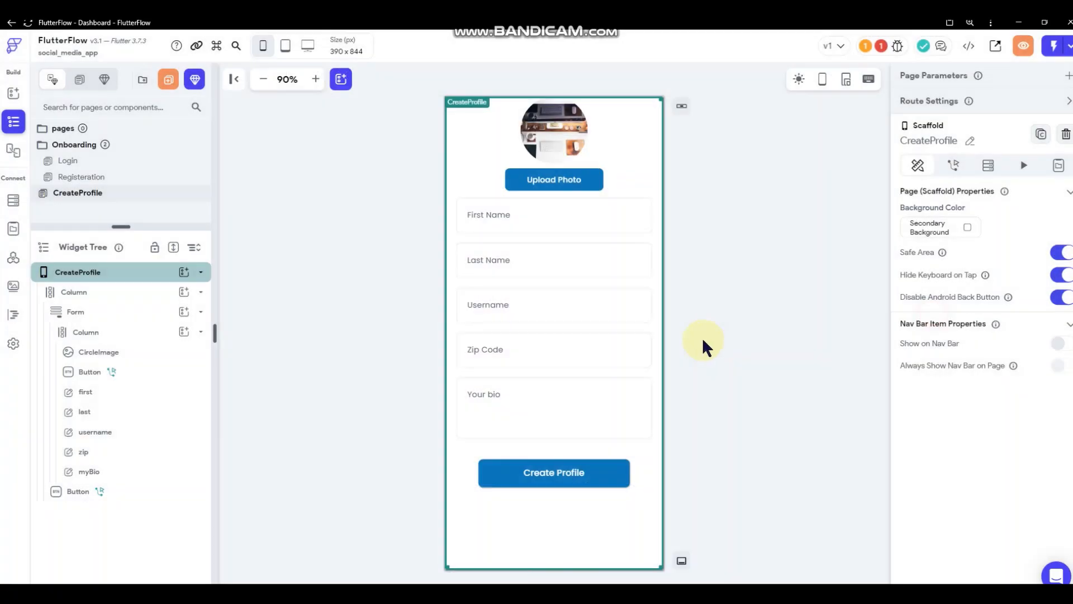
left_click(726, 343)
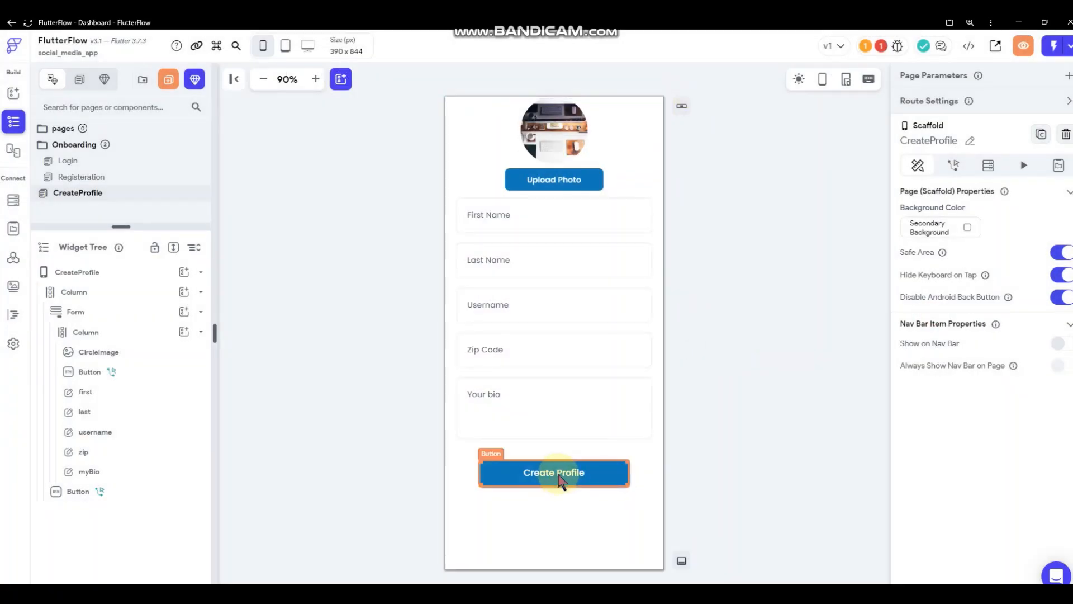
left_click(944, 170)
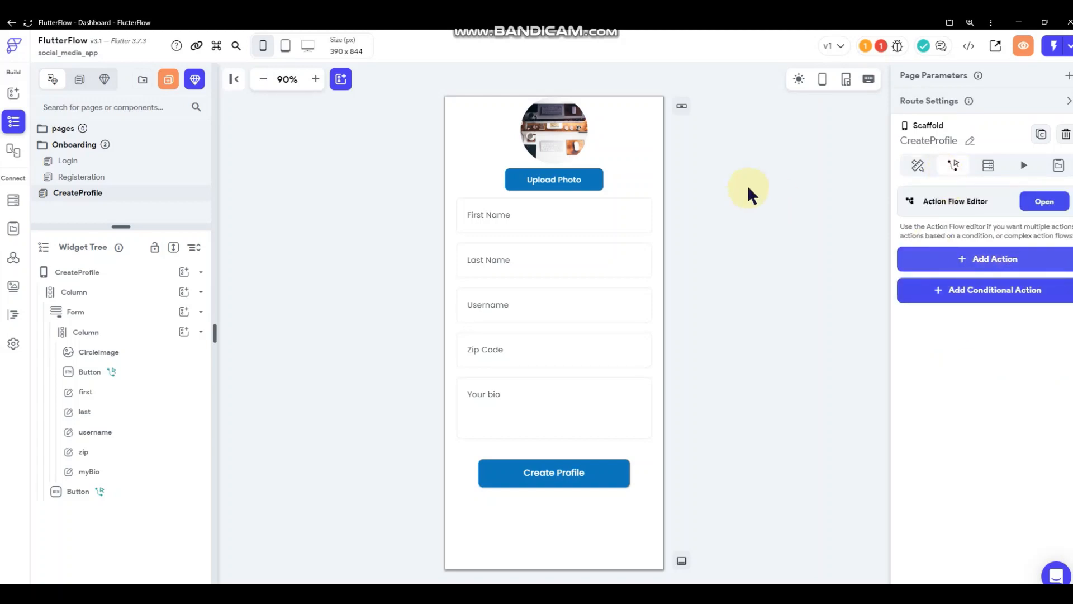
left_click(735, 362)
left_click(918, 165)
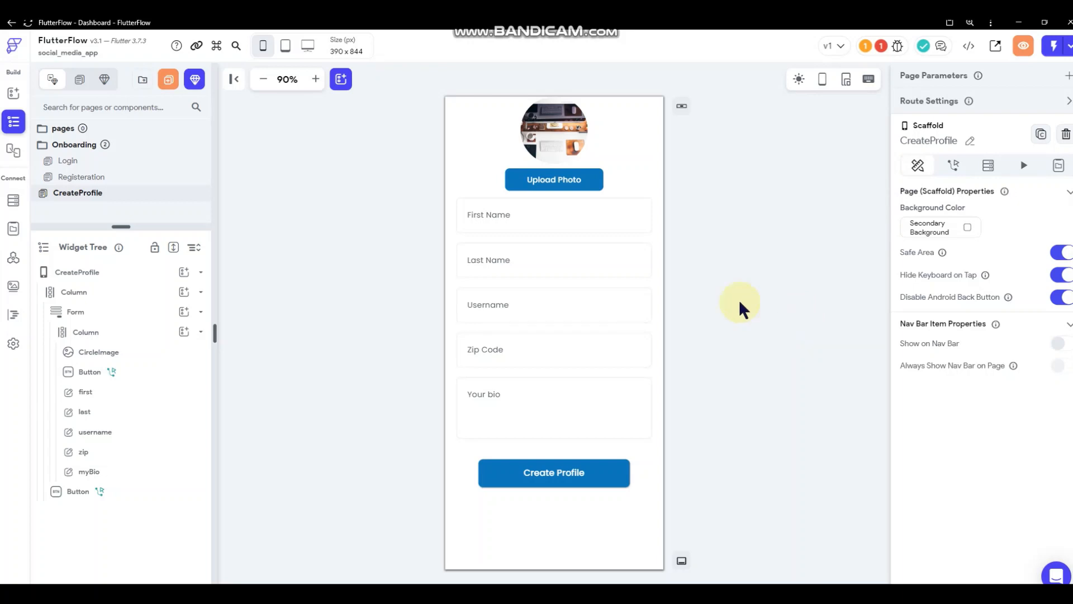
left_click(777, 255)
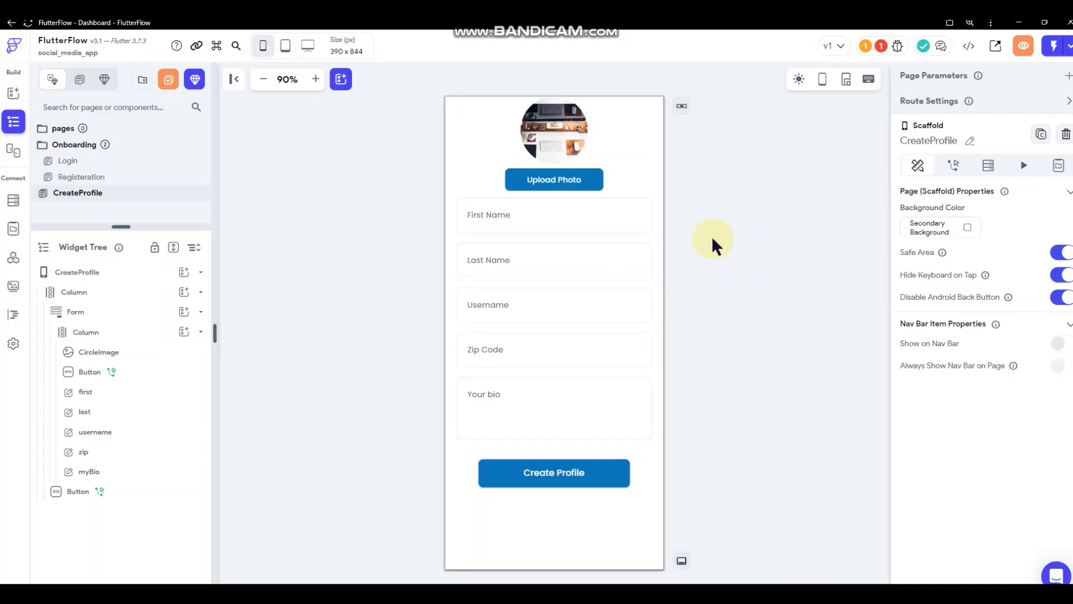
left_click(757, 200)
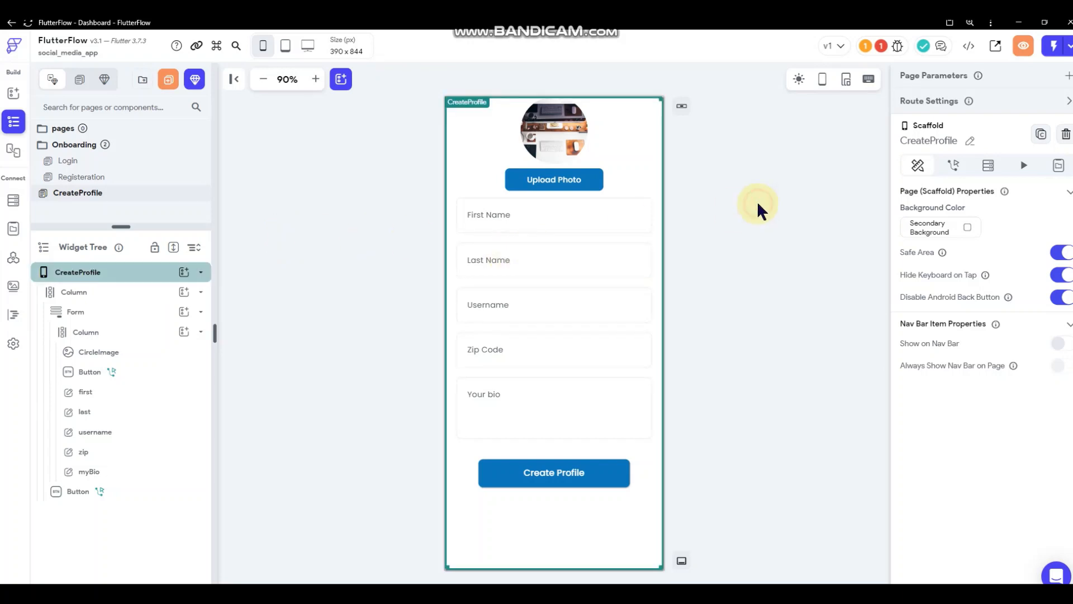
left_click(968, 226)
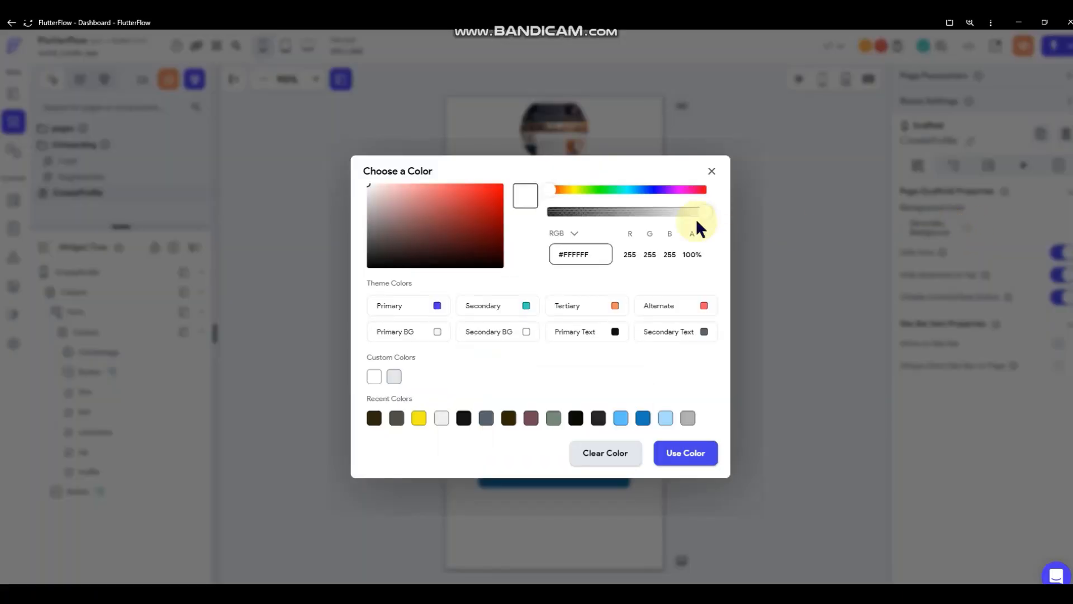
left_click(783, 247)
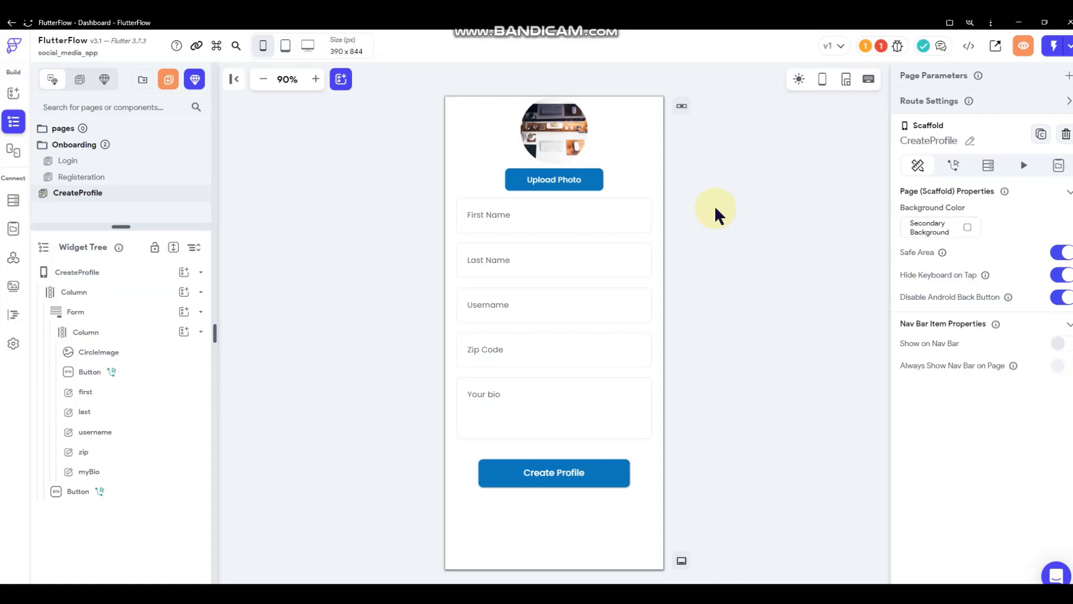
left_click(799, 80)
left_click(800, 81)
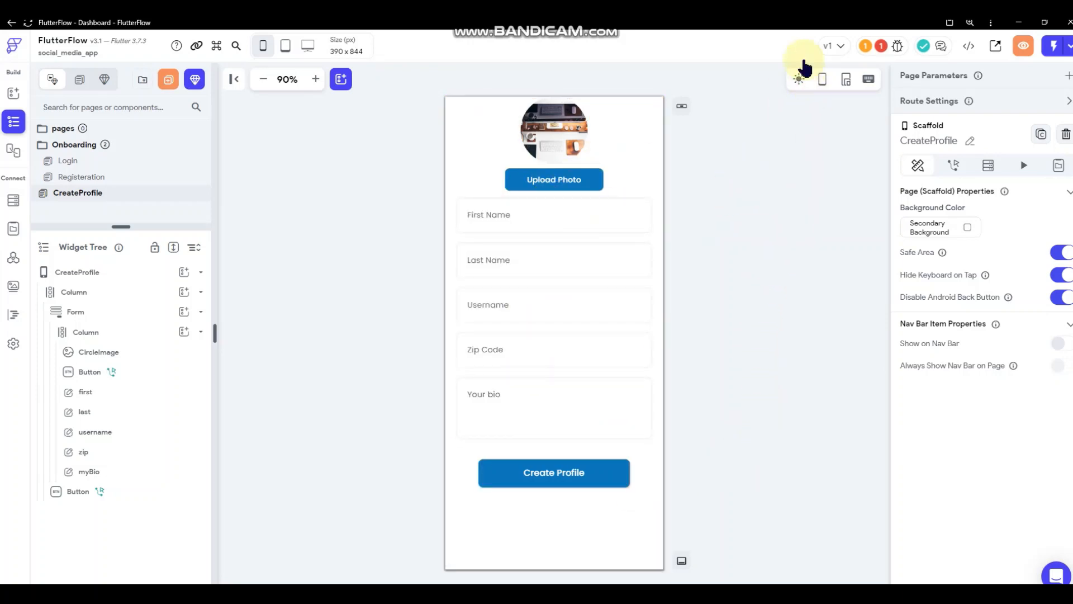
left_click(799, 79)
left_click(799, 79)
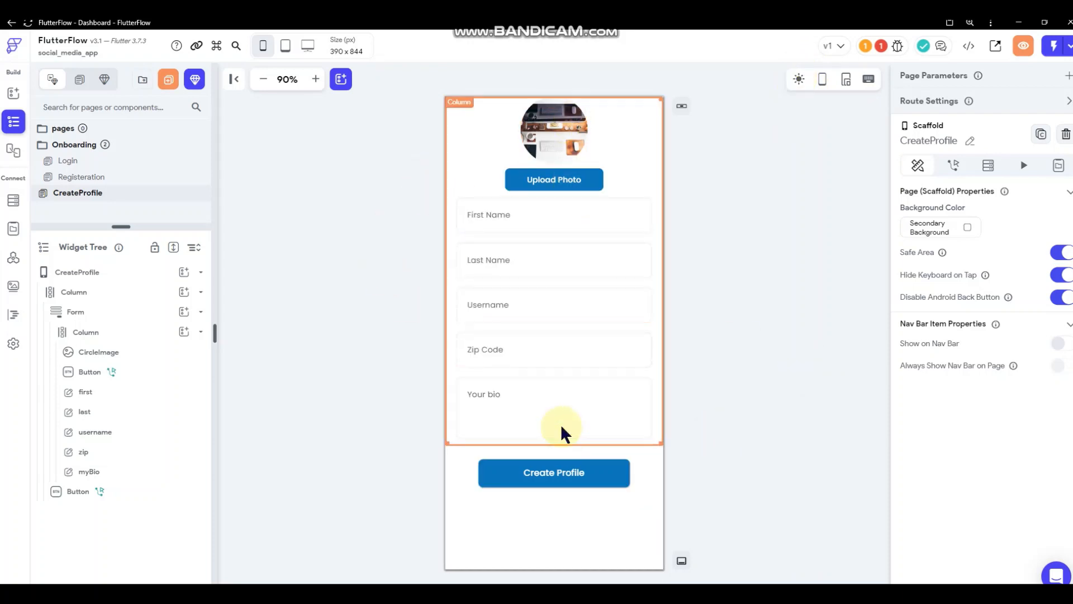
Review the Create Profile button's document update action and the project's app state, API calls, media and custom code
left_click(594, 476)
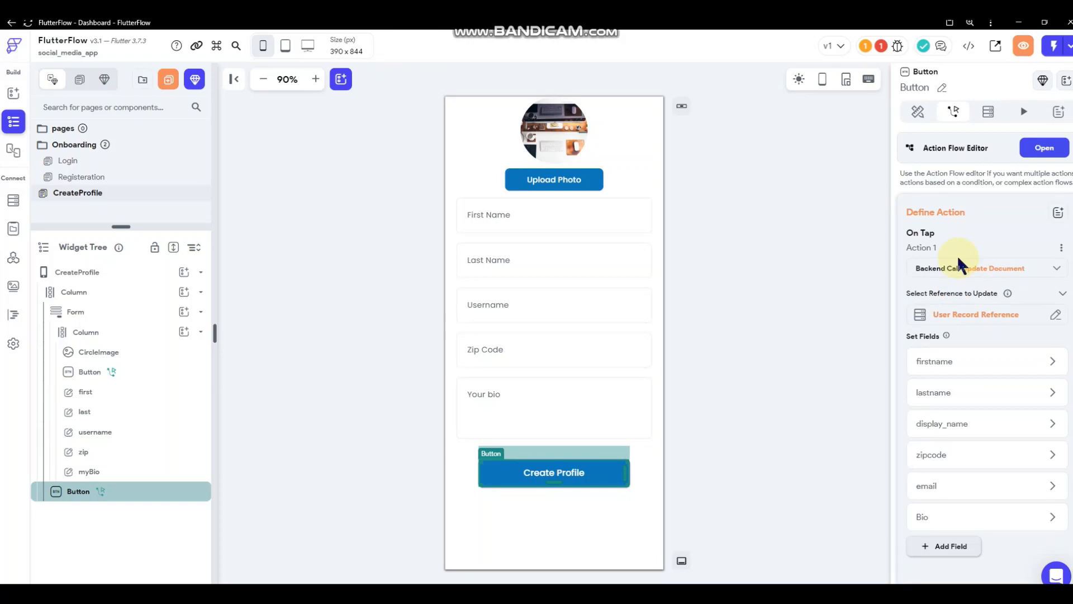
left_click(763, 228)
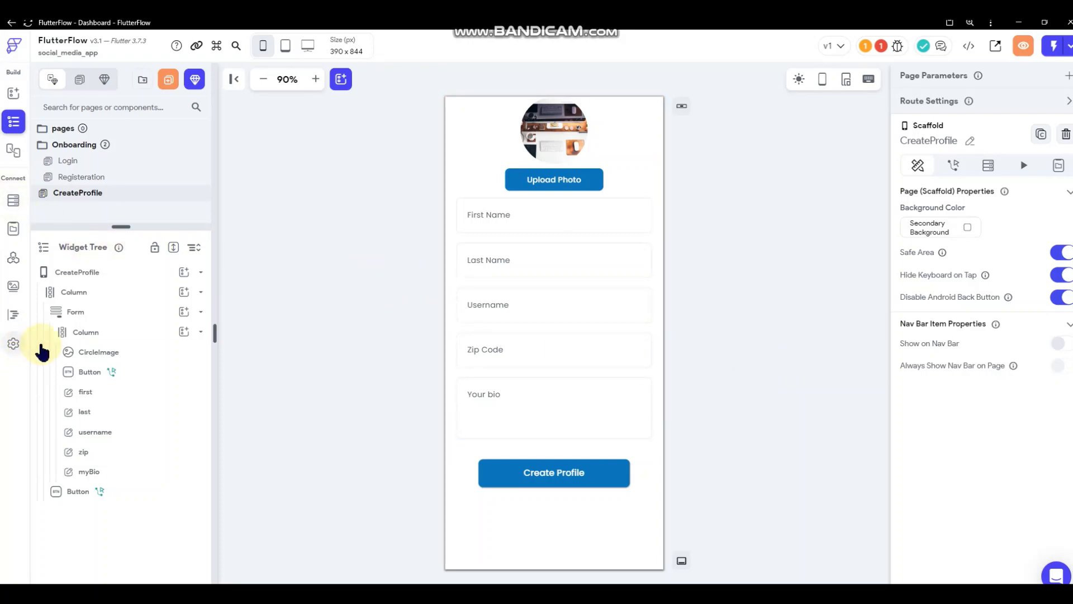
left_click(13, 228)
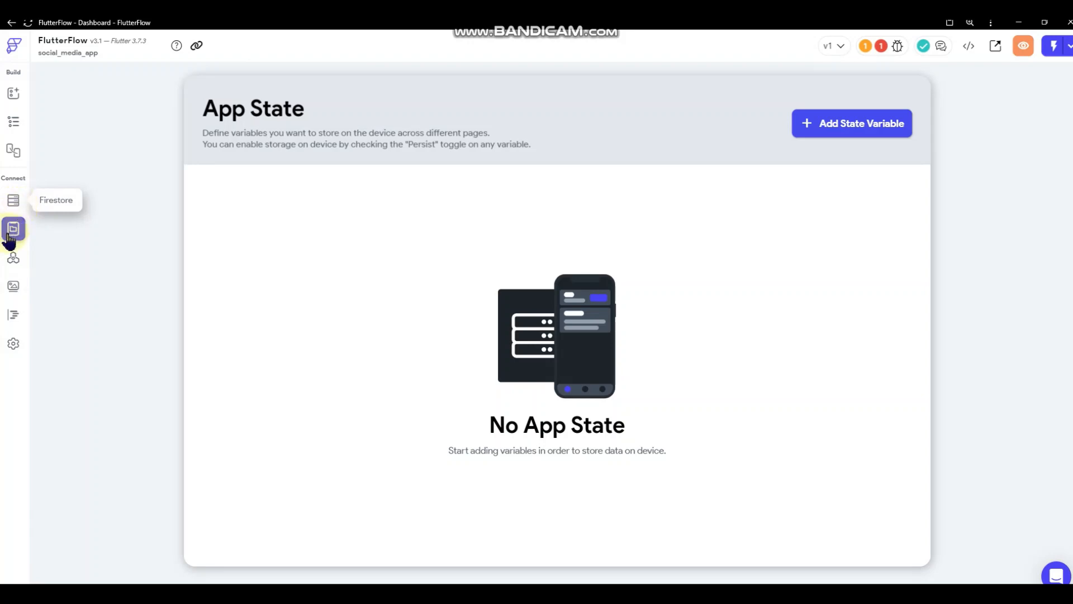
left_click(13, 258)
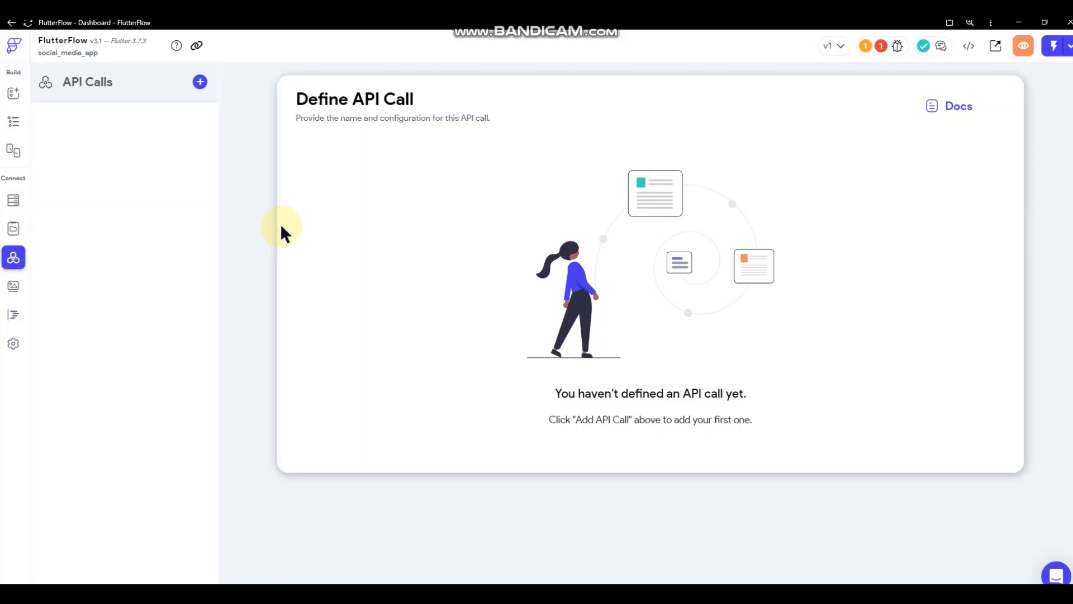
left_click(14, 285)
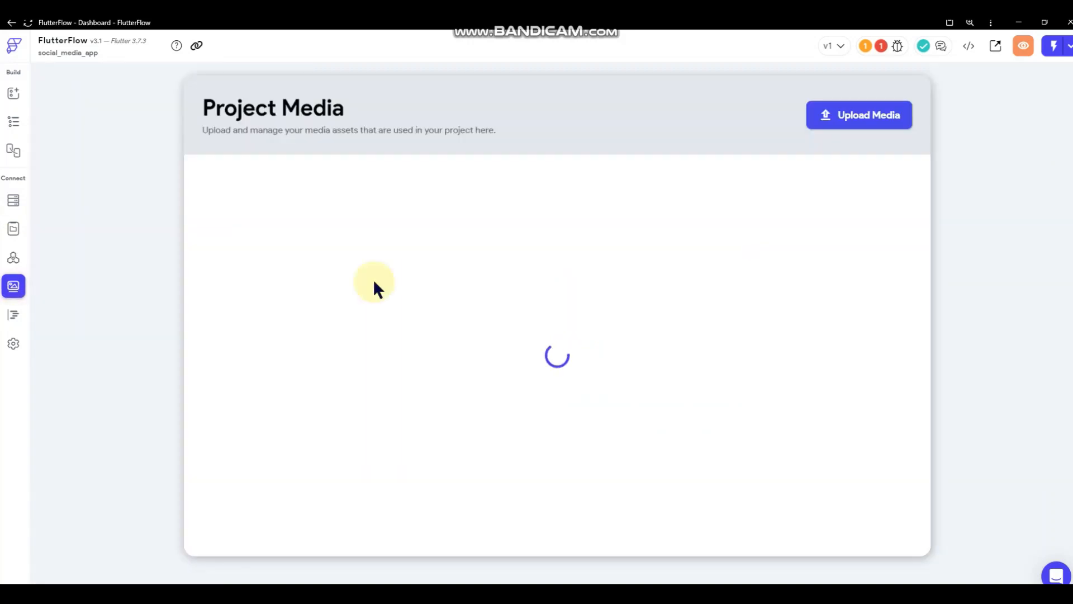
left_click(22, 312)
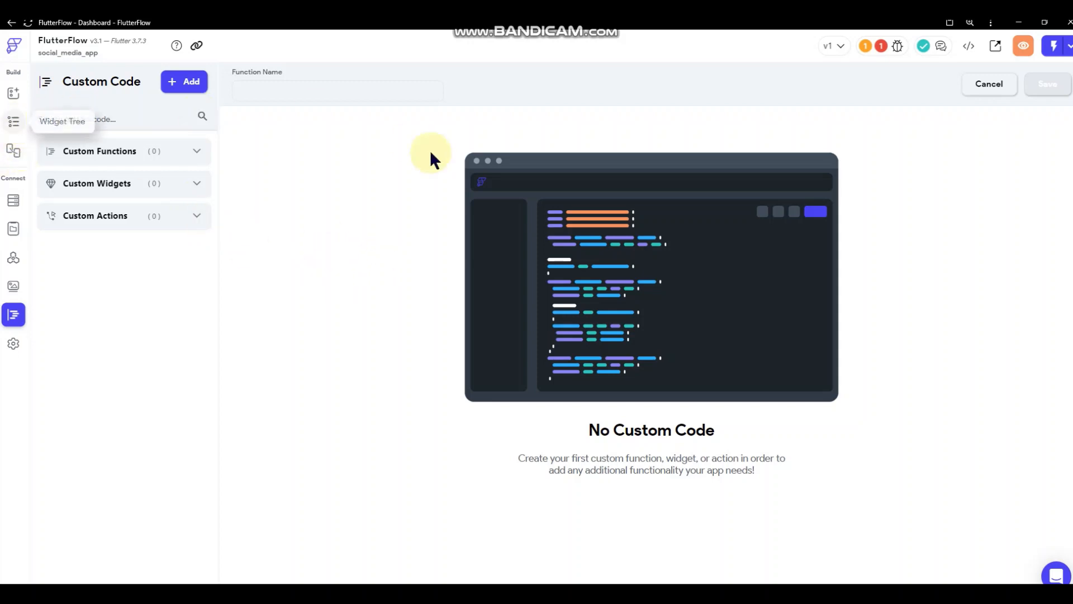
left_click(13, 123)
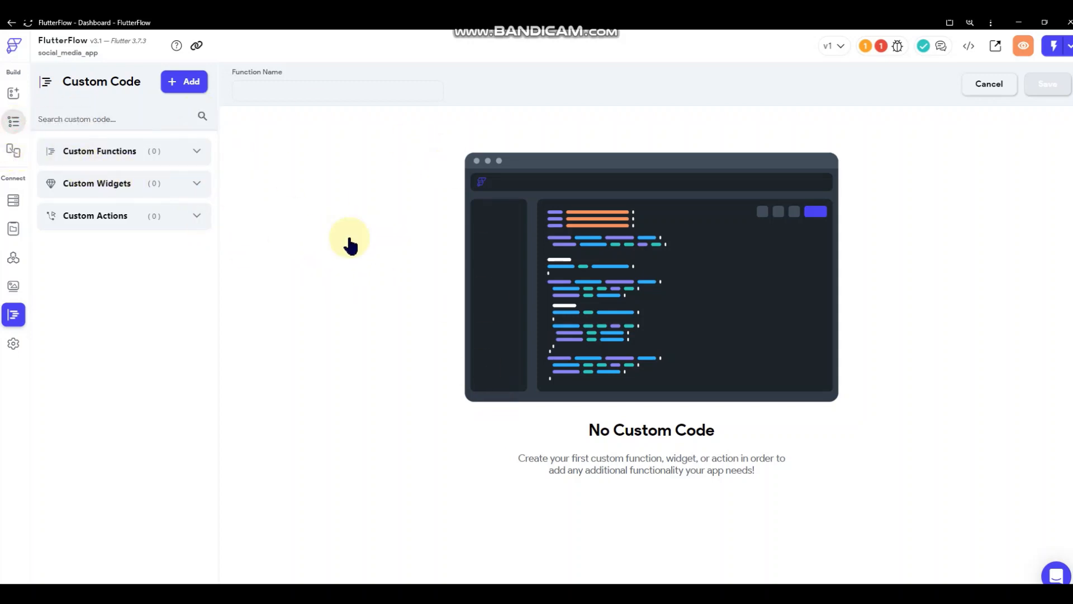